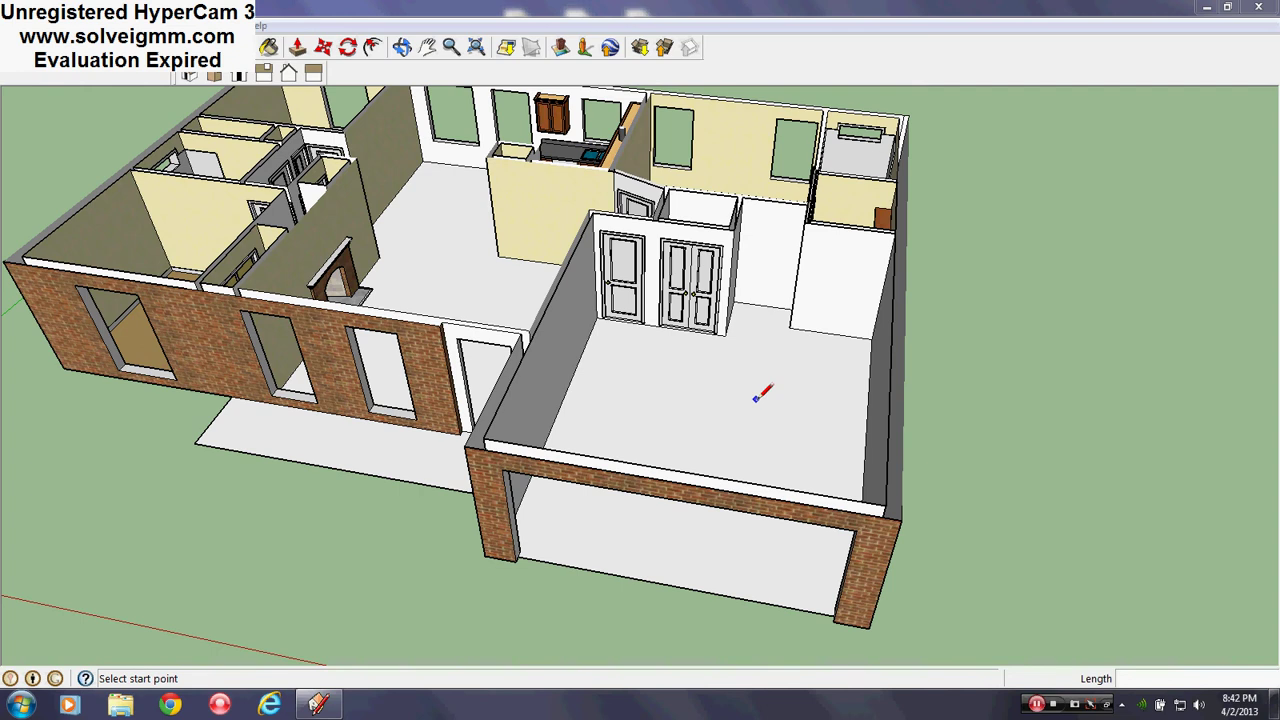
- Draw a line across the base of the garage door opening on the interior wall face to close it with a face
middle_drag(775, 393, 605, 240)
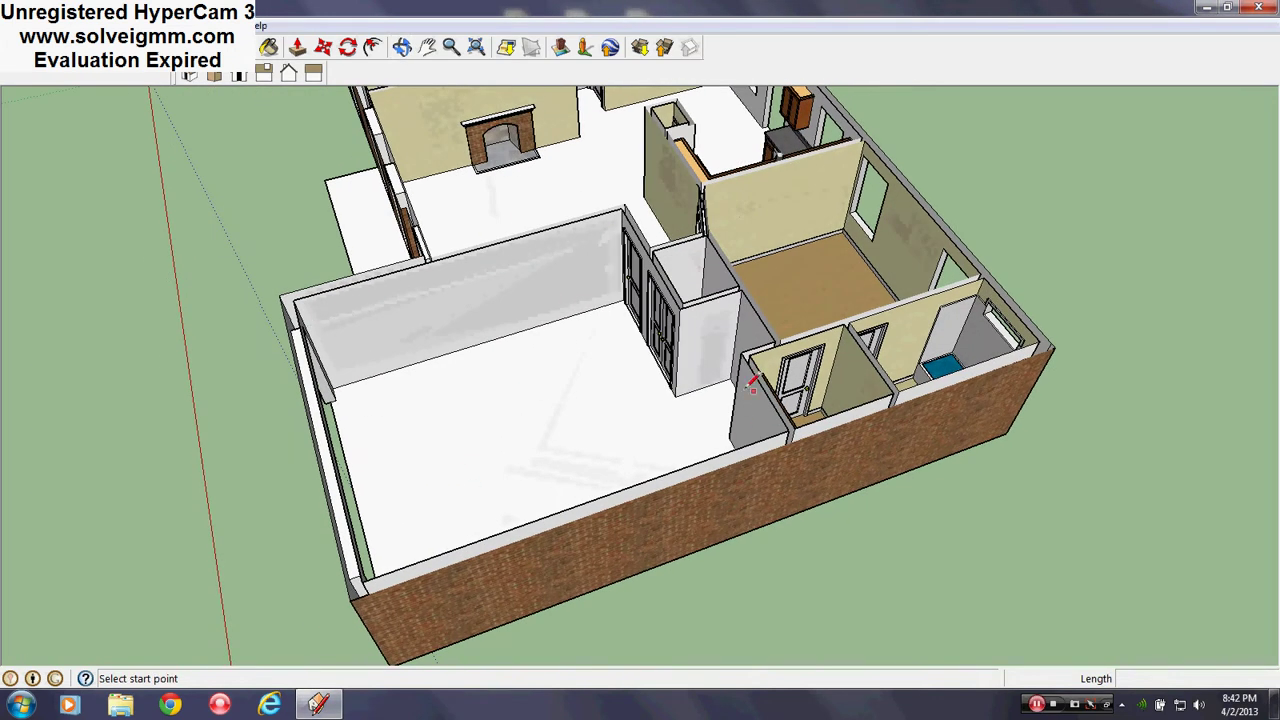
scroll(486, 449, up, 3)
middle_drag(486, 449, 933, 537)
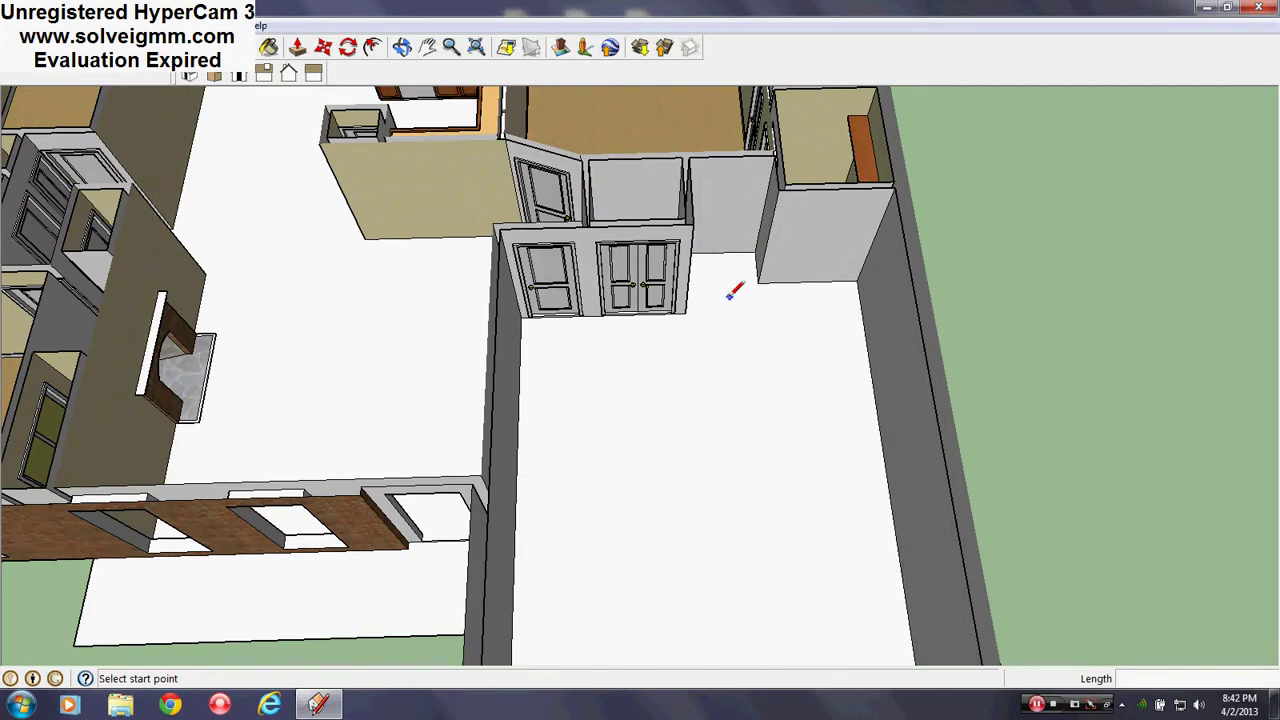
scroll(733, 292, up, 3)
mouse_move(643, 349)
middle_down()
mouse_move(986, 349)
mouse_move(1143, 334)
mouse_move(937, 376)
mouse_move(751, 463)
middle_up()
mouse_move(526, 454)
middle_down()
mouse_move(811, 337)
mouse_move(803, 365)
mouse_move(480, 380)
mouse_move(497, 417)
mouse_move(963, 343)
mouse_move(497, 391)
mouse_move(963, 451)
mouse_move(1097, 451)
mouse_move(426, 446)
mouse_move(536, 412)
middle_up()
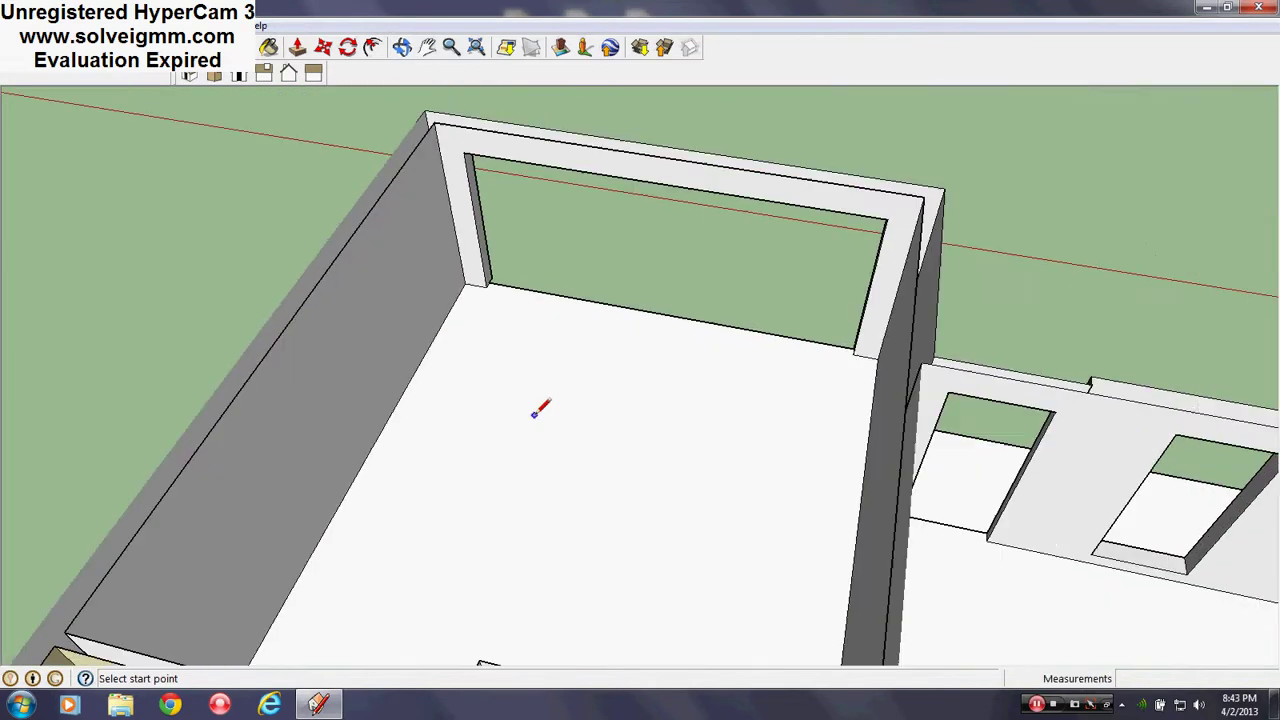
scroll(535, 413, down, 3)
mouse_move(483, 283)
middle_down()
mouse_move(531, 271)
mouse_move(490, 378)
middle_up()
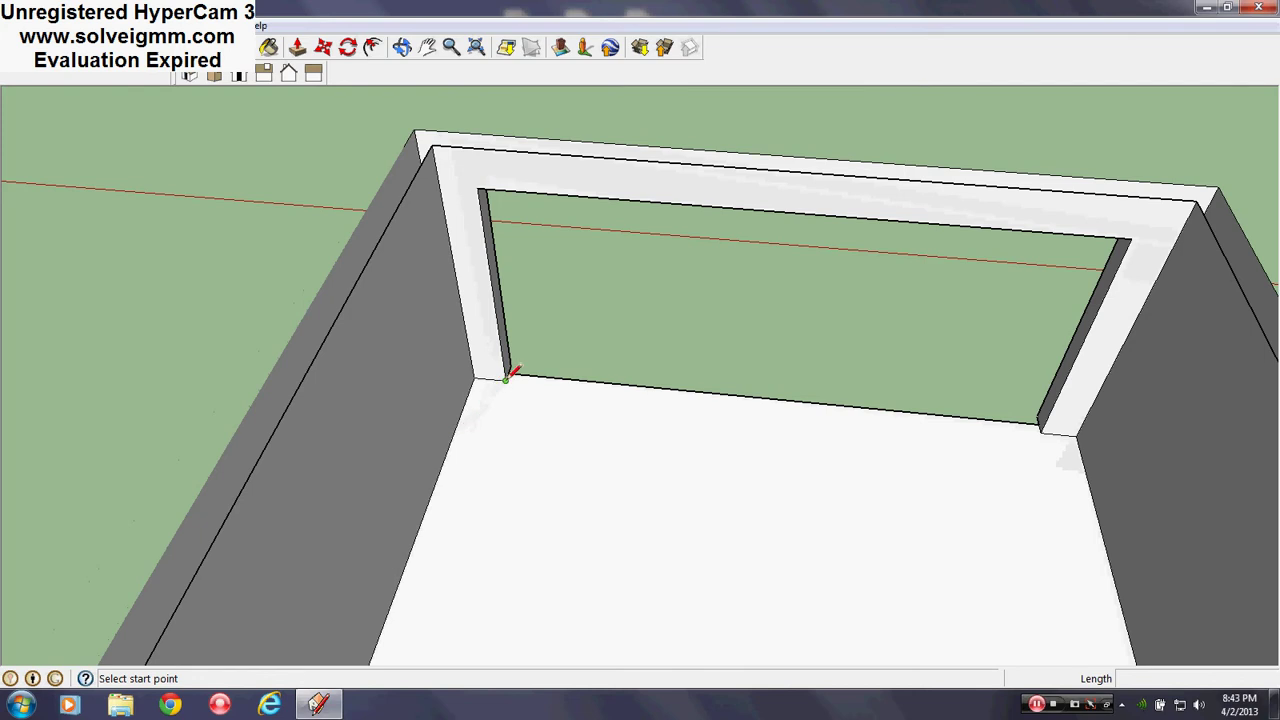
click(507, 377)
click(1042, 425)
- Offset the garage door opening's outline outward on the interior wall to form a narrow border around it
scroll(575, 450, down, 2)
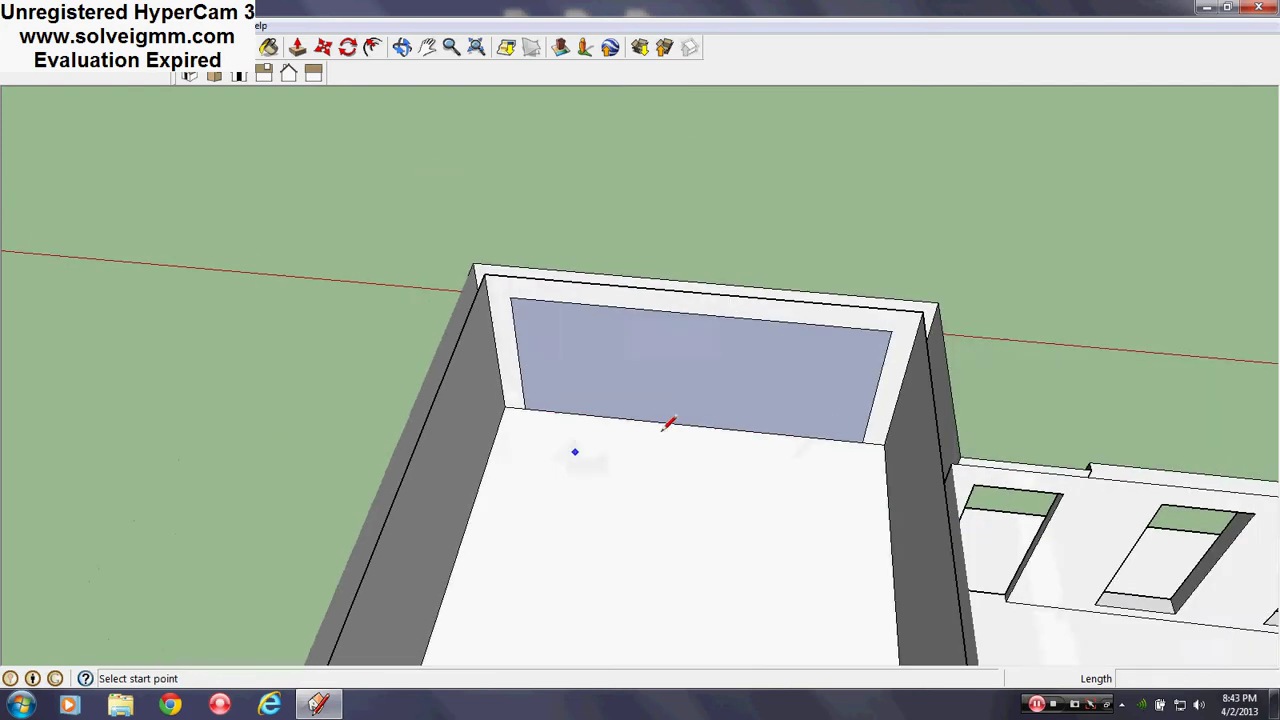
middle_drag(668, 424, 700, 289)
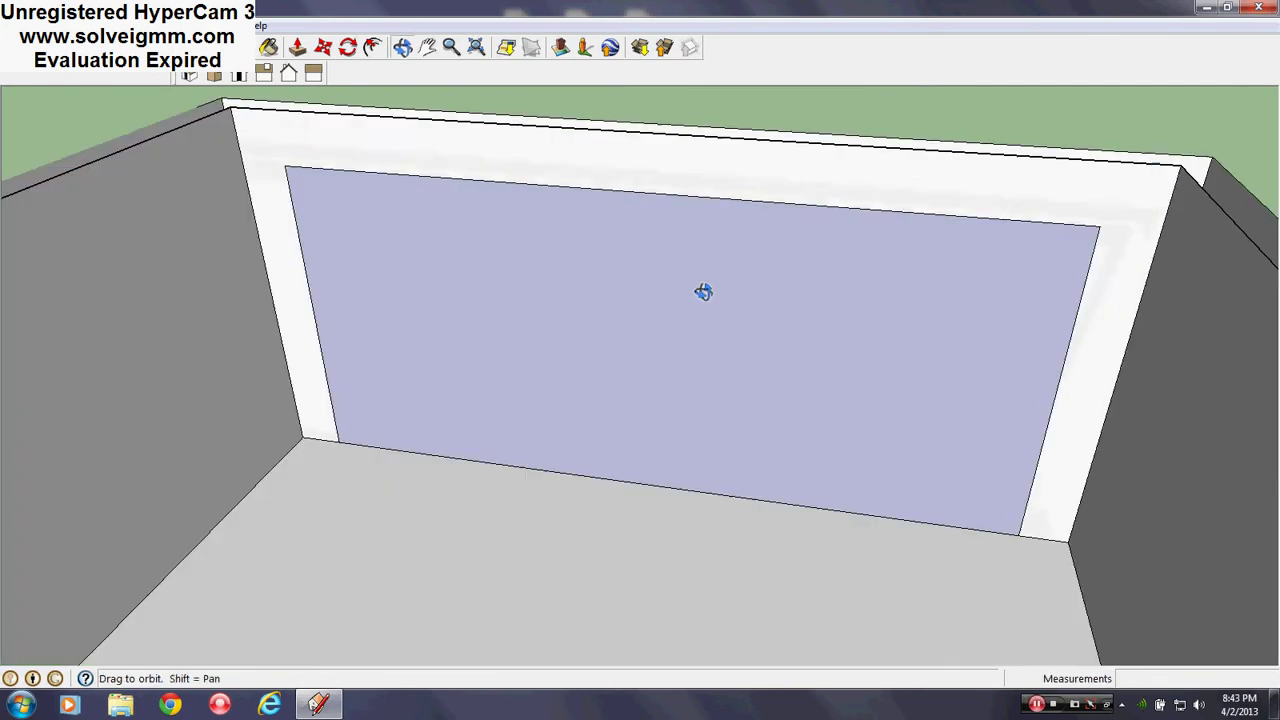
click(372, 48)
click(424, 178)
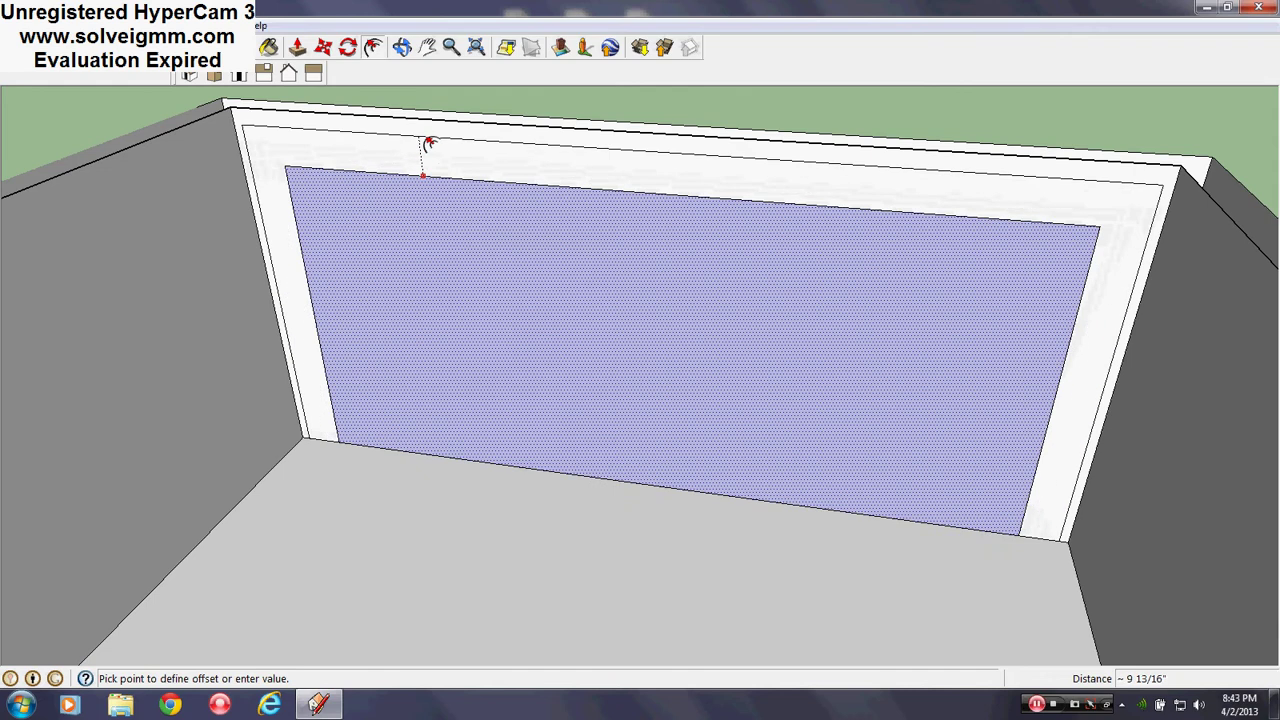
click(428, 143)
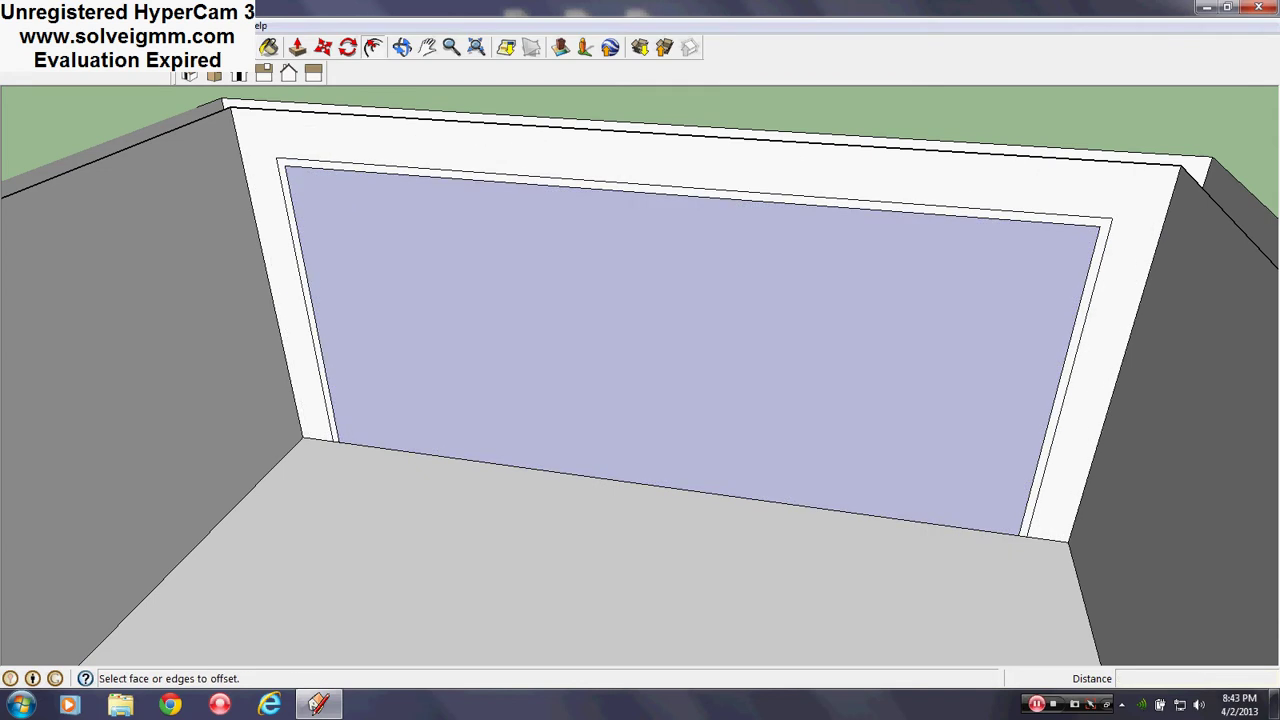
- Erase the line closing the base of the garage opening so that its interior face is removed
key(e)
click(482, 462)
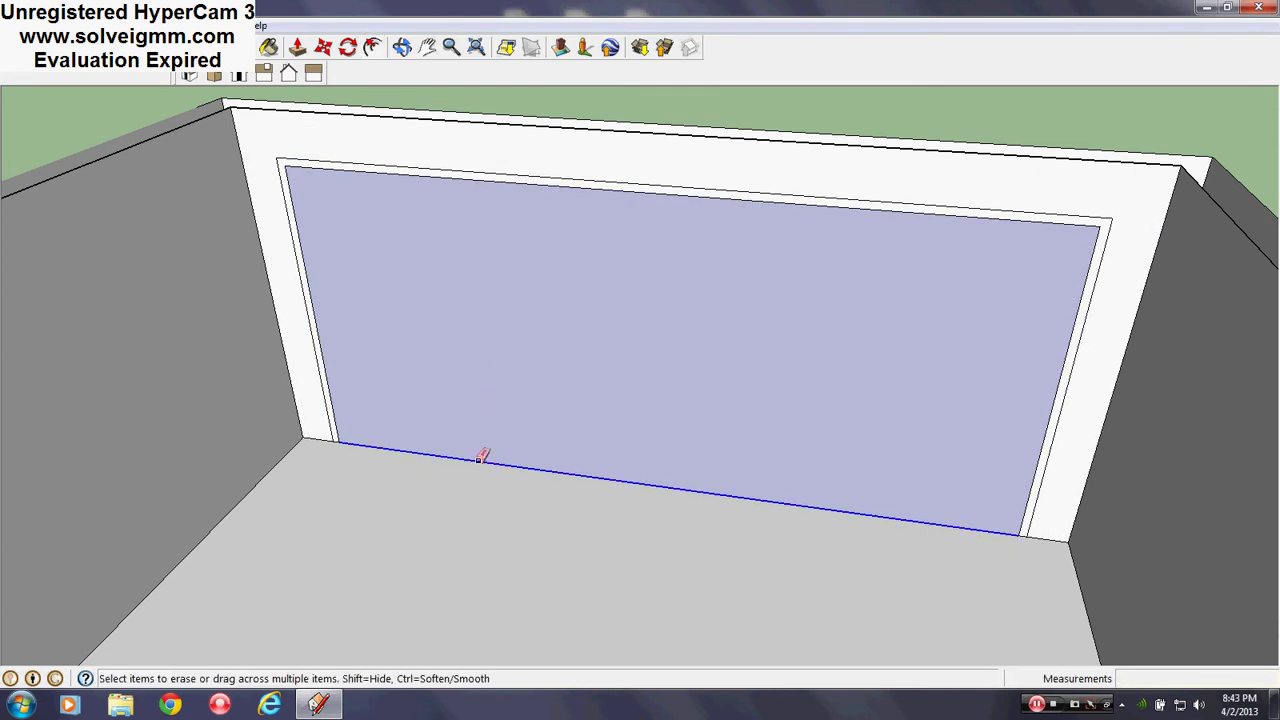
scroll(370, 416, up, 3)
mouse_move(314, 414)
middle_down()
mouse_move(423, 263)
mouse_move(357, 442)
mouse_move(257, 643)
middle_up()
click(368, 436)
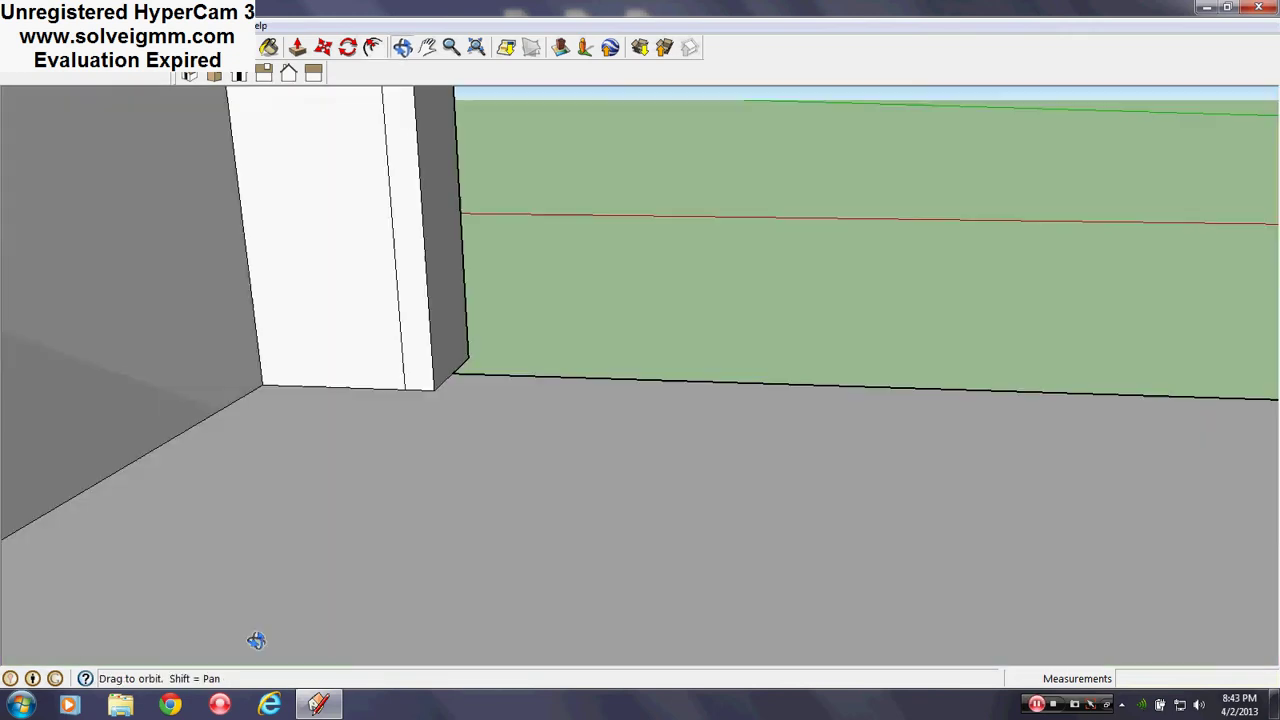
- Draw a line between the opening's lower corners on the exterior brick wall to close it with a face
scroll(294, 457, down, 5)
scroll(906, 526, up, 3)
middle_drag(906, 526, 1080, 306)
middle_drag(858, 470, 509, 531)
scroll(786, 514, down, 2)
scroll(686, 540, down, 2)
scroll(1063, 566, down, 10)
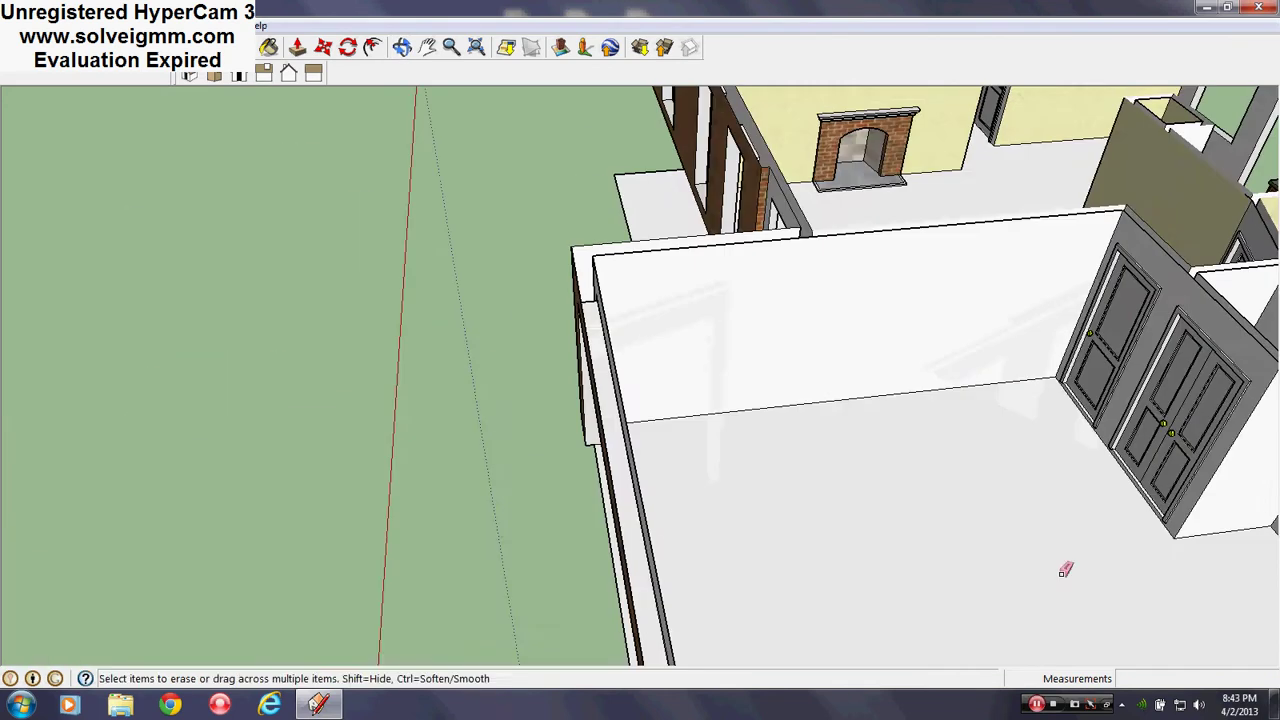
scroll(895, 367, up, 5)
scroll(1069, 363, up, 3)
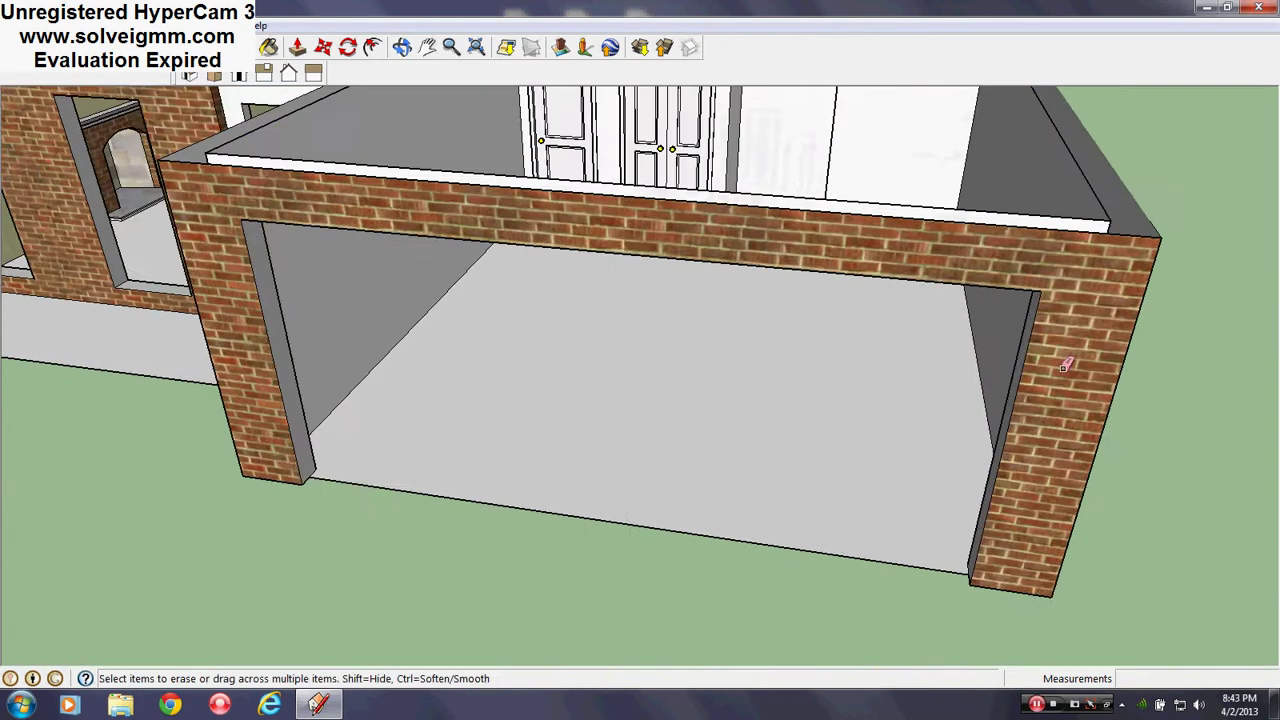
middle_drag(1069, 363, 833, 273)
key(l)
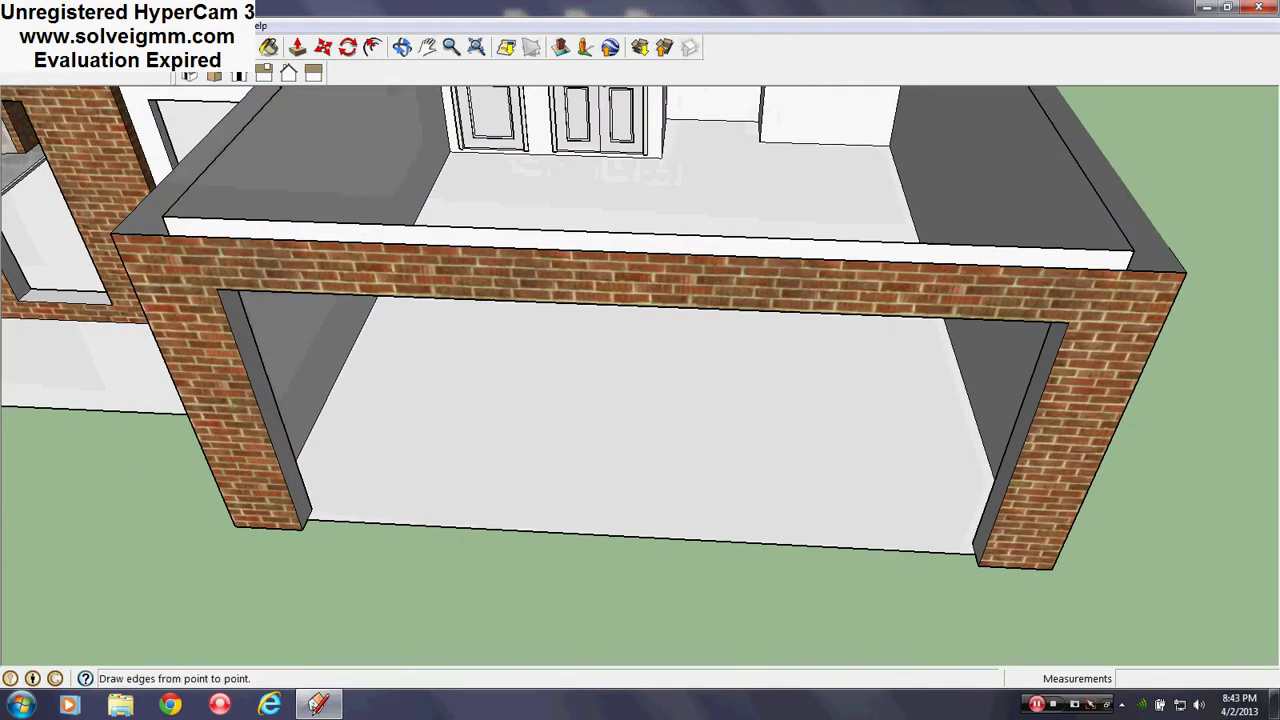
click(311, 509)
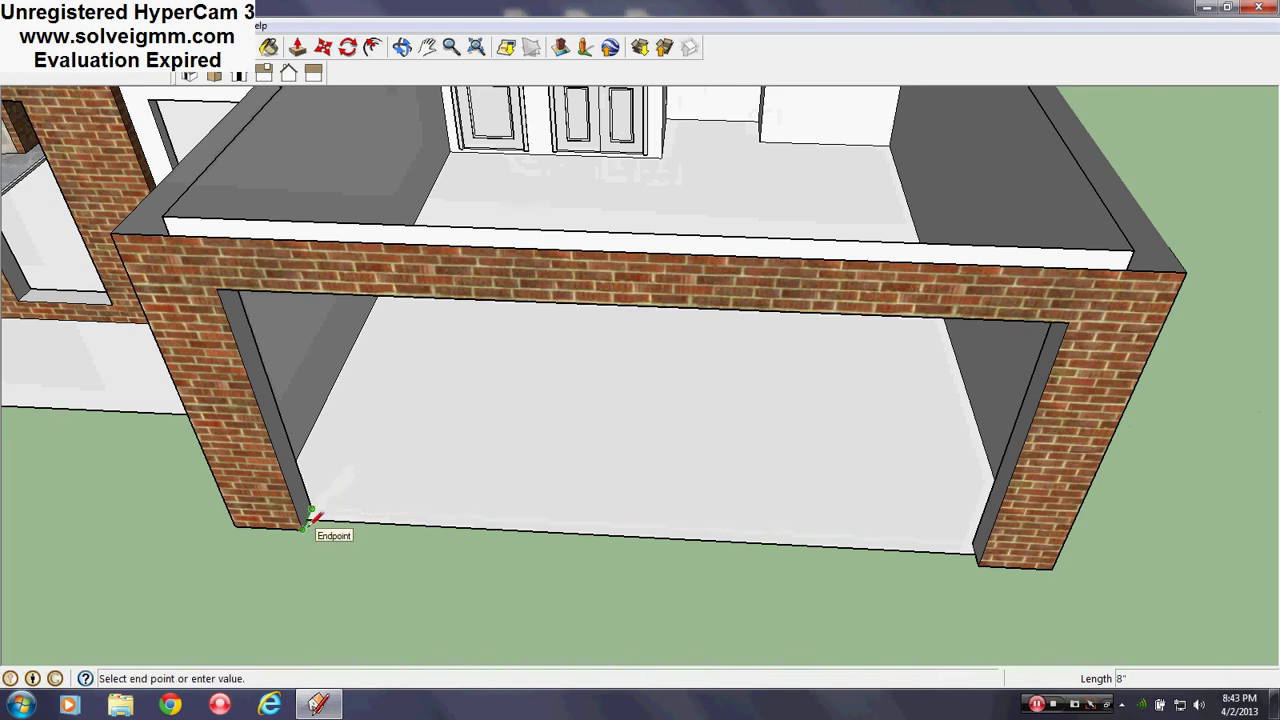
key(Escape)
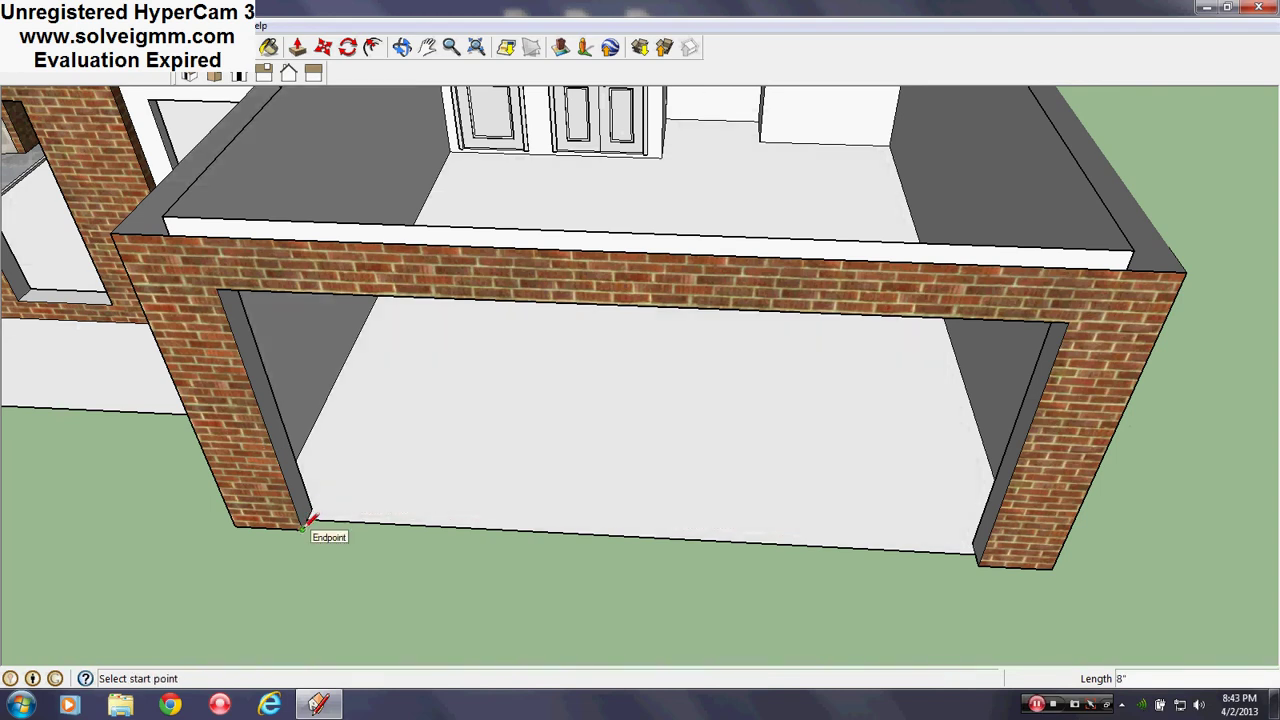
mouse_move(314, 520)
middle_down()
mouse_move(317, 208)
mouse_move(362, 481)
middle_up()
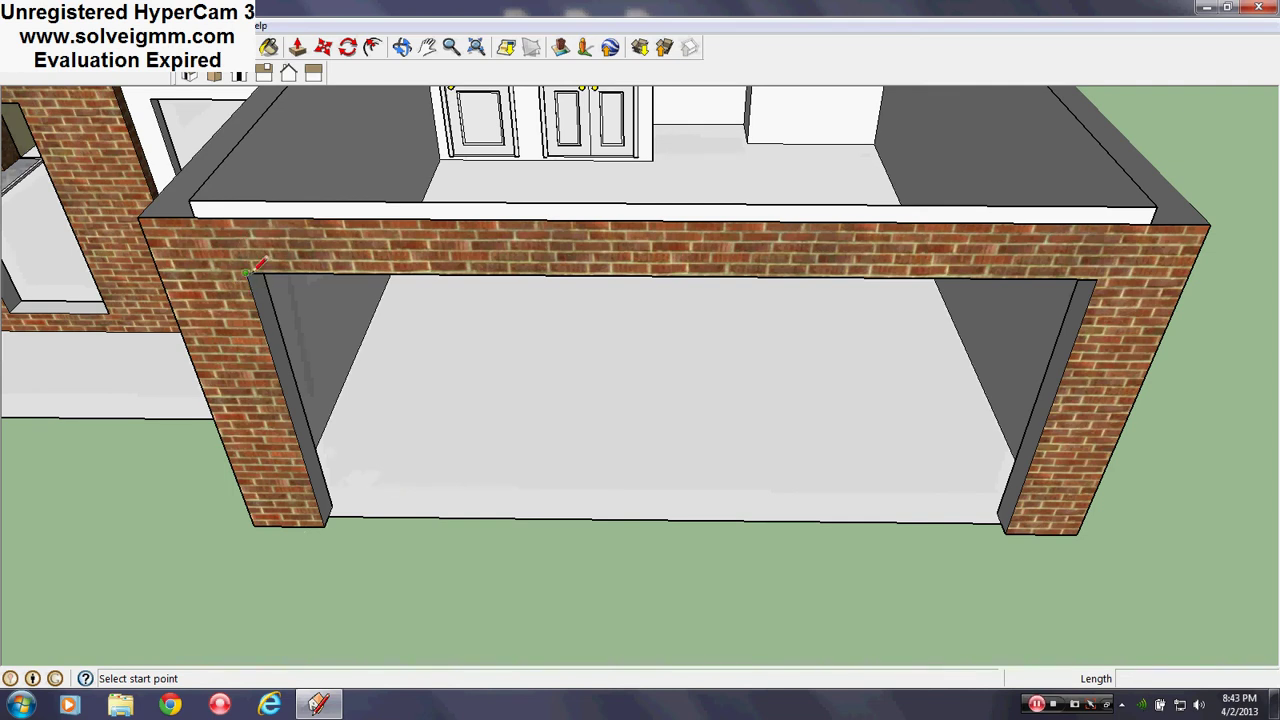
click(323, 526)
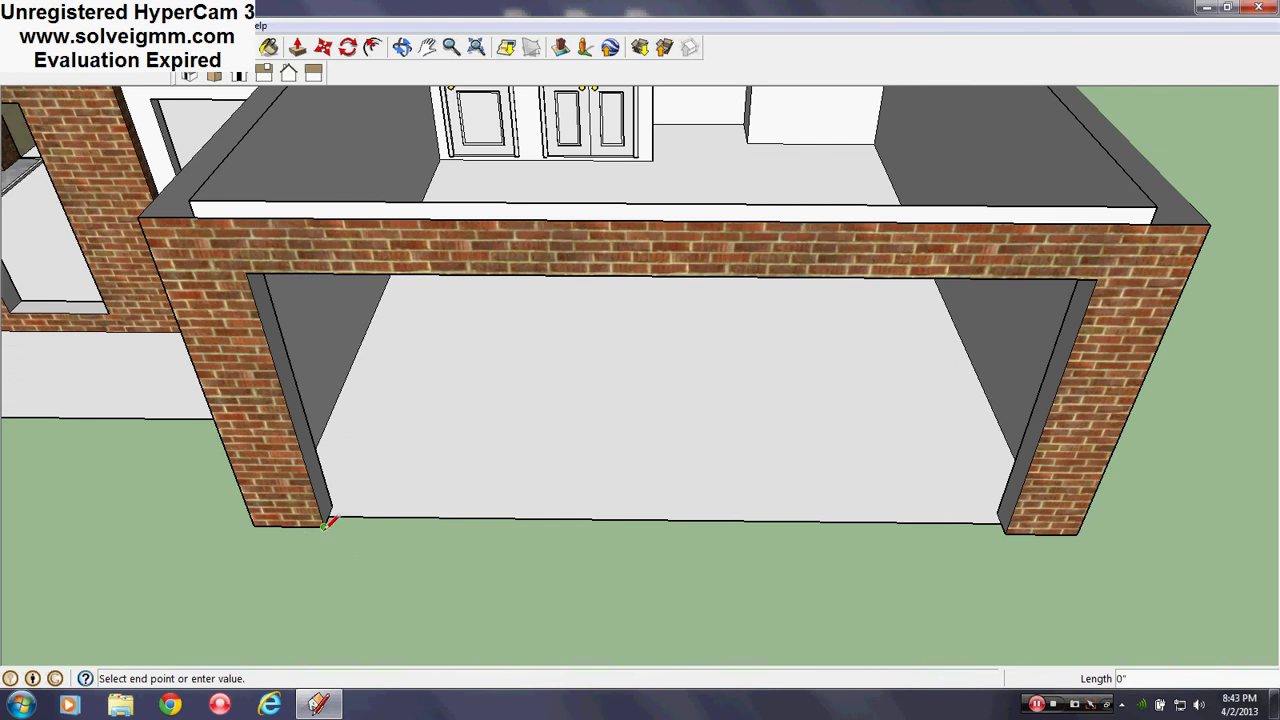
click(1005, 531)
- Draw a short line across the top of the garage's front wall at its inner corner
middle_drag(1005, 531, 443, 337)
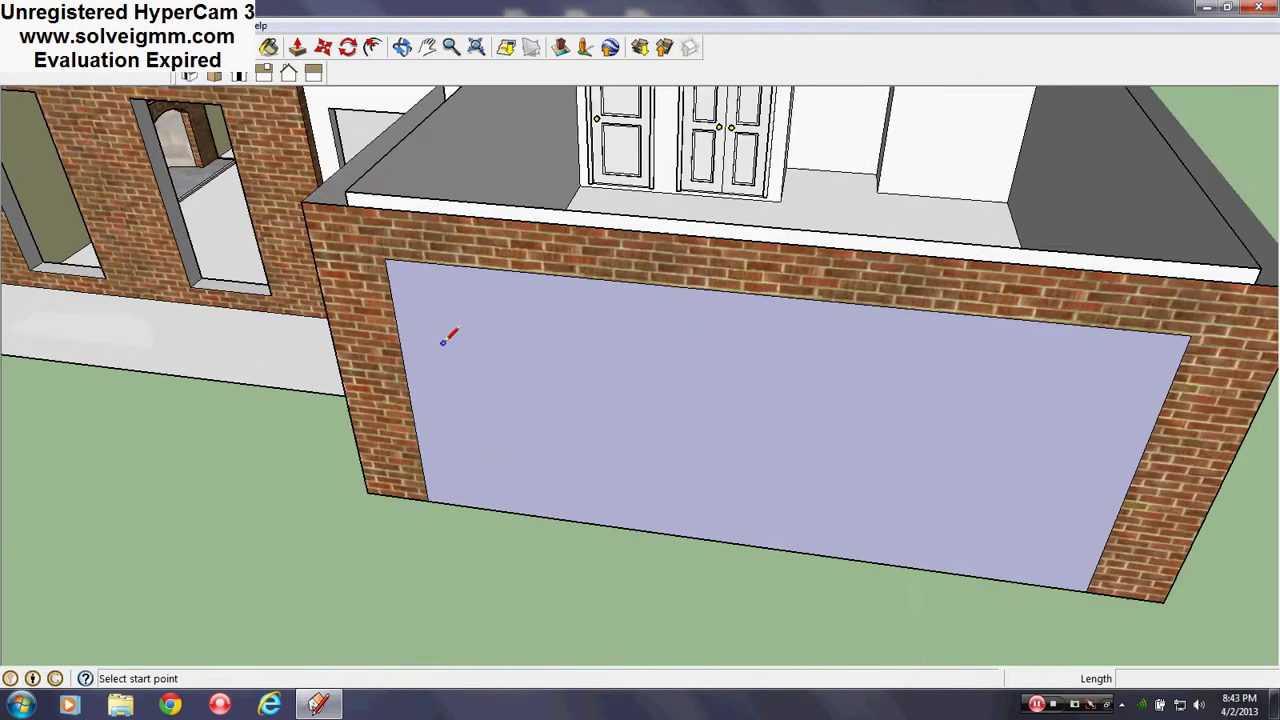
scroll(452, 362, up, 3)
middle_drag(460, 385, 440, 370)
click(325, 246)
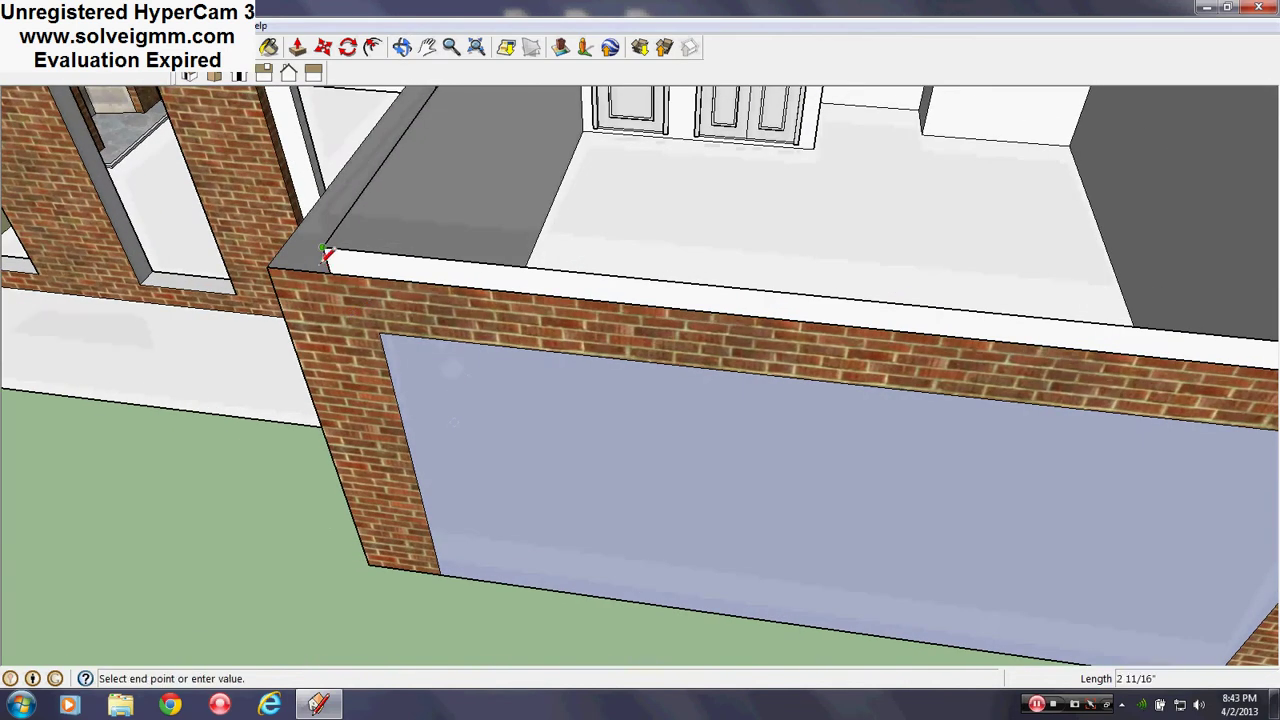
click(325, 272)
middle_drag(479, 377, 467, 322)
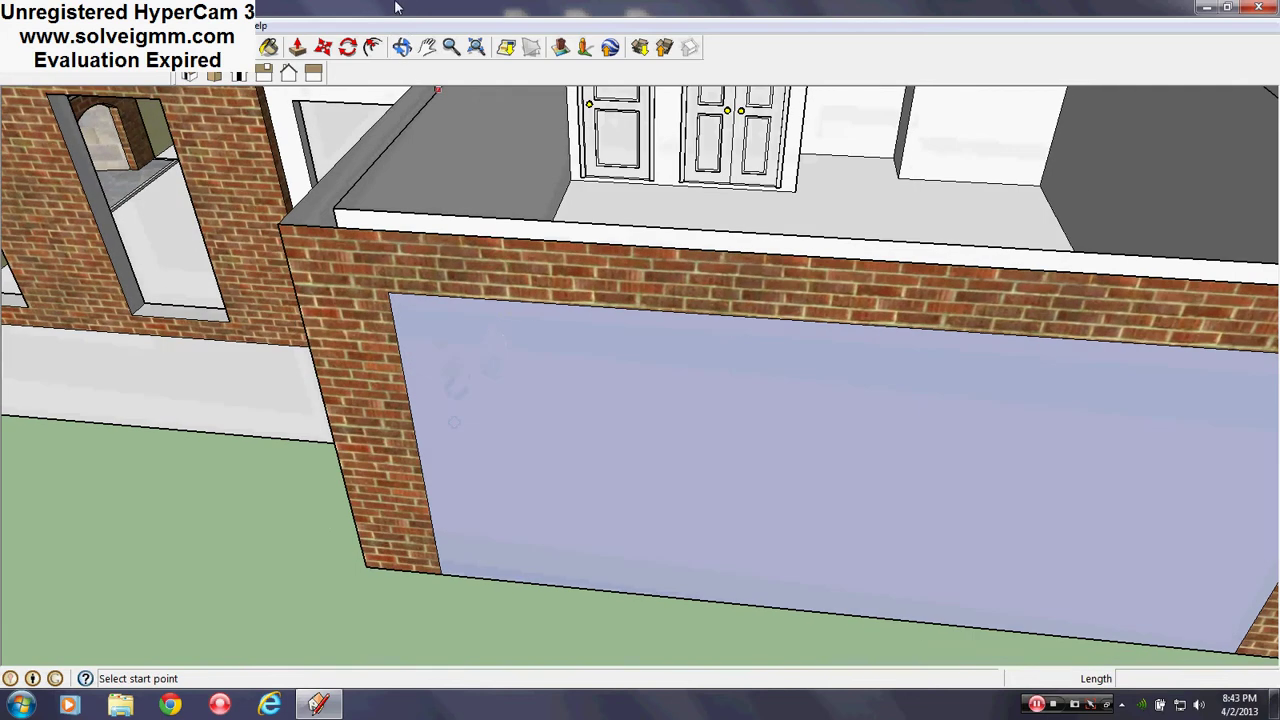
- Offset the garage opening's outline outward by 1" on the exterior brick wall
click(373, 48)
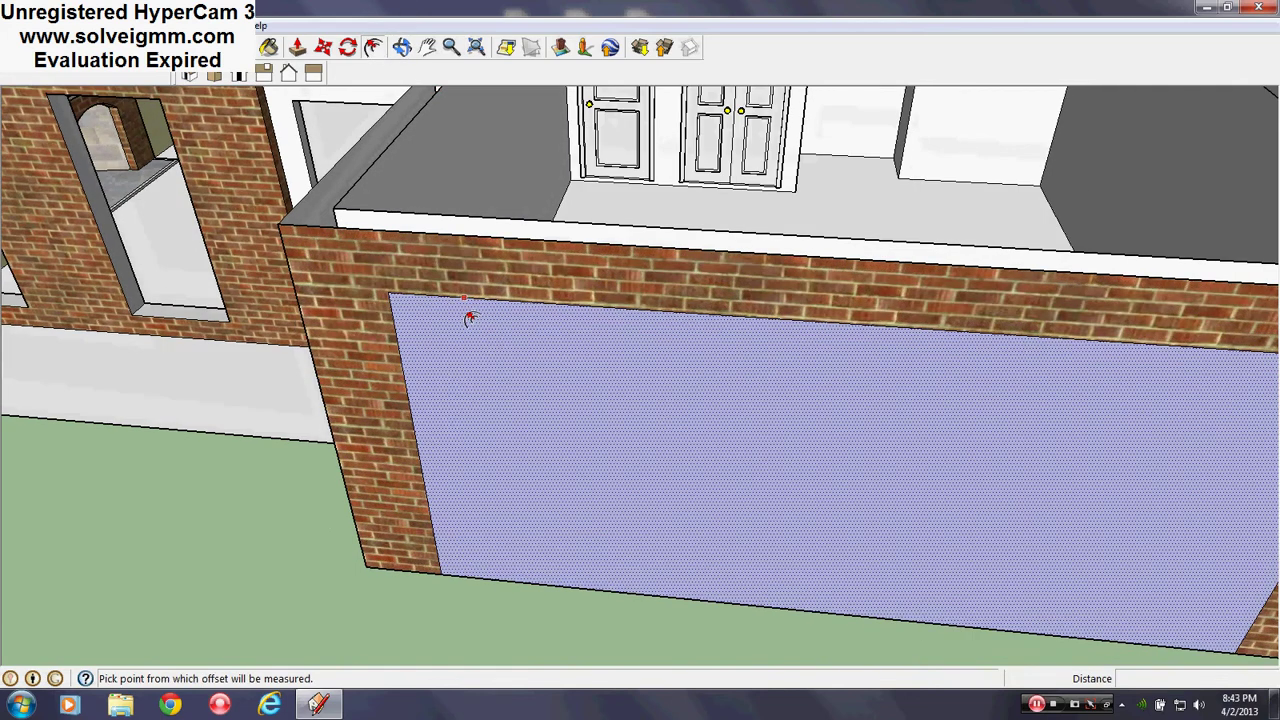
click(470, 300)
text(1)
key(Return)
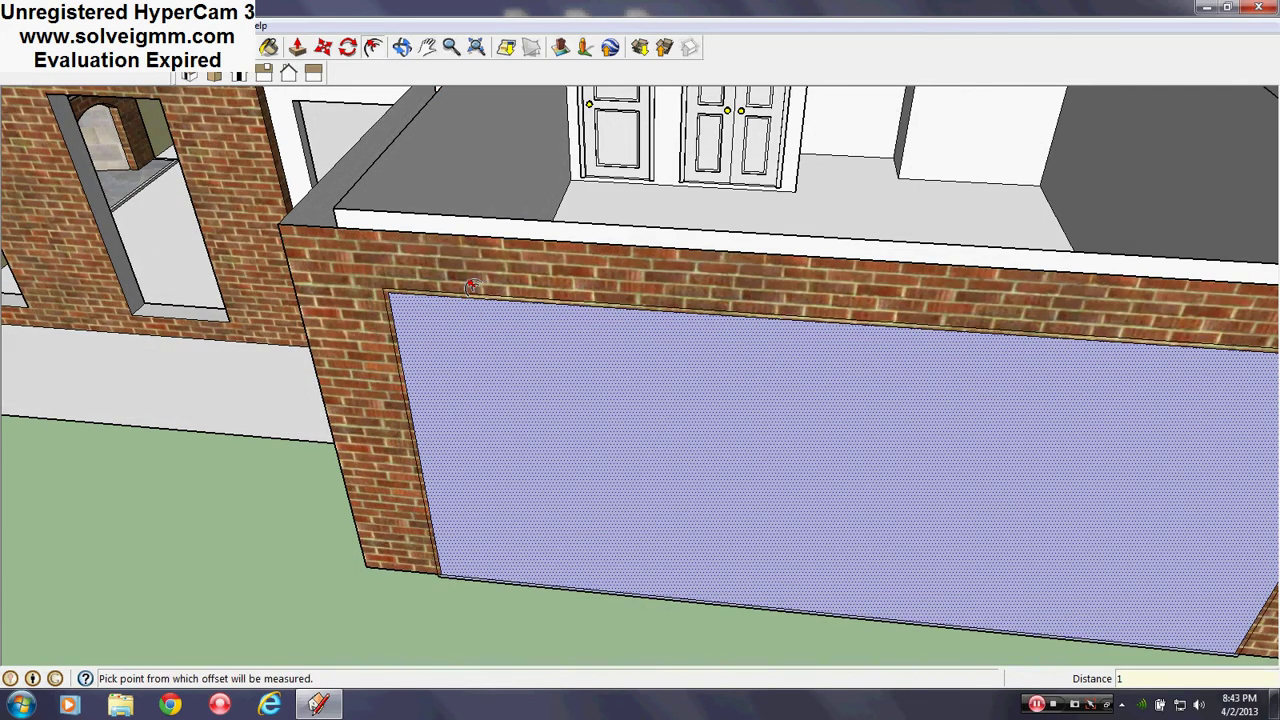
- Try to offset the exterior opening's outline outward by 4"
click(474, 299)
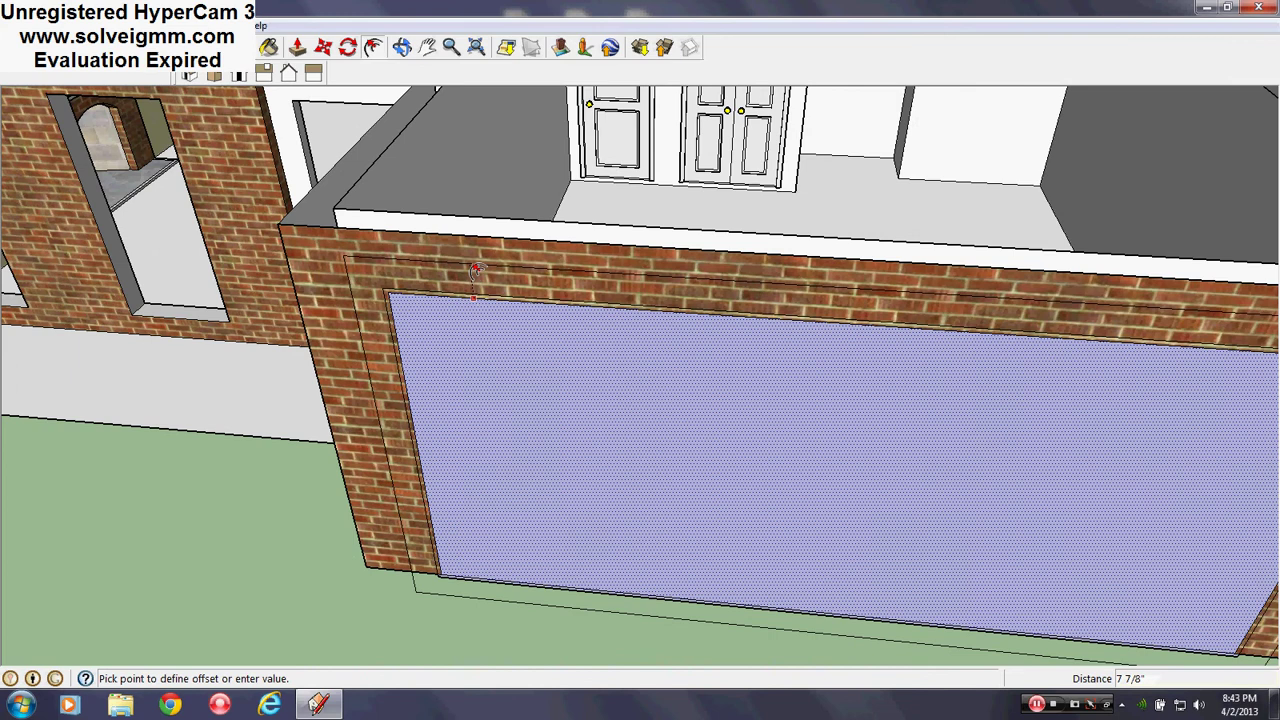
text(4)
key(Return)
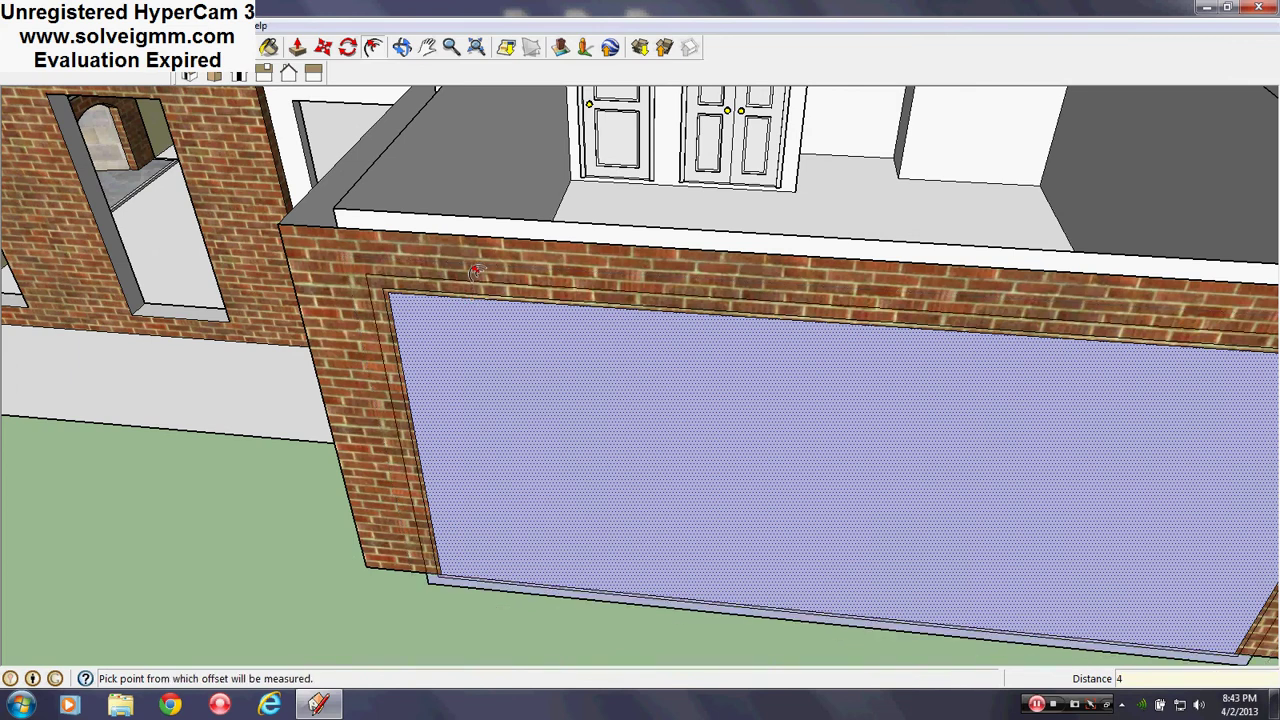
- Offset the exterior opening's outline outward by 2" to form a second border strip
click(448, 297)
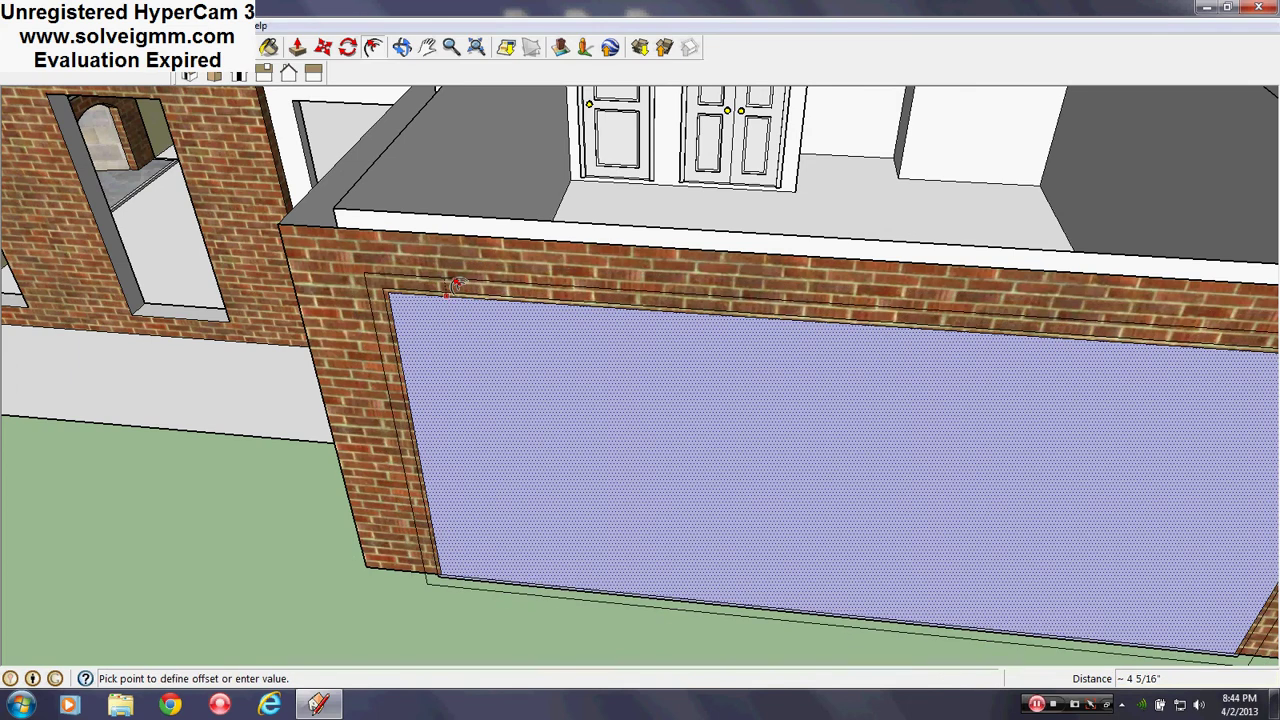
text(2)
key(Return)
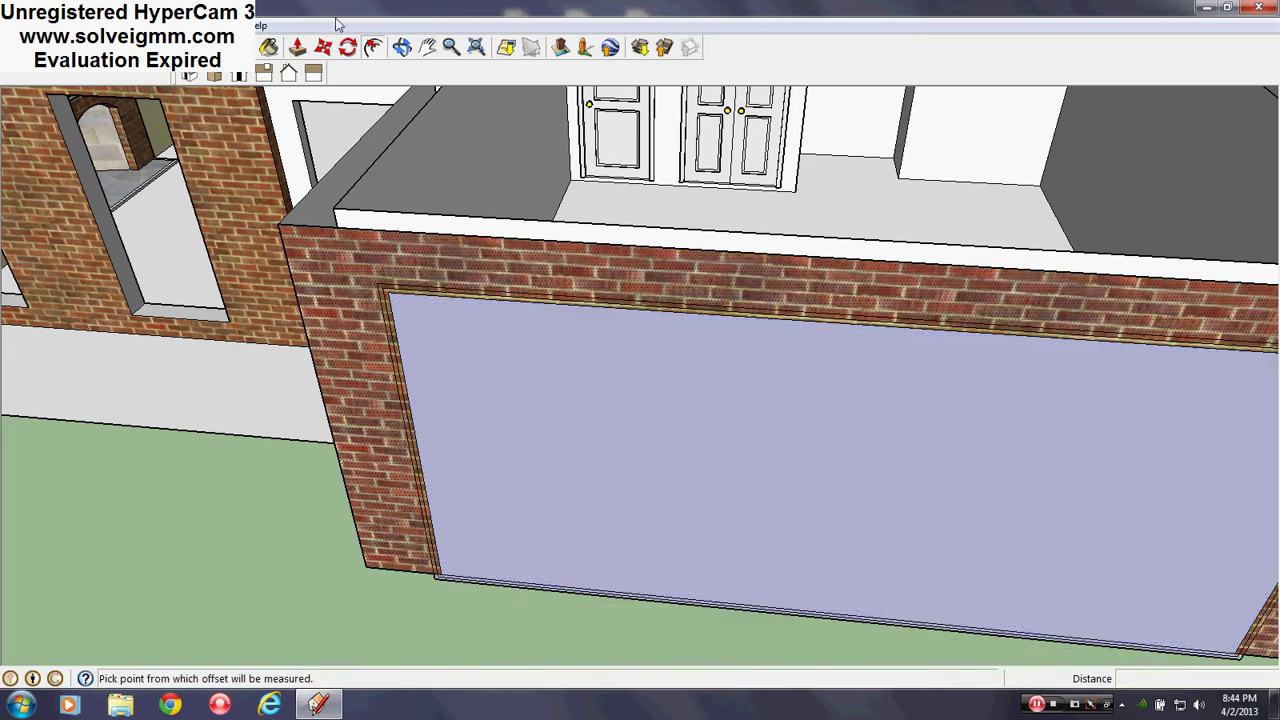
- Erase the offset edges that extend below the base of the exterior garage wall
click(218, 47)
scroll(449, 502, up, 5)
mouse_move(452, 500)
middle_down()
mouse_move(549, 77)
mouse_move(573, 360)
mouse_move(545, 508)
middle_up()
scroll(517, 516, up, 2)
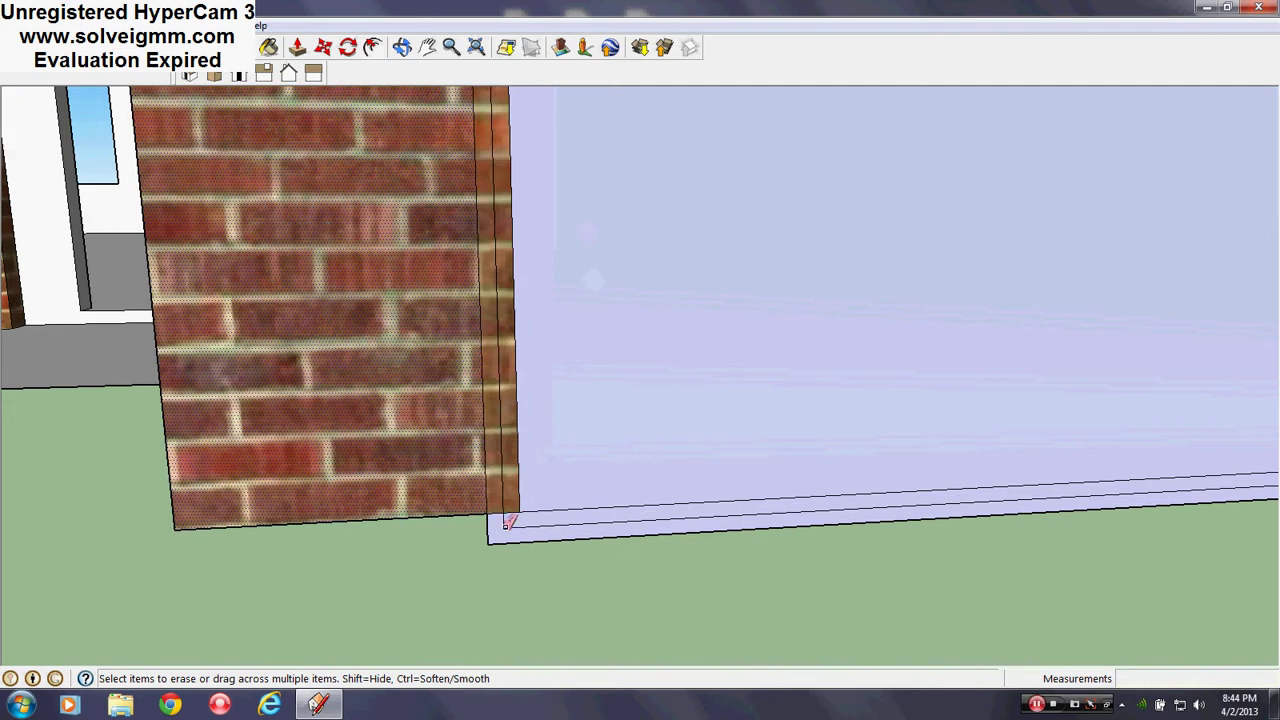
drag(506, 527, 485, 535)
scroll(392, 426, down, 3)
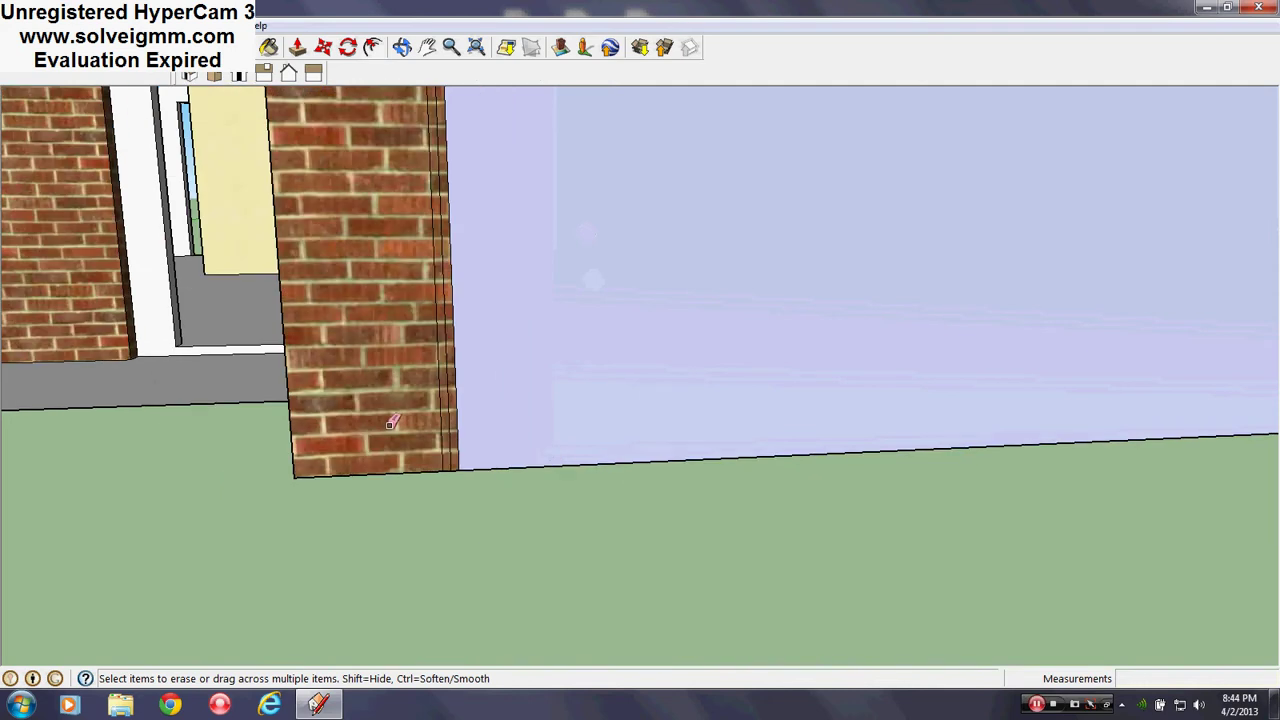
- Erase the leftover line stubs at the opening's other lower corner and the edge closing the opening's base
scroll(392, 424, down, 5)
scroll(951, 423, up, 5)
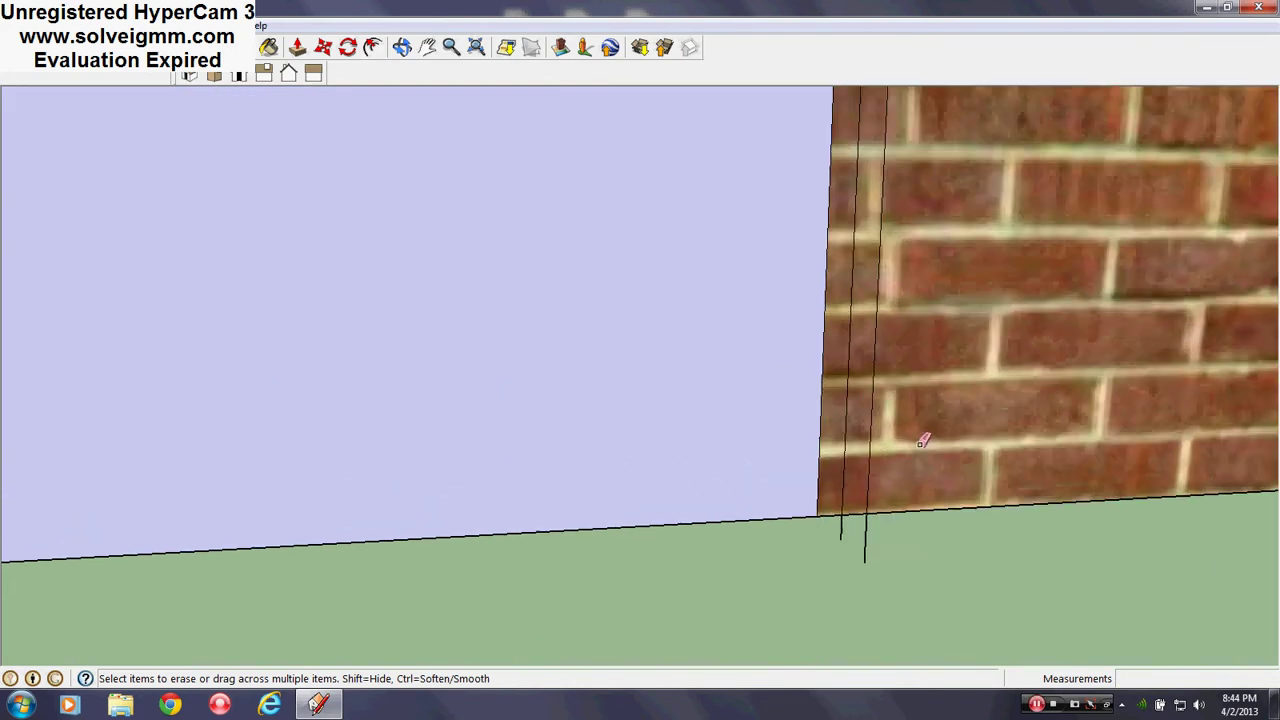
mouse_move(870, 522)
middle_down()
mouse_move(849, 417)
mouse_move(876, 297)
mouse_move(740, 631)
mouse_move(785, 593)
middle_up()
click(818, 428)
- Paint the innermost border strip around the exterior garage opening with Color_001 and close the materials window
scroll(748, 610, down, 4)
scroll(774, 589, up, 3)
scroll(785, 593, down, 6)
scroll(900, 420, up, 5)
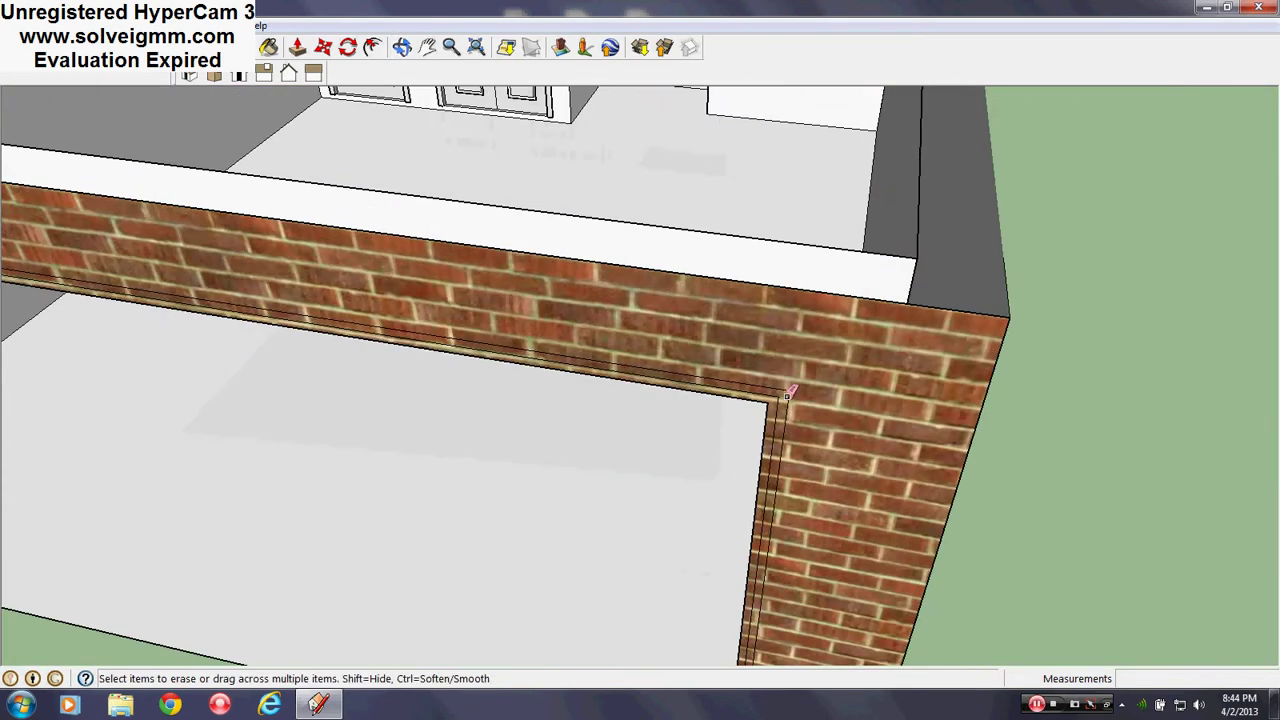
mouse_move(900, 420)
middle_down()
mouse_move(1167, 123)
mouse_move(1158, 92)
middle_up()
middle_drag(771, 509, 722, 430)
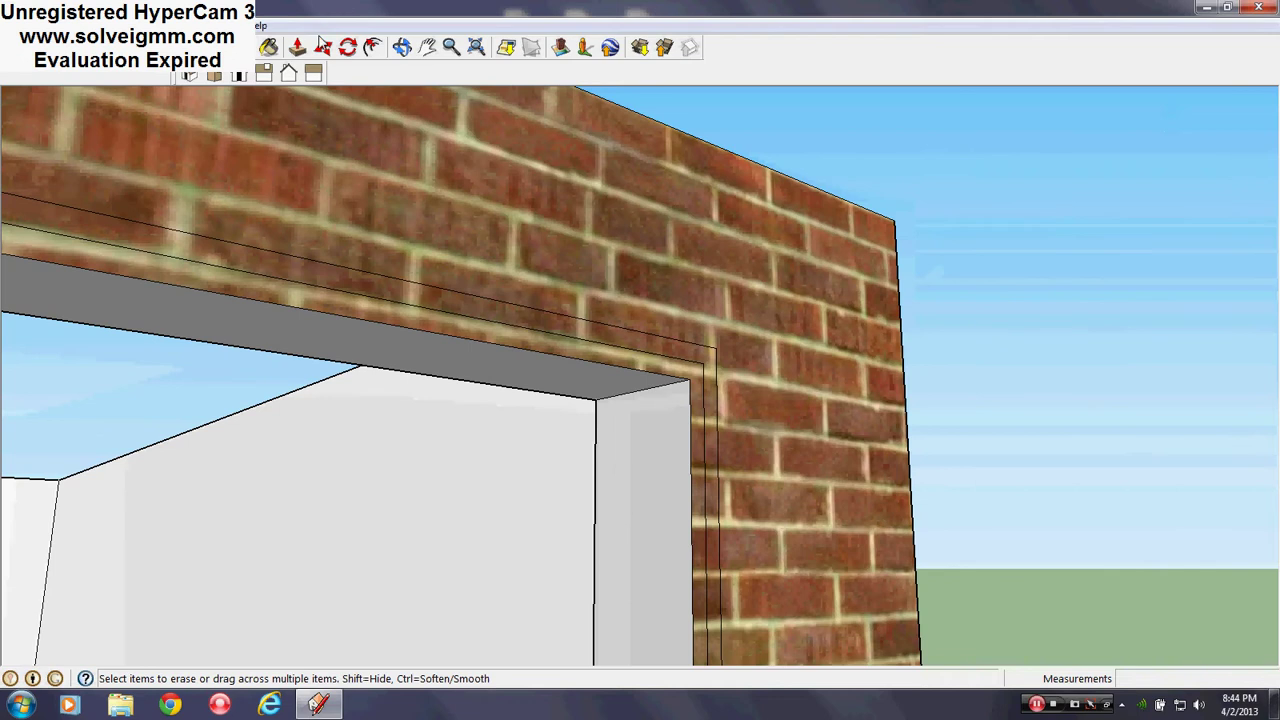
click(268, 47)
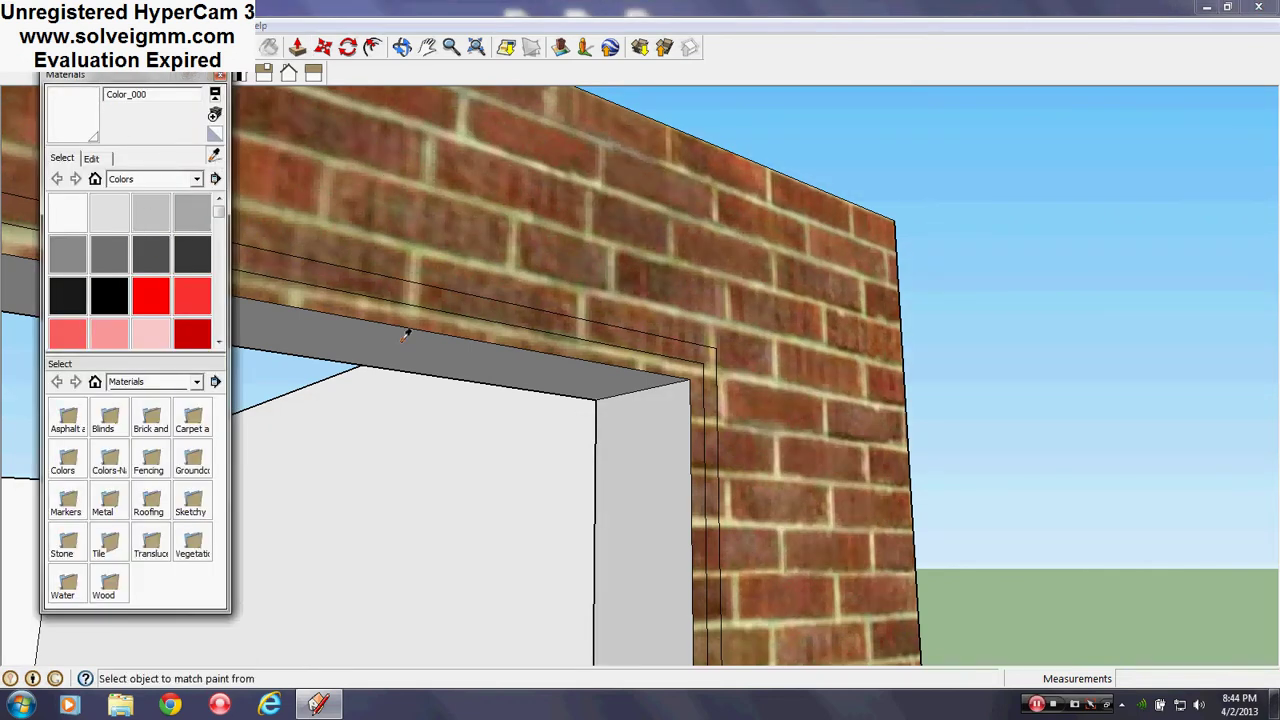
click(458, 312)
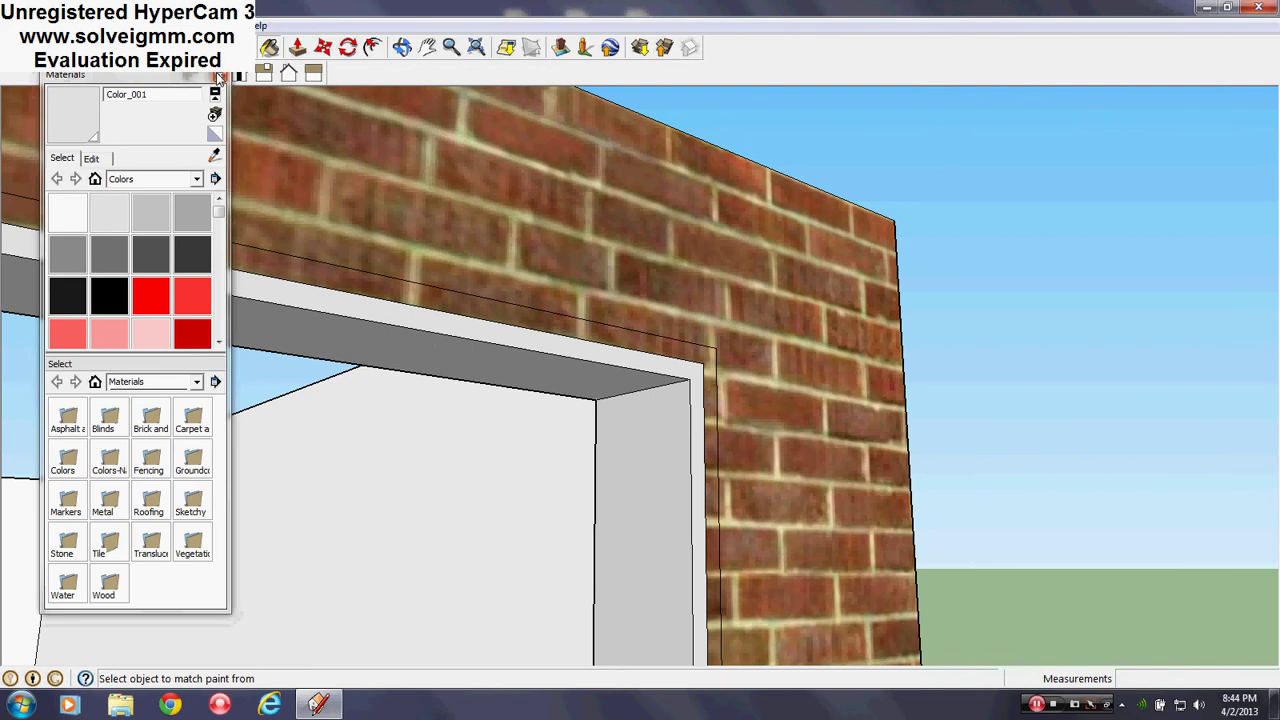
click(221, 76)
- Push the painted inner border strip 2" into the exterior wall
key(p)
click(471, 338)
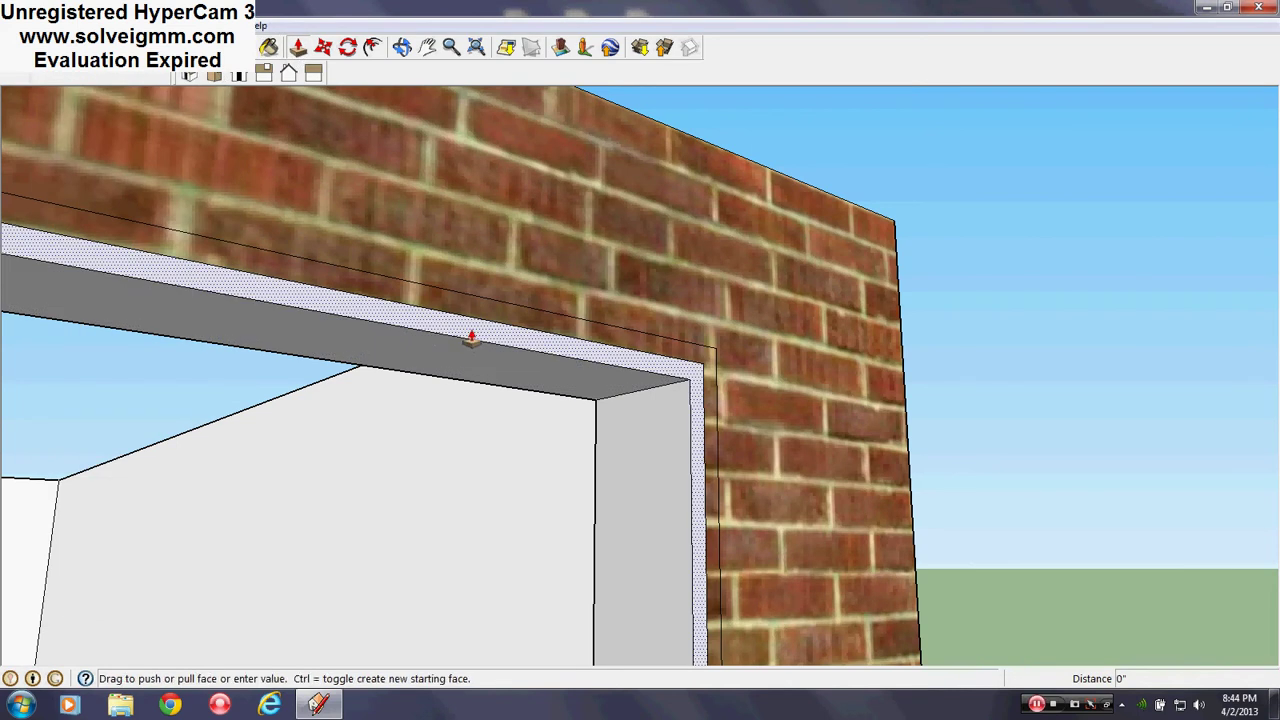
key(Return)
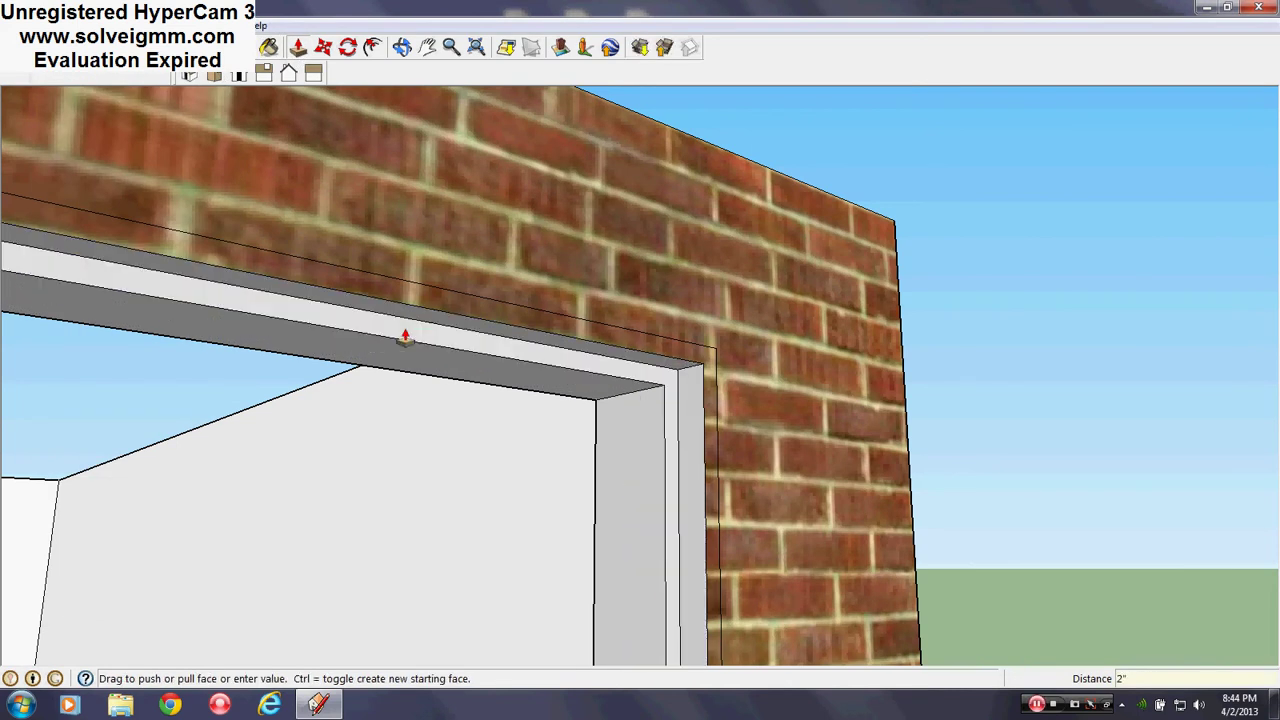
- Push the inner border strip around the garage opening a further 1 1/4" into the wall
scroll(731, 363, up, 2)
middle_drag(731, 363, 678, 338)
click(642, 324)
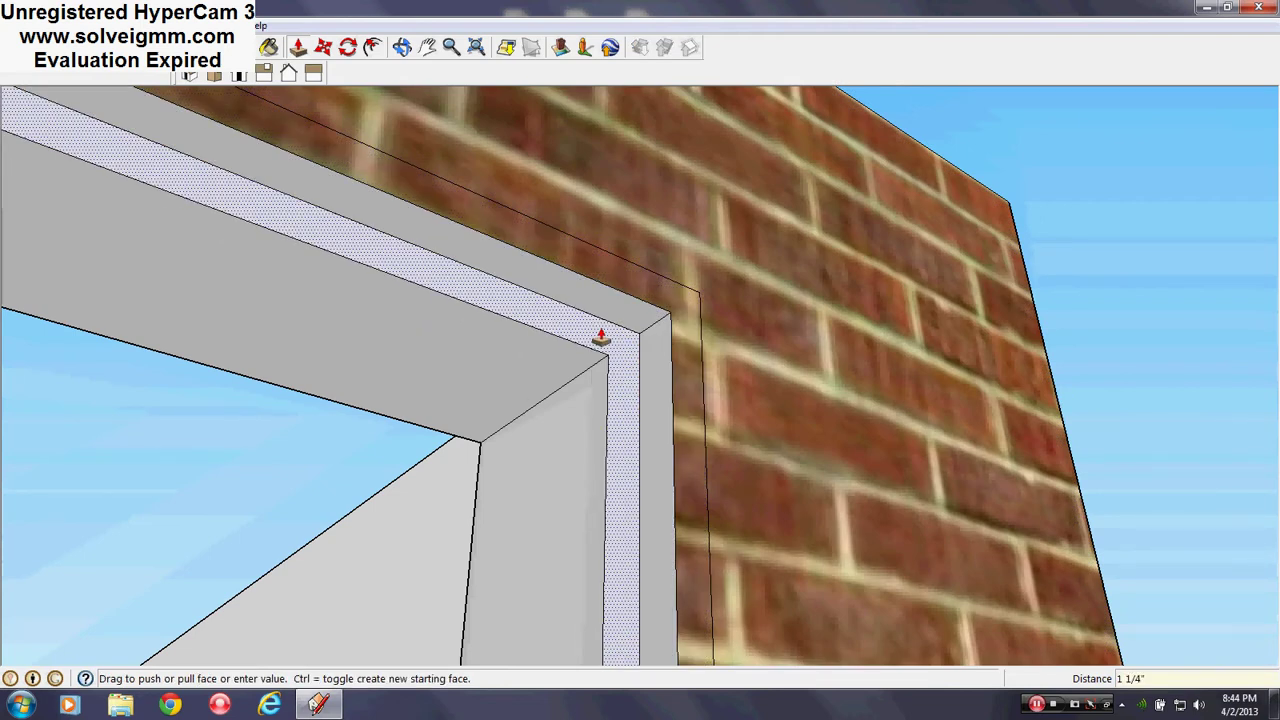
click(600, 338)
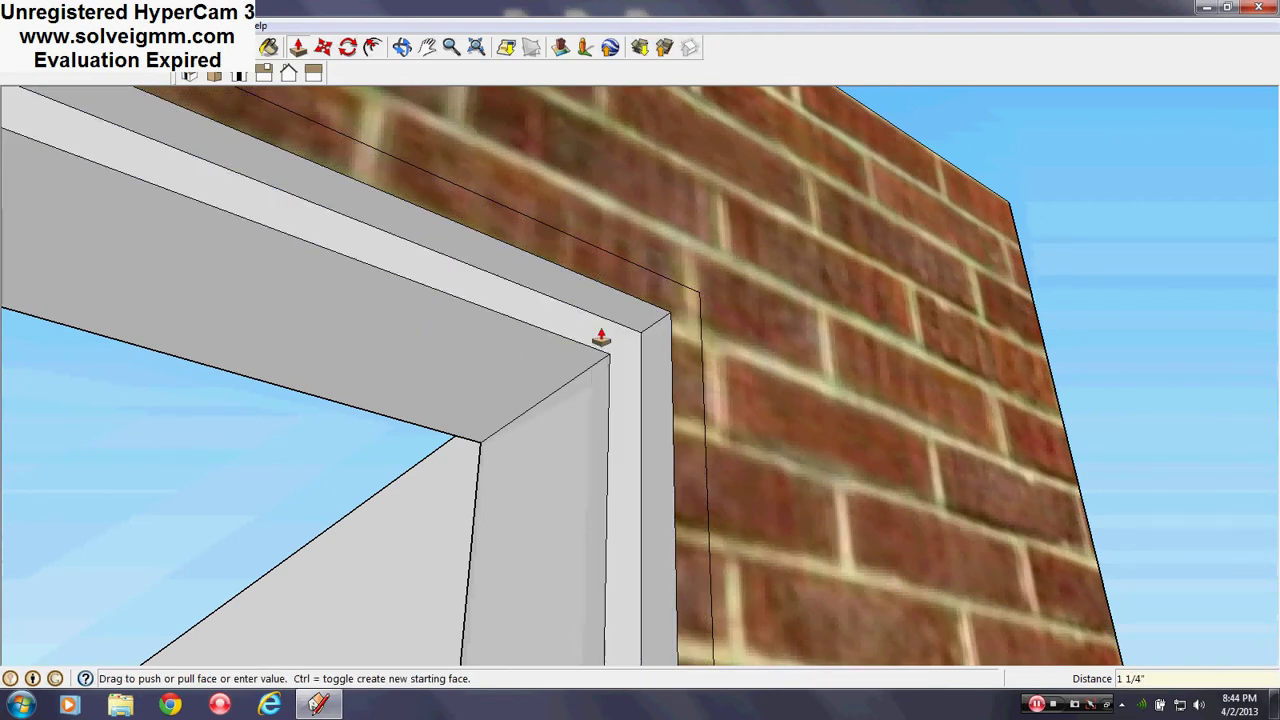
- Push the outer brick border strip 1" into the wall, and recess both border strips further by the same amount
click(662, 300)
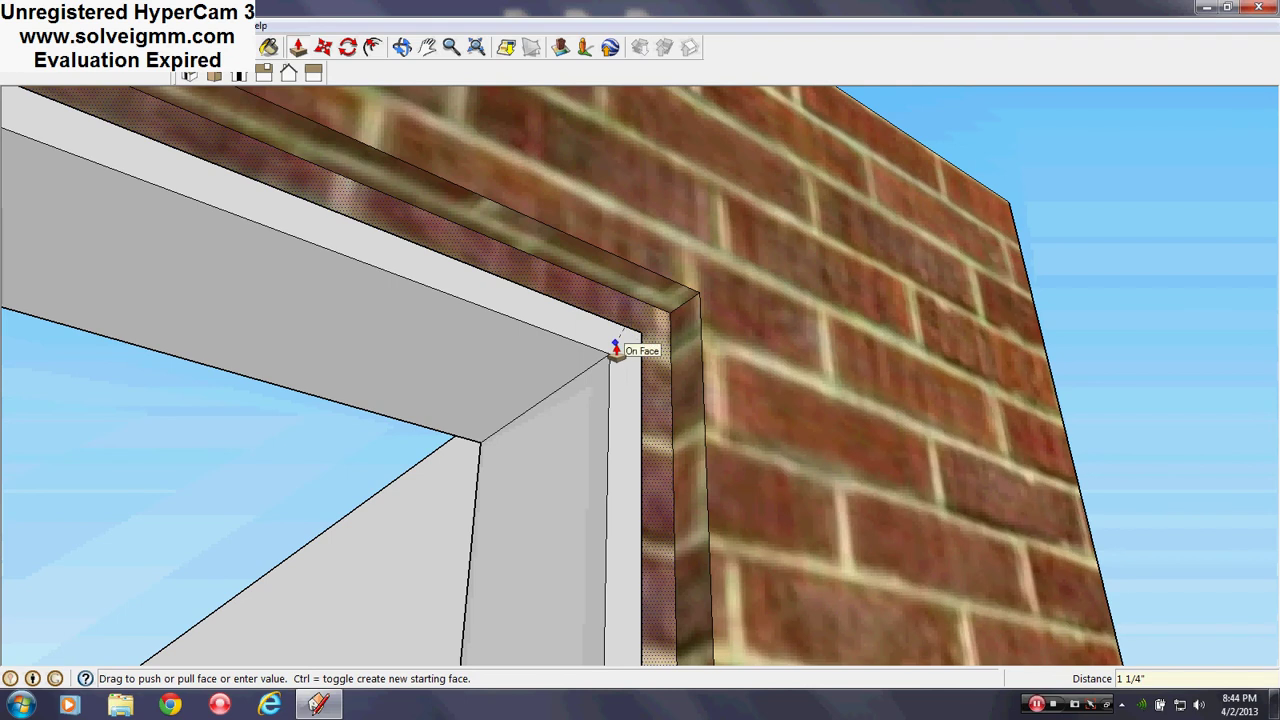
text(1)
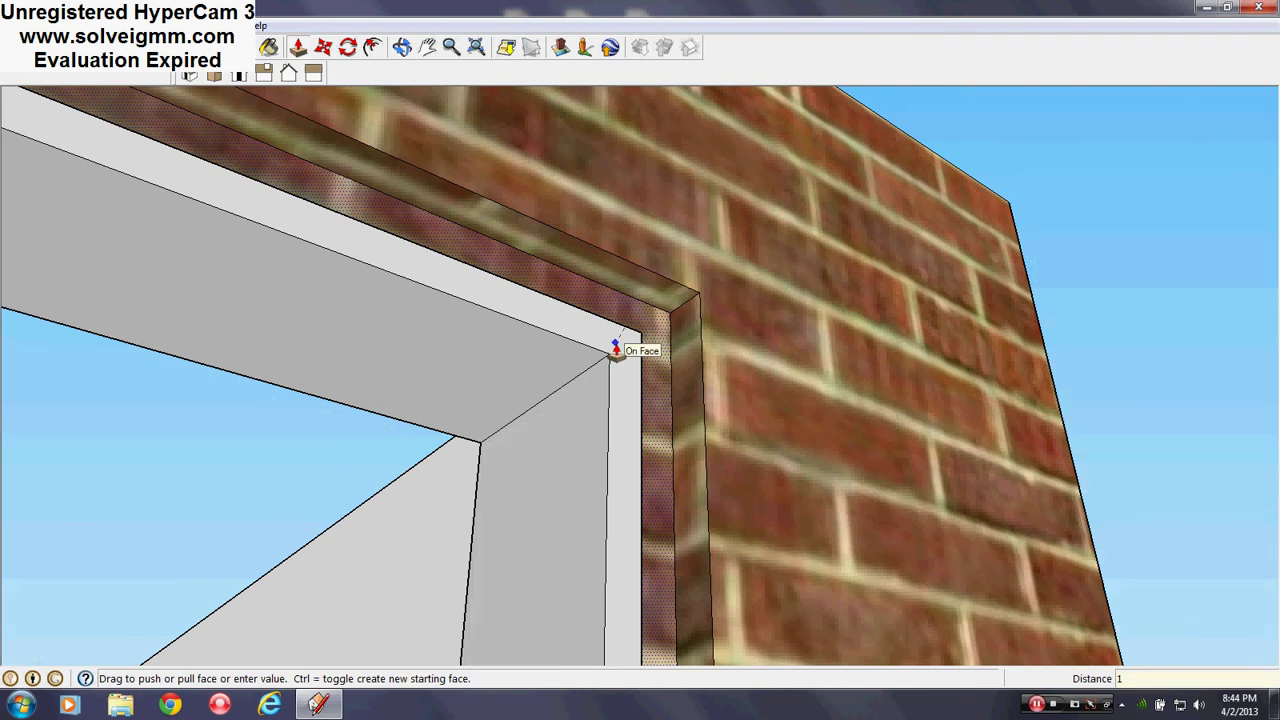
text(")
key(Return)
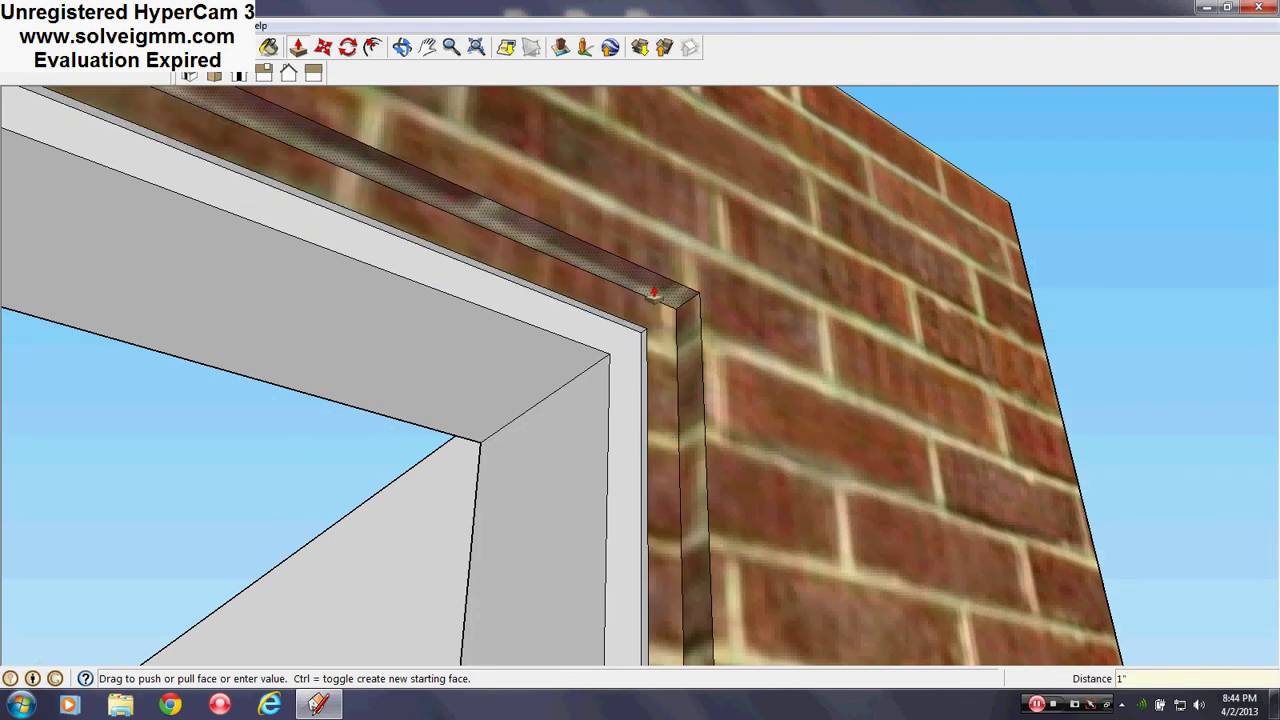
click(617, 352)
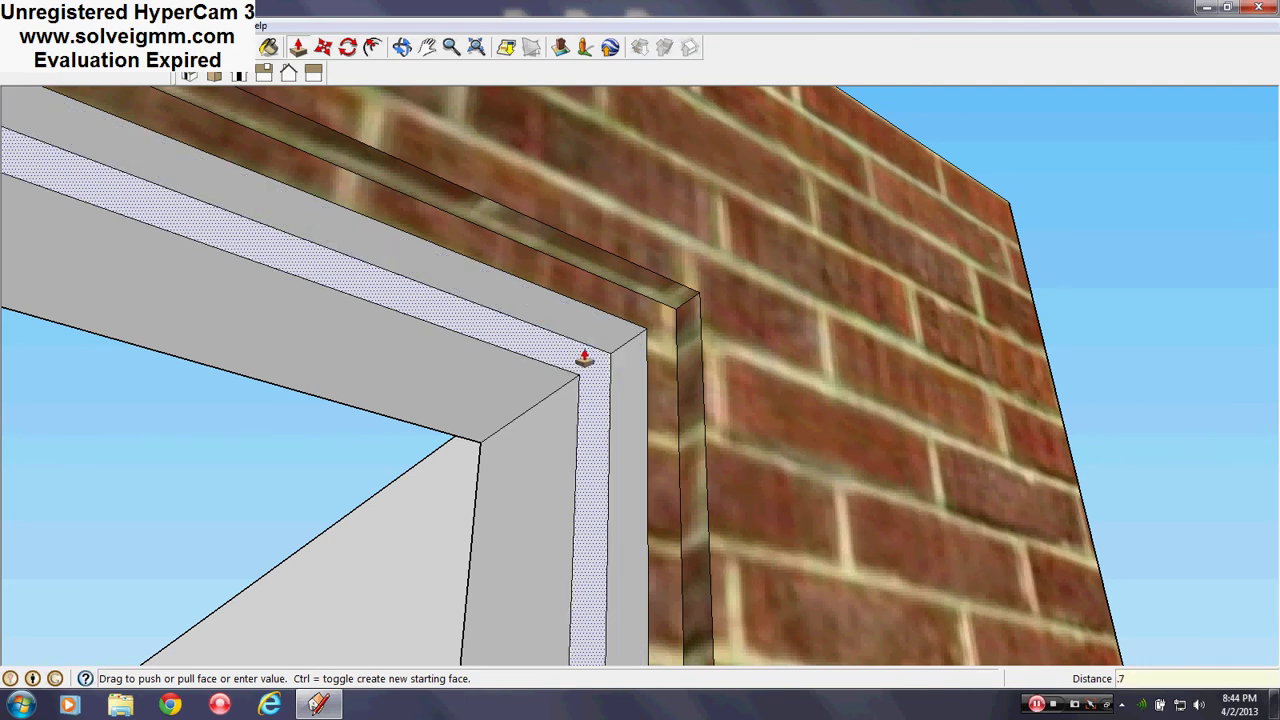
click(585, 357)
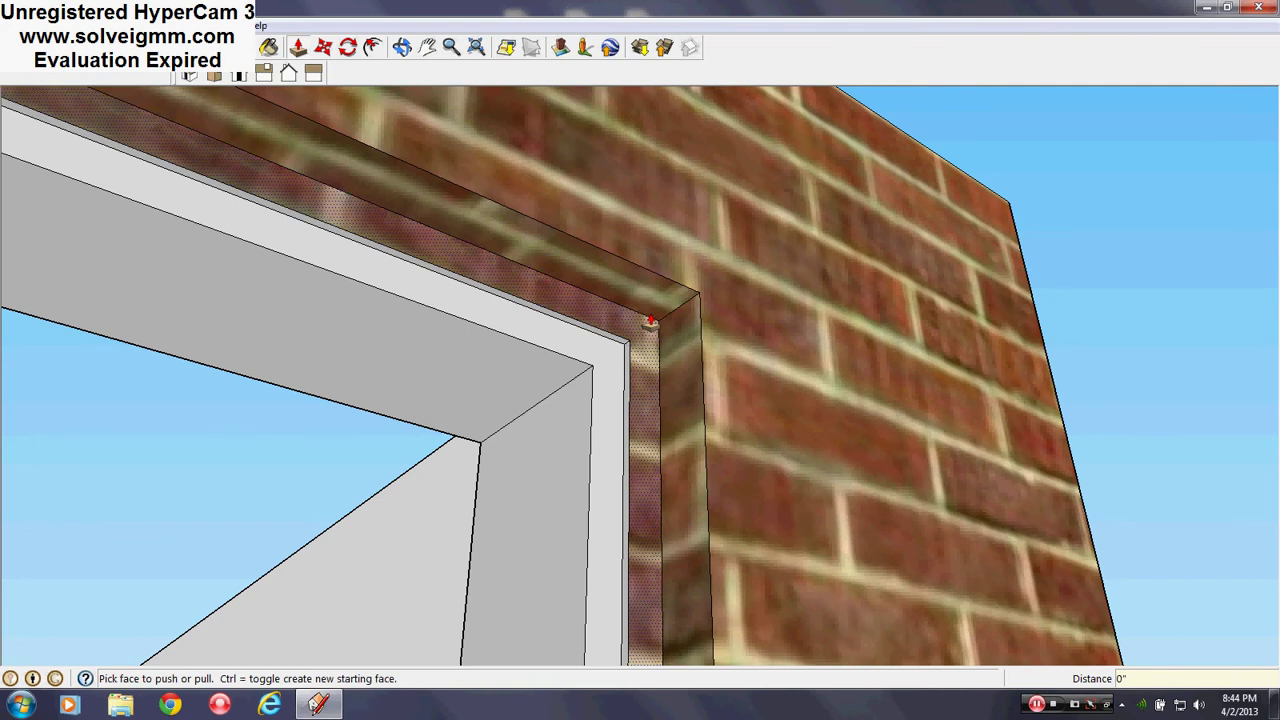
- Measure the depth of the outer brick recess at the upper corner and pull both border strips 1/2" back outward
key(l)
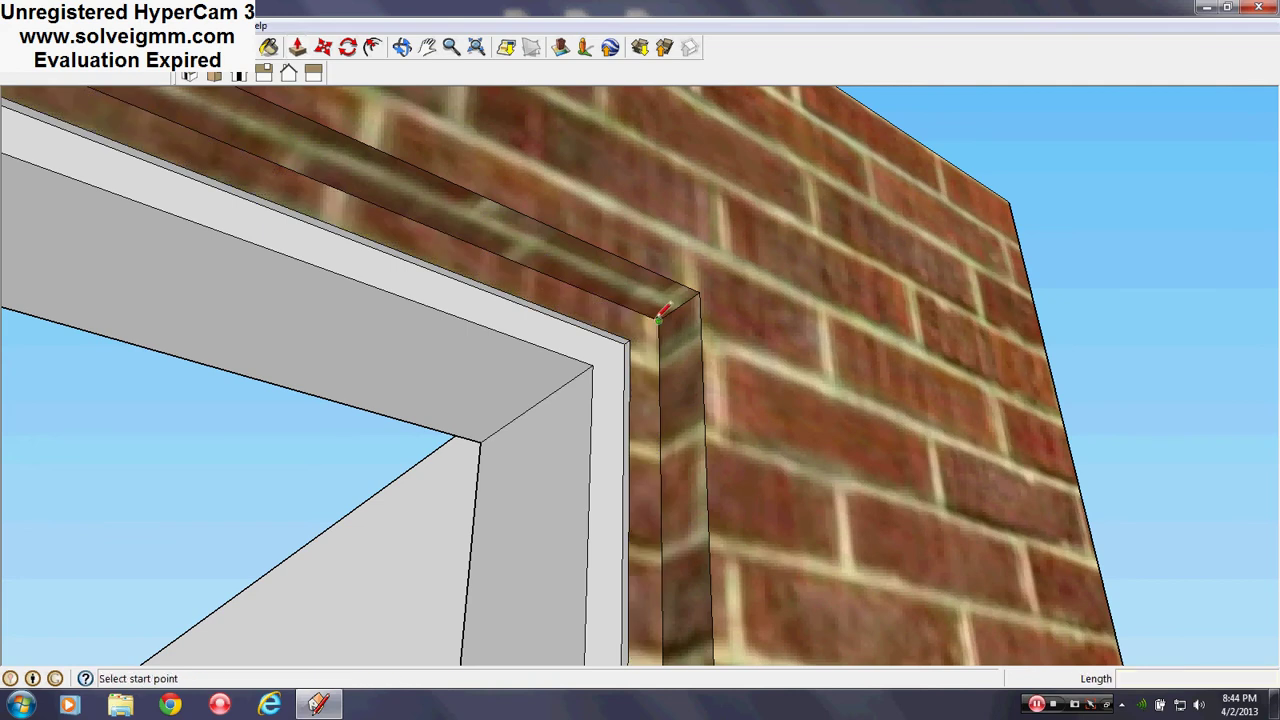
click(659, 316)
click(700, 288)
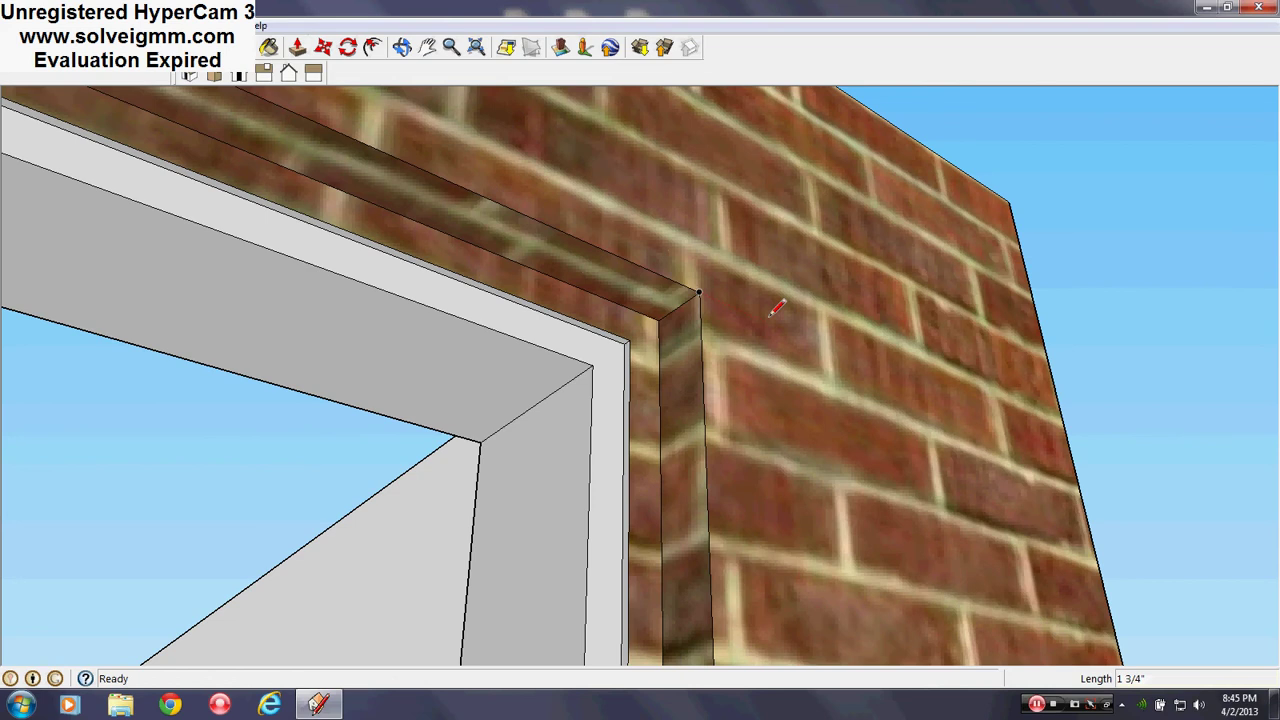
click(300, 50)
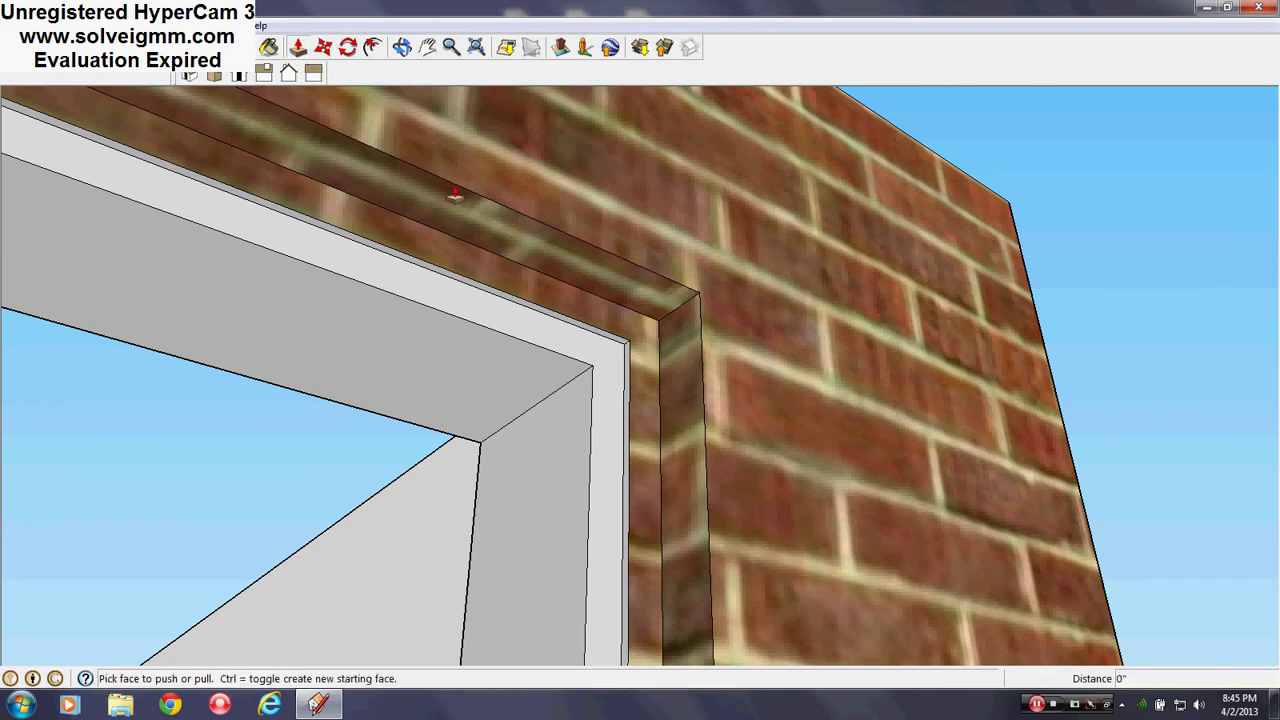
click(645, 355)
text(1/2)
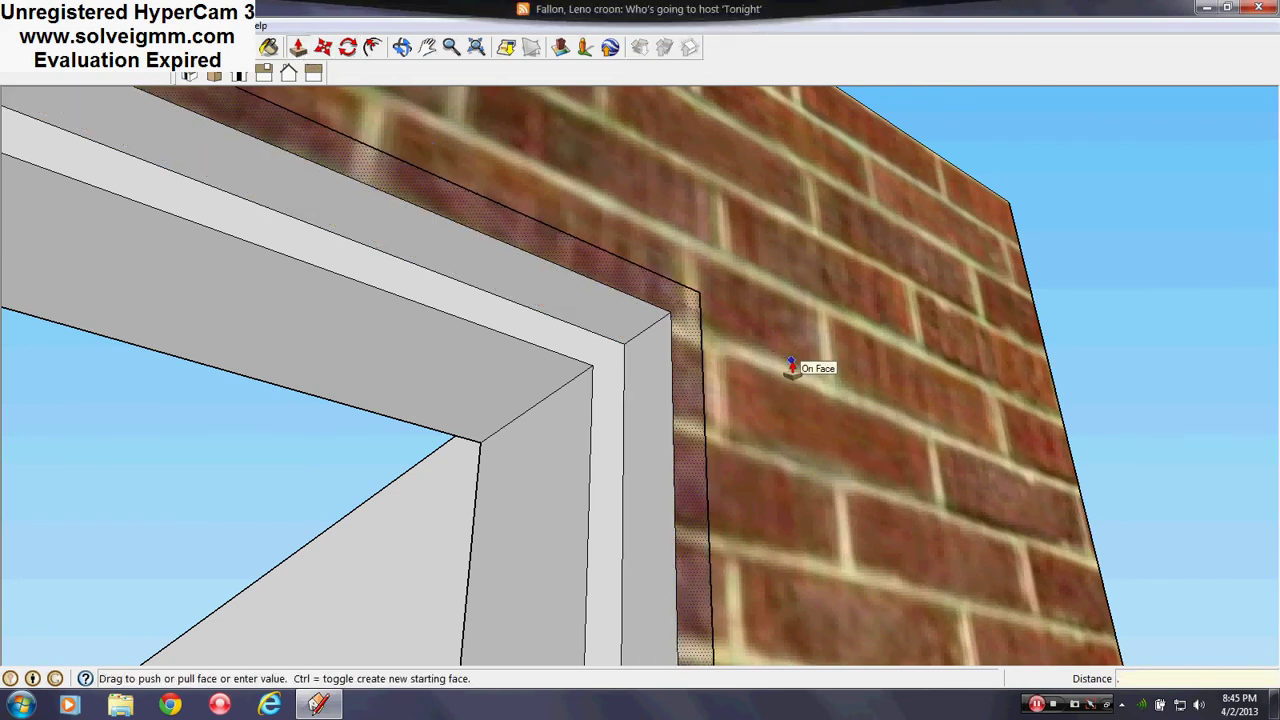
key(Return)
double_click(609, 366)
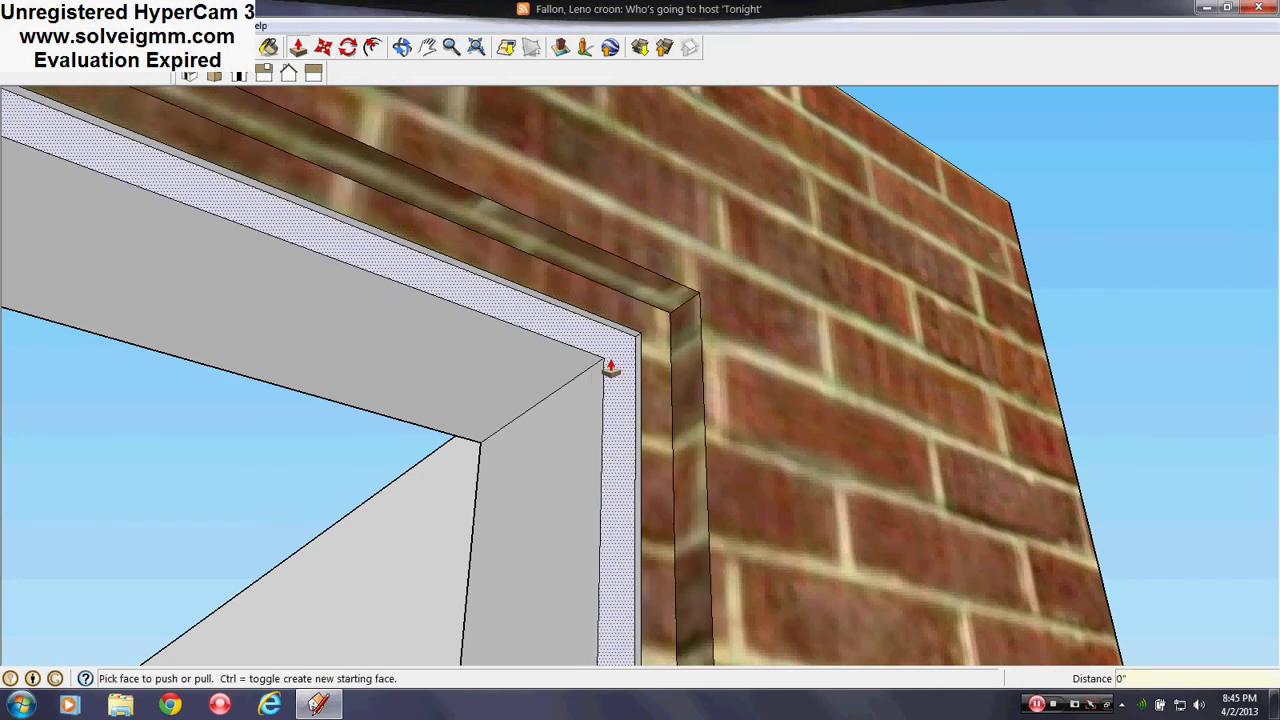
- Paint the outer border strip around the garage opening with Color_001 and close the materials window
click(268, 47)
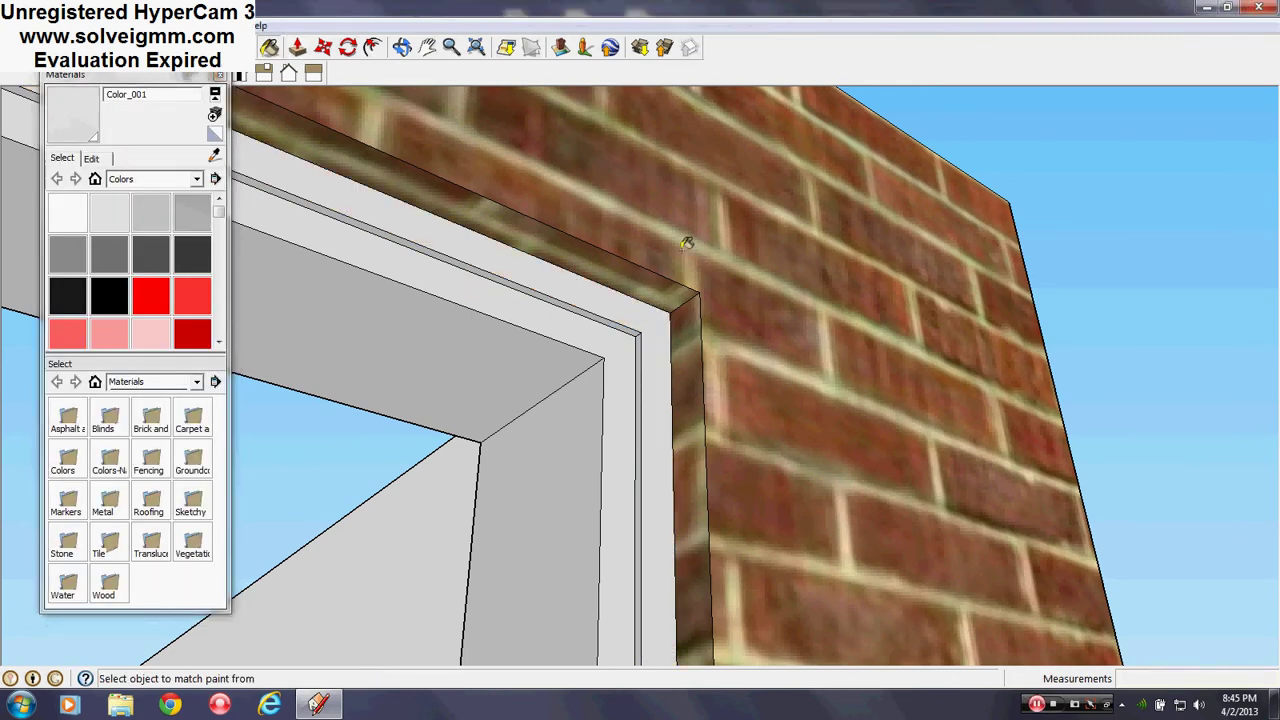
middle_drag(686, 243, 623, 497)
scroll(656, 369, down, 4)
middle_drag(723, 242, 310, 320)
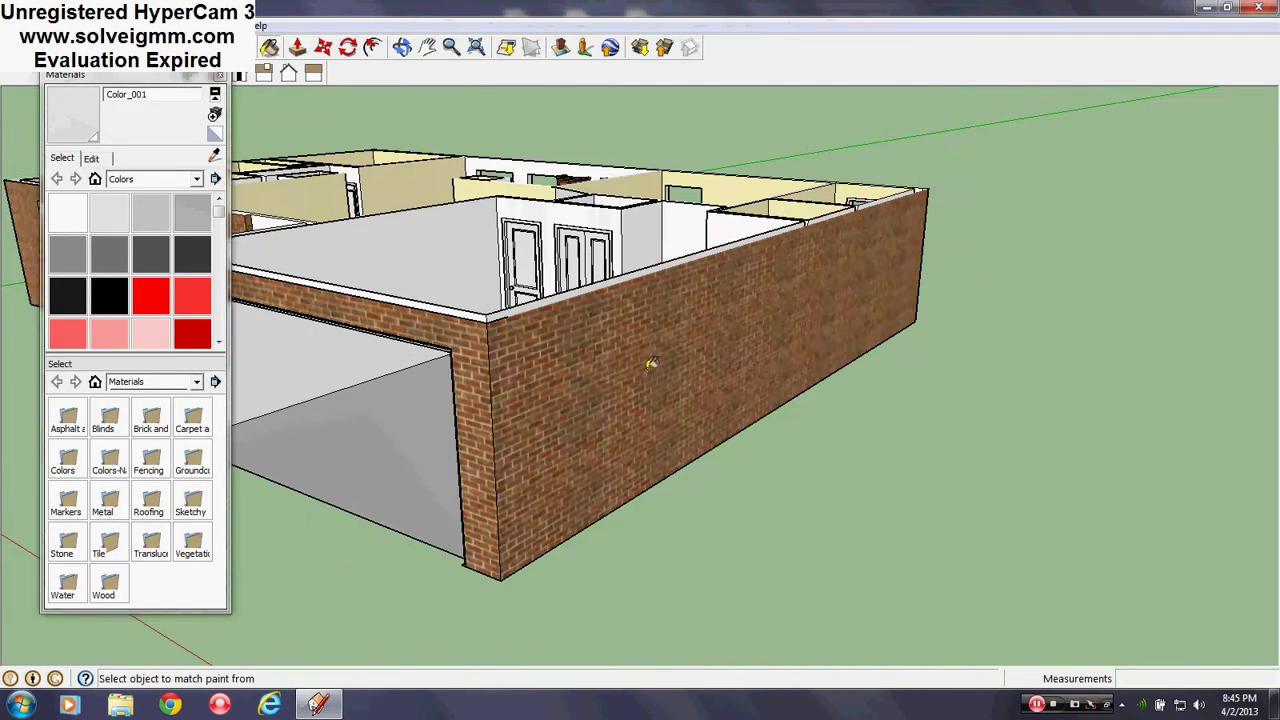
middle_drag(651, 363, 880, 370)
scroll(450, 420, up, 10)
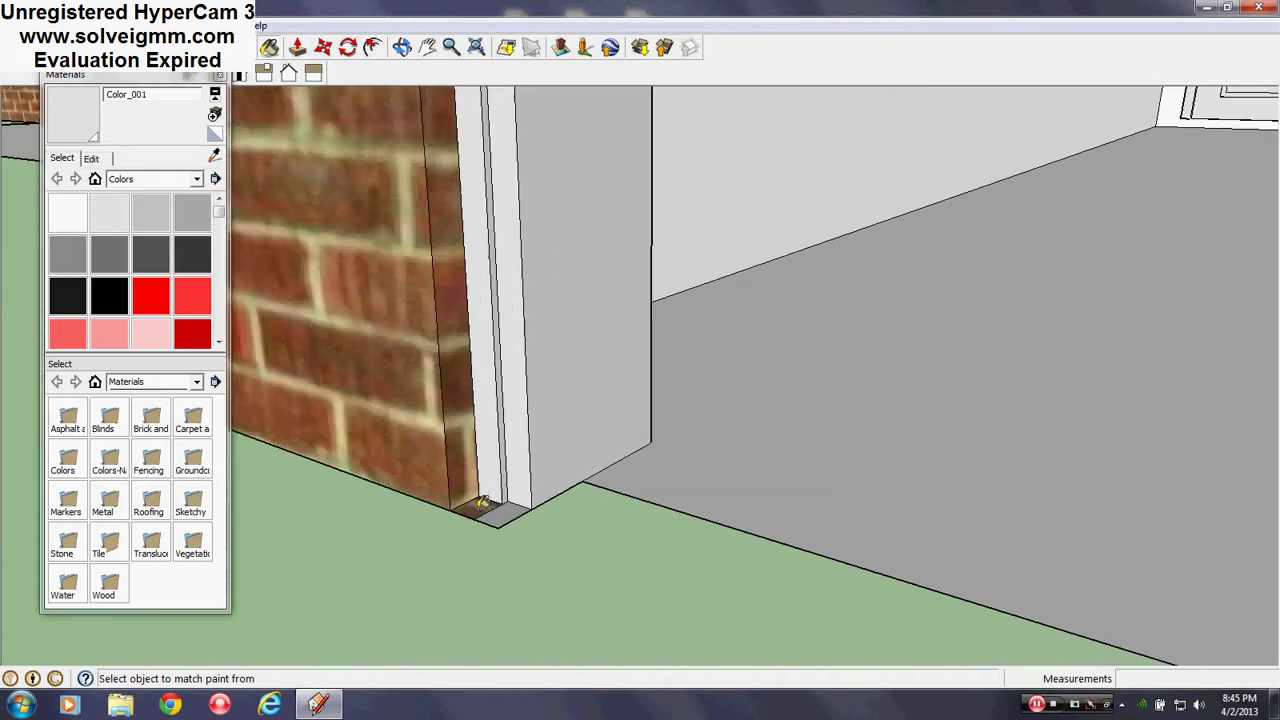
click(223, 77)
- Erase the leftover edges outlining the recess floor at the base of the first garage jamb
key(e)
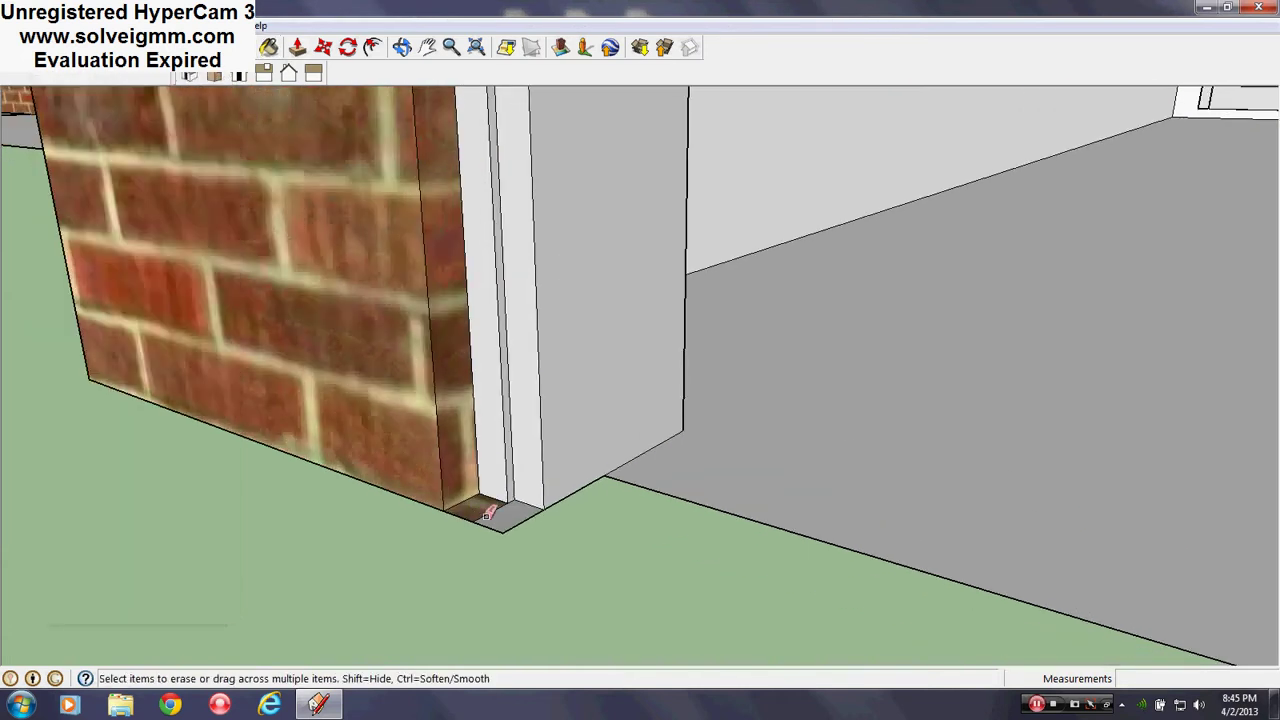
click(489, 517)
drag(510, 532, 510, 531)
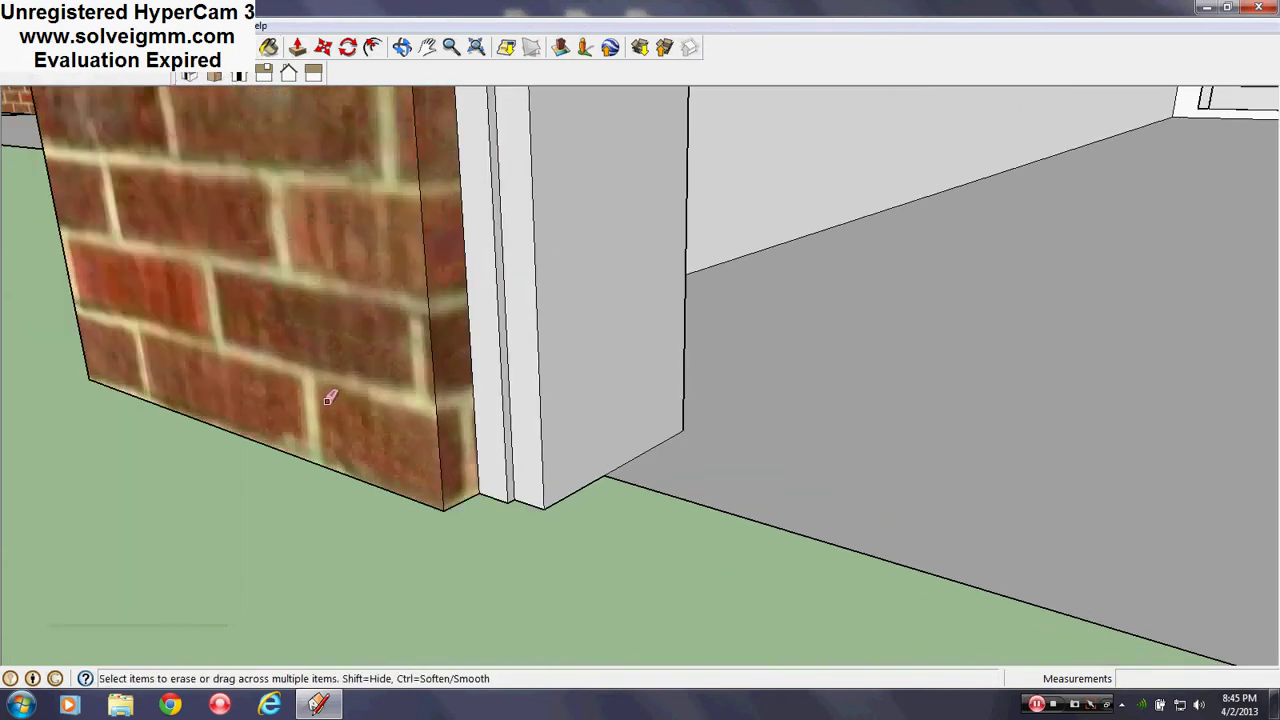
- Erase the matching leftover edges at the base of the opposite garage jamb
scroll(328, 398, down, 8)
middle_drag(322, 412, 567, 428)
scroll(466, 366, down, 5)
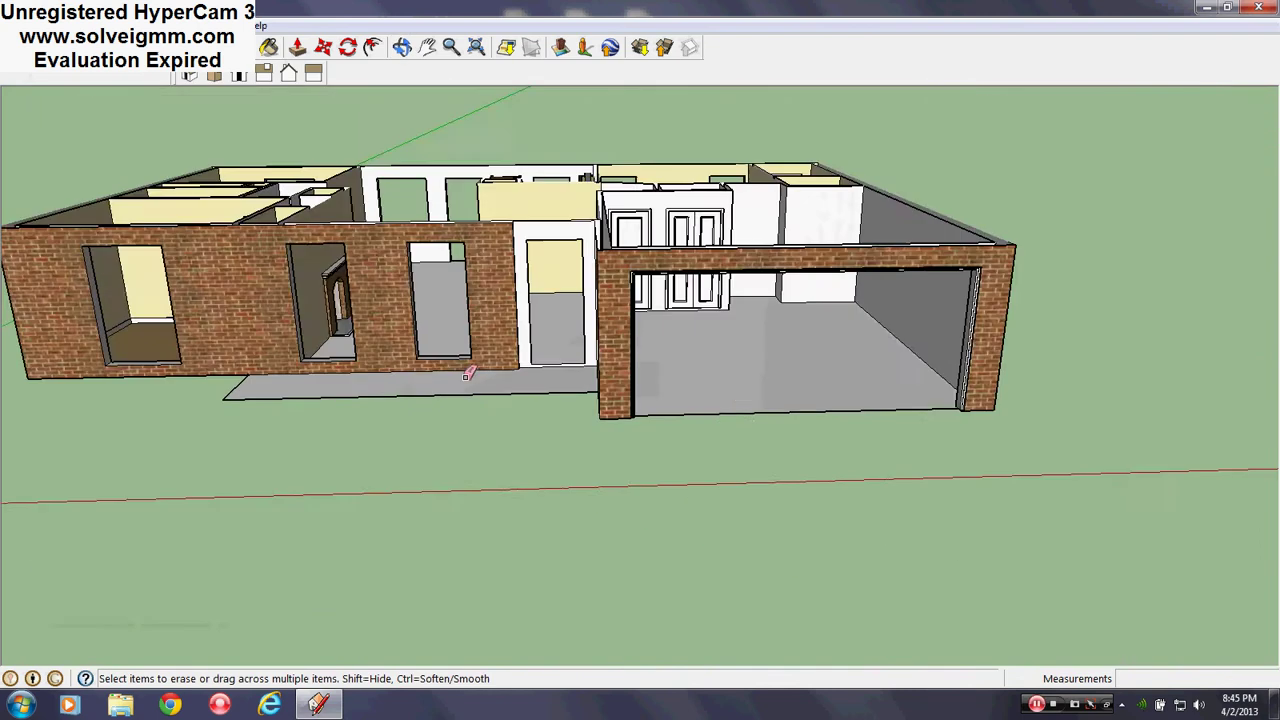
scroll(963, 374, up, 10)
scroll(706, 434, up, 3)
middle_drag(706, 434, 713, 529)
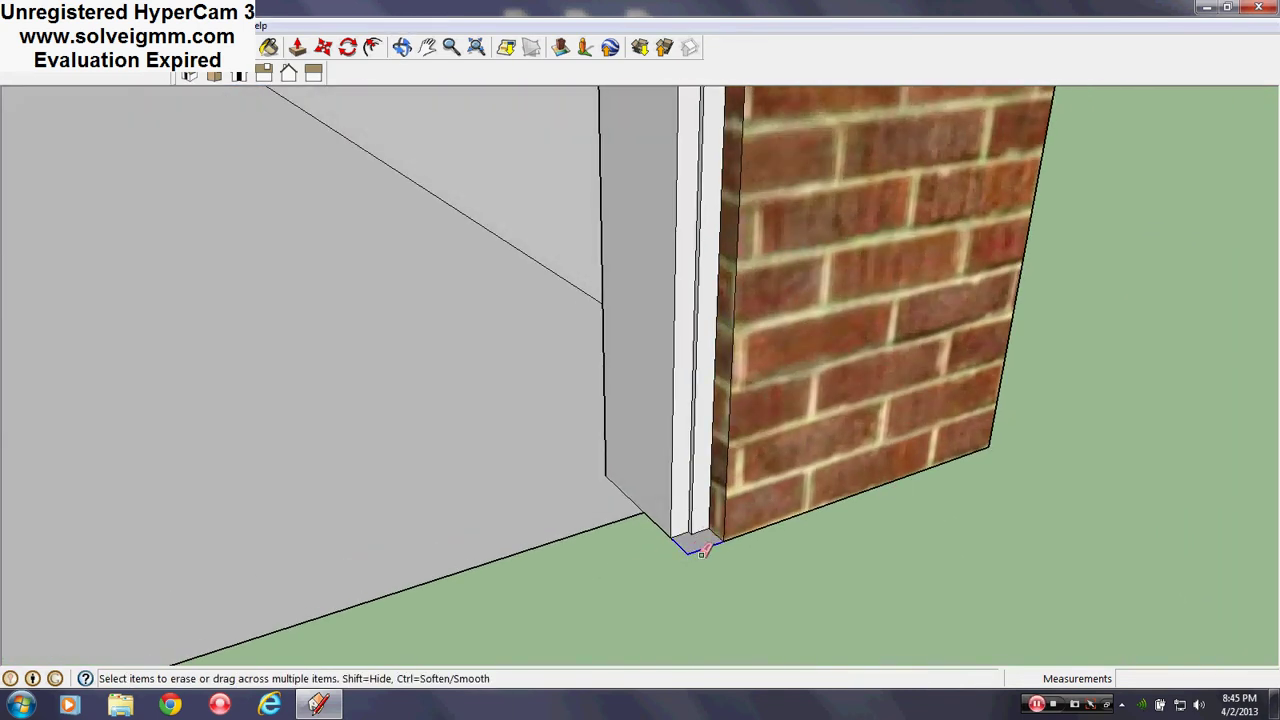
scroll(745, 430, down, 3)
scroll(759, 448, down, 7)
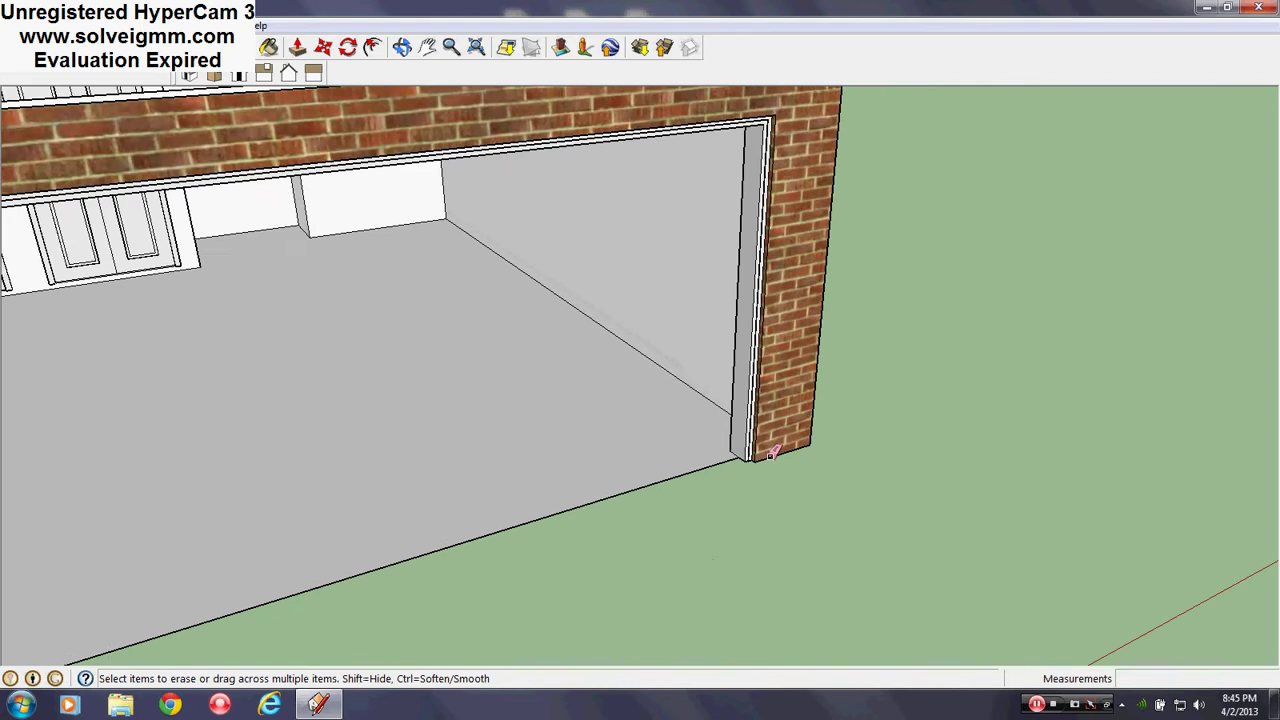
- Measure the depth of the jamb behind the inner trim strip at the opening's upper corner with the Line tool
scroll(750, 258, up, 6)
mouse_move(752, 258)
middle_down()
mouse_move(819, 133)
mouse_move(784, 279)
middle_up()
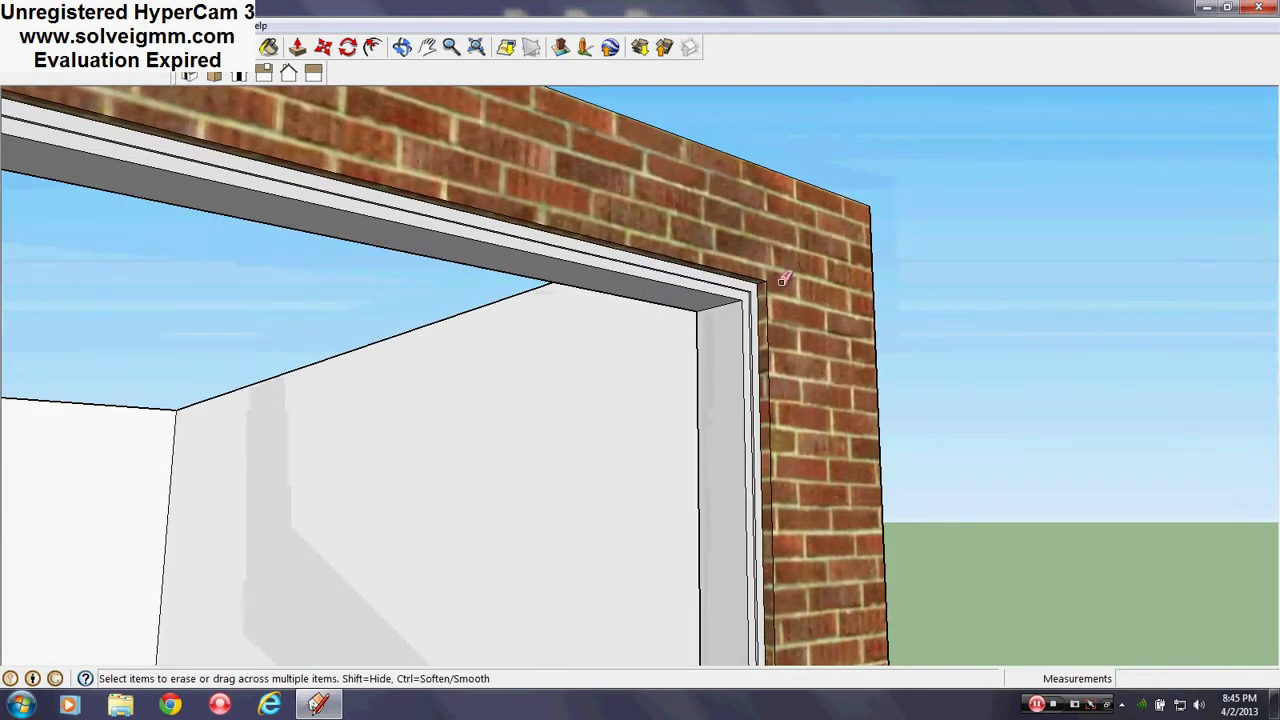
scroll(757, 290, up, 4)
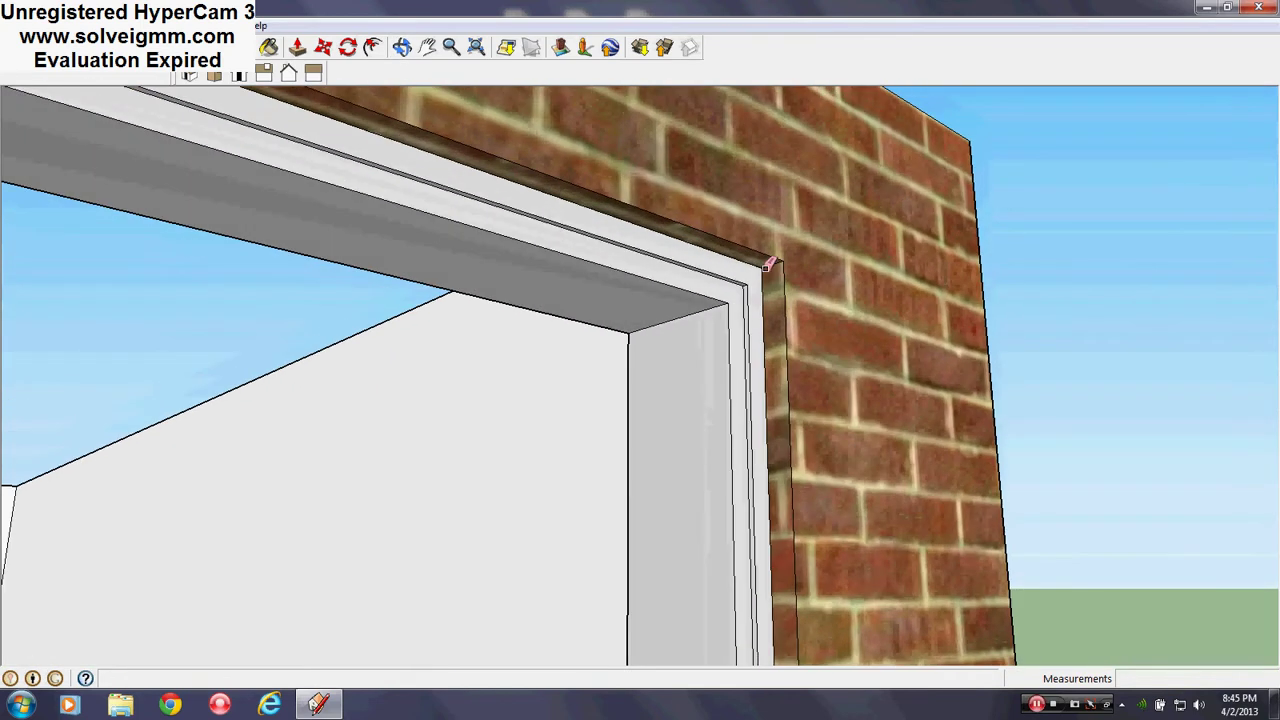
key(l)
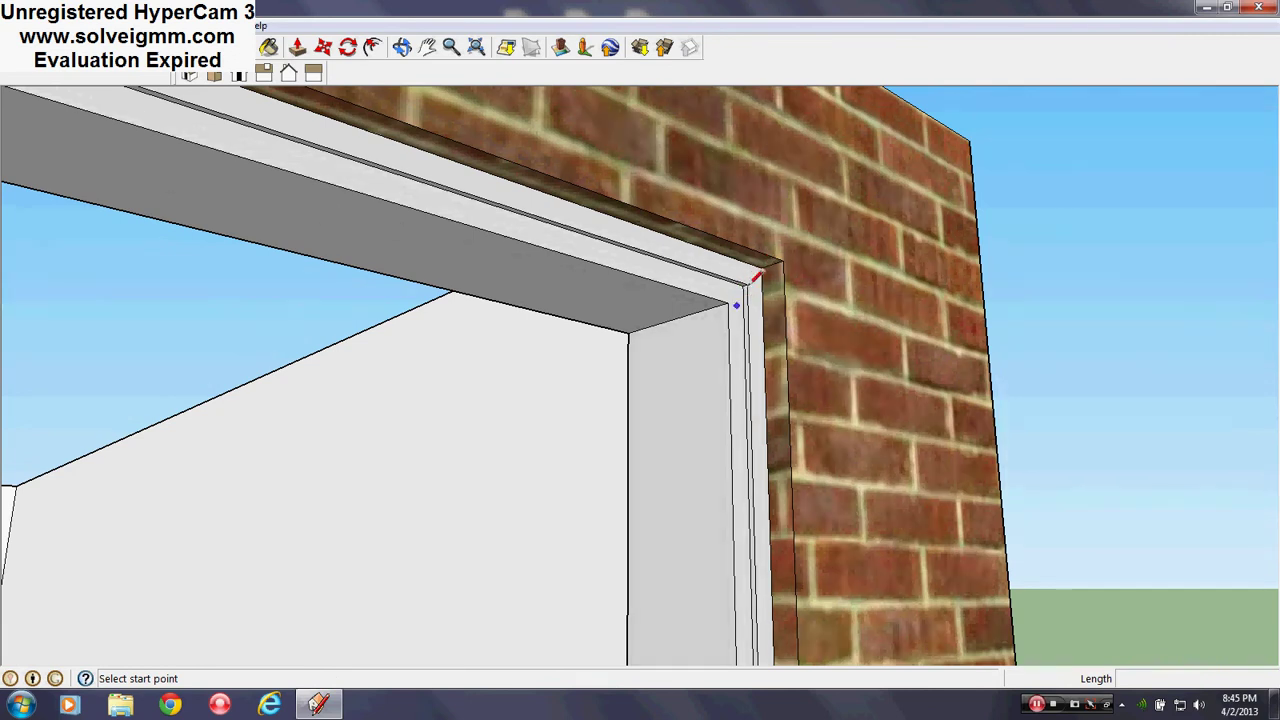
mouse_move(740, 274)
middle_down()
mouse_move(926, 211)
mouse_move(1000, 286)
mouse_move(679, 238)
mouse_move(490, 106)
mouse_move(510, 130)
middle_up()
click(712, 305)
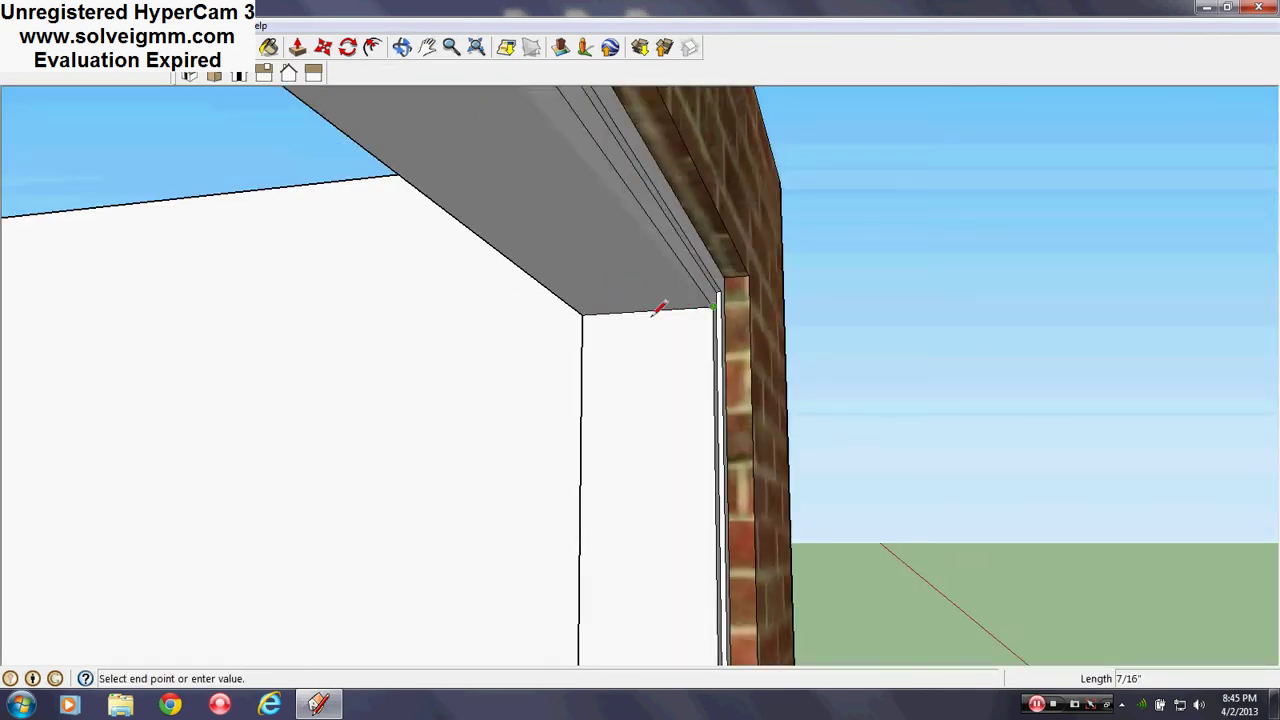
click(582, 314)
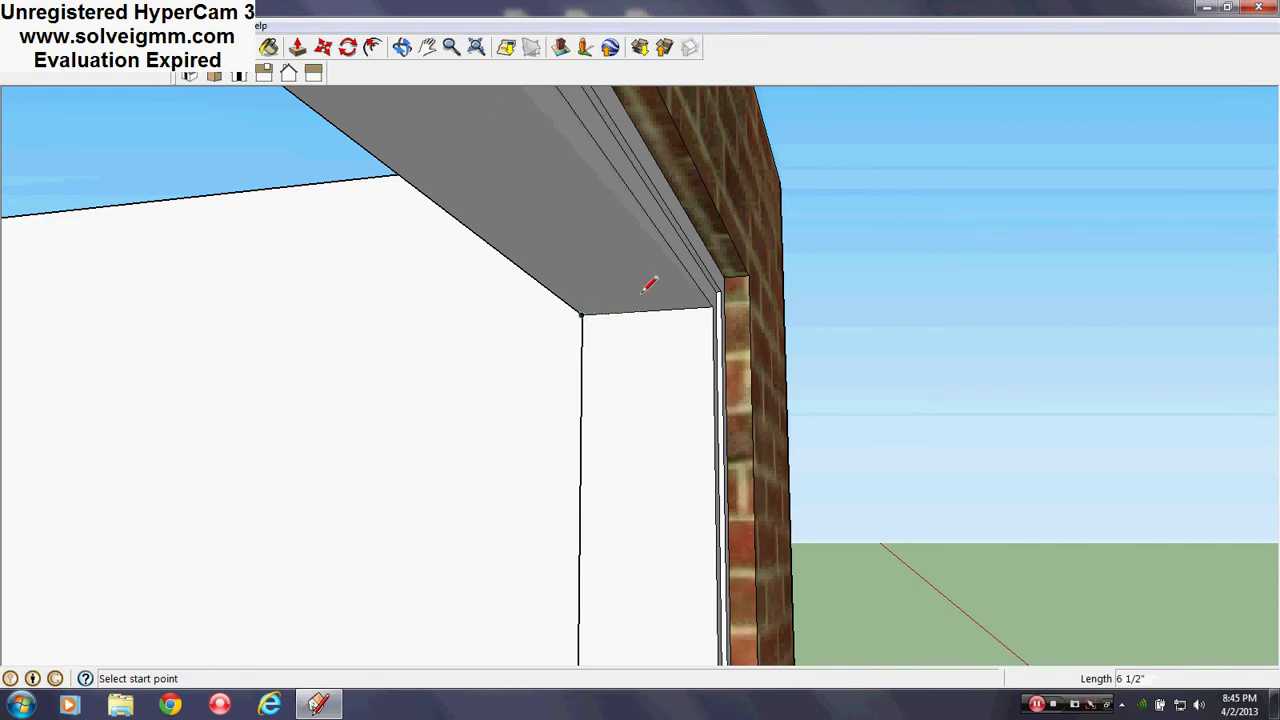
- Push the inner trim strip further into the opening and recess the outer trim strip to match
middle_drag(641, 293, 551, 261)
scroll(717, 278, up, 2)
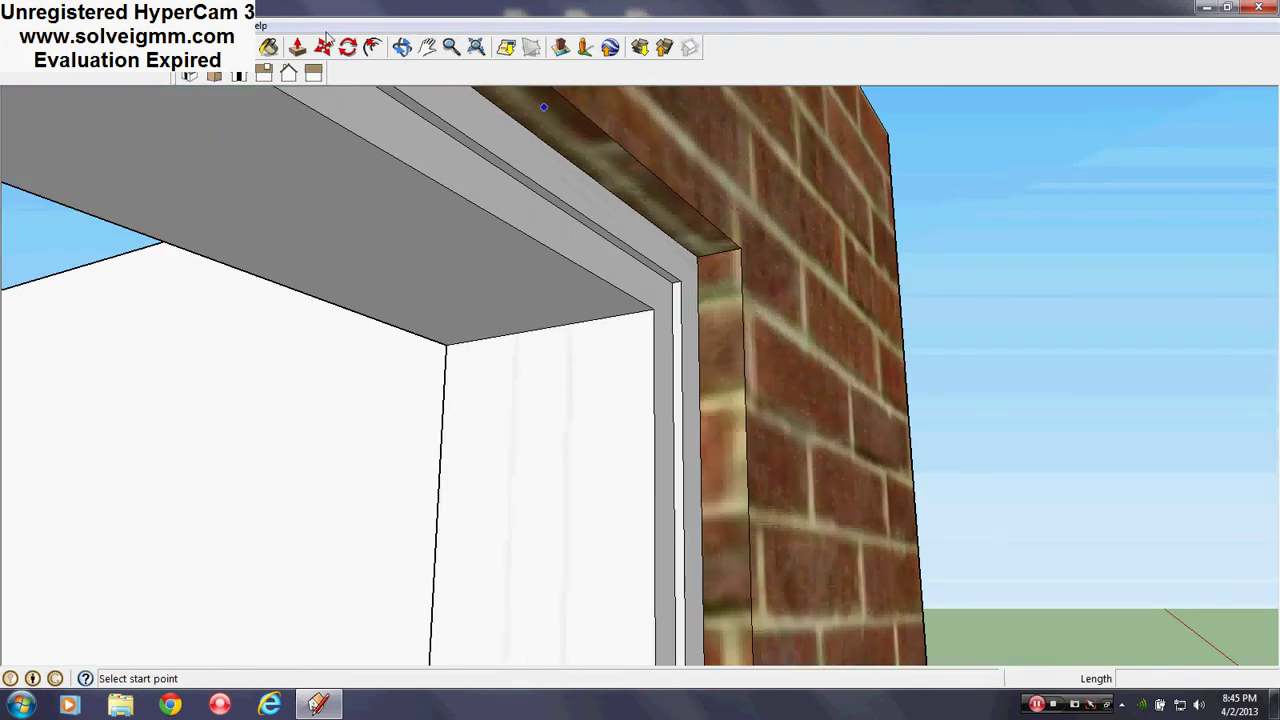
click(297, 47)
click(540, 229)
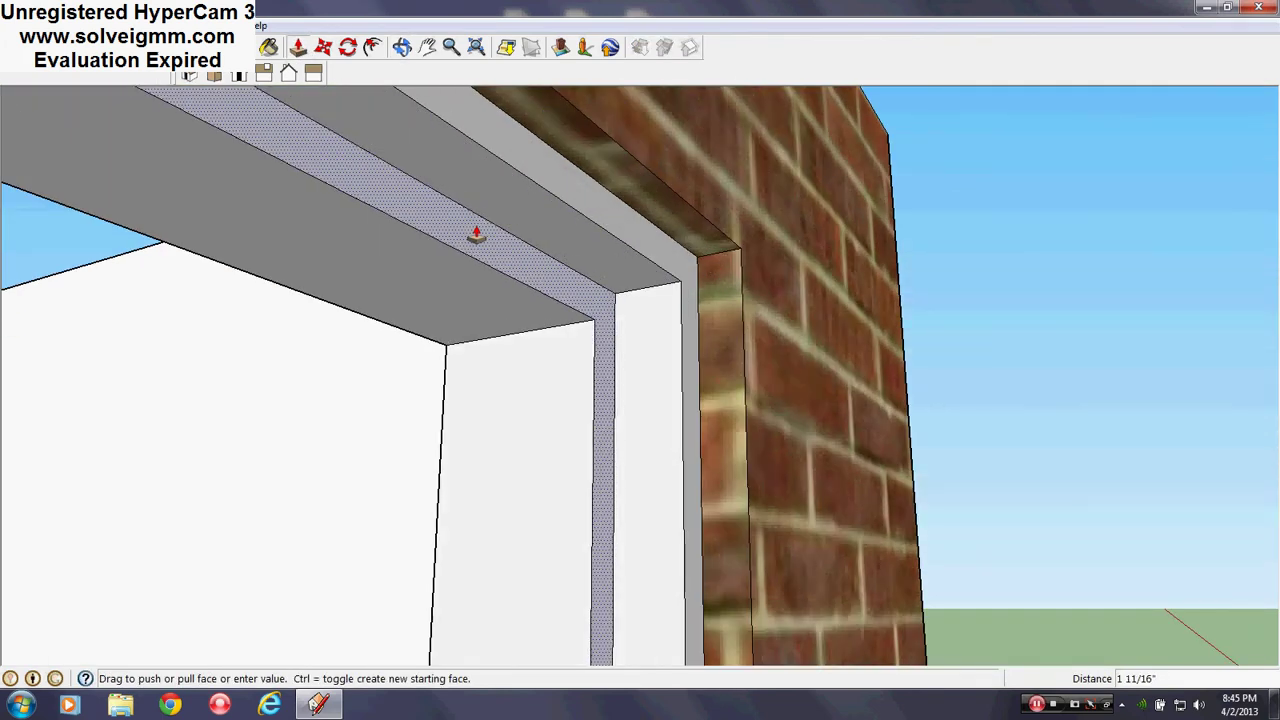
key(Return)
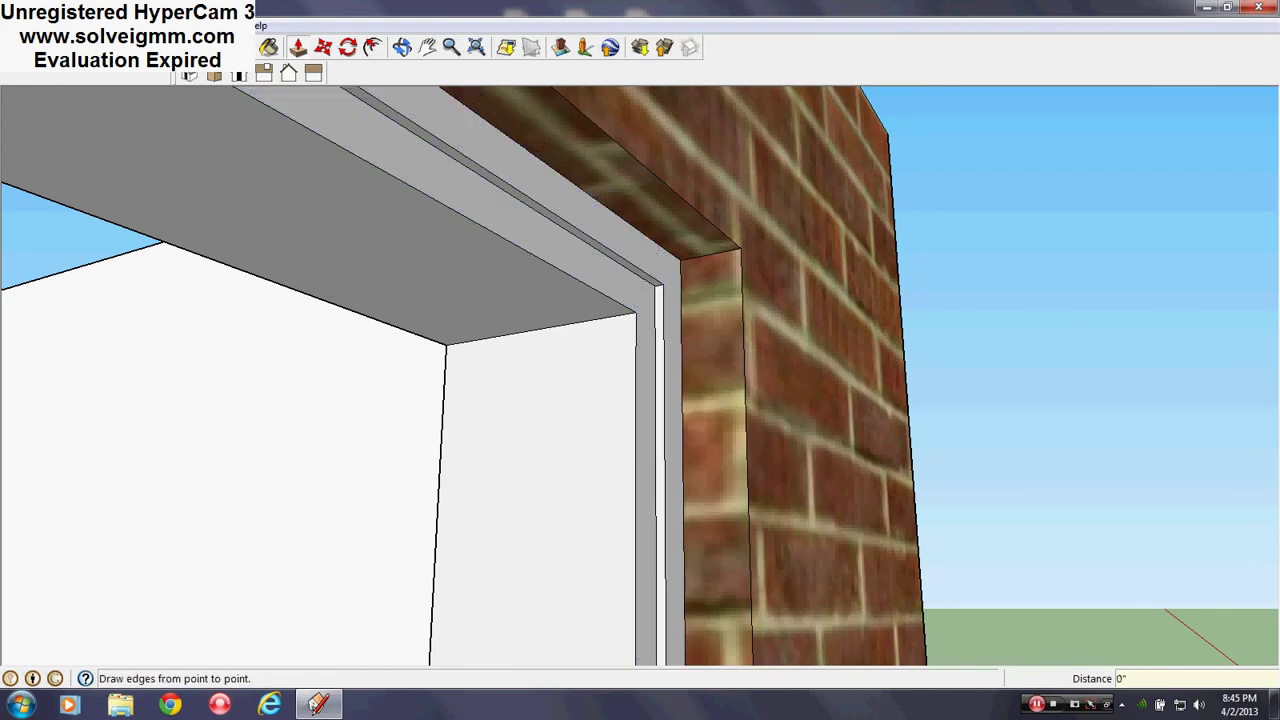
- Measure the step between the two trim strips and pull the outer trim strip .5" outward
click(52, 47)
click(656, 285)
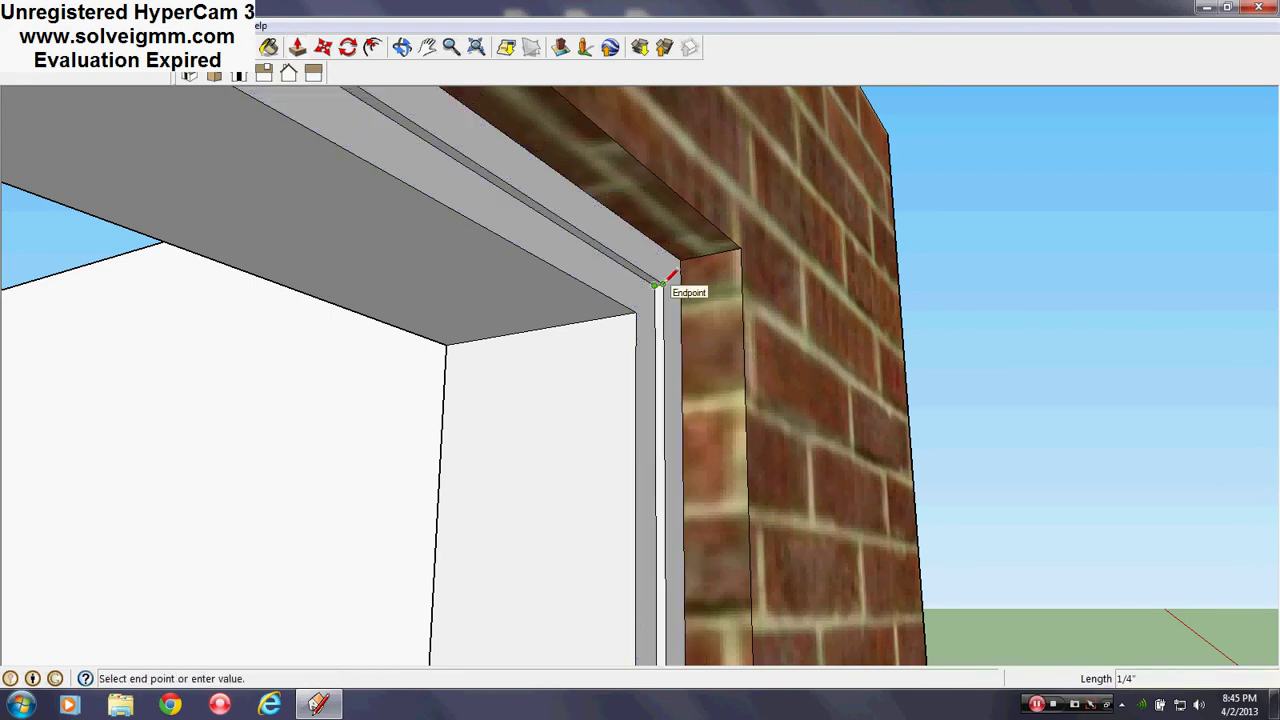
click(668, 280)
click(297, 47)
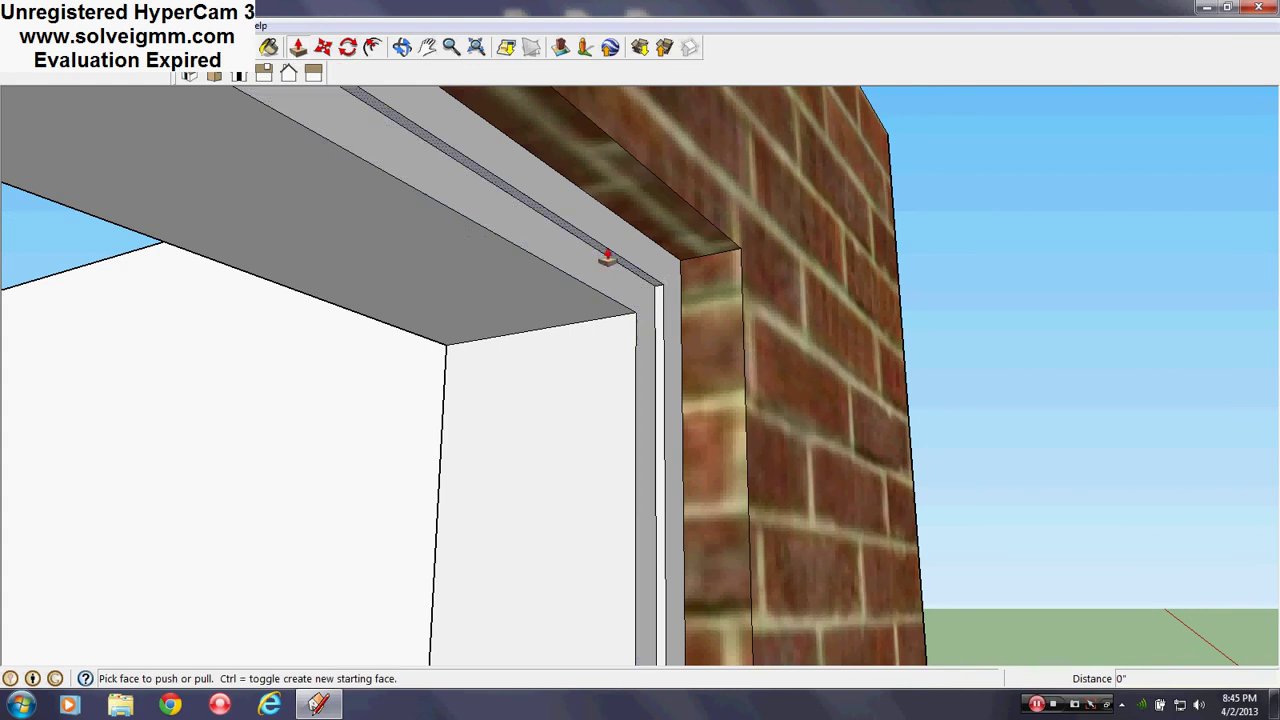
click(605, 250)
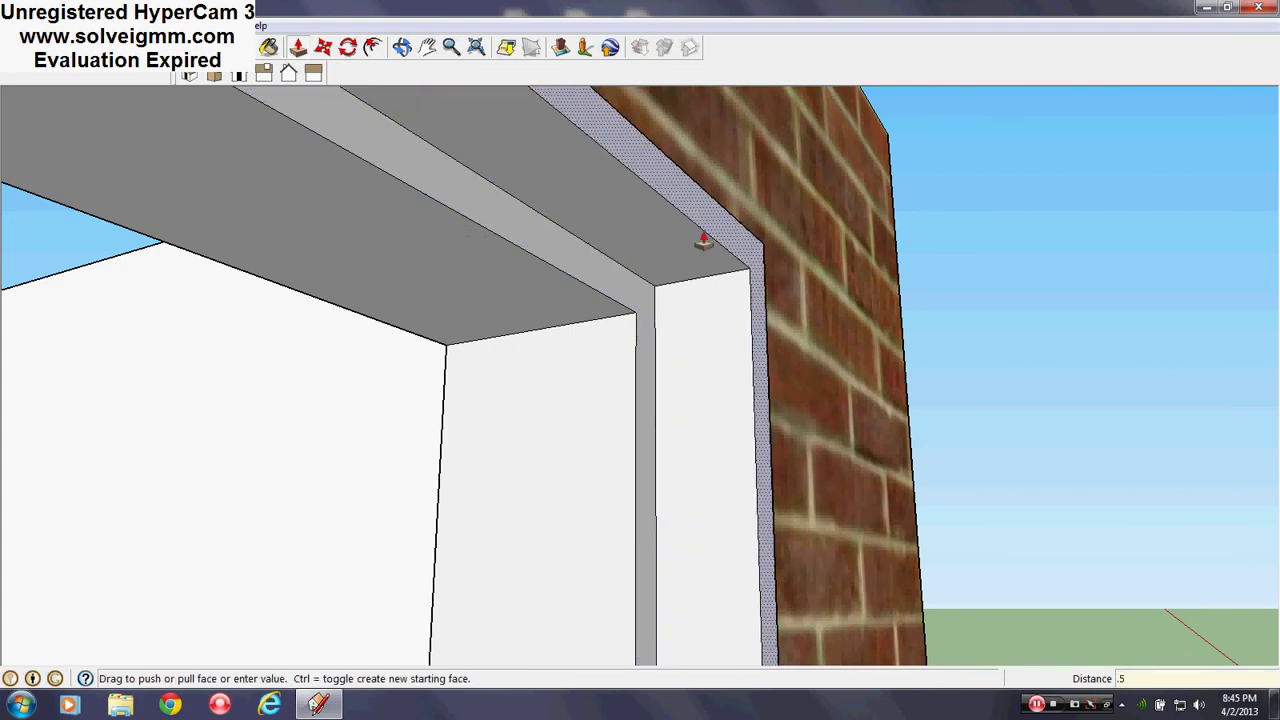
key(Return)
- Push the outer trim strip partly back into the wall toward the inner strip
middle_drag(704, 240, 604, 208)
click(603, 262)
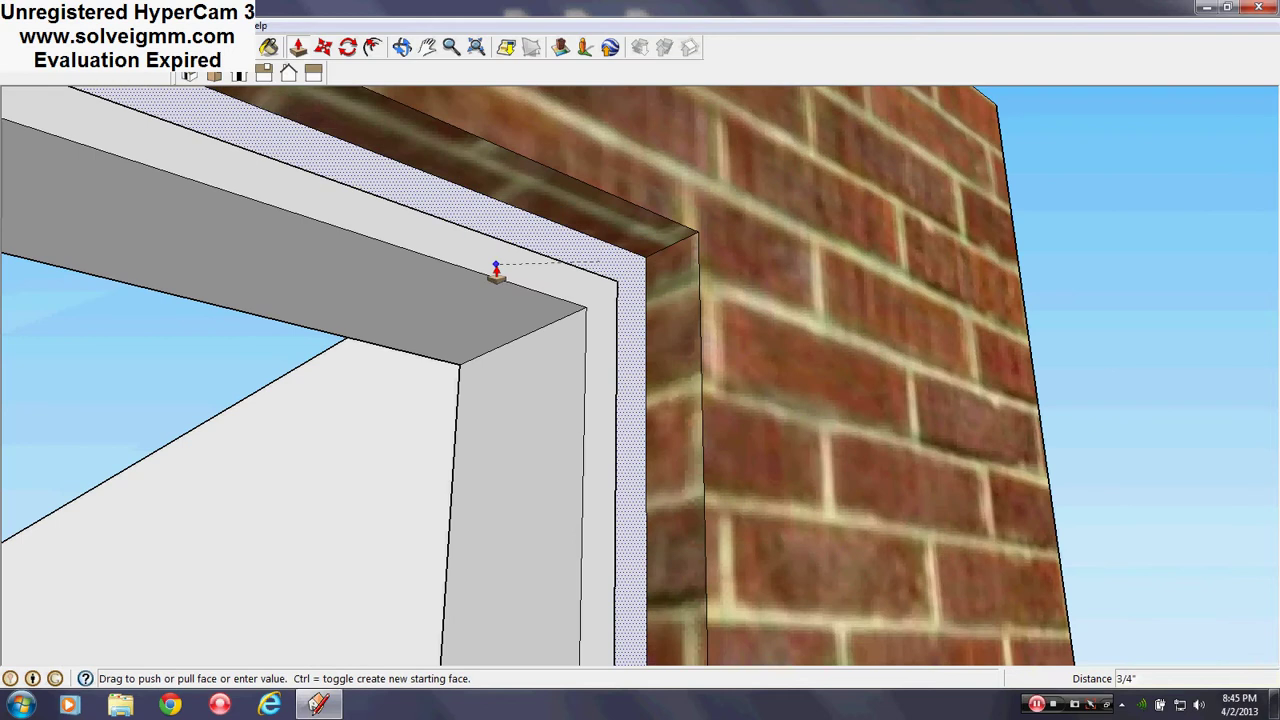
text(2)
key(Return)
- Draw a line across the garage floor at the base of the opening, between the inner corners of the two jambs
middle_drag(672, 306, 640, 428)
scroll(737, 262, down, 5)
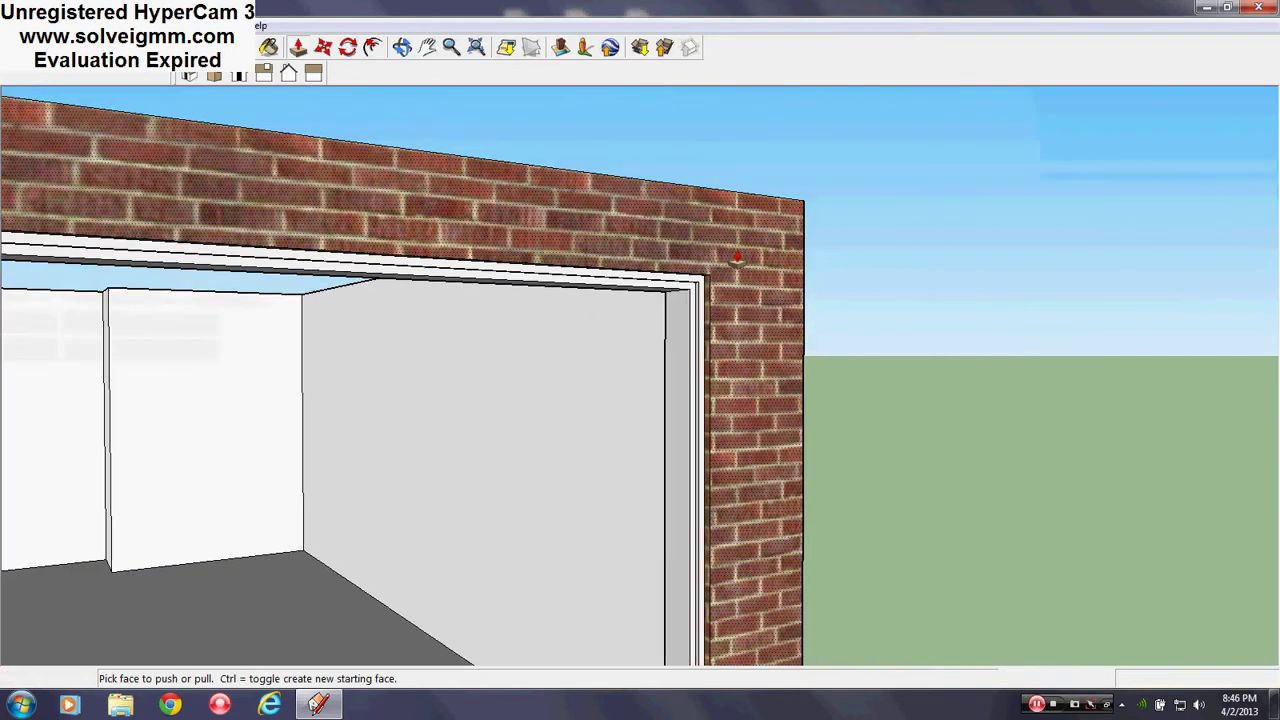
scroll(737, 258, down, 5)
key(l)
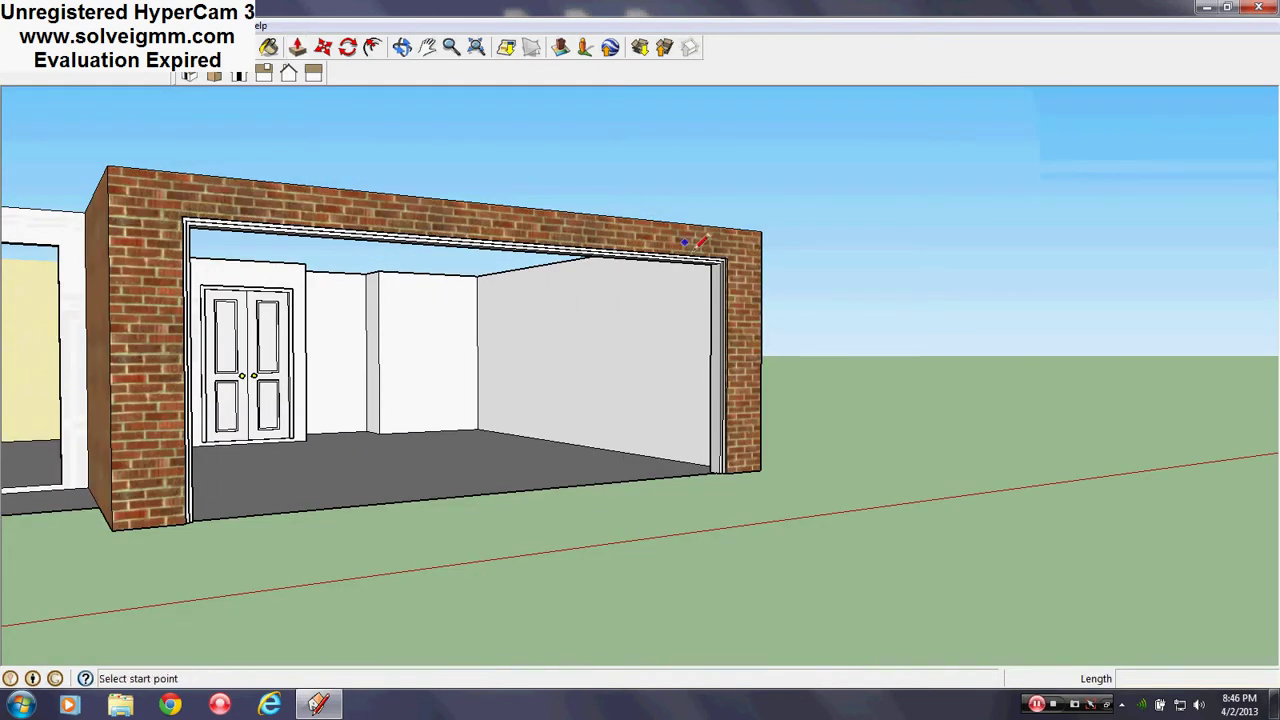
scroll(696, 254, up, 4)
scroll(760, 284, up, 2)
middle_drag(800, 238, 631, 460)
scroll(640, 450, down, 5)
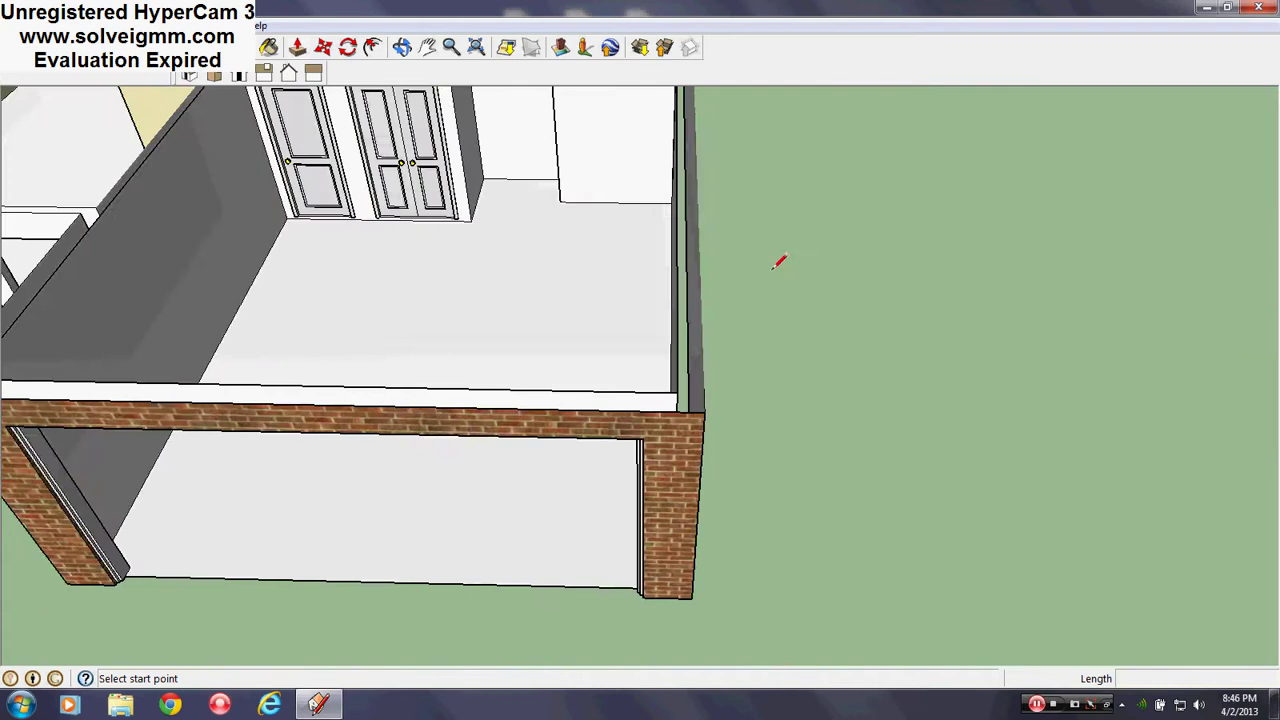
scroll(777, 263, down, 3)
scroll(520, 315, up, 3)
middle_drag(518, 312, 509, 392)
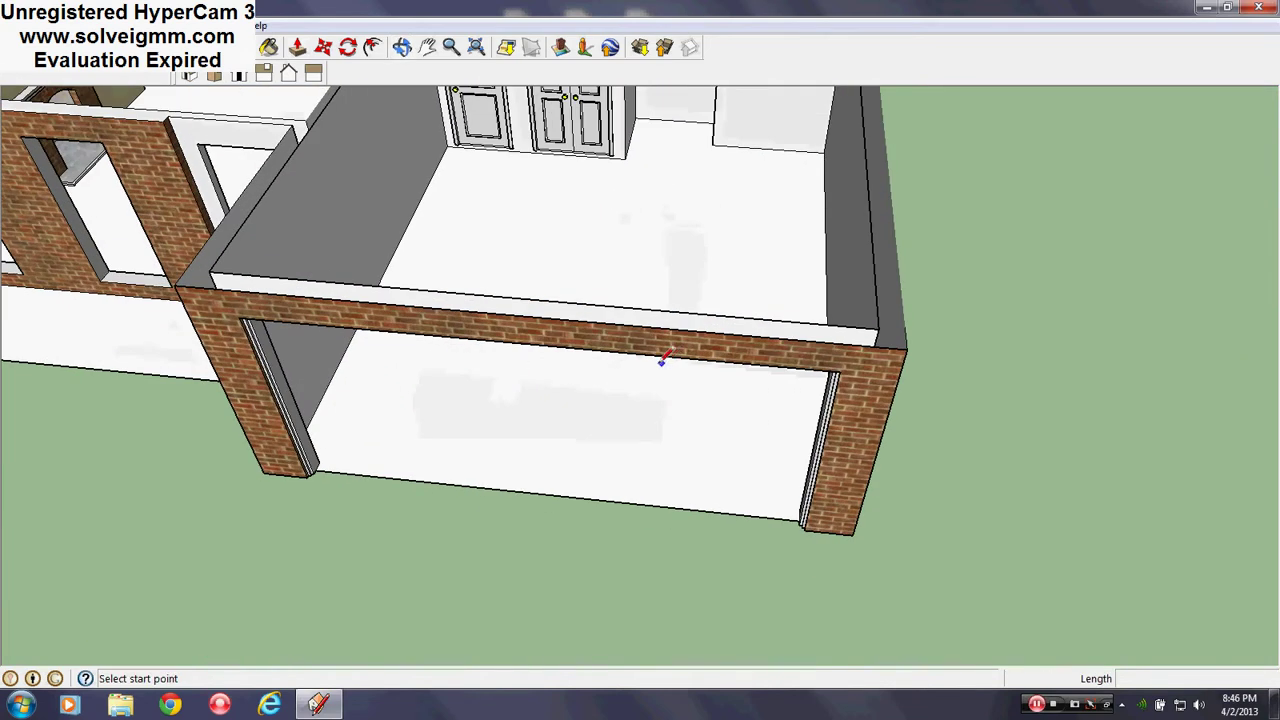
scroll(631, 277, down, 3)
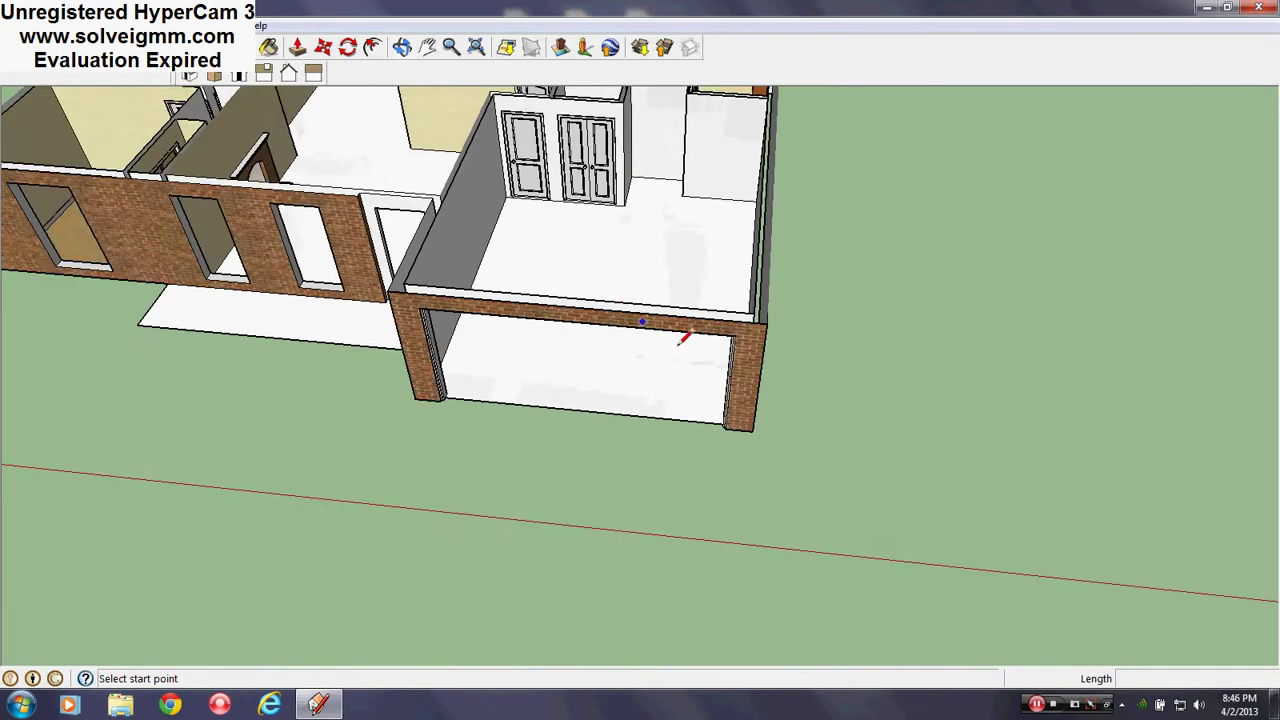
scroll(630, 401, up, 3)
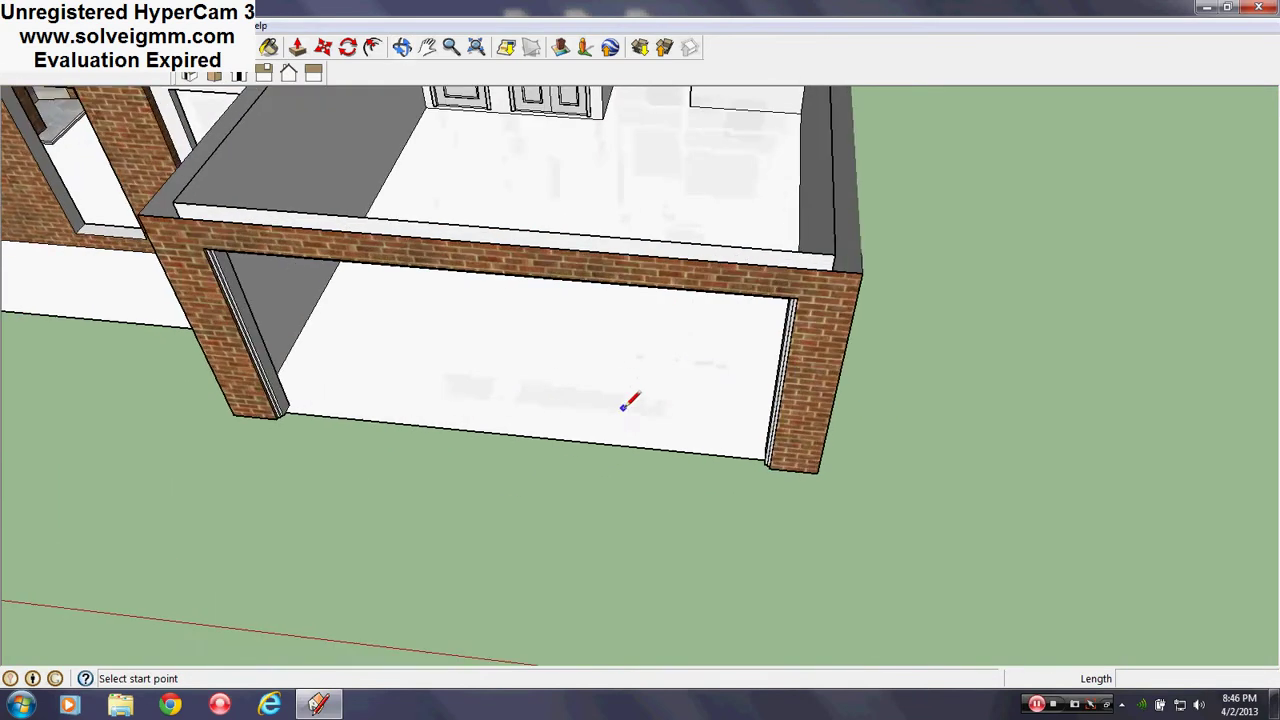
scroll(313, 400, up, 3)
click(281, 407)
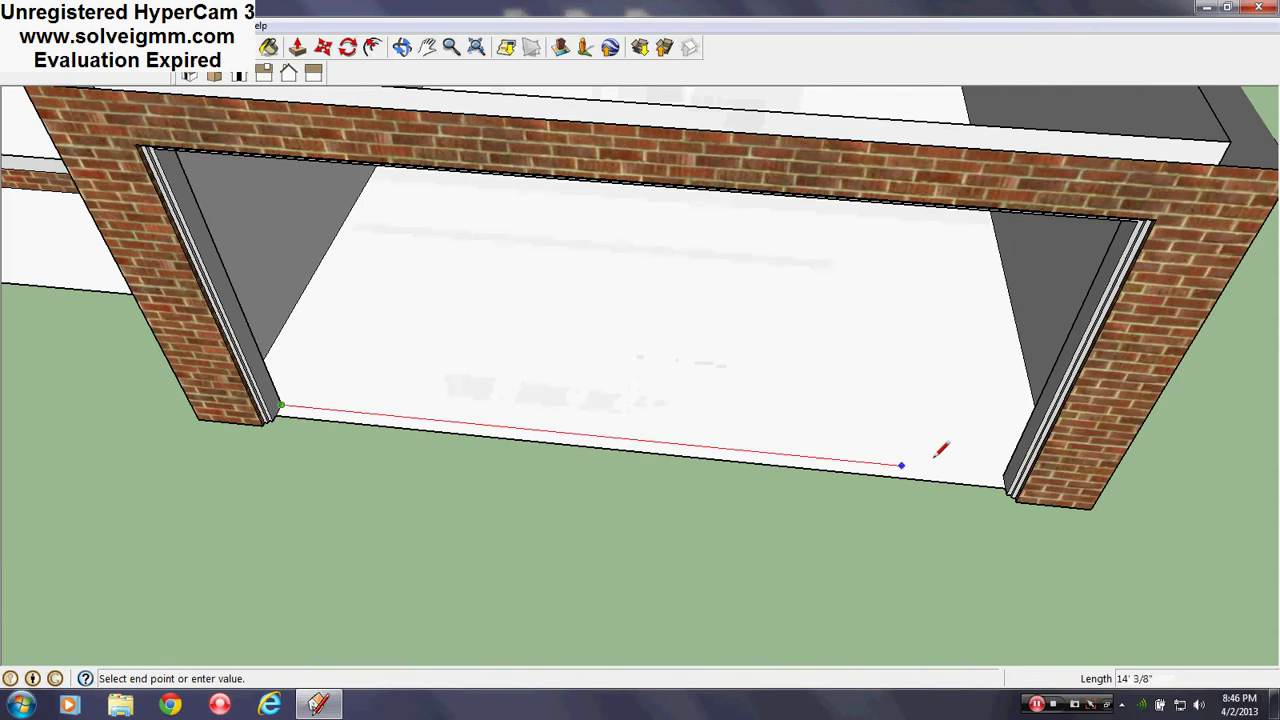
click(1006, 475)
- Redraw the base line between the jambs' inner corners to close the garage door opening with a face
scroll(331, 371, down, 5)
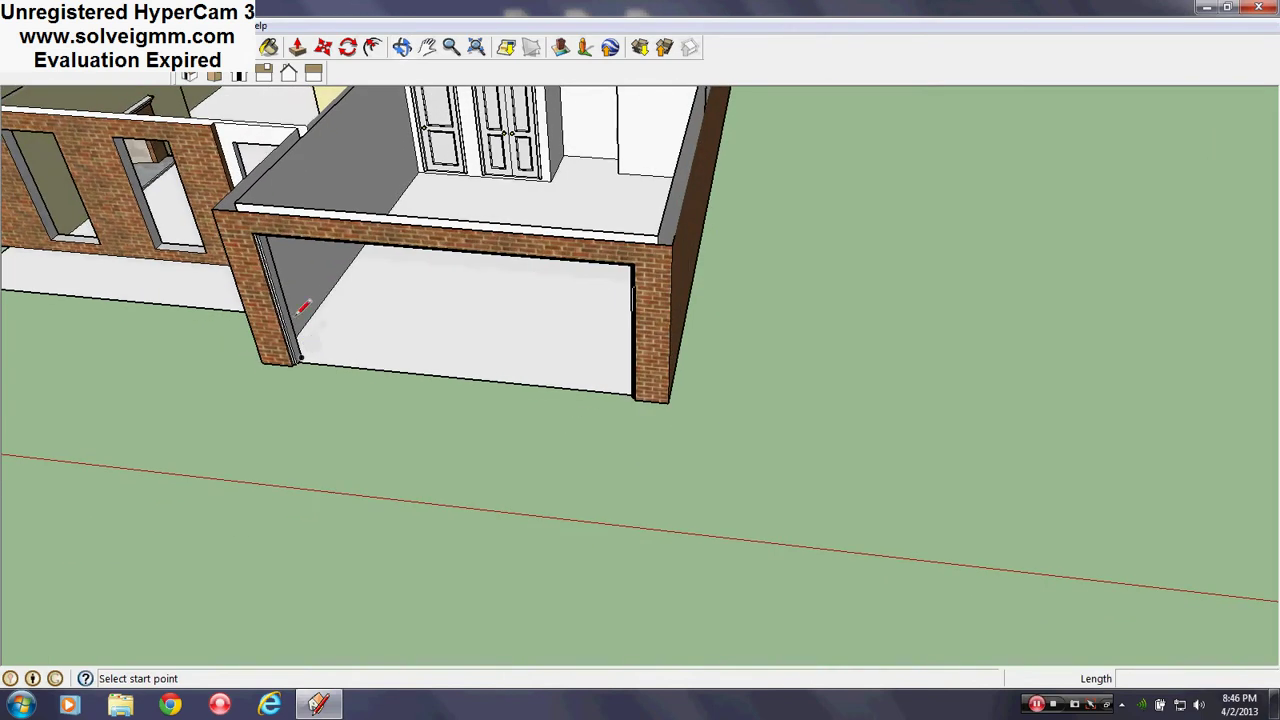
scroll(302, 356, up, 3)
click(300, 357)
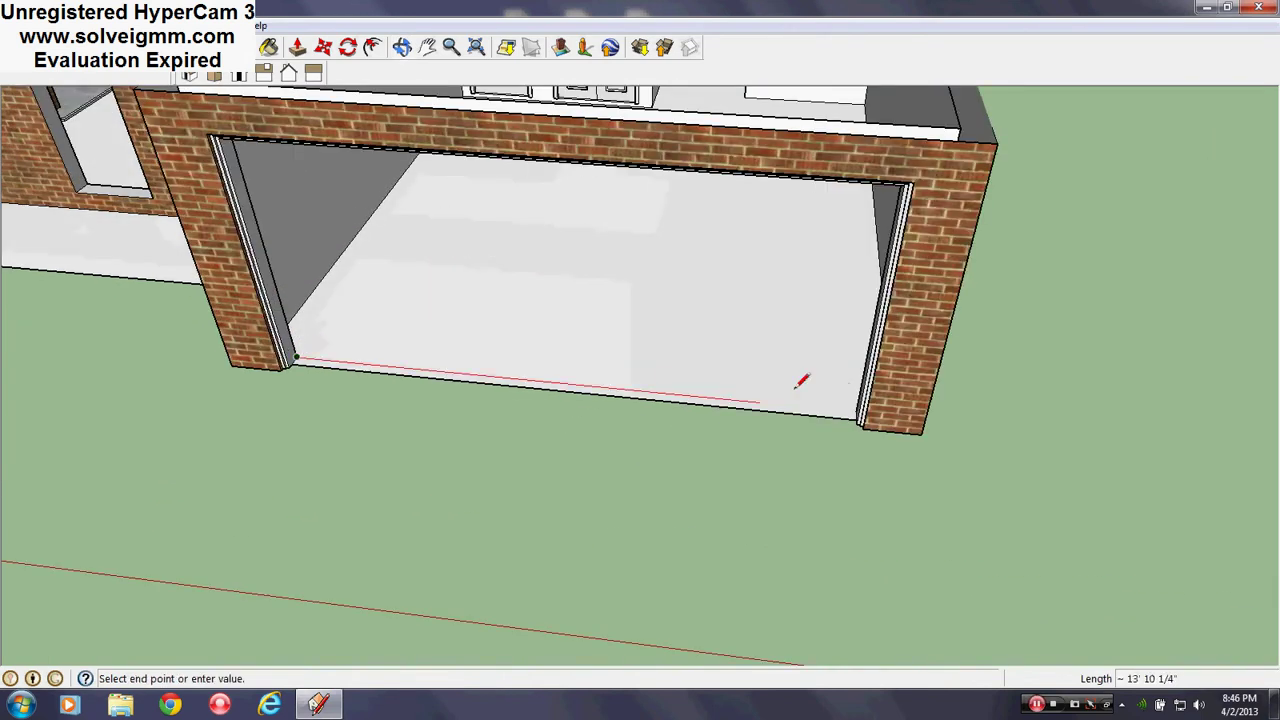
click(857, 410)
middle_drag(606, 323, 322, 310)
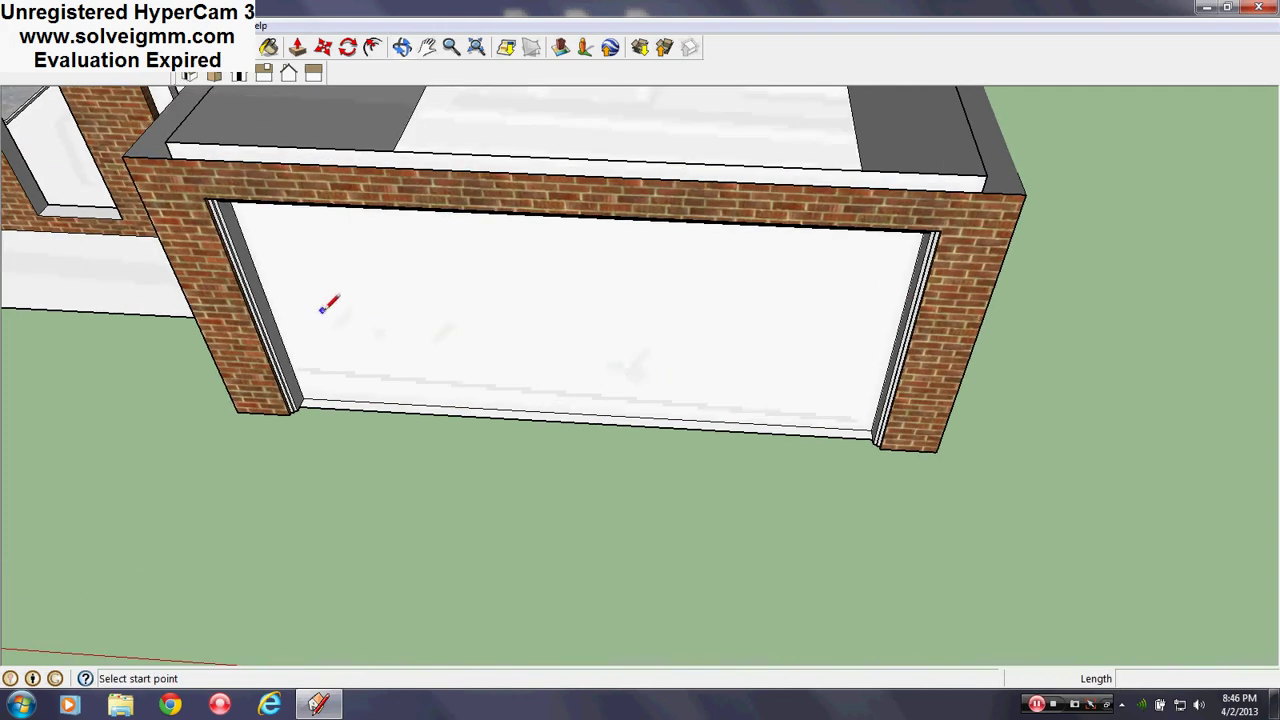
- Divide the garage door face with two horizontal 16' lines, one across the middle and one across the lower part
click(268, 303)
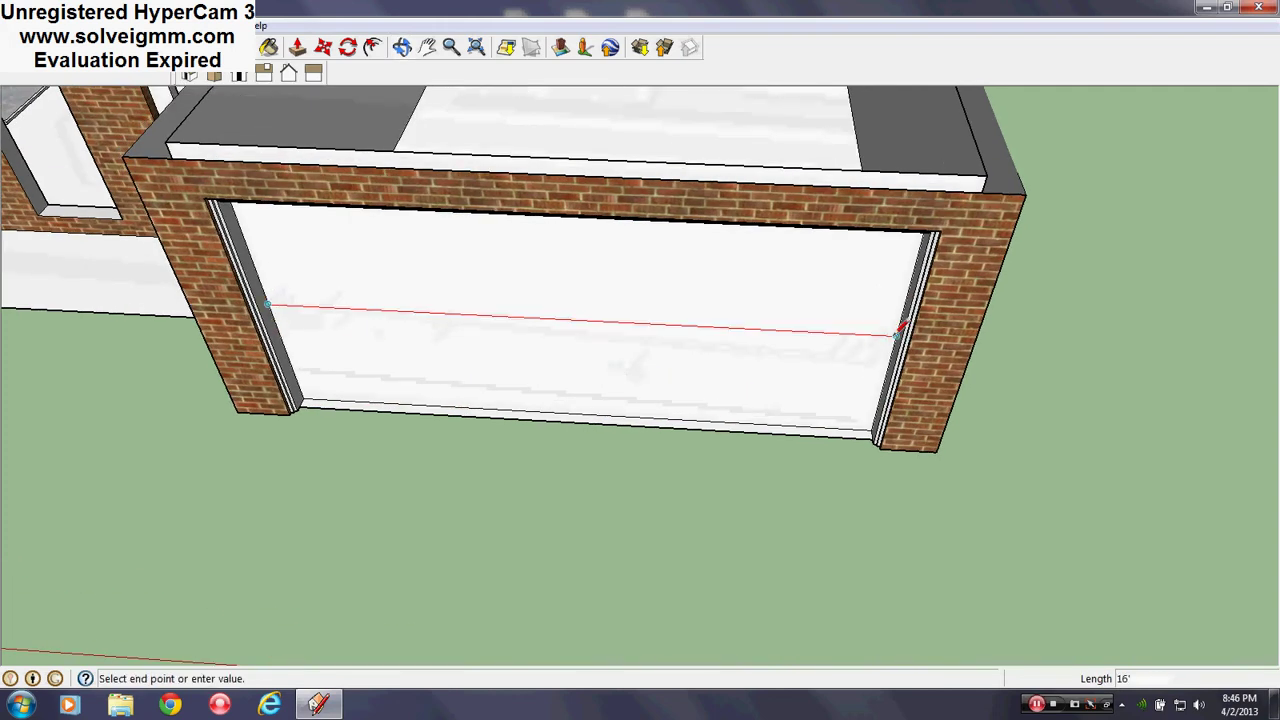
click(897, 337)
click(882, 385)
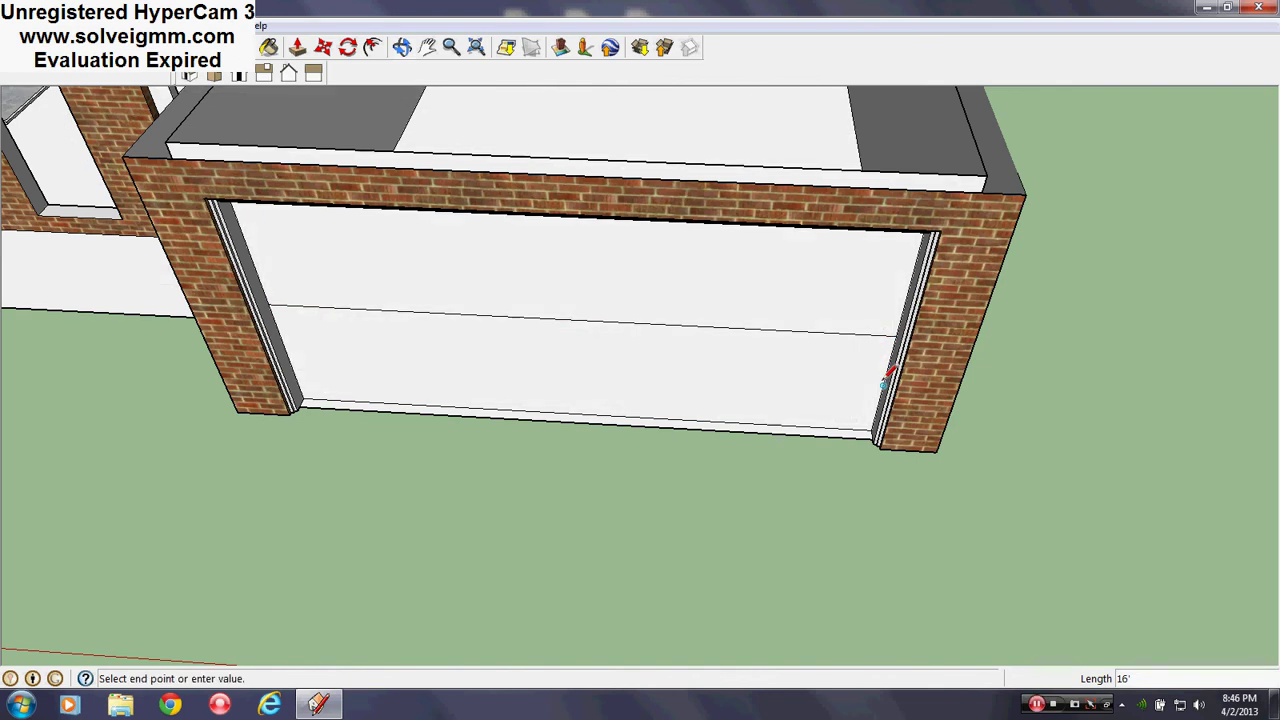
click(285, 361)
mouse_move(294, 349)
middle_down()
mouse_move(429, 357)
mouse_move(443, 226)
middle_up()
scroll(566, 346, down, 3)
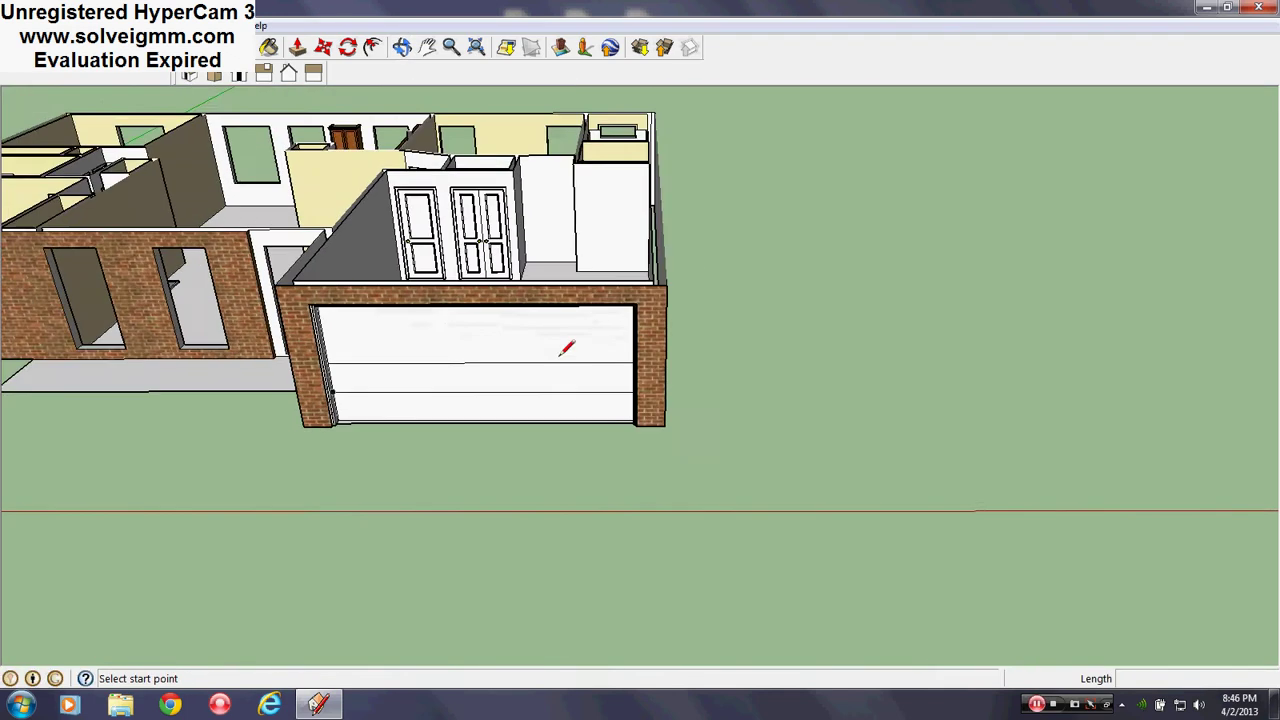
- Copy the lowest section of the garage door face about 20' 6" sideways, clear of the garage wall
scroll(520, 423, up, 2)
right_click(512, 436)
click(402, 58)
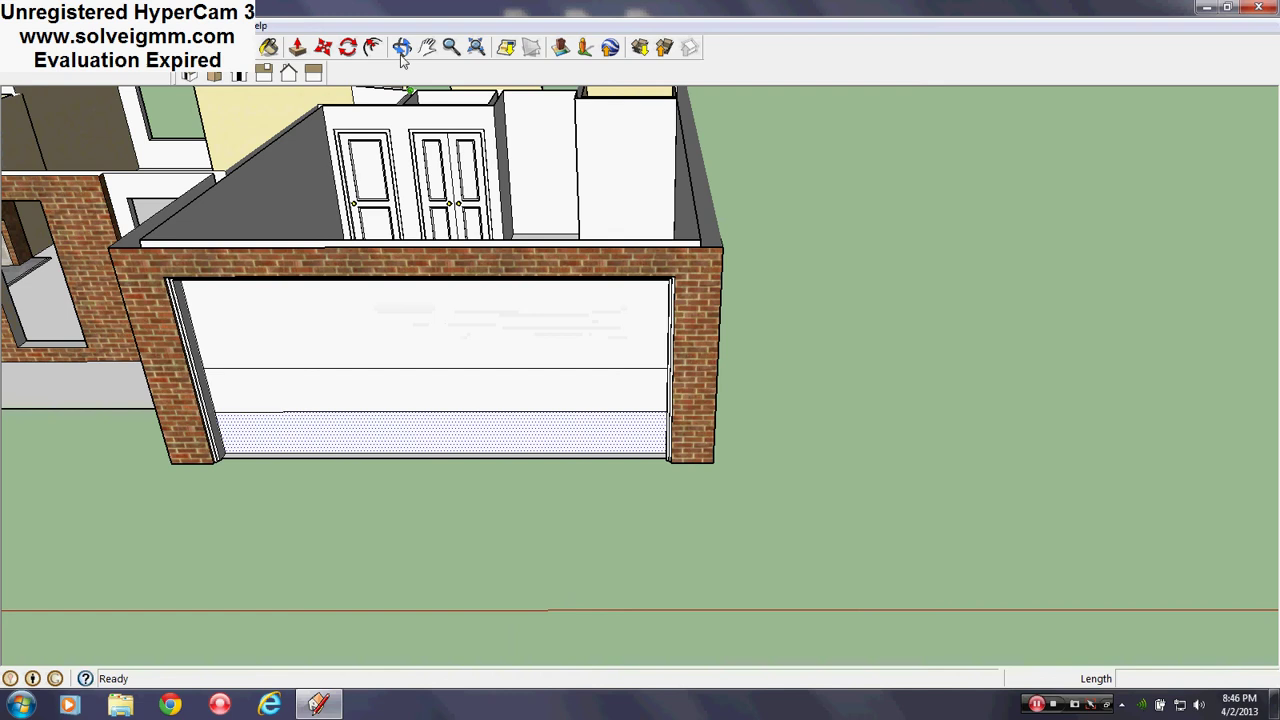
click(324, 50)
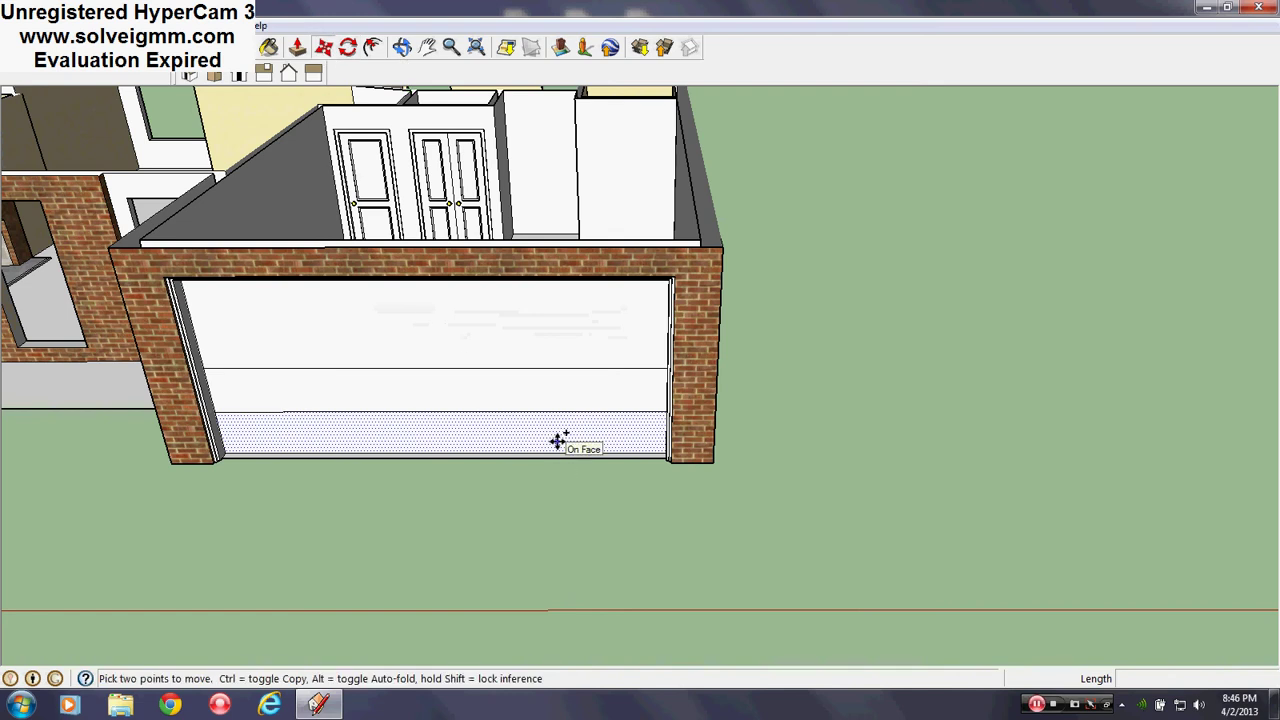
click(557, 441)
click(1126, 432)
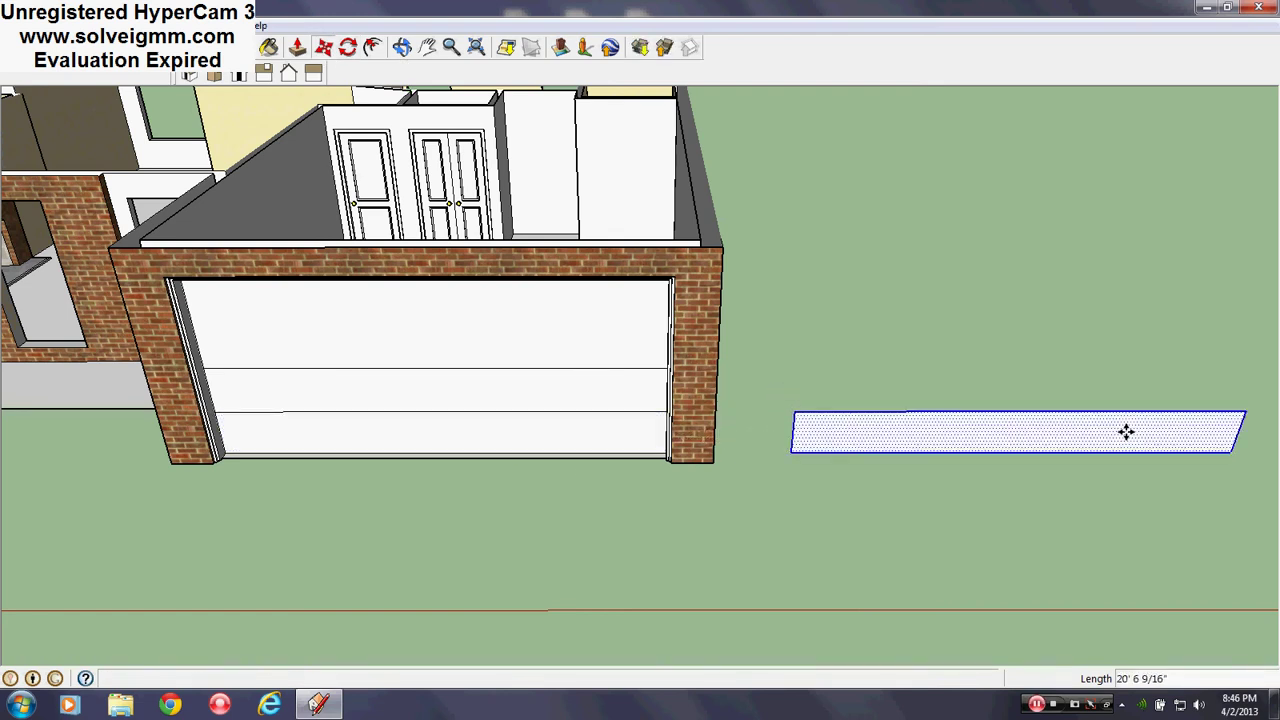
- Erase the dividing lines and the base line in the garage opening to remove the door face
key(e)
mouse_move(560, 360)
middle_down()
mouse_move(632, 348)
mouse_move(689, 319)
middle_up()
drag(720, 251, 717, 344)
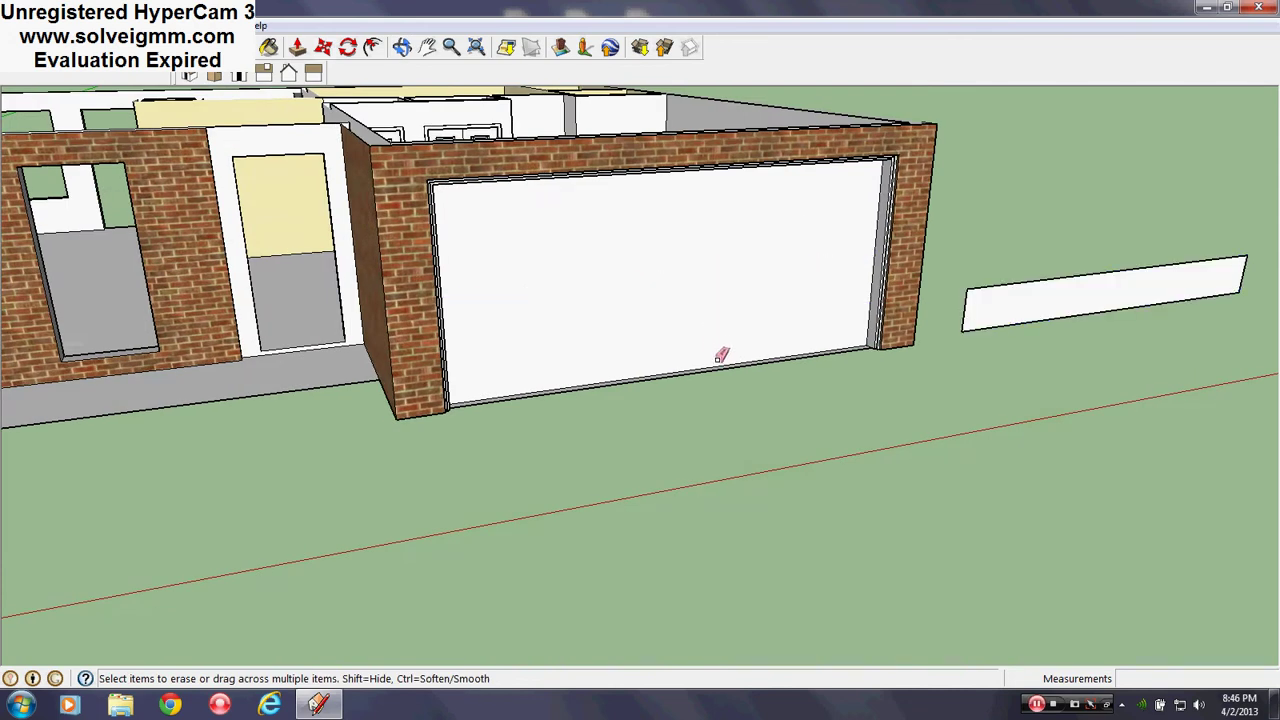
click(725, 360)
- Paint the copied door section with Color_001 from the Colors materials
middle_drag(831, 294, 530, 363)
scroll(766, 440, up, 5)
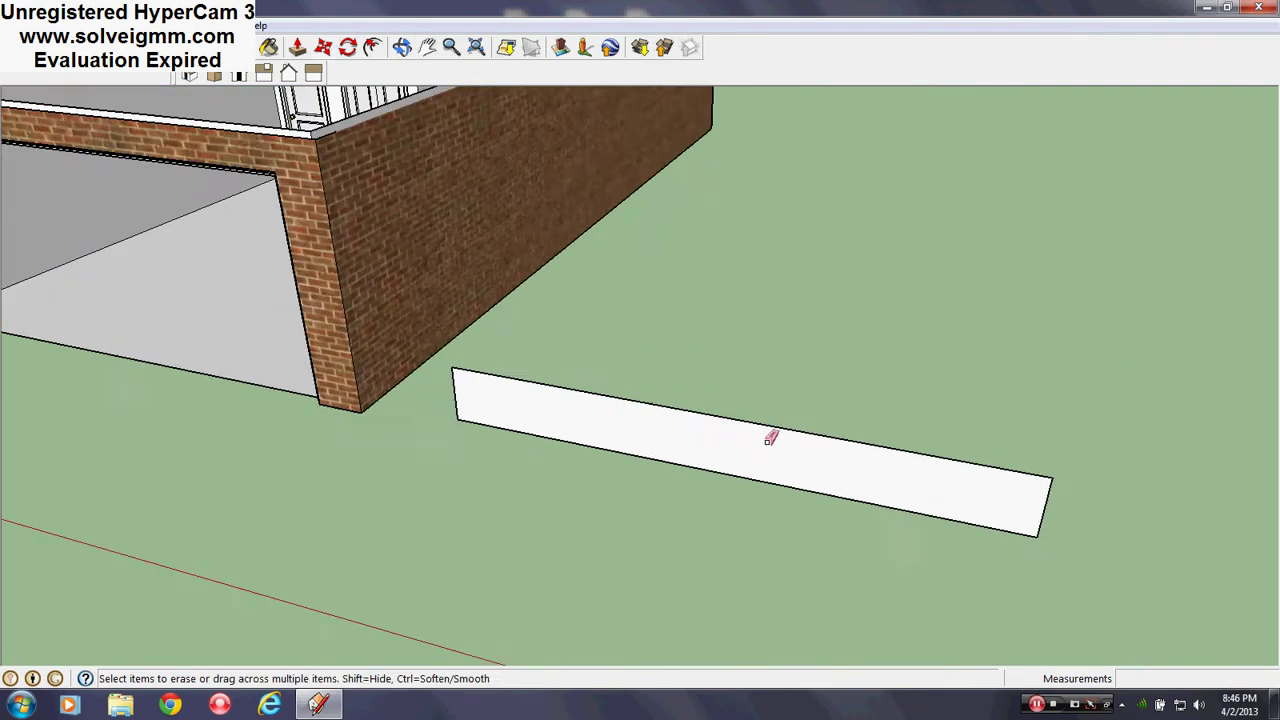
click(267, 48)
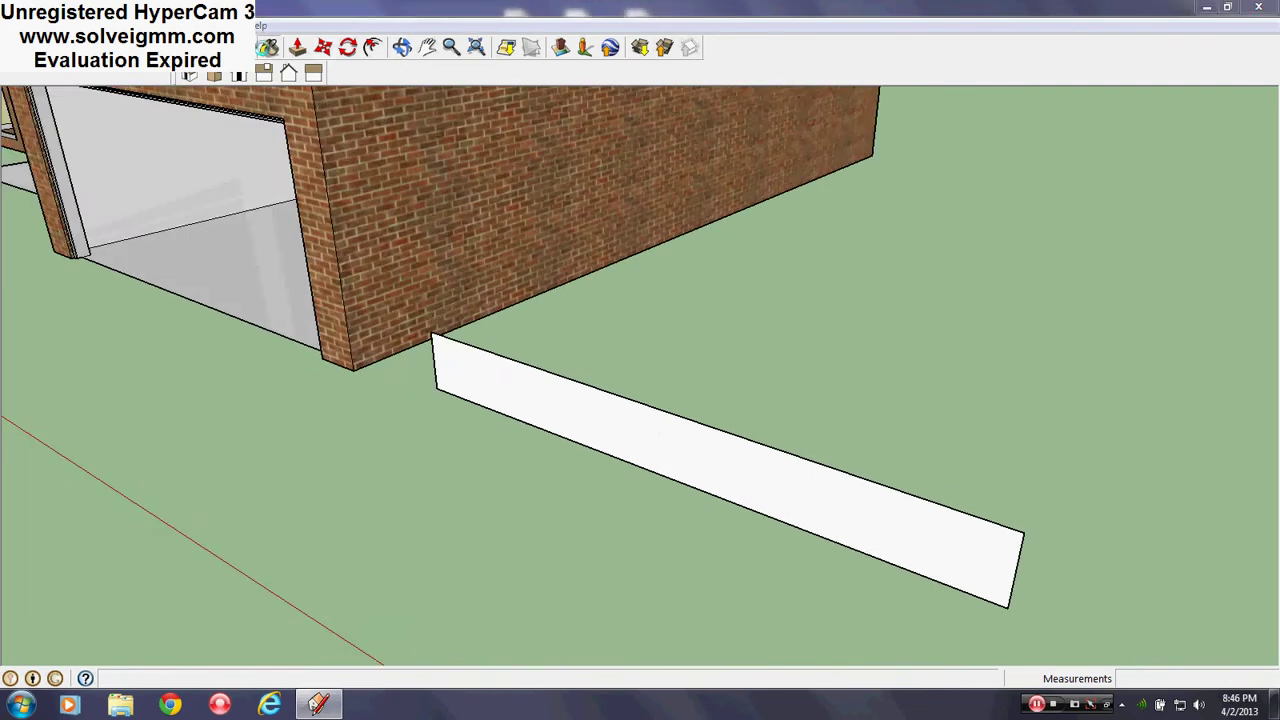
mouse_move(330, 330)
middle_down()
mouse_move(449, 337)
mouse_move(551, 363)
middle_up()
scroll(551, 363, up, 3)
click(553, 362)
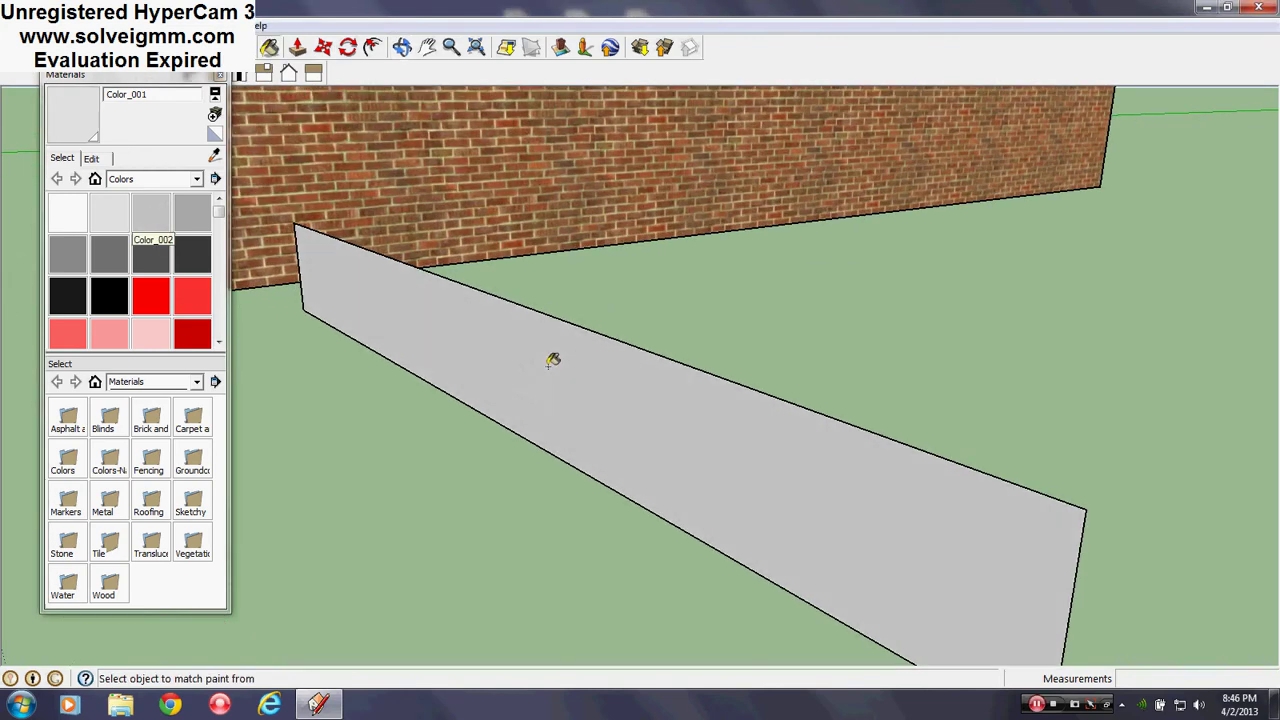
click(220, 76)
- Push/Pull the front face of the copied door section to a thickness of 1"
click(297, 47)
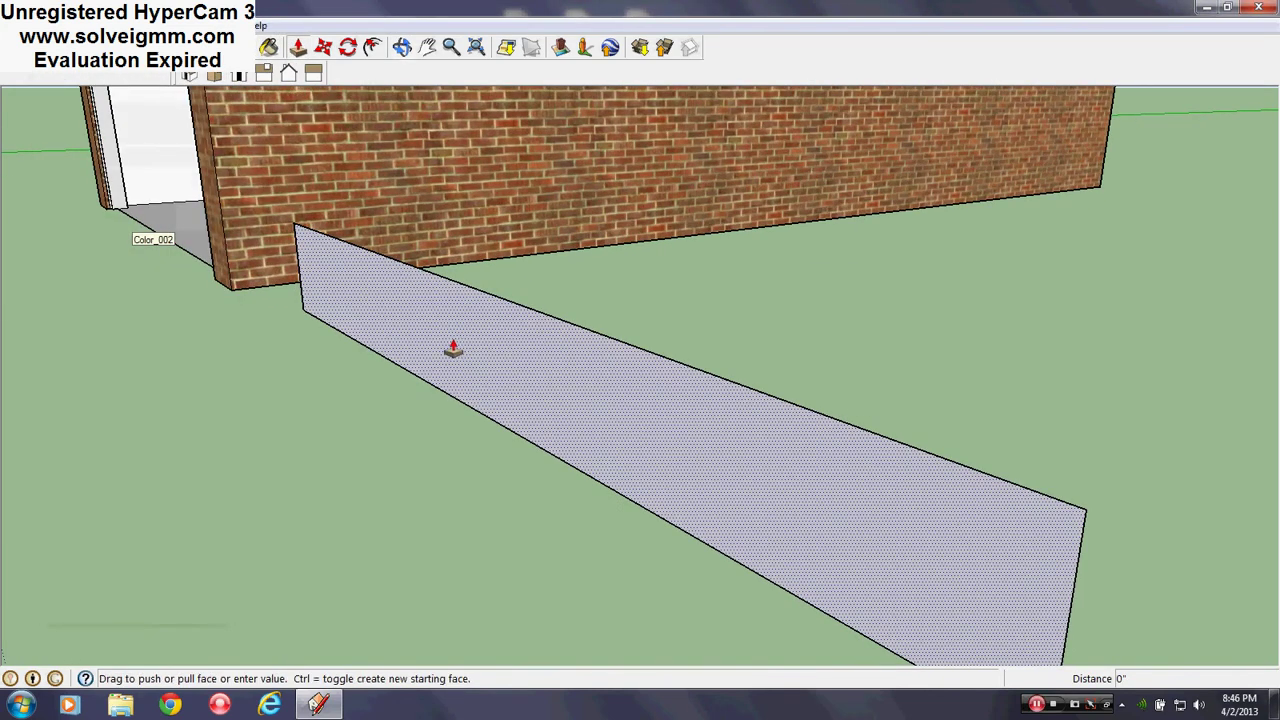
drag(453, 347, 401, 378)
text(1)
key(Return)
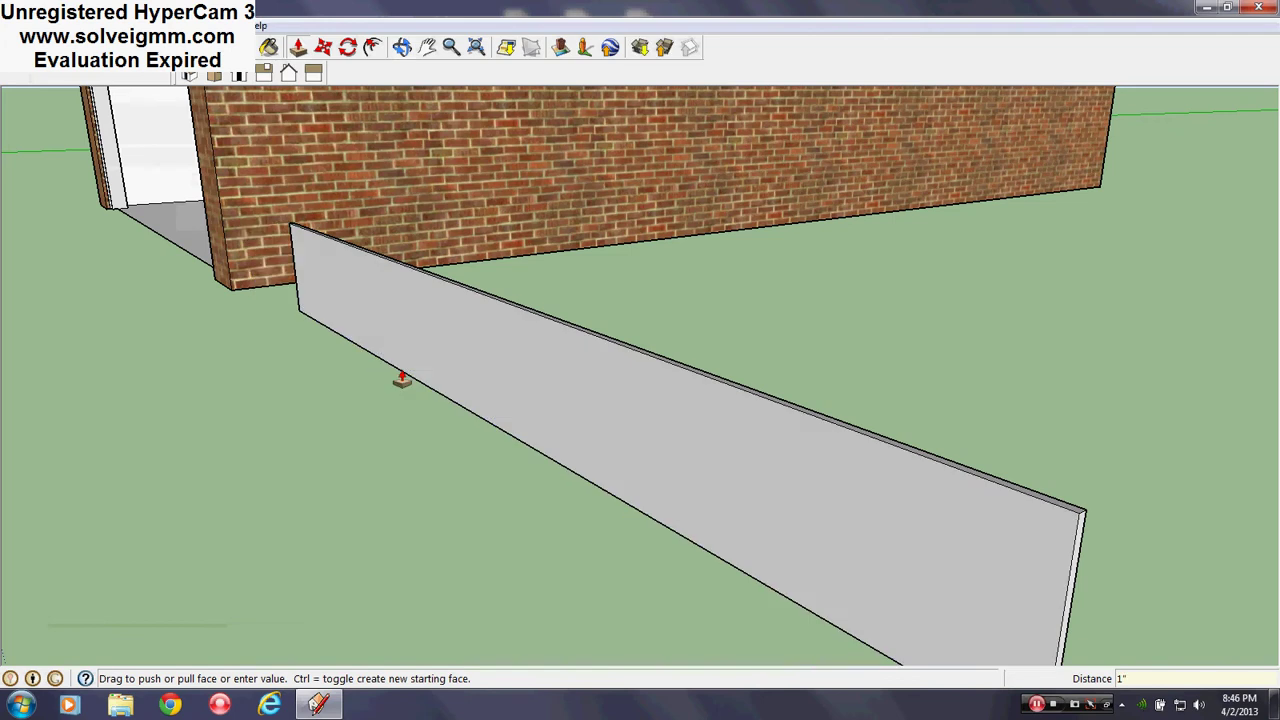
- Offset the outline of the door section's front face inward by 2"
middle_drag(401, 378, 720, 374)
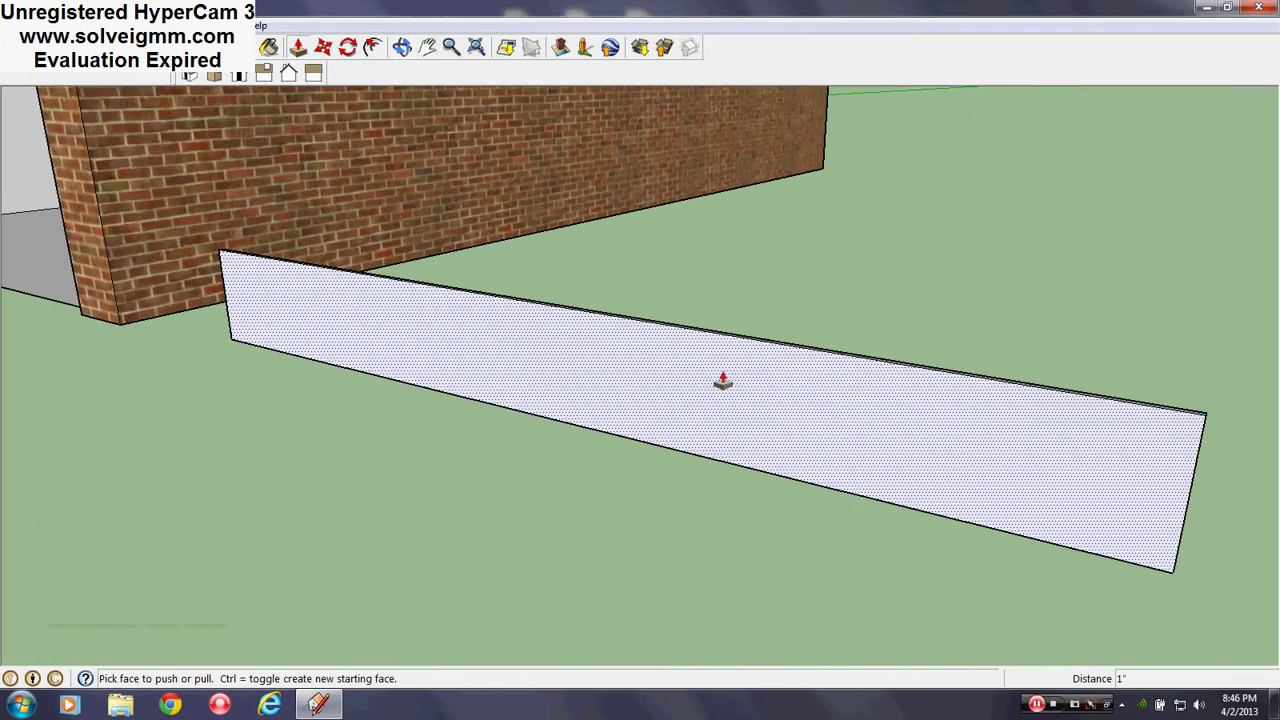
click(372, 47)
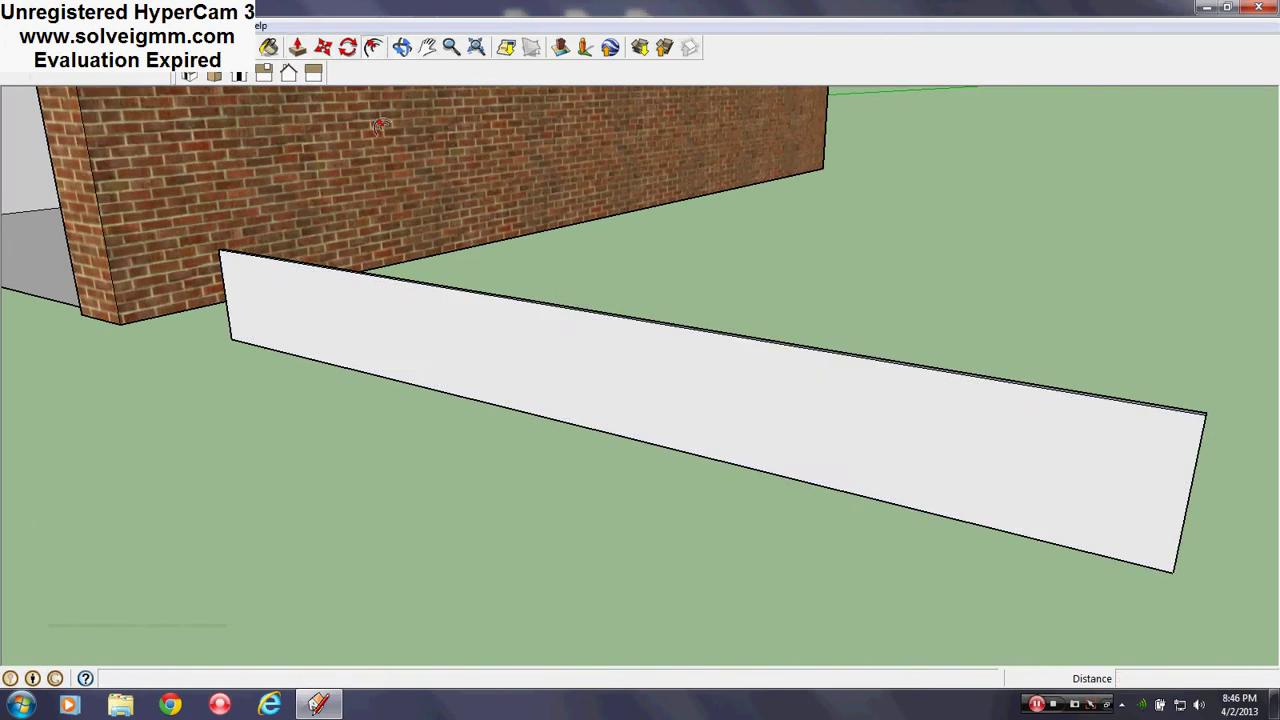
click(543, 366)
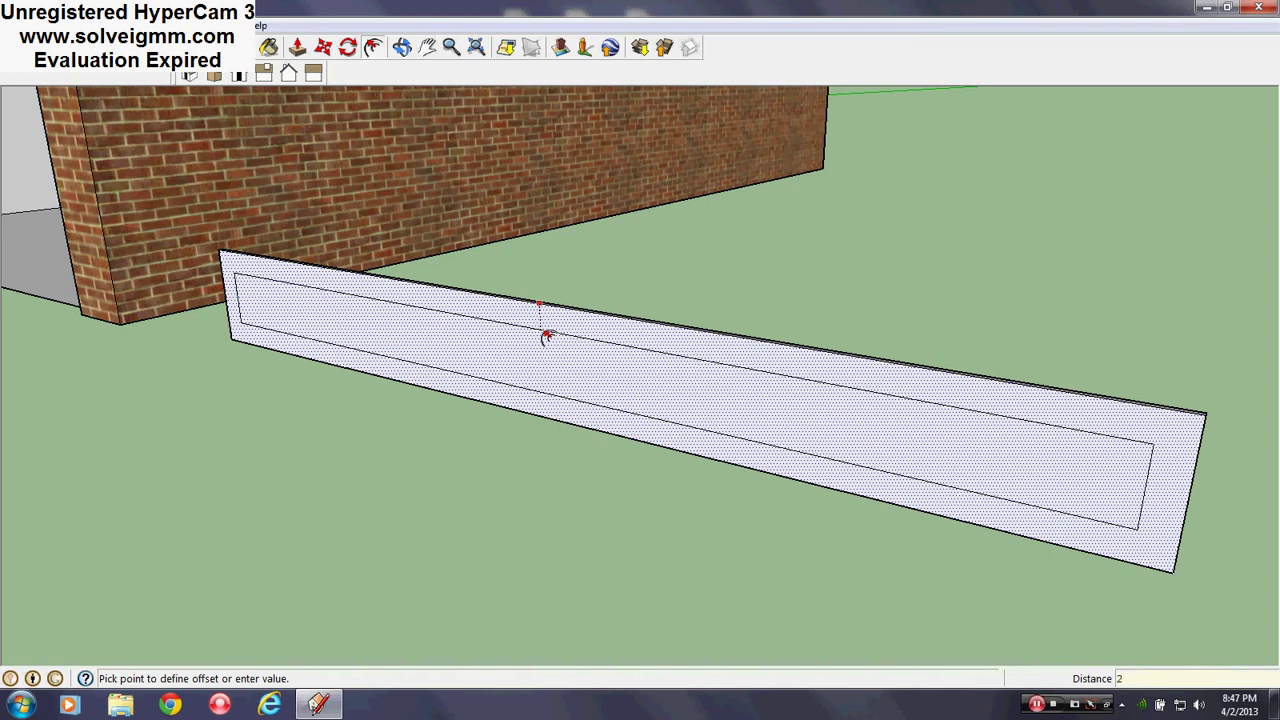
click(546, 336)
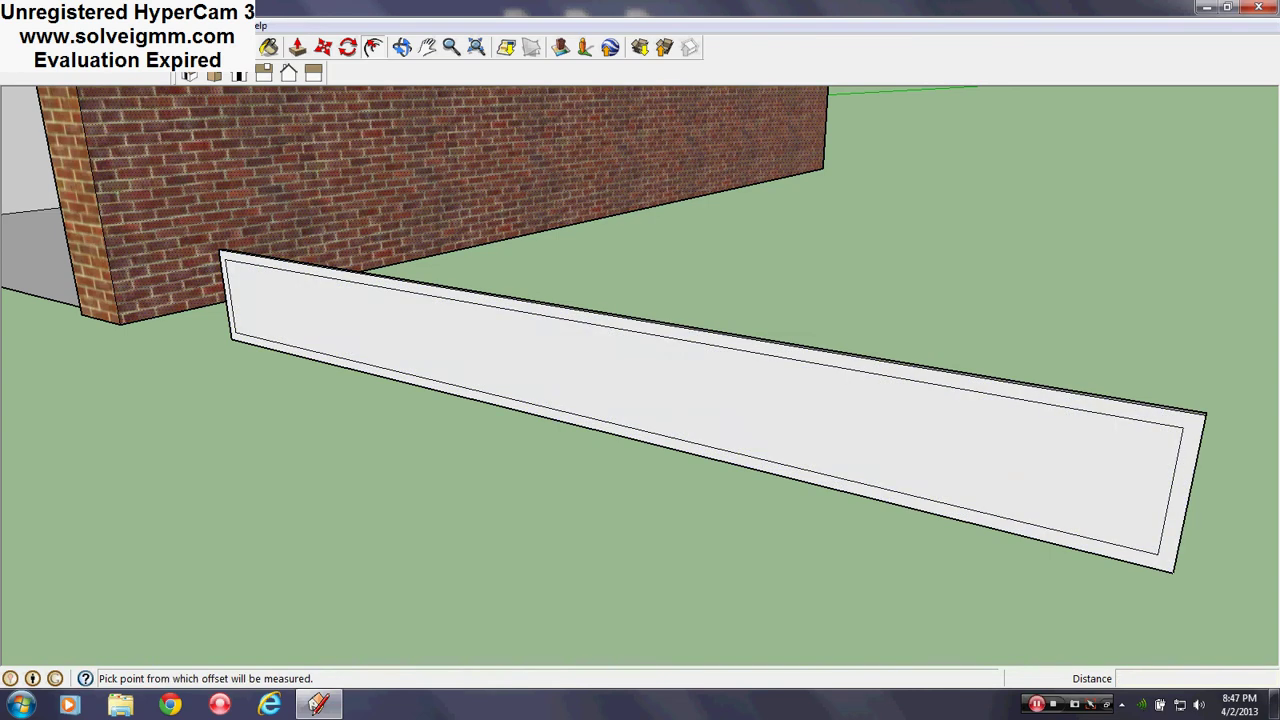
- Divide the inset rectangle into four equal panels with three vertical lines drawn from its upper to its lower edge
key(l)
scroll(656, 428, down, 3)
scroll(652, 432, up, 2)
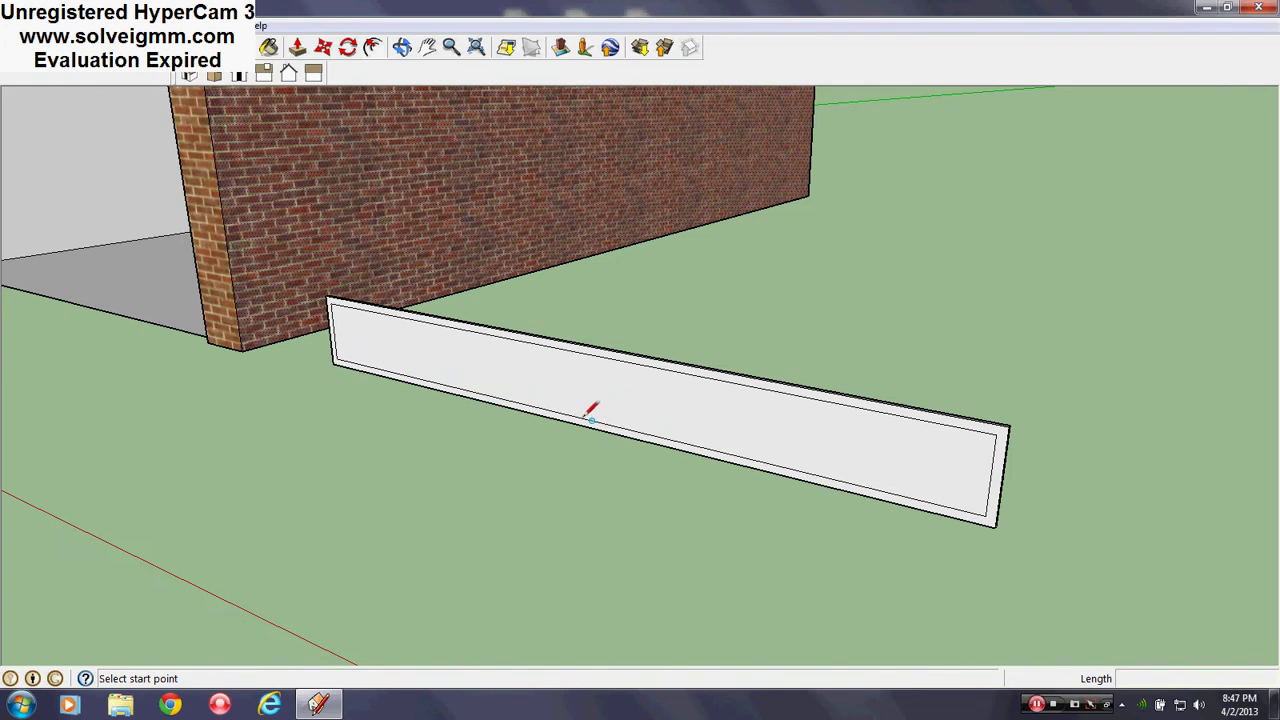
click(591, 353)
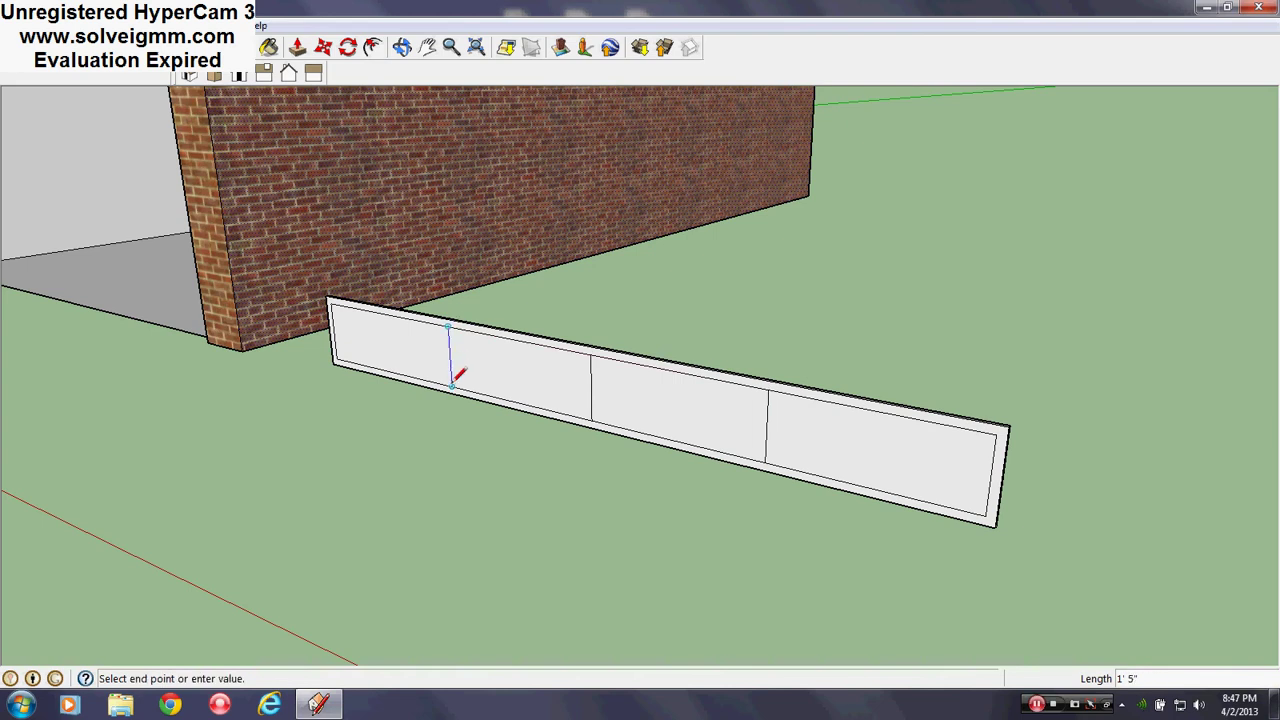
- Offset the outline of each of the four panels inward by 2"
click(372, 47)
click(848, 466)
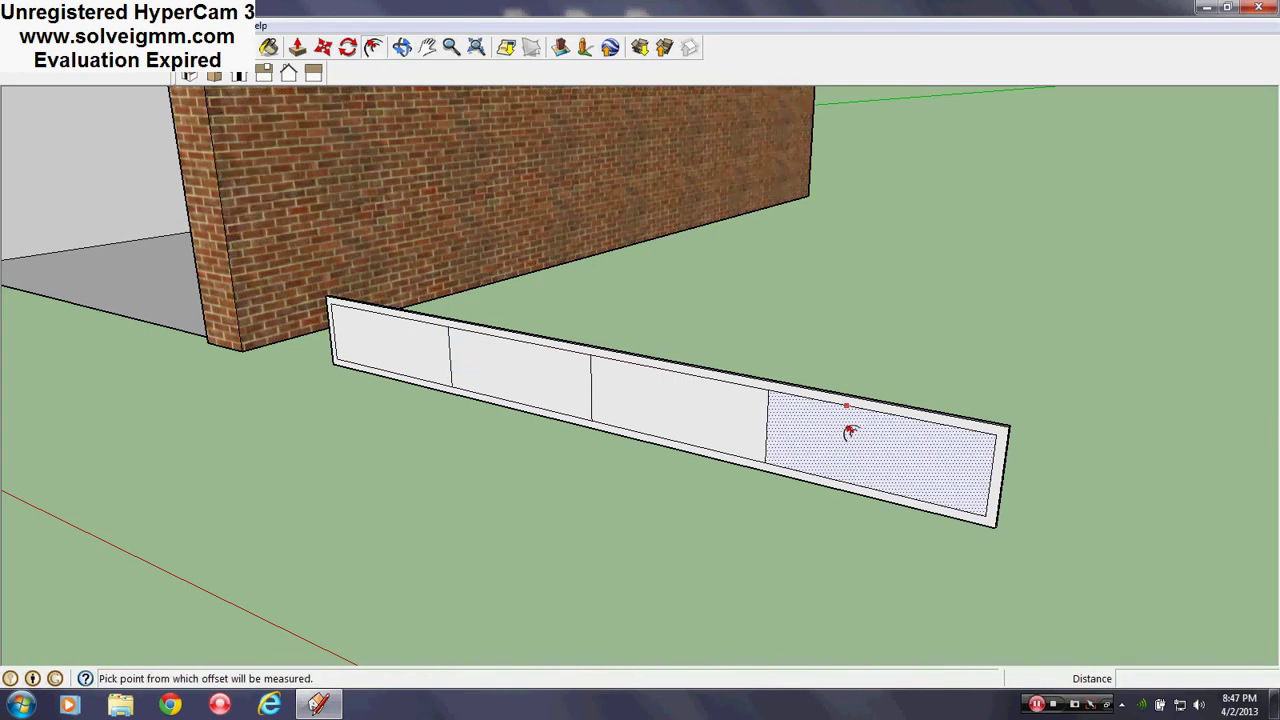
click(848, 429)
click(644, 366)
click(780, 418)
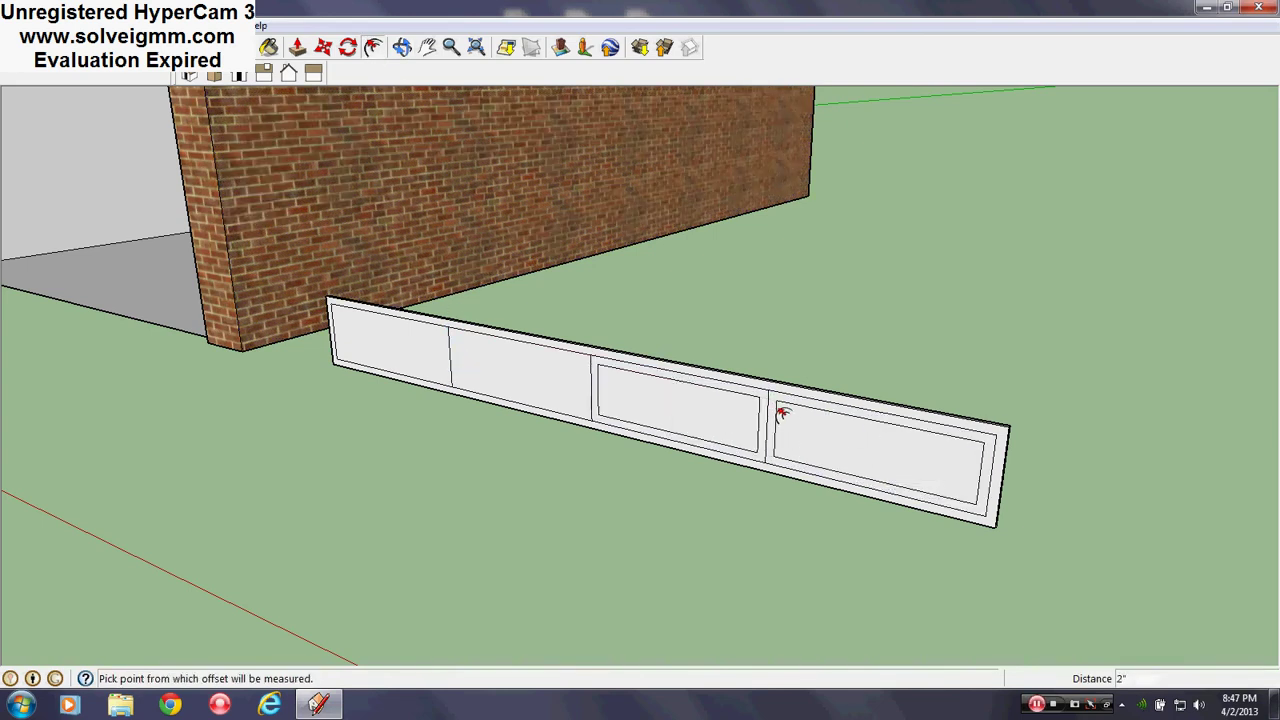
double_click(528, 372)
click(420, 335)
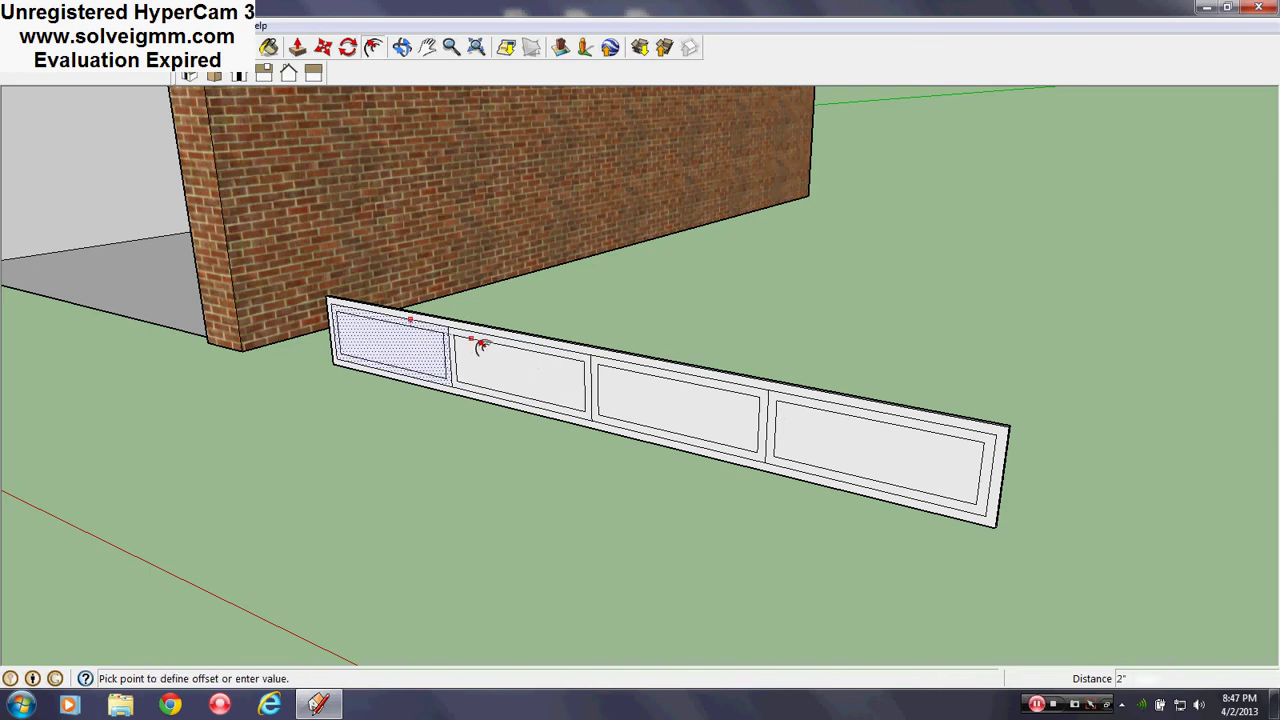
click(515, 355)
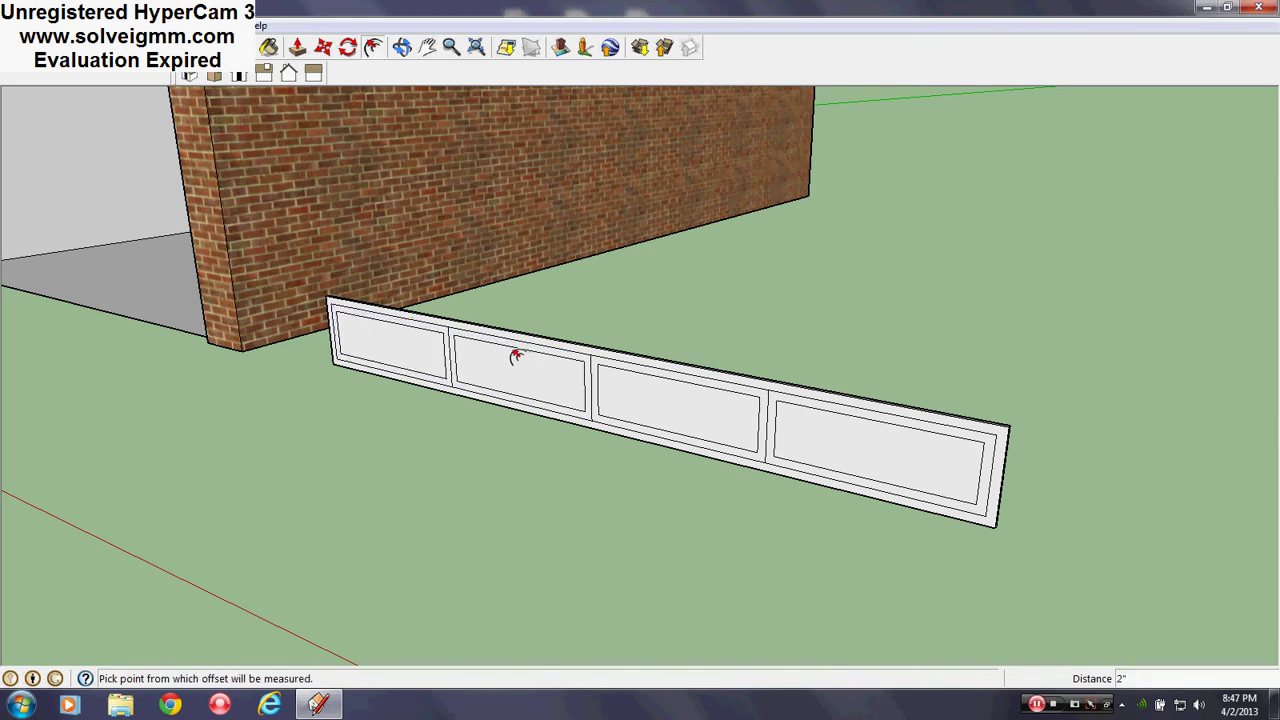
- Erase the panel divider lines and the 2" inset outline, leaving only the four inner panel rectangles on the door section
key(e)
scroll(445, 364, up, 3)
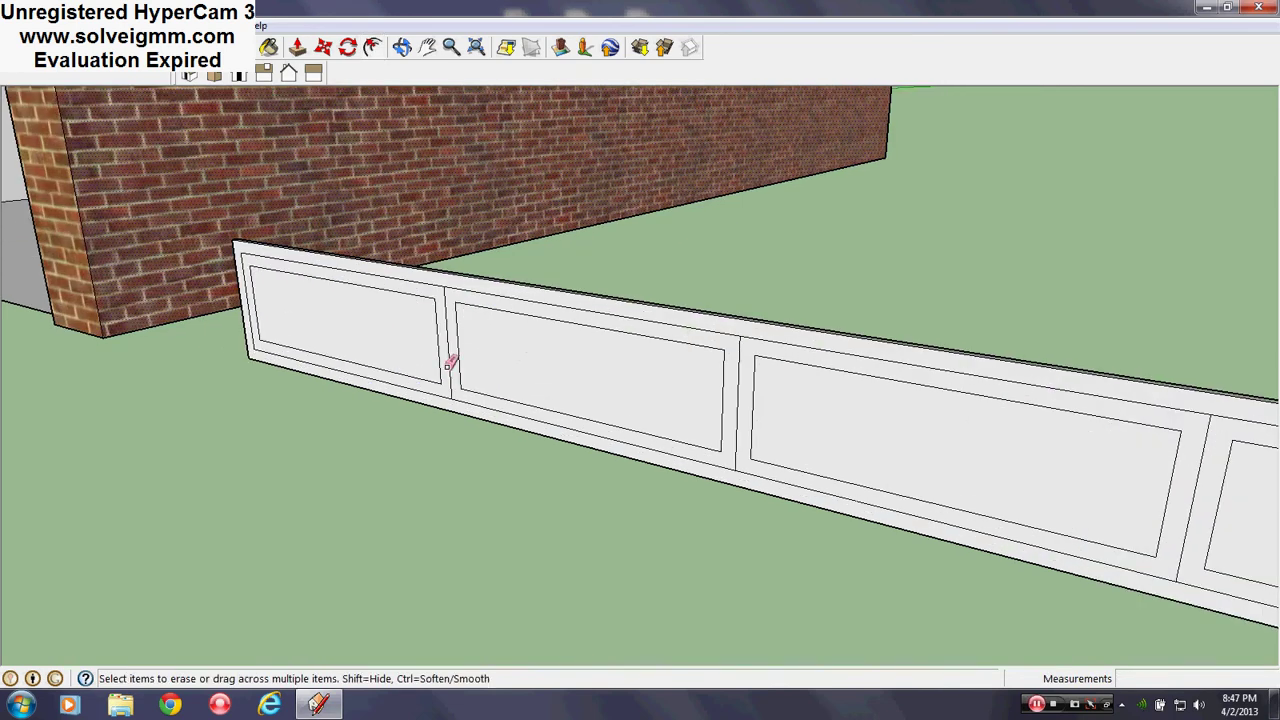
scroll(430, 338, down, 3)
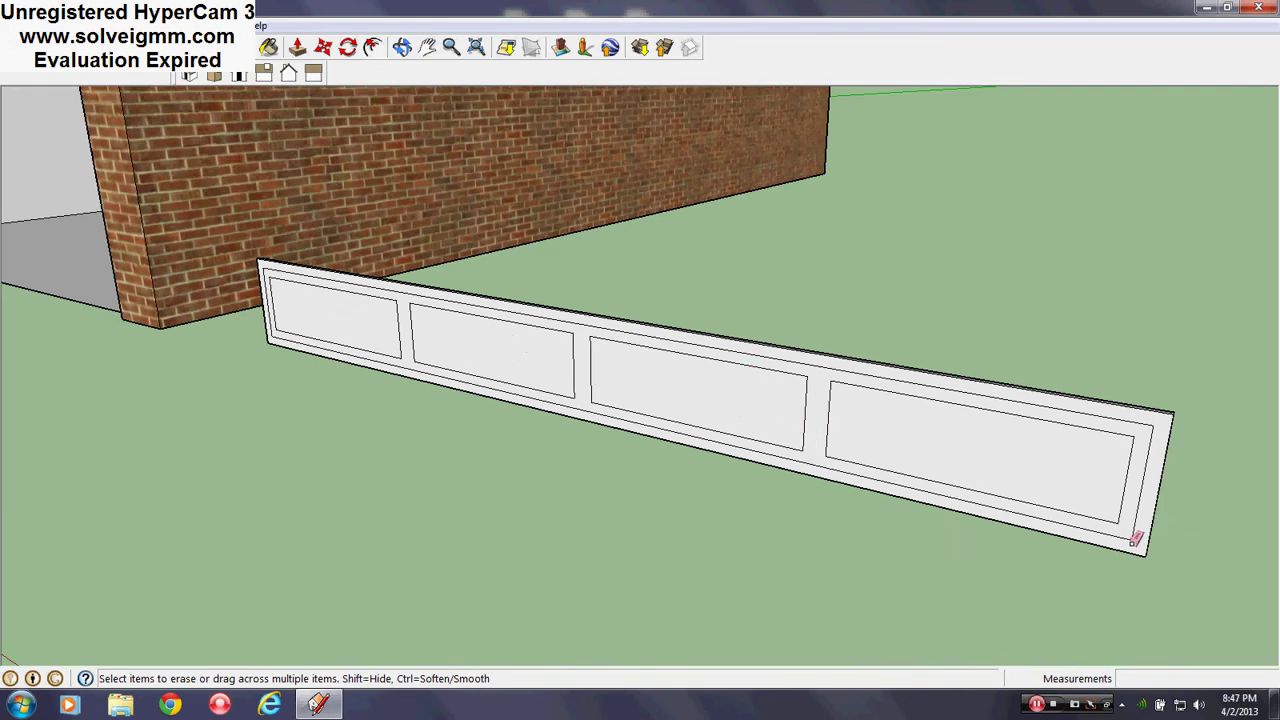
scroll(264, 272, up, 4)
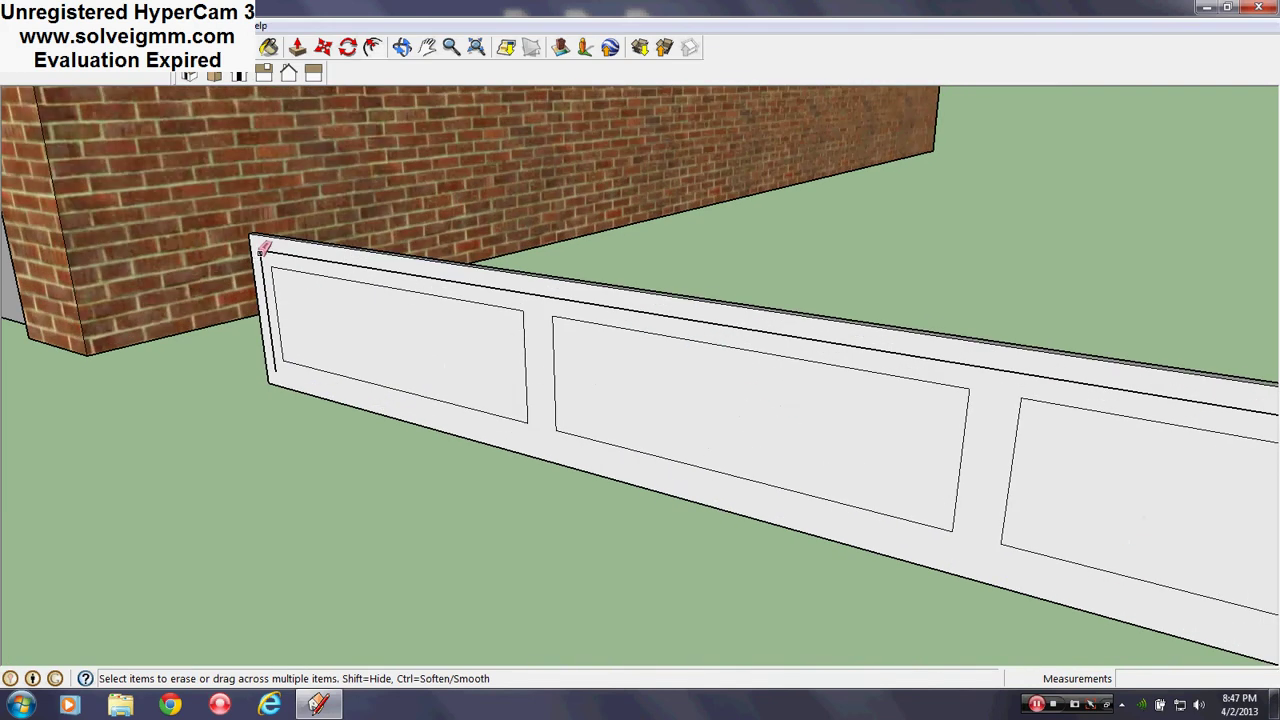
drag(266, 245, 266, 246)
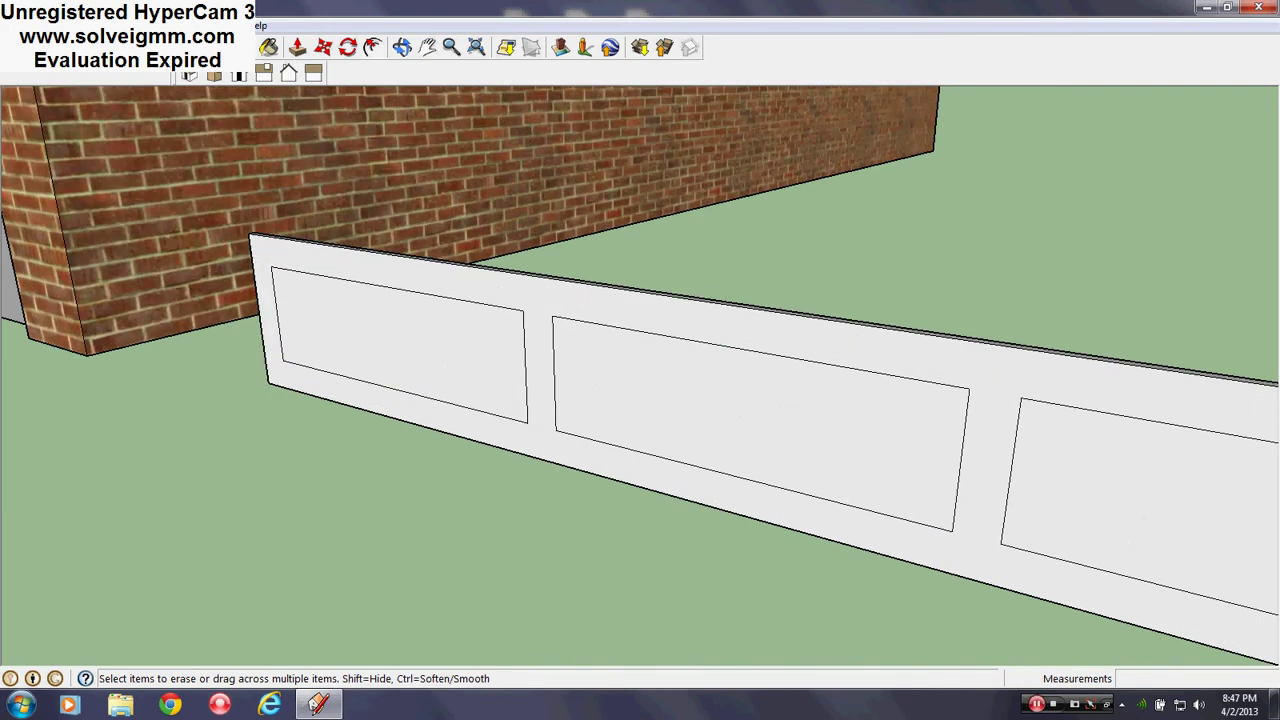
- Push/Pull each of the four panel faces back through the door section's thickness to cut open rectangles
click(297, 47)
click(332, 345)
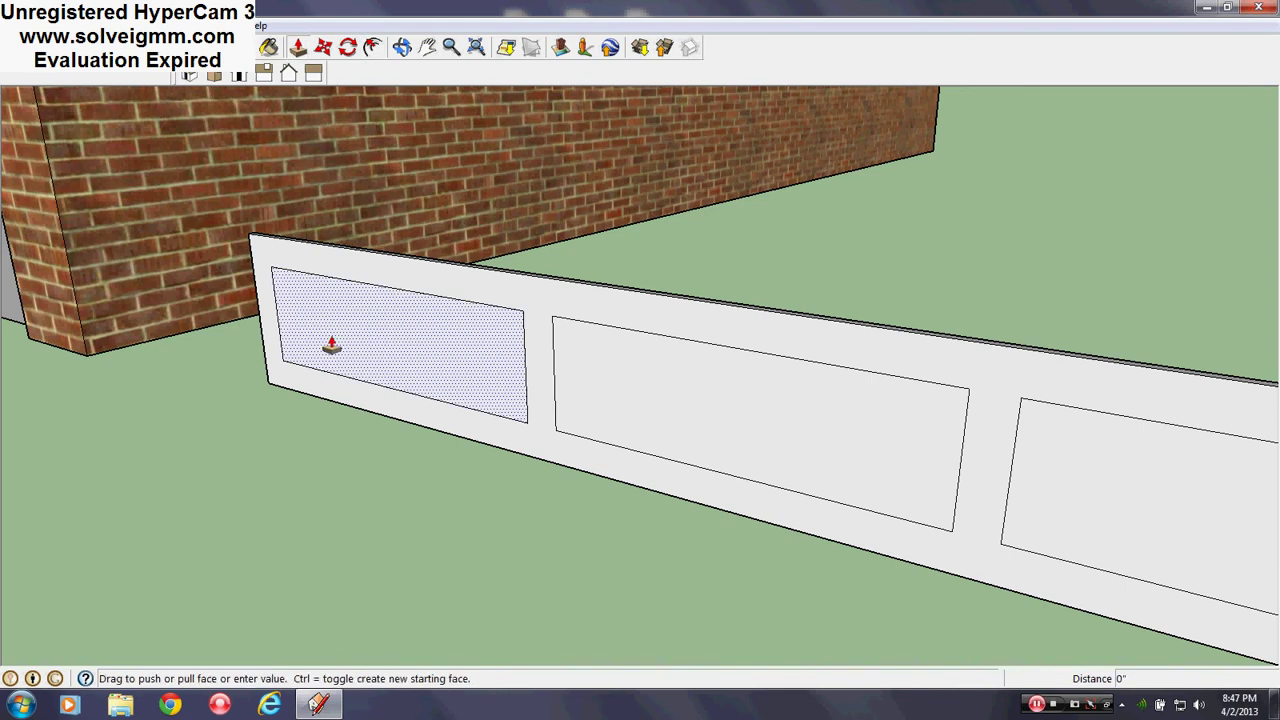
click(455, 377)
double_click(650, 408)
scroll(34, 200, down, 1)
scroll(34, 200, down, 2)
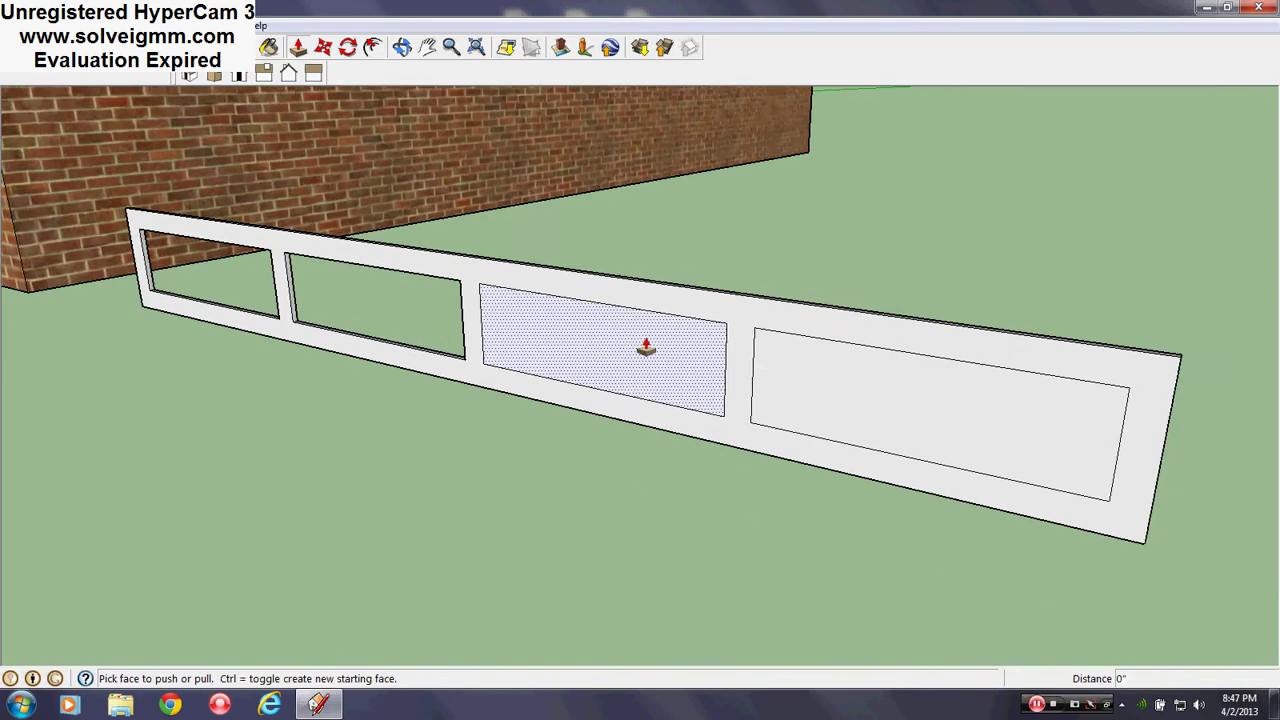
scroll(645, 349, up, 1)
double_click(643, 350)
double_click(906, 430)
- Draw a rectangle through the middle of the door section's thickness, from one upper end midpoint to the opposite lower end midpoint
middle_drag(460, 350, 563, 434)
scroll(563, 434, down, 2)
scroll(440, 400, up, 7)
middle_drag(357, 355, 811, 506)
key(r)
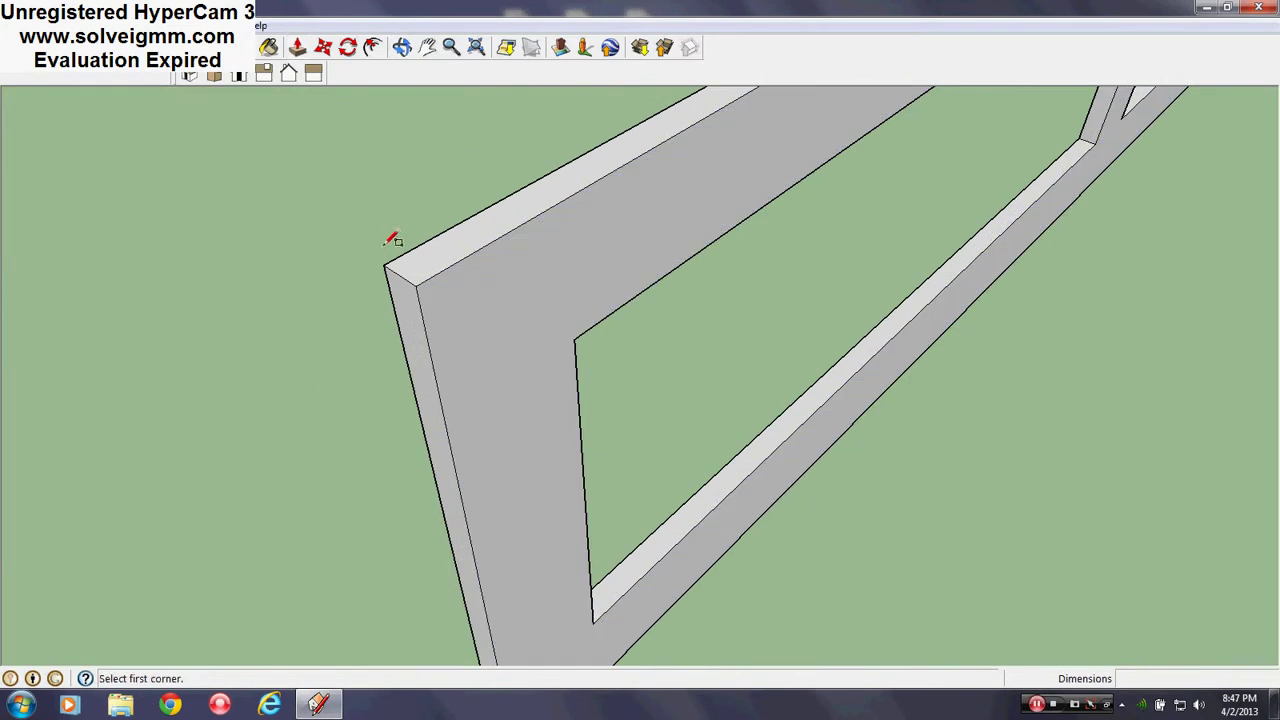
middle_drag(409, 276, 430, 300)
scroll(330, 350, down, 5)
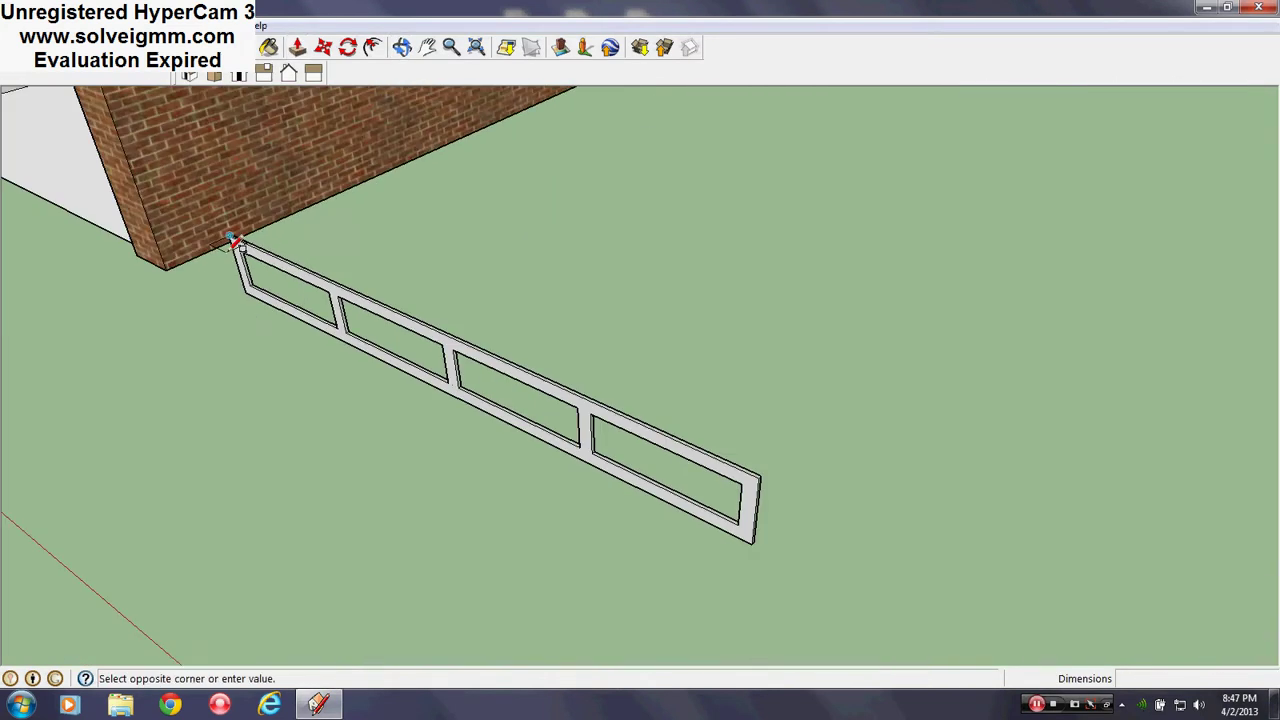
scroll(323, 354, down, 1)
scroll(643, 455, up, 5)
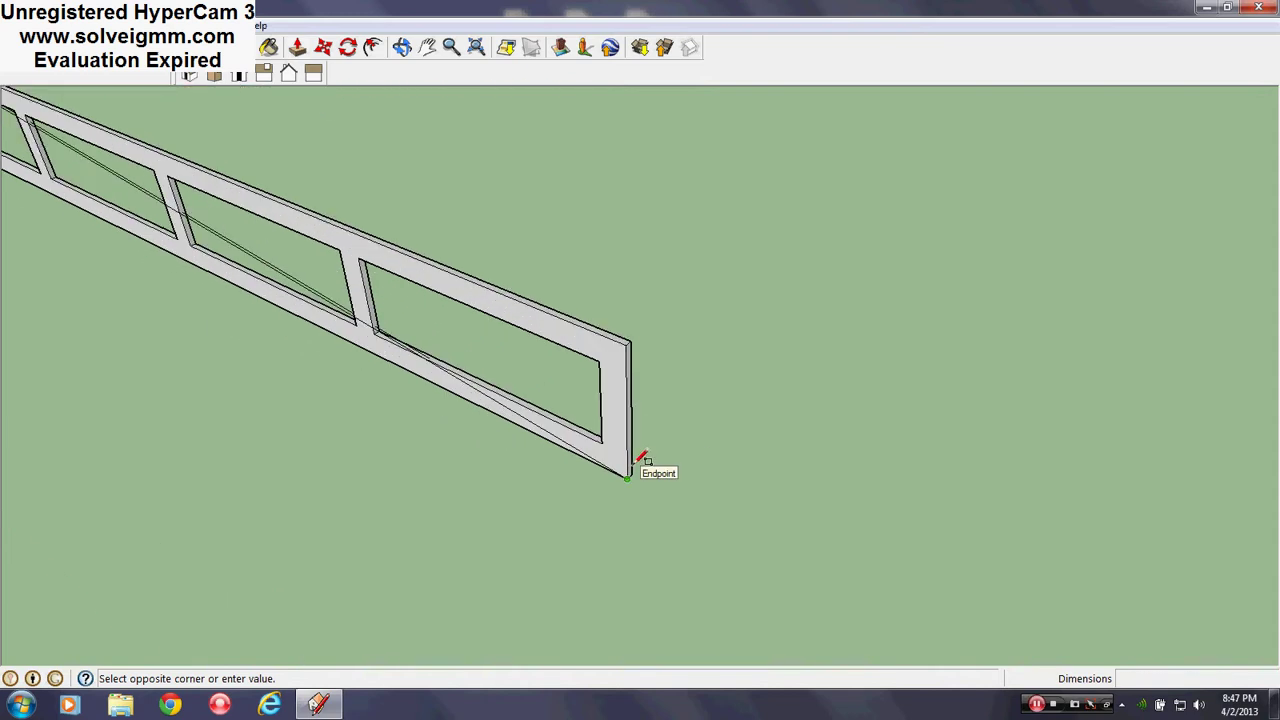
middle_drag(609, 451, 528, 434)
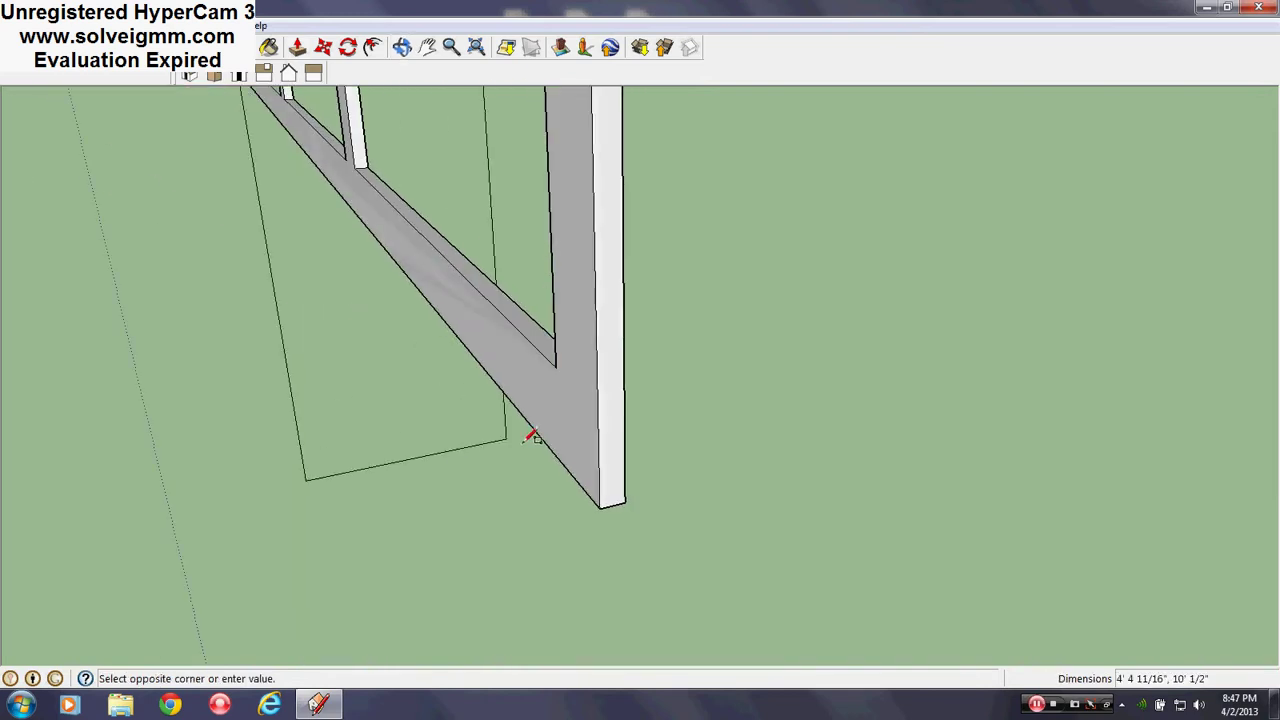
click(614, 491)
- Paint the new face filling the four openings with Color_001
scroll(711, 394, down, 8)
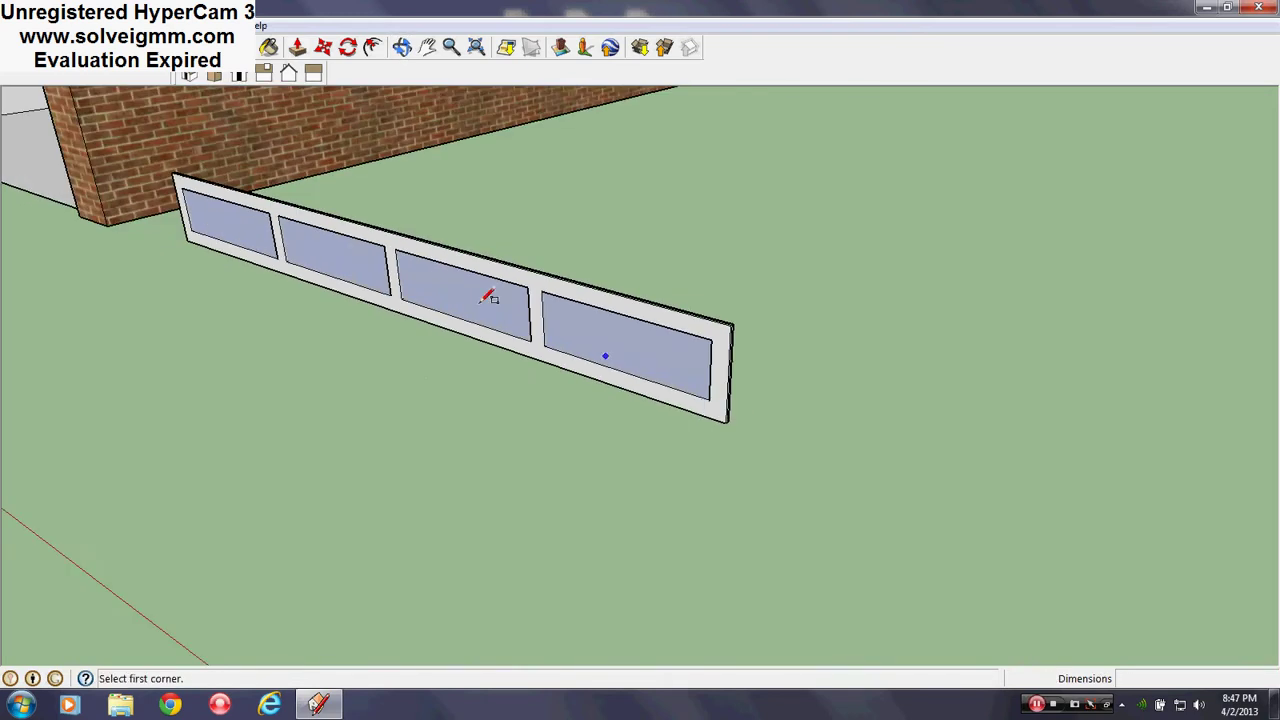
scroll(660, 349, up, 3)
right_click(655, 357)
key(Escape)
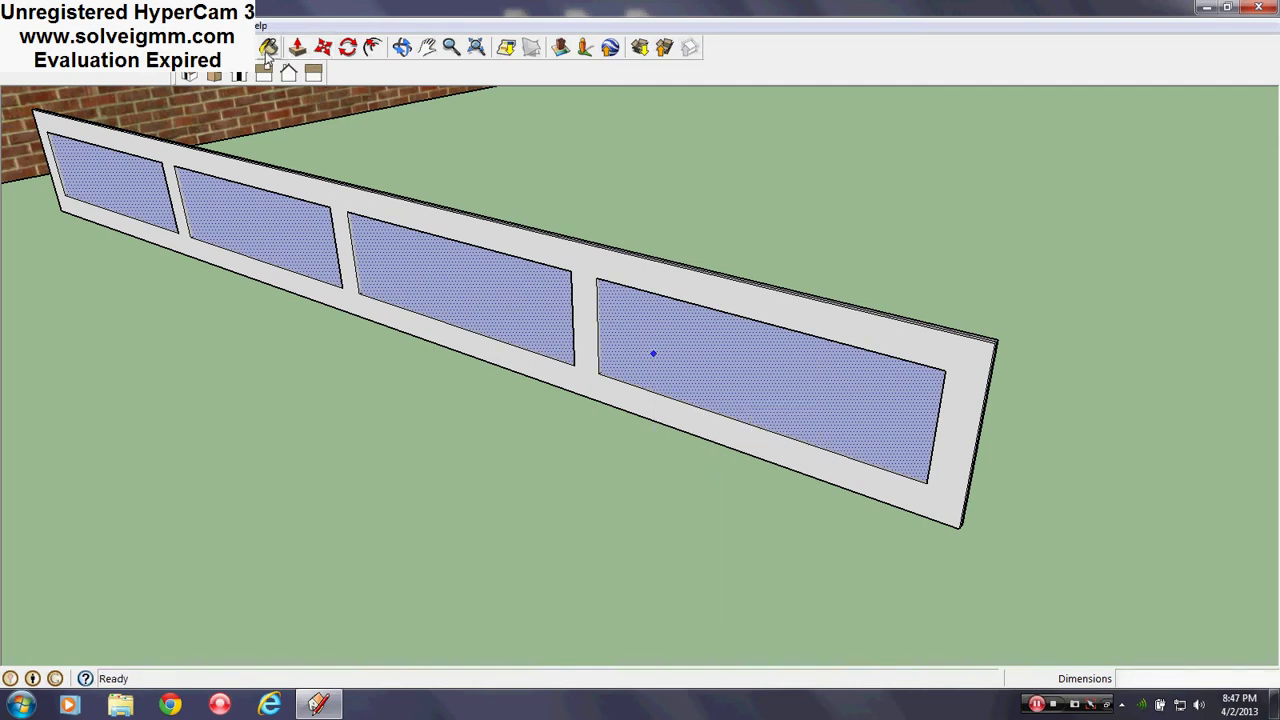
key(b)
click(770, 358)
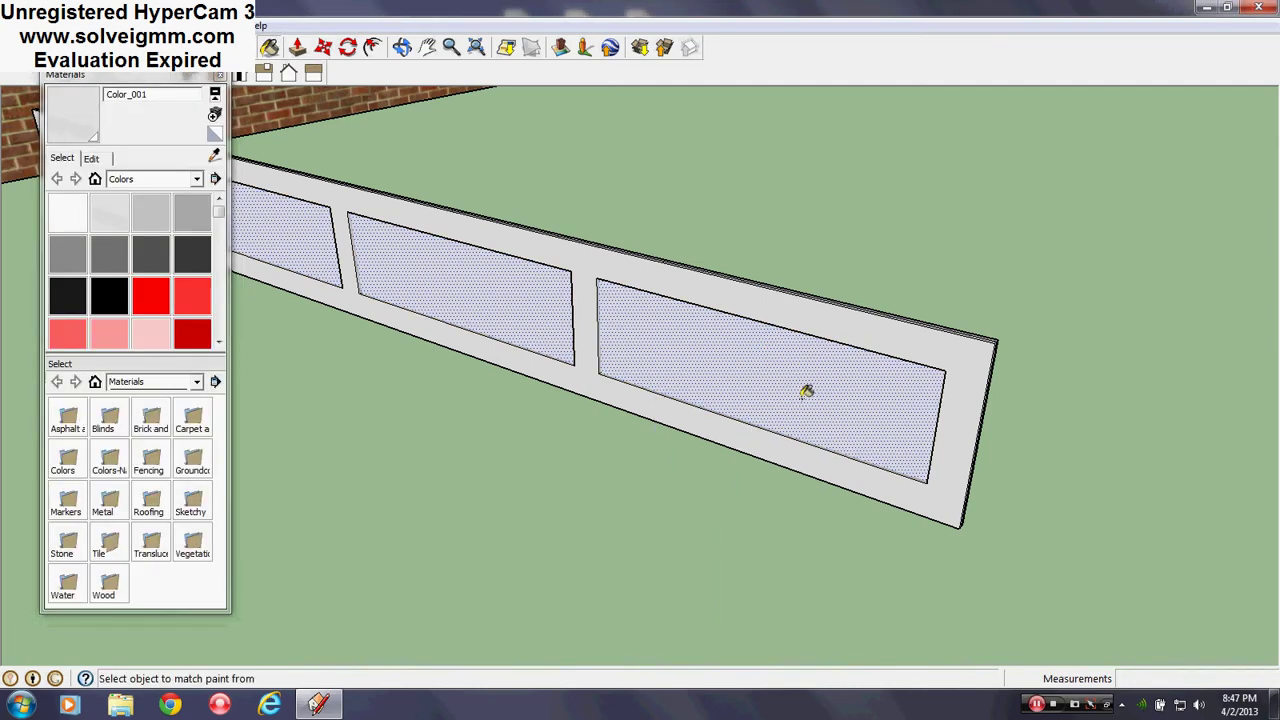
- Intersect the painted face filling the openings with the model
middle_drag(809, 383, 436, 320)
mouse_move(423, 257)
middle_down()
mouse_move(453, 291)
mouse_move(960, 283)
middle_up()
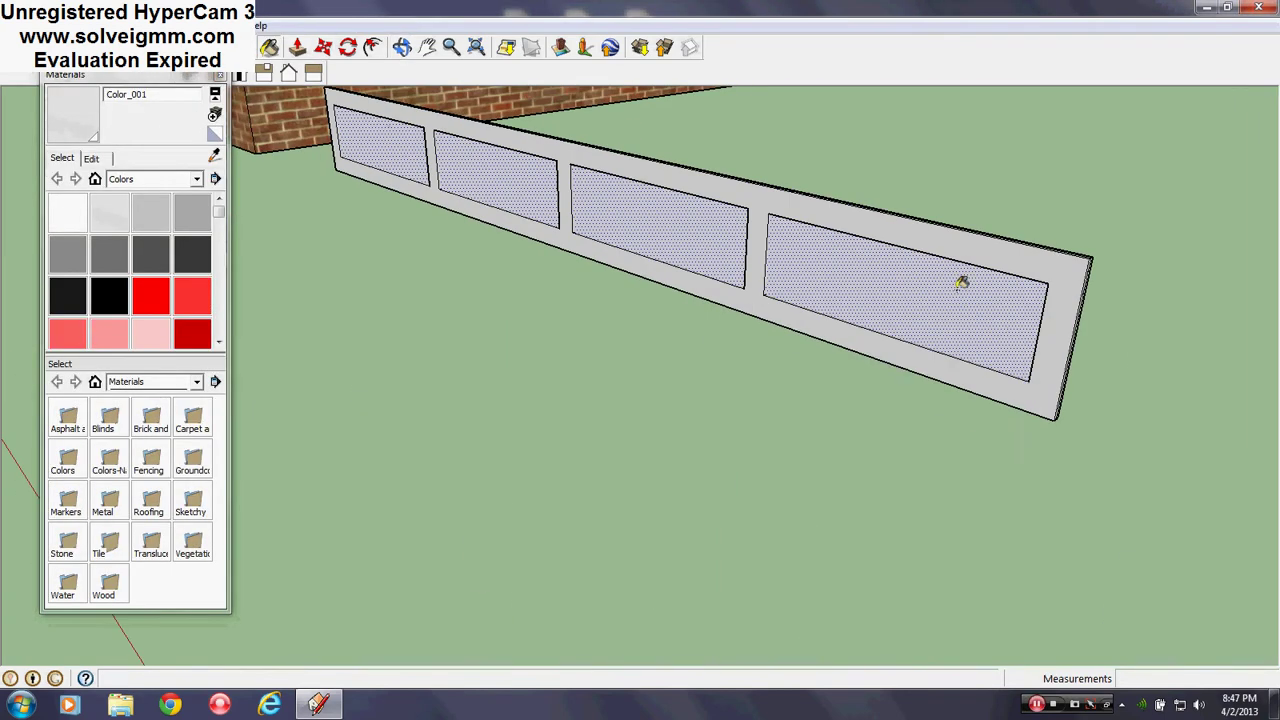
right_click(876, 270)
mouse_move(931, 376)
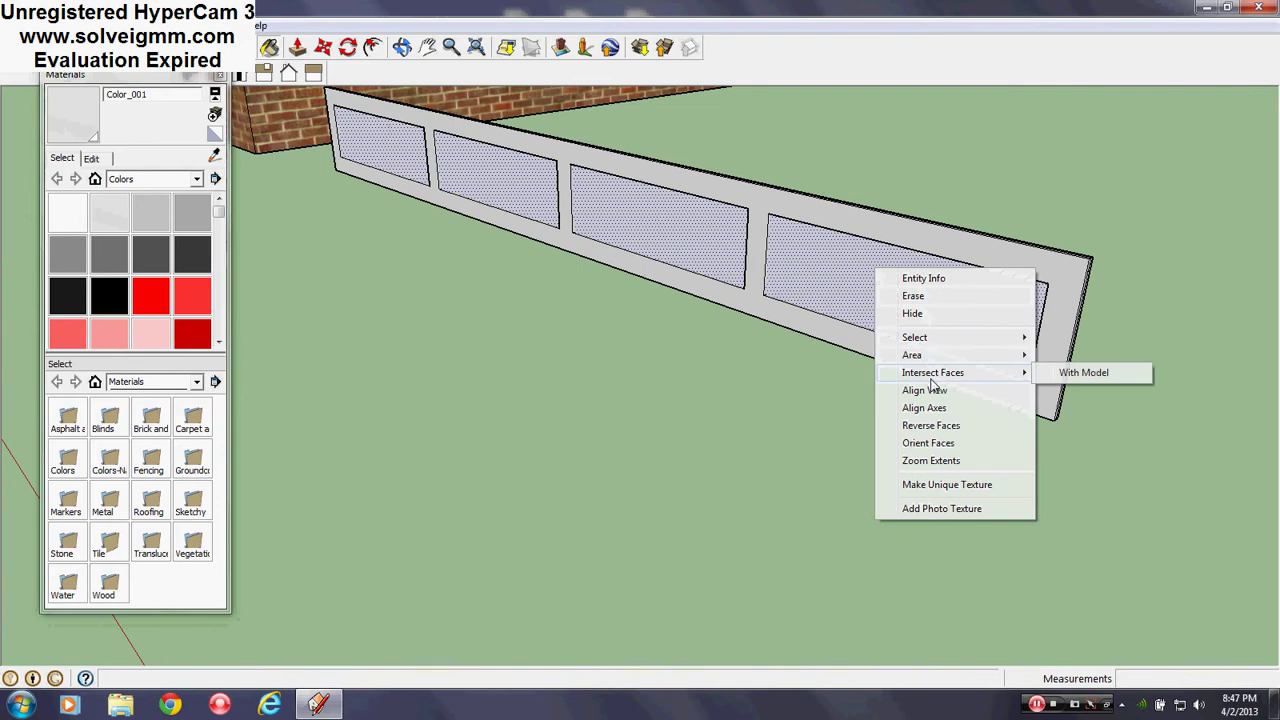
click(1085, 374)
- Close the Materials window and erase the centre line running around the outer edges of the door section
middle_drag(1006, 334, 617, 483)
key(alt)
click(221, 77)
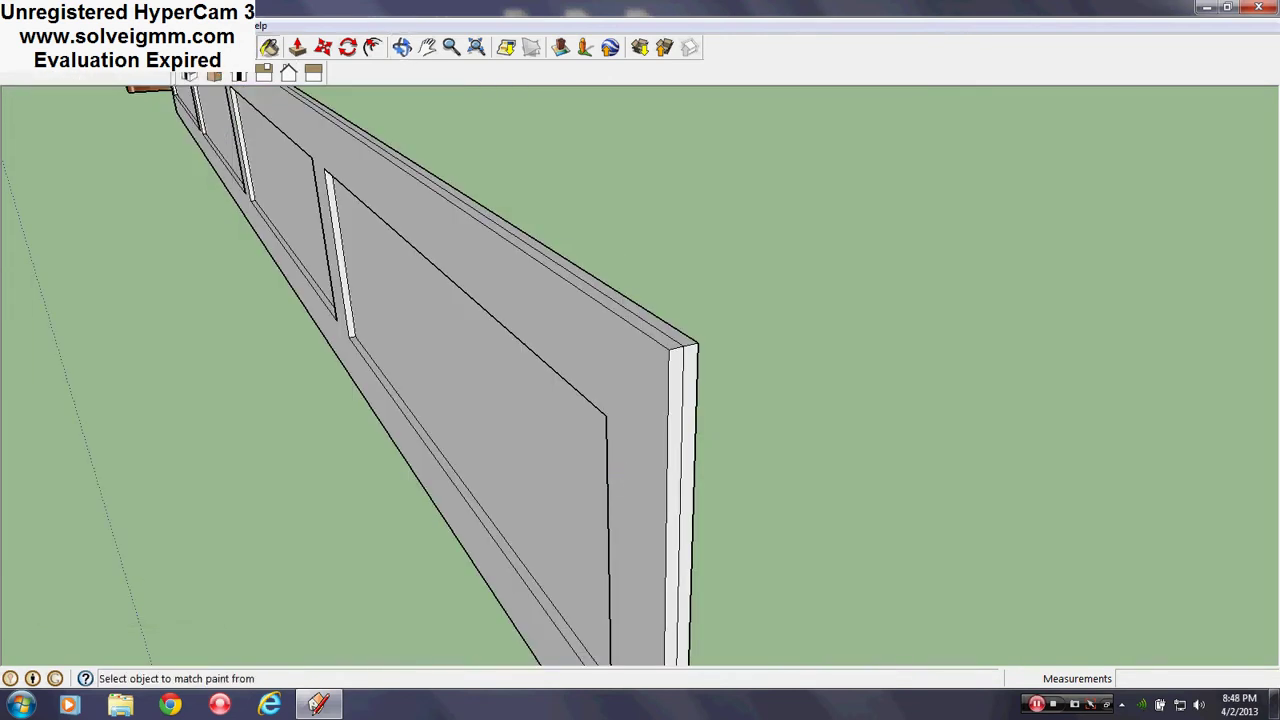
key(e)
click(650, 316)
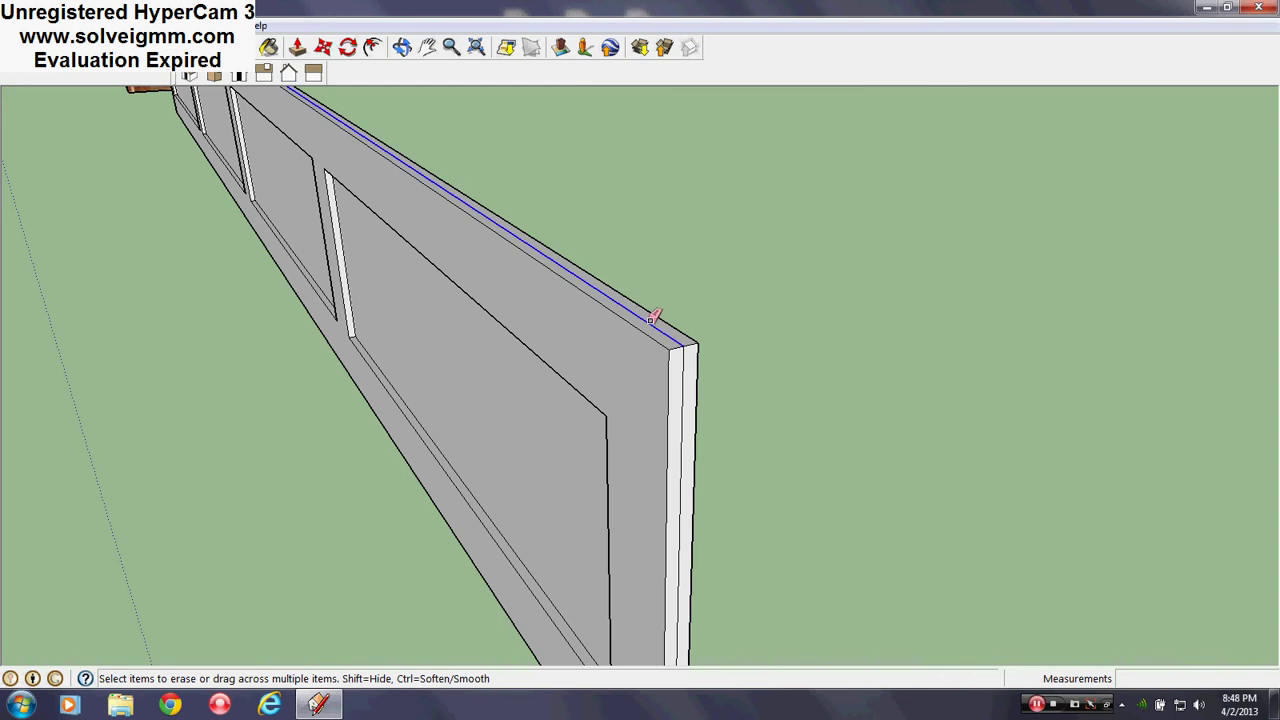
scroll(677, 375, down, 5)
mouse_move(443, 271)
middle_down()
mouse_move(971, 286)
mouse_move(400, 345)
middle_up()
scroll(516, 369, up, 3)
mouse_move(516, 369)
middle_down()
mouse_move(877, 400)
mouse_move(1131, 163)
mouse_move(694, 380)
middle_up()
scroll(629, 423, up, 2)
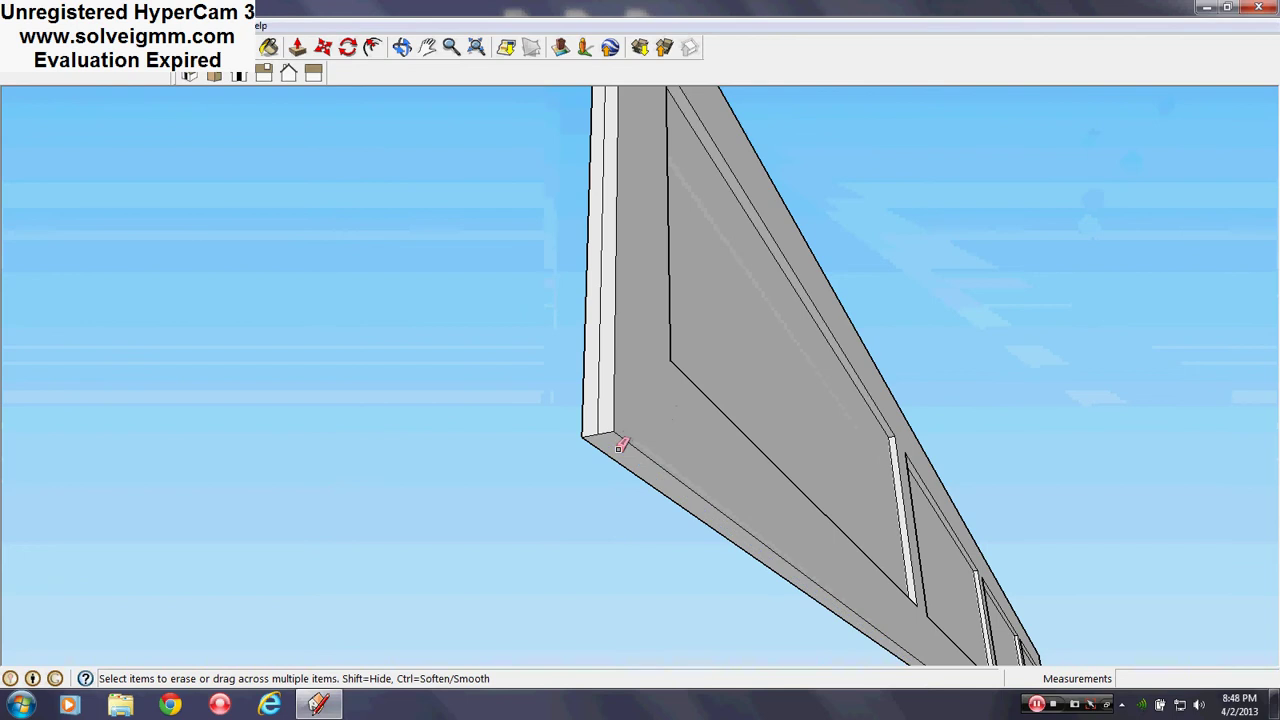
- Offset the outline of each of the four recessed panel faces inward, matching the first panel's offset on the others
middle_drag(803, 351, 414, 457)
scroll(416, 453, down, 2)
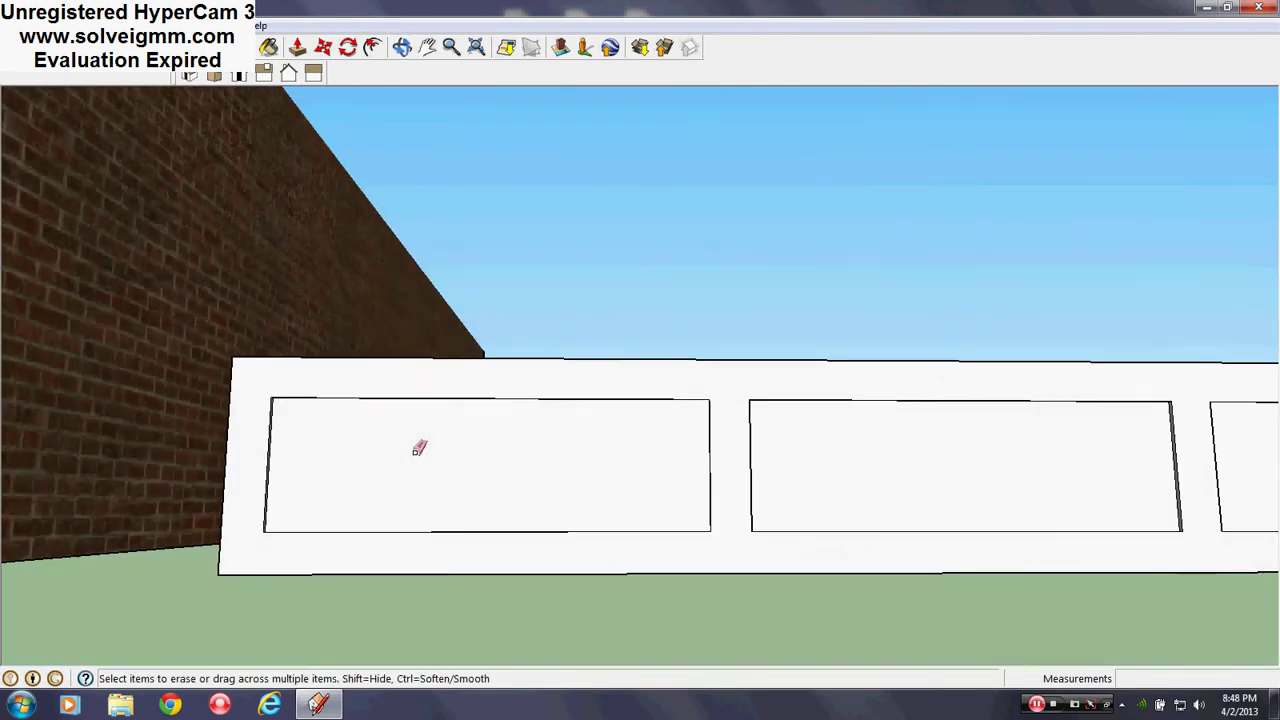
scroll(663, 450, up, 2)
mouse_move(663, 450)
middle_down()
mouse_move(486, 434)
mouse_move(826, 440)
middle_up()
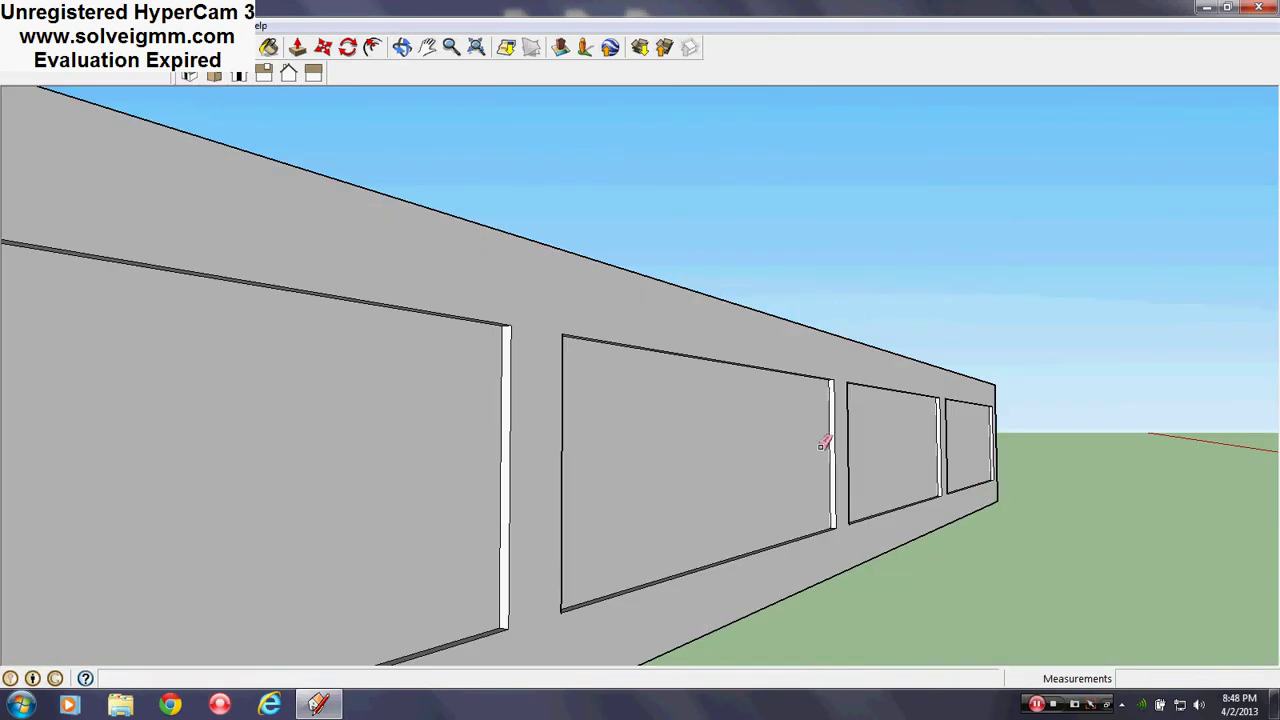
click(372, 50)
click(401, 309)
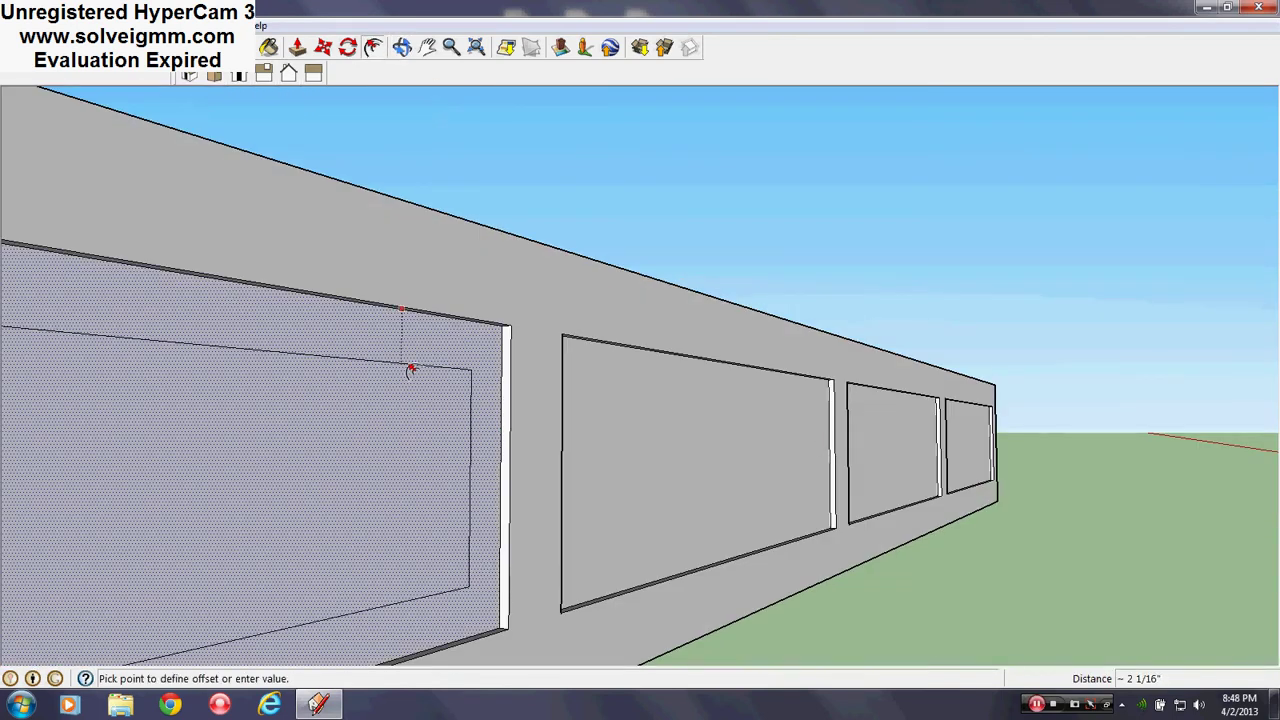
click(410, 370)
click(624, 346)
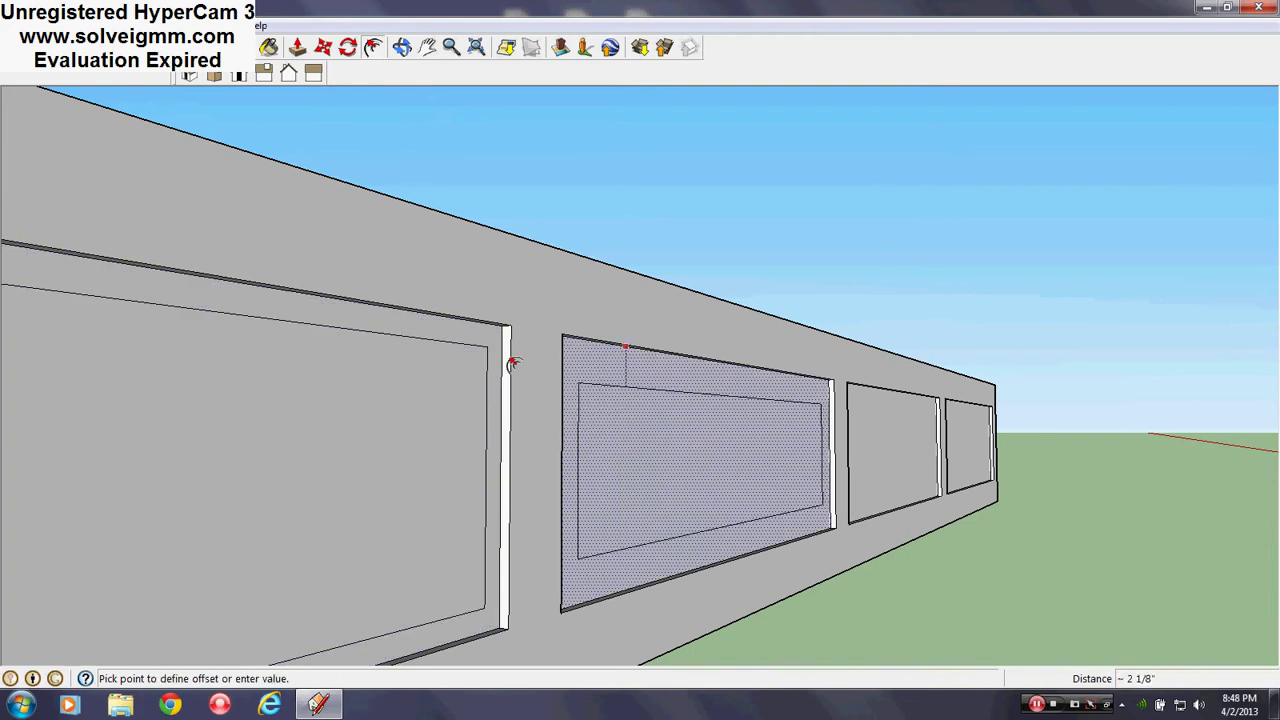
click(492, 358)
middle_drag(491, 354, 937, 417)
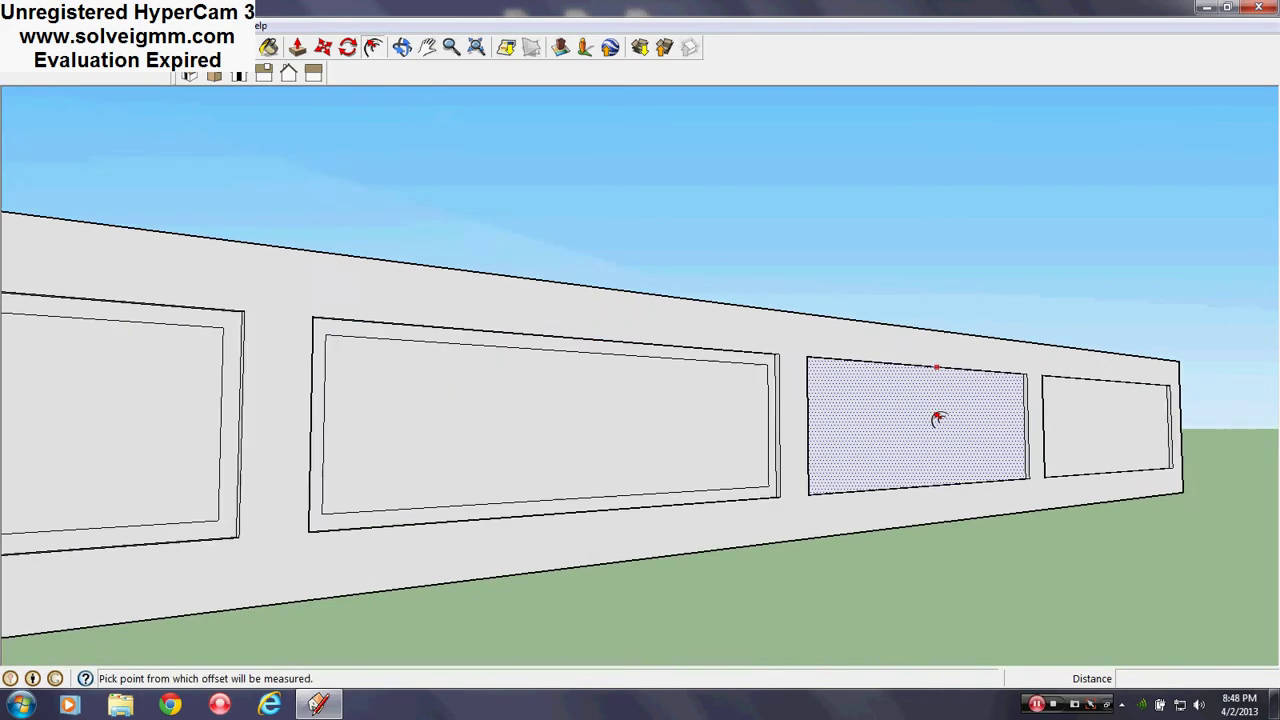
scroll(904, 408, up, 3)
double_click(904, 408)
click(1191, 414)
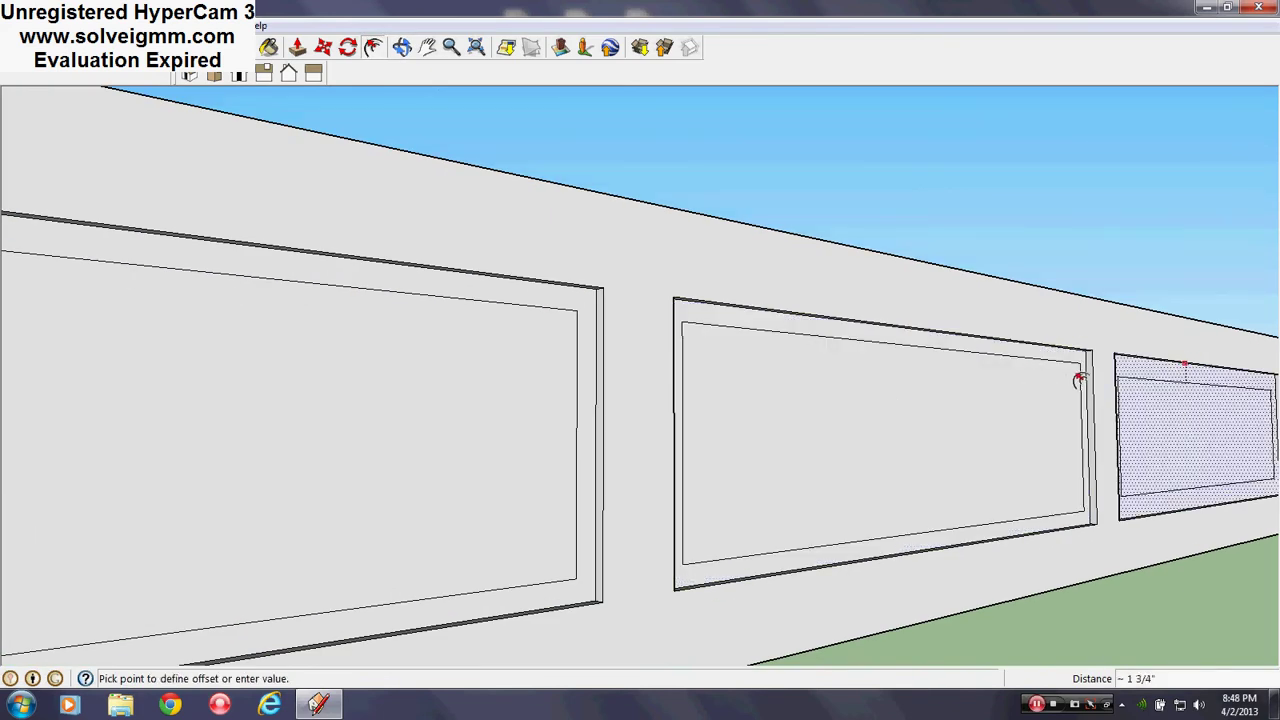
click(1080, 374)
- Select all geometry connected to the door section and copy it straight up 1' 9" onto the original's upper edge
middle_drag(1080, 371, 657, 474)
scroll(608, 478, down, 3)
scroll(606, 474, down, 3)
scroll(657, 474, up, 2)
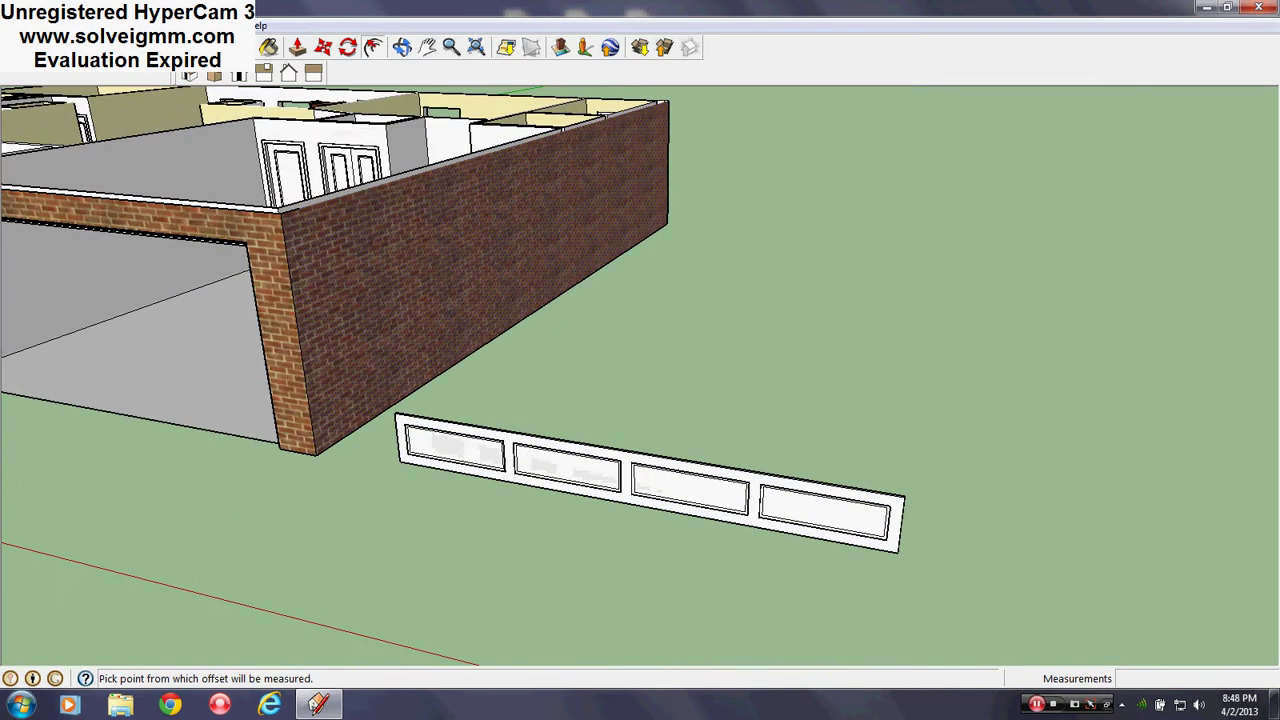
key(l)
right_click(684, 478)
mouse_move(729, 303)
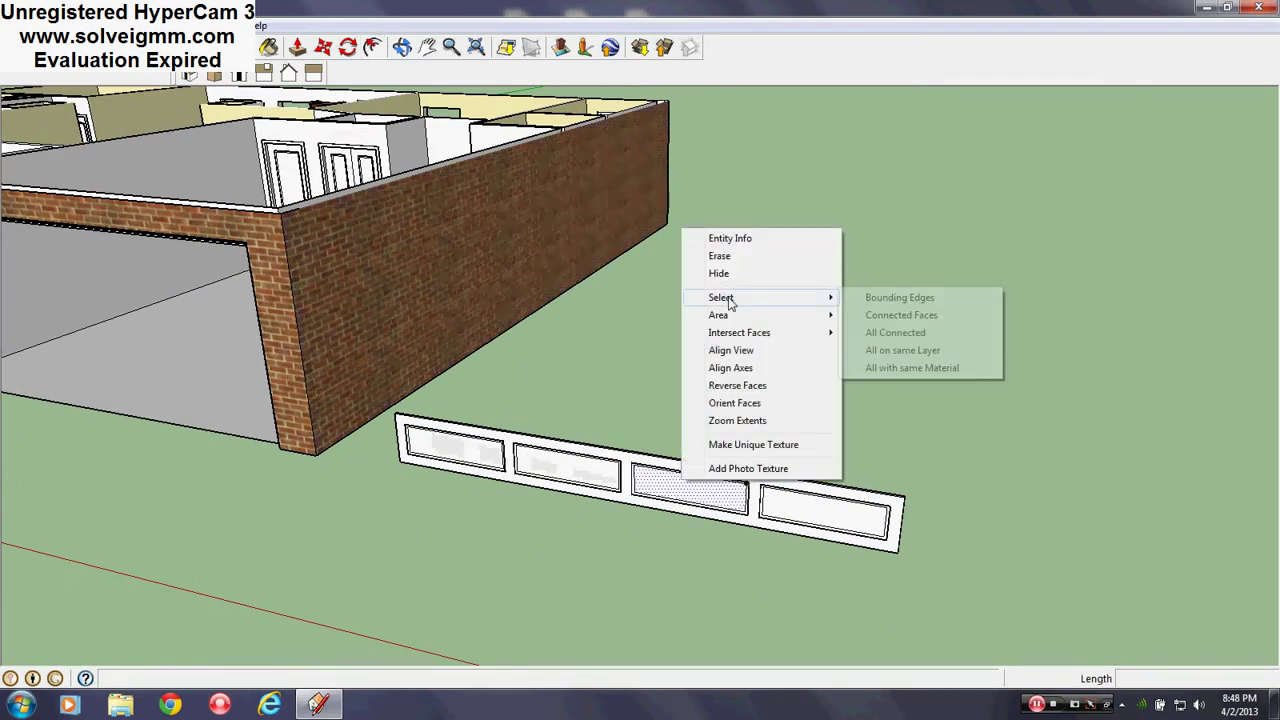
click(893, 332)
middle_drag(920, 494, 673, 470)
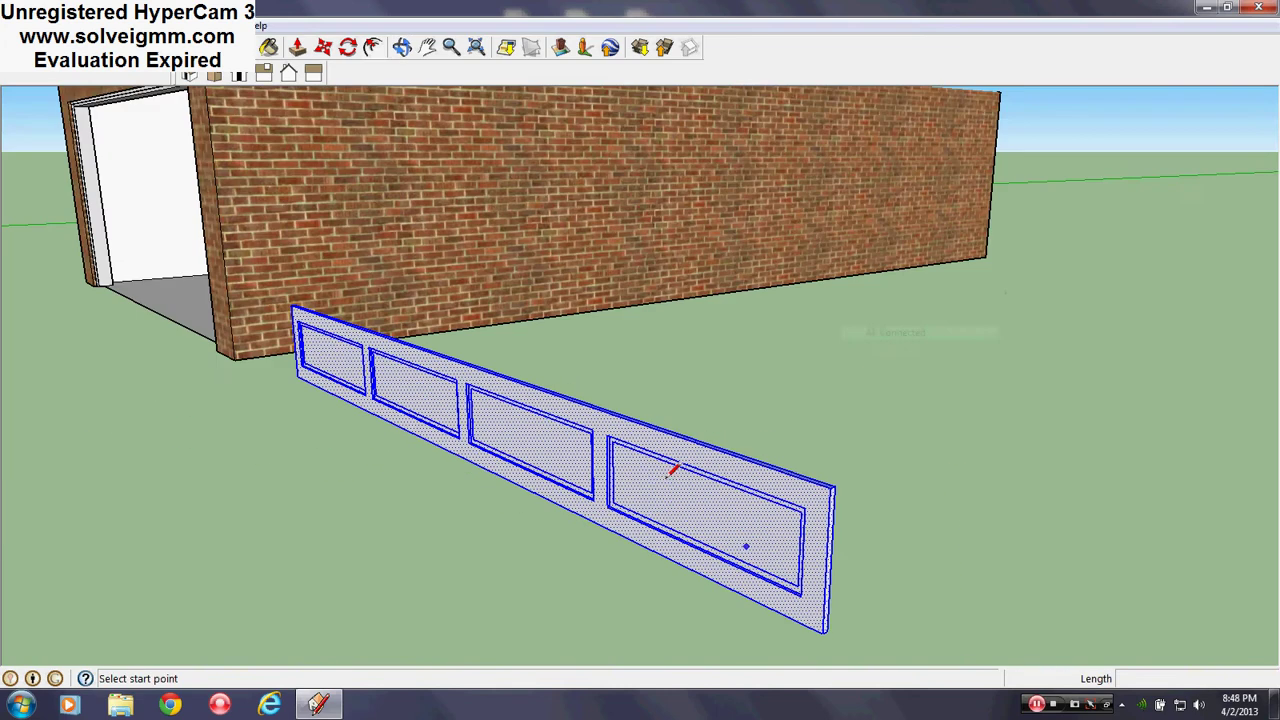
click(324, 50)
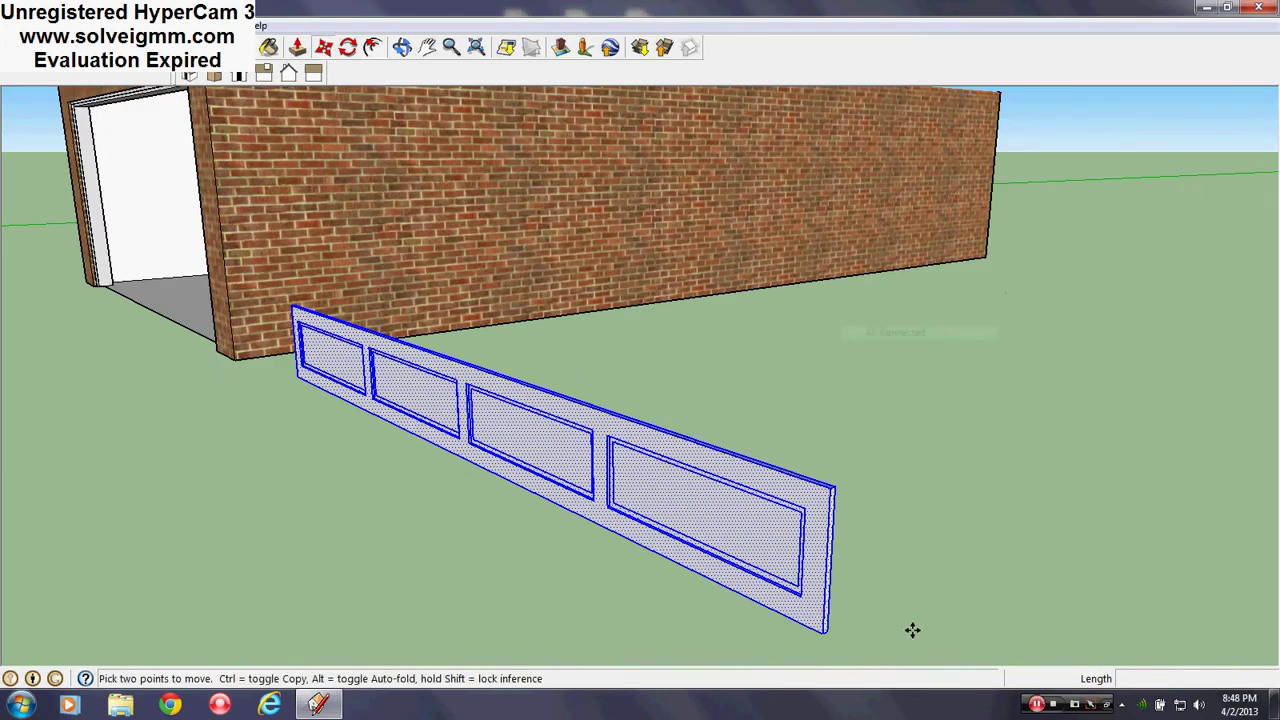
click(822, 630)
key(ctrl)
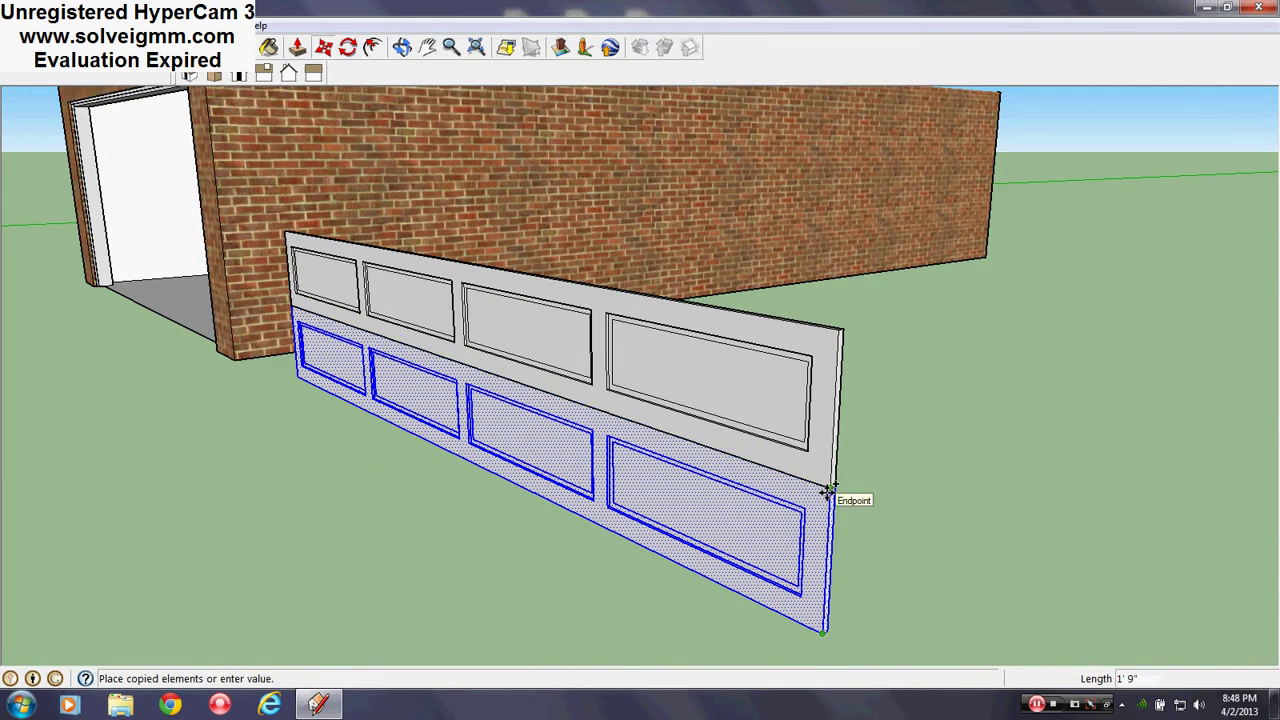
click(829, 486)
- Stack two more copies of the door section above the second one, each 1' 9" higher than the last
click(829, 486)
key(ctrl)
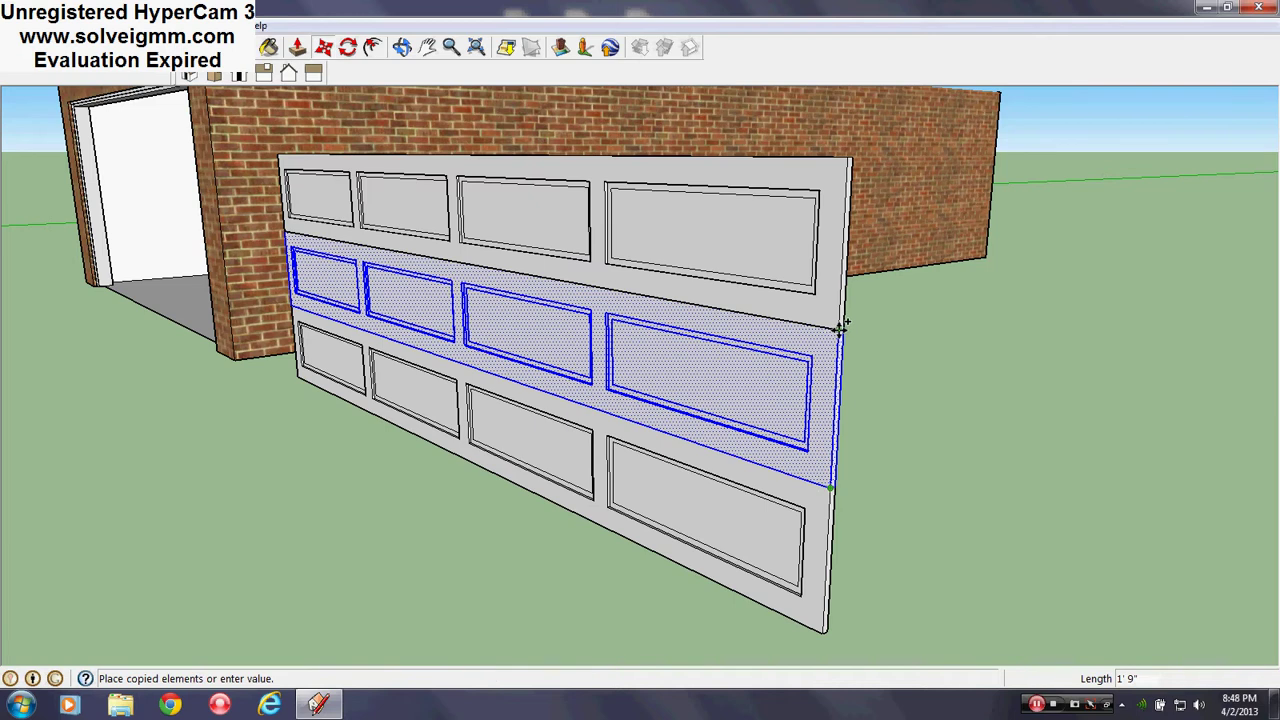
click(839, 328)
shift+middle_drag(787, 222, 730, 385)
click(797, 479)
key(ctrl)
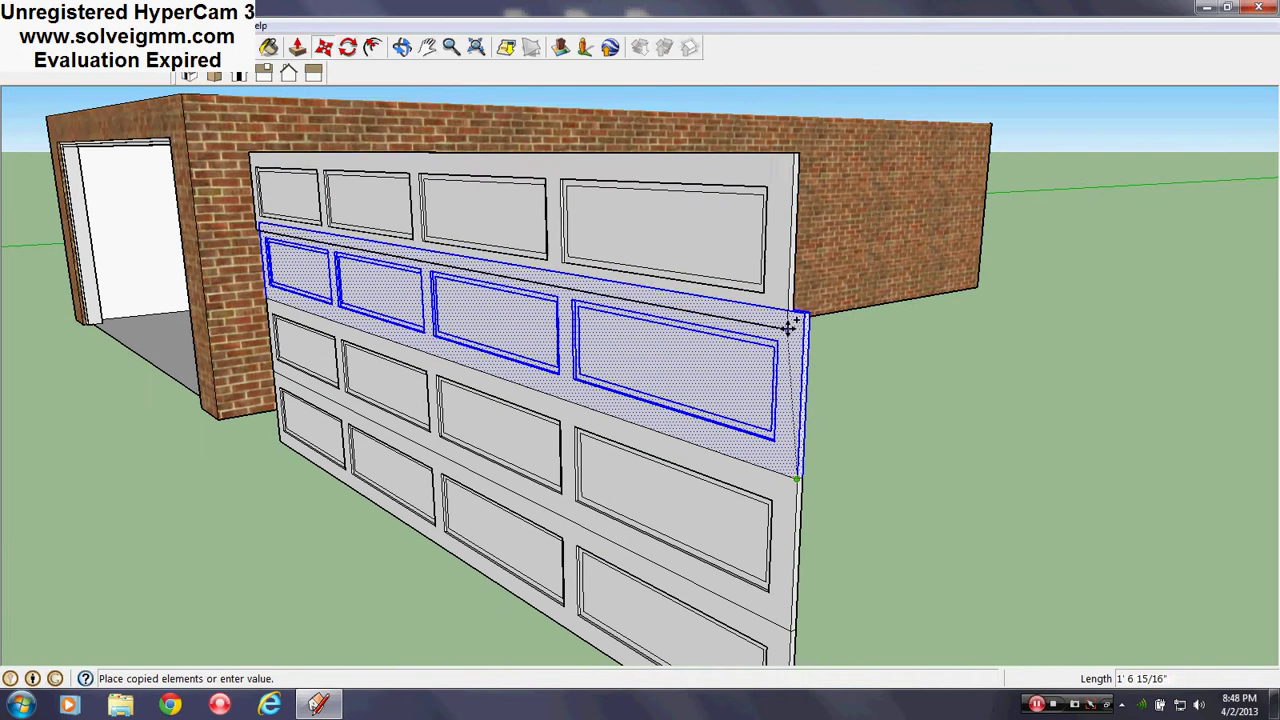
click(797, 317)
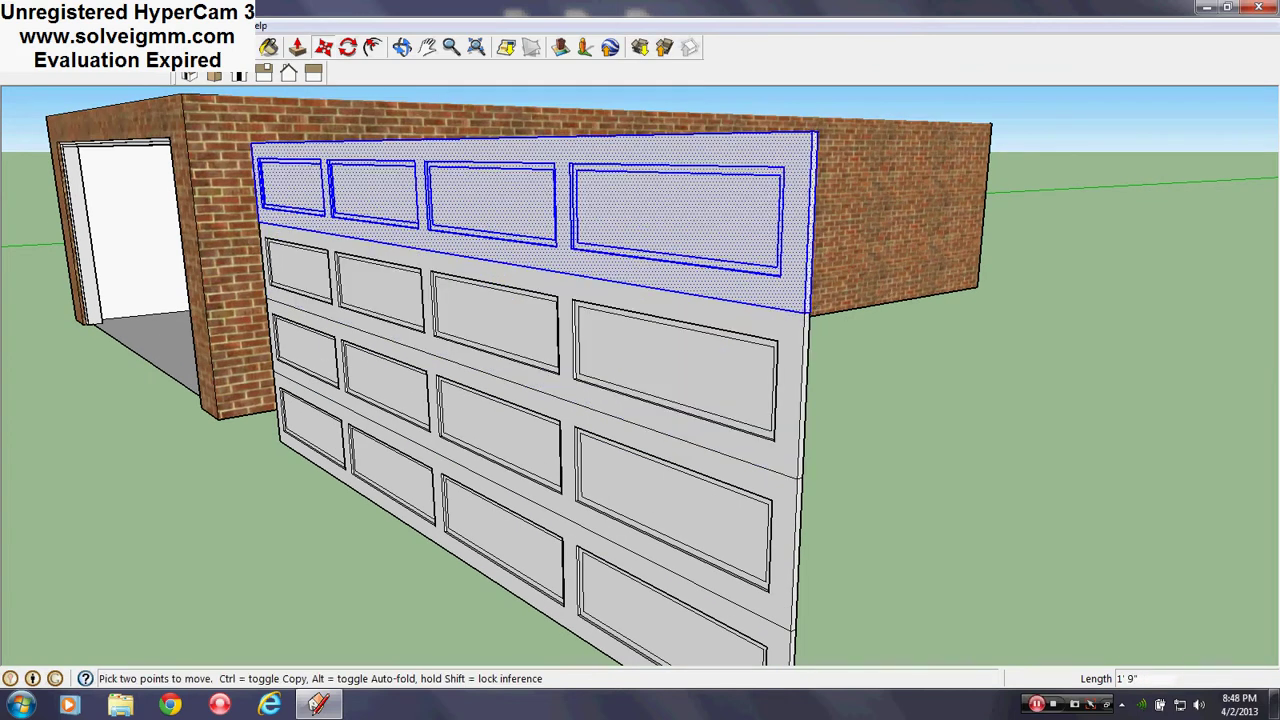
- Erase the short seam lines between the stacked sections on one narrow end face of the garage door
key(e)
mouse_move(600, 480)
middle_down()
mouse_move(566, 471)
mouse_move(482, 388)
middle_up()
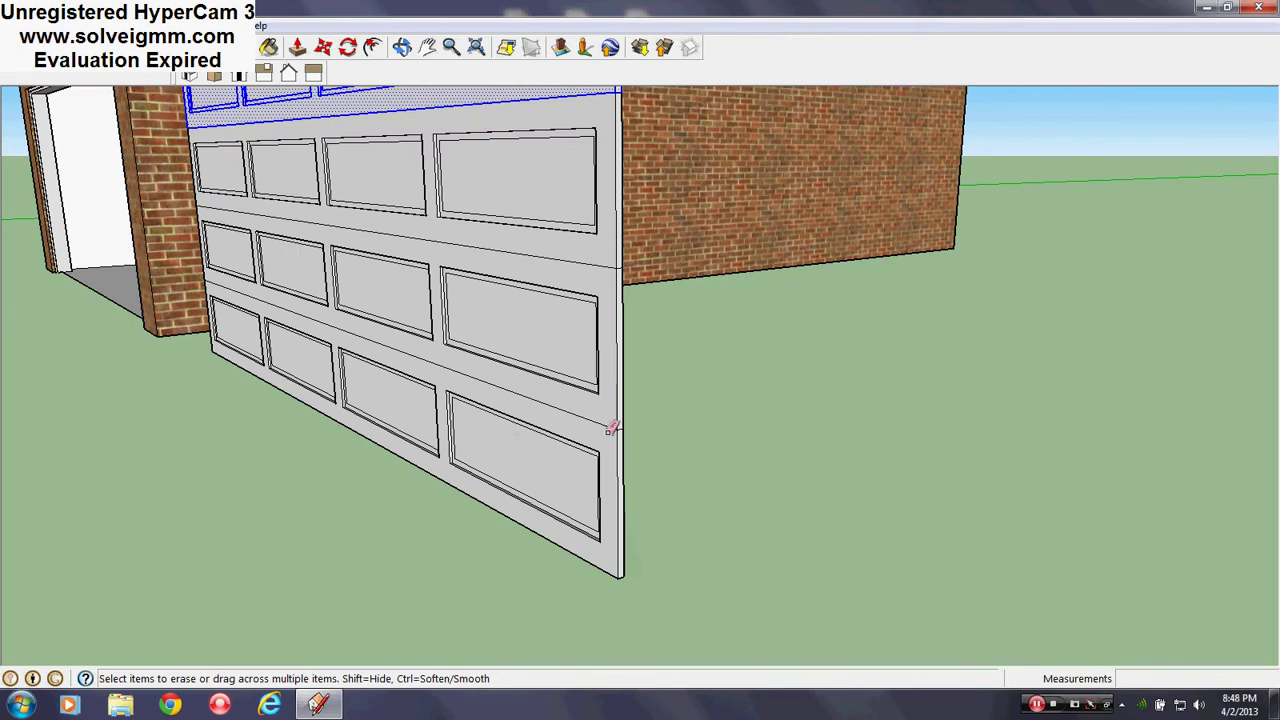
scroll(609, 431, up, 6)
click(656, 421)
scroll(564, 645, down, 4)
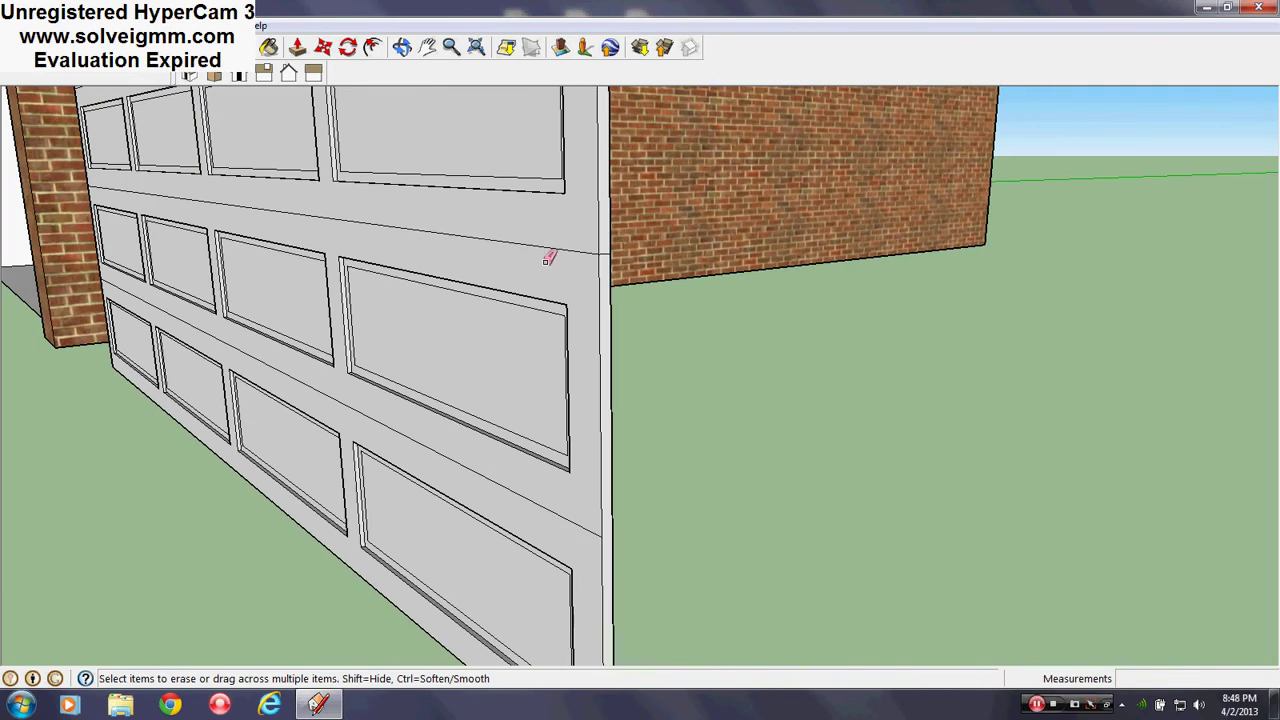
middle_drag(548, 258, 622, 366)
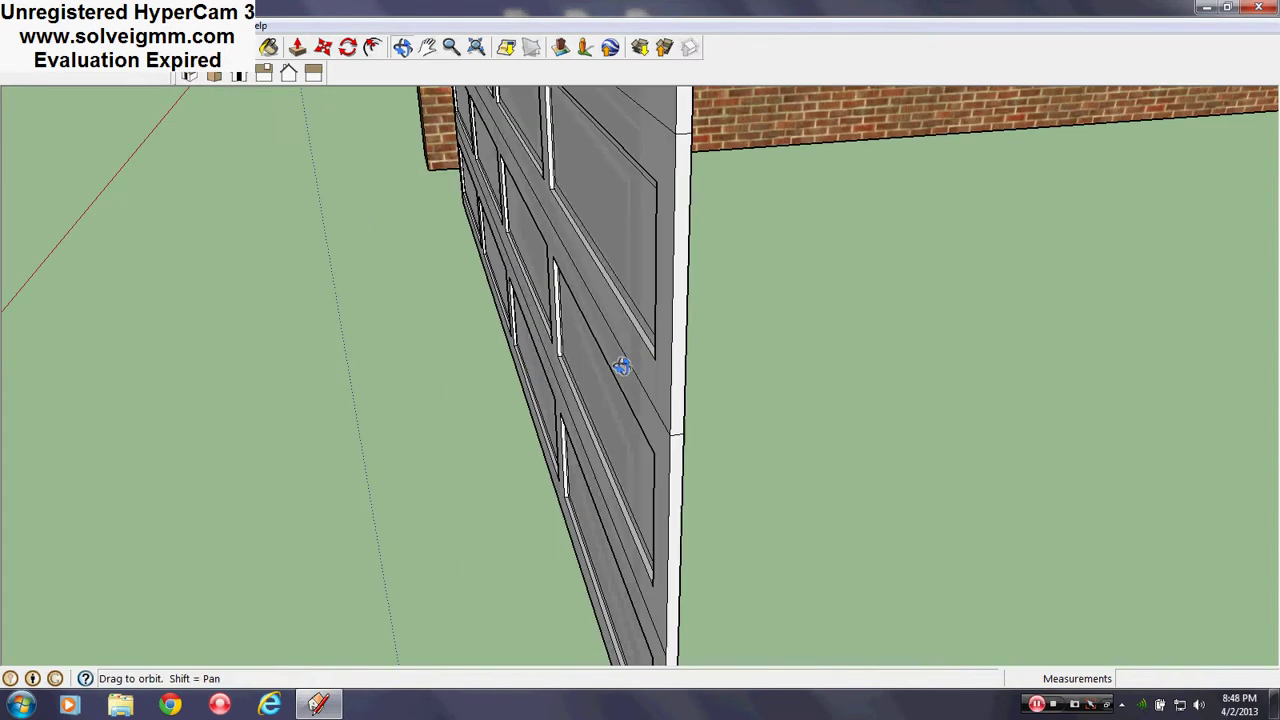
scroll(695, 441, up, 1)
scroll(656, 440, up, 3)
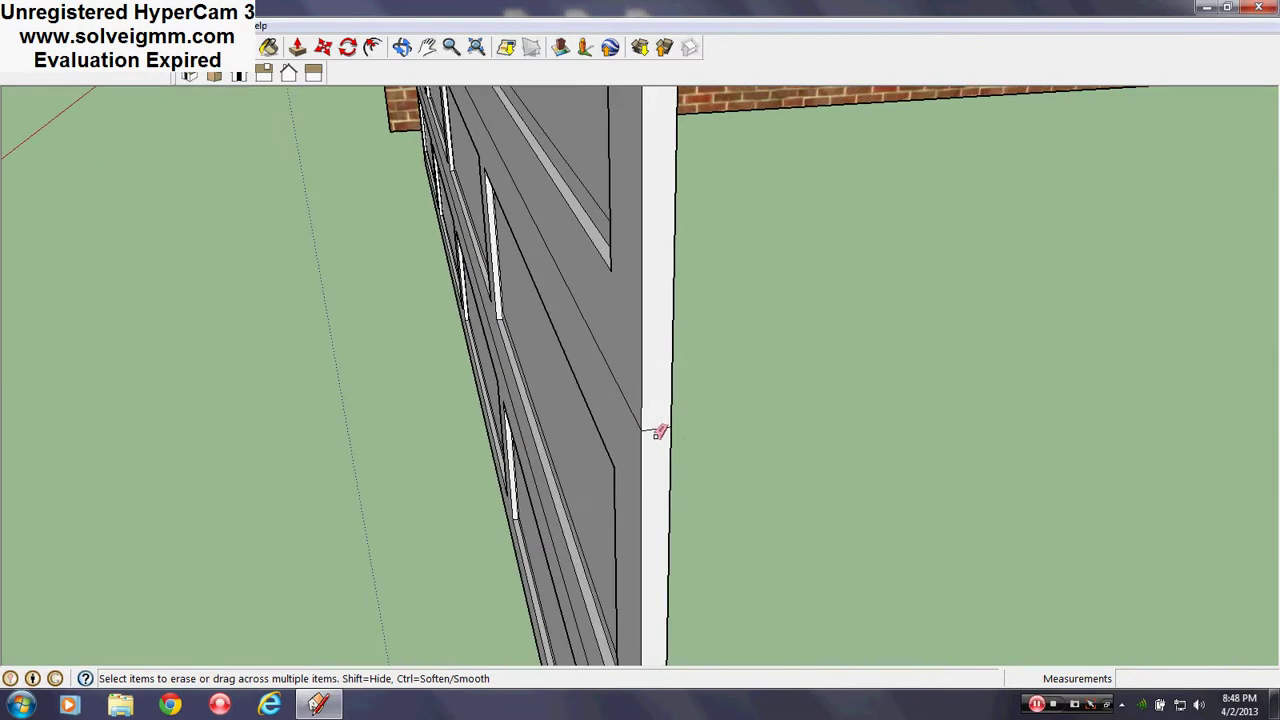
click(657, 435)
middle_drag(602, 442, 708, 482)
scroll(669, 501, down, 3)
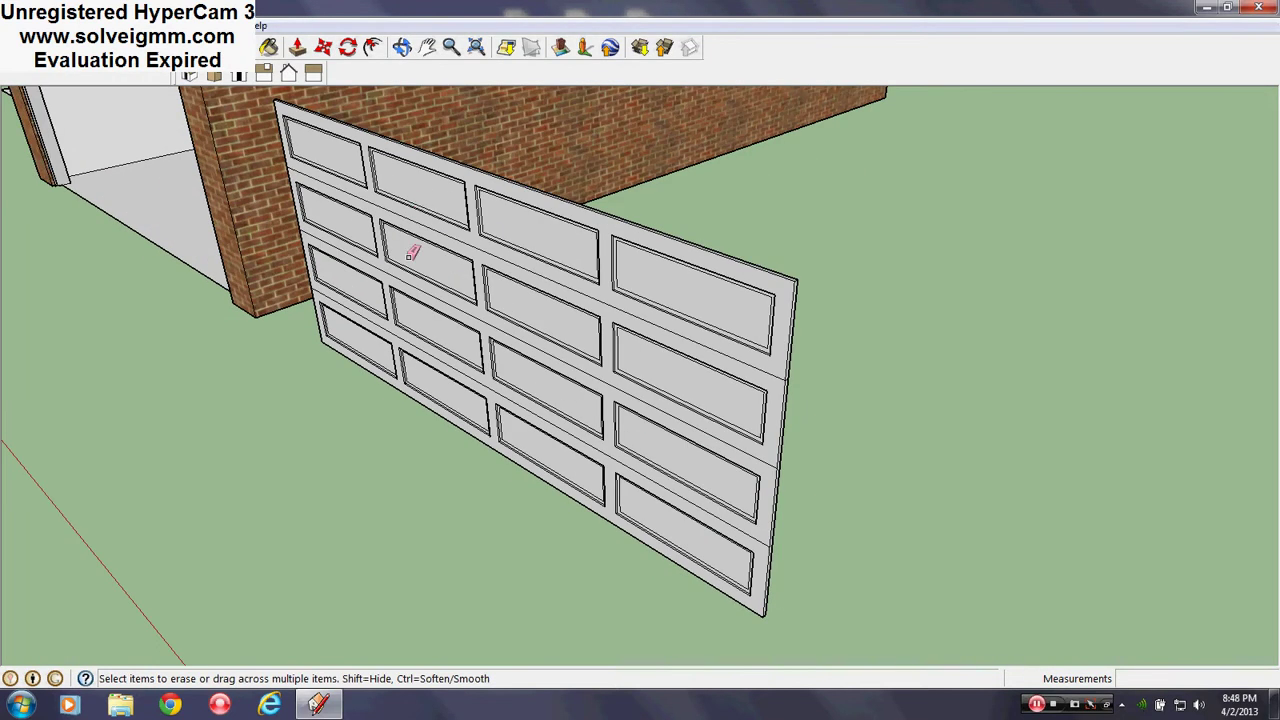
scroll(794, 389, up, 3)
scroll(767, 388, down, 2)
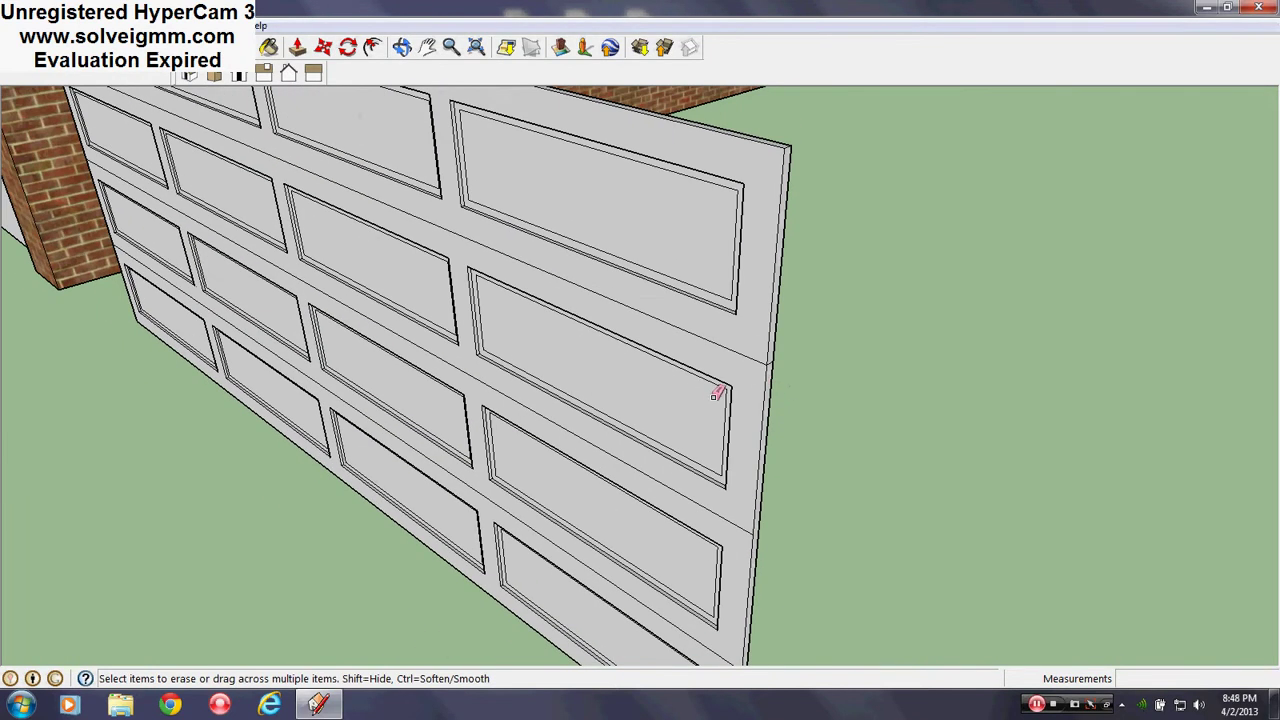
mouse_move(643, 300)
middle_down()
mouse_move(383, 286)
mouse_move(486, 263)
middle_up()
scroll(560, 305, up, 1)
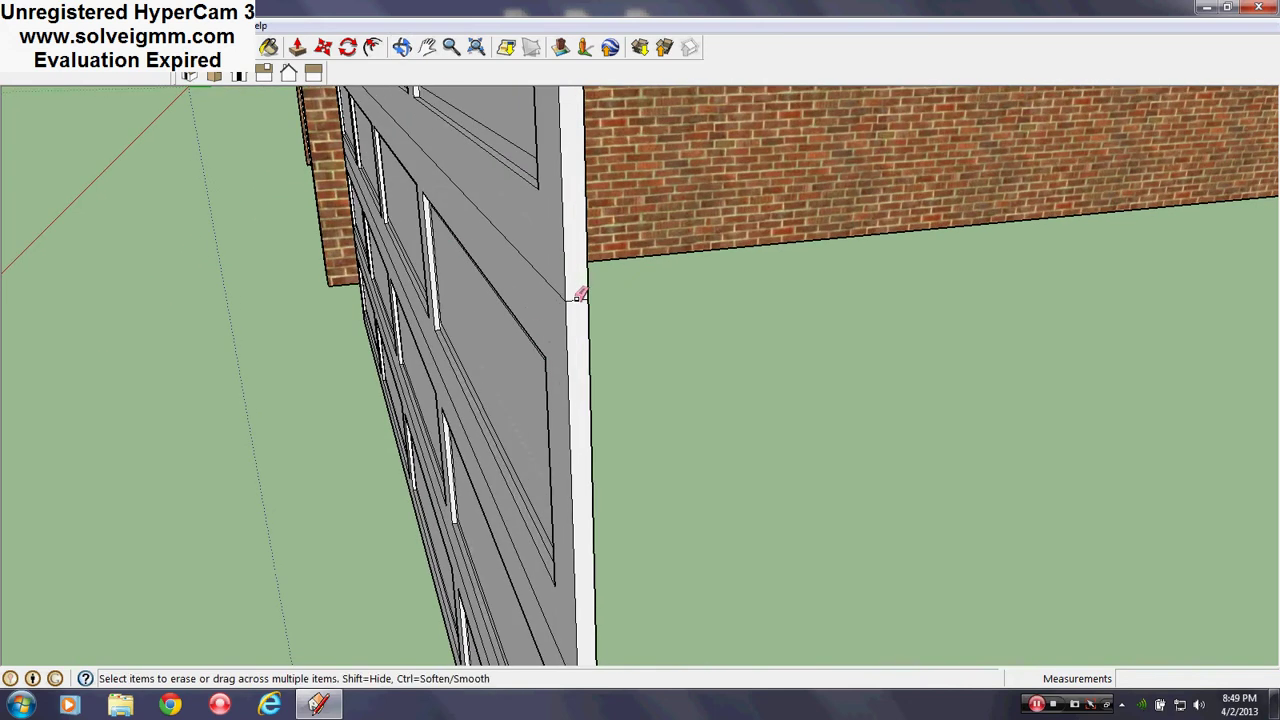
click(577, 298)
- Erase the short seam lines between the sections on the door's opposite narrow end face
scroll(579, 500, down, 2)
mouse_move(581, 528)
middle_down()
mouse_move(937, 406)
mouse_move(1070, 408)
middle_up()
scroll(914, 318, up, 1)
mouse_move(663, 403)
middle_down()
mouse_move(914, 318)
mouse_move(774, 206)
middle_up()
scroll(800, 290, up, 3)
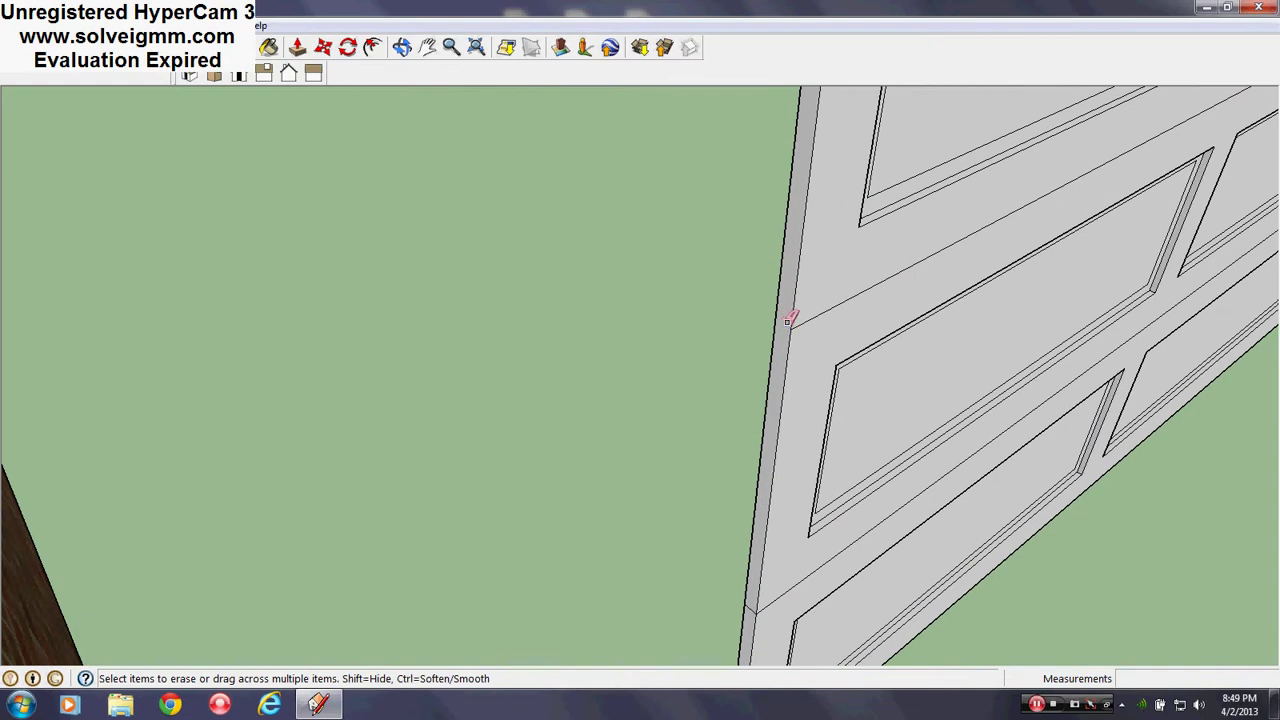
mouse_move(787, 320)
middle_down()
mouse_move(820, 603)
mouse_move(805, 372)
mouse_move(743, 551)
mouse_move(751, 380)
mouse_move(783, 200)
mouse_move(709, 411)
middle_up()
scroll(709, 411, up, 2)
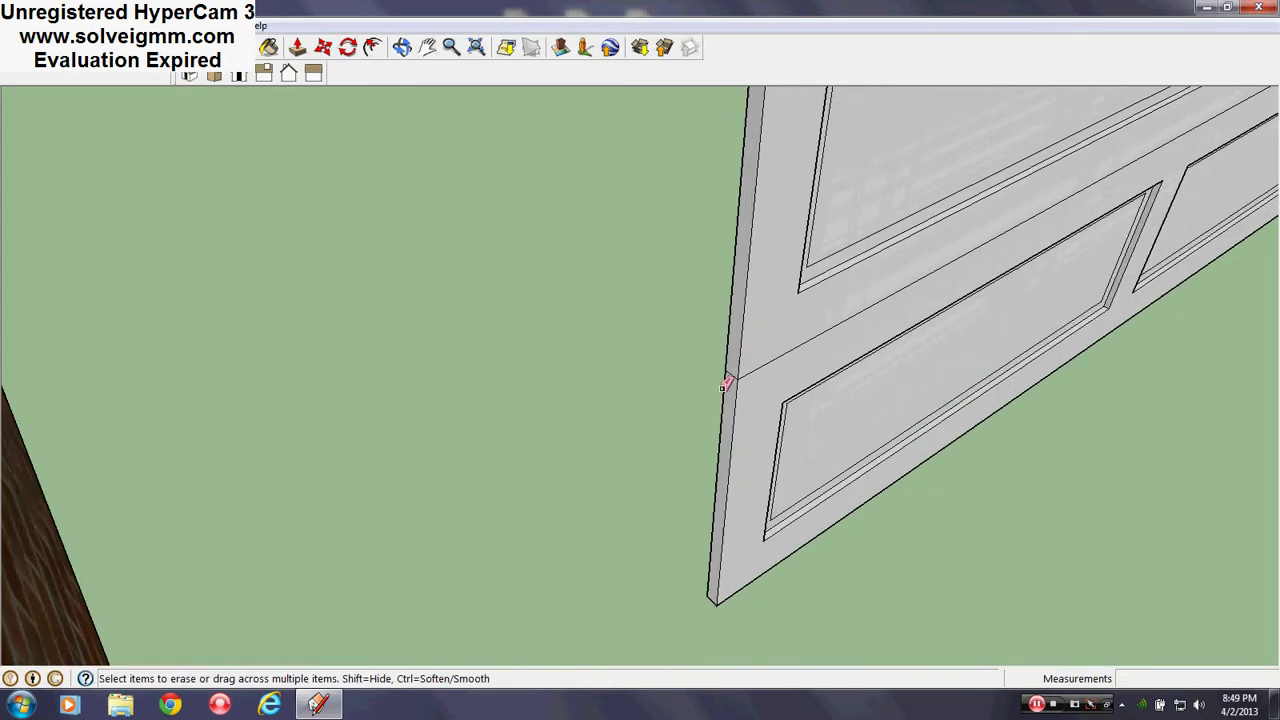
- Select everything connected to the door and move it by its top end edge's midpoint to the midpoint of the garage opening's upper corner edge
middle_drag(737, 366, 517, 360)
scroll(420, 316, down, 5)
scroll(420, 316, down, 5)
middle_drag(420, 316, 572, 336)
right_click(572, 336)
mouse_move(605, 405)
click(758, 425)
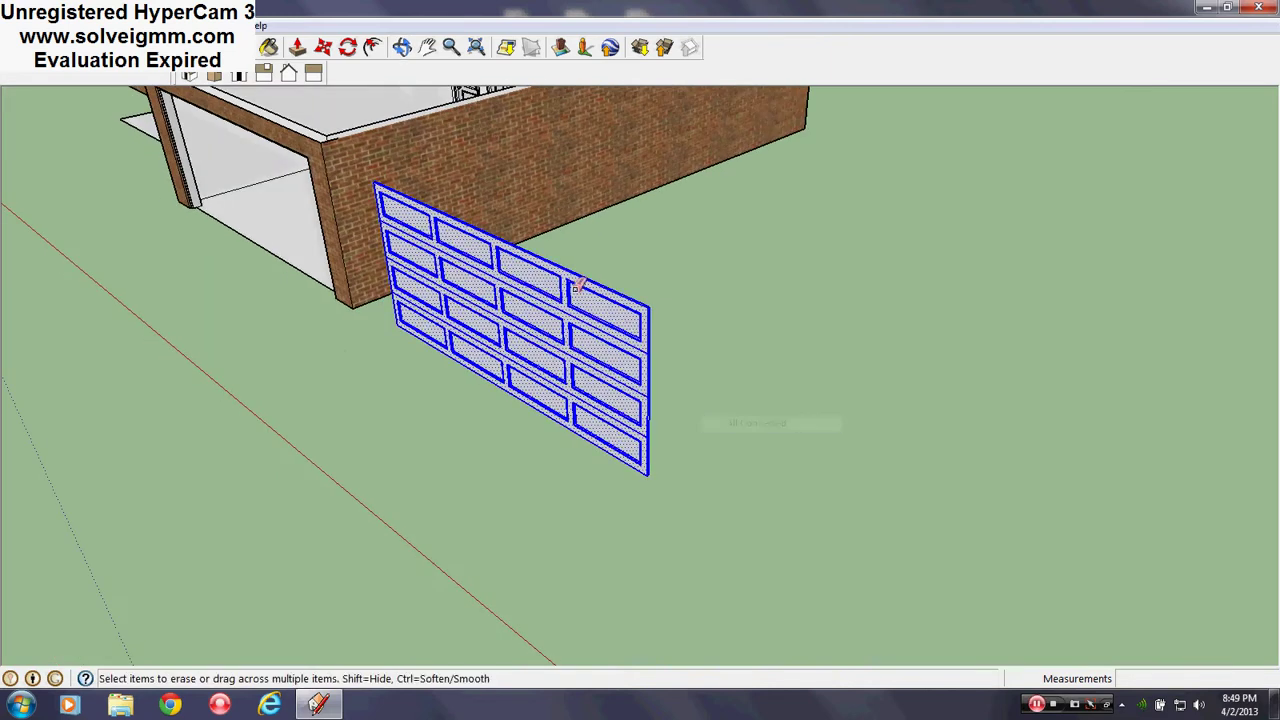
scroll(654, 354, up, 4)
middle_drag(654, 354, 480, 58)
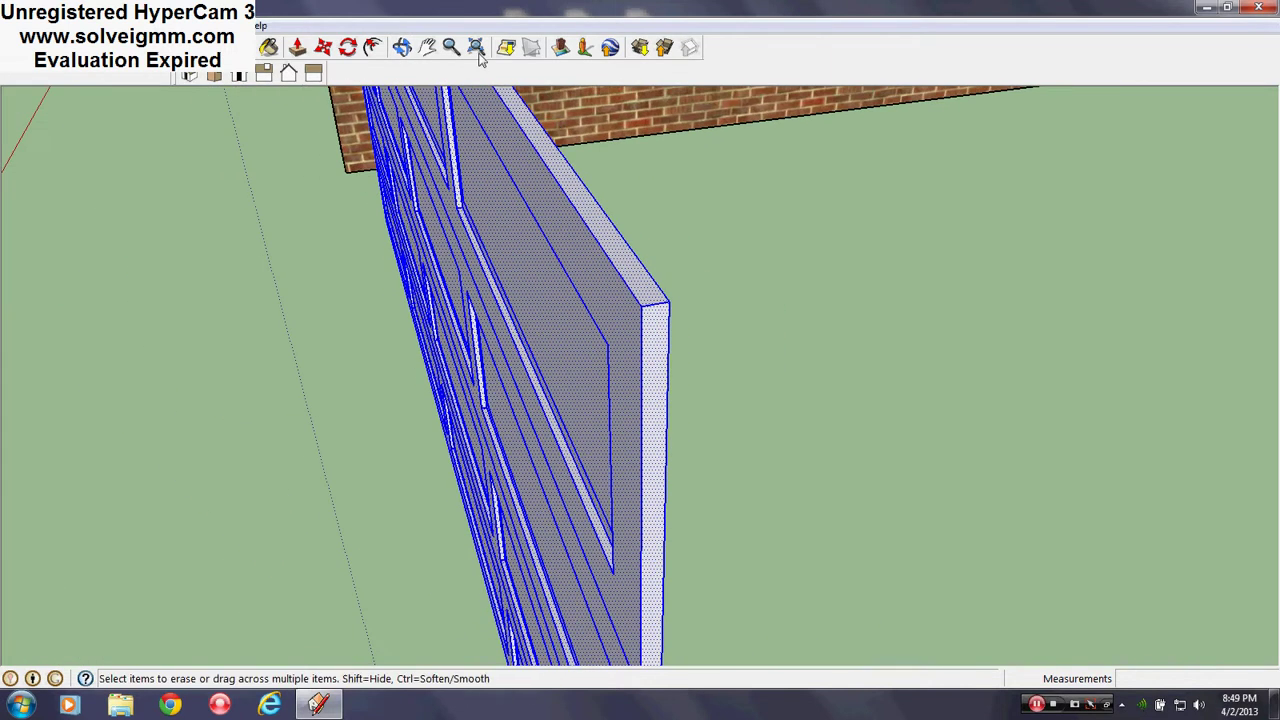
click(320, 52)
scroll(648, 300, up, 1)
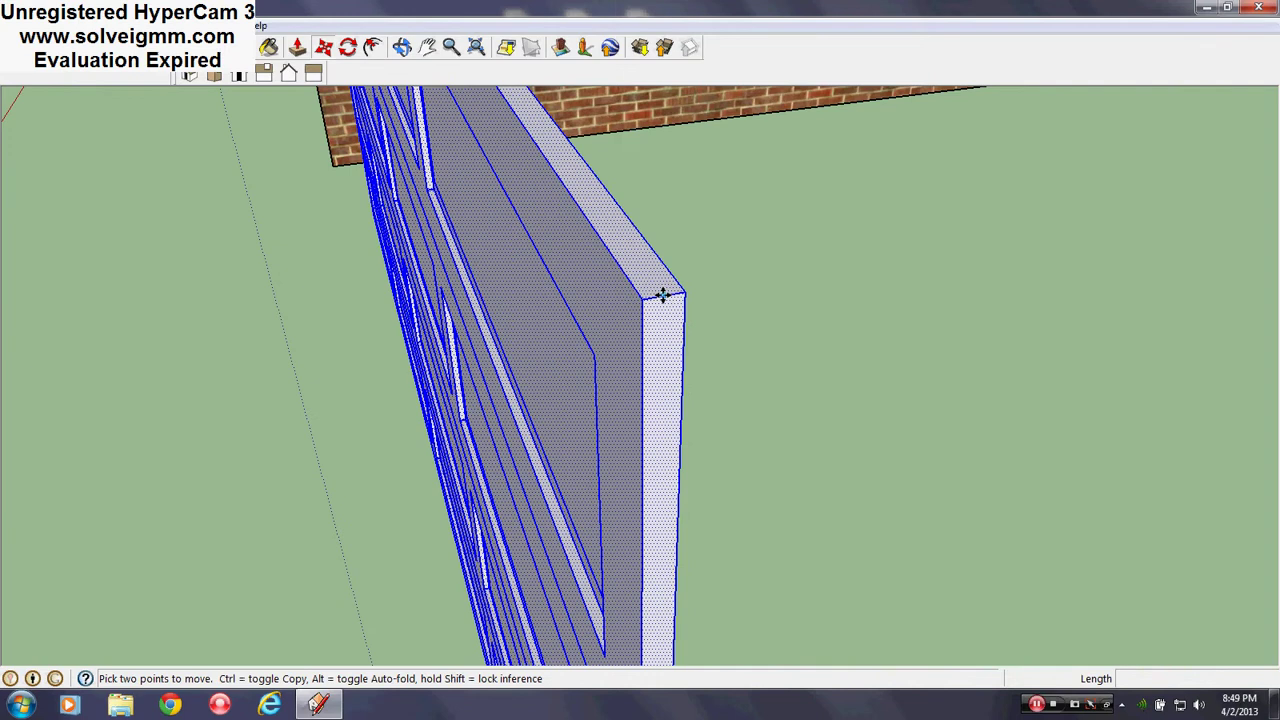
click(662, 296)
middle_drag(591, 323, 808, 449)
scroll(808, 449, down, 4)
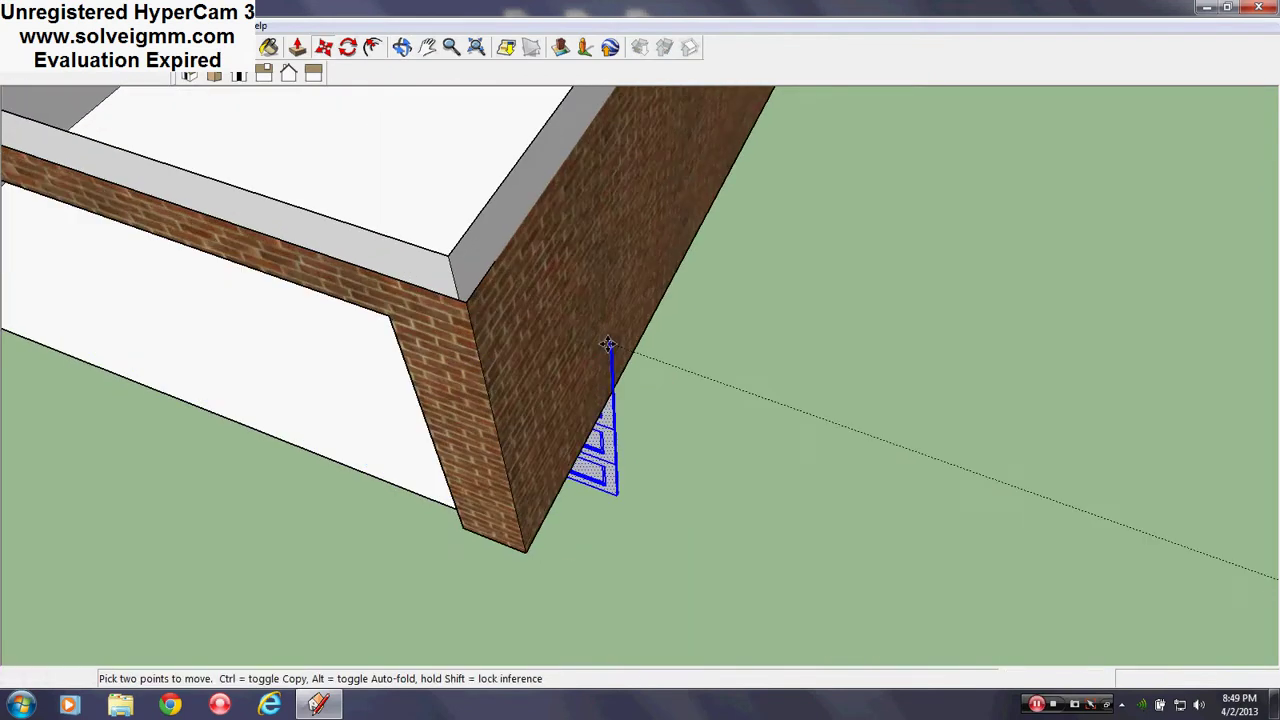
middle_drag(608, 344, 794, 500)
middle_drag(560, 450, 429, 494)
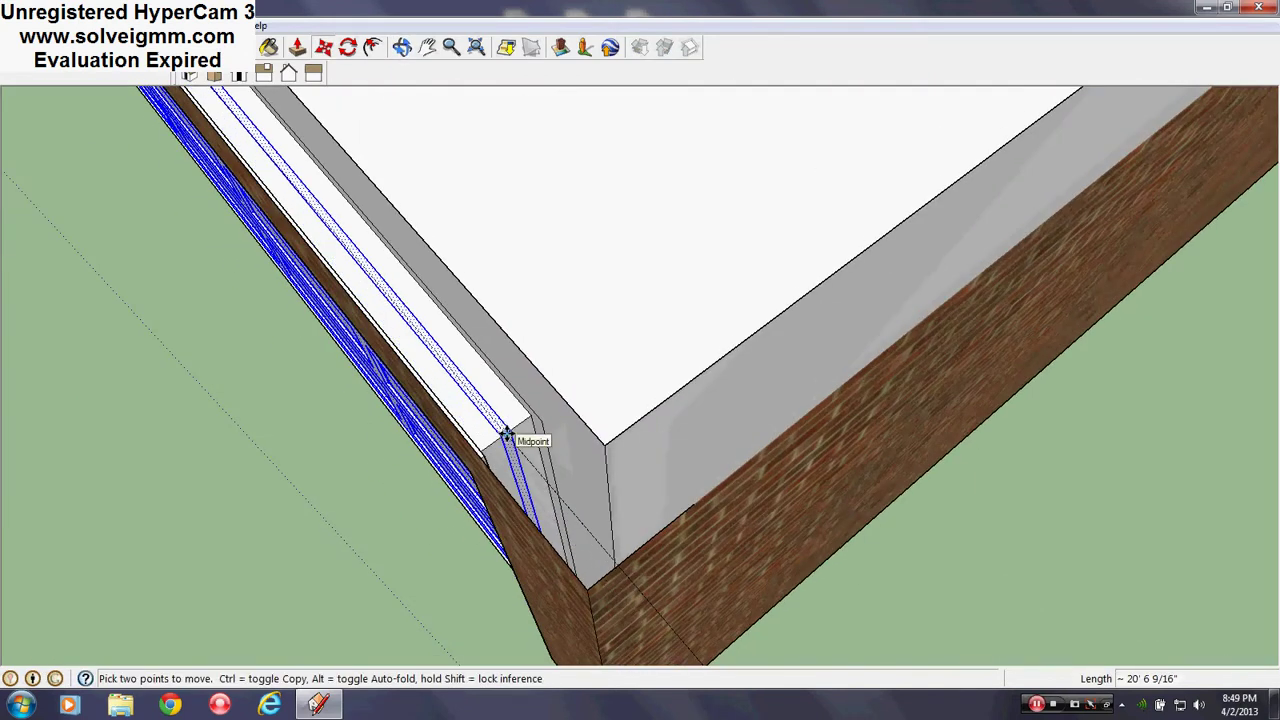
scroll(507, 437, up, 5)
click(507, 437)
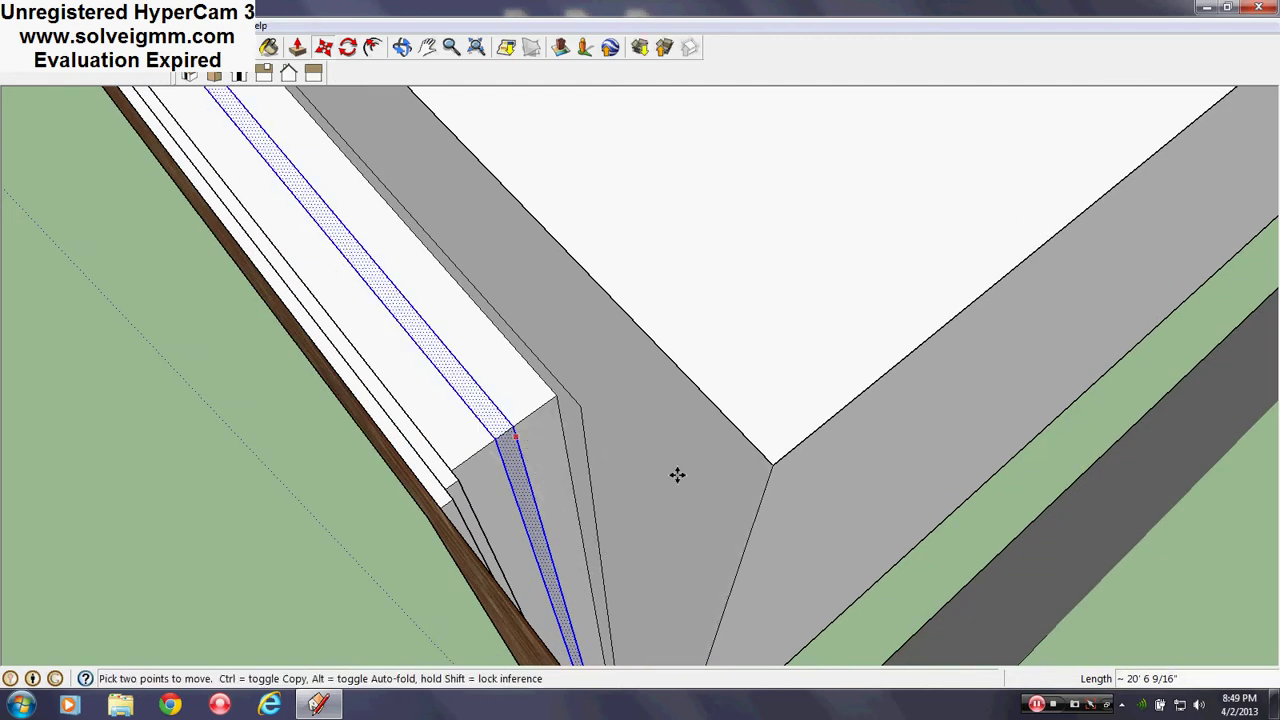
- Deselect the door and examine how it fits the garage opening from inside, outside and below
middle_drag(677, 475, 573, 298)
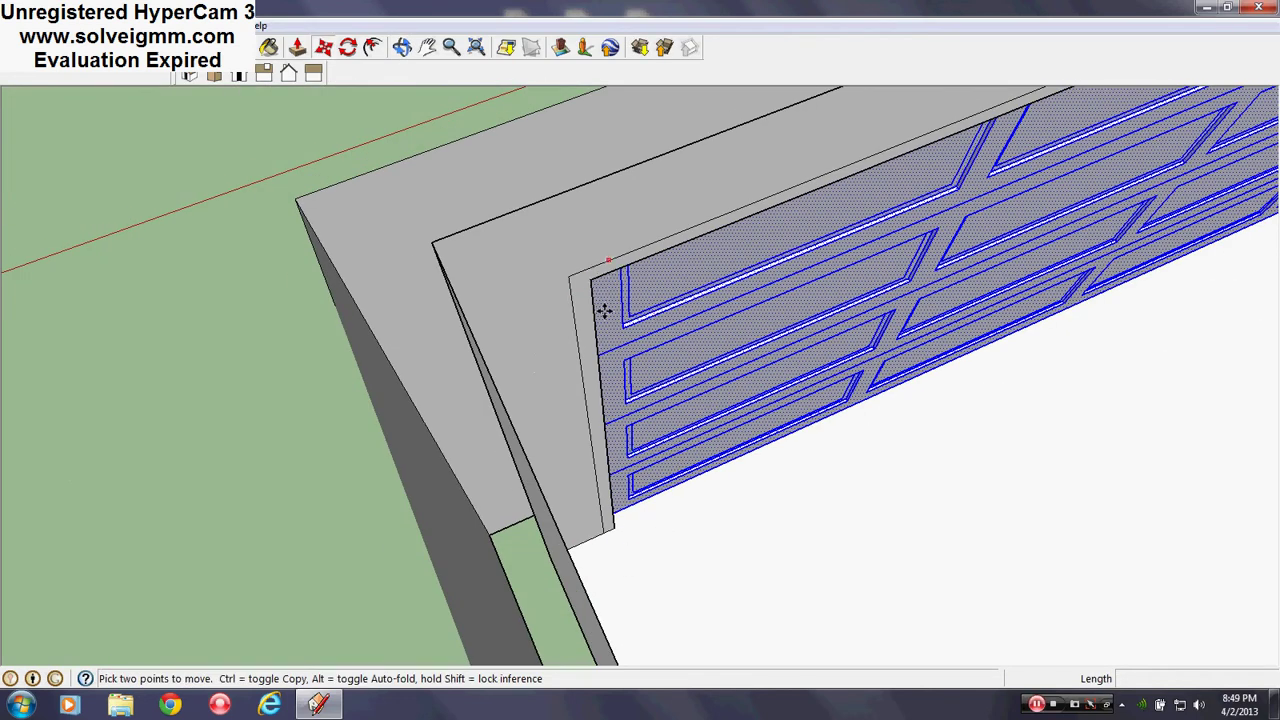
scroll(604, 311, down, 5)
middle_drag(609, 334, 492, 410)
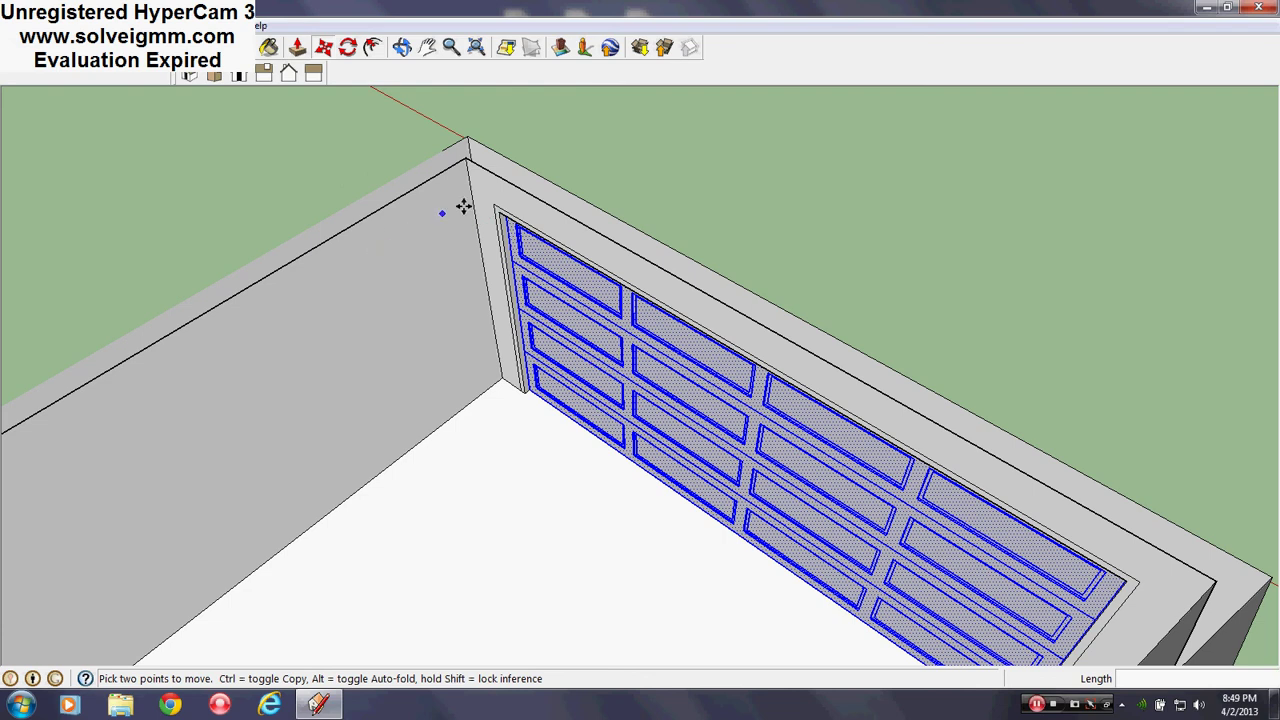
middle_drag(648, 415, 771, 371)
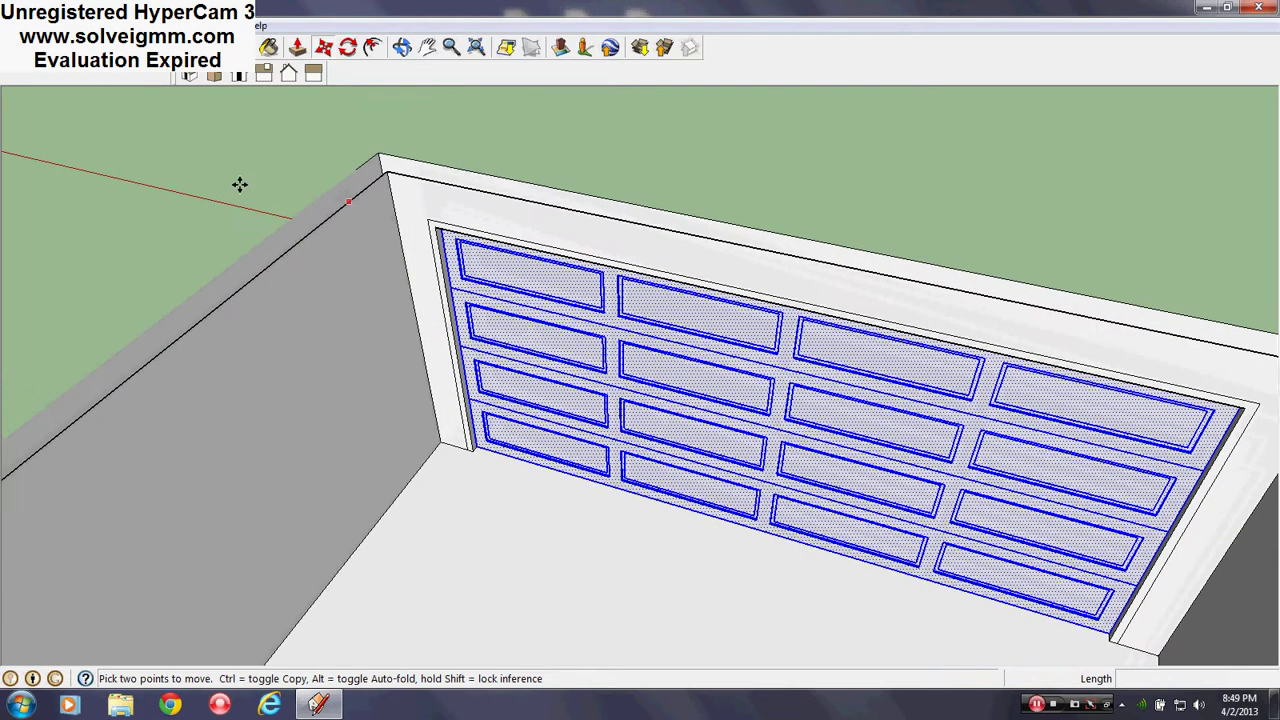
key(ctrl+t)
key(space)
scroll(466, 386, up, 6)
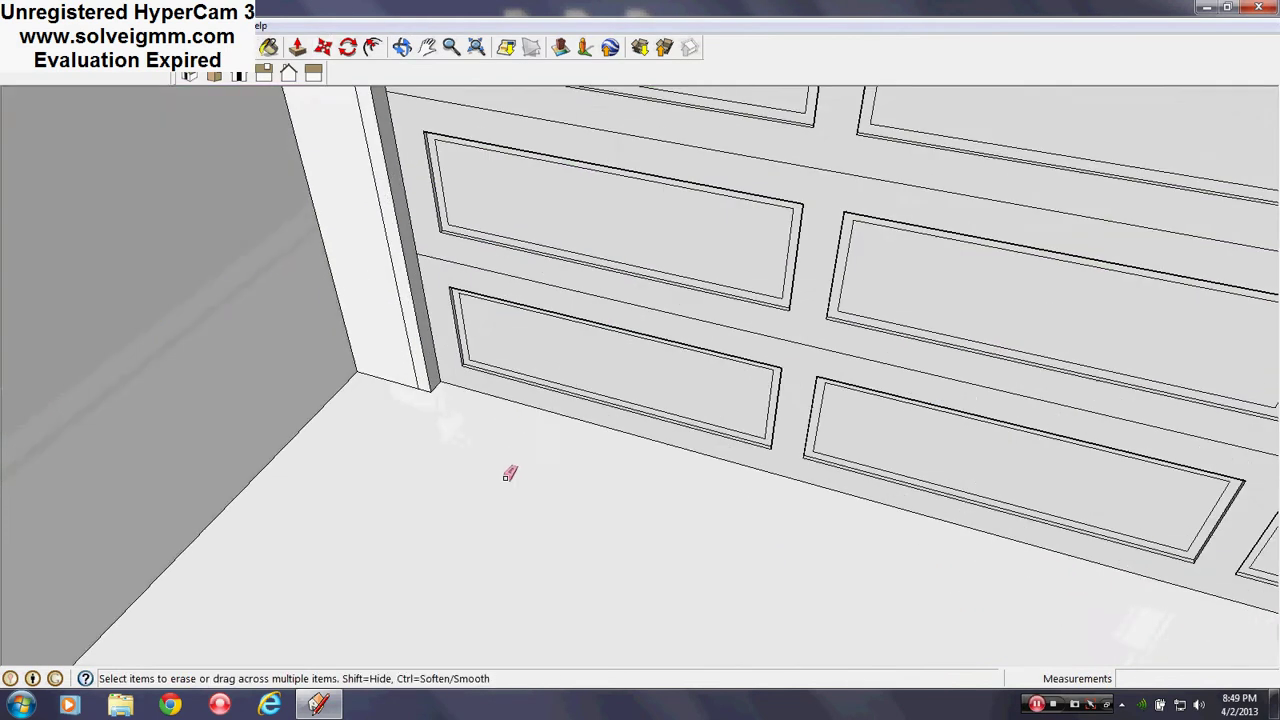
mouse_move(417, 374)
middle_down()
mouse_move(907, 61)
mouse_move(694, 234)
middle_up()
key(e)
scroll(643, 277, up, 1)
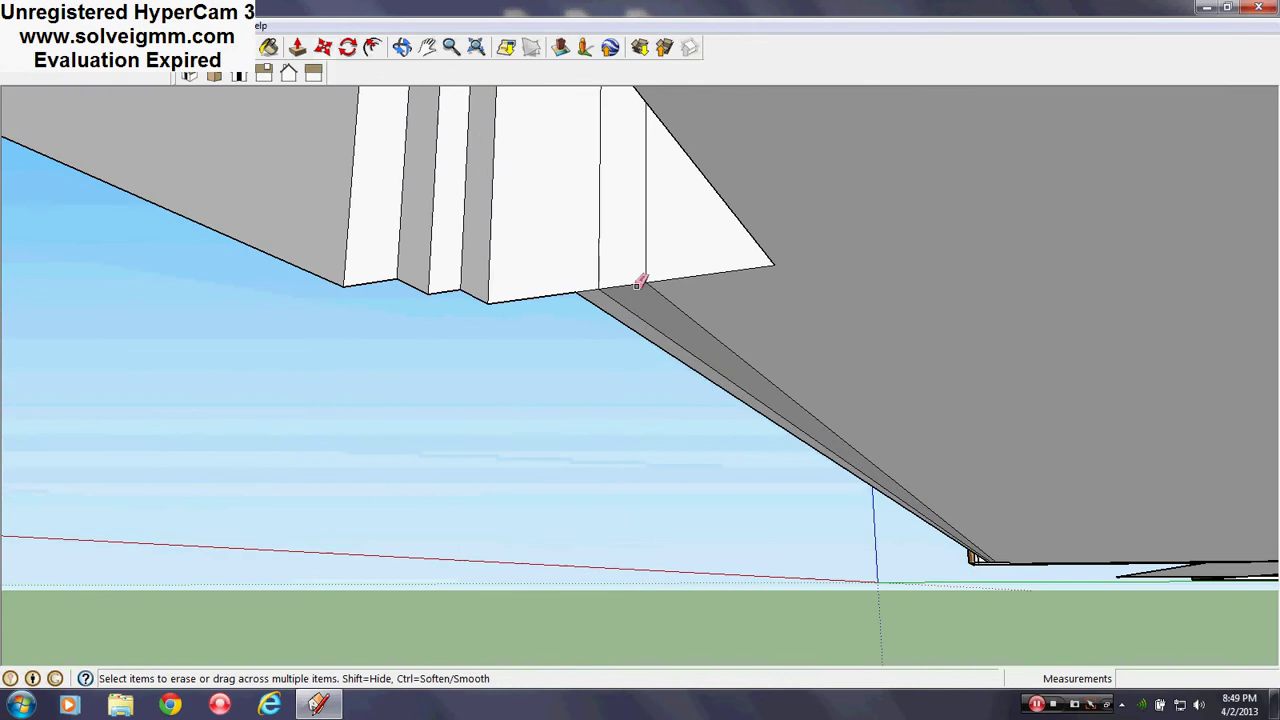
scroll(619, 307, up, 1)
mouse_move(631, 286)
middle_down()
mouse_move(980, 294)
mouse_move(1007, 313)
middle_up()
mouse_move(184, 510)
middle_down()
mouse_move(214, 451)
mouse_move(205, 458)
middle_up()
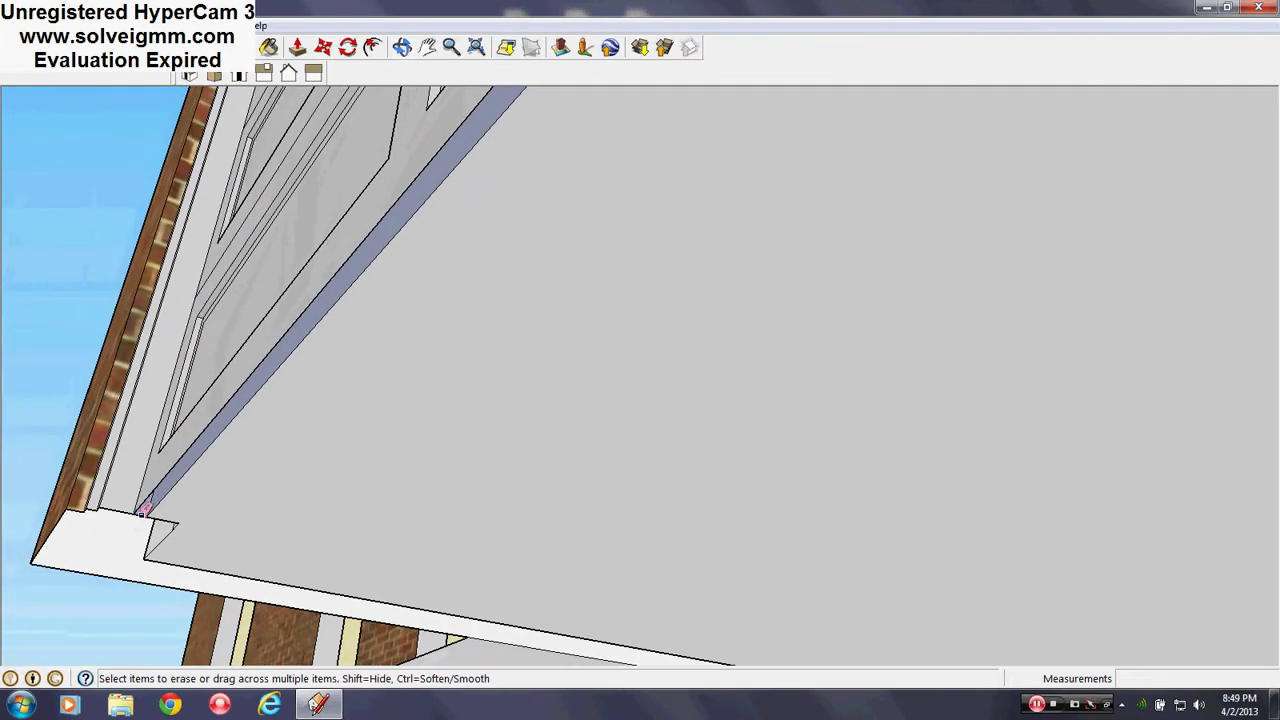
scroll(150, 470, up, 3)
scroll(280, 594, down, 10)
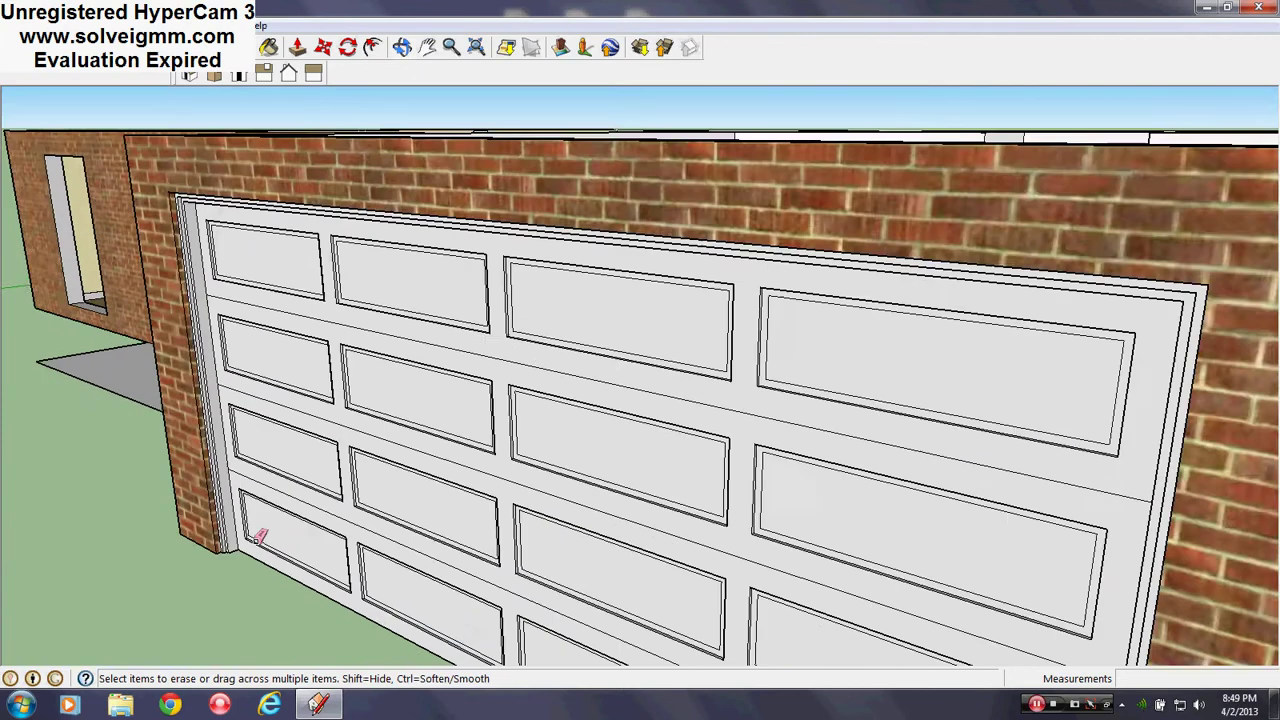
middle_drag(257, 523, 243, 278)
scroll(243, 278, up, 10)
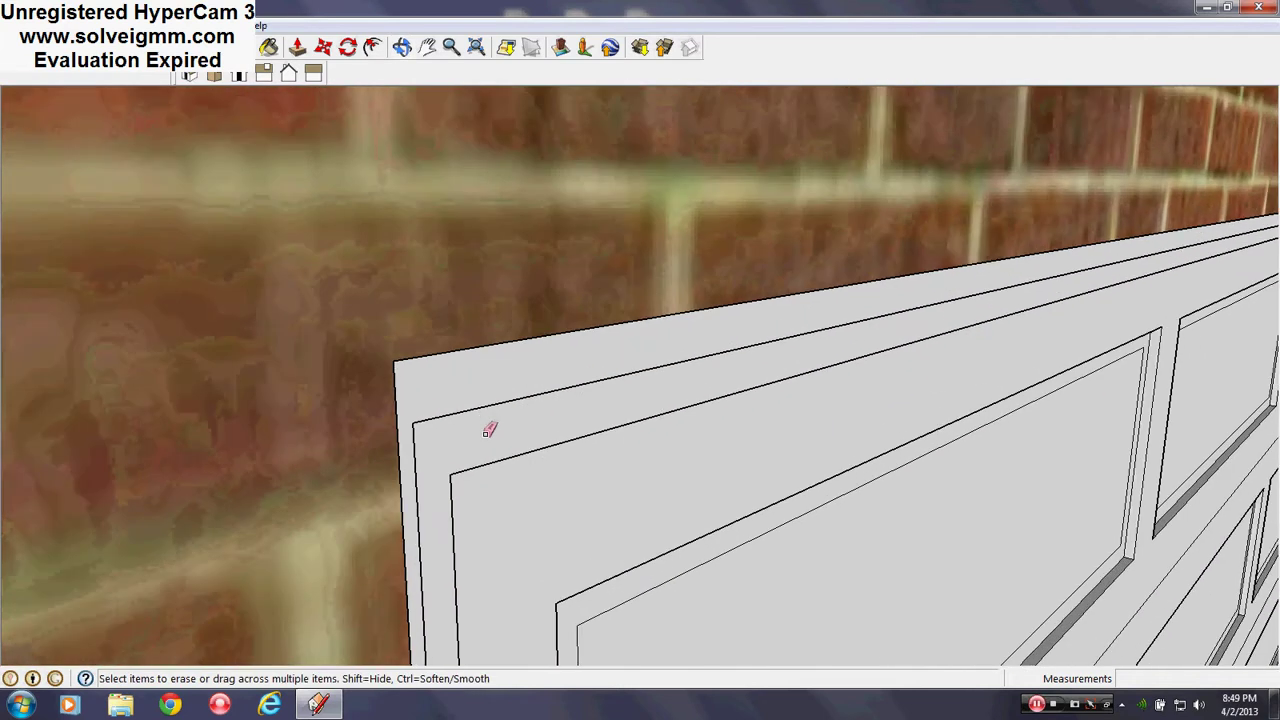
mouse_move(489, 430)
middle_down()
mouse_move(766, 514)
mouse_move(734, 423)
middle_up()
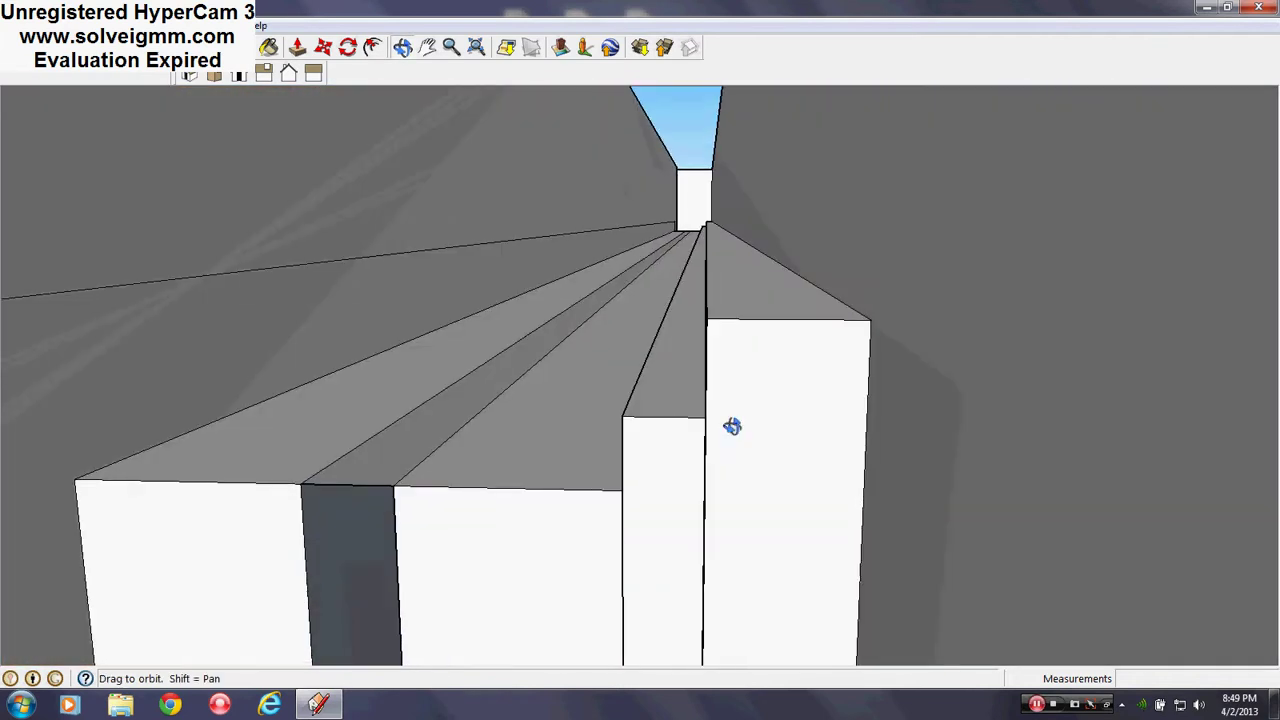
scroll(691, 206, up, 6)
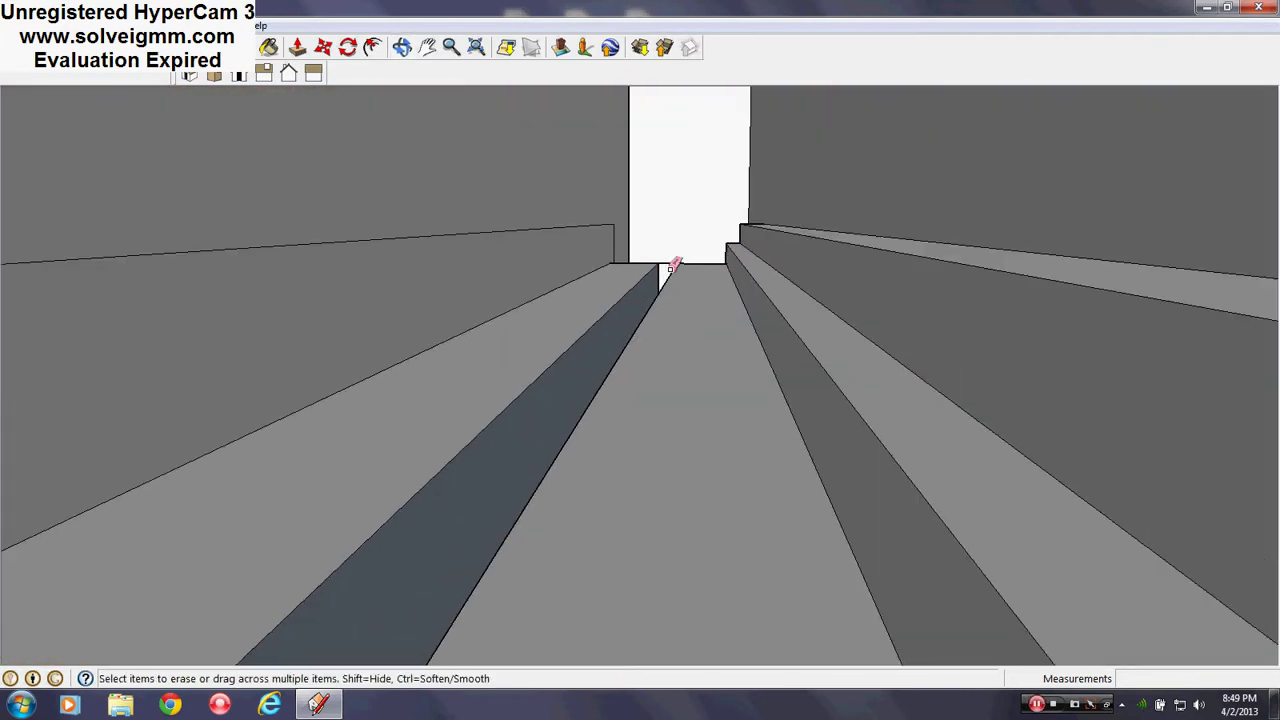
- Draw a rectangular outline on the garage floor behind the door with lines 7' inward, 16' 2" across and back to the opposite jamb
mouse_move(674, 256)
middle_down()
mouse_move(686, 220)
mouse_move(476, 501)
mouse_move(643, 434)
mouse_move(641, 525)
middle_up()
scroll(641, 525, down, 3)
scroll(292, 440, up, 4)
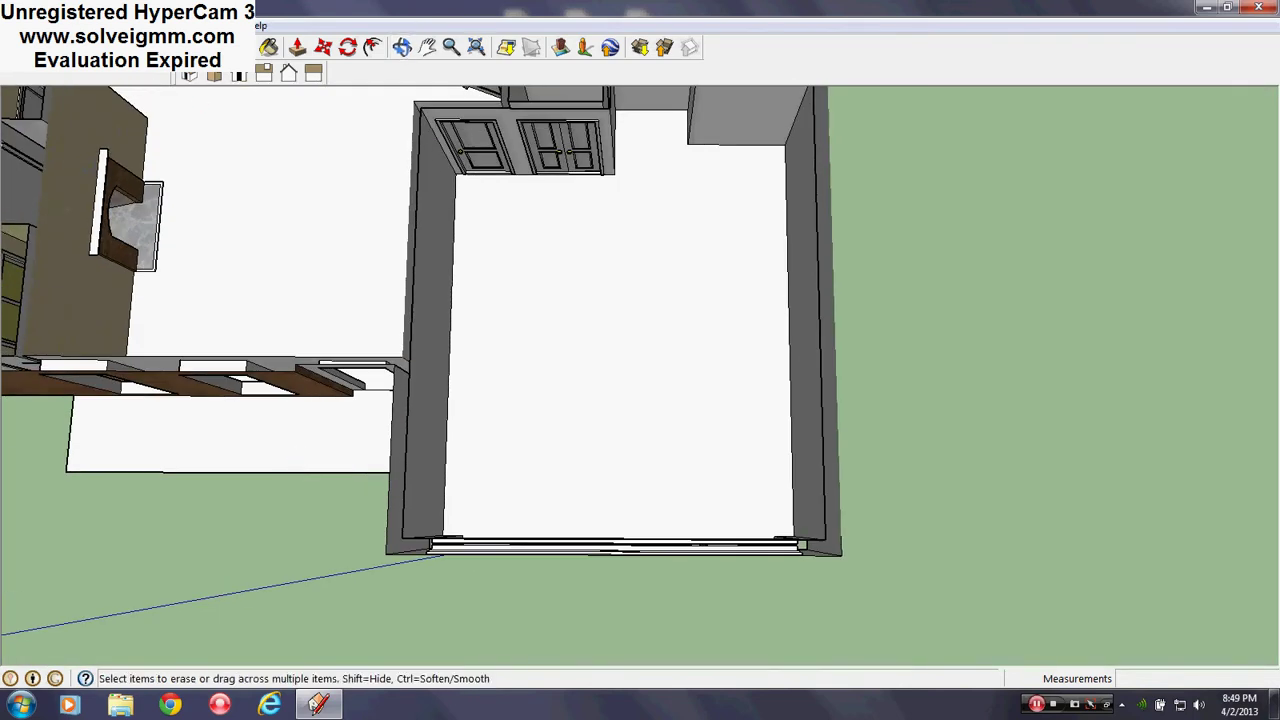
key(l)
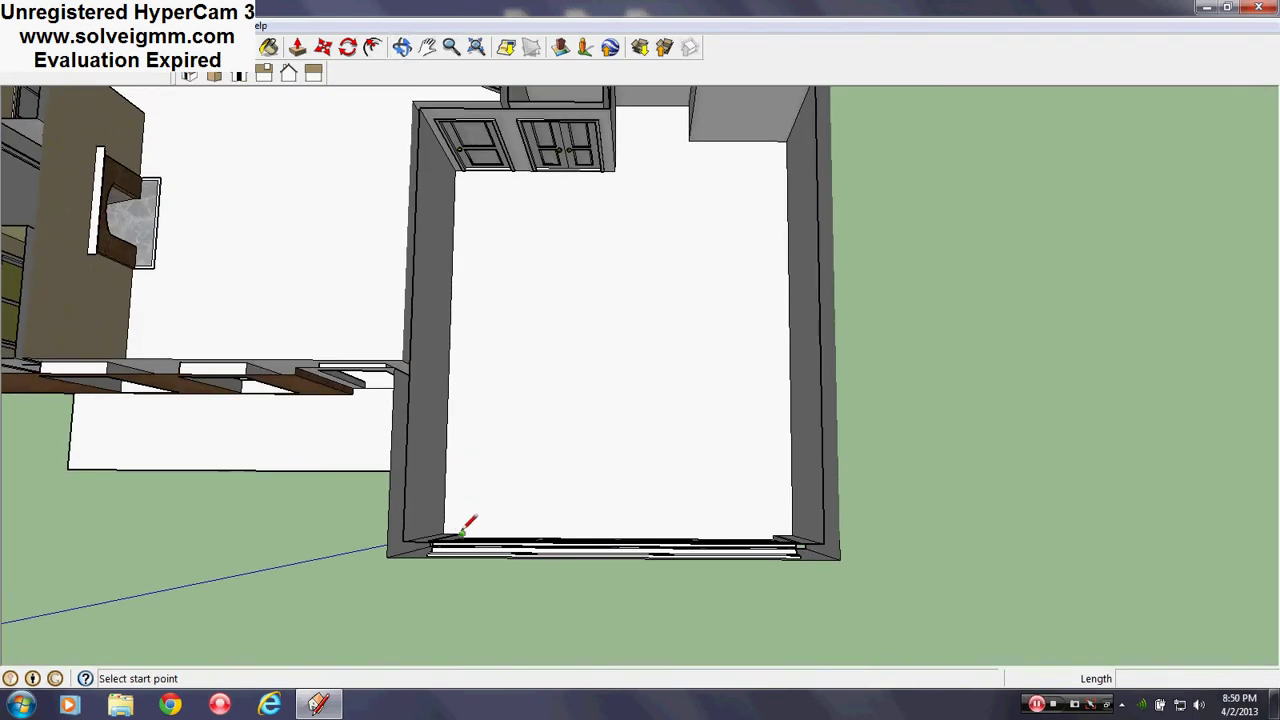
click(462, 533)
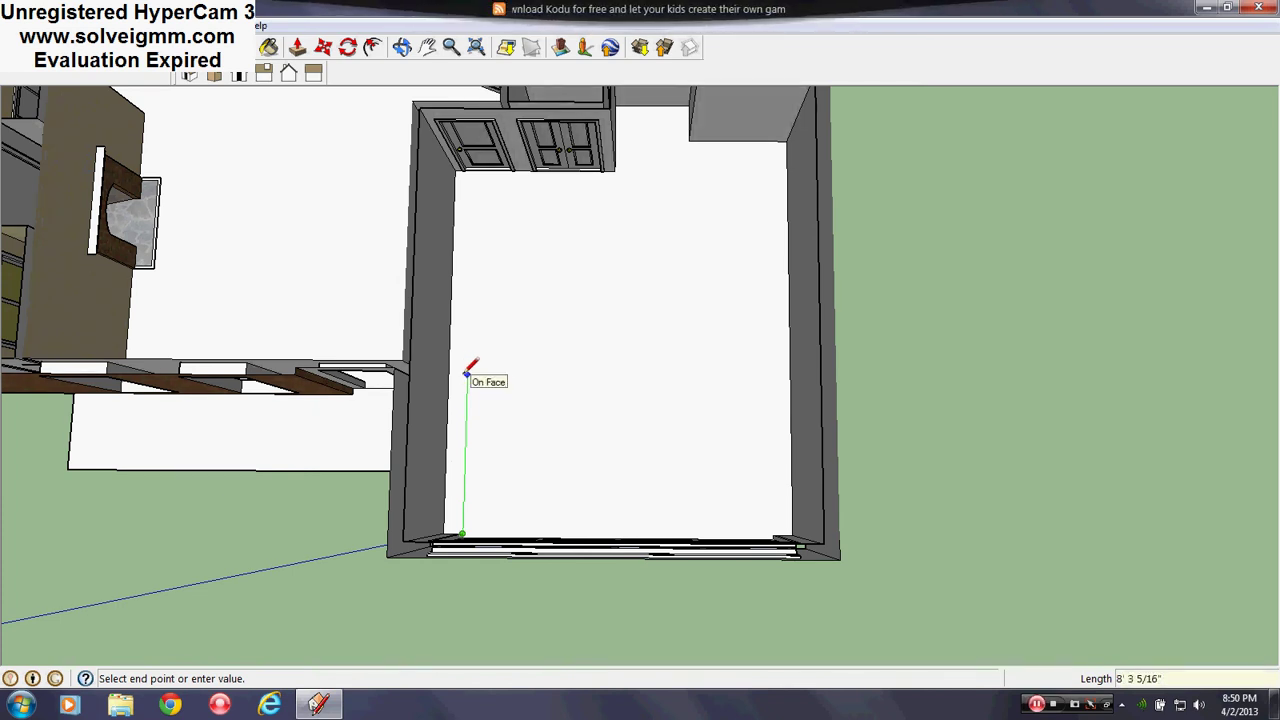
text(7')
key(Return)
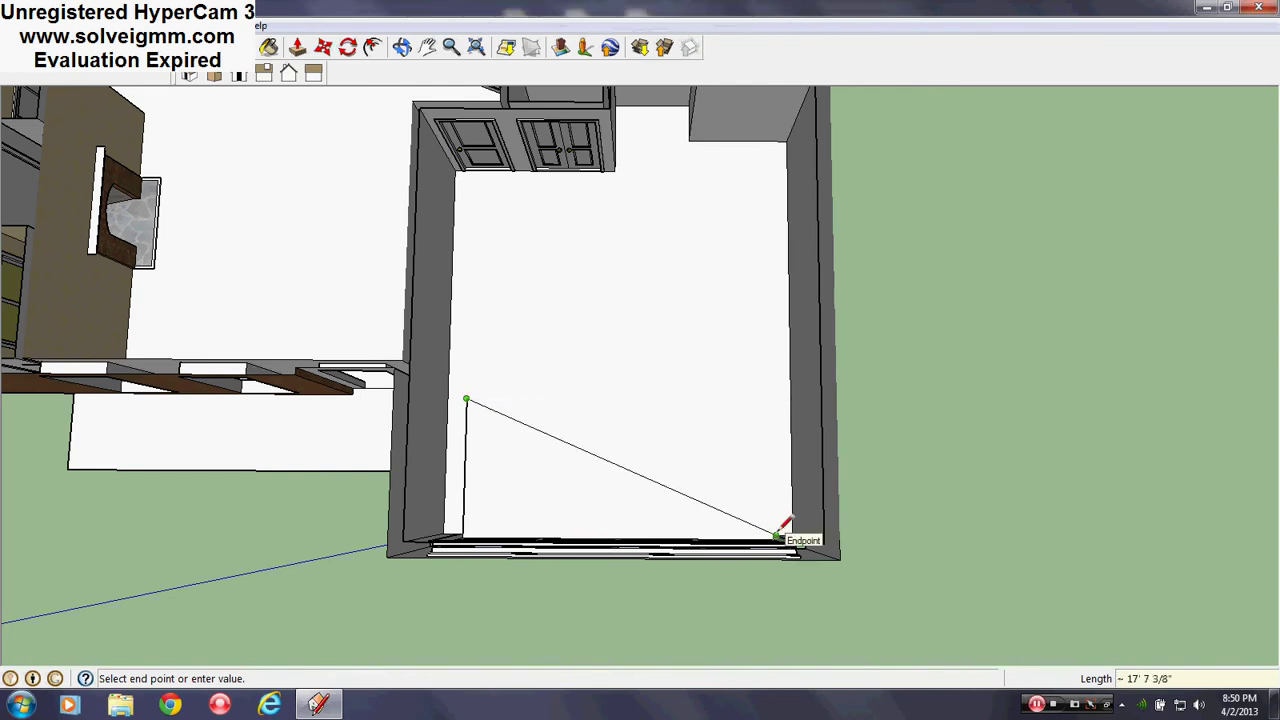
click(774, 400)
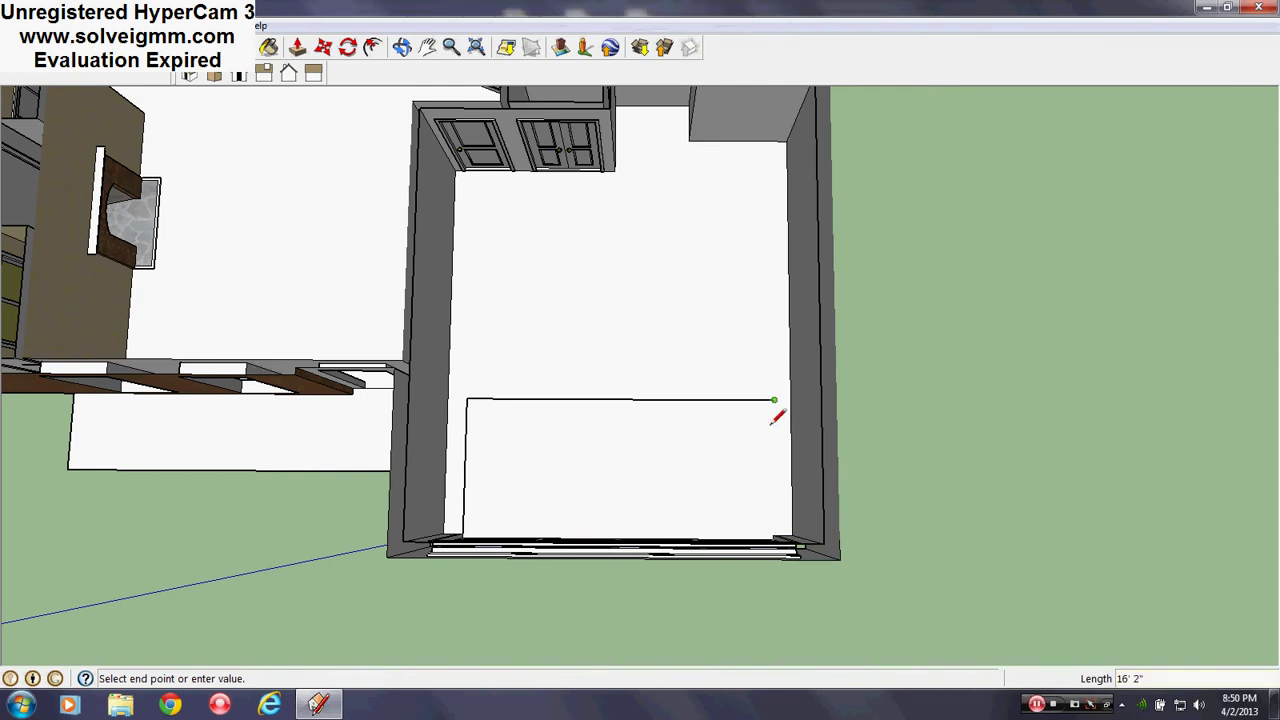
click(776, 537)
- Display the house in a top view with parallel projection, framed on the rectangle drawn in the garage
scroll(586, 463, down, 4)
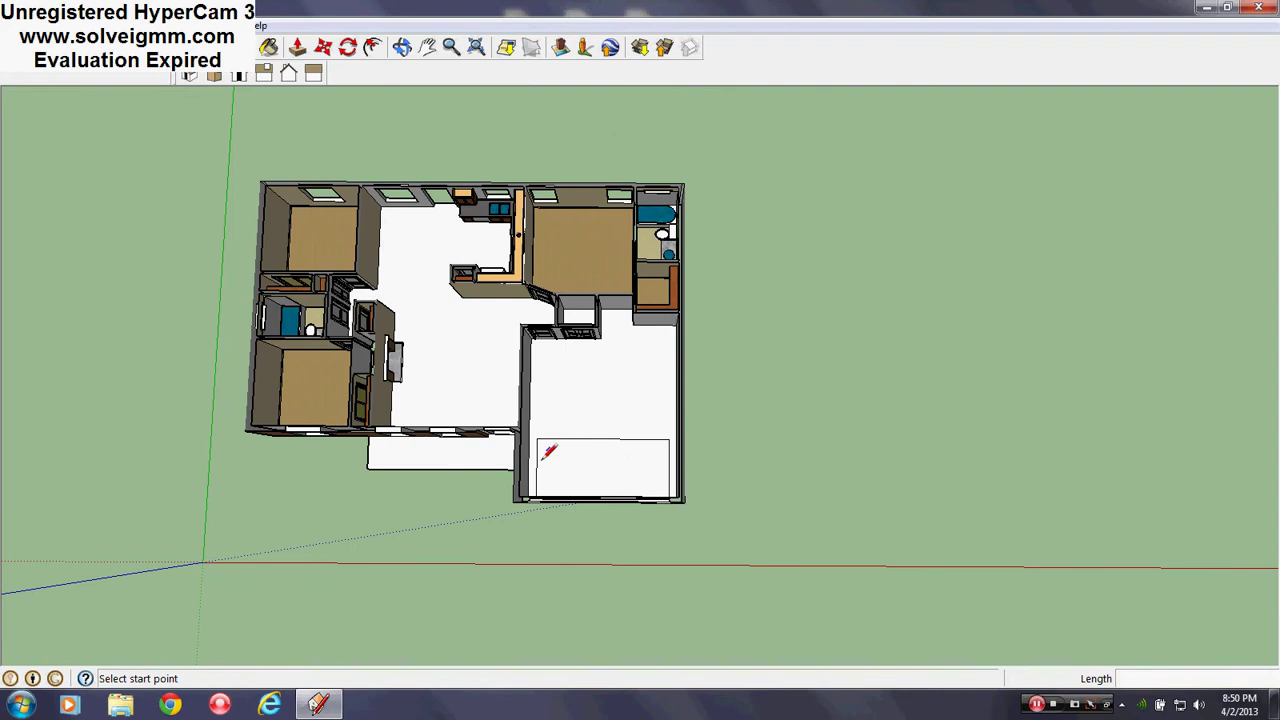
scroll(540, 452, up, 3)
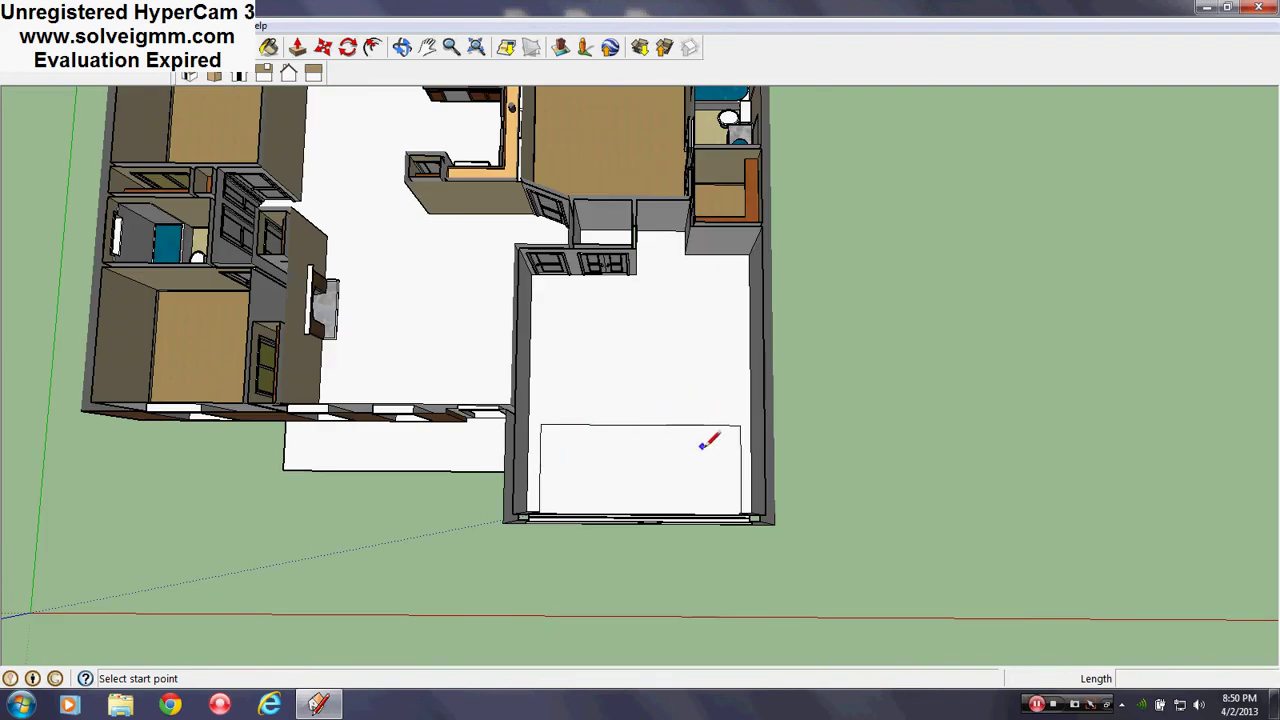
scroll(703, 444, up, 3)
middle_drag(703, 444, 713, 501)
scroll(713, 501, down, 3)
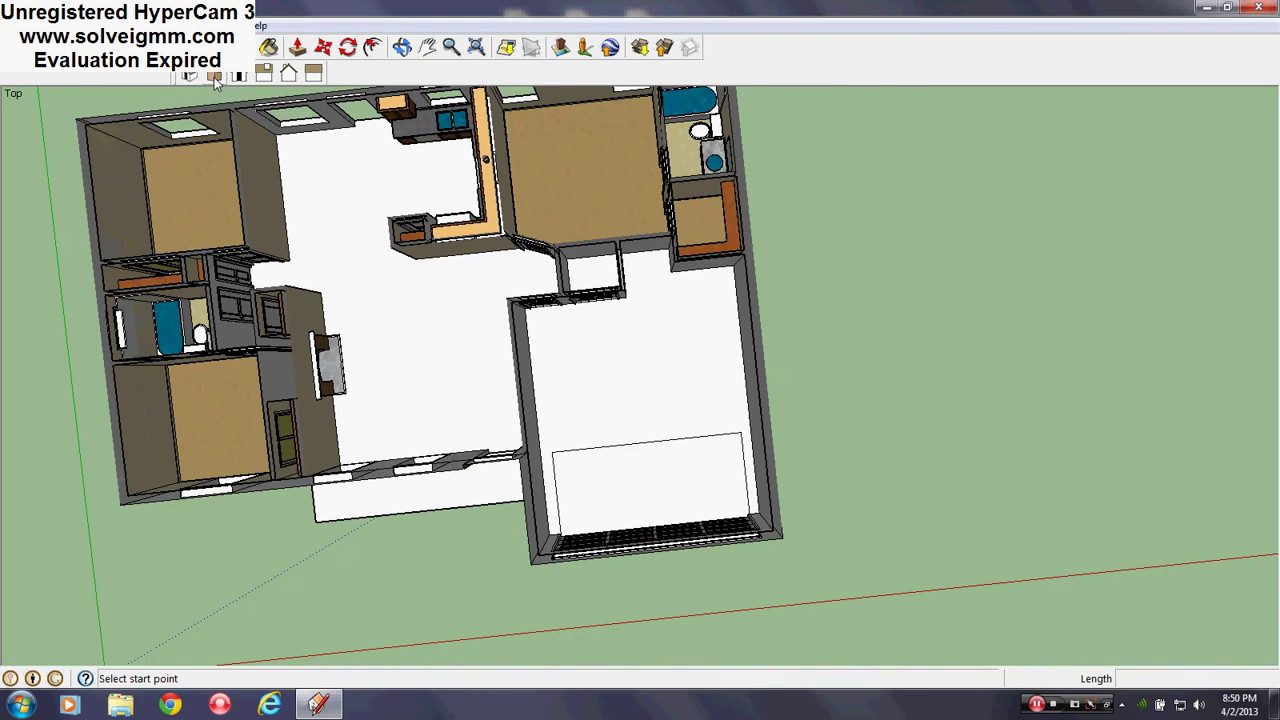
click(214, 77)
click(100, 25)
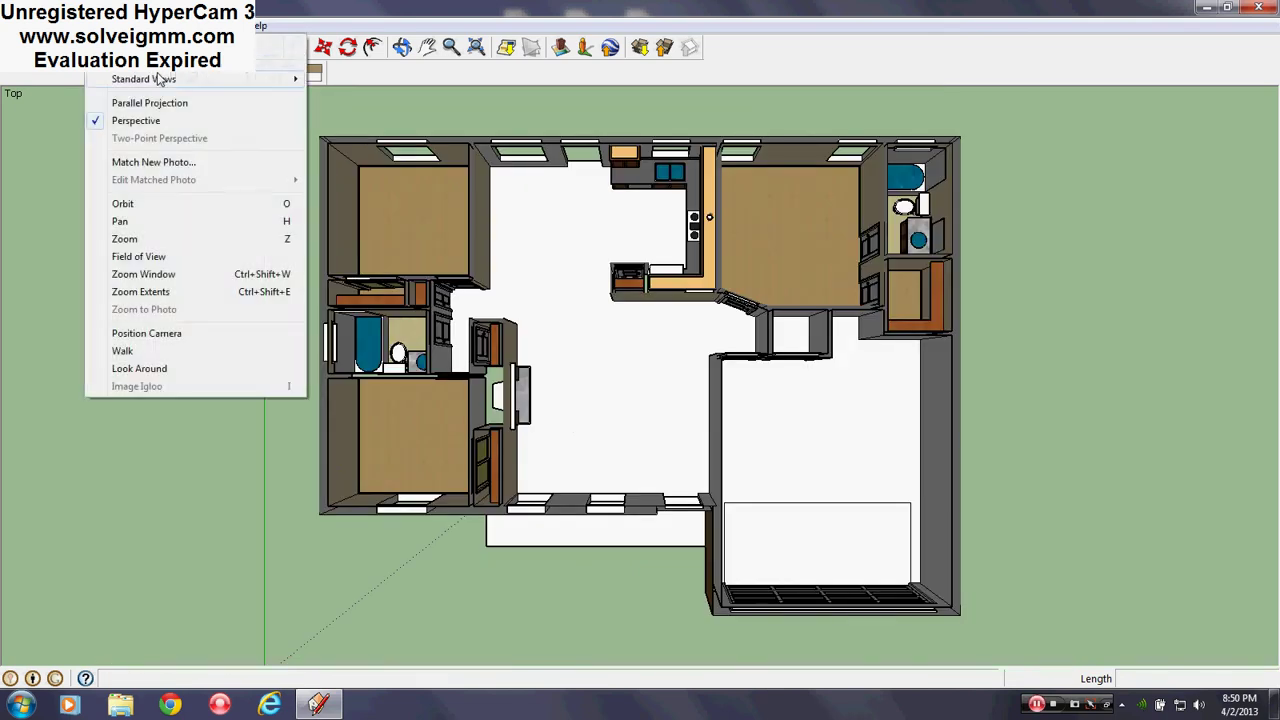
click(143, 103)
scroll(384, 310, down, 2)
scroll(705, 480, up, 5)
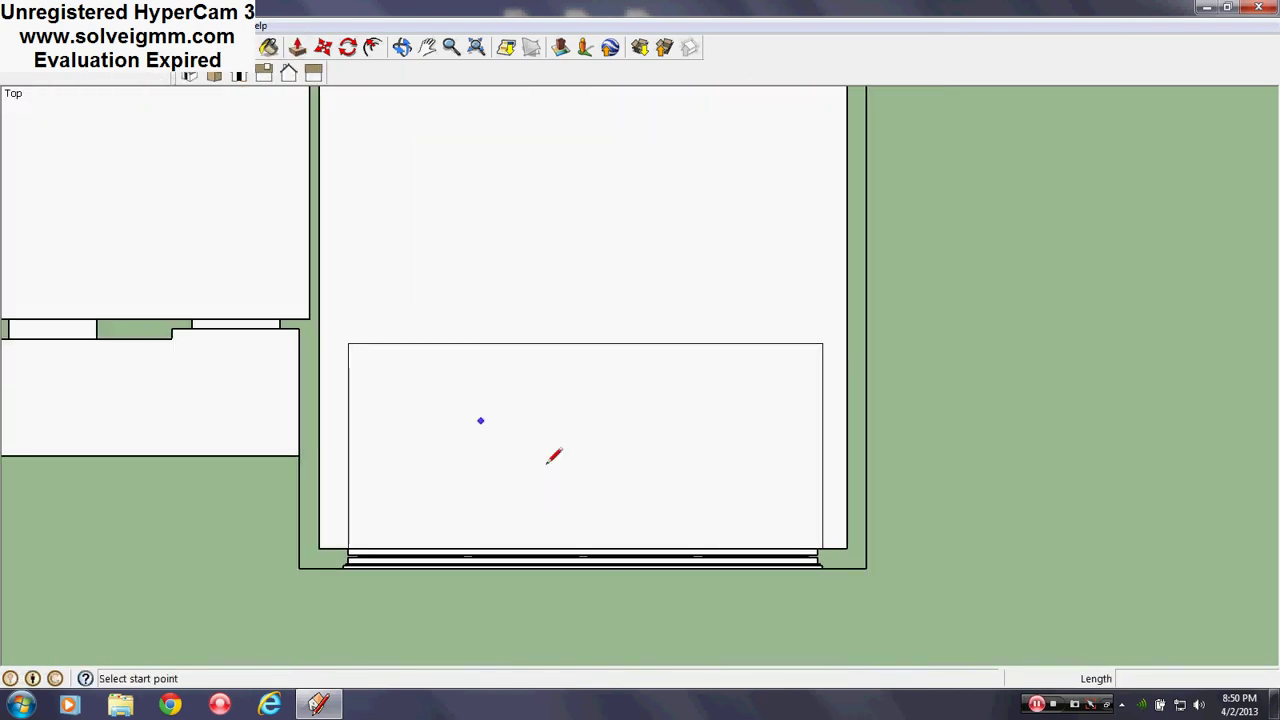
- Switch the view back to perspective and frame the upper corner of the garage door from inside the garage
scroll(655, 490, down, 4)
scroll(727, 487, up, 1)
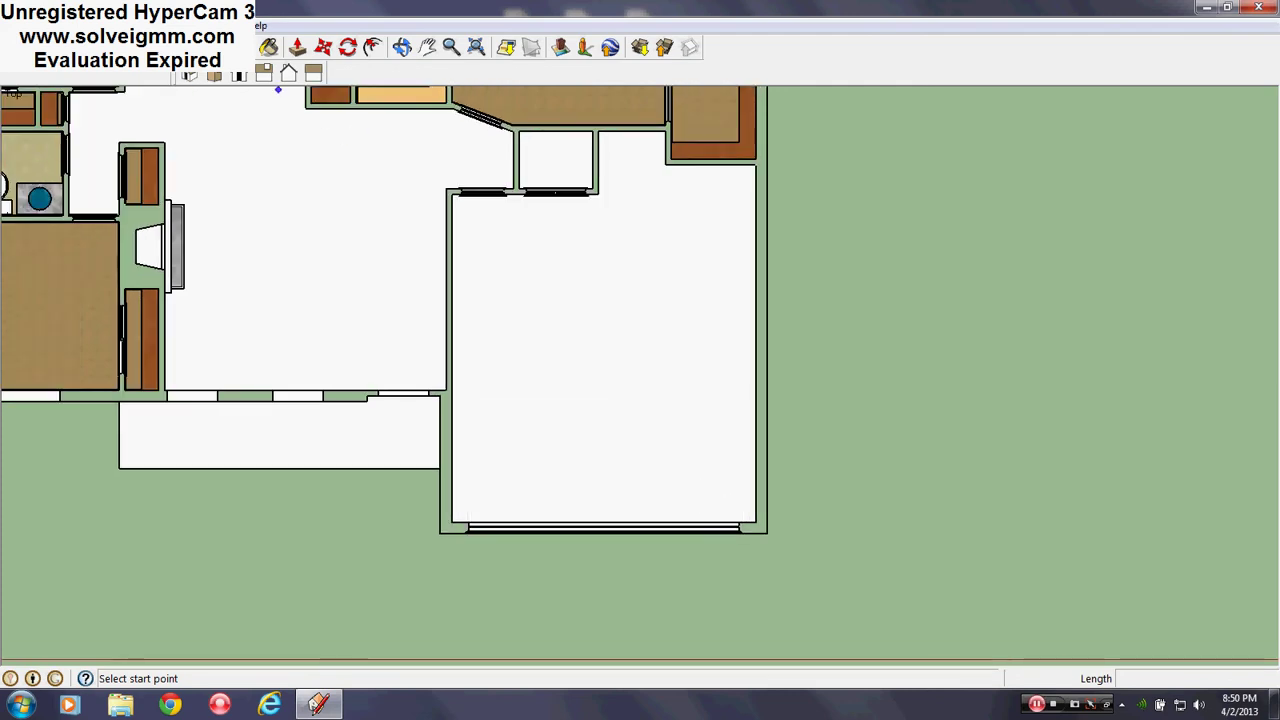
click(108, 26)
click(136, 121)
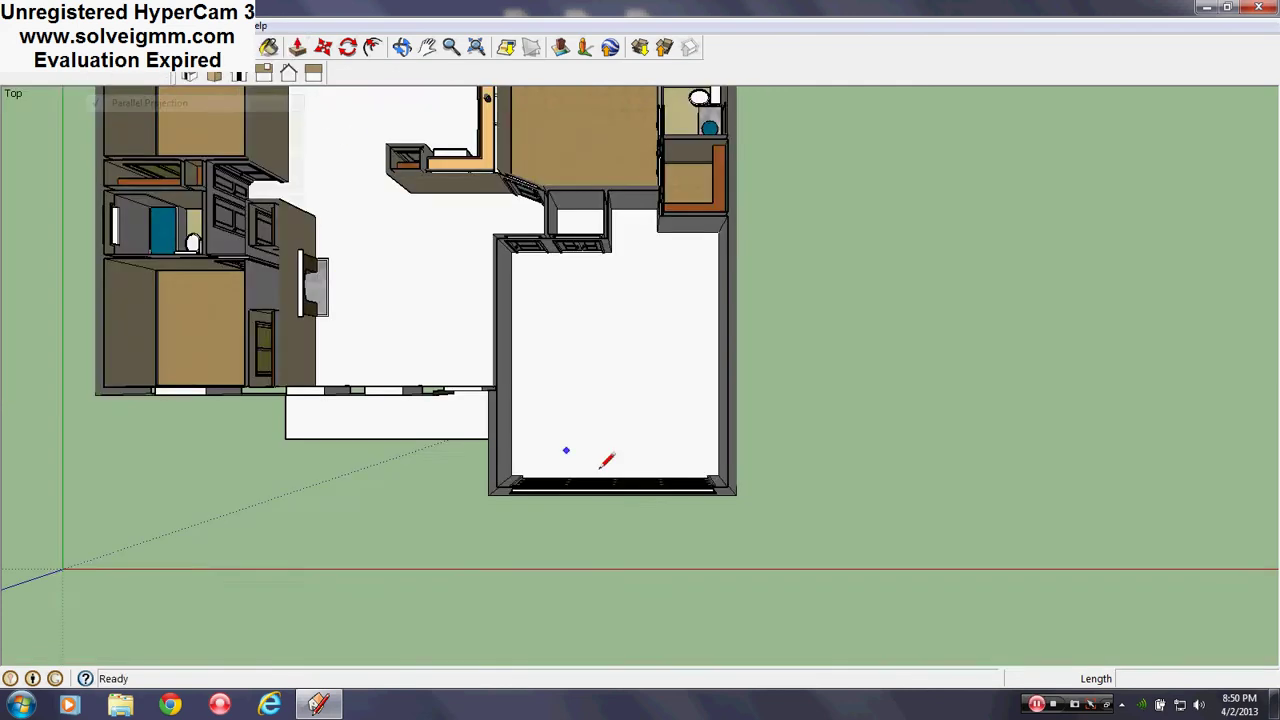
mouse_move(600, 466)
middle_down()
mouse_move(172, 275)
mouse_move(60, 268)
middle_up()
scroll(586, 277, up, 3)
mouse_move(900, 320)
middle_down()
mouse_move(643, 377)
mouse_move(888, 469)
mouse_move(434, 394)
mouse_move(450, 408)
middle_up()
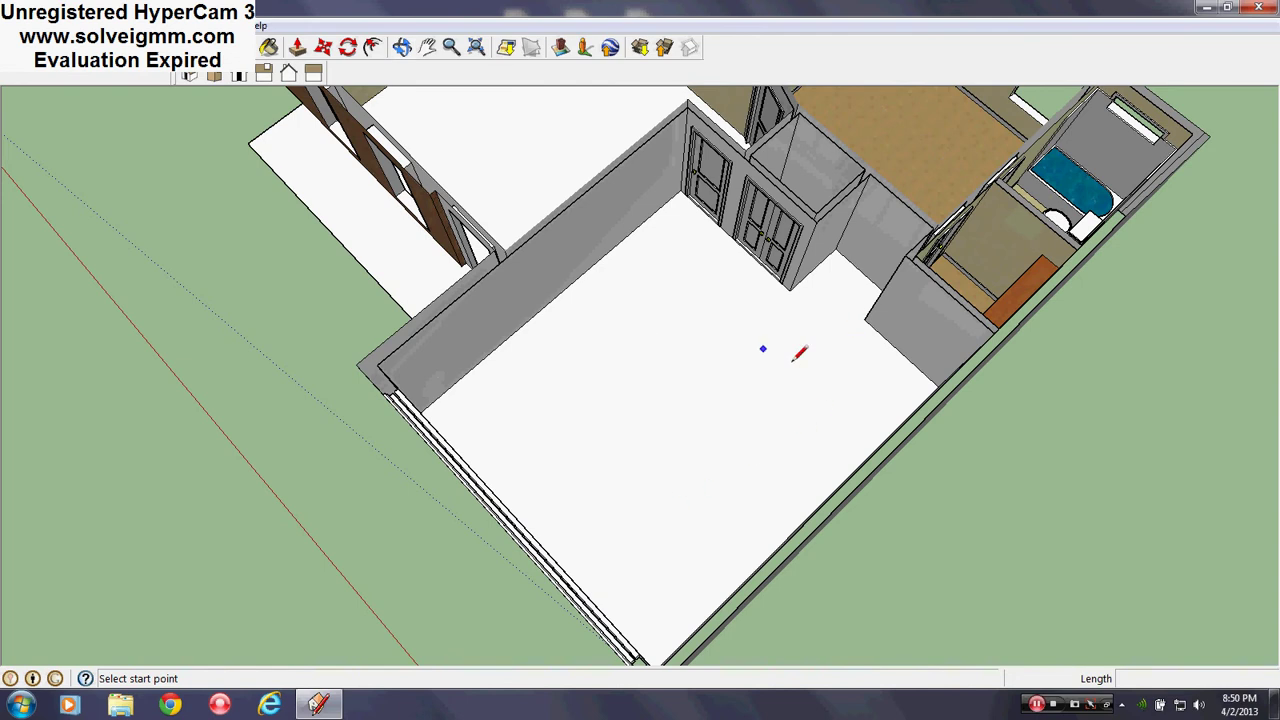
middle_drag(800, 352, 663, 394)
mouse_move(839, 431)
middle_down()
mouse_move(331, 389)
mouse_move(824, 405)
mouse_move(594, 346)
middle_up()
mouse_move(662, 380)
middle_down()
mouse_move(771, 403)
mouse_move(537, 366)
middle_up()
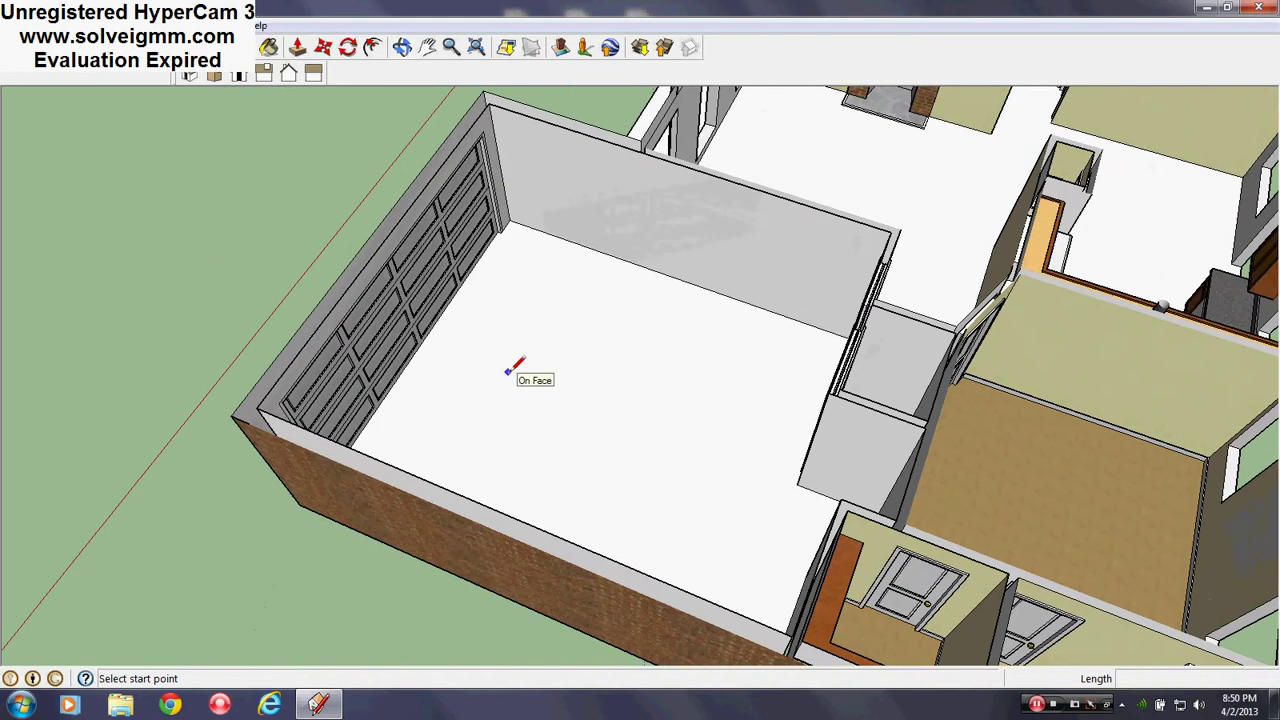
scroll(466, 170, up, 5)
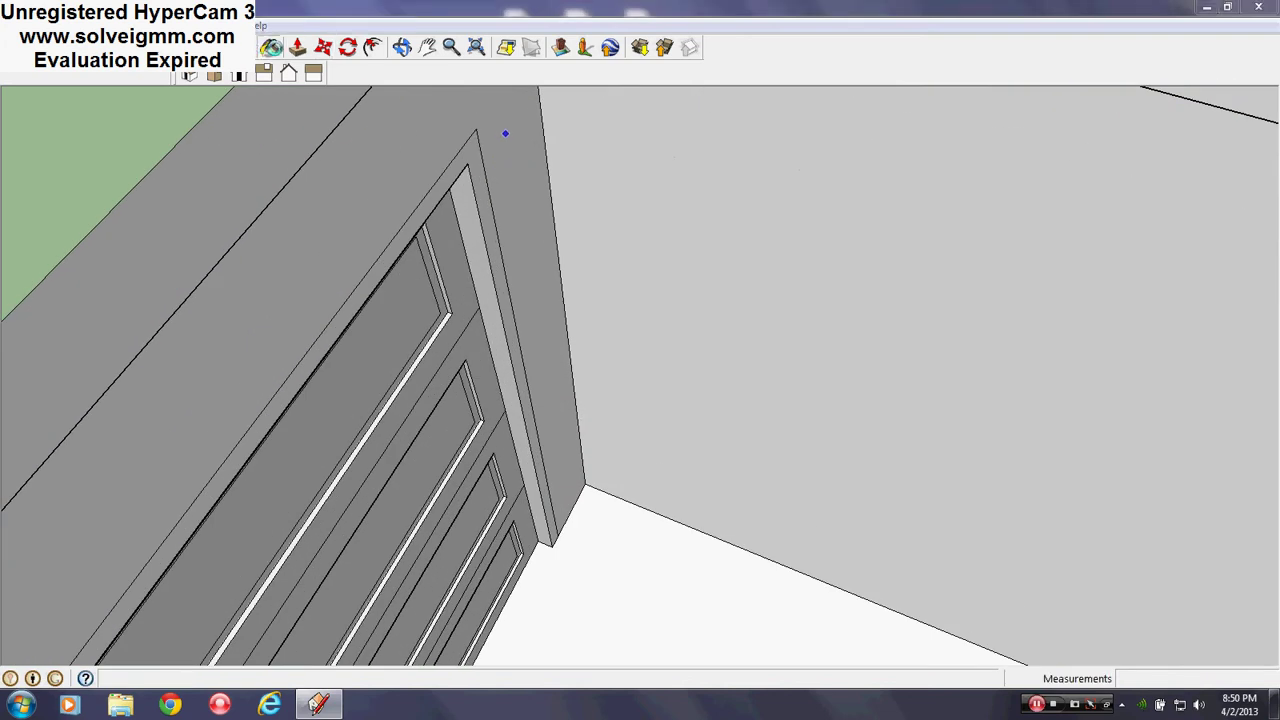
key(b)
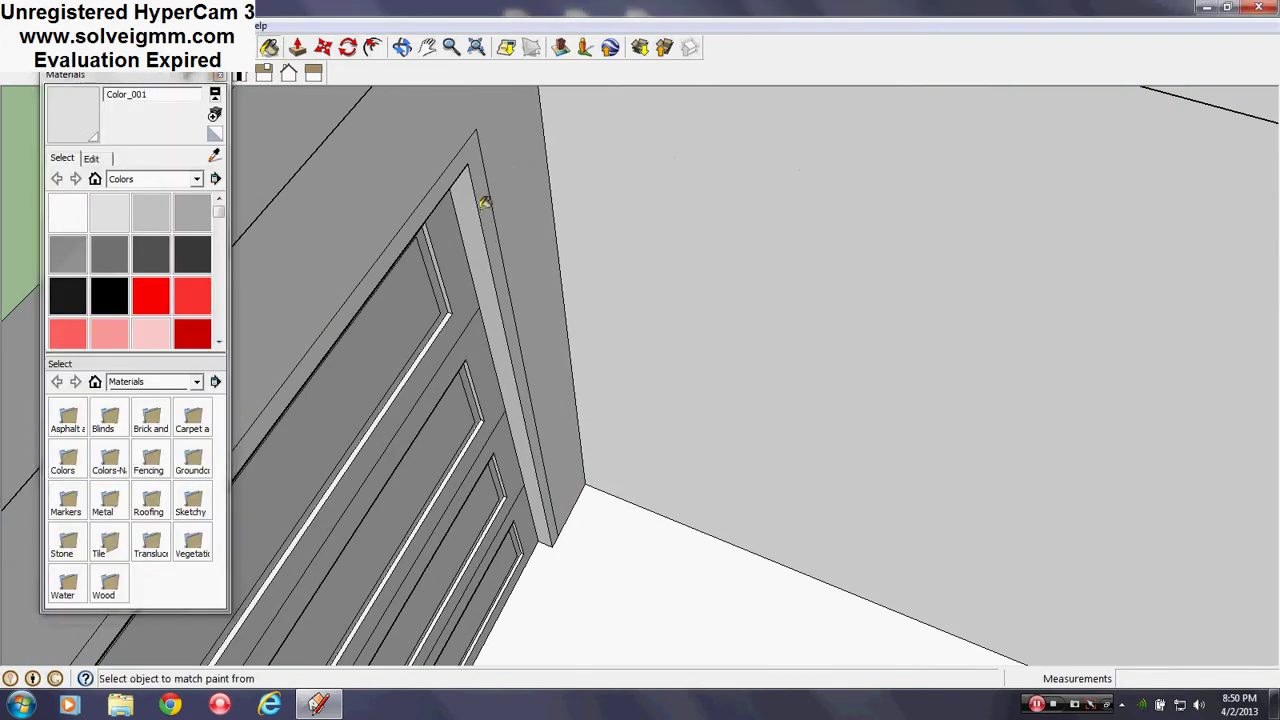
click(481, 204)
middle_drag(510, 199, 346, 208)
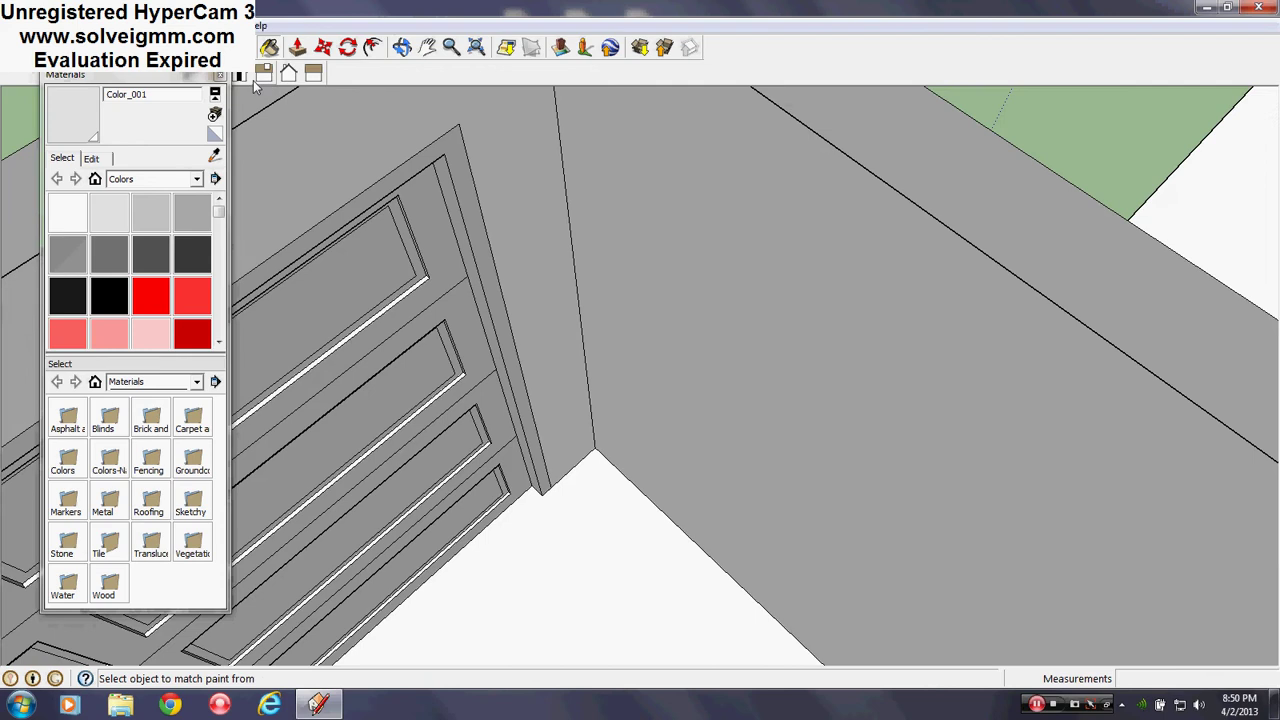
click(219, 77)
- Pull the trim frame around the garage door's inside opening out by 3/4"
key(p)
drag(466, 190, 527, 262)
key(Return)
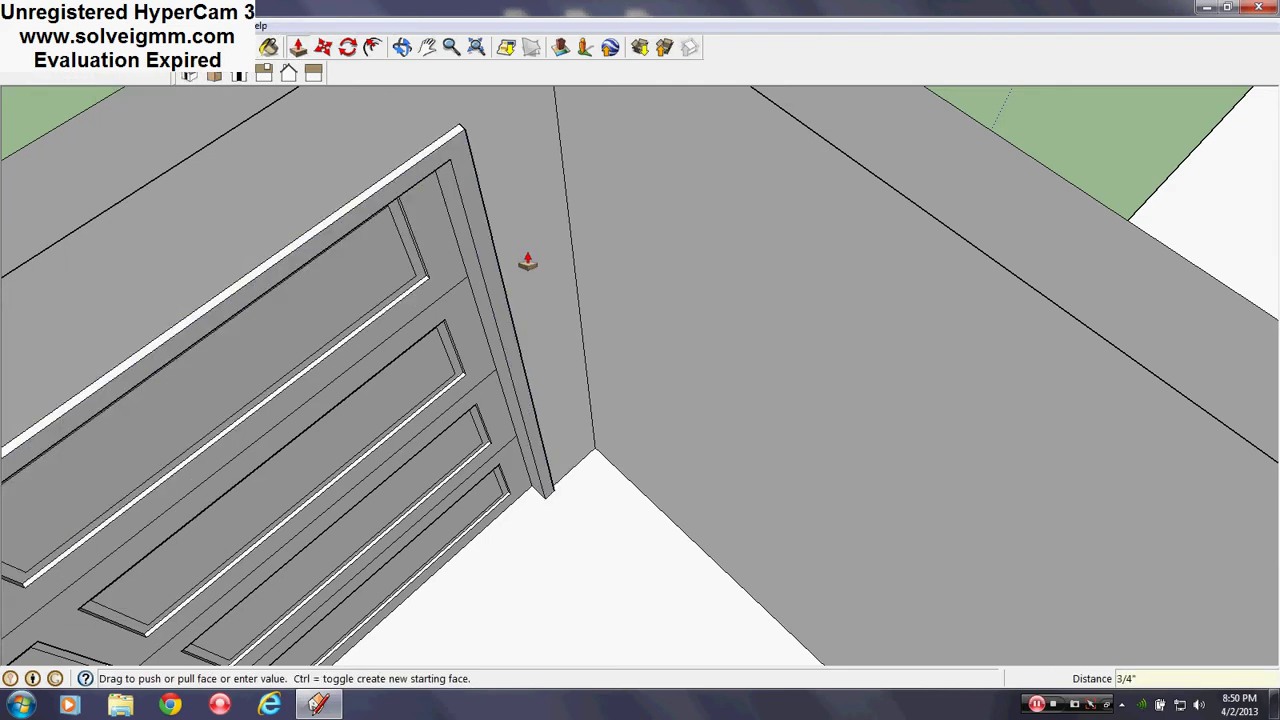
- Examine the garage door, its trim and the empty garage floor from several angles above the house
scroll(491, 255, down, 5)
scroll(491, 252, down, 5)
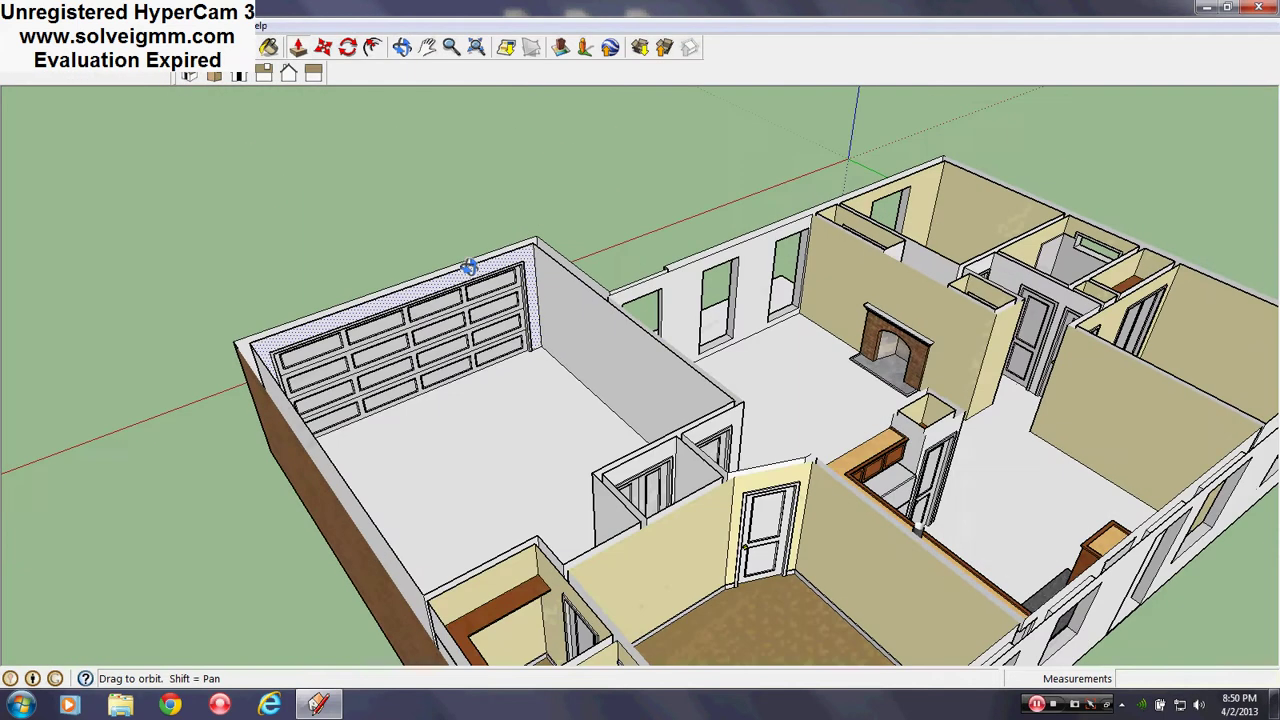
scroll(466, 266, up, 2)
key(l)
scroll(608, 423, up, 3)
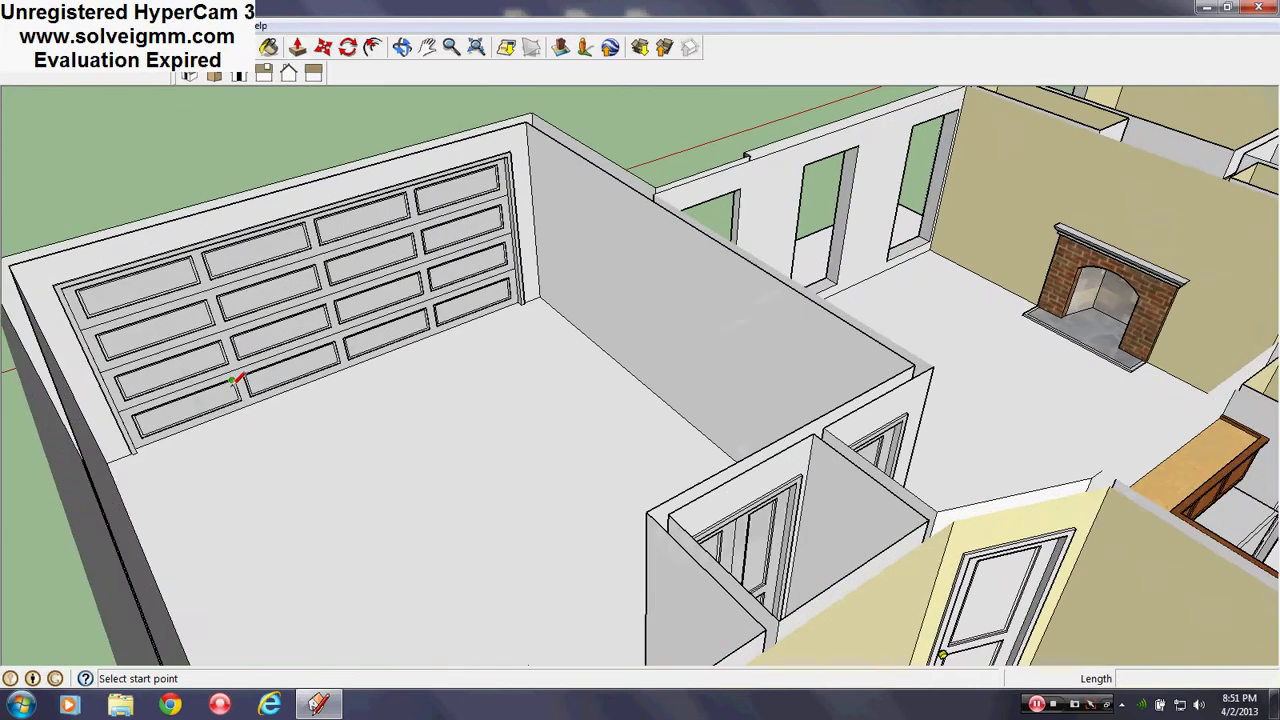
mouse_move(240, 377)
middle_down()
mouse_move(694, 423)
mouse_move(727, 378)
mouse_move(806, 400)
mouse_move(486, 420)
middle_up()
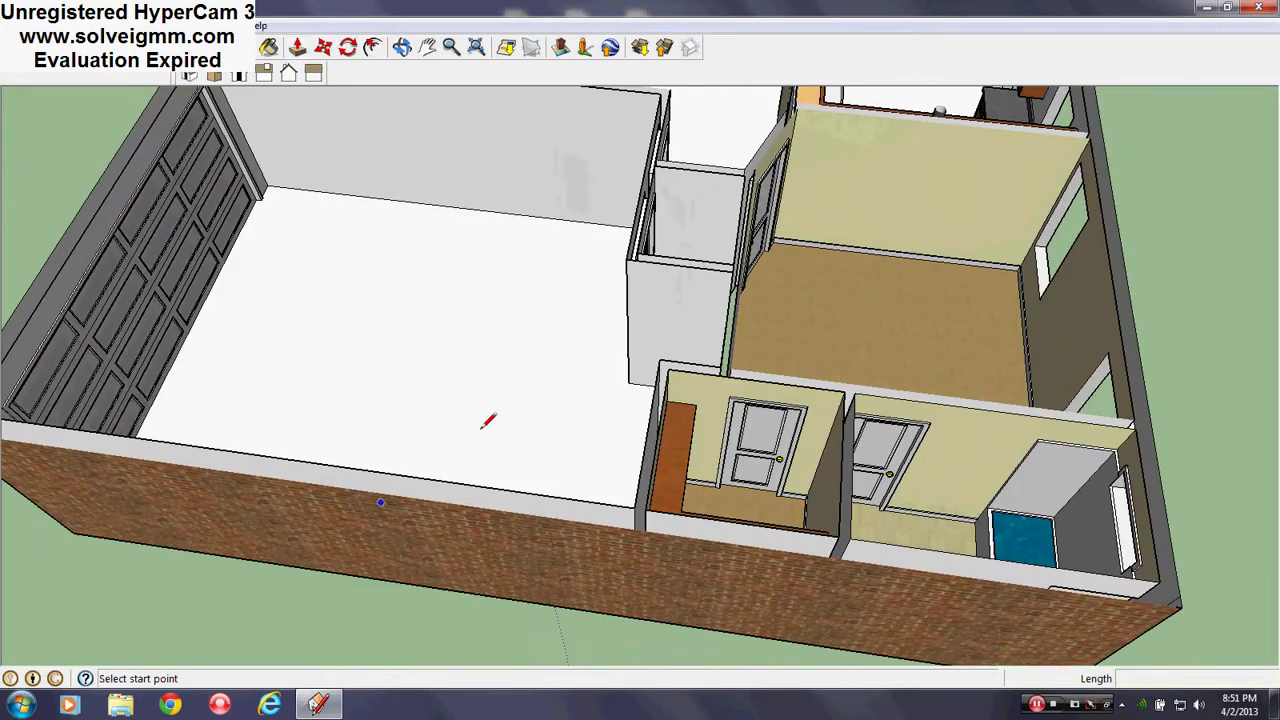
scroll(471, 409, down, 2)
scroll(417, 386, up, 3)
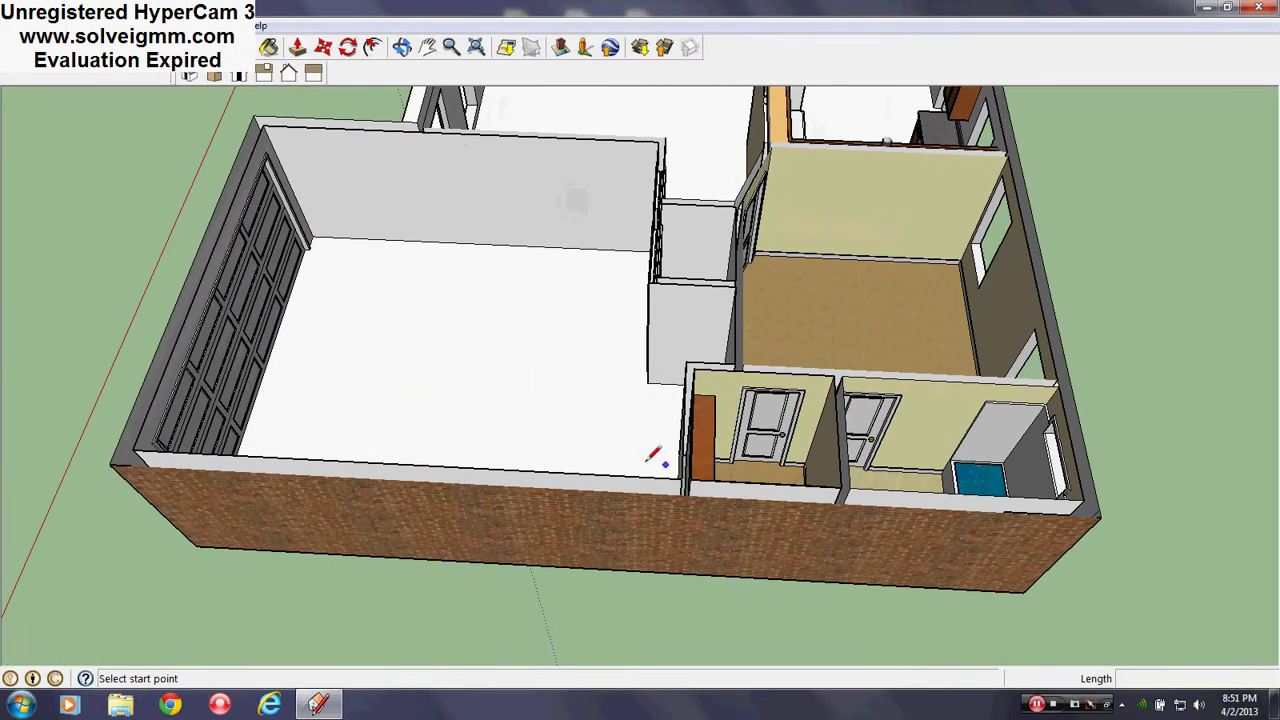
scroll(18, 246, up, 1)
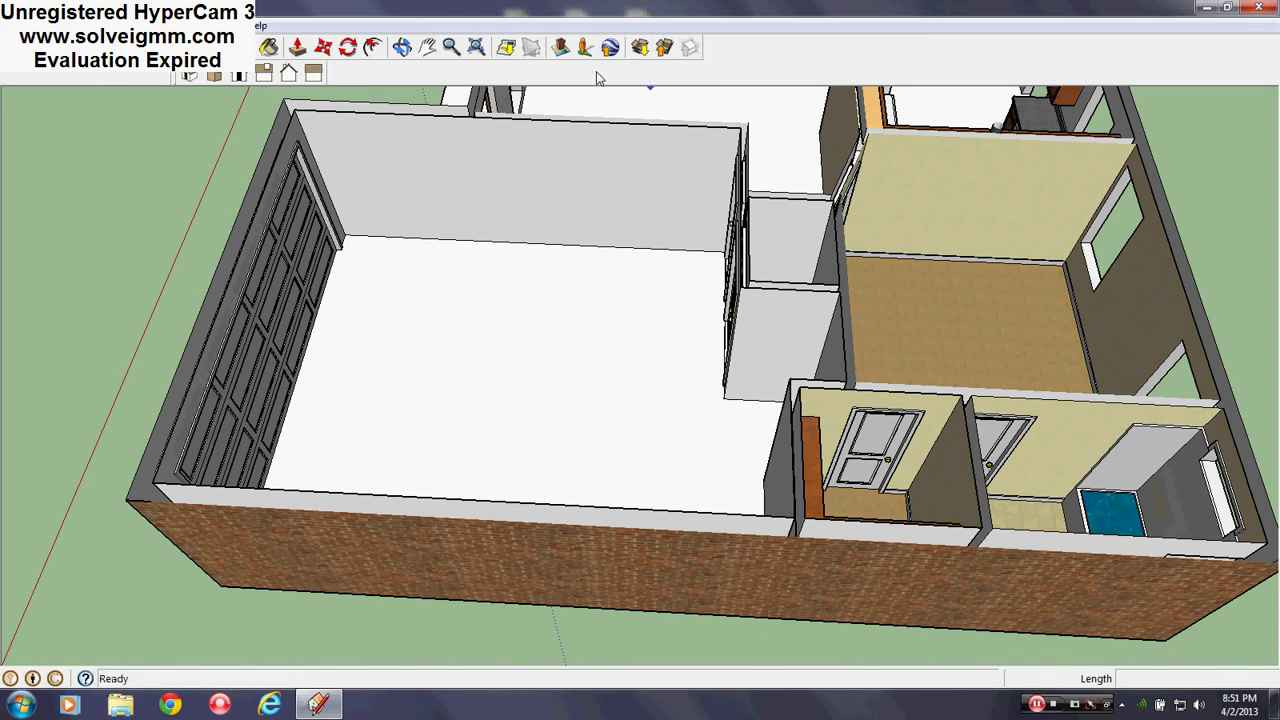
middle_drag(383, 133, 425, 168)
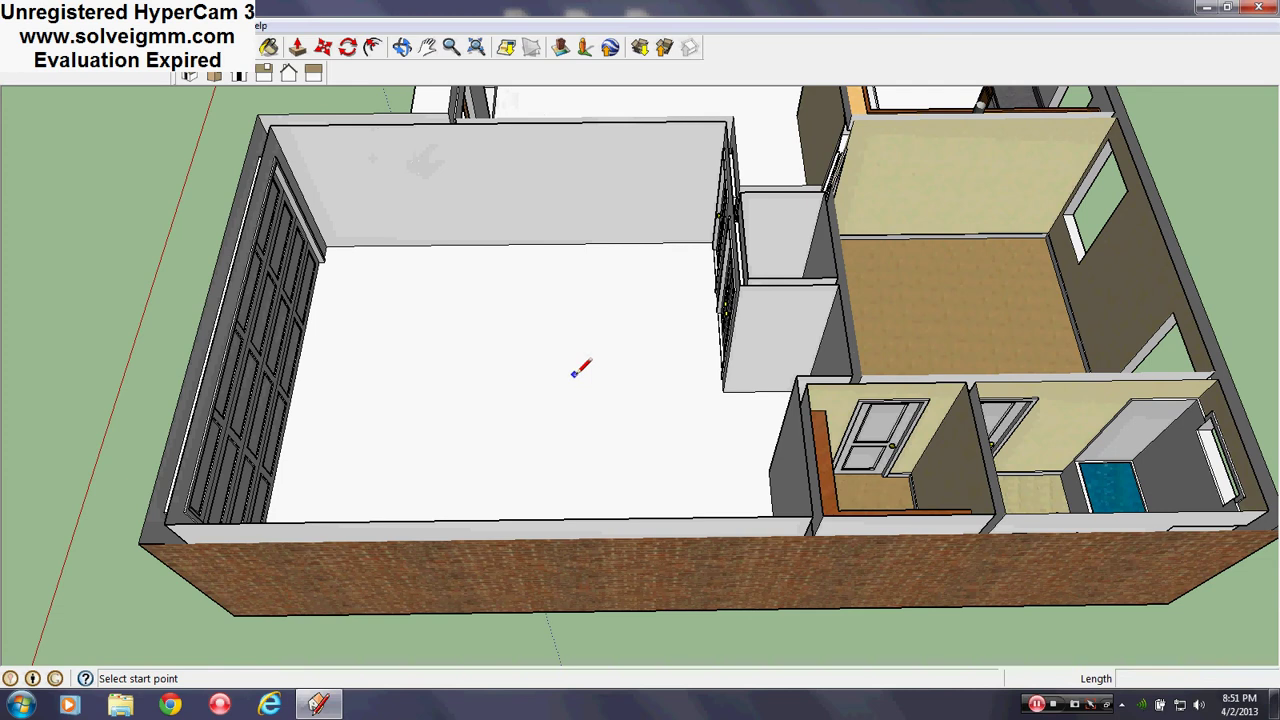
- Open the 3D Warehouse model library and search it for "google sedan"
click(640, 50)
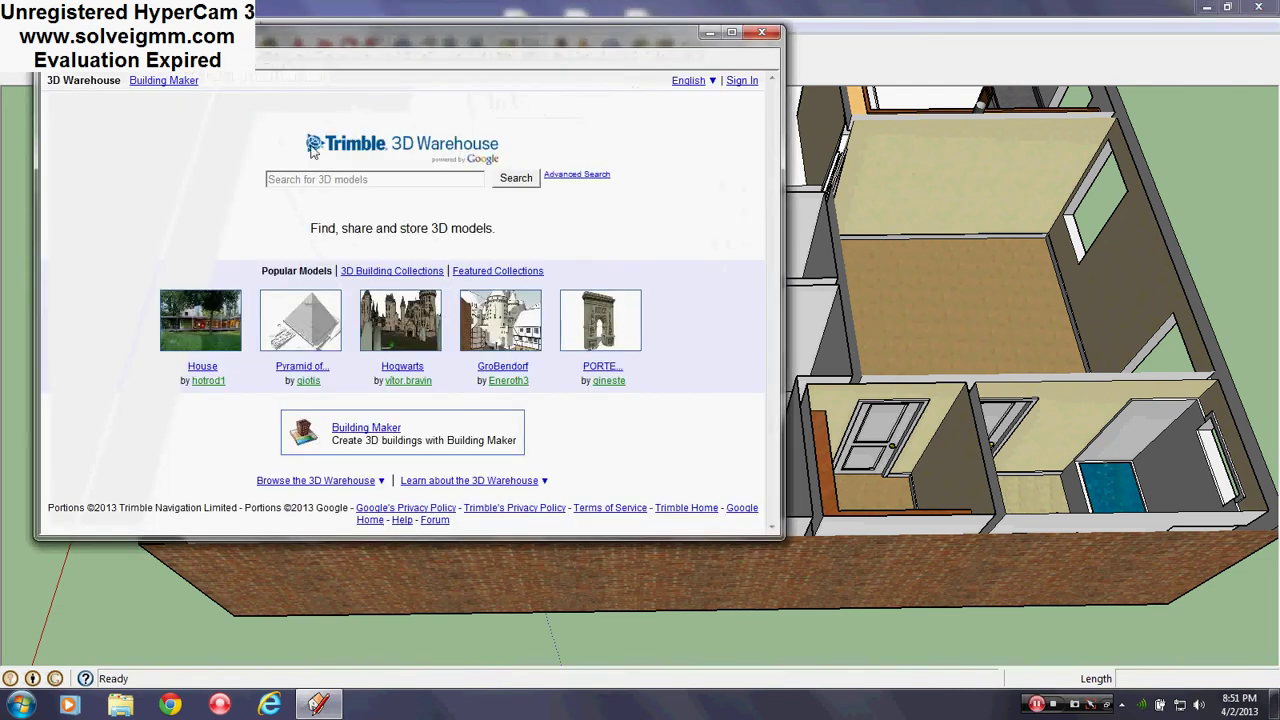
drag(492, 28, 486, 125)
click(345, 206)
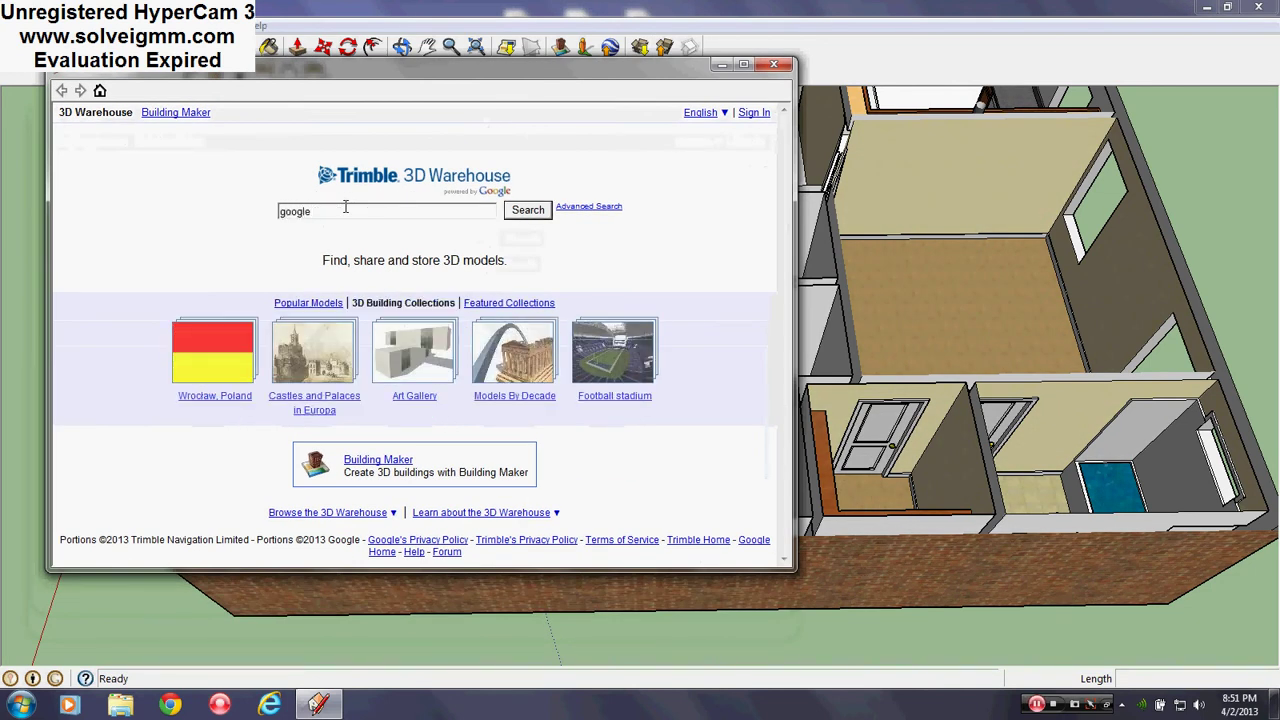
text(google sedan)
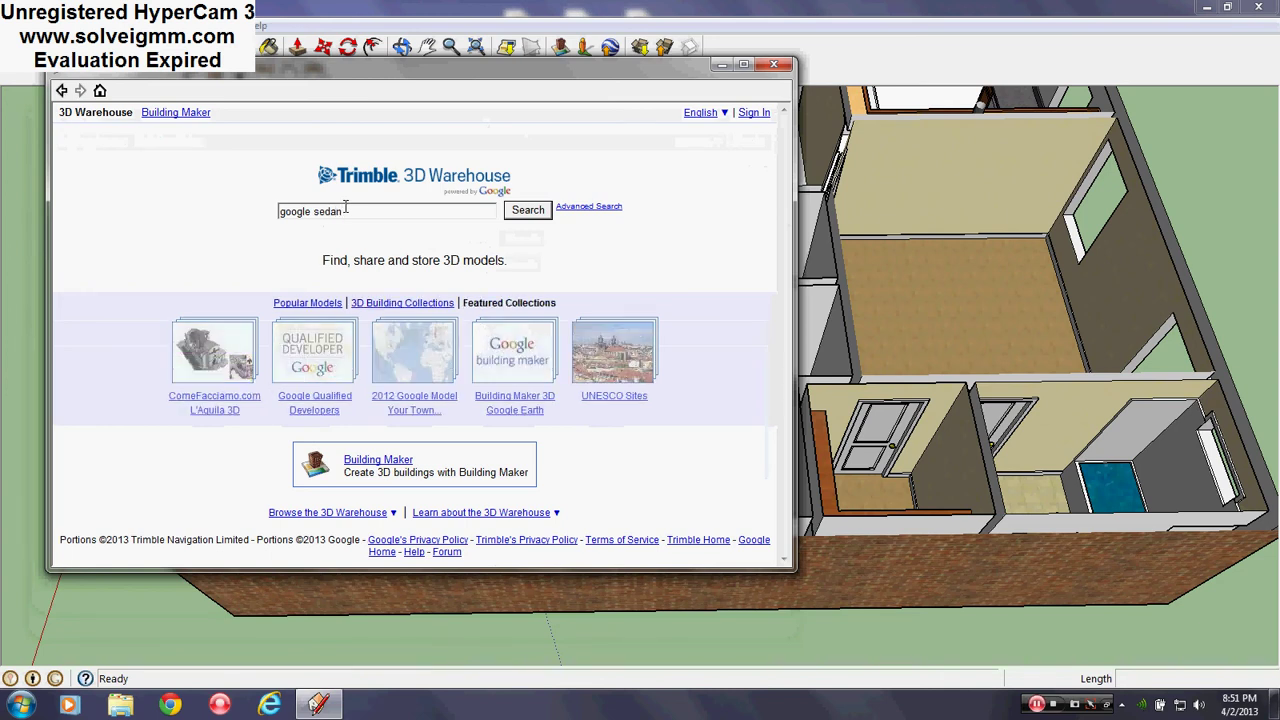
key(Return)
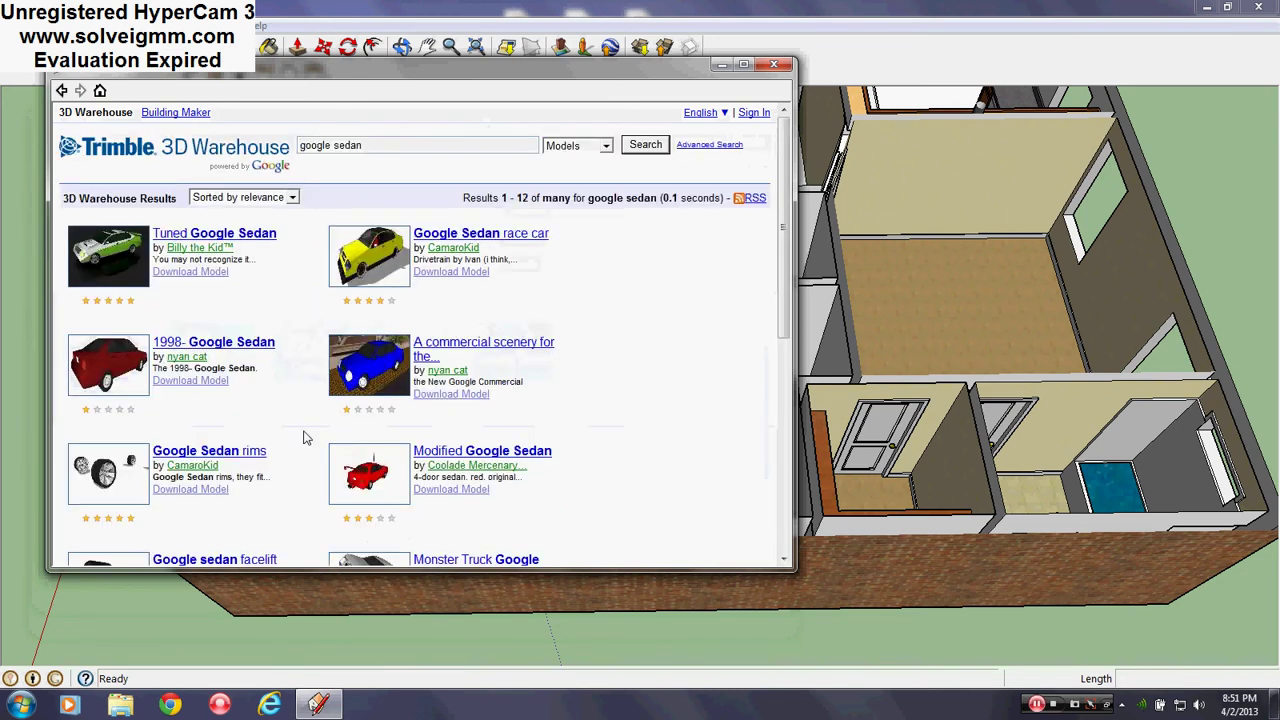
- Download the 1998- Google Sedan model straight into the house model and place it on the garage floor
scroll(306, 438, down, 1)
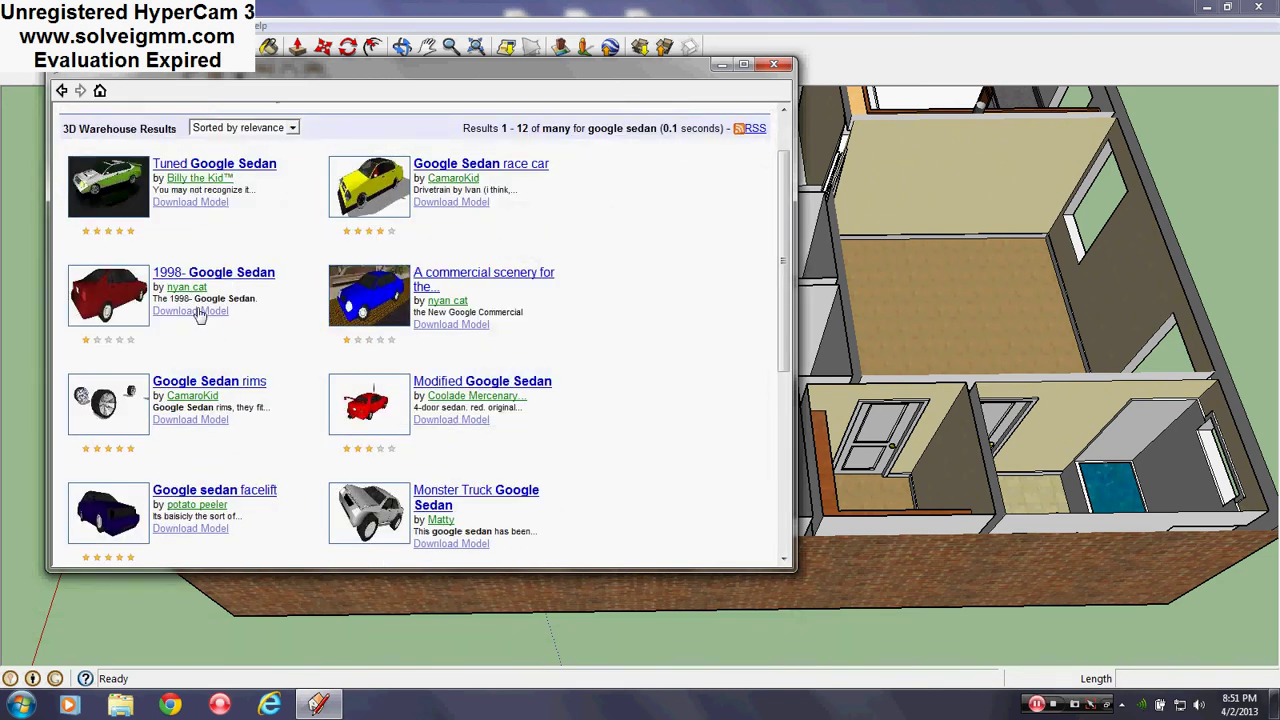
click(199, 312)
click(379, 355)
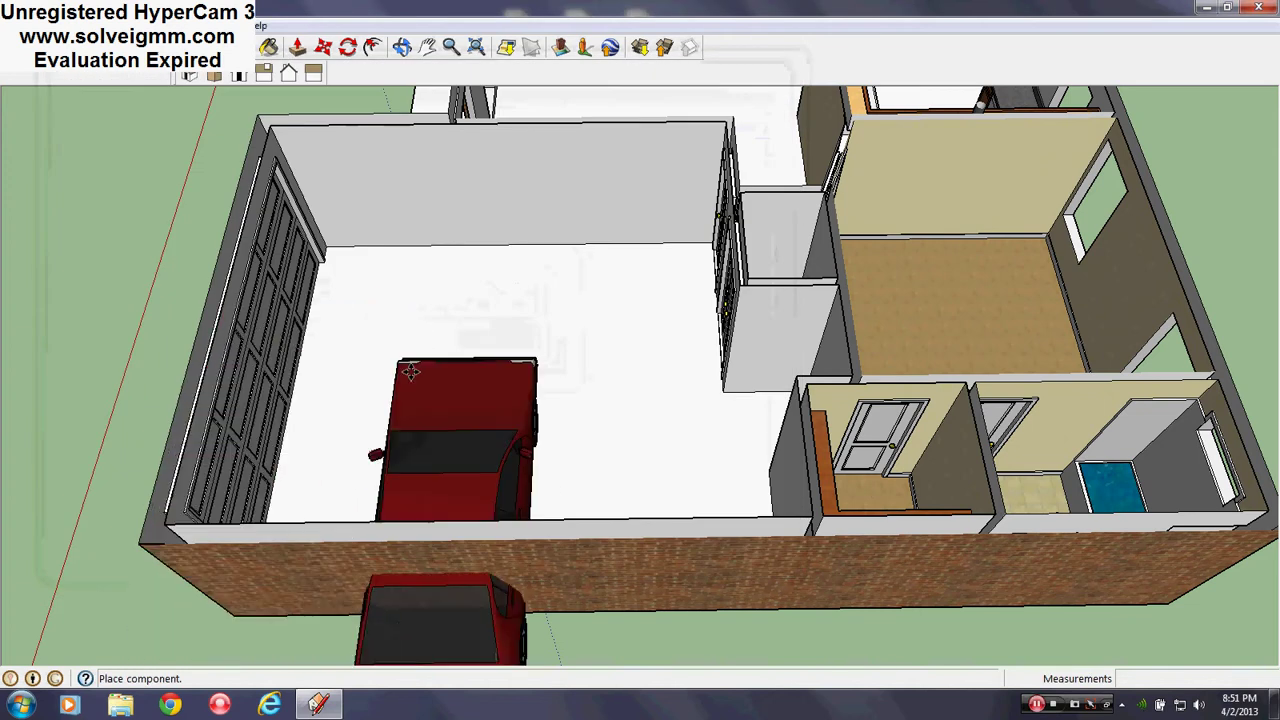
click(485, 262)
- Rotate the sedan 90 degrees on the garage floor so its rear faces the garage door
click(370, 49)
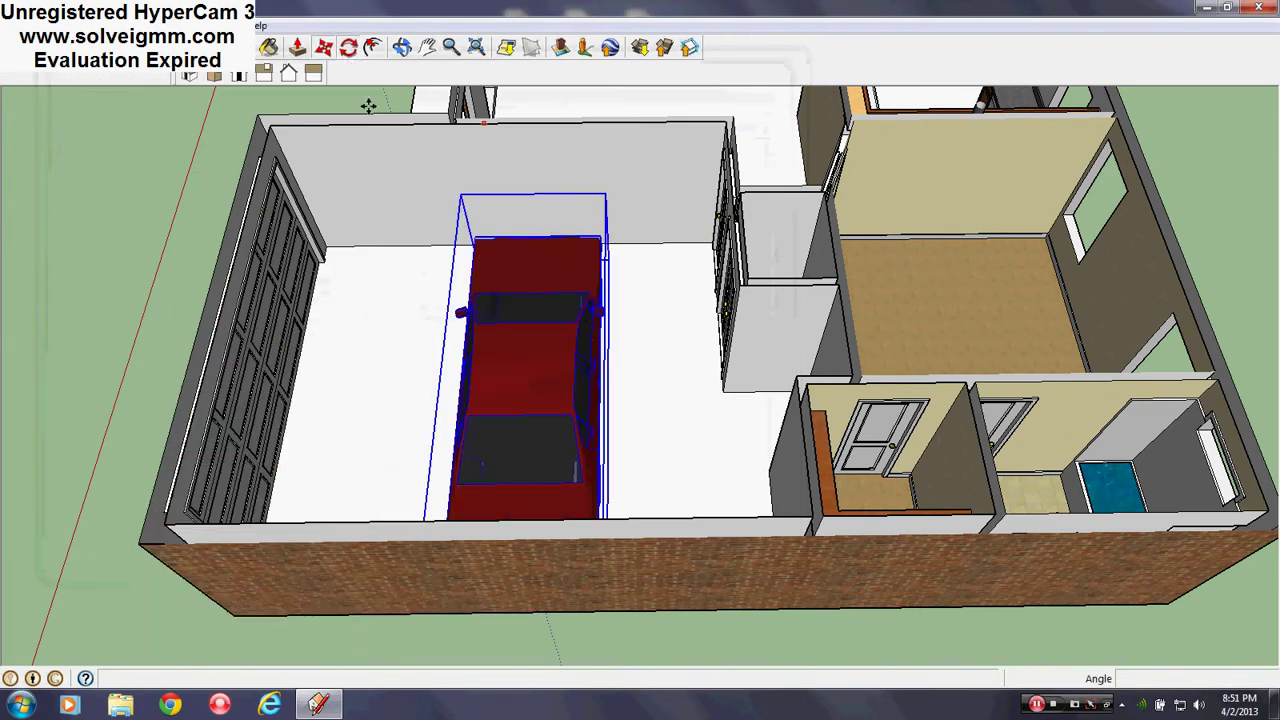
middle_drag(600, 366, 591, 391)
click(603, 390)
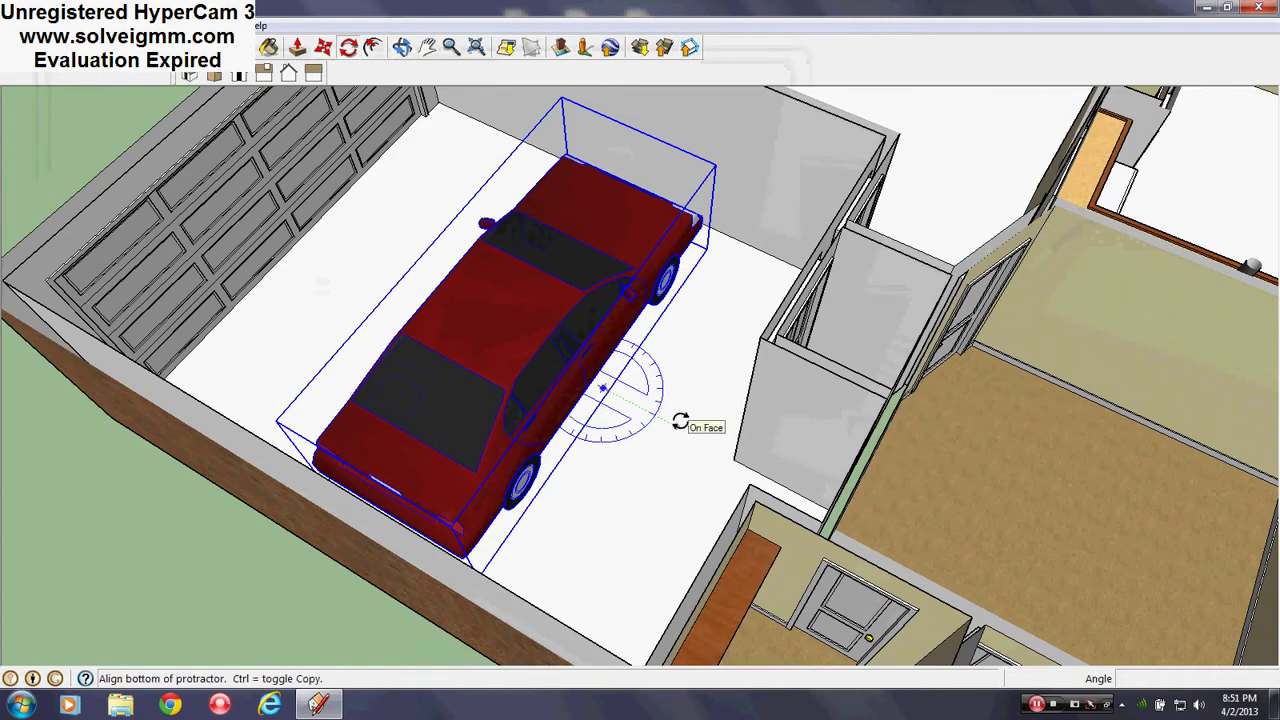
click(675, 426)
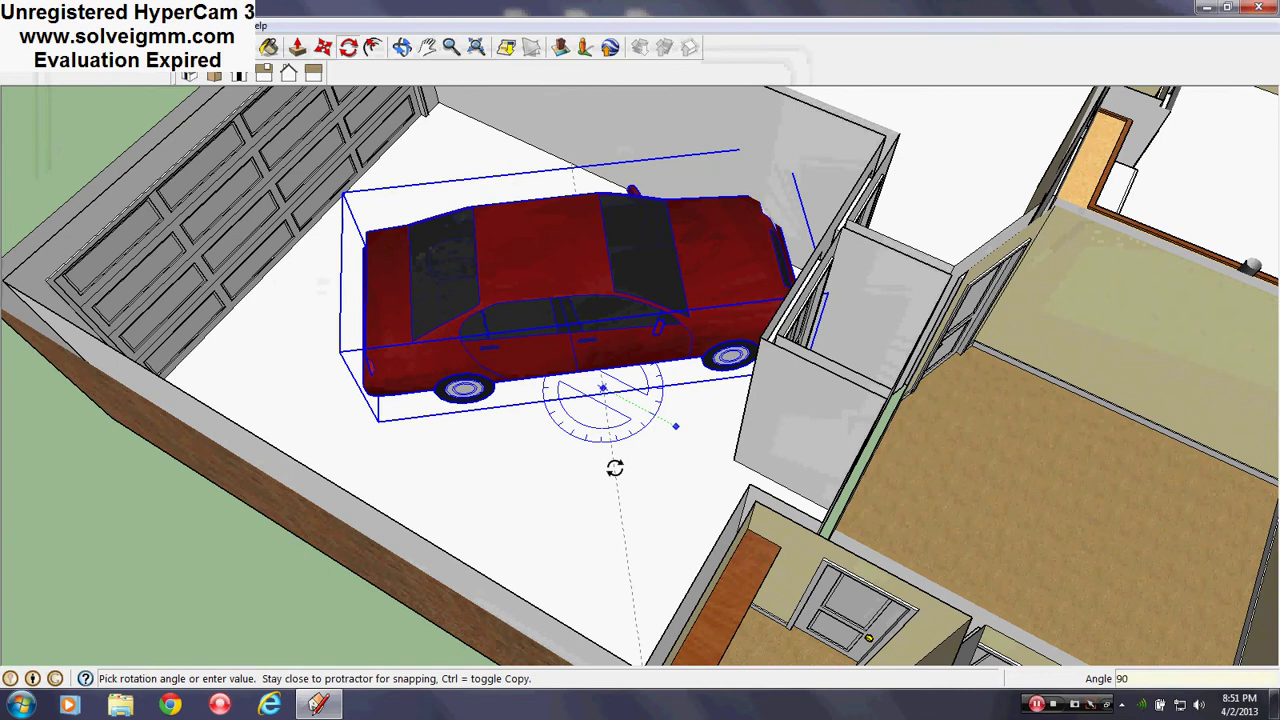
click(615, 468)
- Move the sedan back to just inside the garage door, alongside the side wall and clear of the closet doors
middle_drag(616, 472, 355, 7)
click(323, 47)
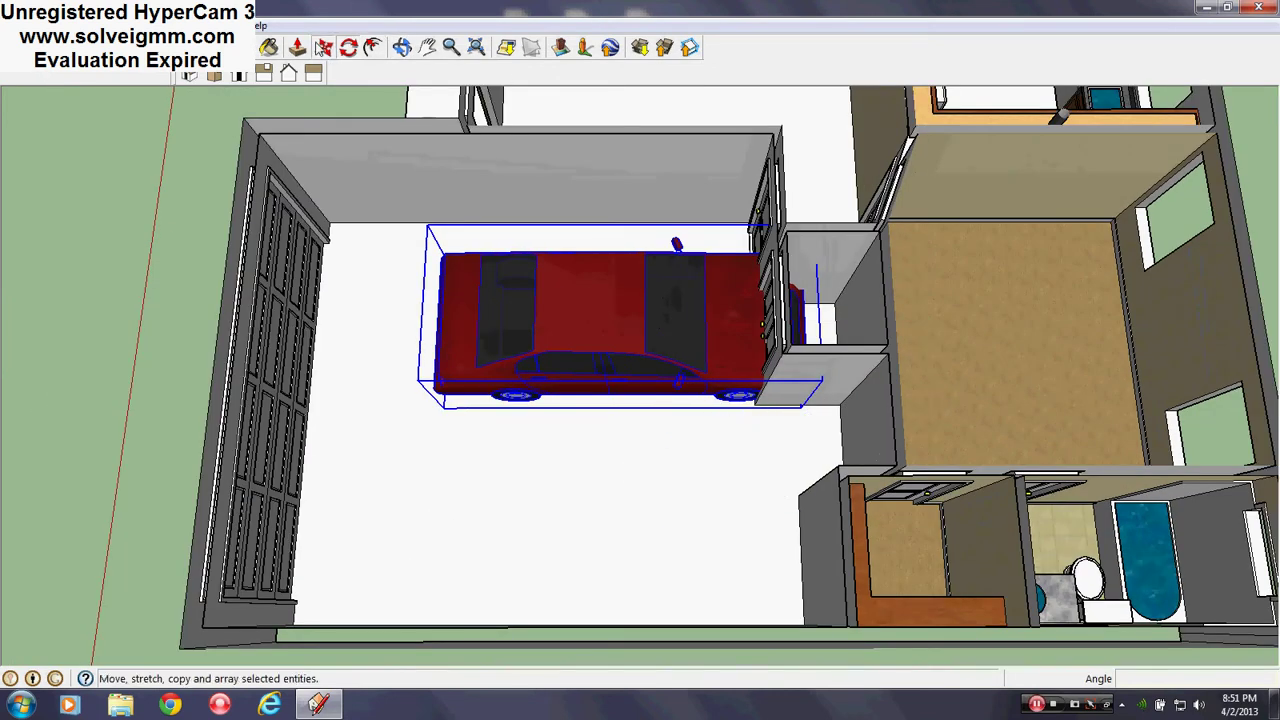
click(597, 298)
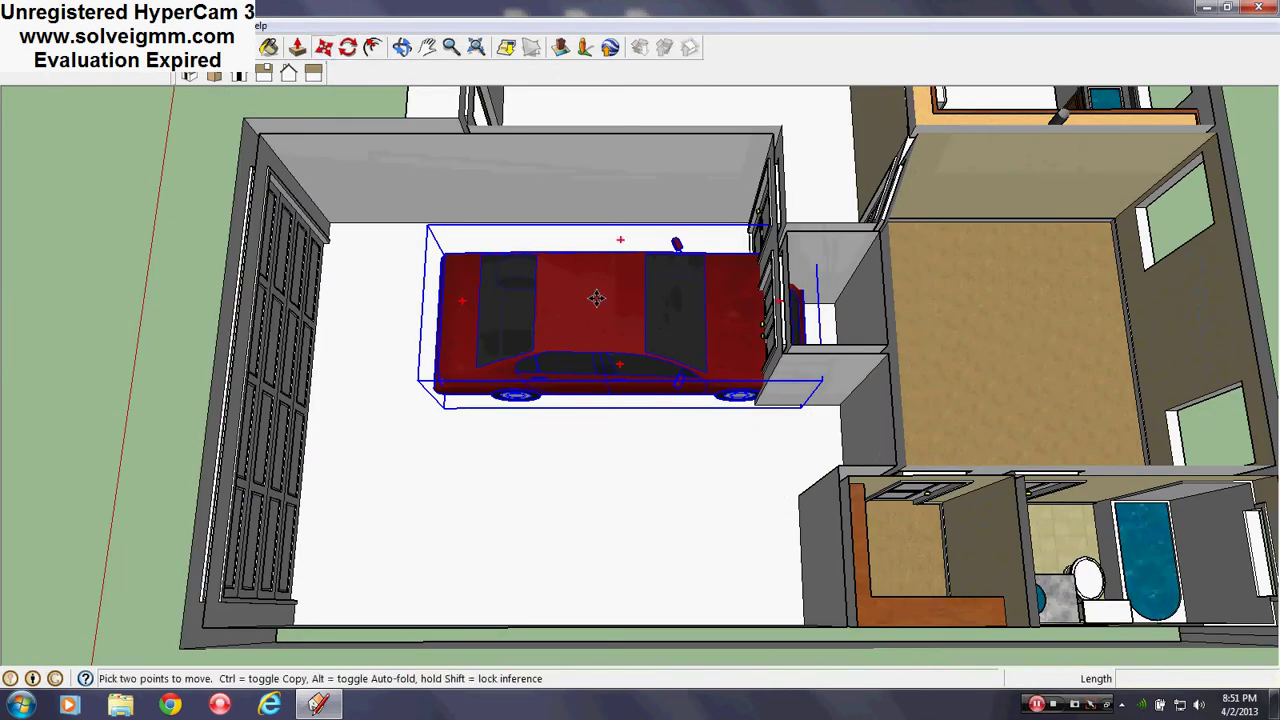
click(455, 296)
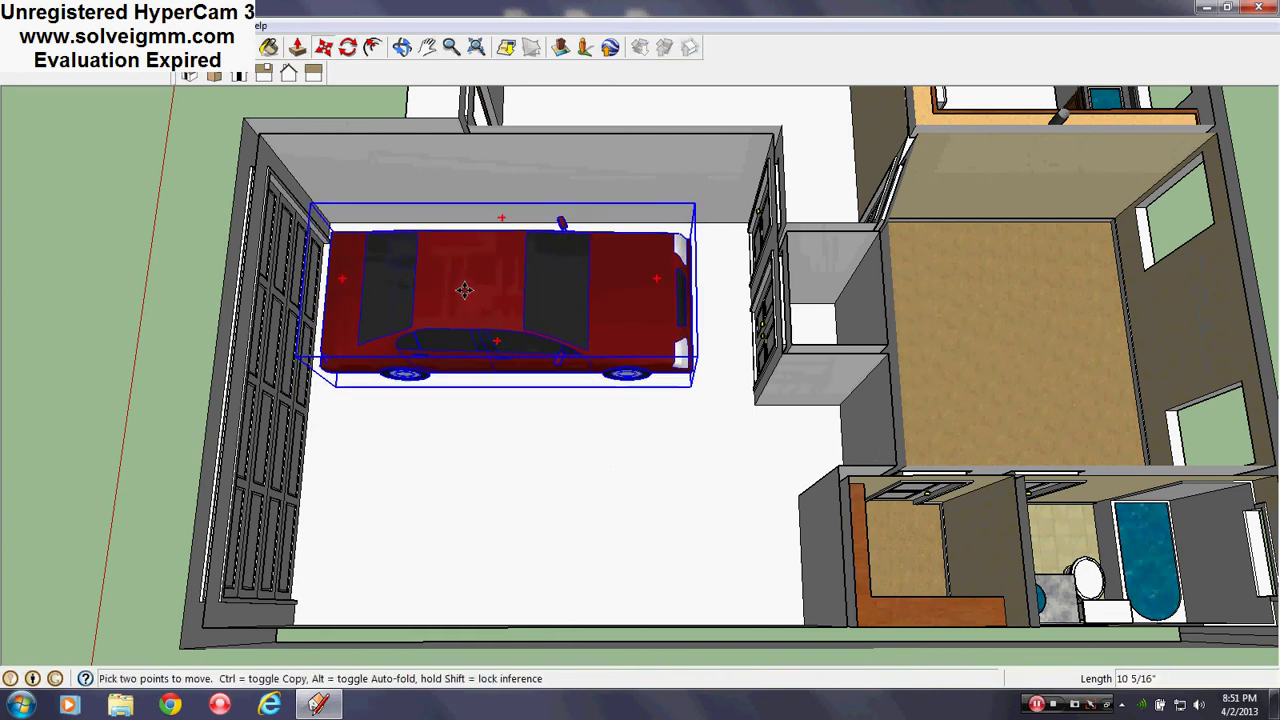
click(463, 300)
- Measure the side wall's floor edge beside the sedan from corner to corner with the Line tool
middle_drag(463, 300, 425, 365)
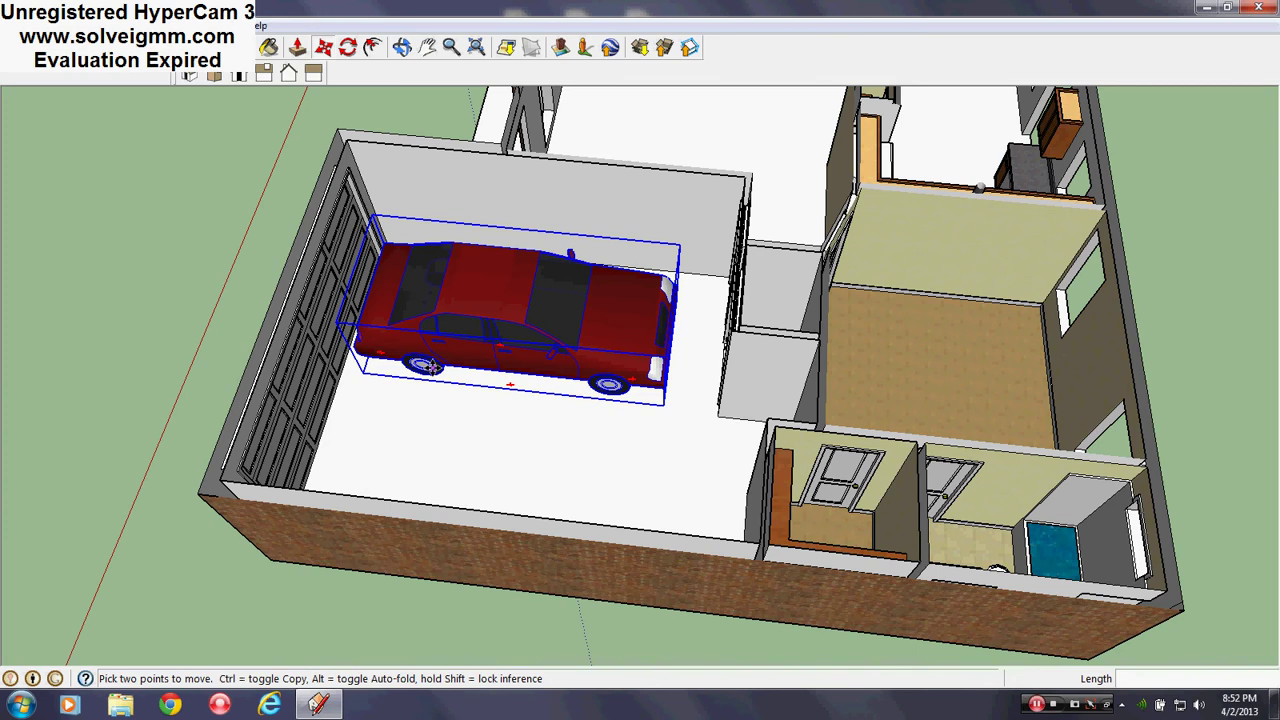
scroll(425, 365, down, 2)
scroll(586, 286, up, 5)
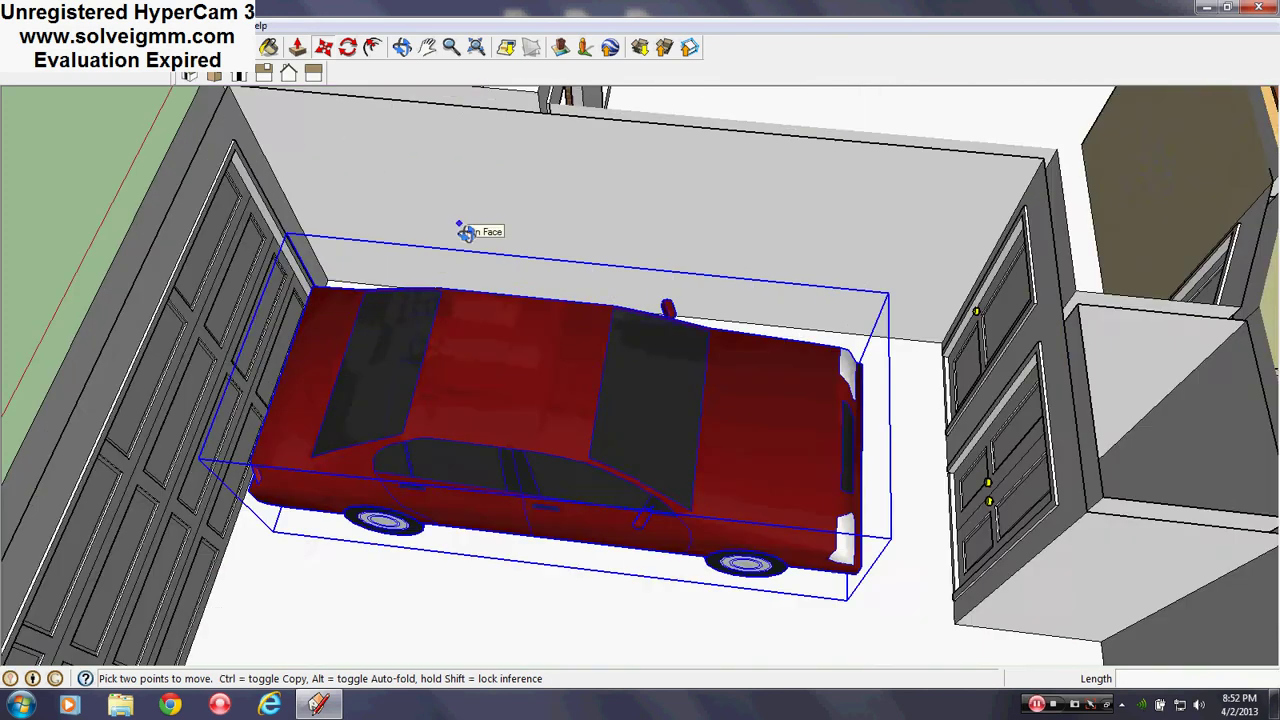
middle_drag(466, 229, 491, 334)
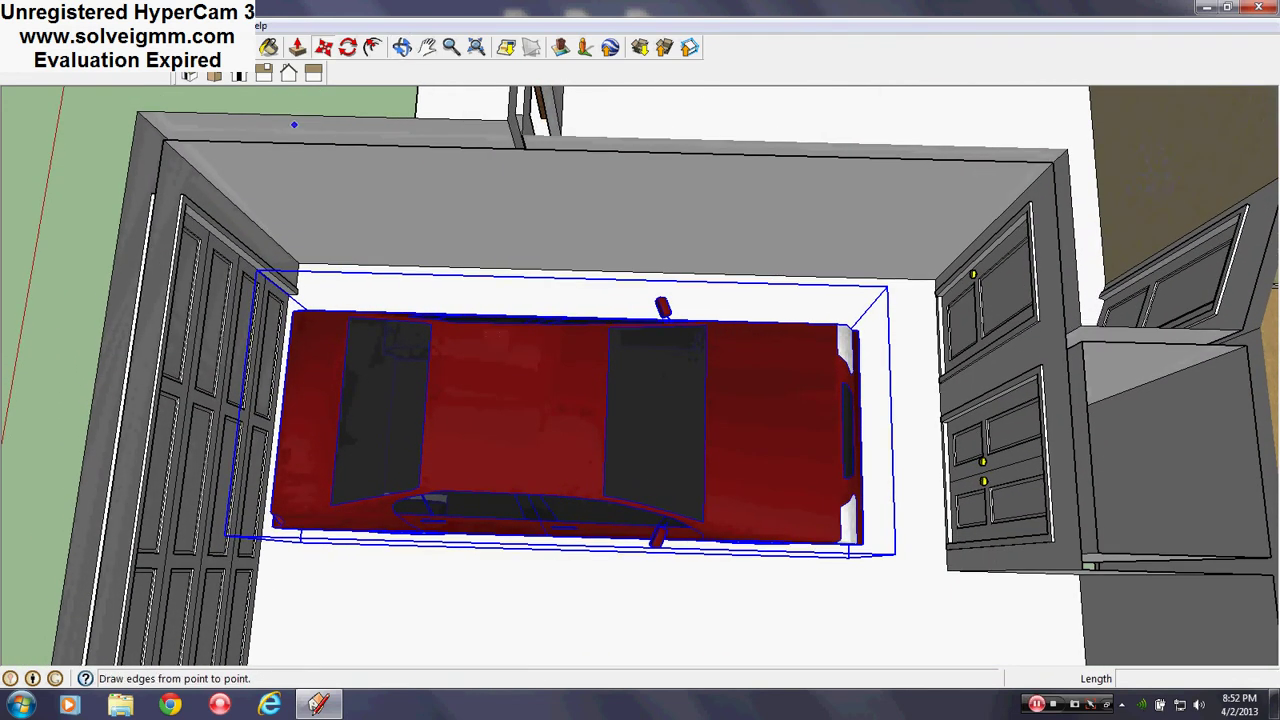
click(86, 47)
click(298, 264)
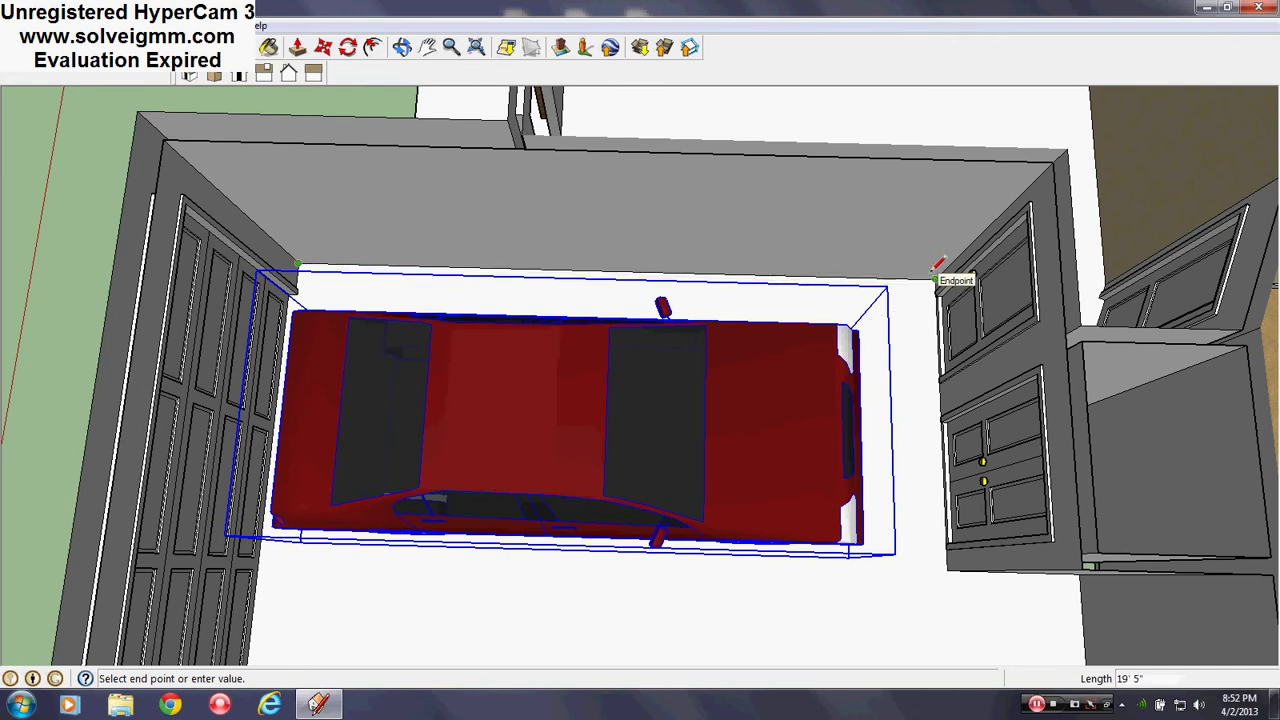
click(933, 269)
- Clear the sedan selection and copy the sedan straight across the garage floor to form a second parked car beside it
middle_drag(667, 451, 770, 630)
scroll(790, 458, up, 3)
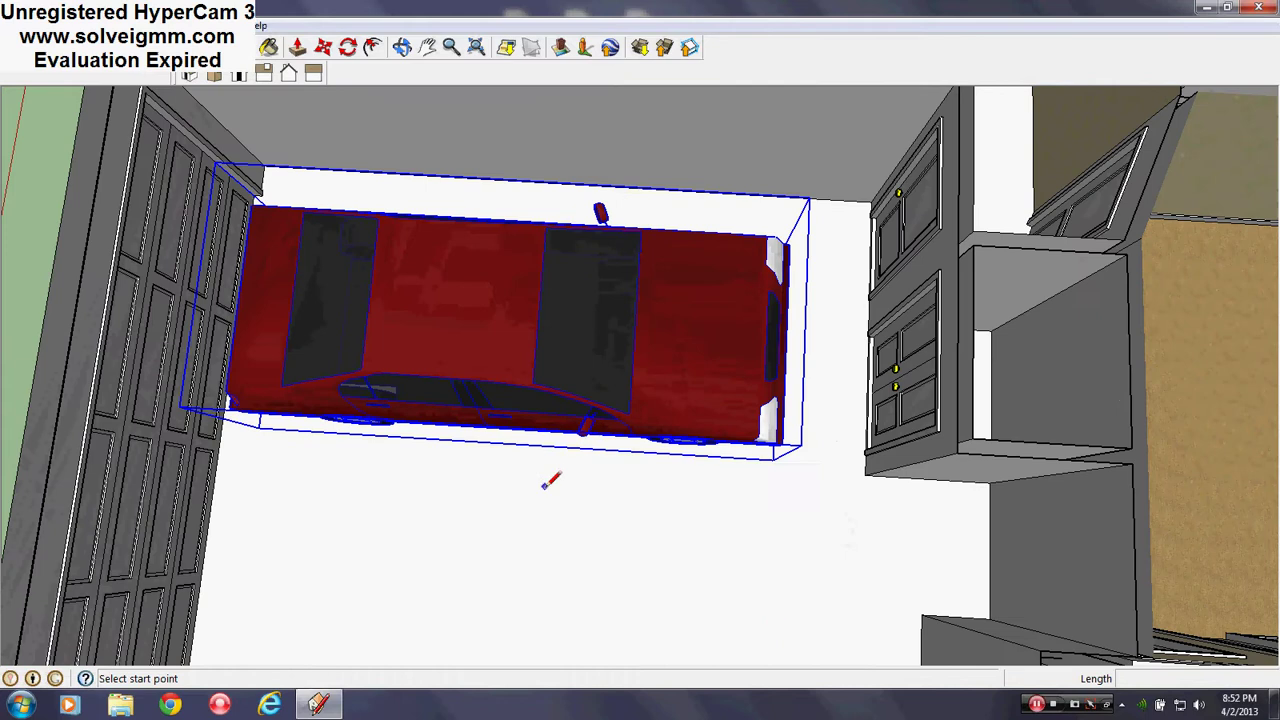
middle_drag(294, 328, 797, 251)
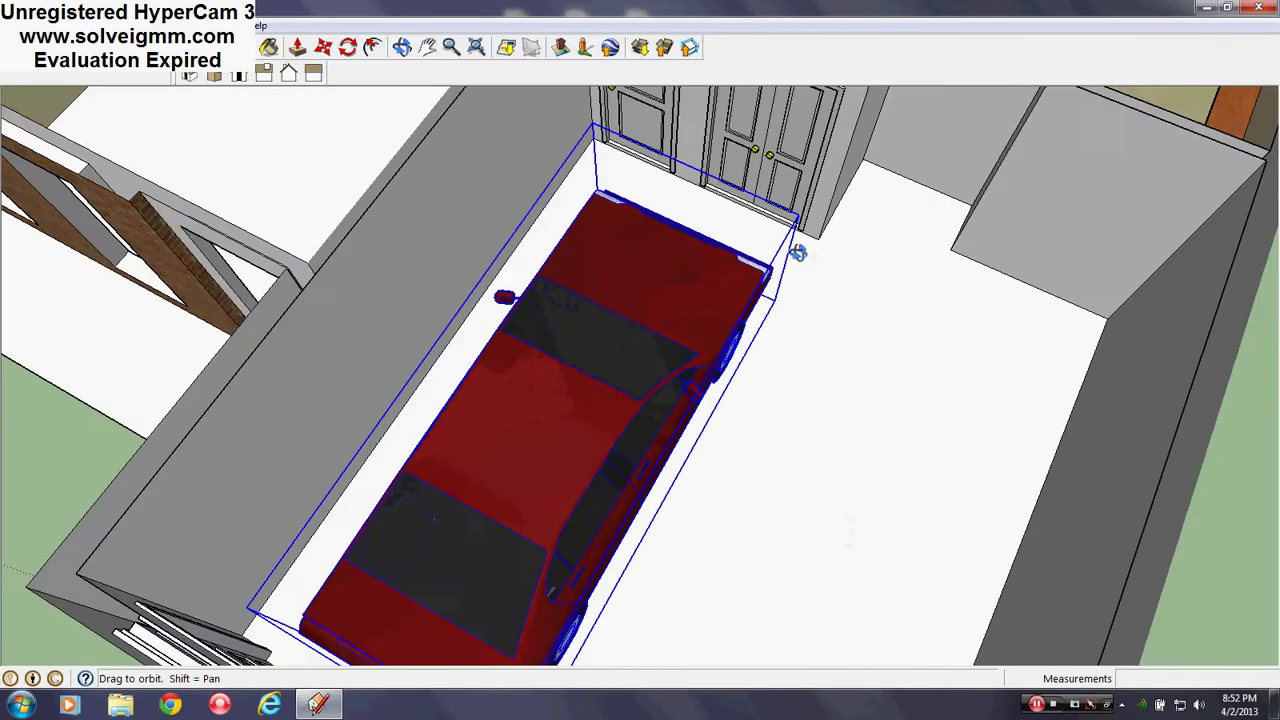
scroll(680, 246, down, 3)
middle_drag(409, 240, 780, 320)
key(ctrl+t)
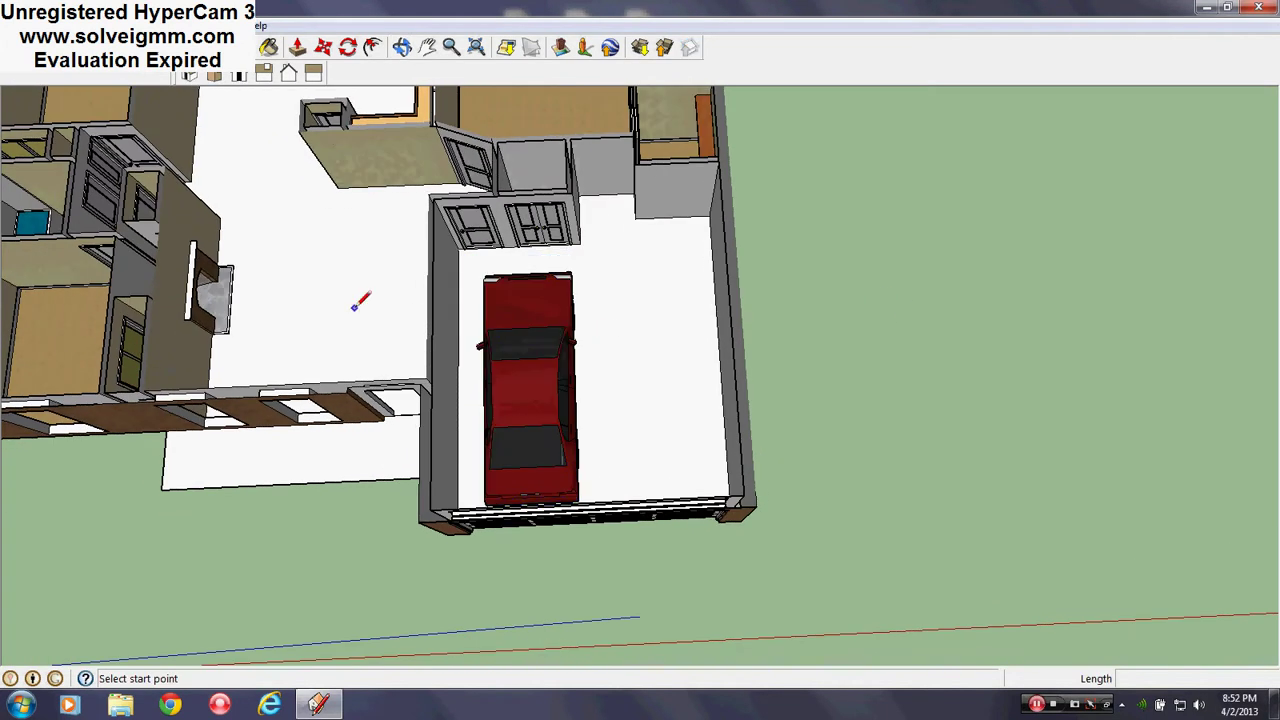
middle_drag(355, 307, 911, 318)
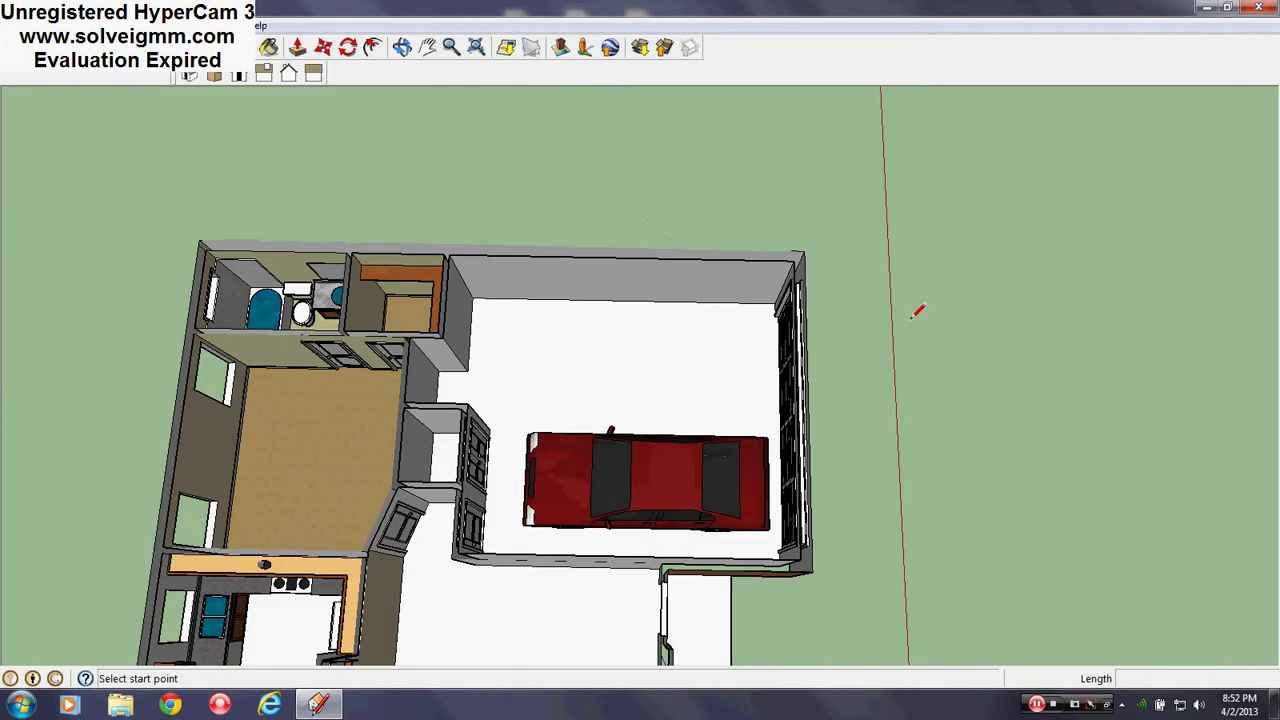
click(323, 47)
click(657, 470)
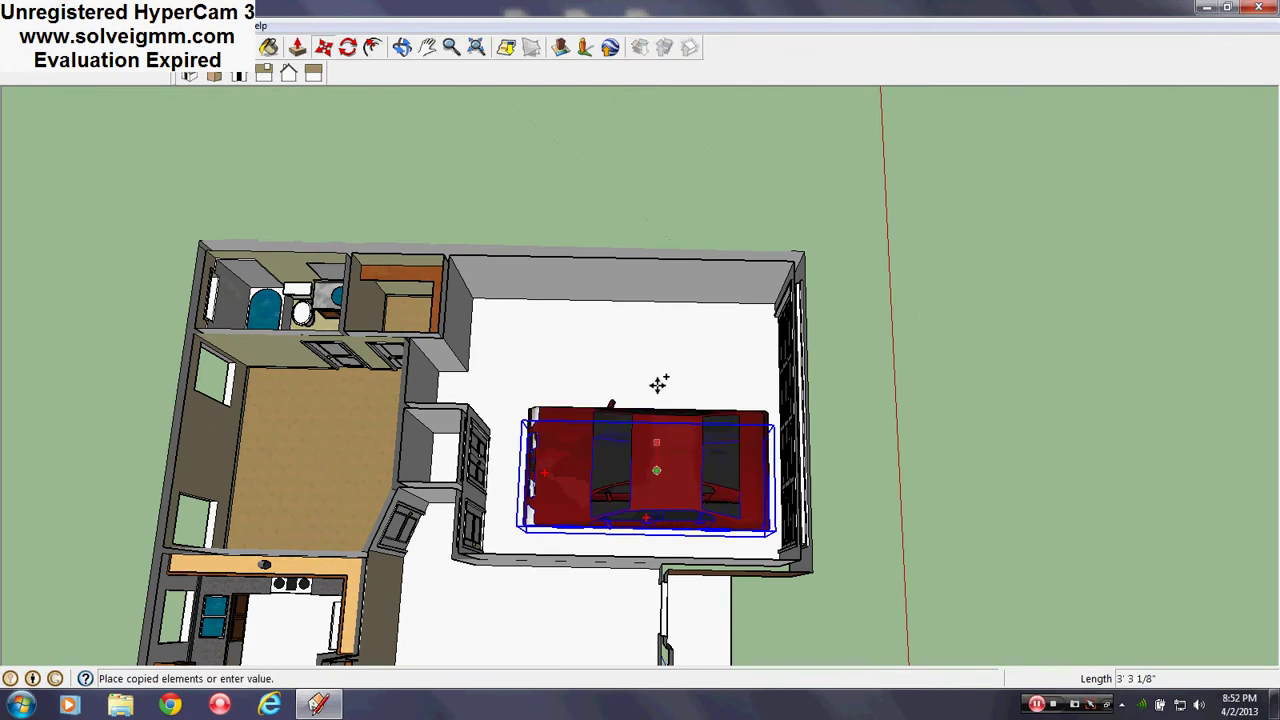
click(660, 349)
- Examine how the two parked sedans fit between the garage side walls, the closet doors and the garage door
middle_drag(717, 420, 423, 409)
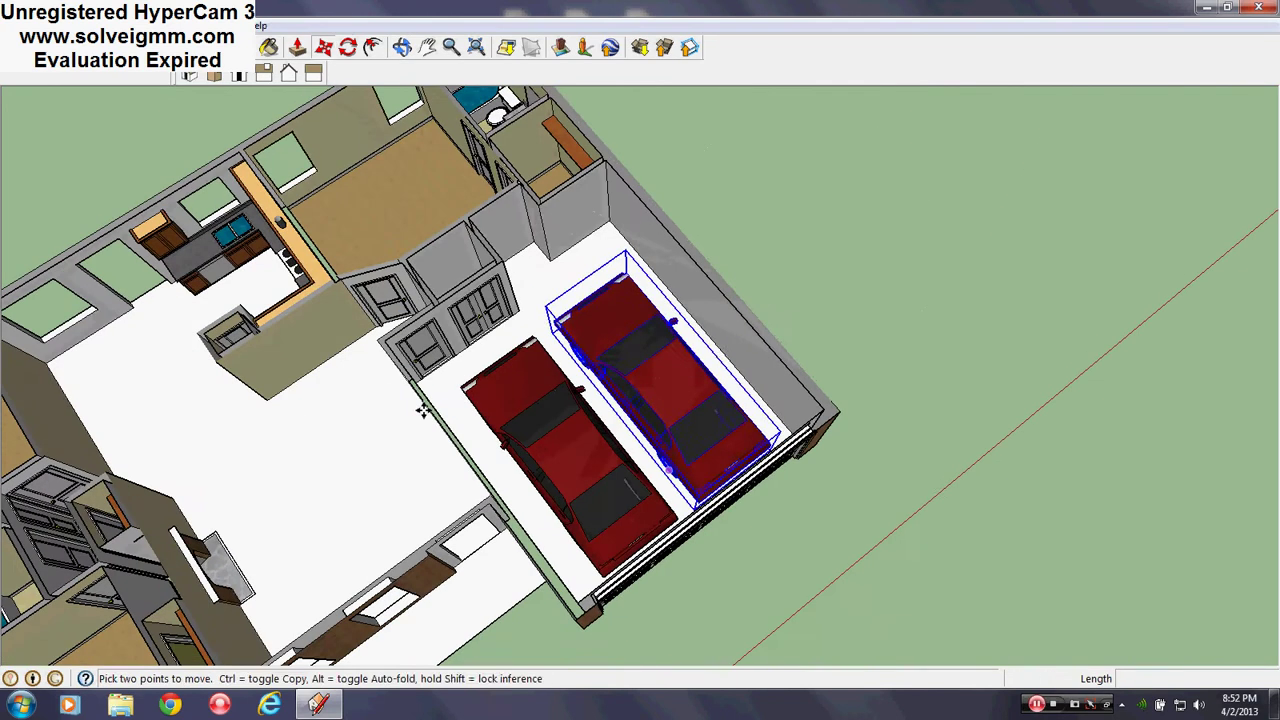
key(ctrl+t)
middle_drag(923, 489, 664, 482)
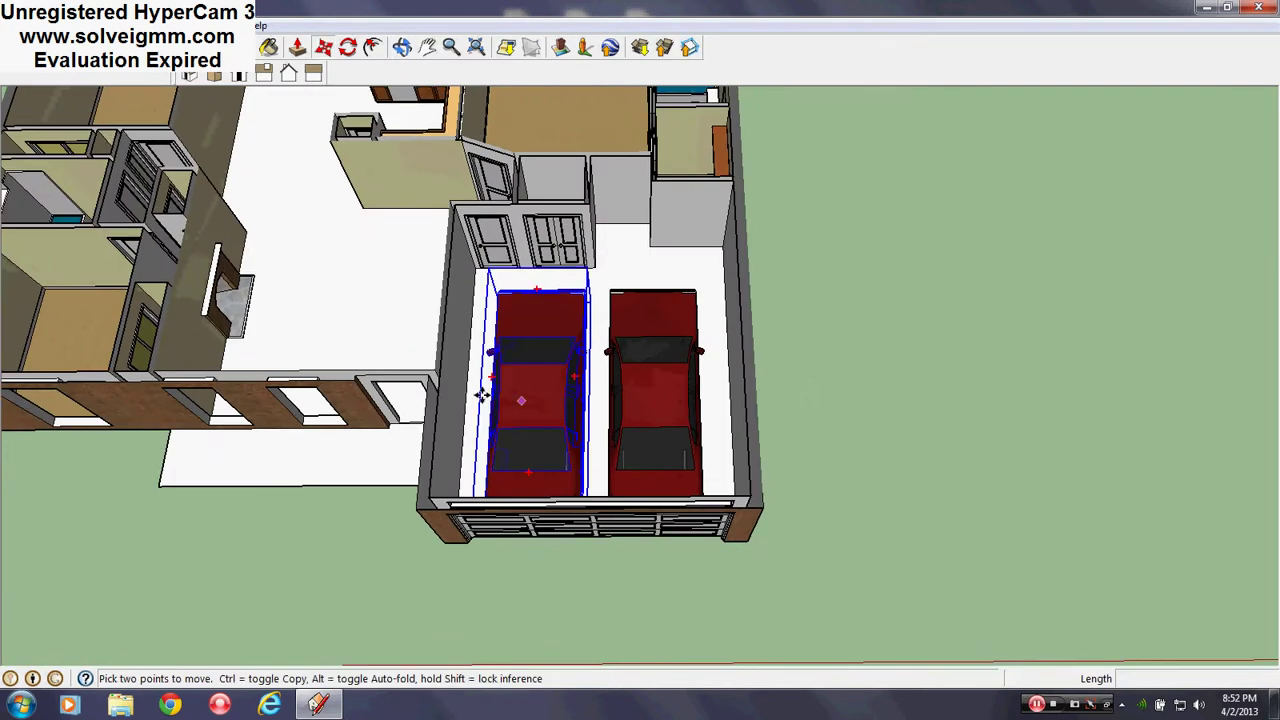
scroll(480, 394, up, 4)
middle_drag(480, 396, 474, 438)
scroll(474, 438, down, 3)
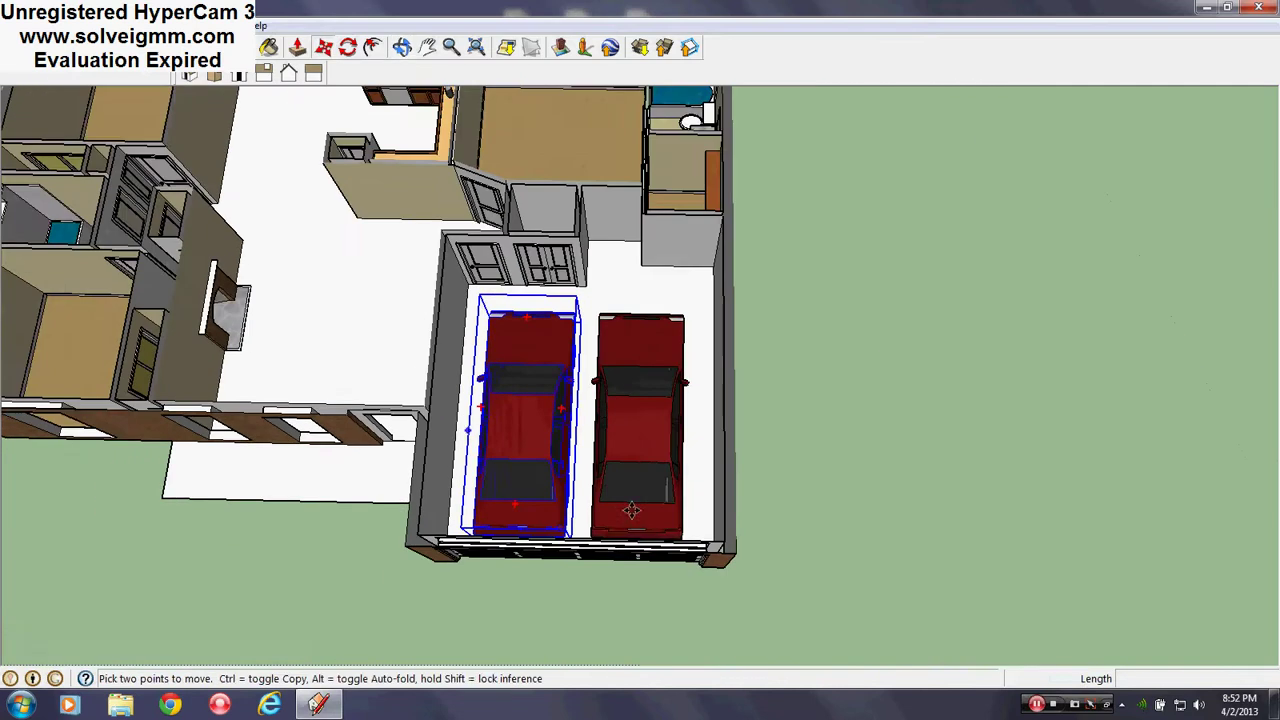
scroll(633, 510, up, 1)
middle_drag(638, 514, 991, 497)
key(l)
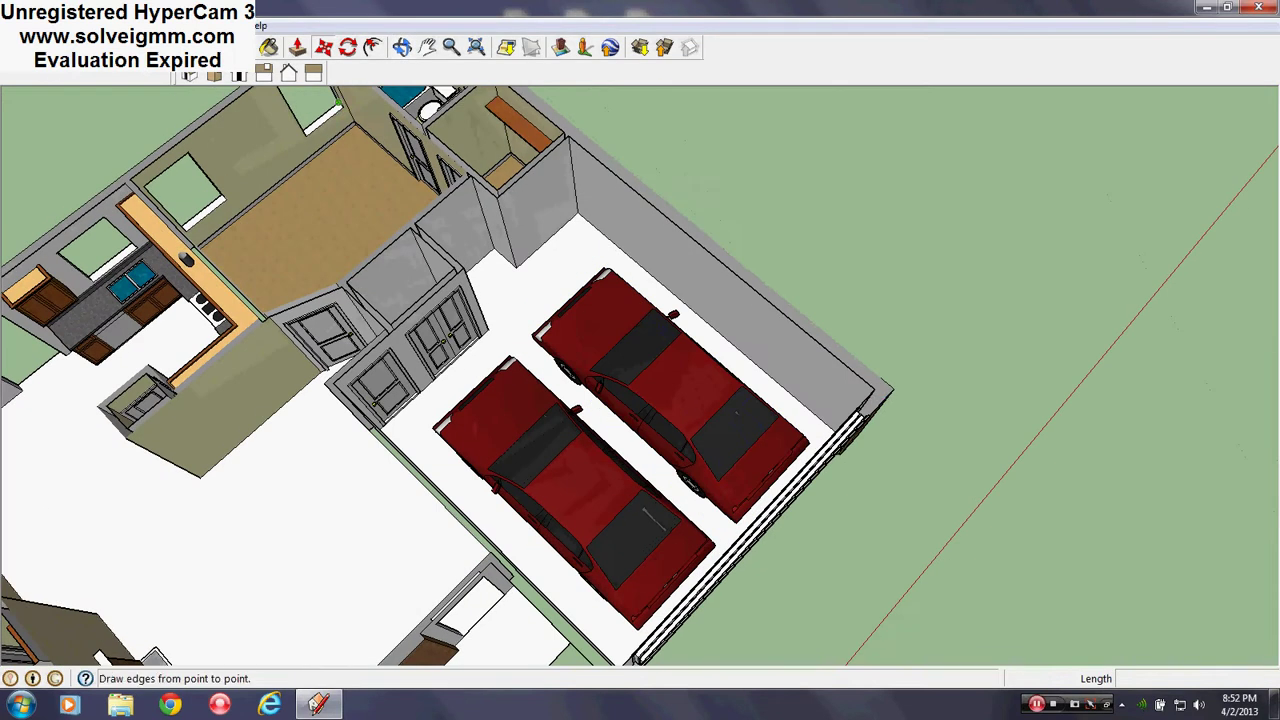
middle_drag(590, 150, 632, 406)
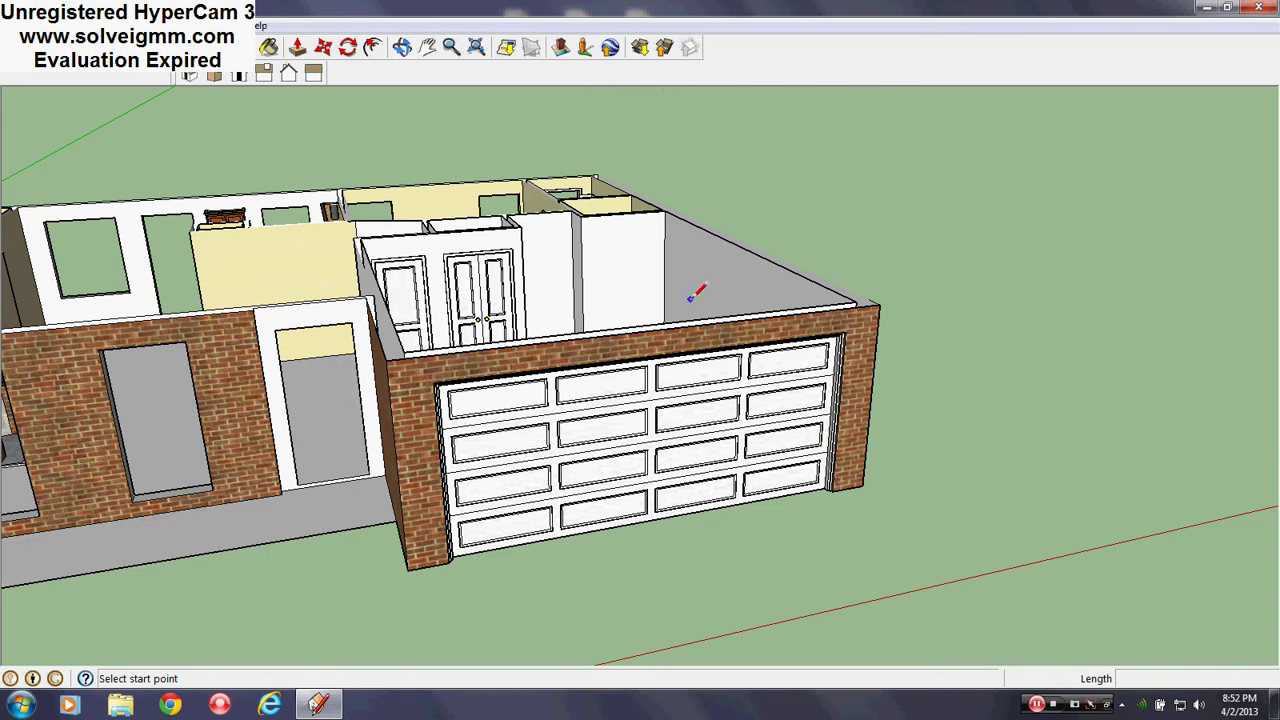
middle_drag(690, 297, 537, 543)
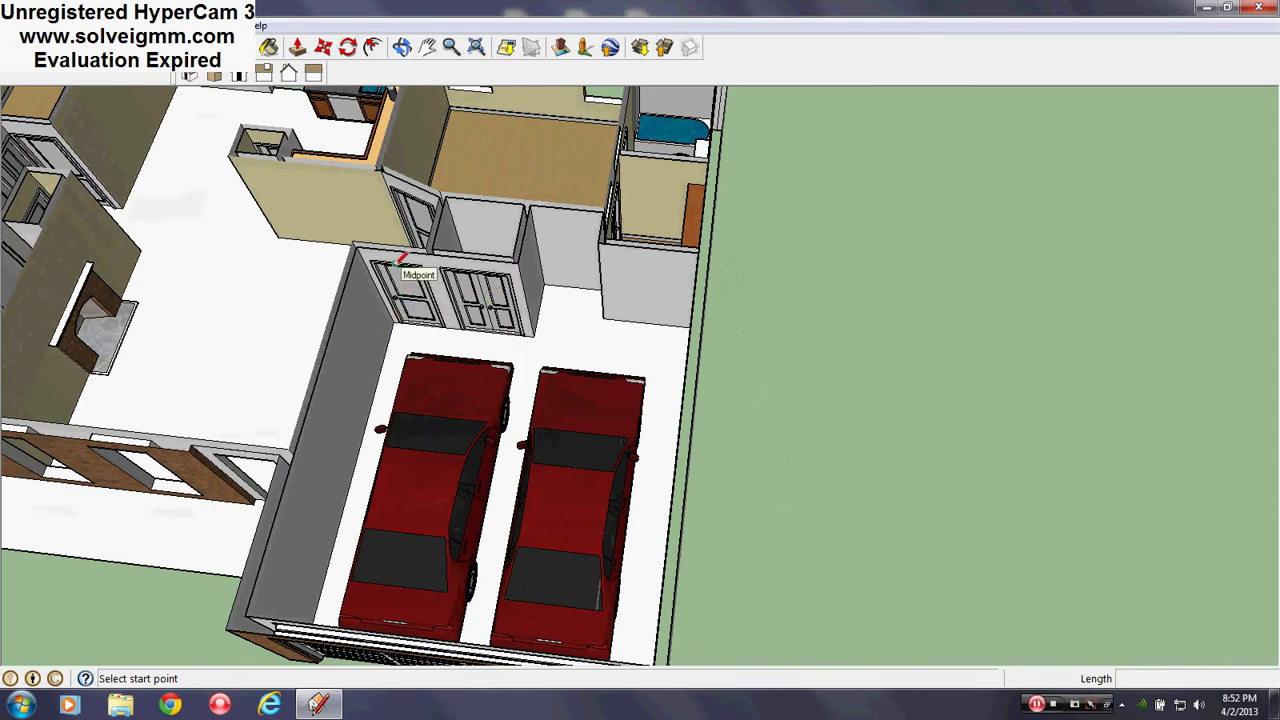
- Measure the garage's inside width from the floor corner beside the single door to the opposite side wall with the Line tool
scroll(405, 340, up, 4)
click(392, 299)
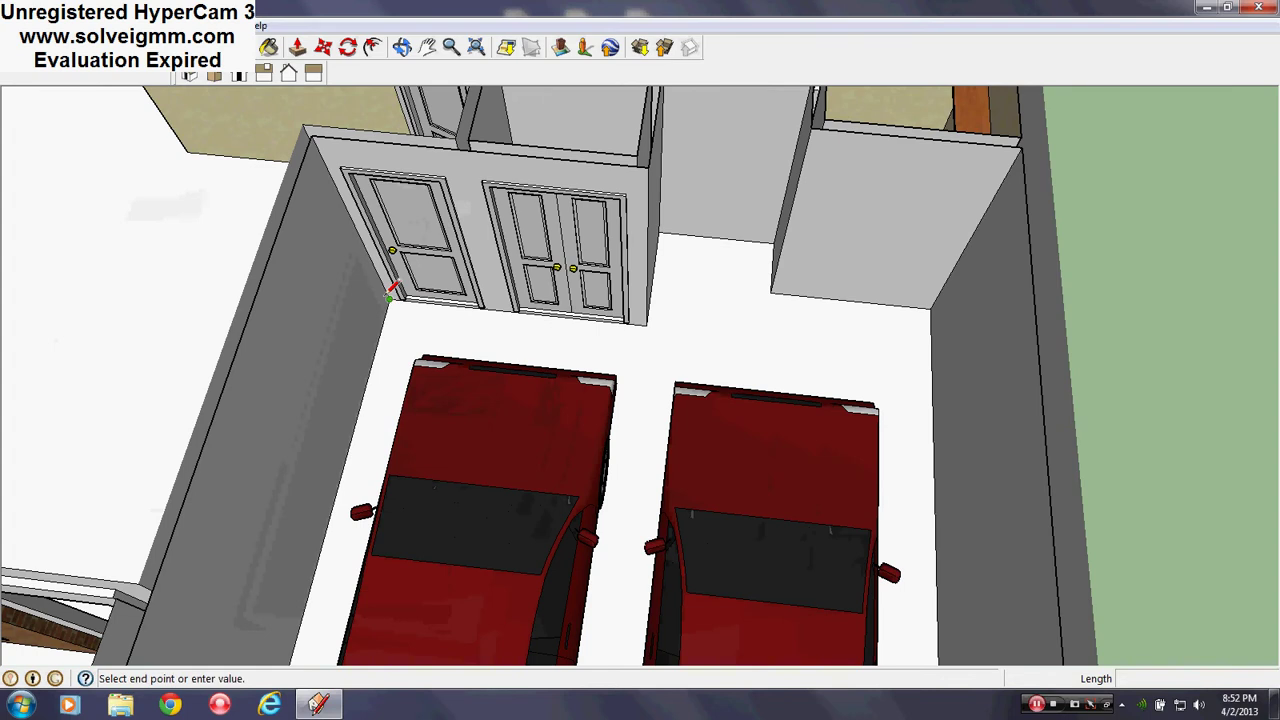
key(Escape)
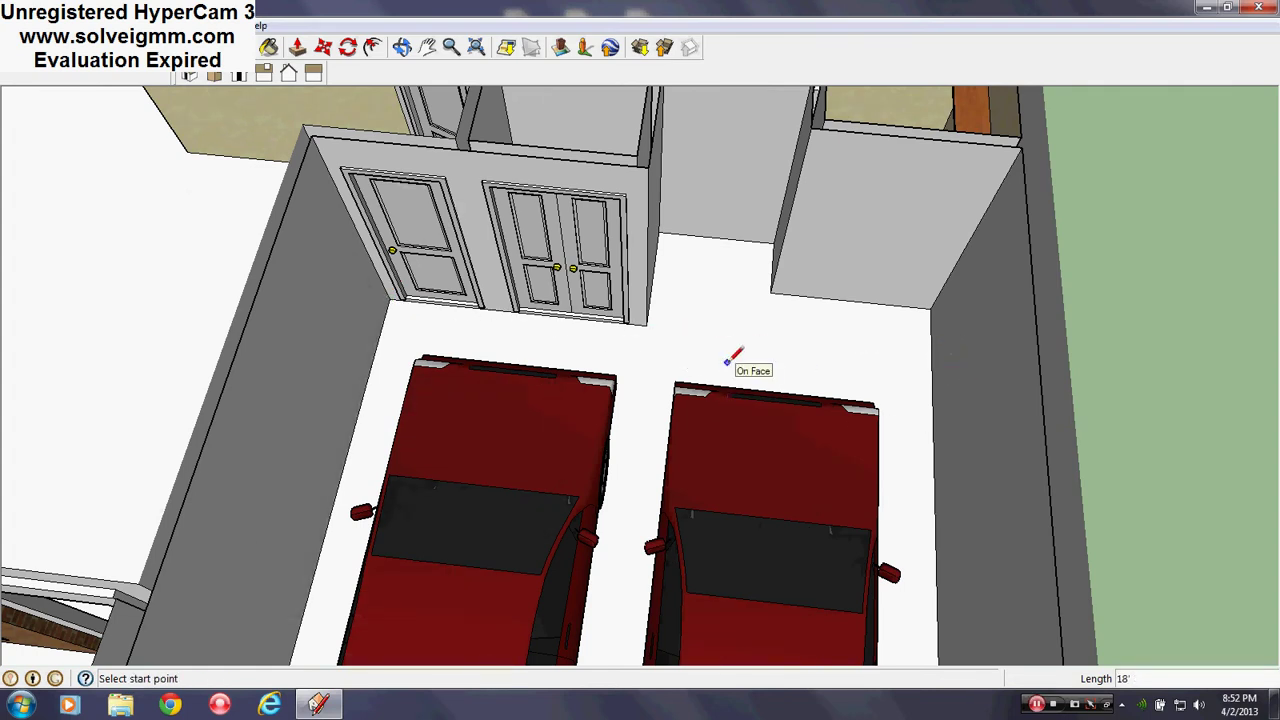
- Examine the clearance from the fronts of both sedans to the closet doors and the projecting wall at the garage's inner end
scroll(728, 358, down, 5)
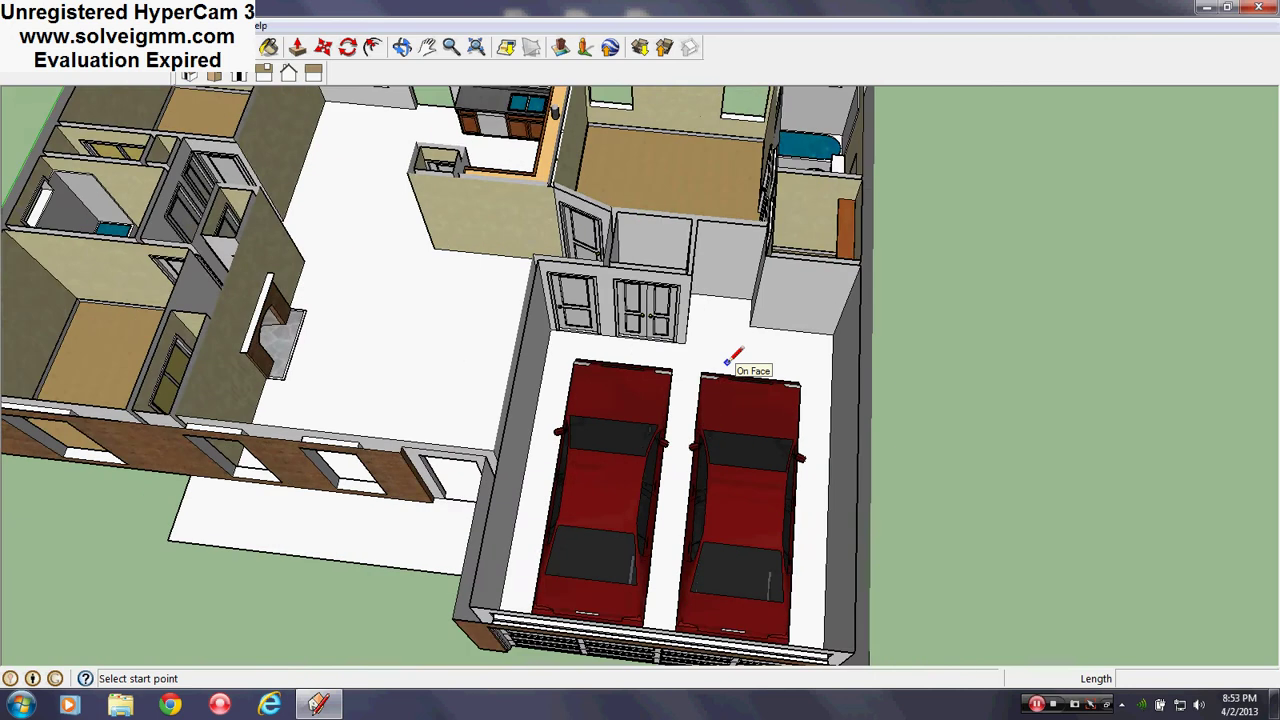
scroll(543, 223, up, 5)
middle_drag(543, 223, 636, 310)
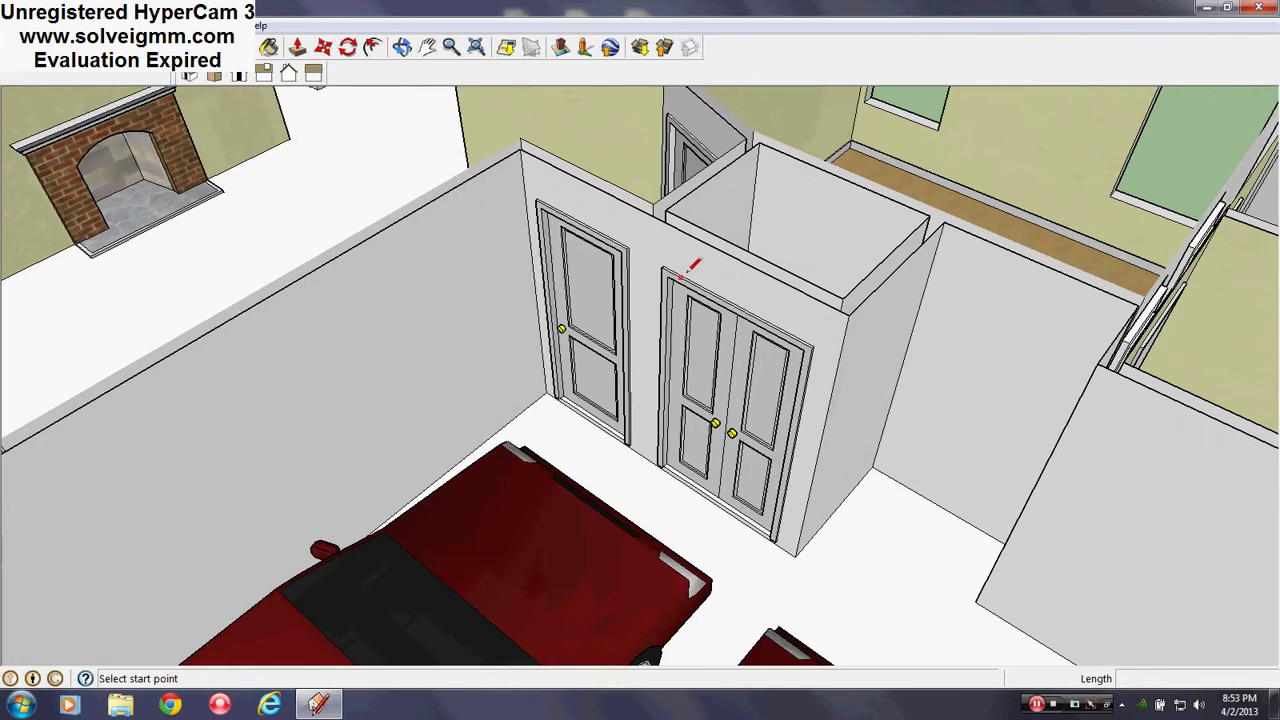
scroll(690, 268, down, 4)
middle_drag(632, 485, 650, 455)
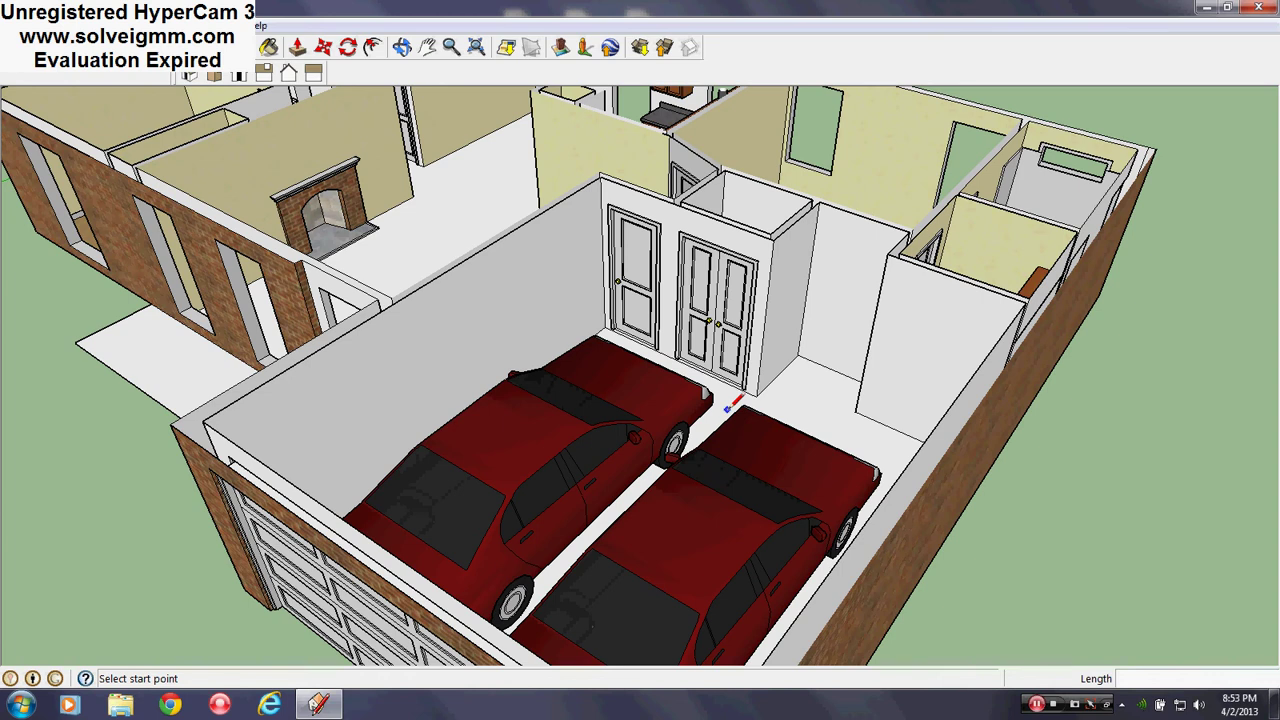
middle_drag(944, 296, 689, 350)
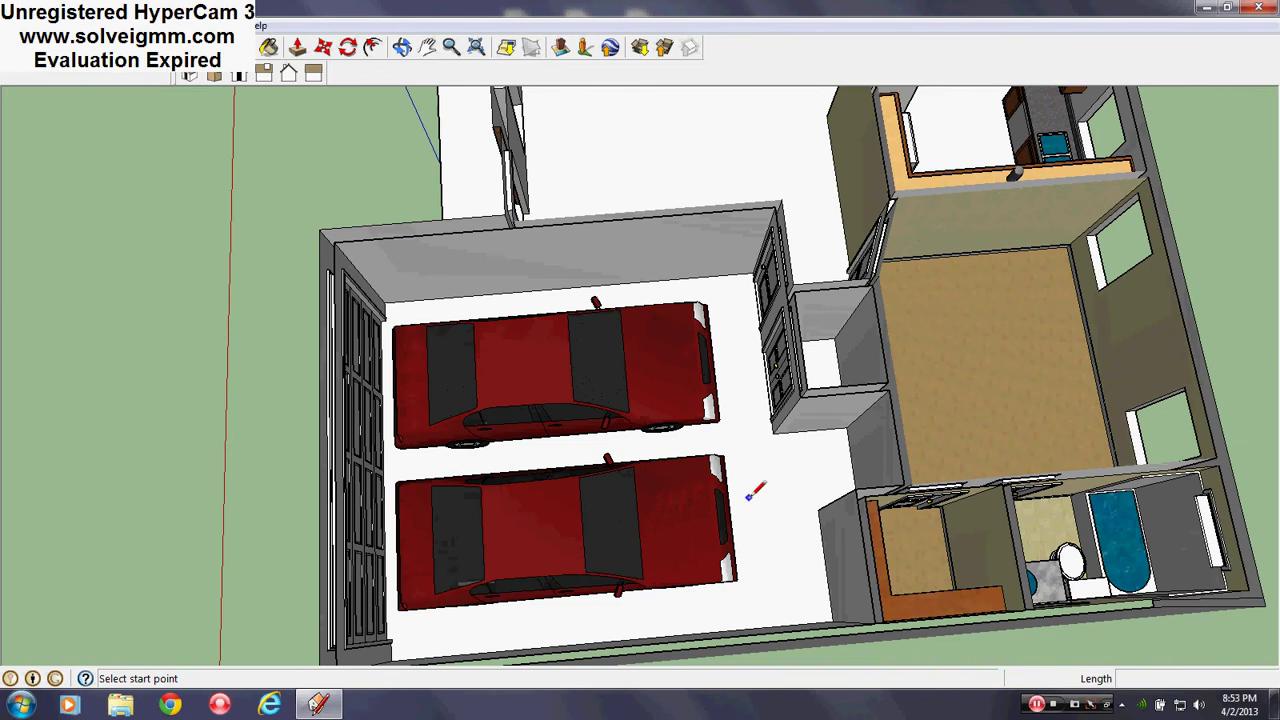
middle_drag(368, 460, 906, 300)
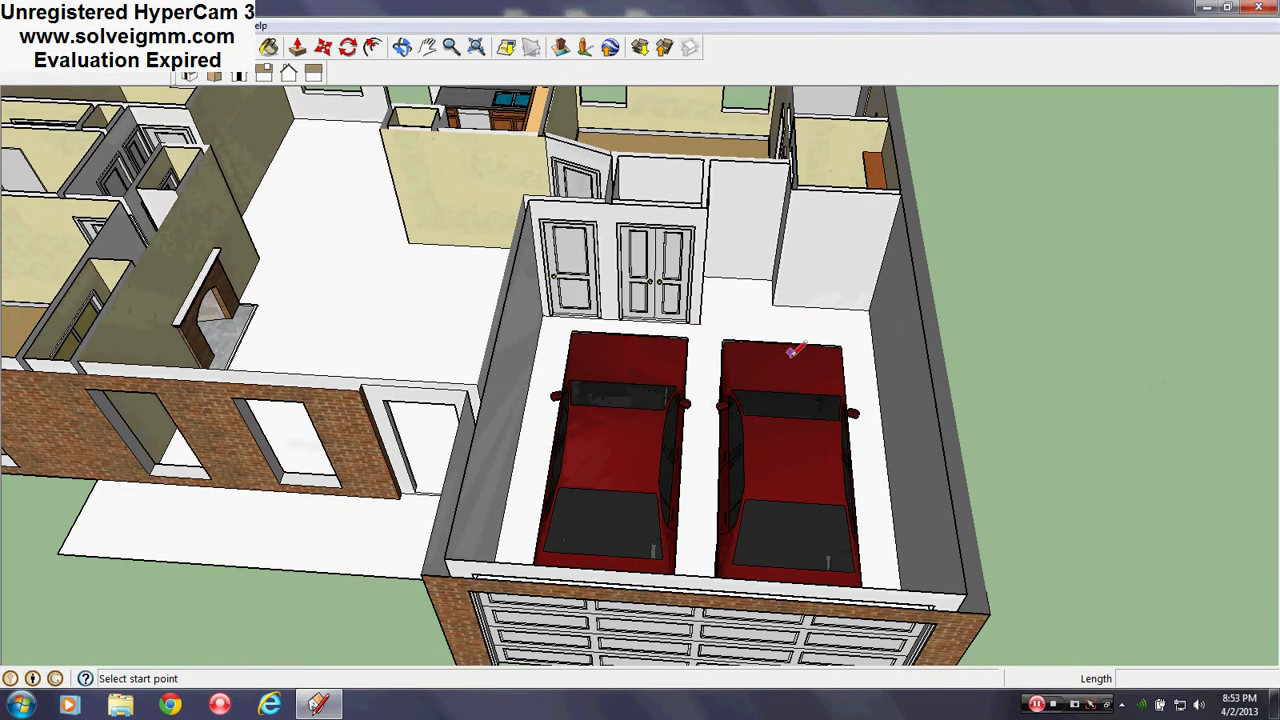
scroll(827, 323, up, 5)
middle_drag(828, 325, 846, 535)
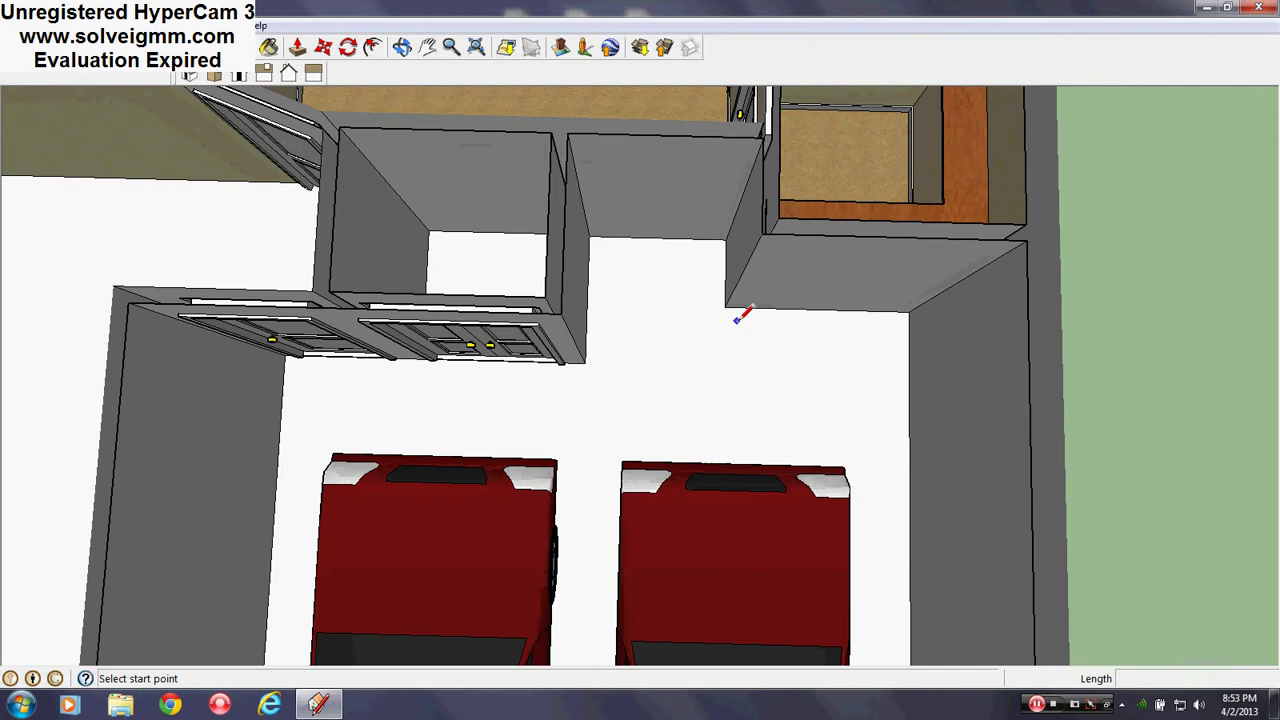
click(736, 321)
key(Escape)
middle_drag(746, 409, 600, 423)
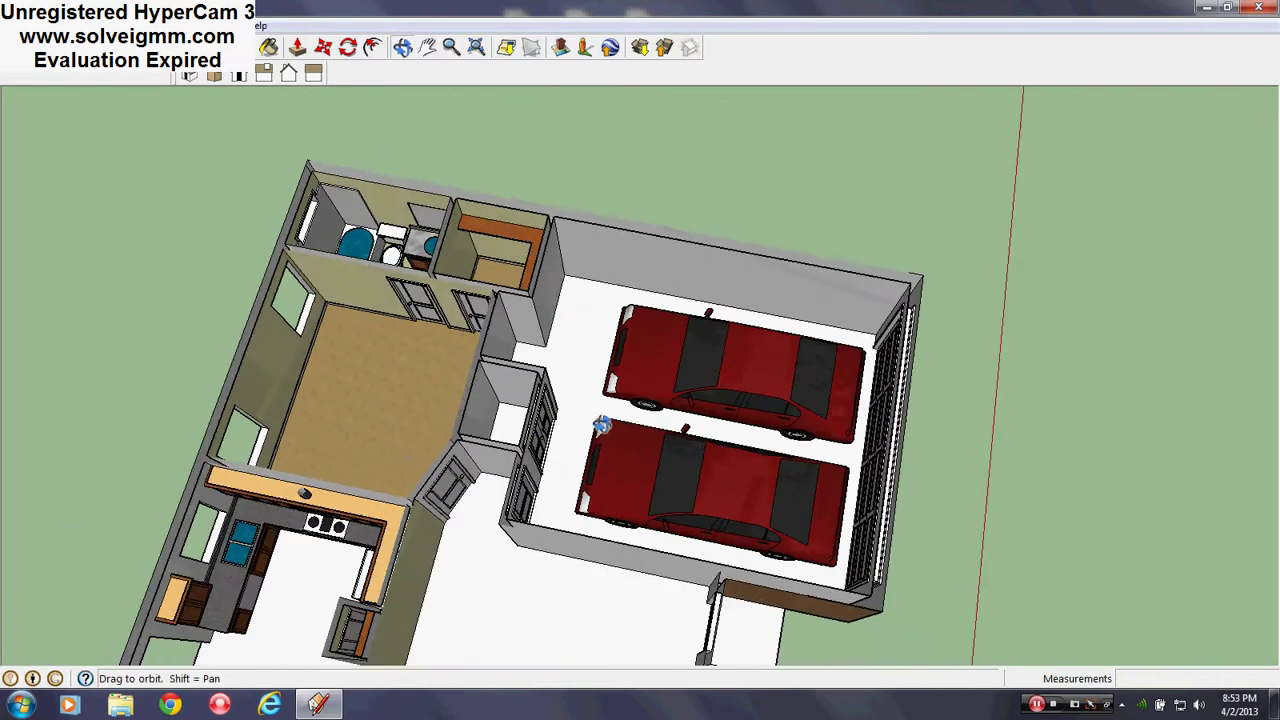
scroll(771, 425, up, 4)
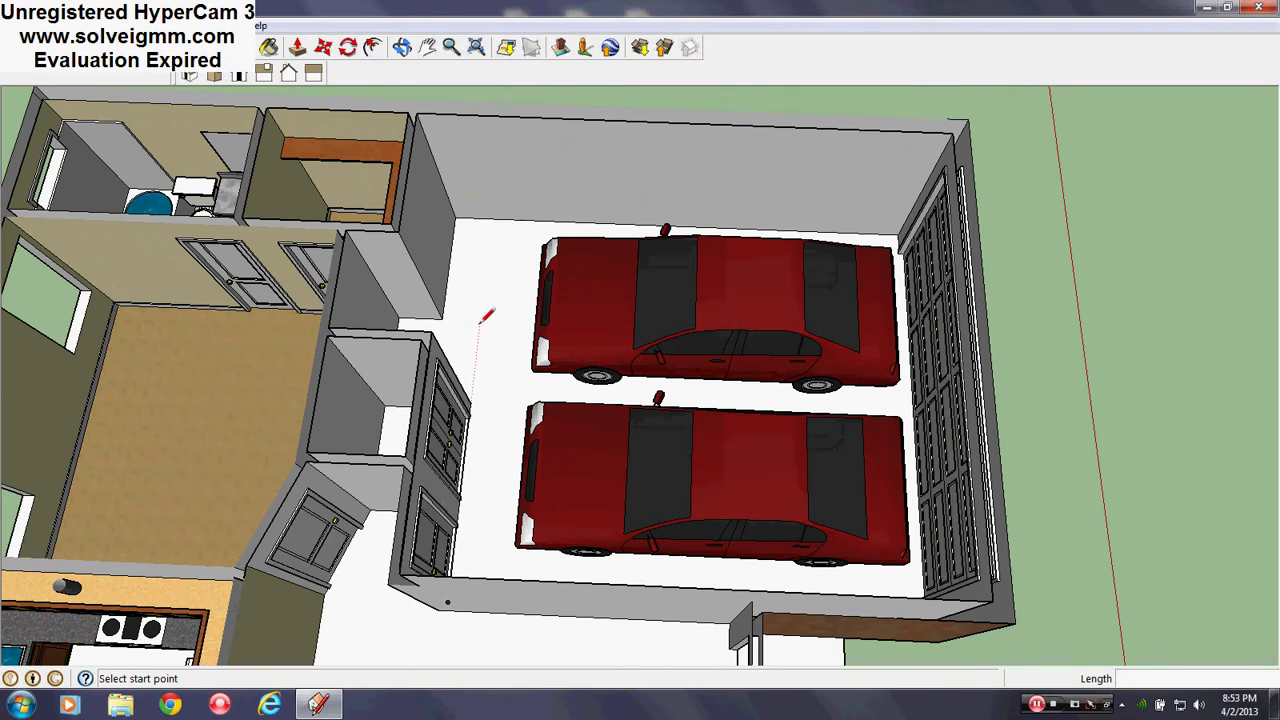
- Undo the second sedan's copy and the first sedan's last move toward the garage door
middle_drag(502, 306, 533, 375)
key(ctrl+z)
key(ctrl+z)
key(ctrl+z)
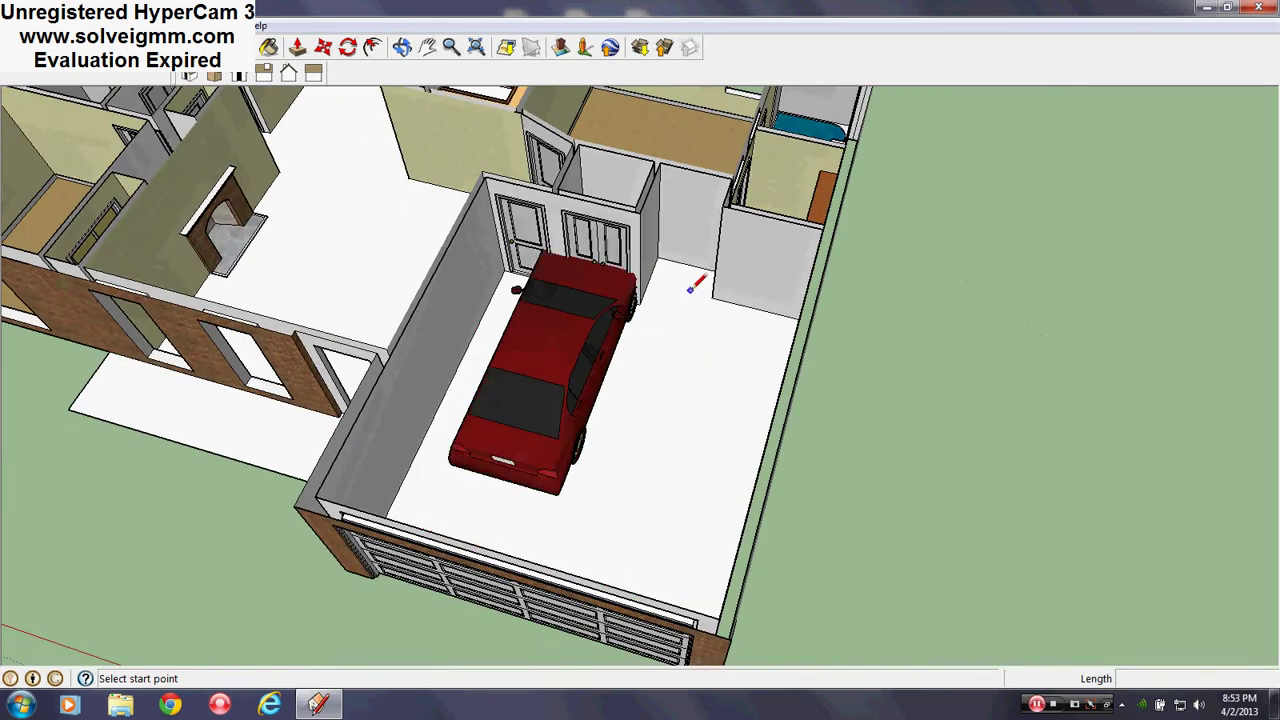
- Undo the last two edits and draw a small T-shaped guide mark with a 1-inch stem from the midpoint of the garage alcove wall's base
key(ctrl+z)
key(ctrl+z)
scroll(715, 272, up, 3)
mouse_move(723, 266)
middle_down()
mouse_move(814, 346)
mouse_move(806, 290)
mouse_move(840, 295)
middle_up()
scroll(800, 299, up, 3)
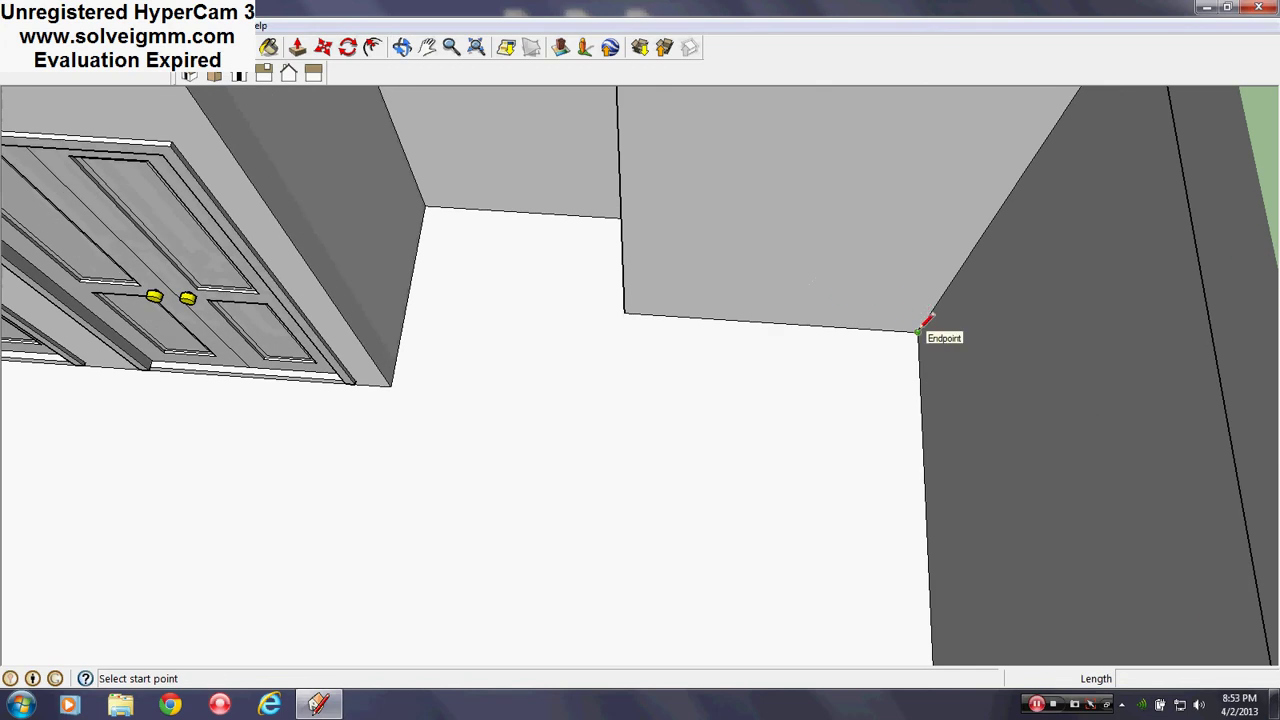
click(770, 322)
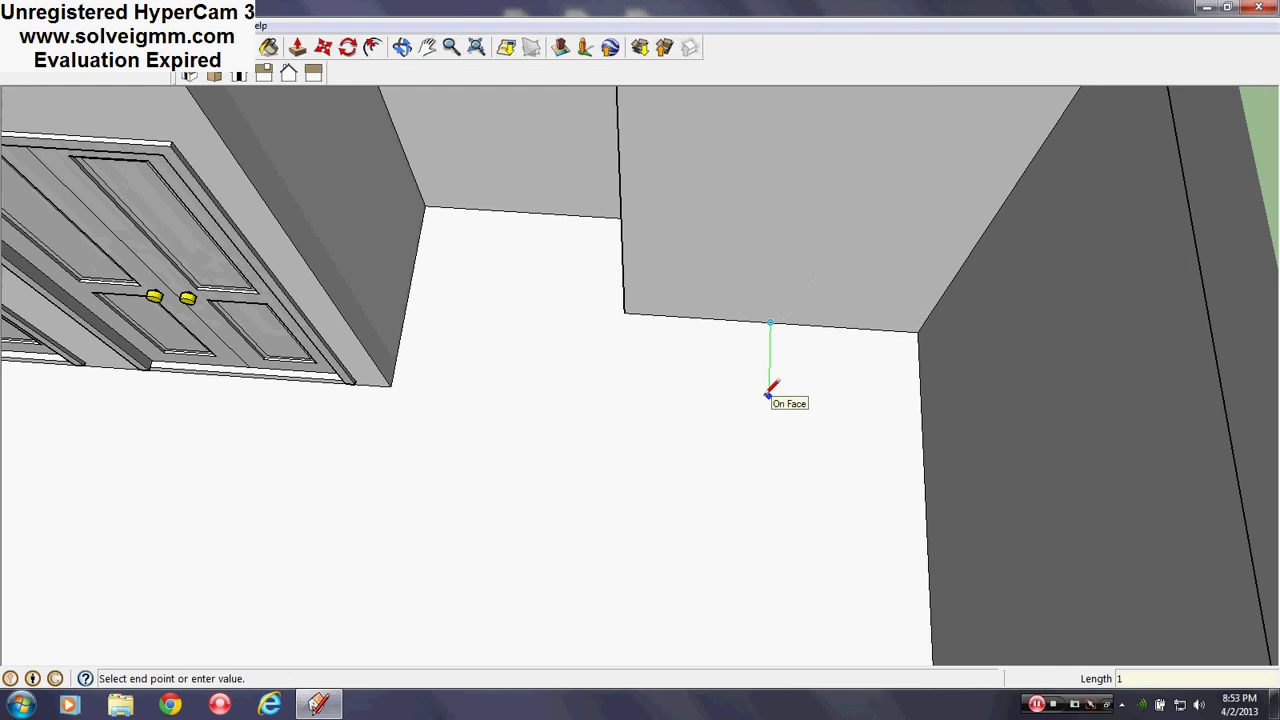
scroll(836, 264, up, 3)
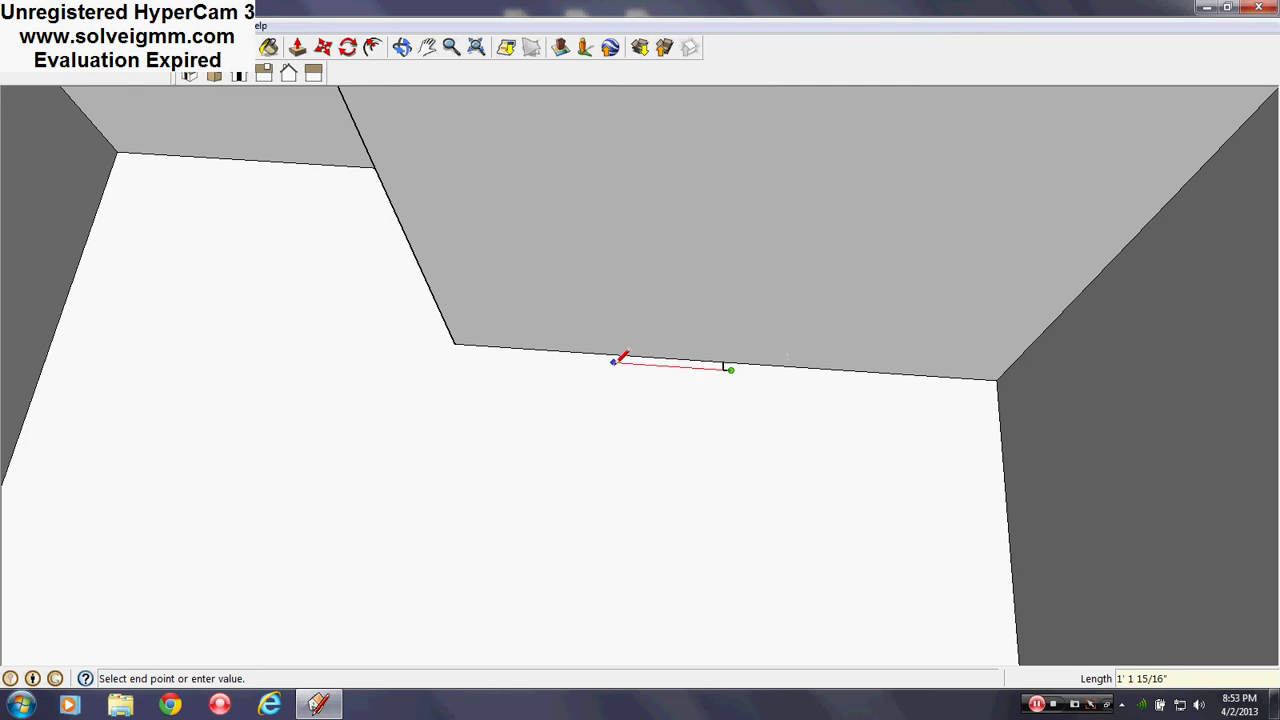
key(Return)
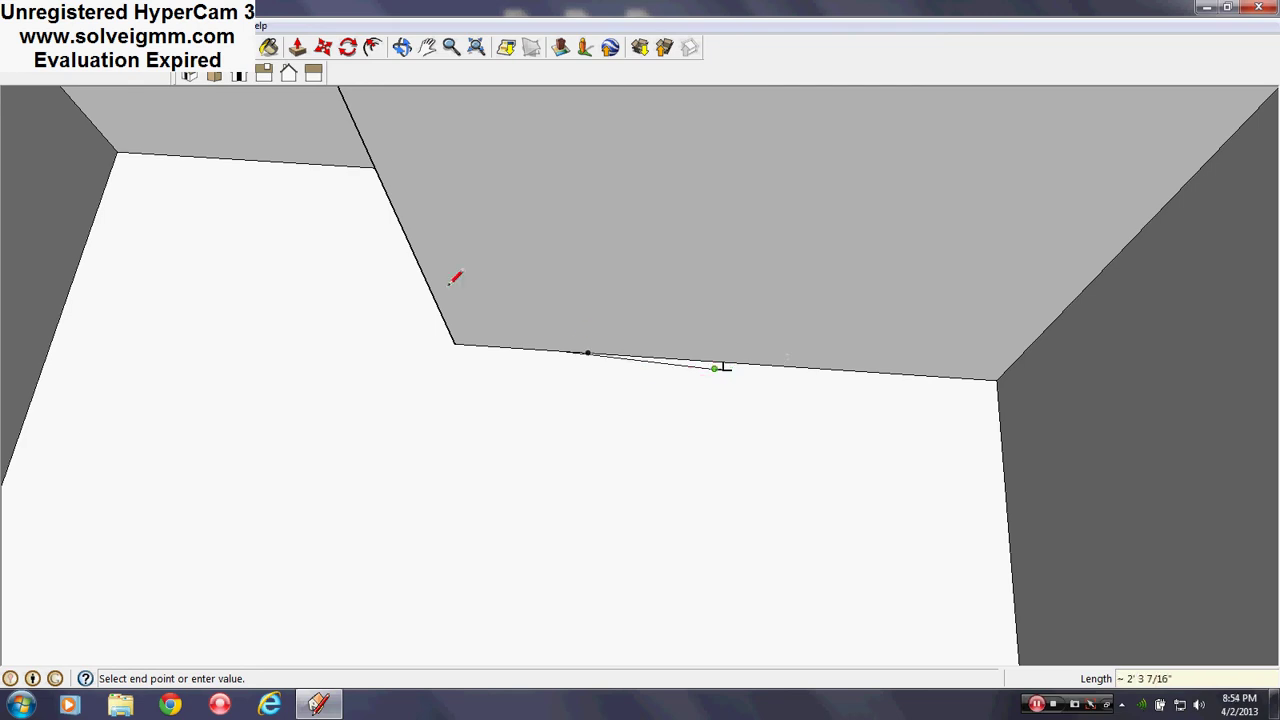
key(Escape)
- Draw a 2'3" by 2'3" square on the garage floor, starting at the guide mark's end nearer the closet
key(r)
scroll(700, 358, up, 2)
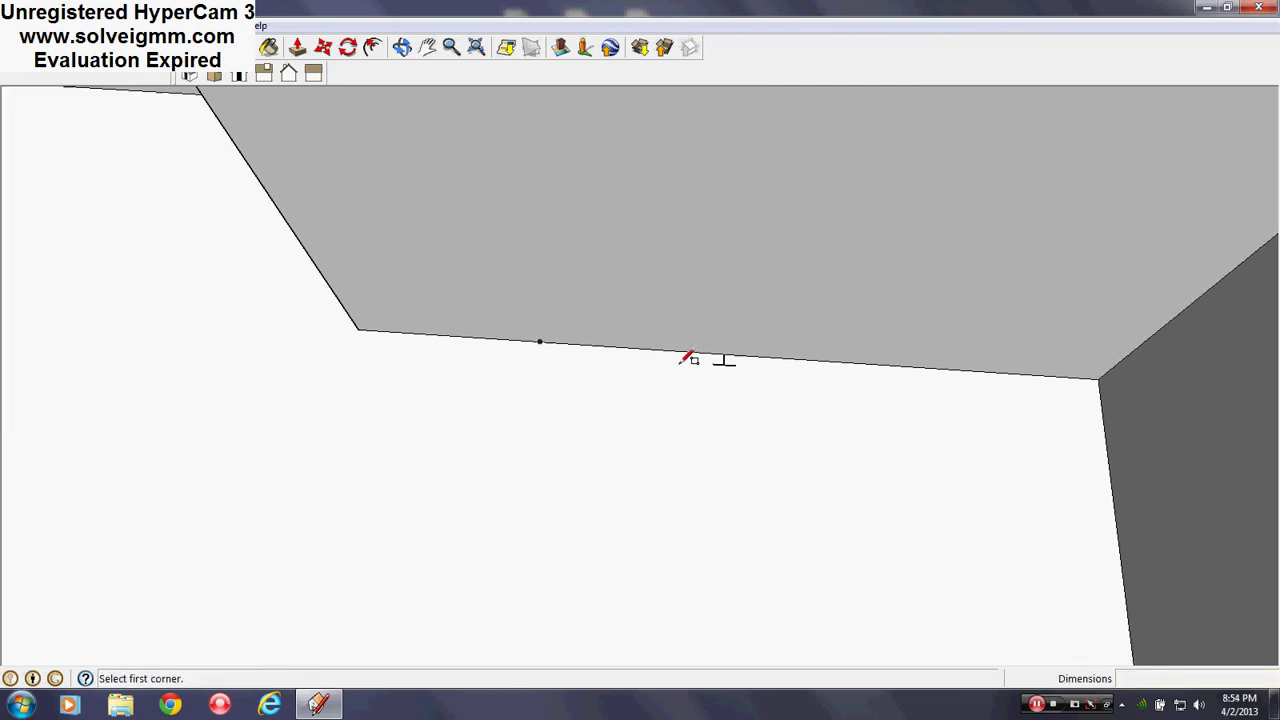
click(712, 361)
scroll(712, 358, down, 4)
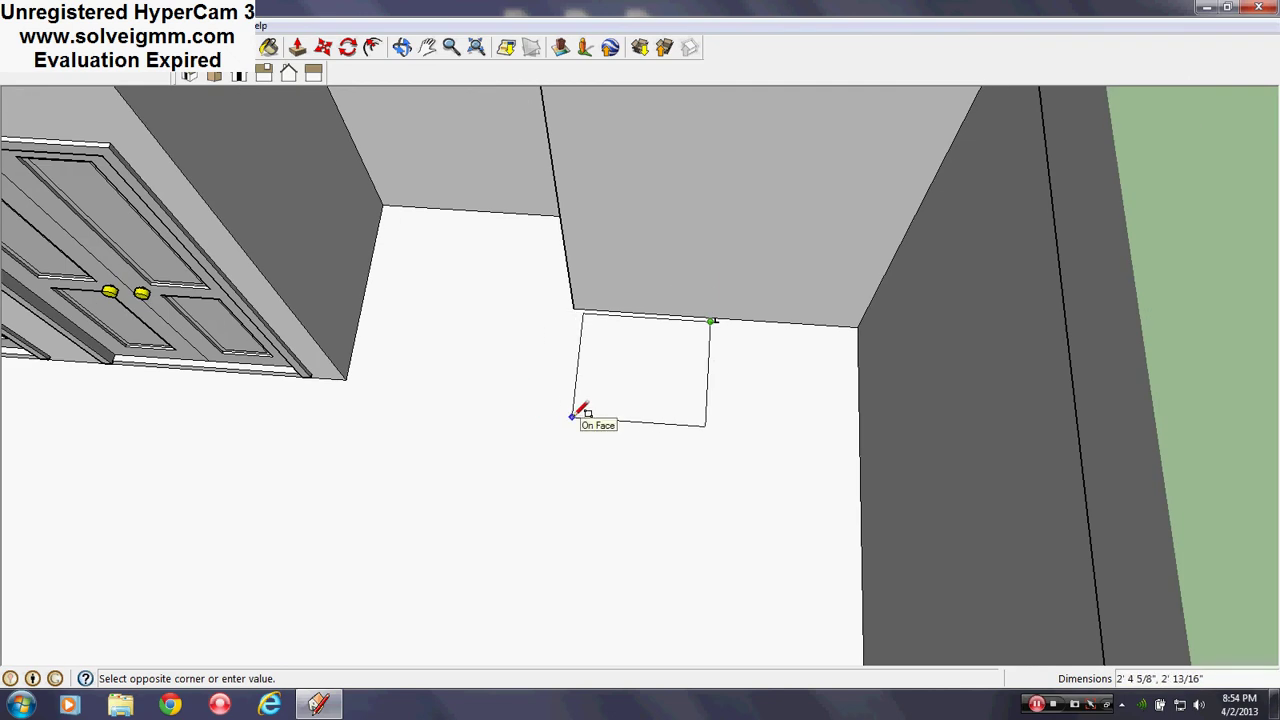
text(2'3,2'3)
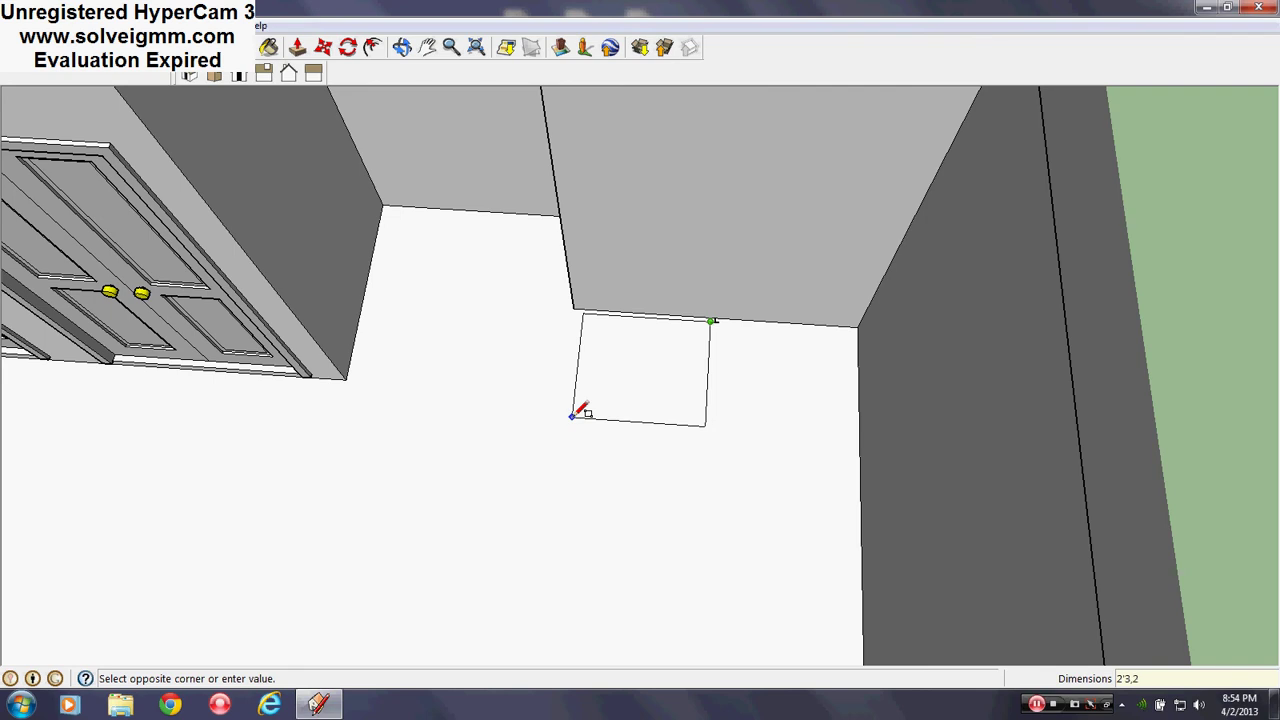
key(Return)
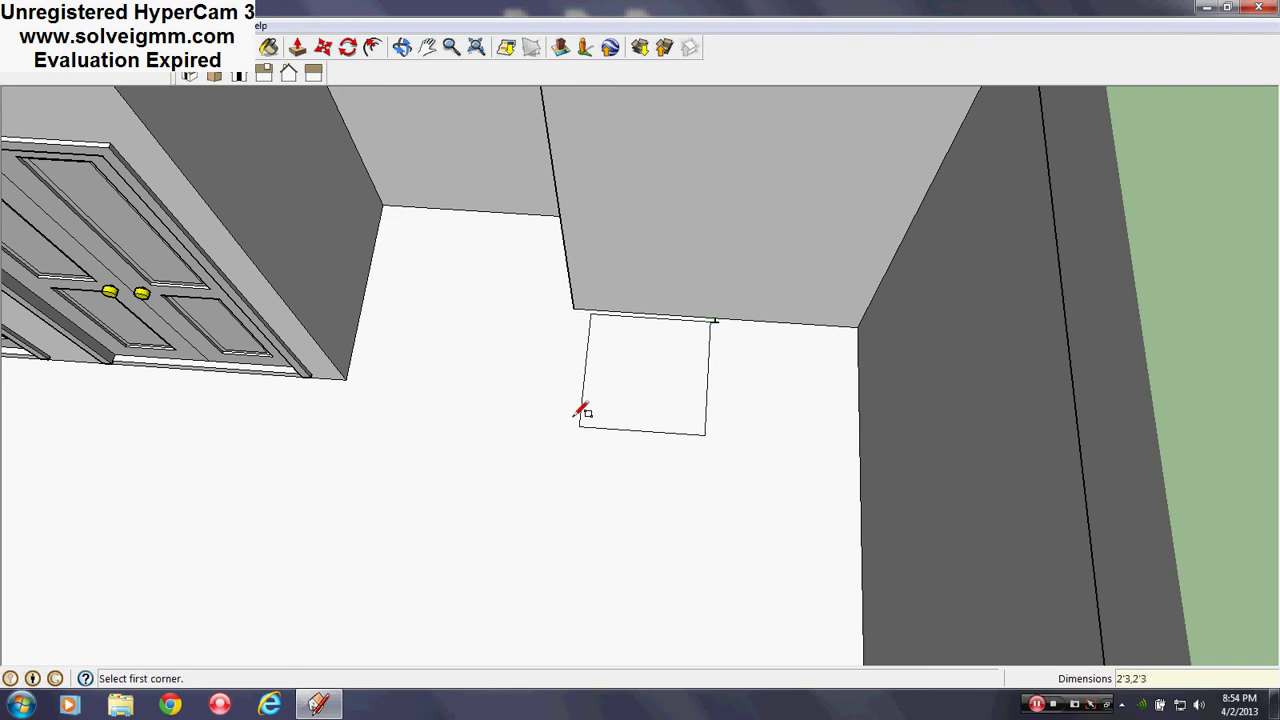
- Try to draw a second 2'3" square from the other end of the guide mark, and undo both squares
scroll(760, 395, up, 3)
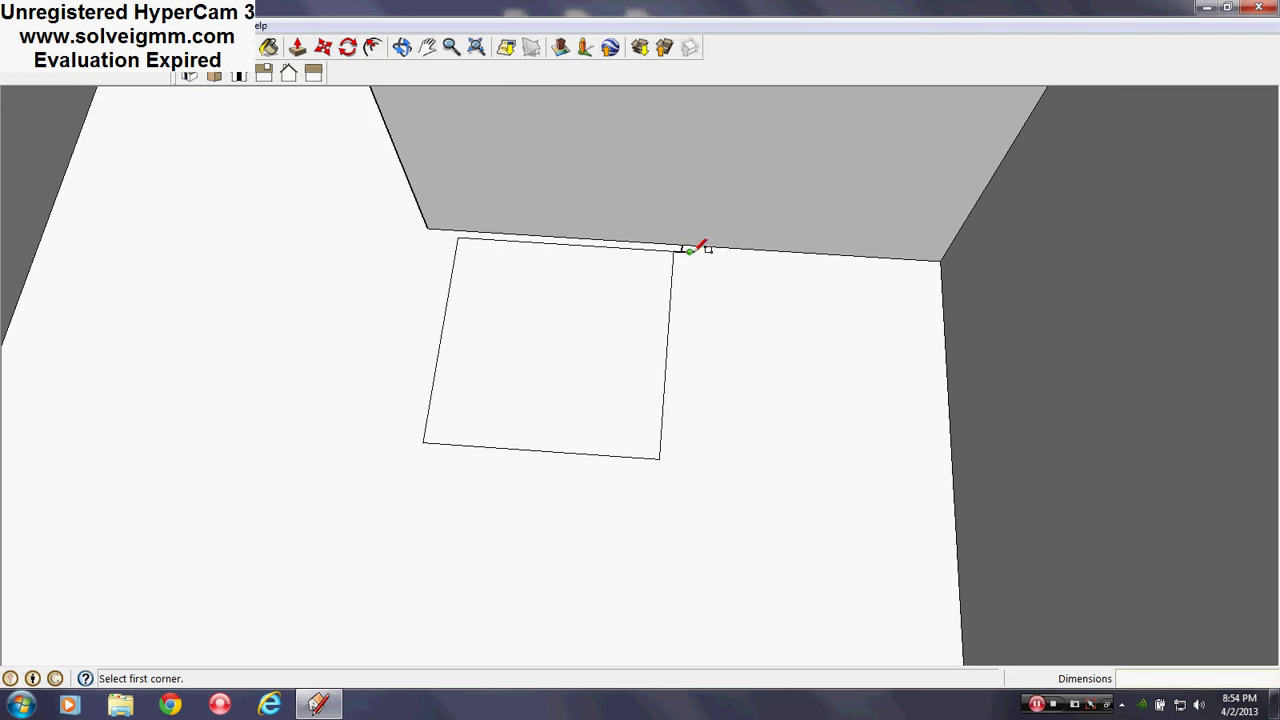
click(688, 251)
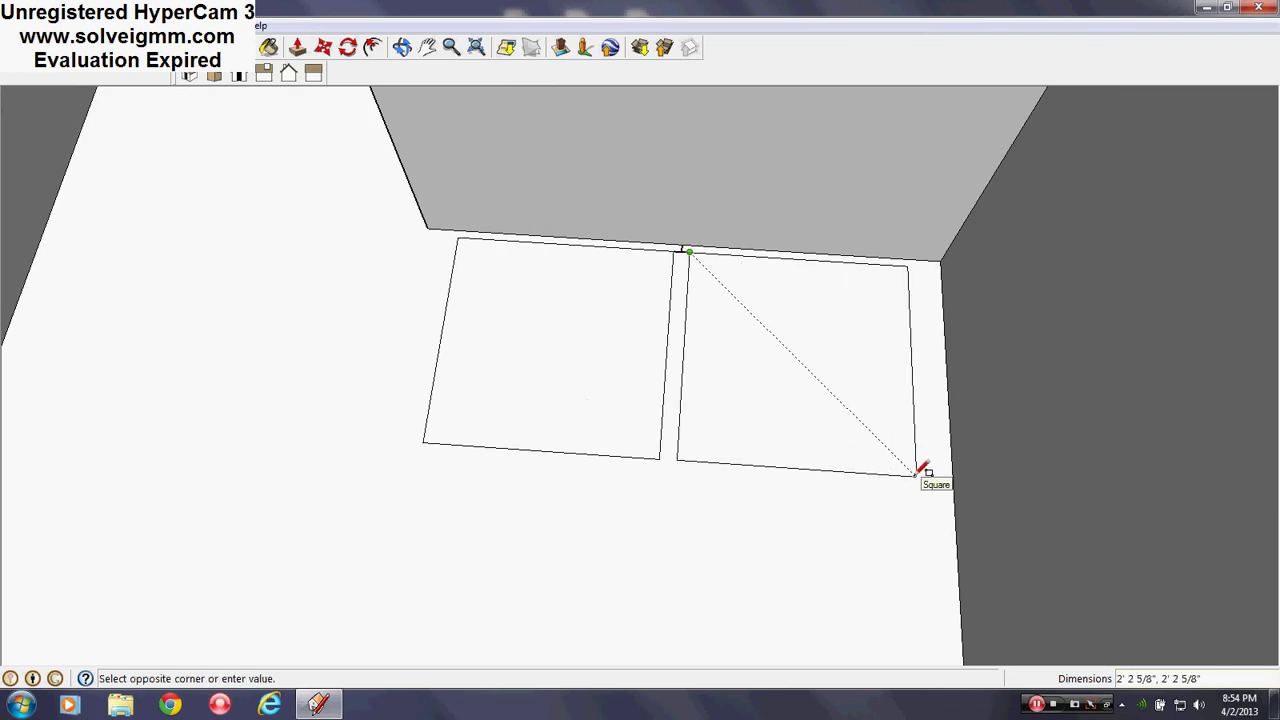
text(2'3)
key(Return)
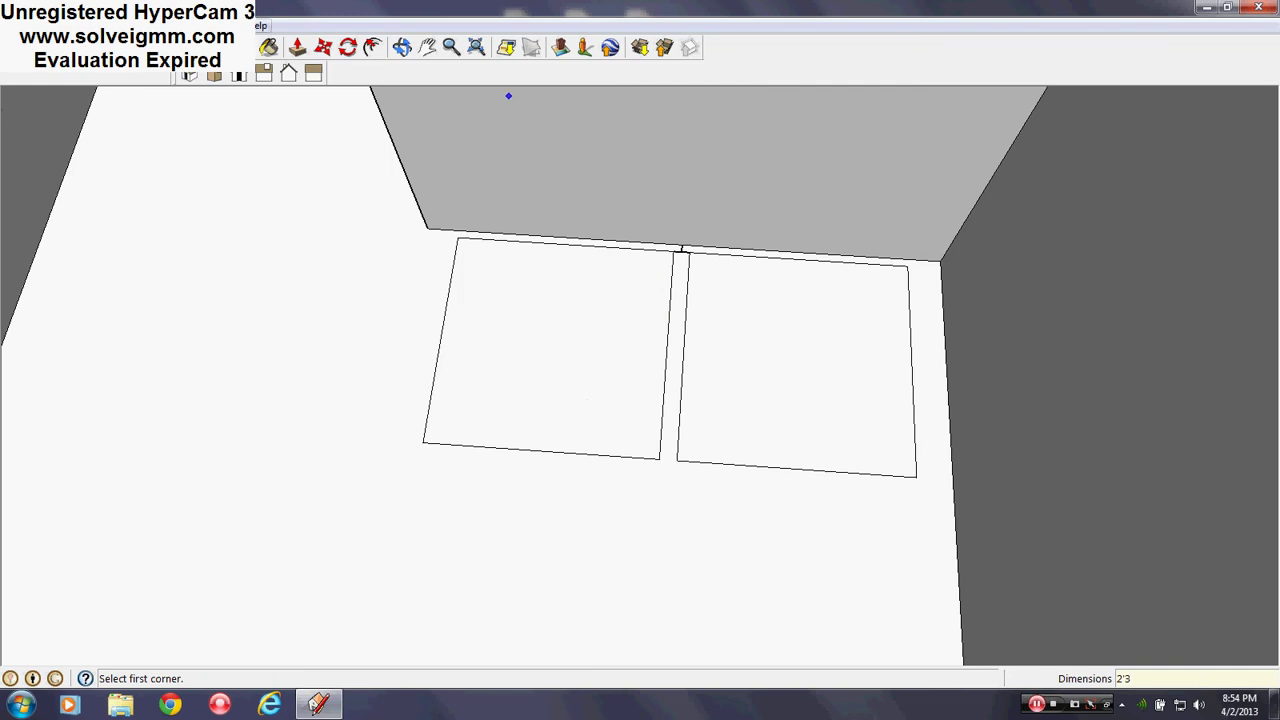
click(677, 459)
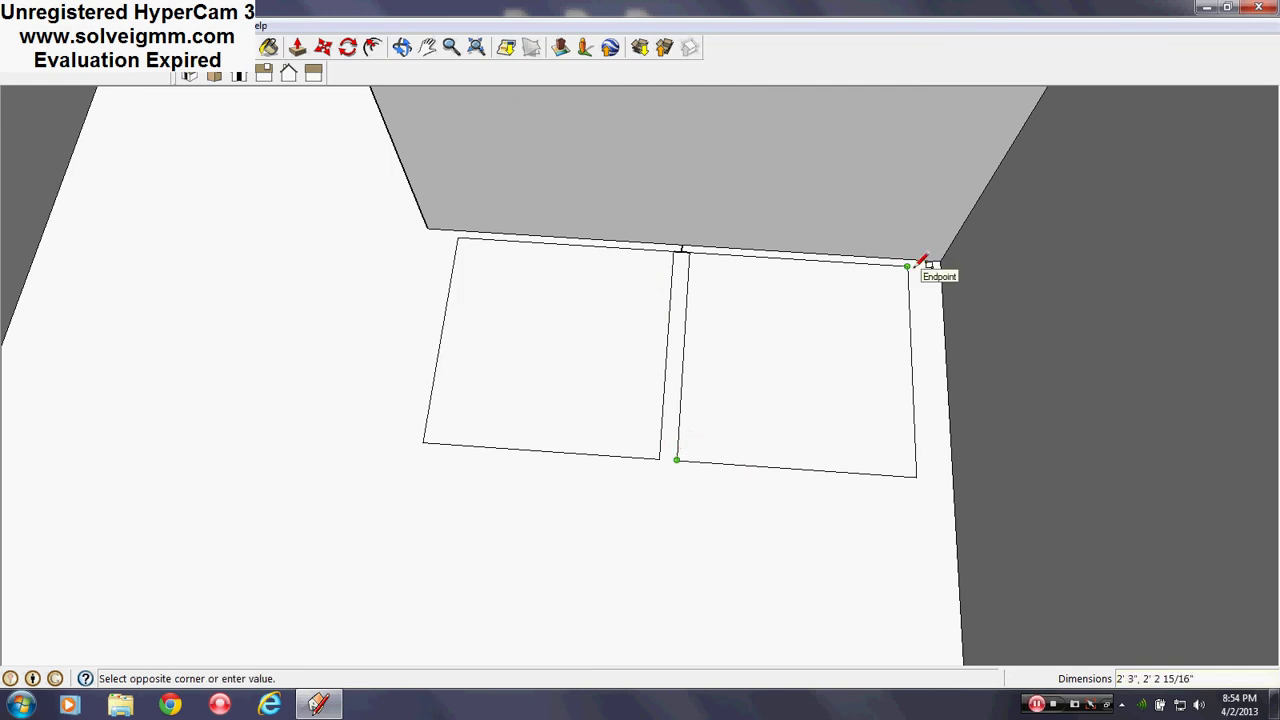
key(ctrl+z)
key(ctrl+z)
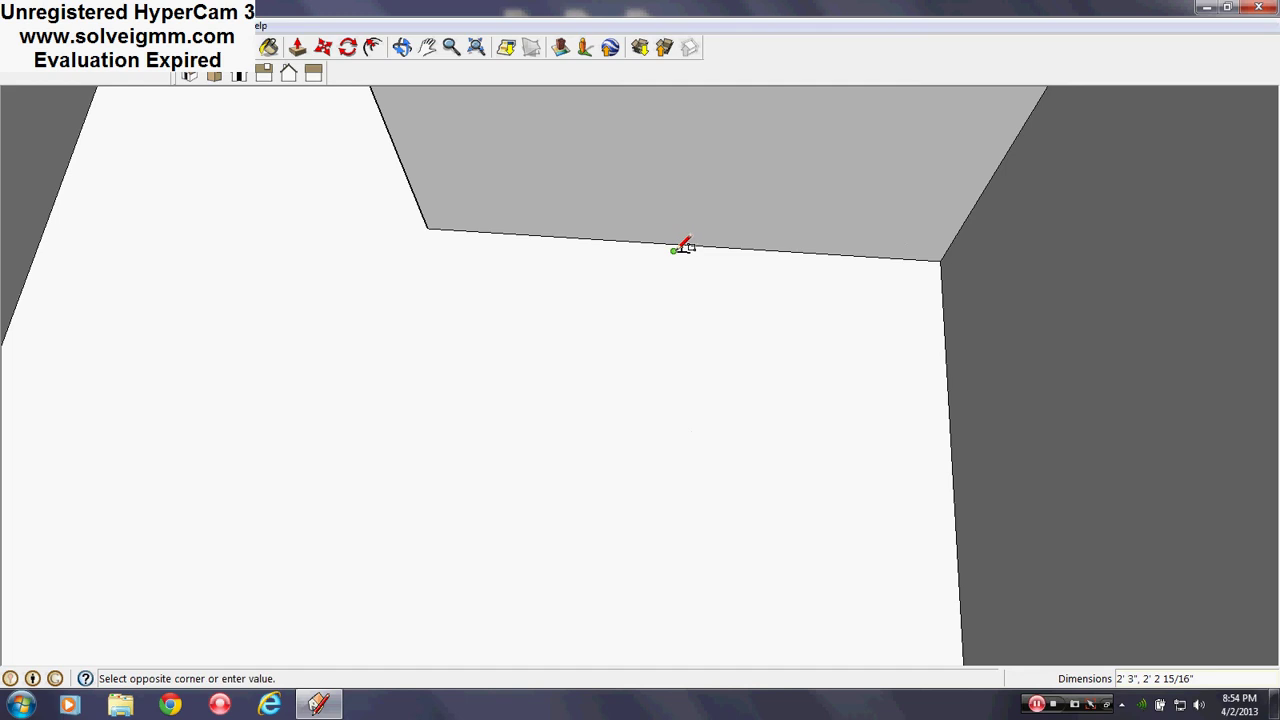
- Redraw two side-by-side 2'3" by 2'3" squares on the garage floor, one from each end of the guide mark
text(2'3,2'3)
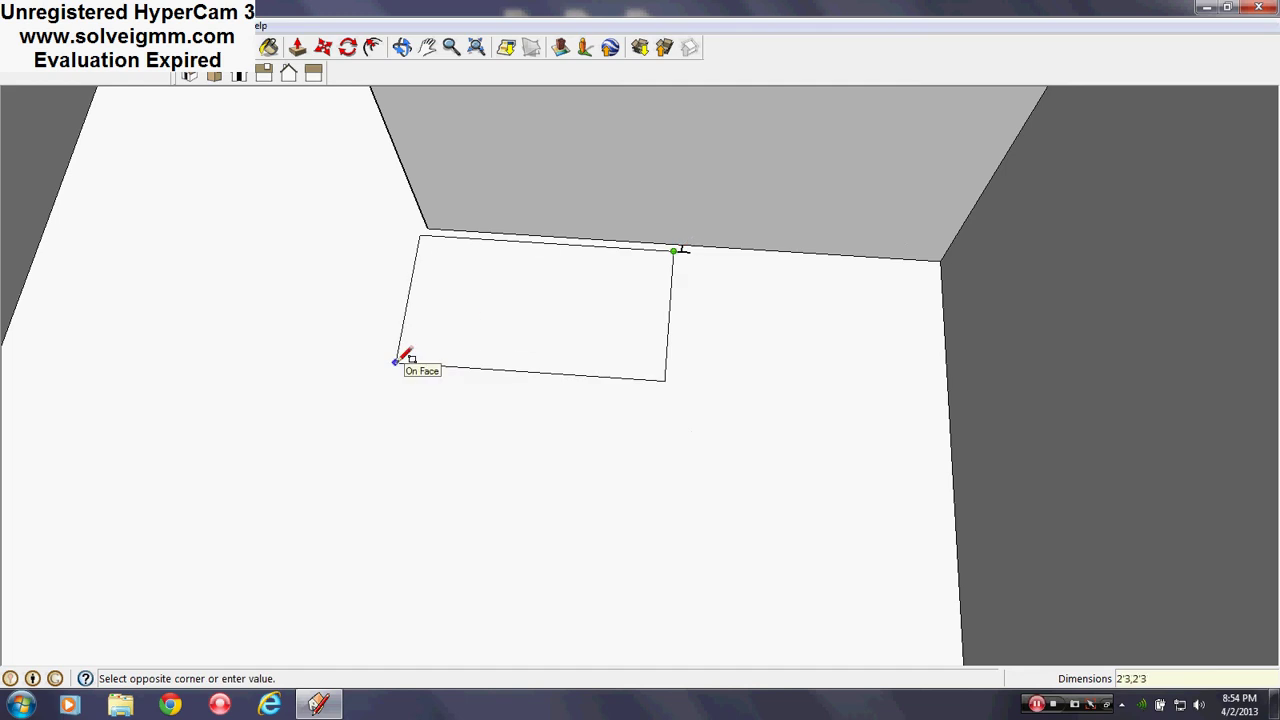
key(Return)
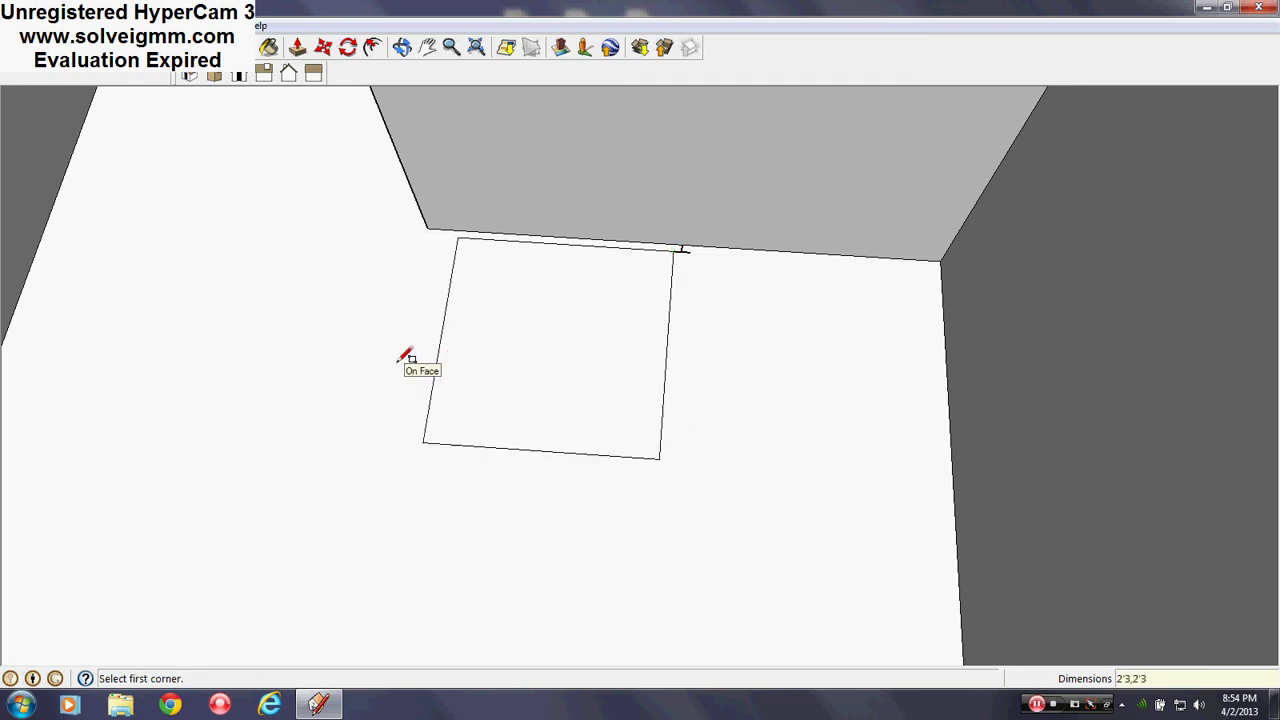
click(688, 251)
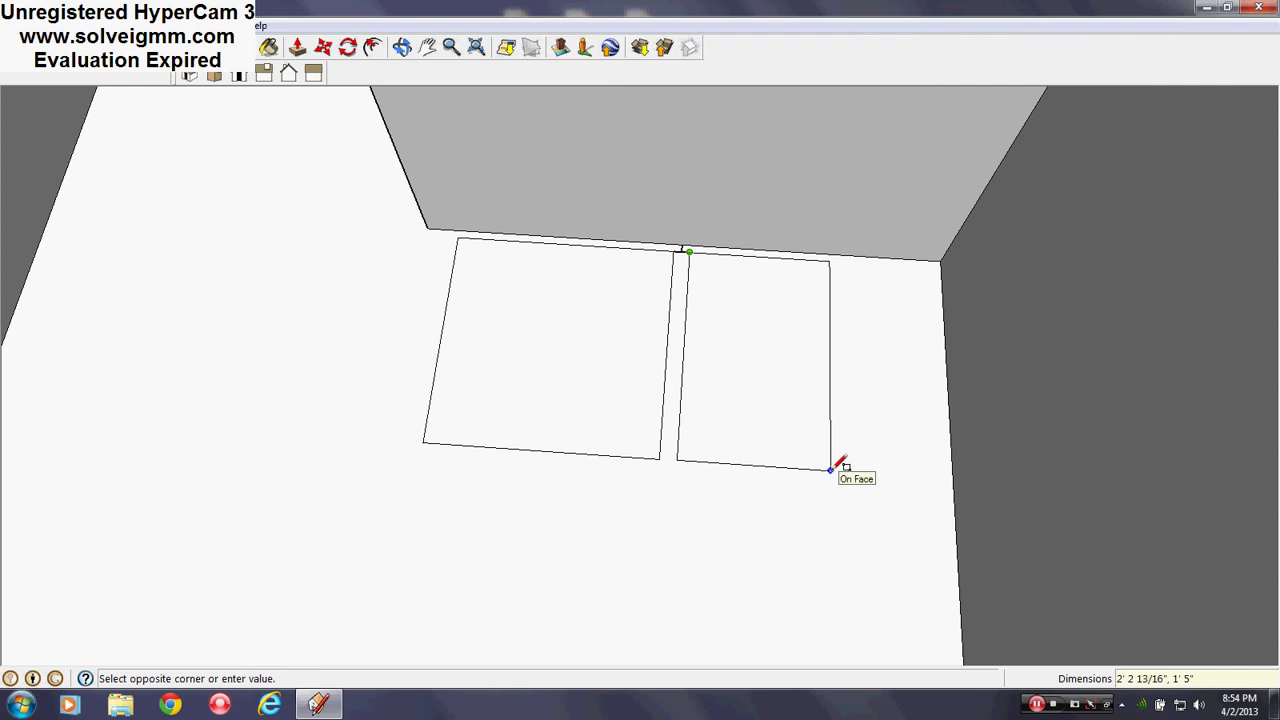
text(2'3,2'3)
key(Return)
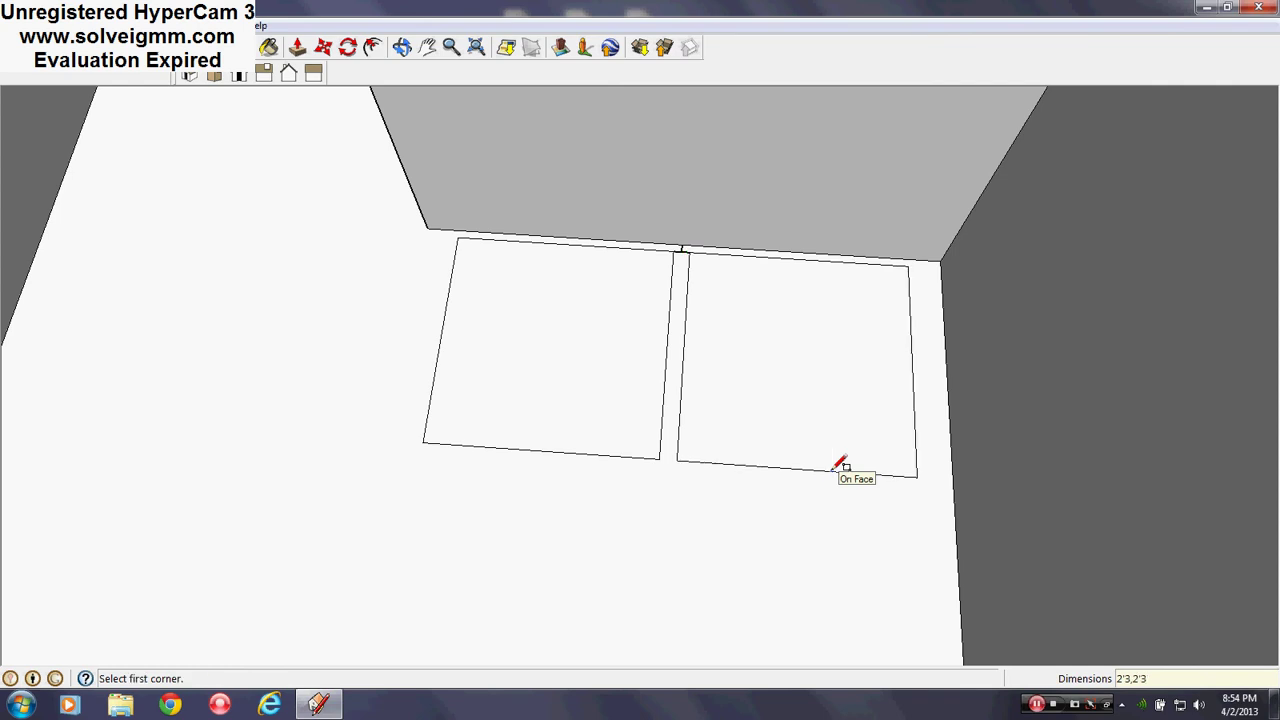
- Erase the T-shaped guide mark between the two floor squares and the alcove wall
click(268, 47)
scroll(691, 366, down, 4)
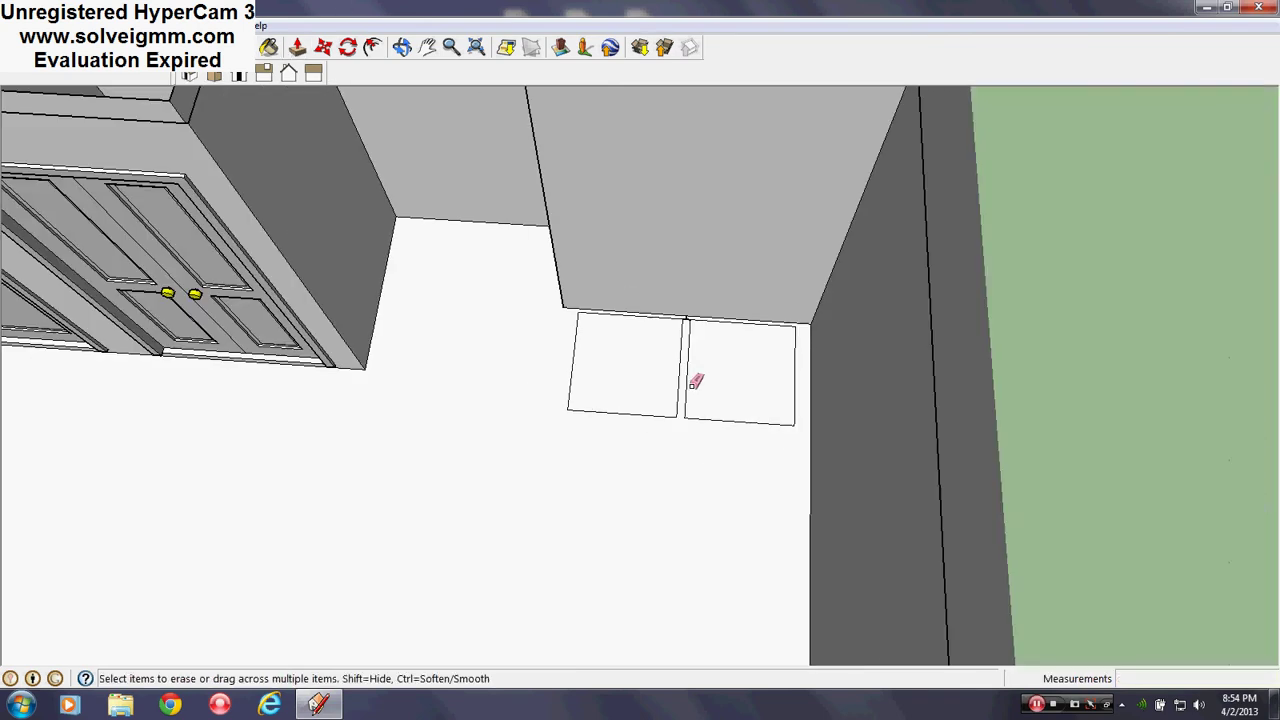
scroll(694, 303, up, 7)
scroll(705, 330, down, 3)
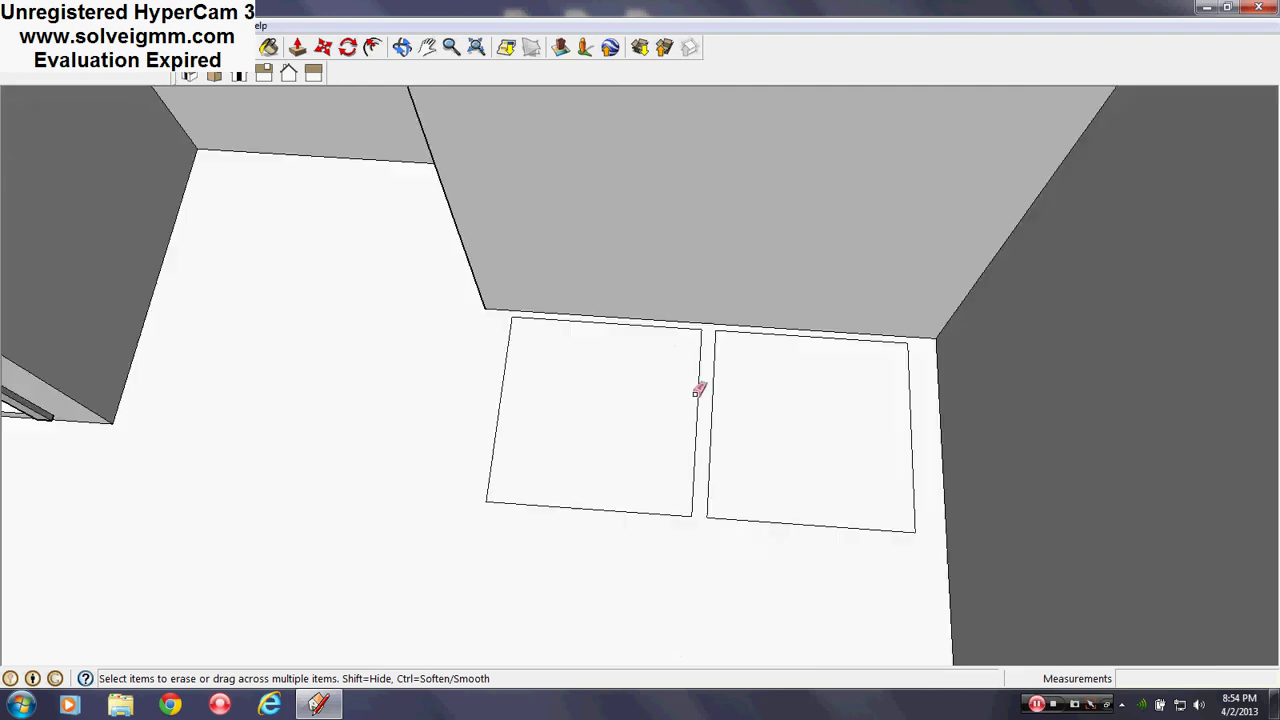
- Paint the two floor squares light gray with the Color_001 material
middle_drag(694, 386, 771, 272)
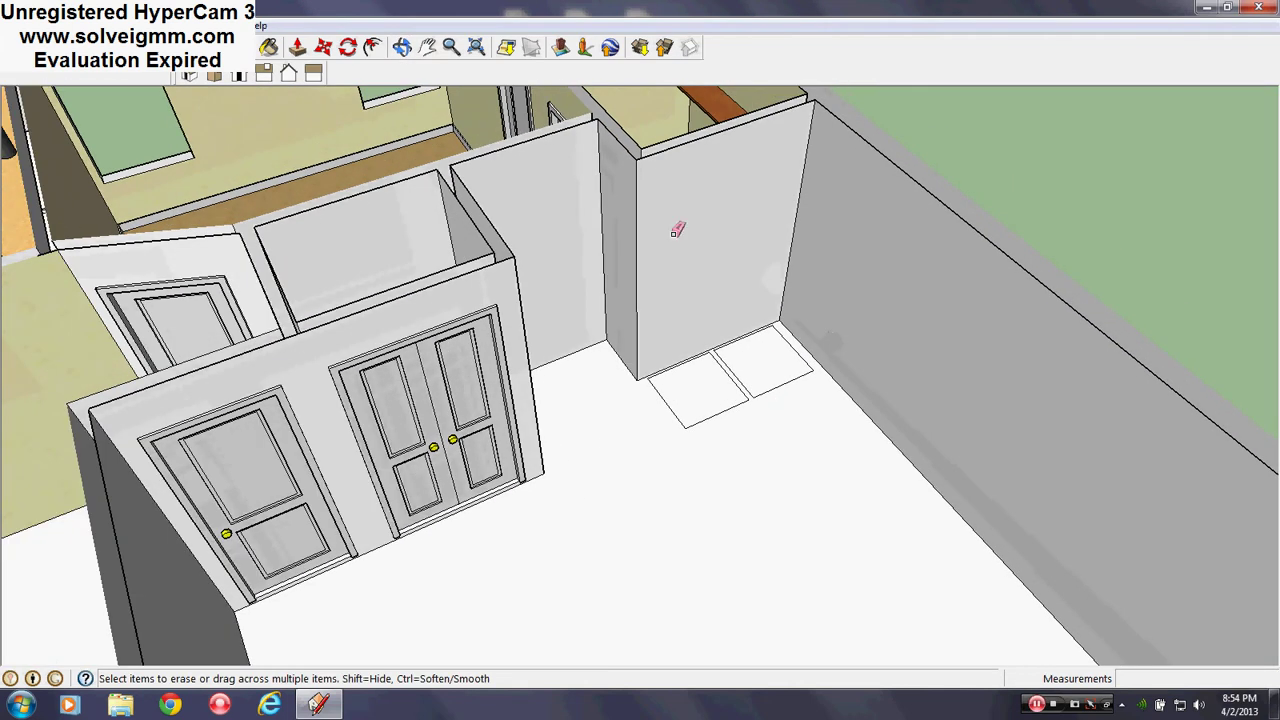
click(263, 73)
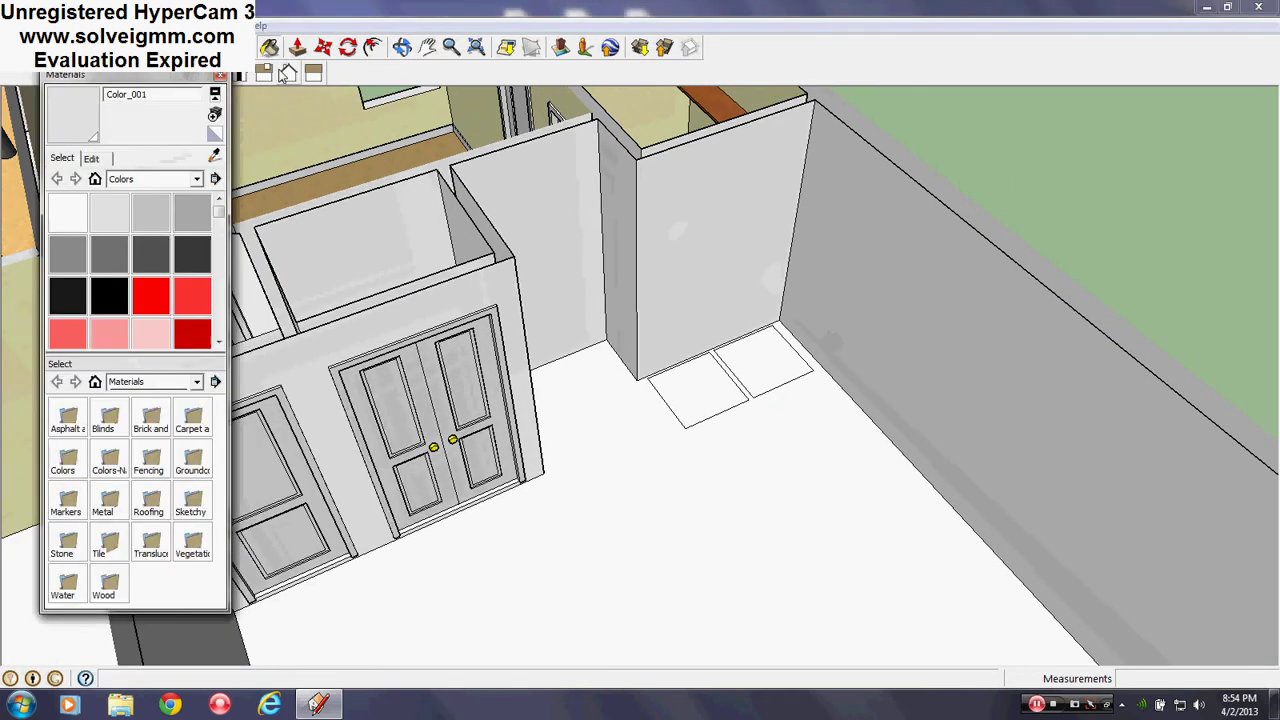
click(113, 217)
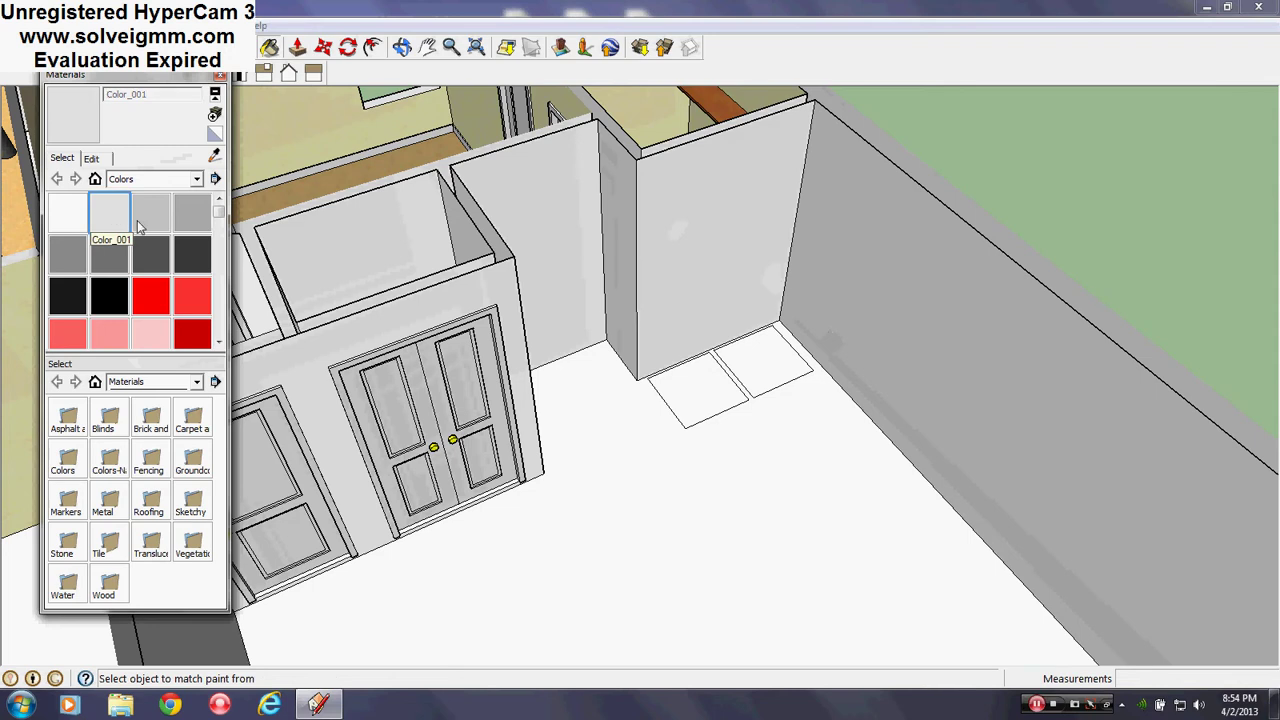
middle_drag(771, 383, 609, 417)
click(663, 404)
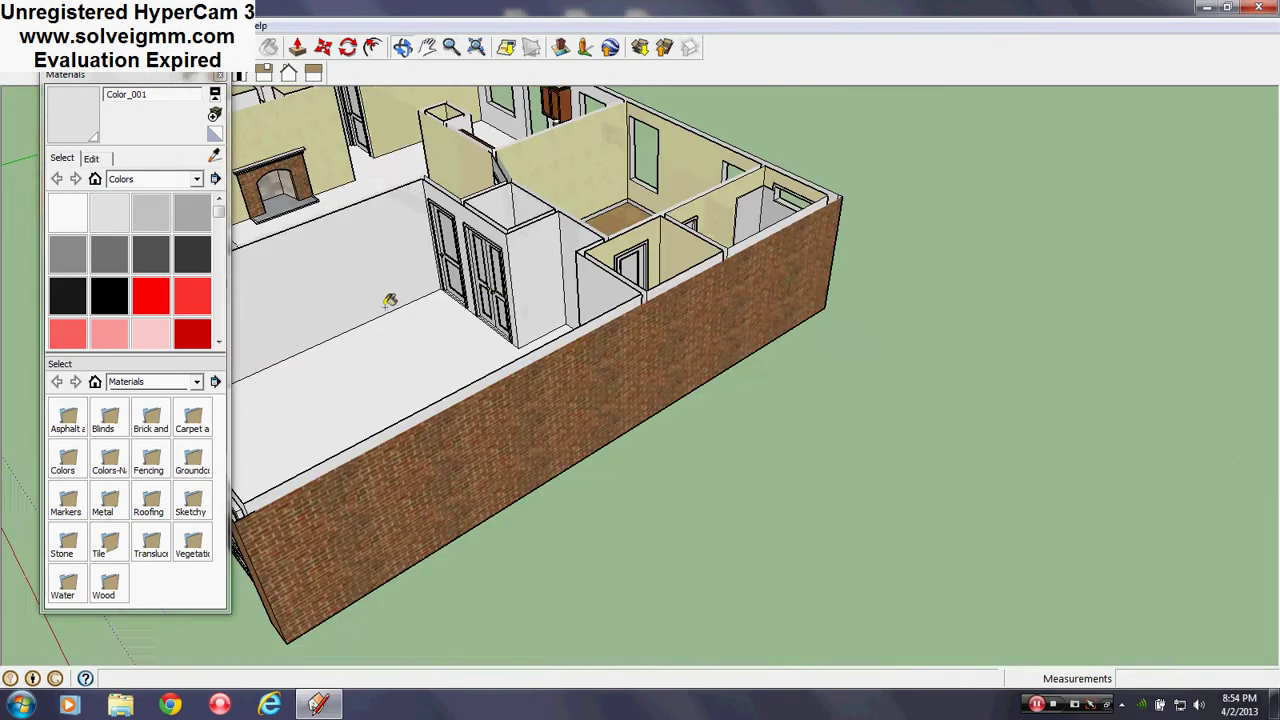
- Draw a line along the base of the exterior brick side wall from corner to corner, about 37'4" long
scroll(390, 300, down, 1)
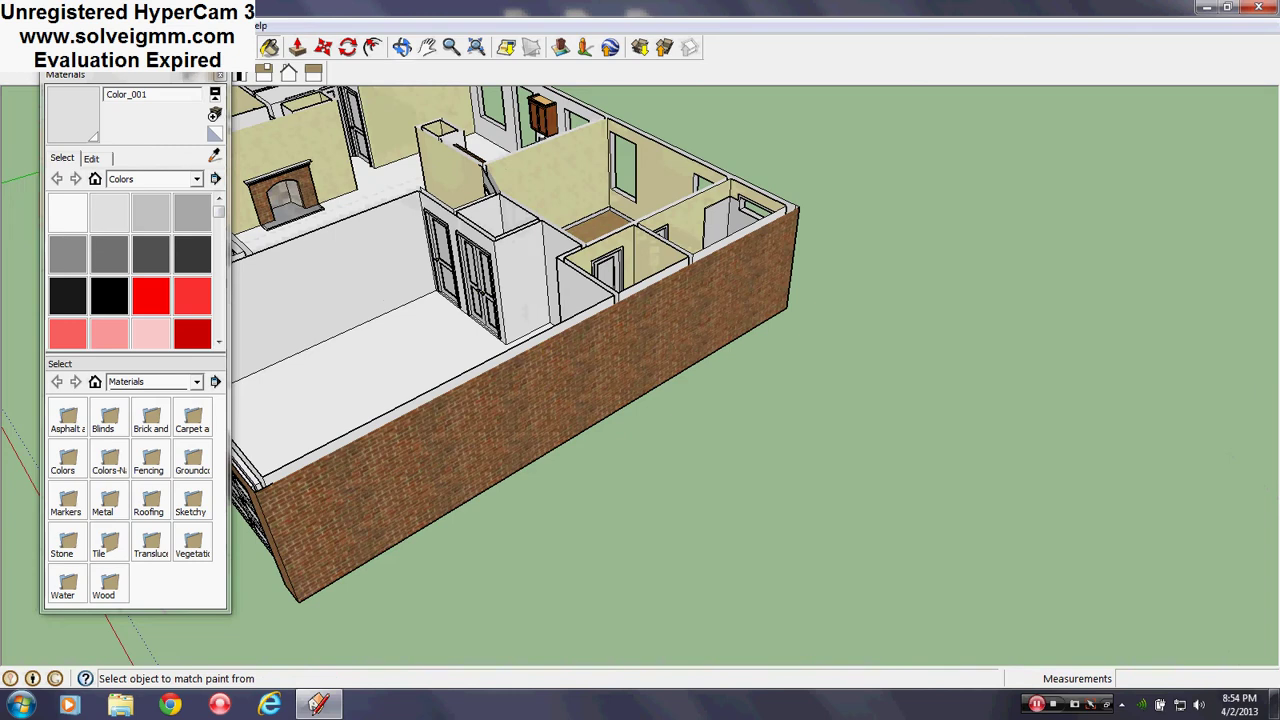
key(l)
click(299, 599)
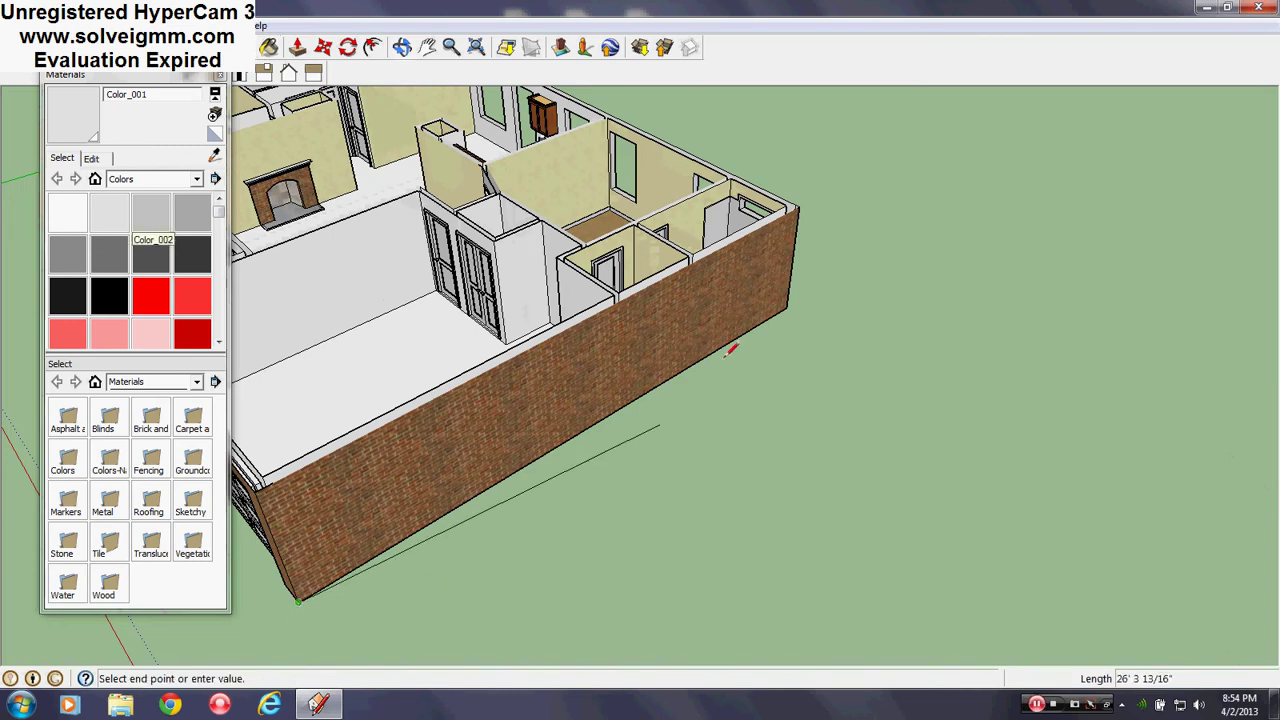
click(789, 308)
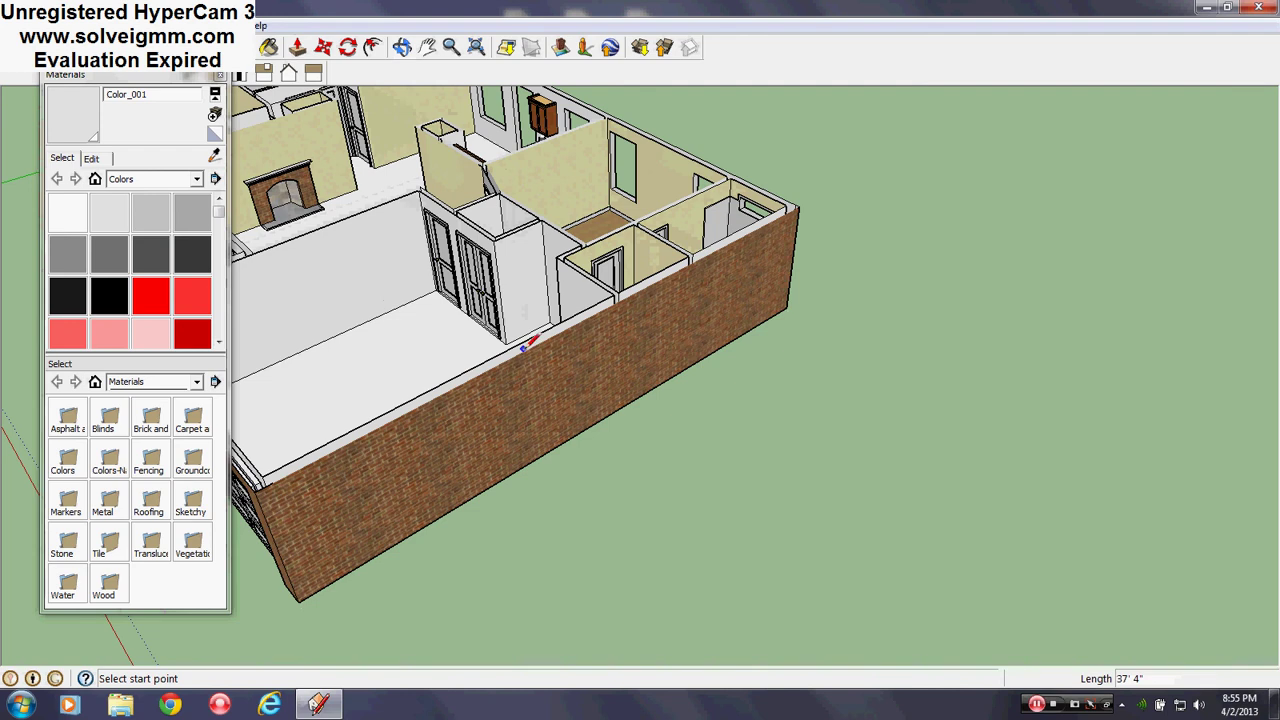
- Close the materials window and extrude both gray floor squares 2'11" upward into boxes with Push/Pull
middle_drag(523, 340, 870, 500)
scroll(729, 423, up, 3)
middle_drag(731, 433, 660, 309)
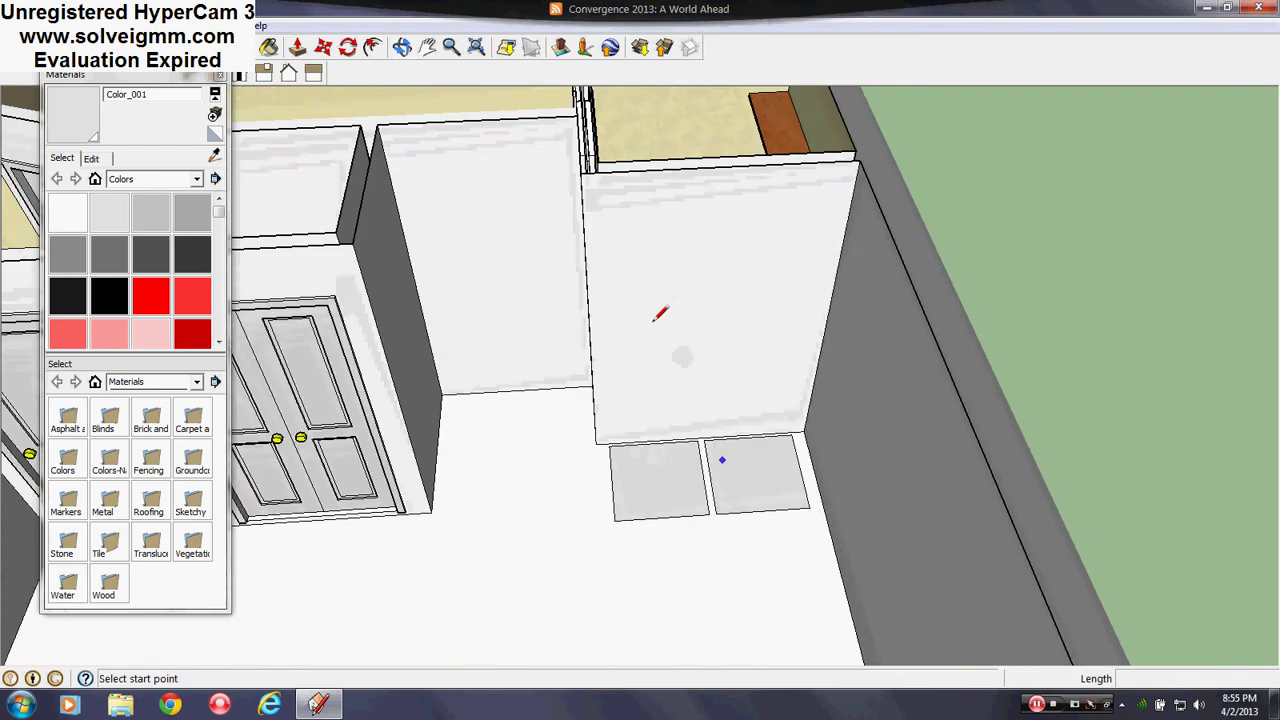
click(222, 78)
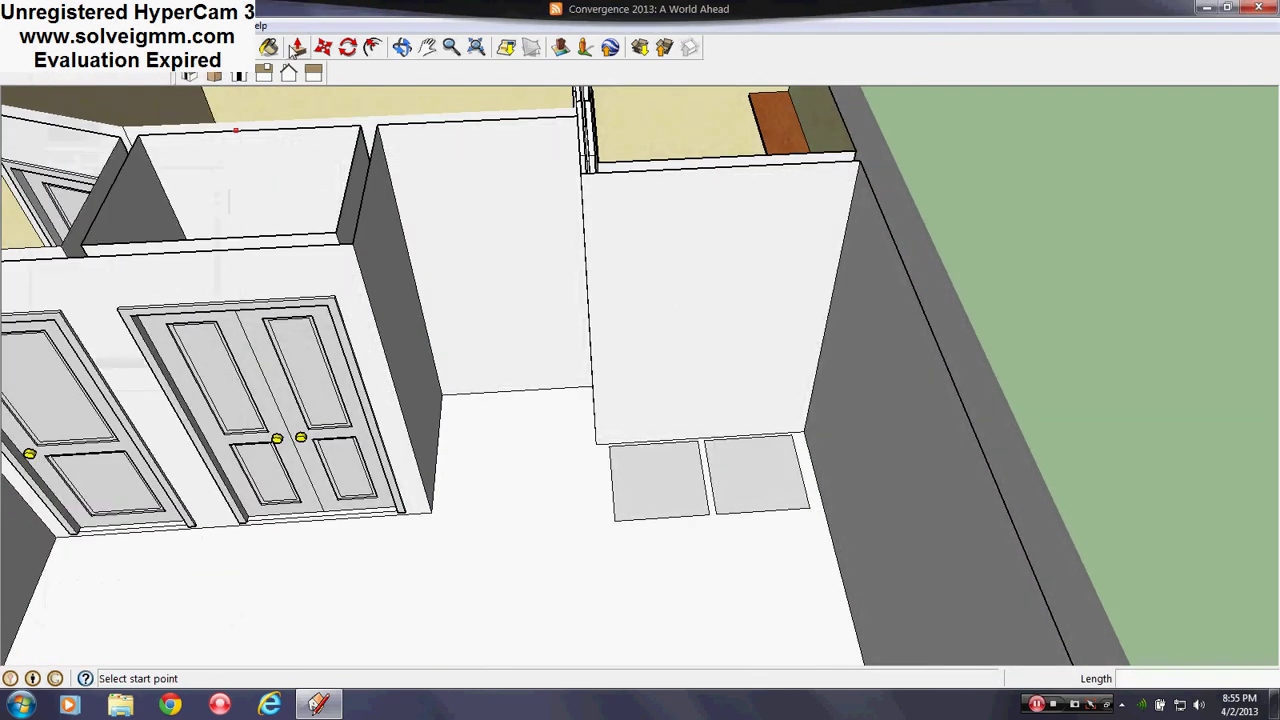
click(297, 47)
click(657, 508)
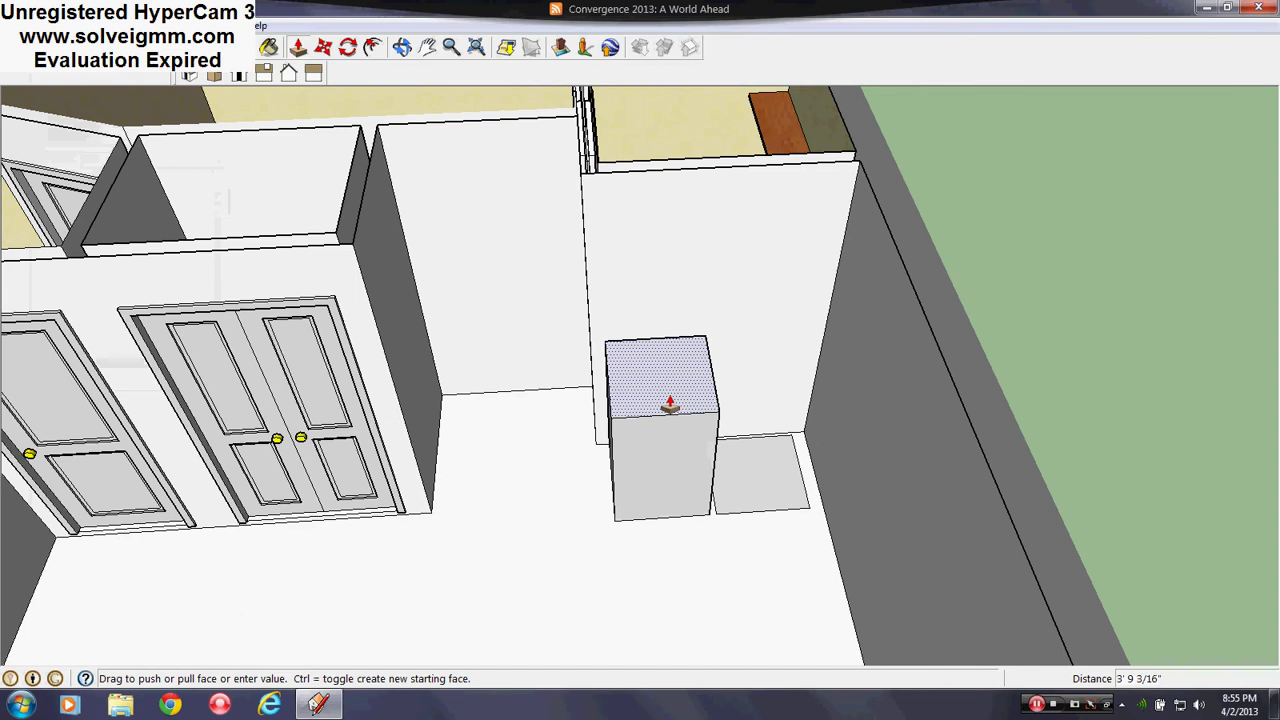
key(Return)
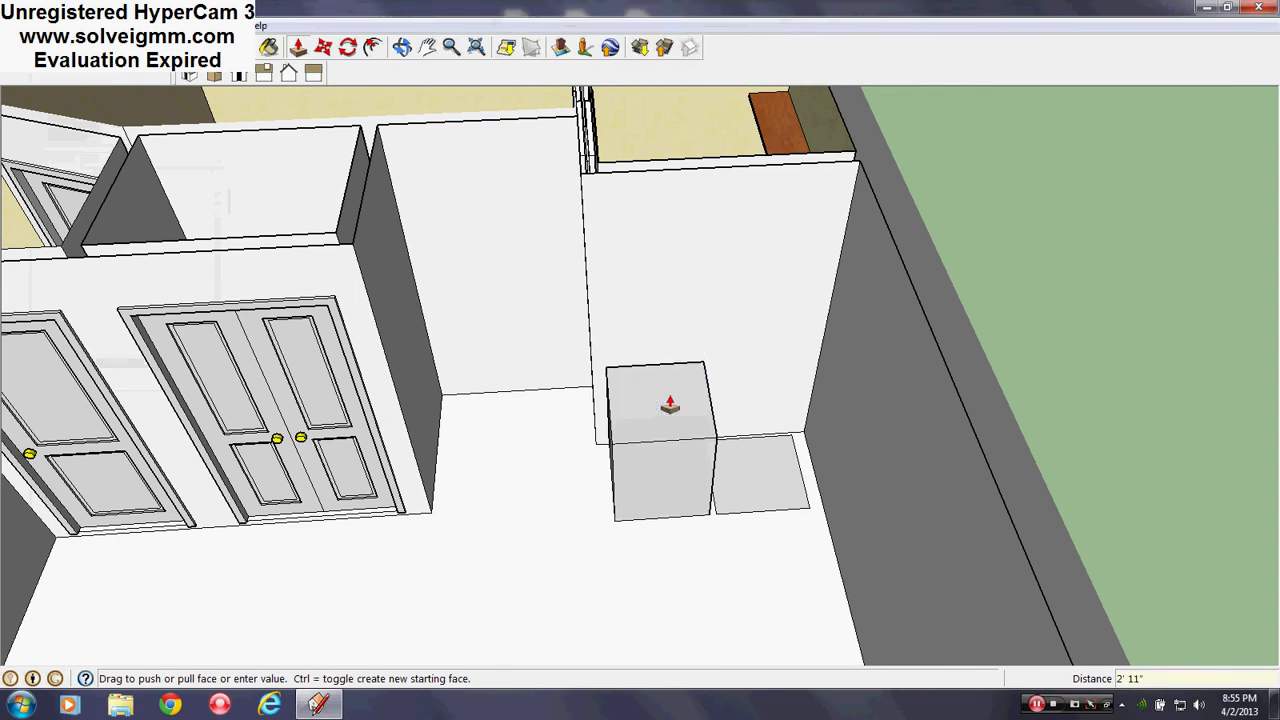
double_click(791, 500)
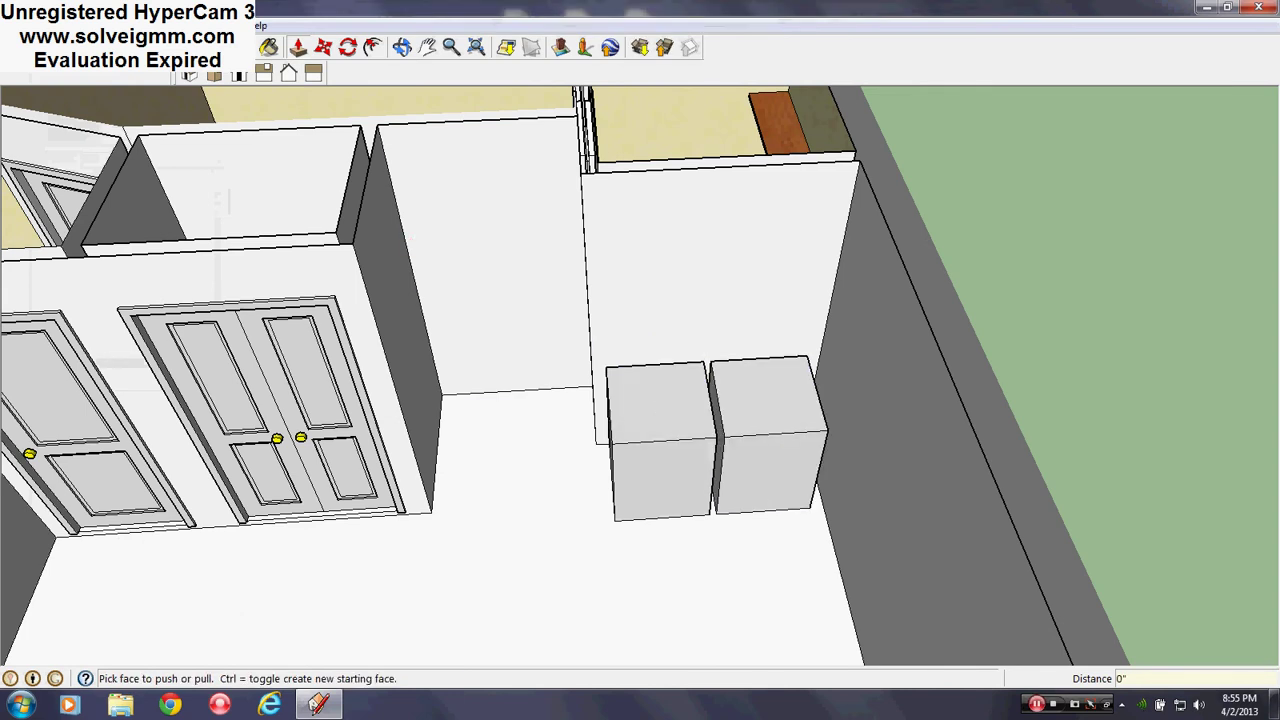
- Draw a 2'3" horizontal line across the front face of the box nearer the closet, about halfway up
key(l)
middle_drag(690, 495, 776, 456)
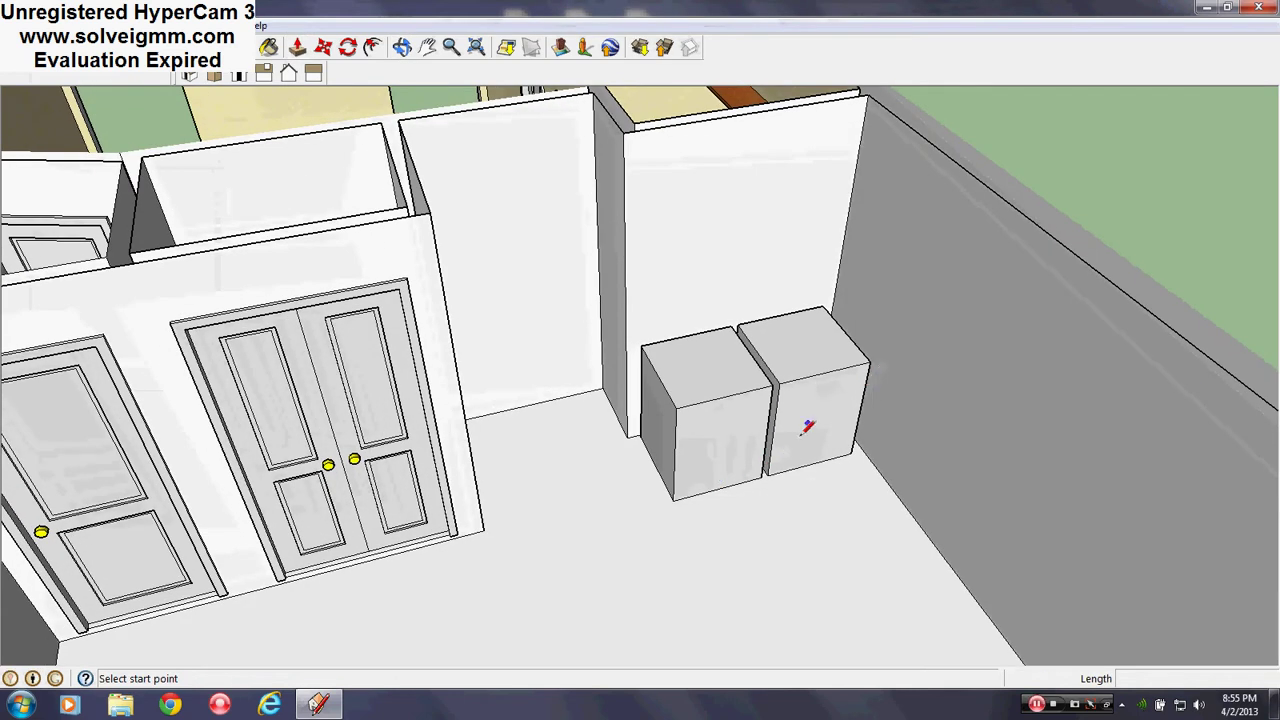
scroll(808, 427, up, 3)
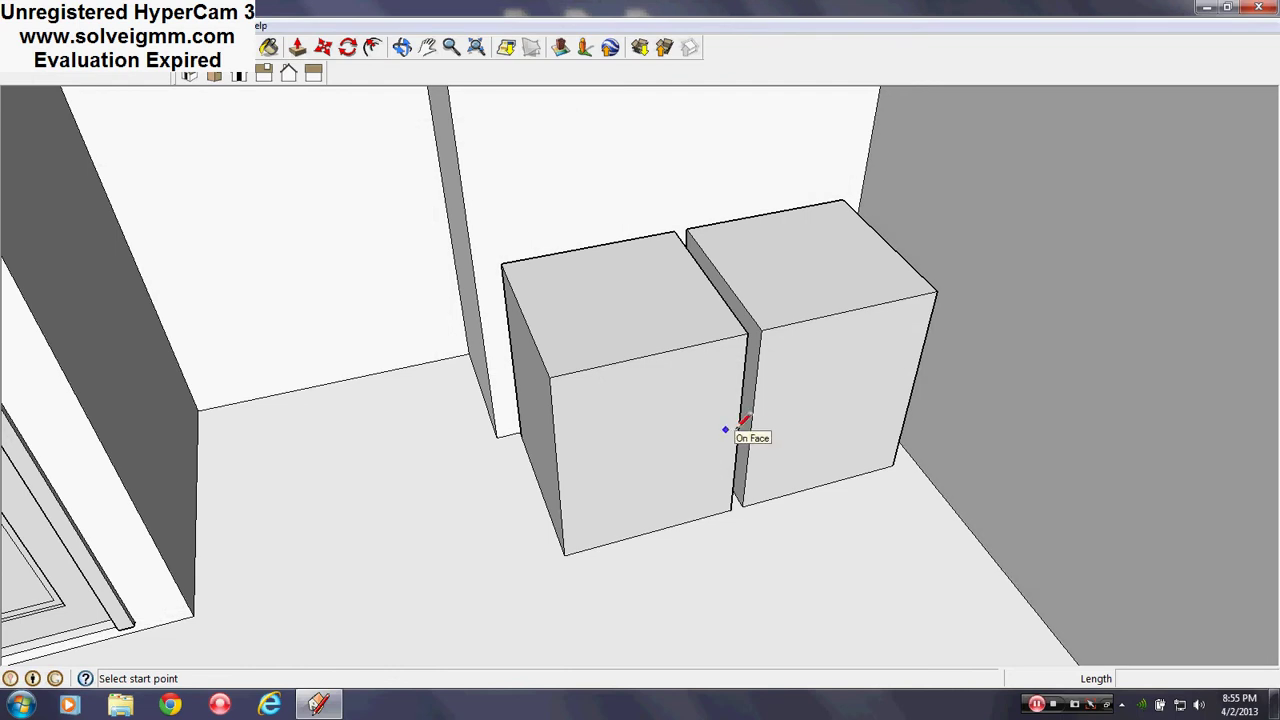
click(737, 431)
click(557, 472)
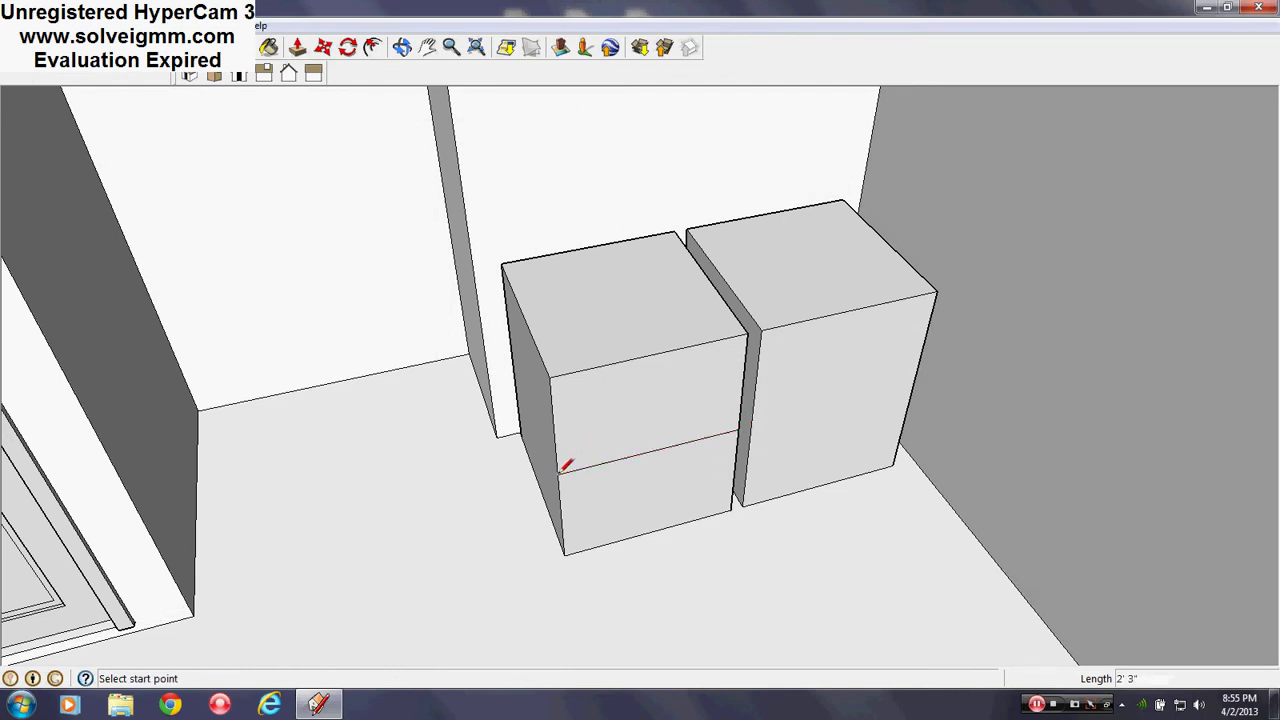
- Draw a circle with an 8" radius centred on the horizontal line across the front face of the box nearer the closet
click(132, 47)
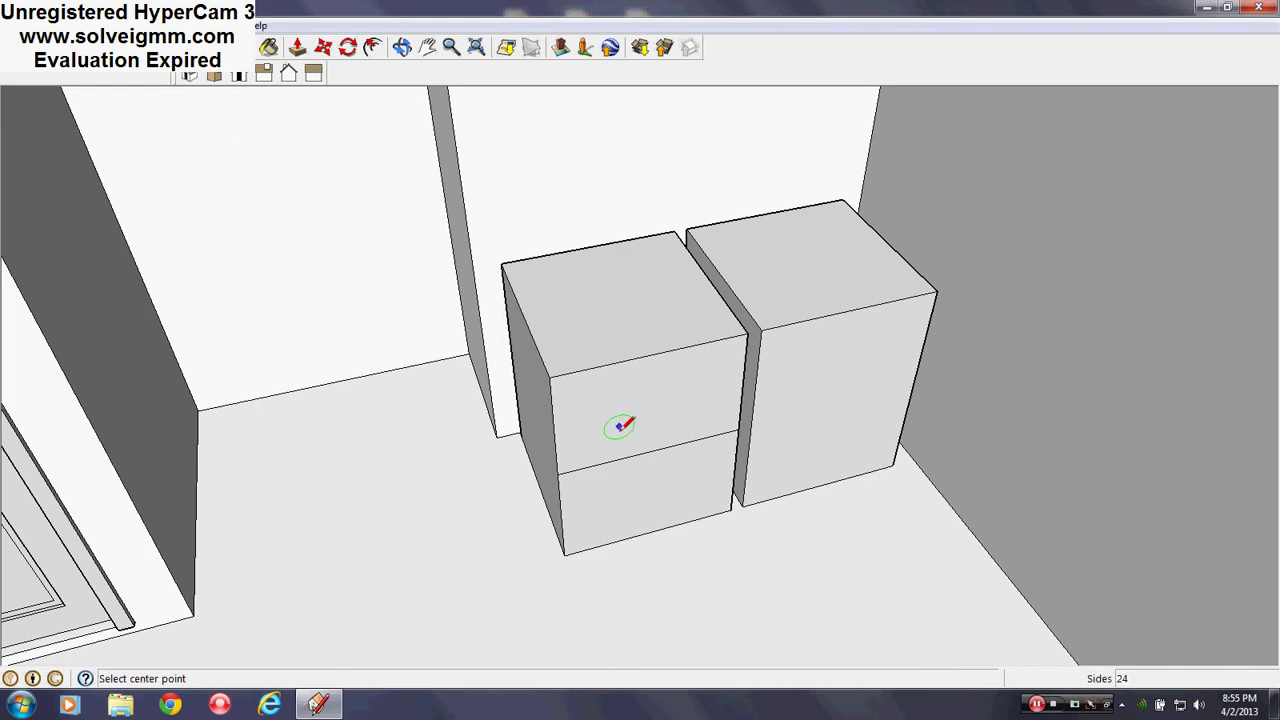
click(650, 451)
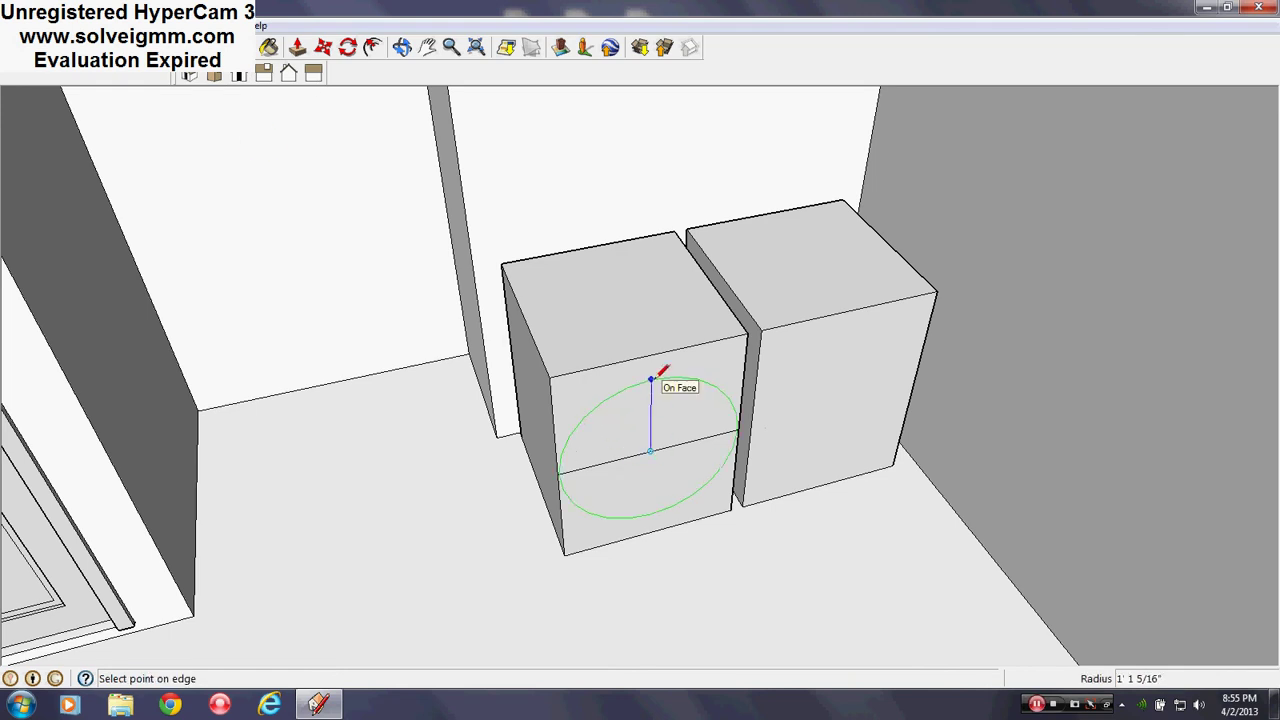
text(8)
key(Return)
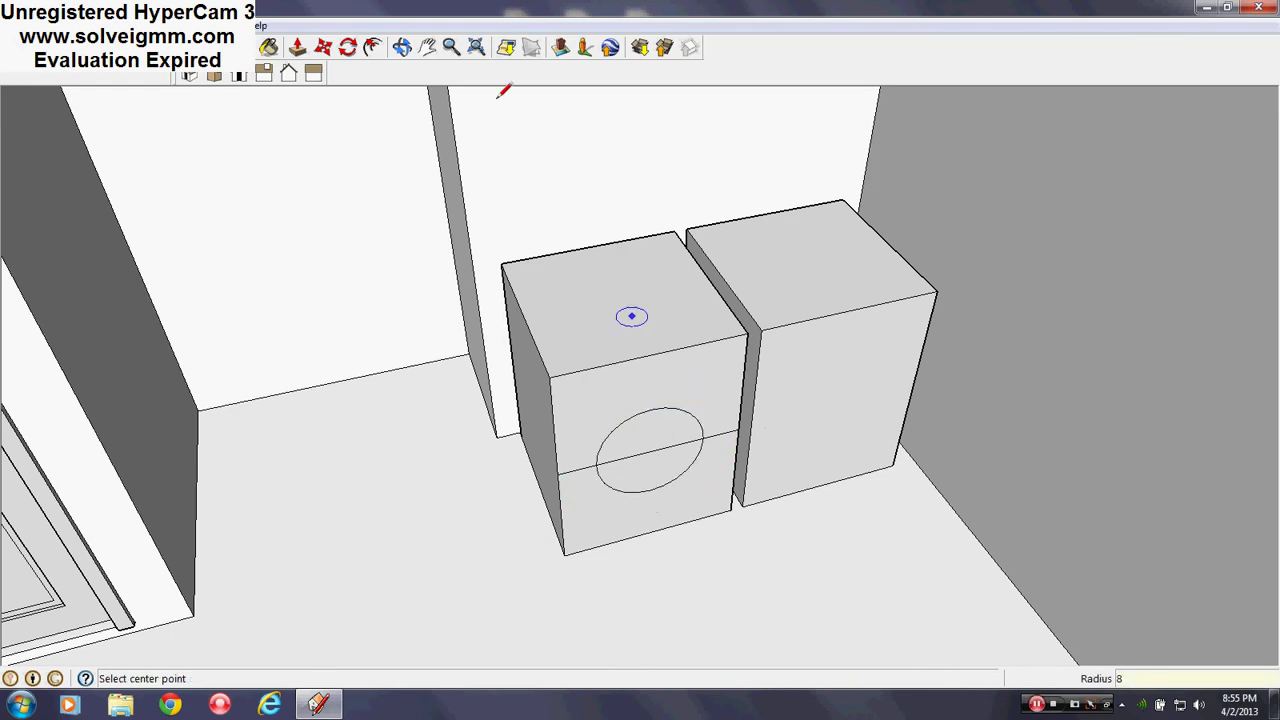
- Erase the horizontal guide line inside the circle and on both sides of it
key(e)
scroll(710, 512, up, 3)
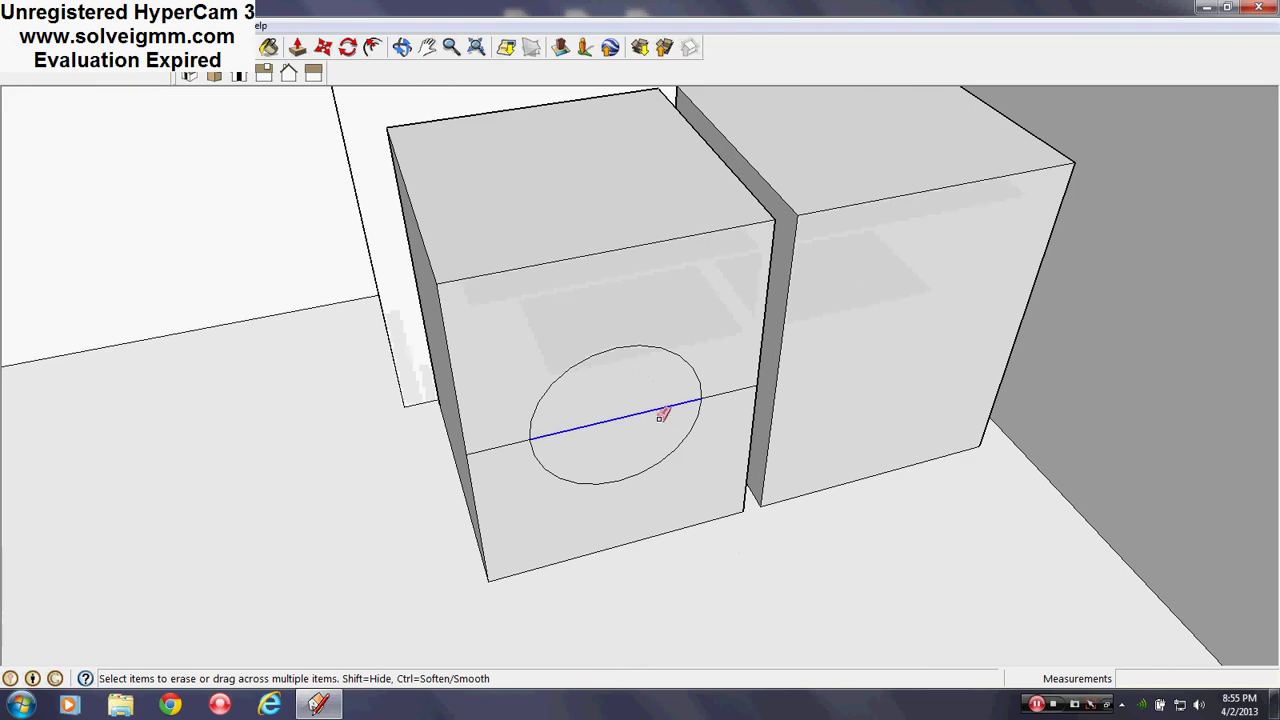
click(662, 402)
click(722, 389)
click(497, 444)
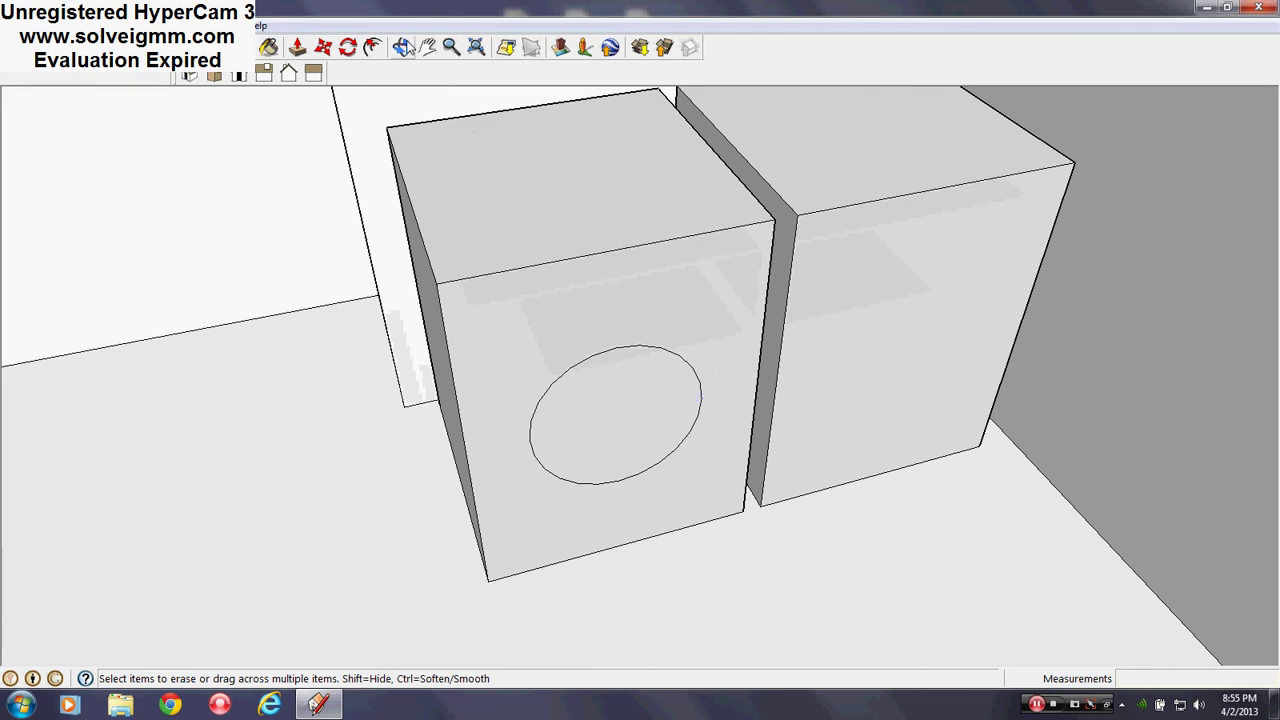
- Offset the circle outward by 1.5" to form a door rim
click(372, 47)
click(653, 345)
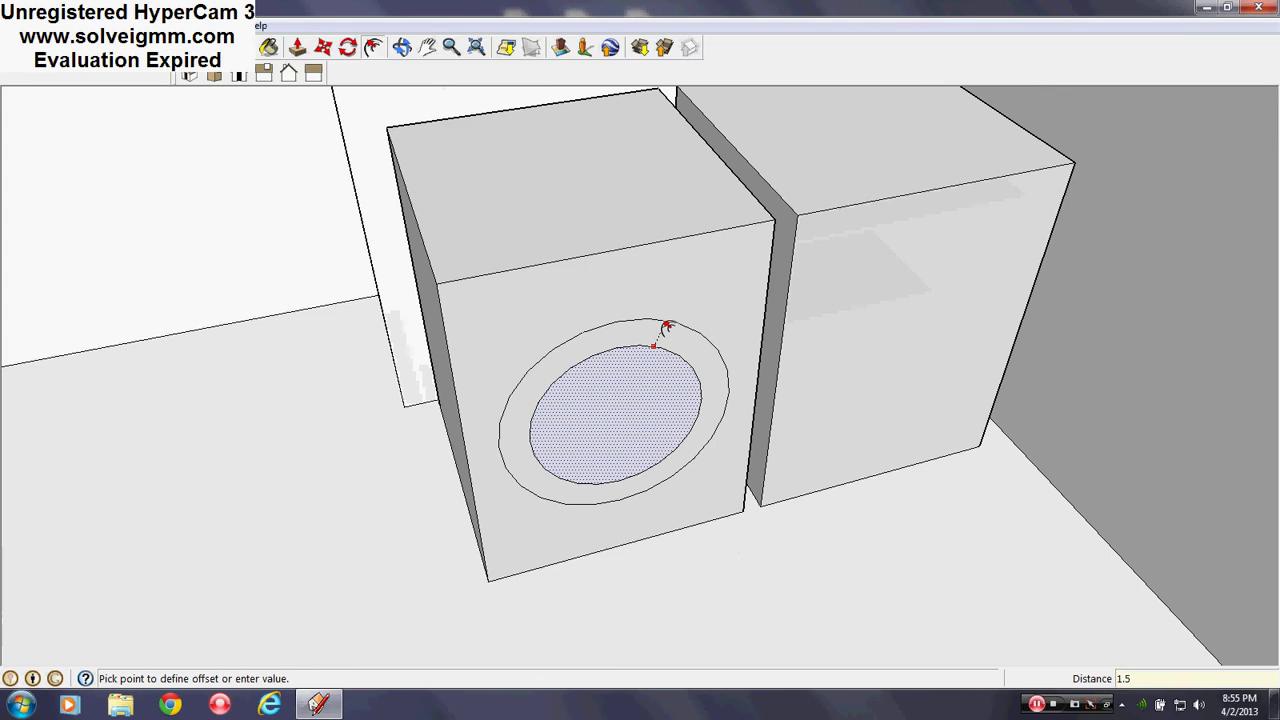
key(Return)
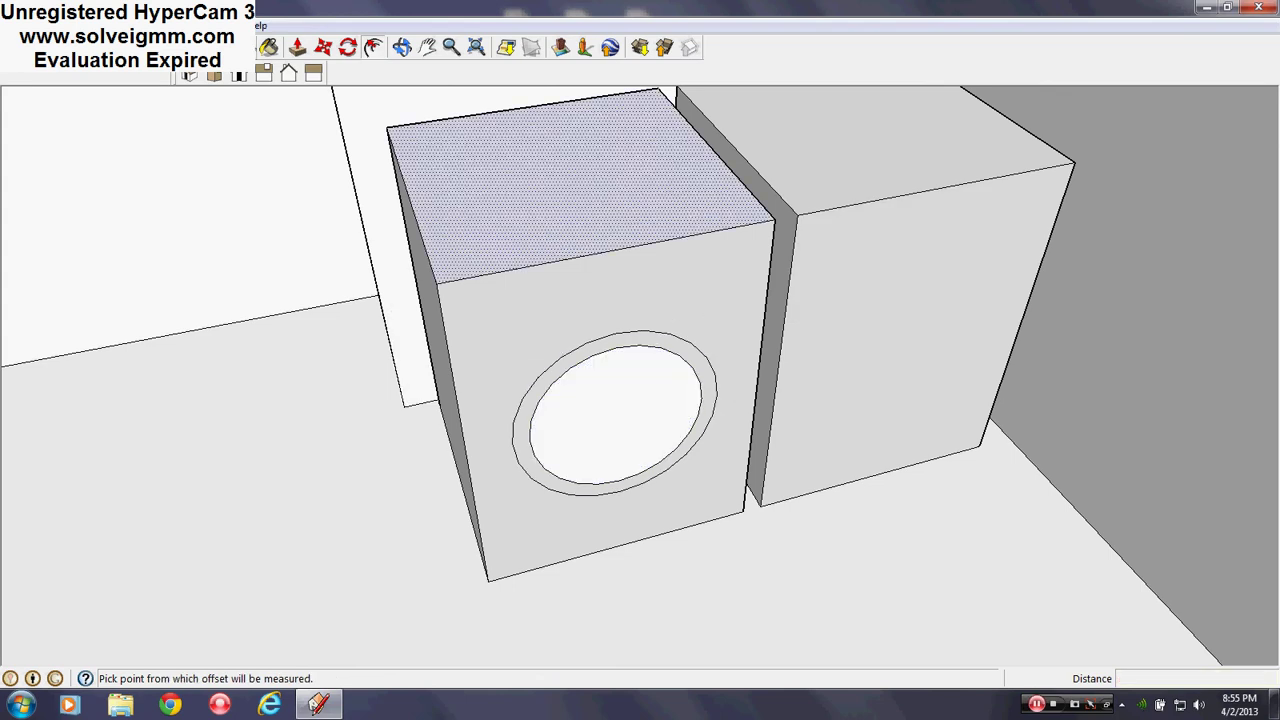
click(84, 47)
middle_drag(1028, 356, 712, 361)
scroll(712, 361, down, 5)
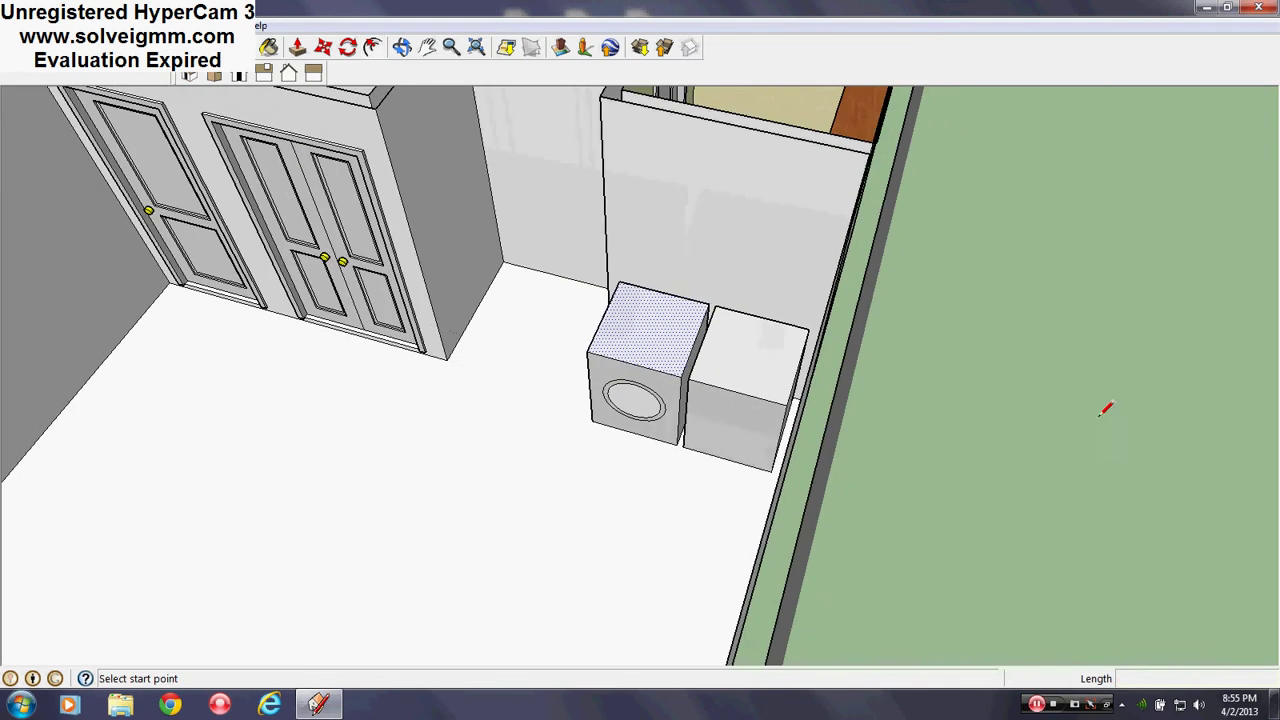
scroll(371, 301, down, 3)
middle_drag(371, 301, 773, 275)
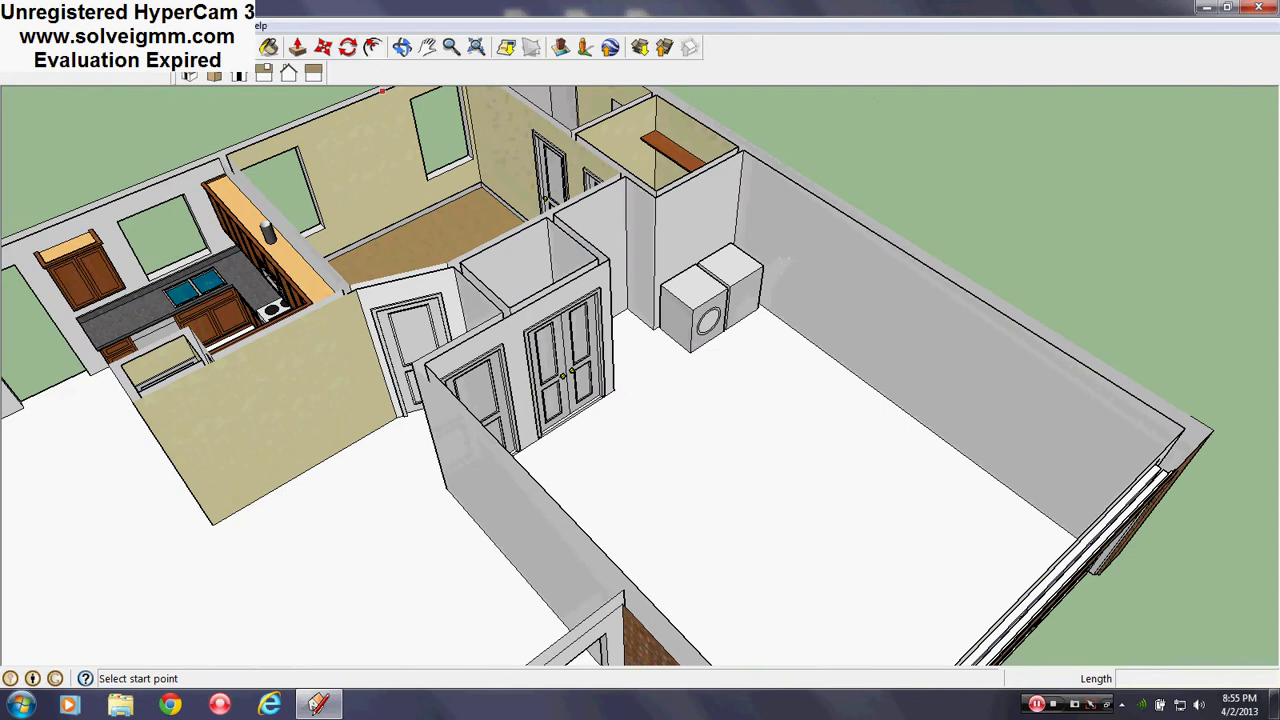
- Paint the inner circle of the front-face door with the sky reflection glass from the Translucent materials
click(268, 47)
middle_drag(375, 271, 655, 443)
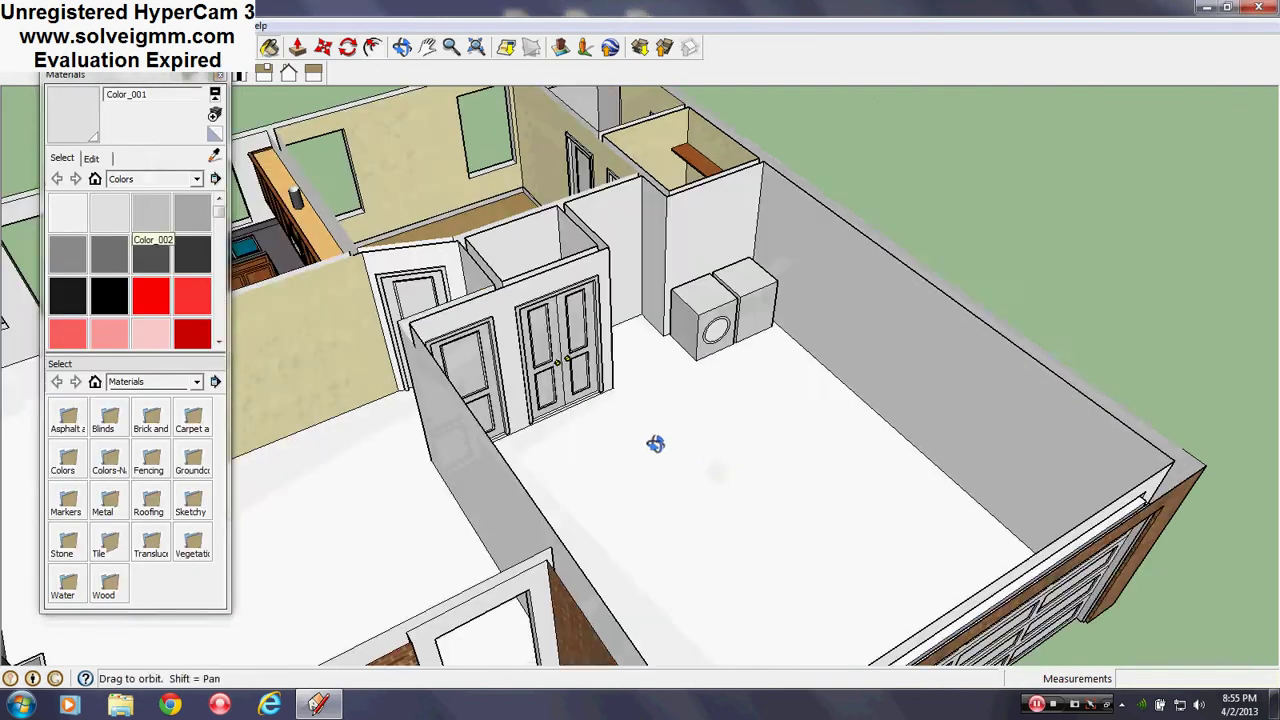
scroll(655, 443, up, 5)
click(197, 179)
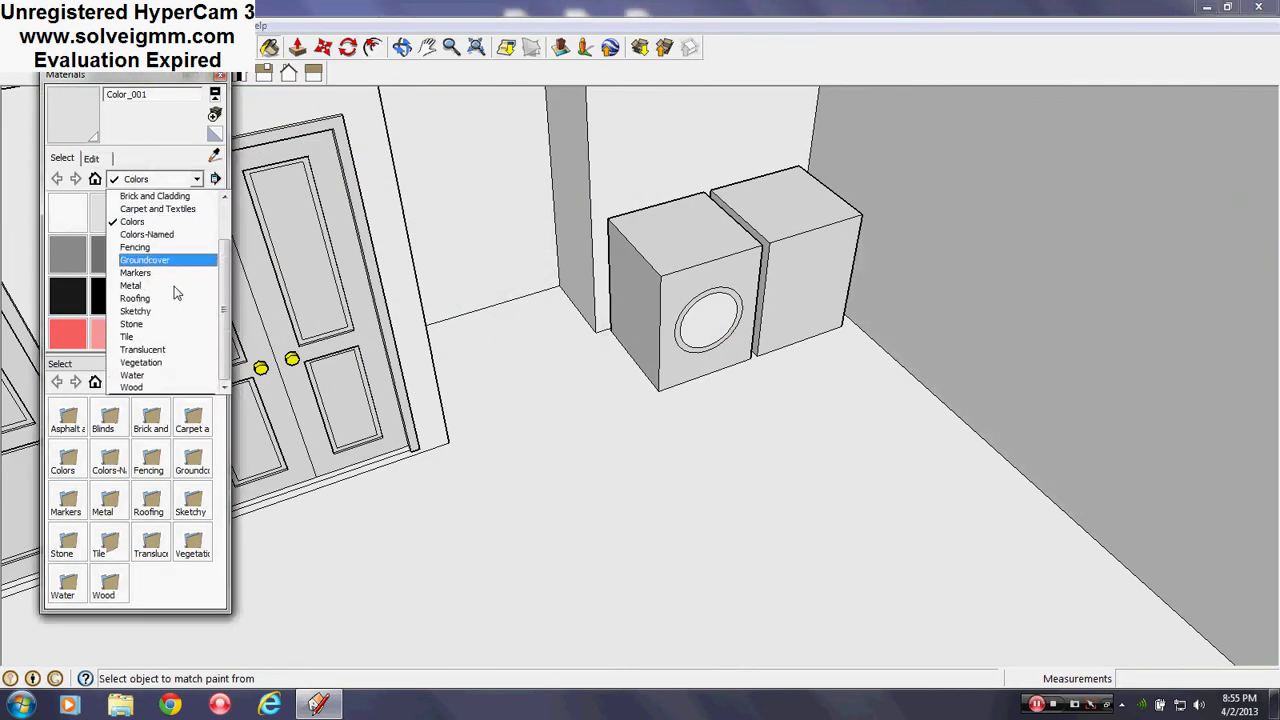
click(161, 349)
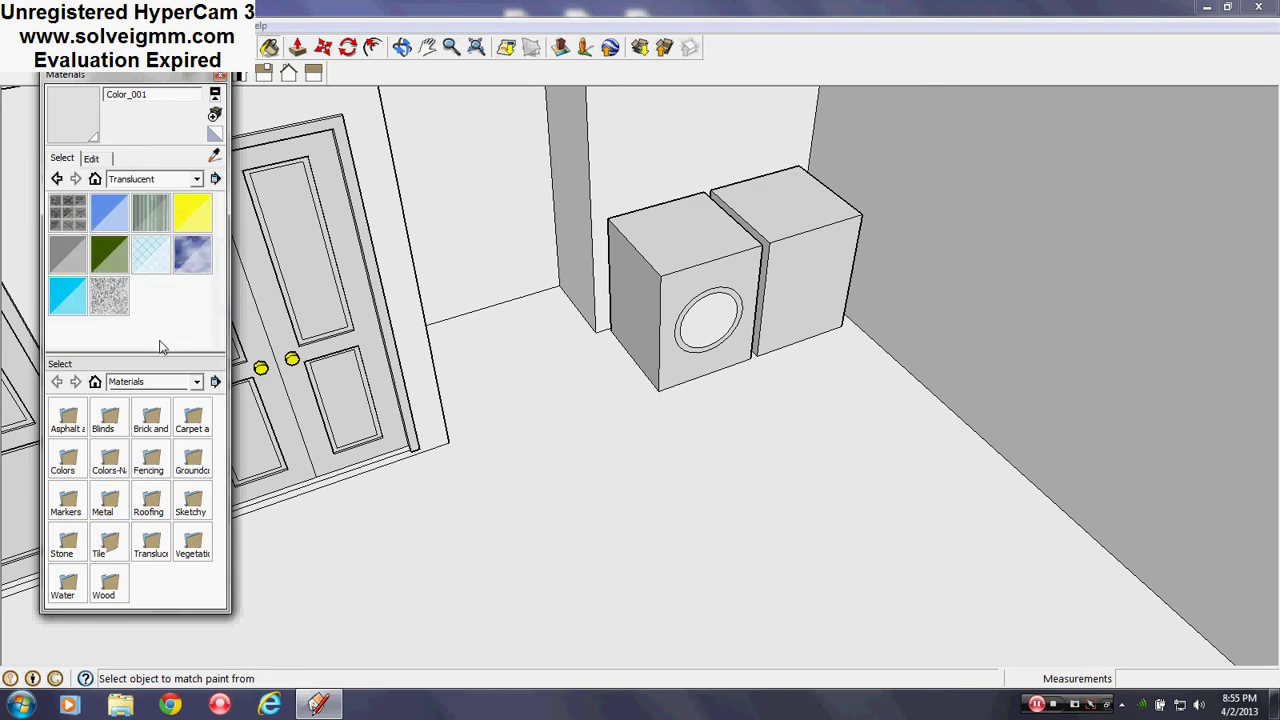
click(192, 254)
click(712, 312)
scroll(712, 318, up, 5)
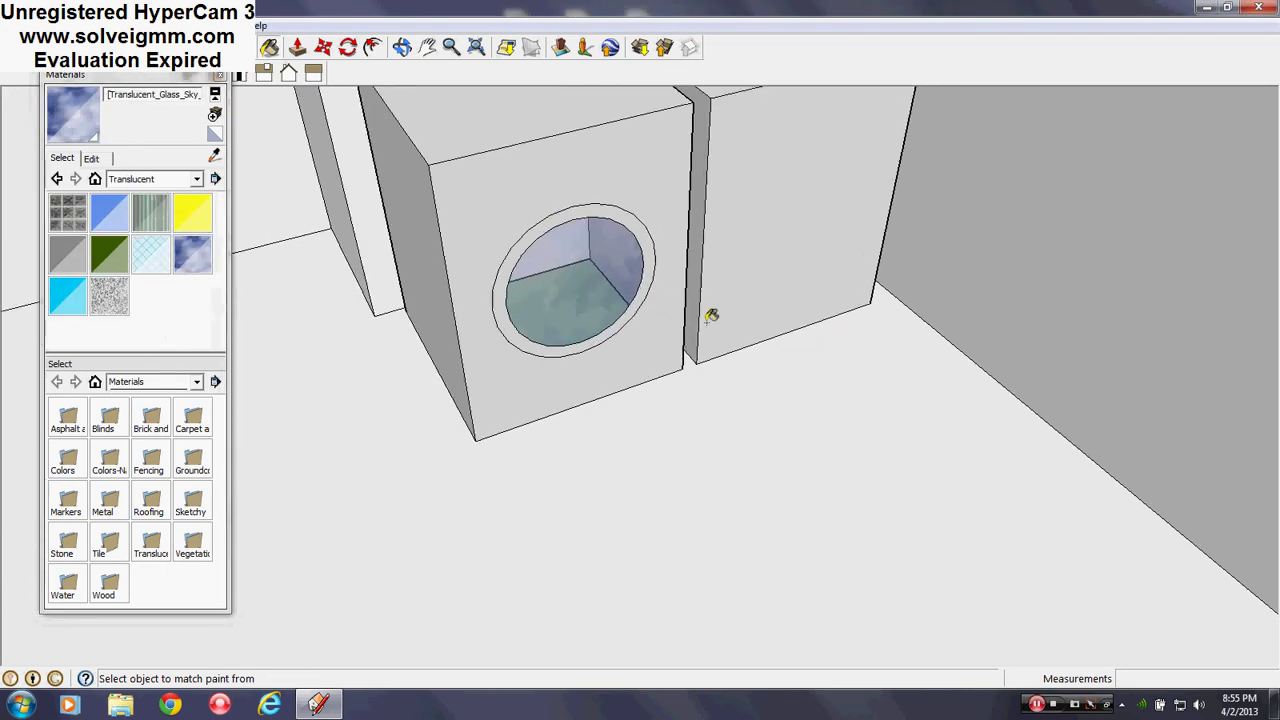
- Try painting the box's front face around the round door with Translucent_Glass_Gray
click(68, 254)
click(629, 194)
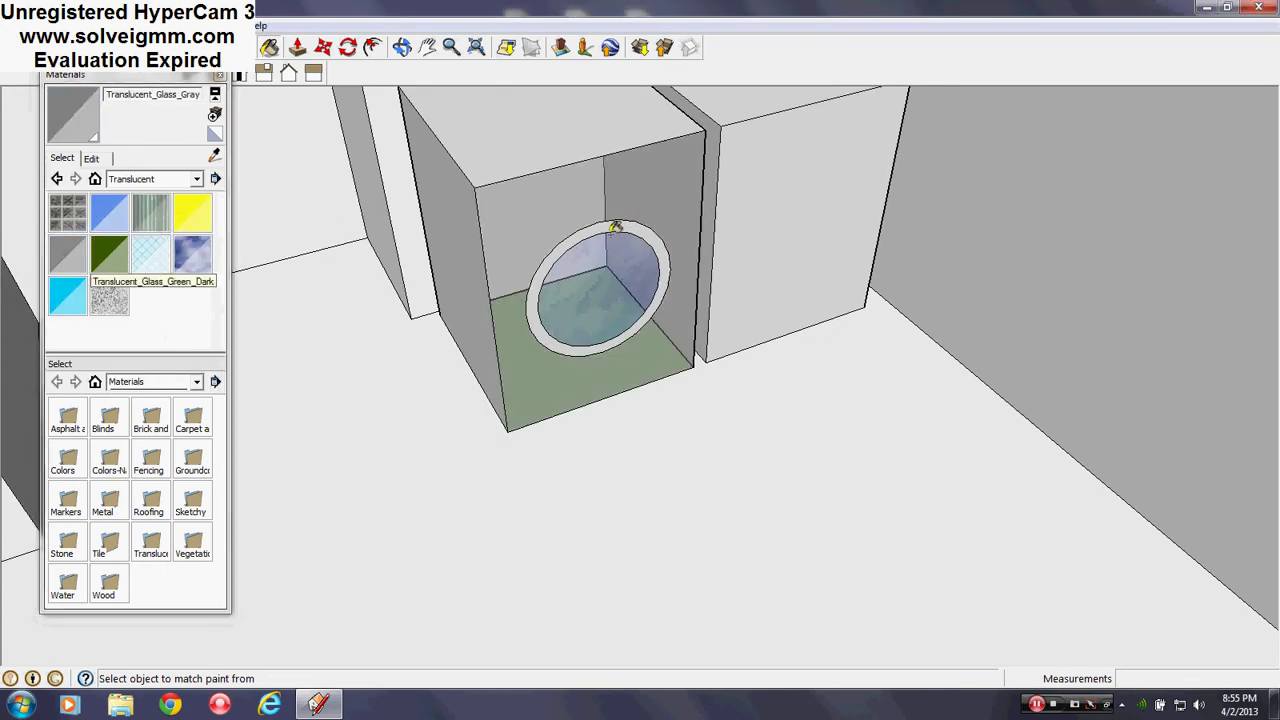
scroll(615, 215, up, 3)
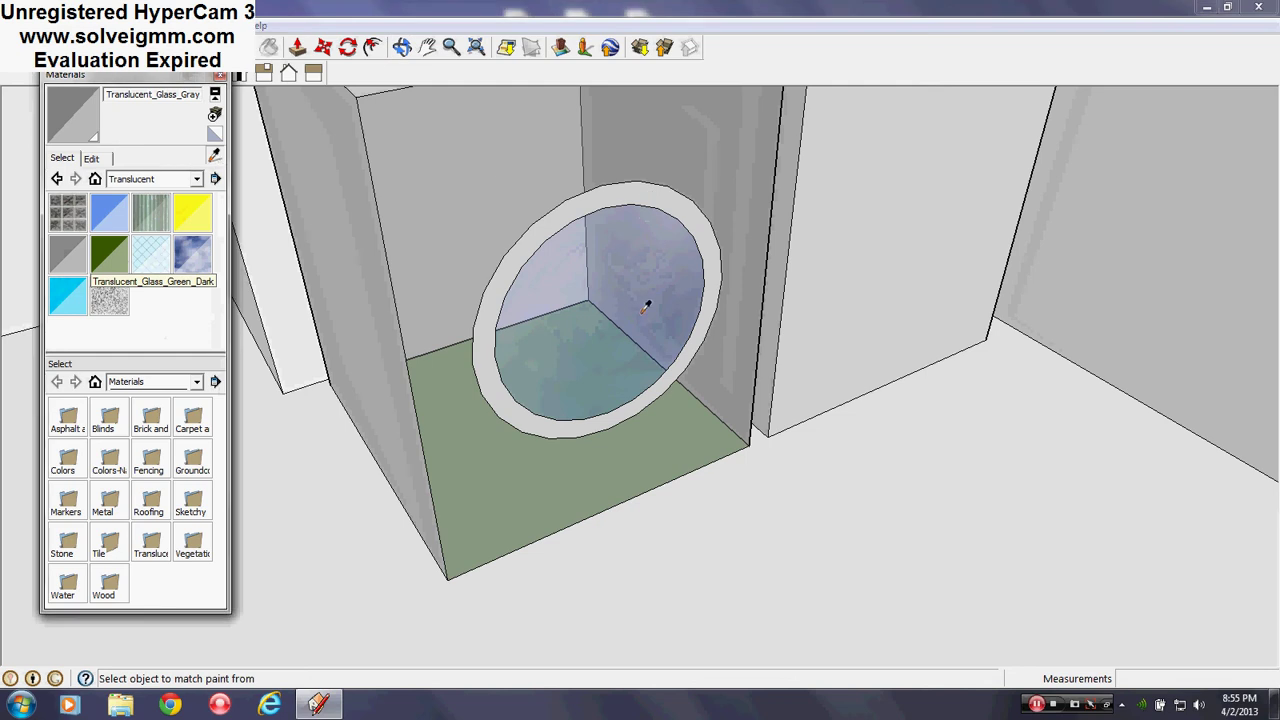
- Sample the round window's sky reflection glass and change its color to a neutral gray
click(612, 265)
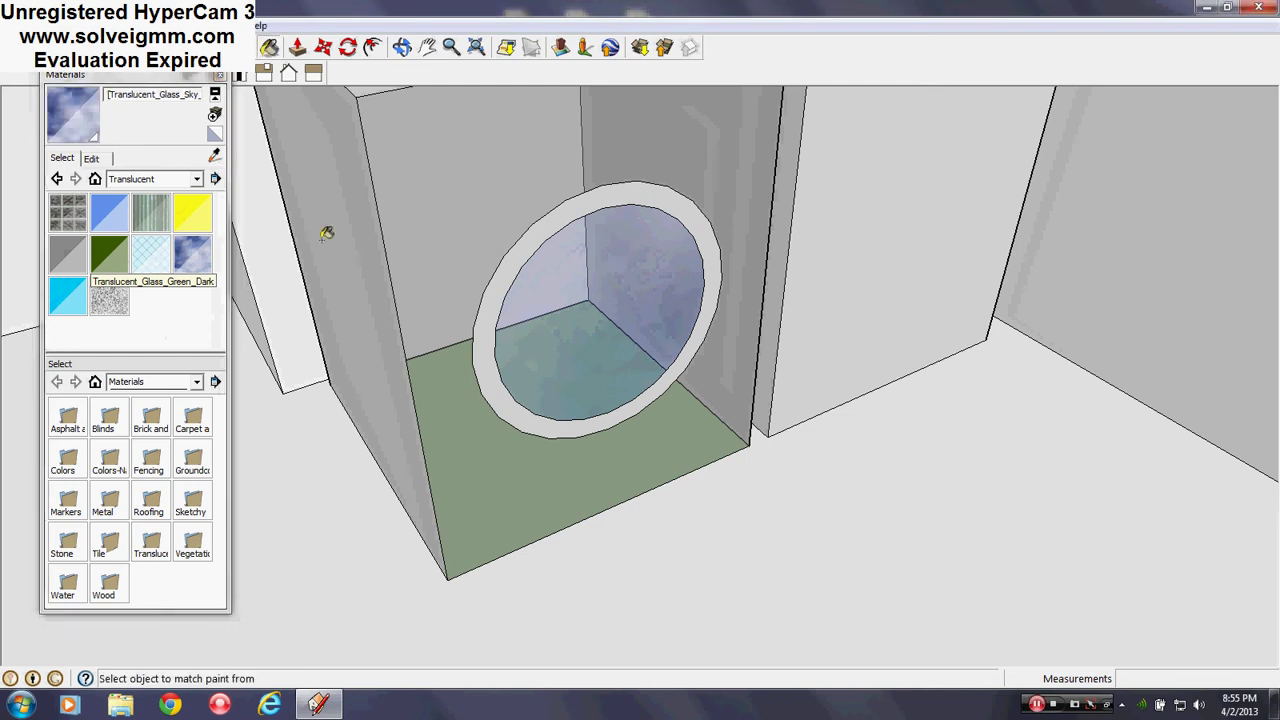
click(91, 158)
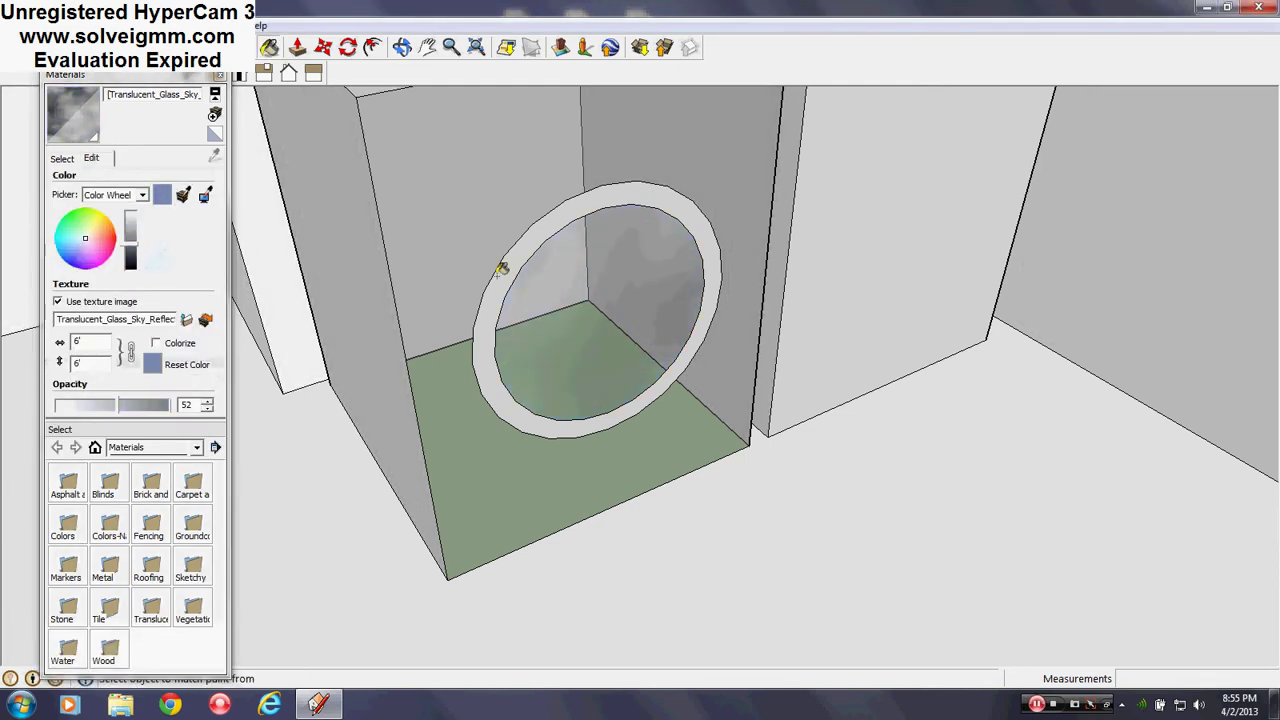
click(62, 160)
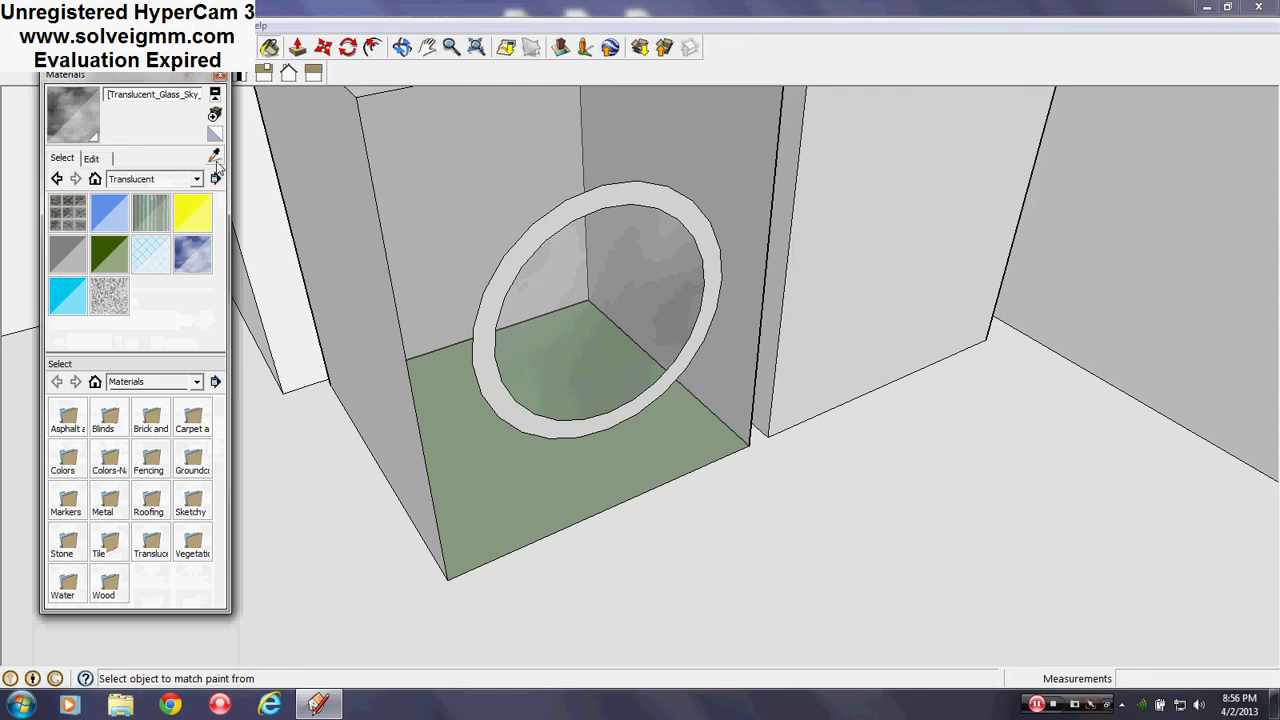
- Repaint the front face around the door with Color_001 sampled from the neighbouring box, and close the materials window
click(737, 150)
scroll(671, 224, down, 5)
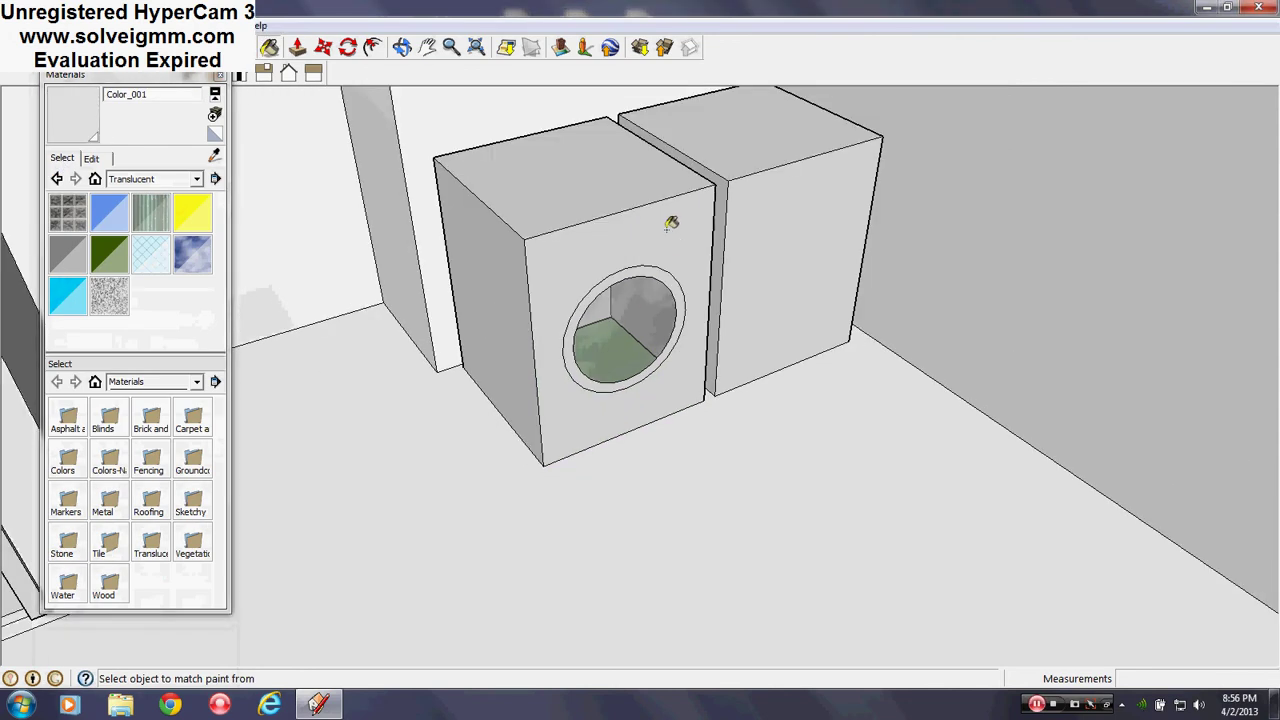
middle_drag(669, 248, 665, 301)
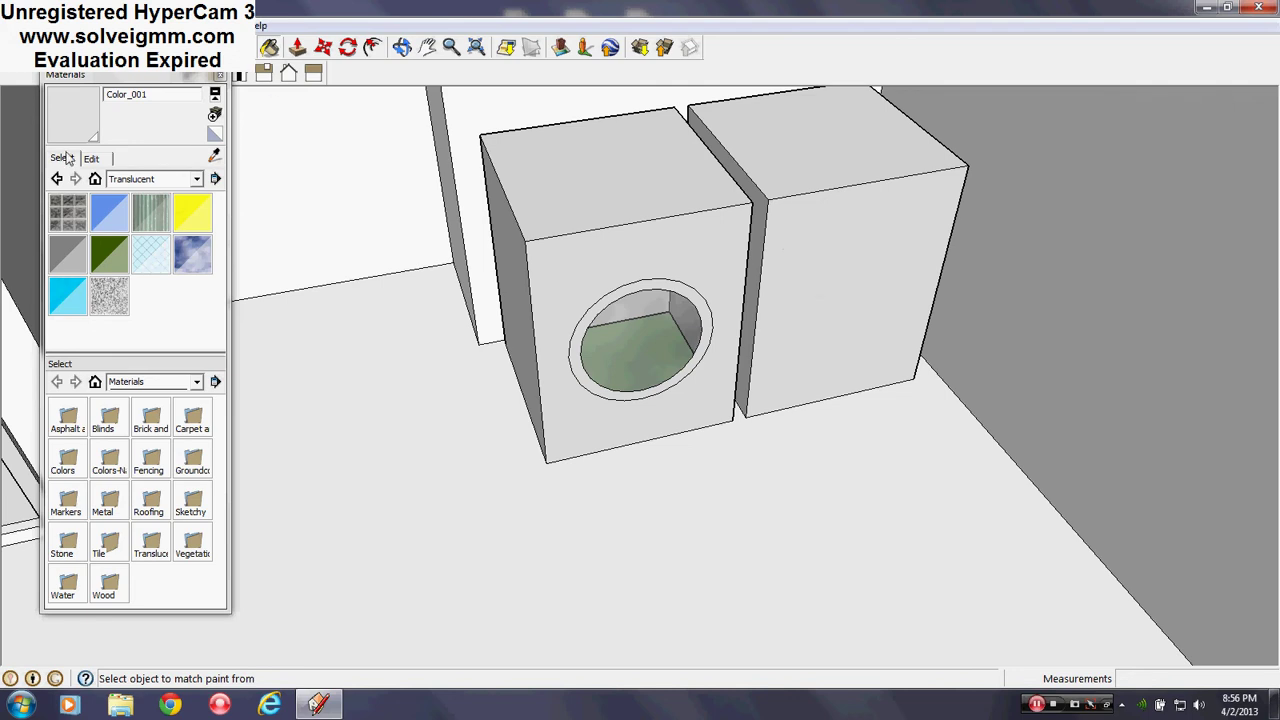
click(219, 77)
- Examine the two appliances and the surrounding garage from several angles, including from outside the brick side wall
key(l)
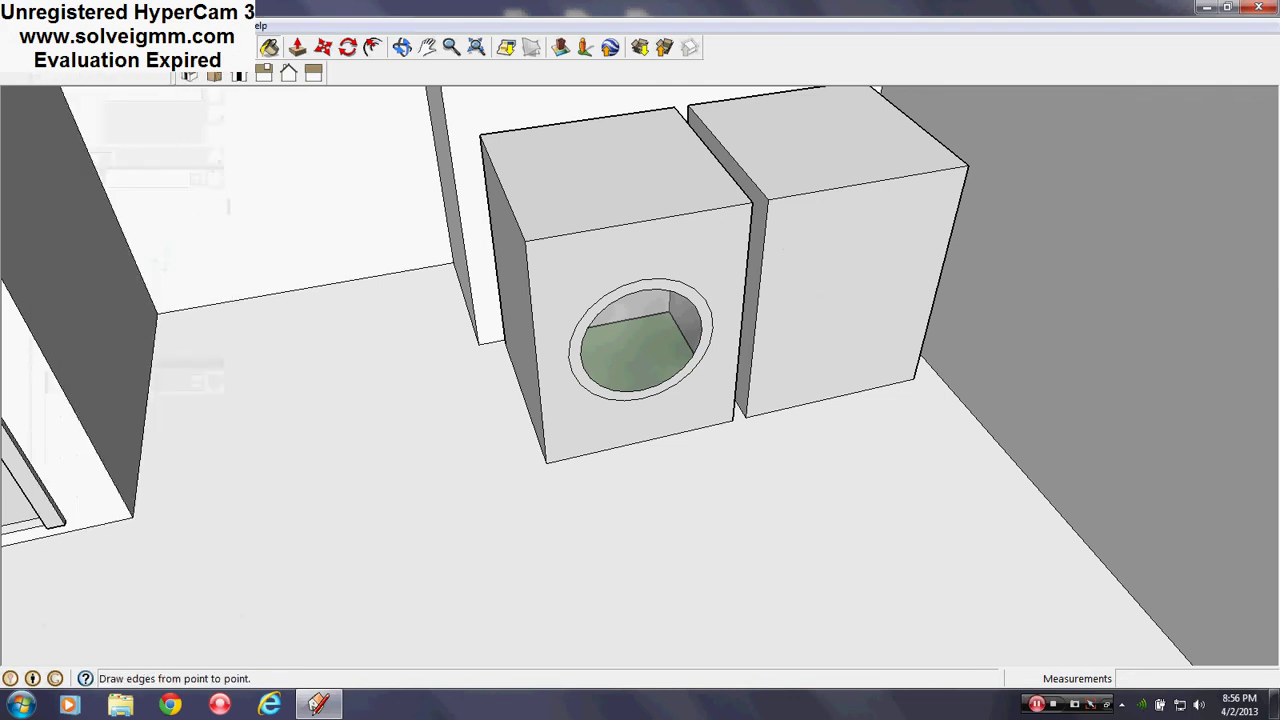
middle_drag(749, 243, 624, 340)
scroll(620, 345, down, 4)
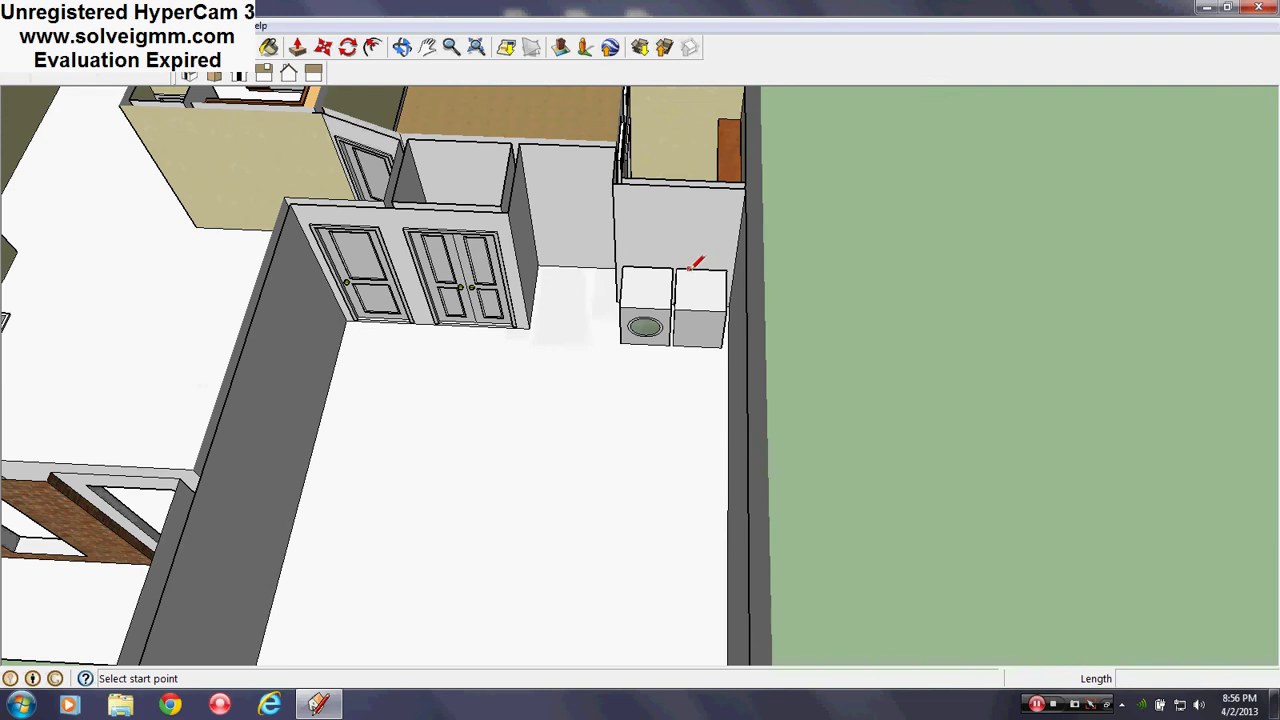
scroll(598, 366, up, 5)
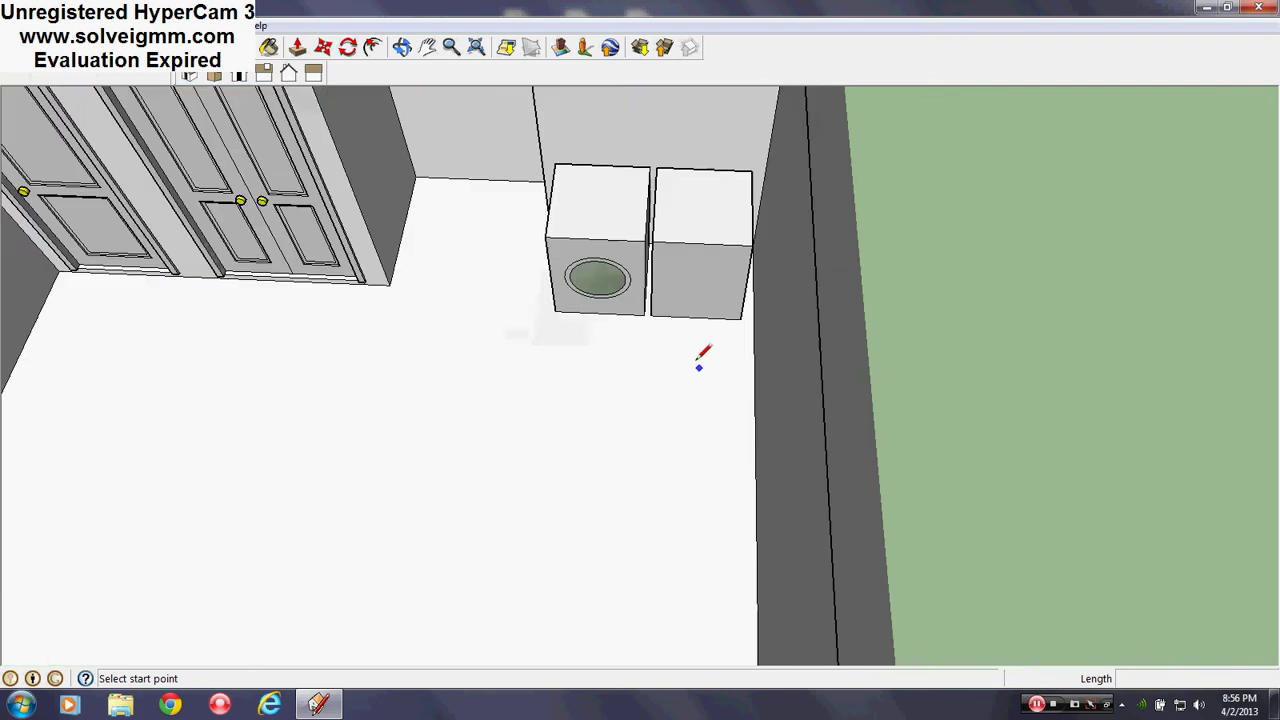
mouse_move(620, 257)
middle_down()
mouse_move(651, 257)
mouse_move(672, 340)
mouse_move(598, 343)
middle_up()
click(664, 375)
click(440, 370)
key(Escape)
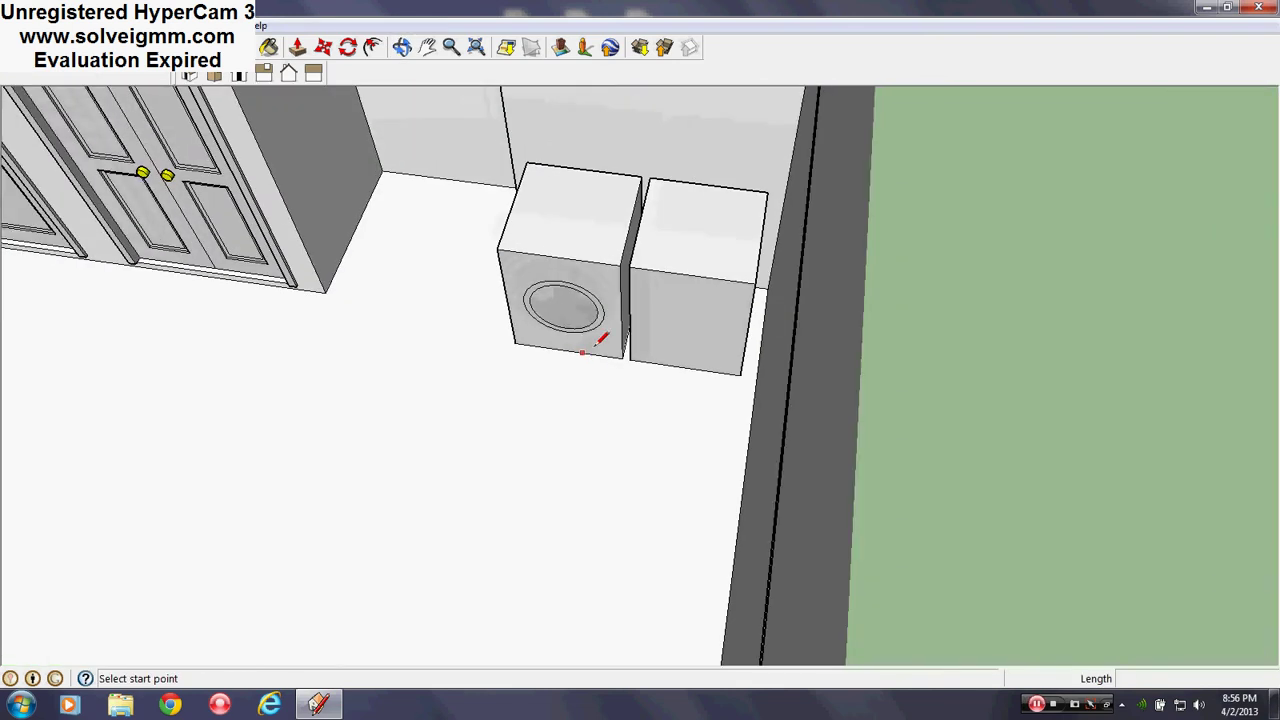
scroll(590, 320, down, 3)
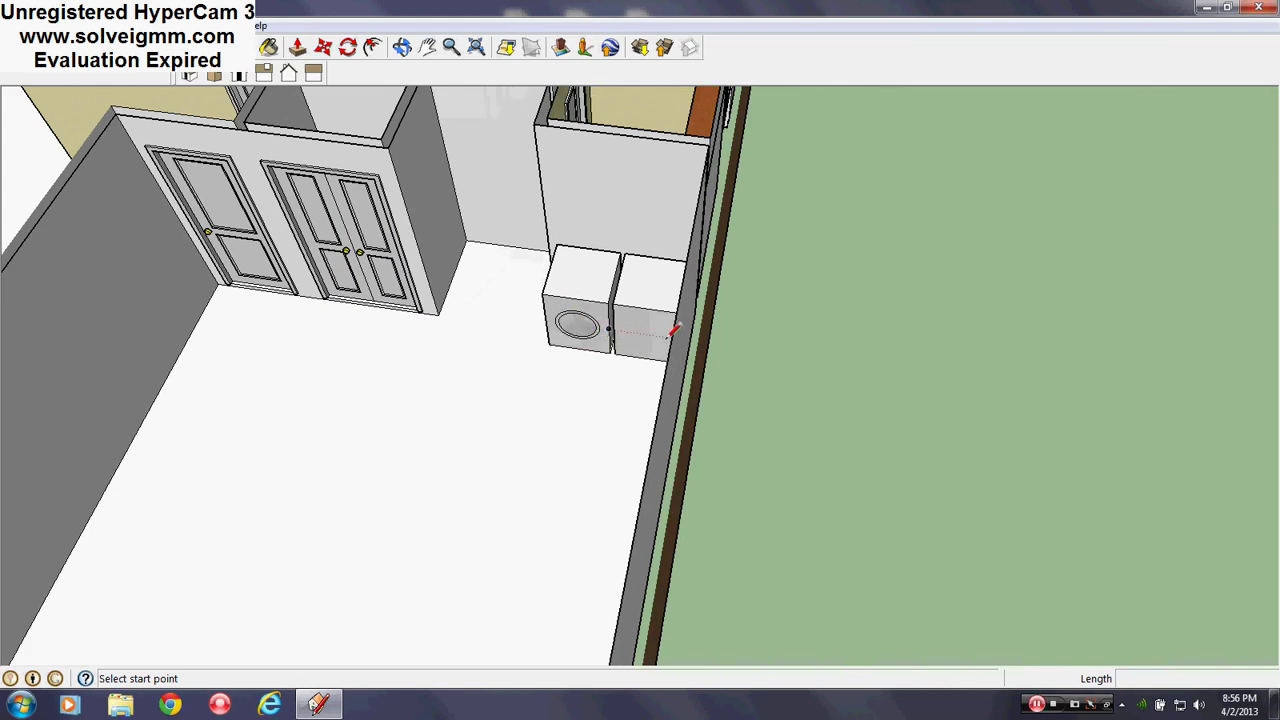
scroll(531, 326, down, 5)
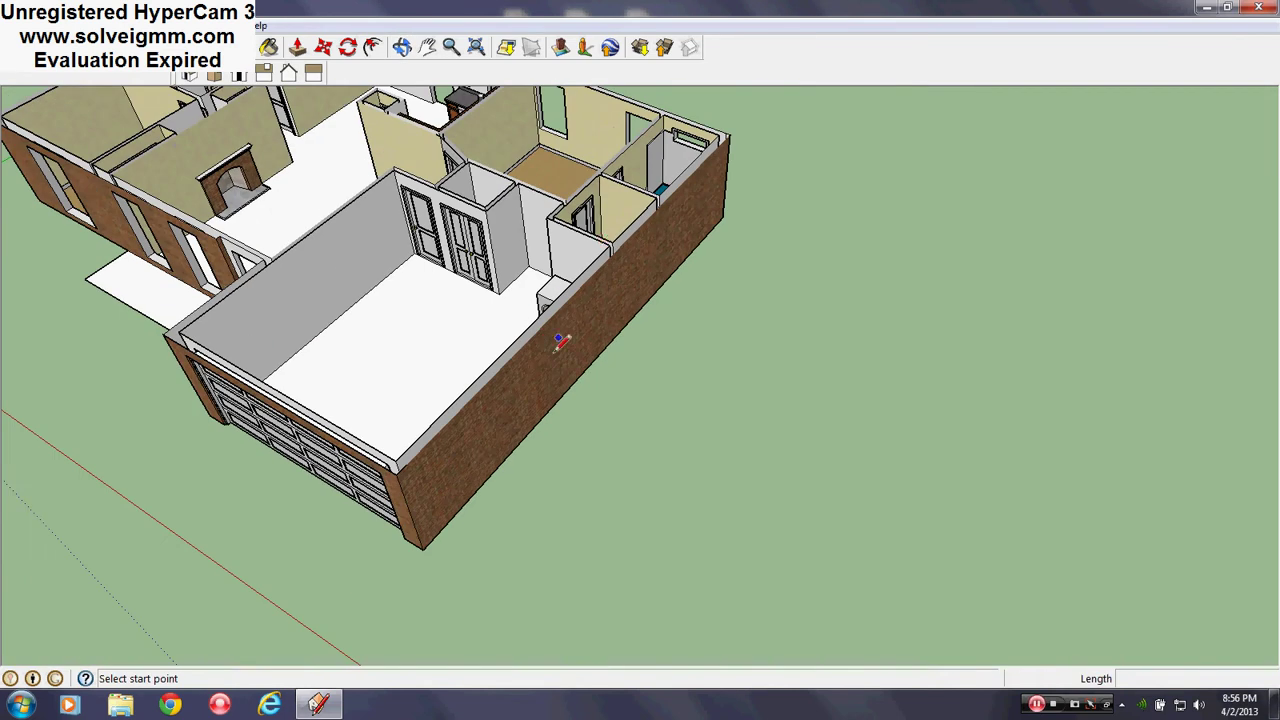
scroll(428, 271, up, 6)
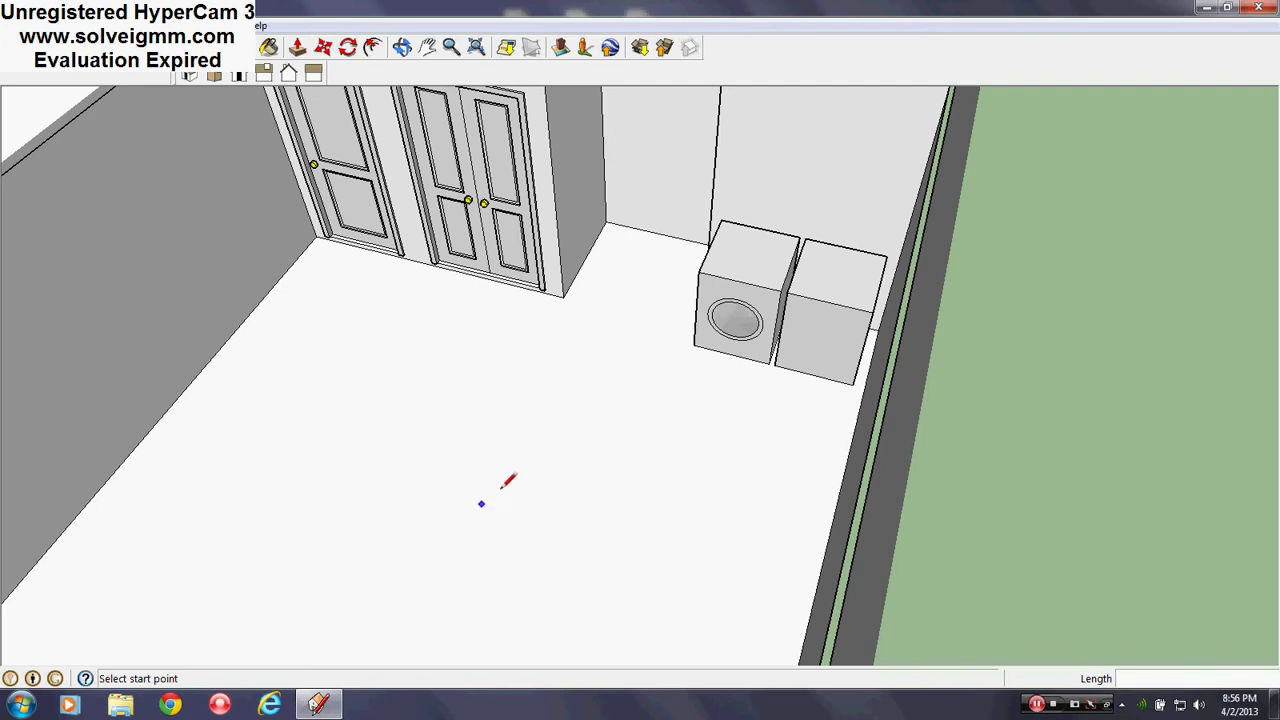
- Draw a 4' vertical line from the floor up the wall corner behind the box next to the side wall
scroll(571, 423, down, 2)
mouse_move(623, 354)
middle_down()
mouse_move(609, 363)
mouse_move(586, 466)
mouse_move(831, 337)
mouse_move(731, 346)
mouse_move(733, 376)
middle_up()
scroll(586, 466, up, 3)
click(818, 504)
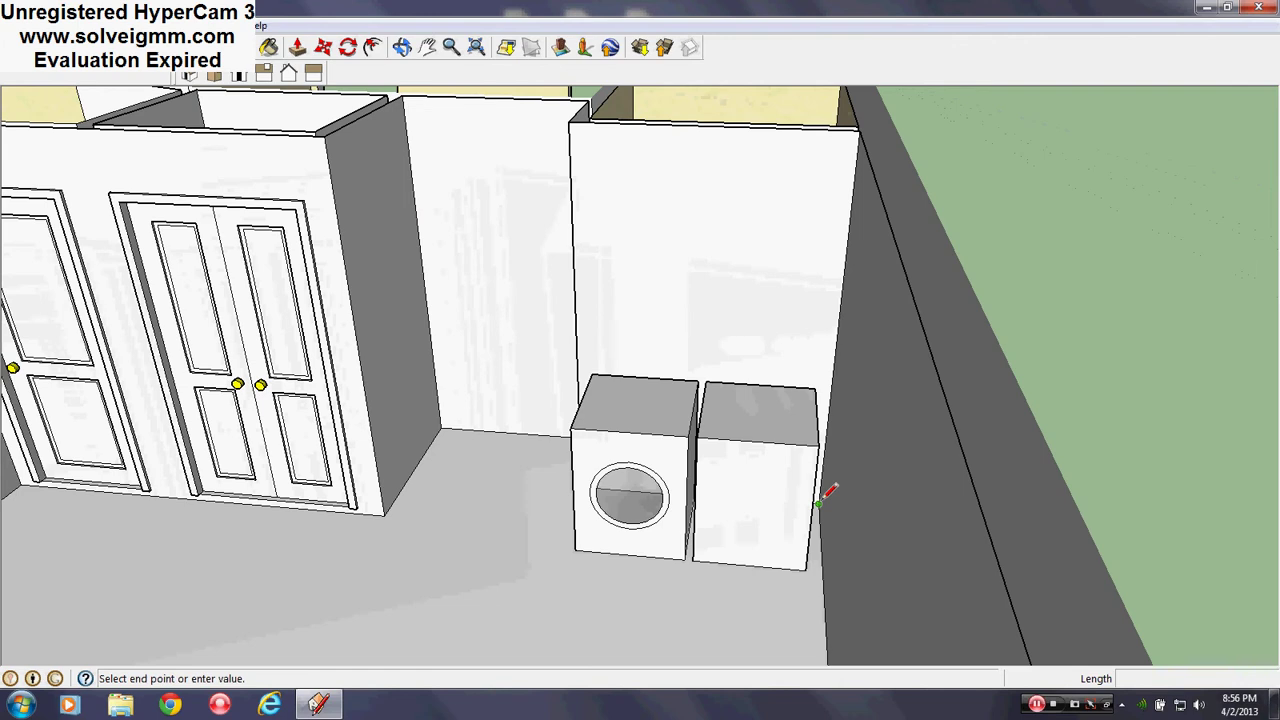
click(839, 332)
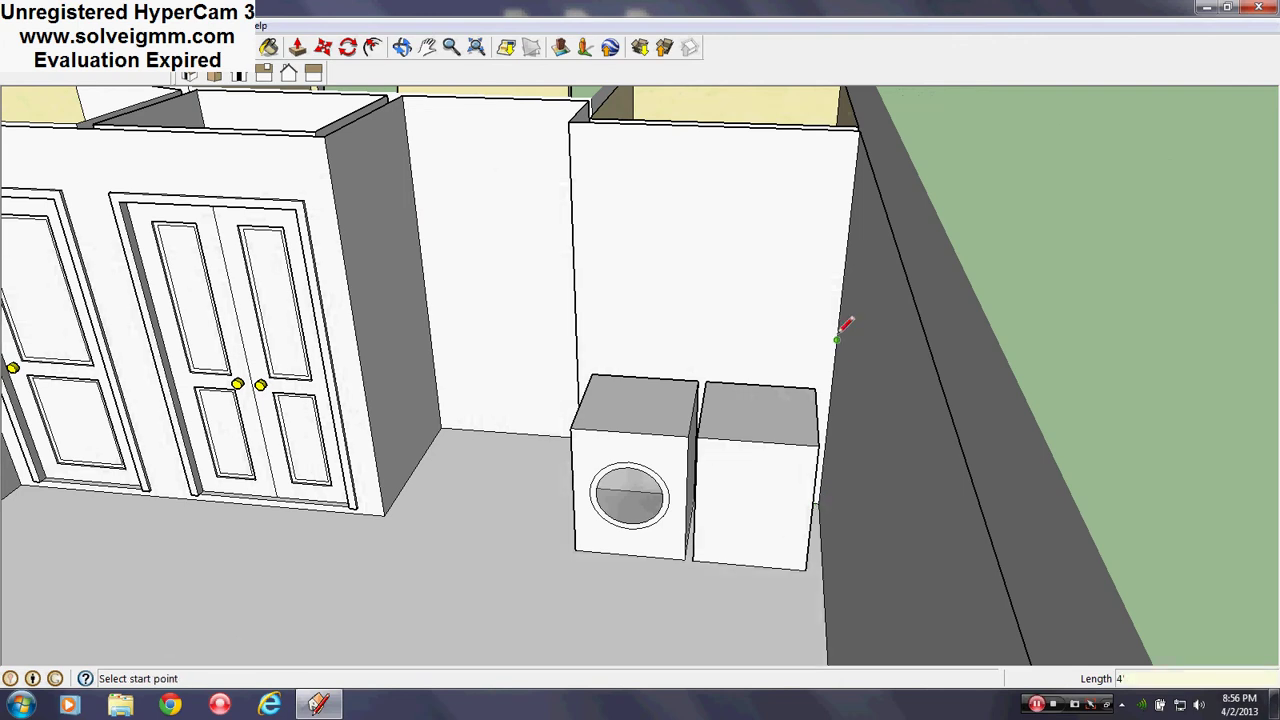
- Draw a thin horizontal strip 5' long on the back wall above the appliances, starting from the end of the vertical line
click(838, 334)
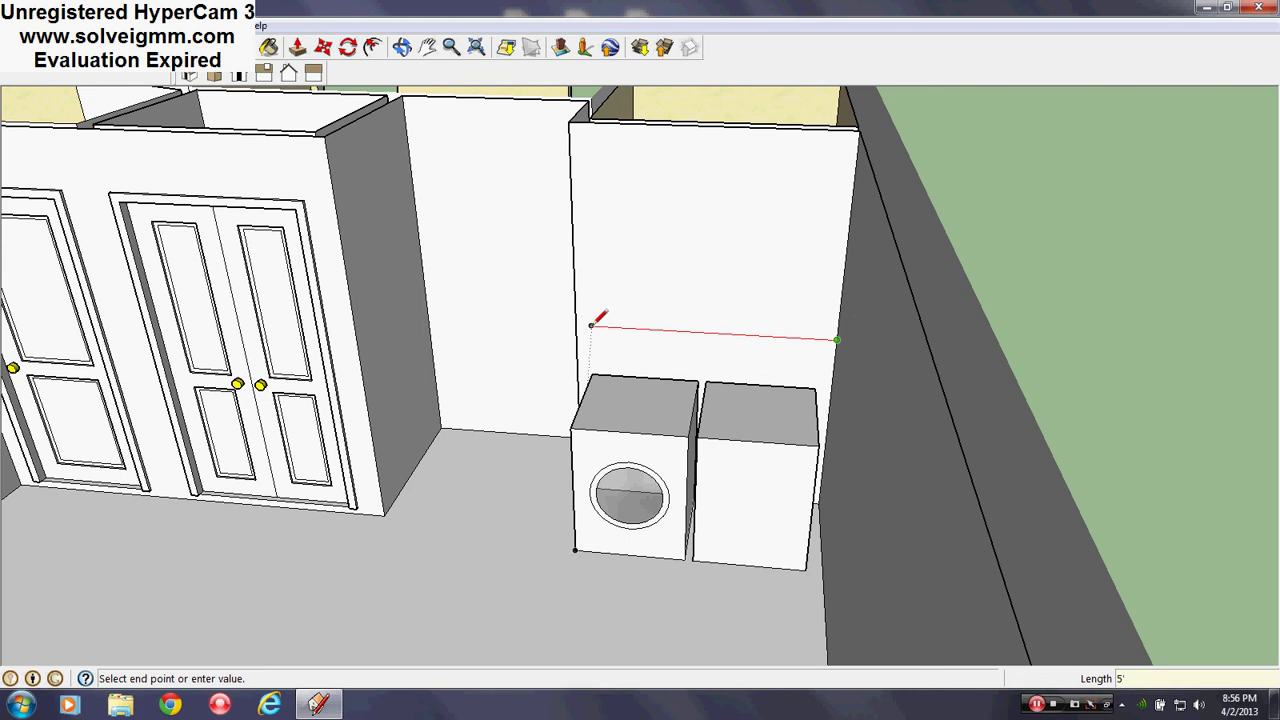
click(591, 326)
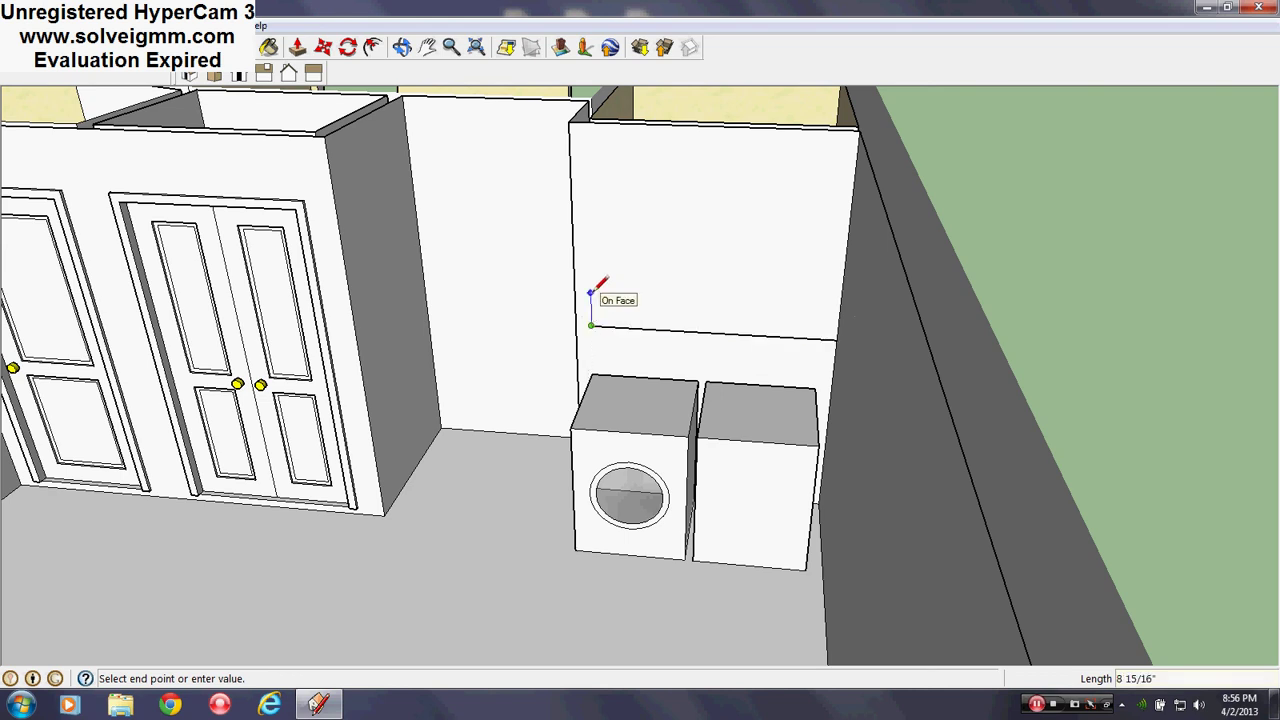
click(849, 316)
- Paint the thin wall strip with the sampled Wood_Cherry_Original material and close the materials window
middle_drag(749, 337, 896, 292)
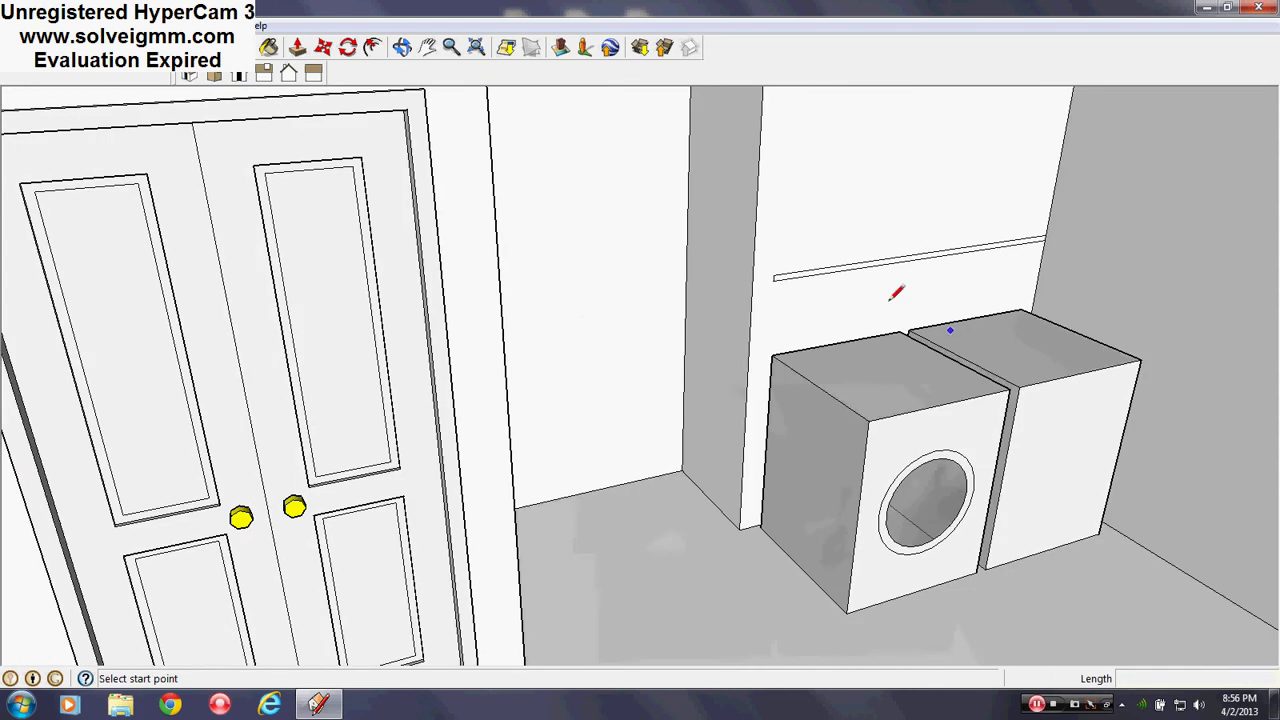
click(269, 47)
middle_drag(560, 560, 910, 266)
scroll(997, 263, up, 2)
alt+click(997, 263)
scroll(980, 451, up, 6)
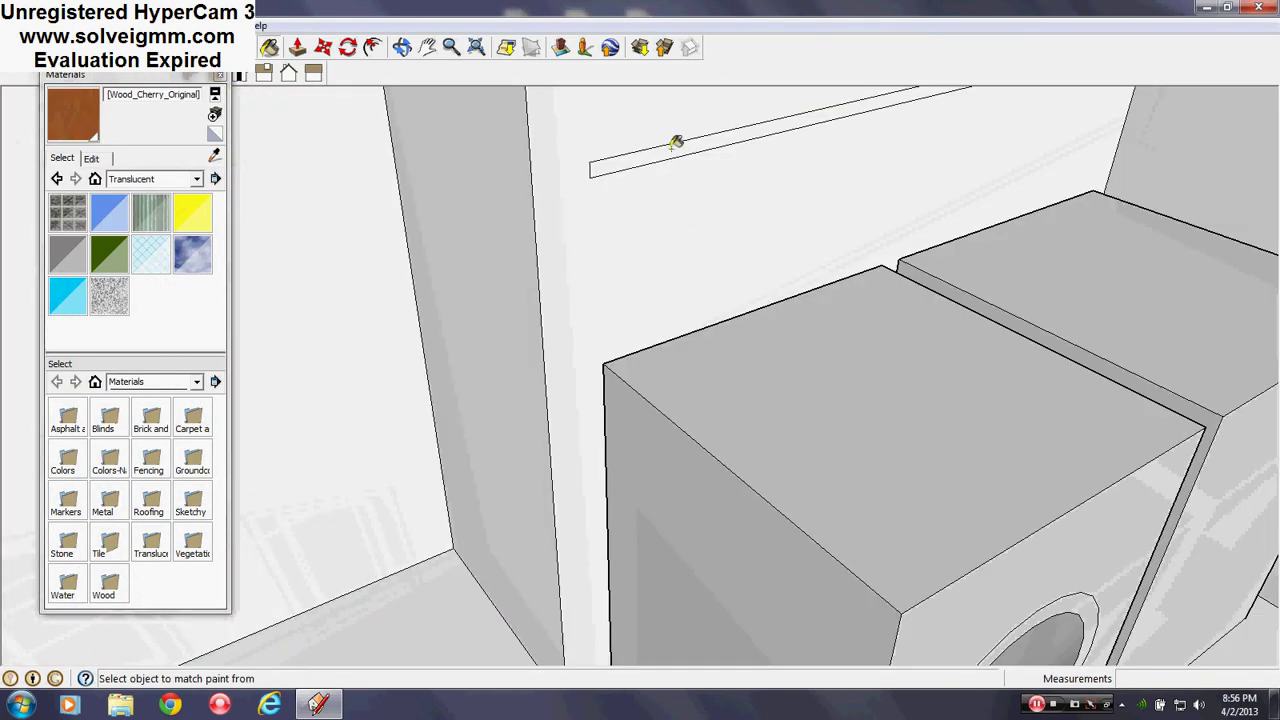
click(673, 146)
click(220, 77)
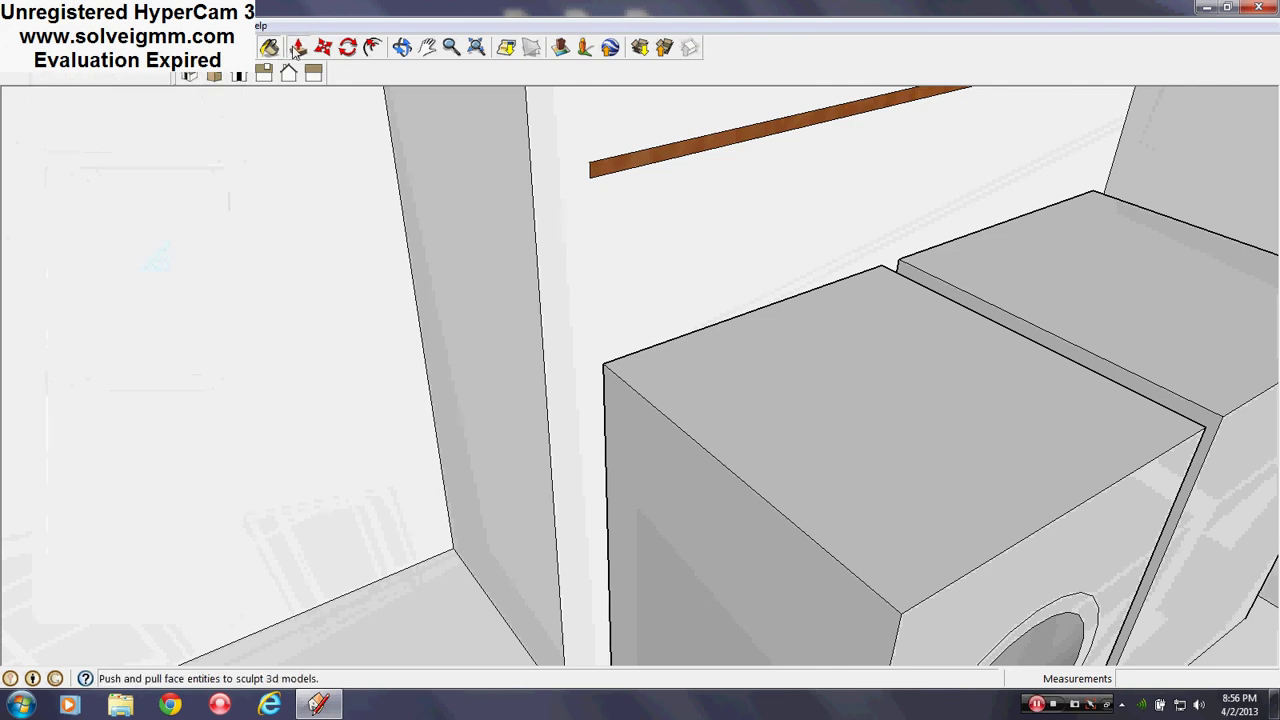
- Extrude the cherry strip out from the wall into a shelf above the appliances with Push/Pull, and reopen the materials window
click(297, 47)
drag(640, 170, 436, 146)
scroll(583, 569, down, 3)
scroll(643, 340, up, 2)
mouse_move(643, 340)
middle_down()
mouse_move(714, 66)
mouse_move(706, 138)
mouse_move(577, 491)
middle_up()
click(269, 47)
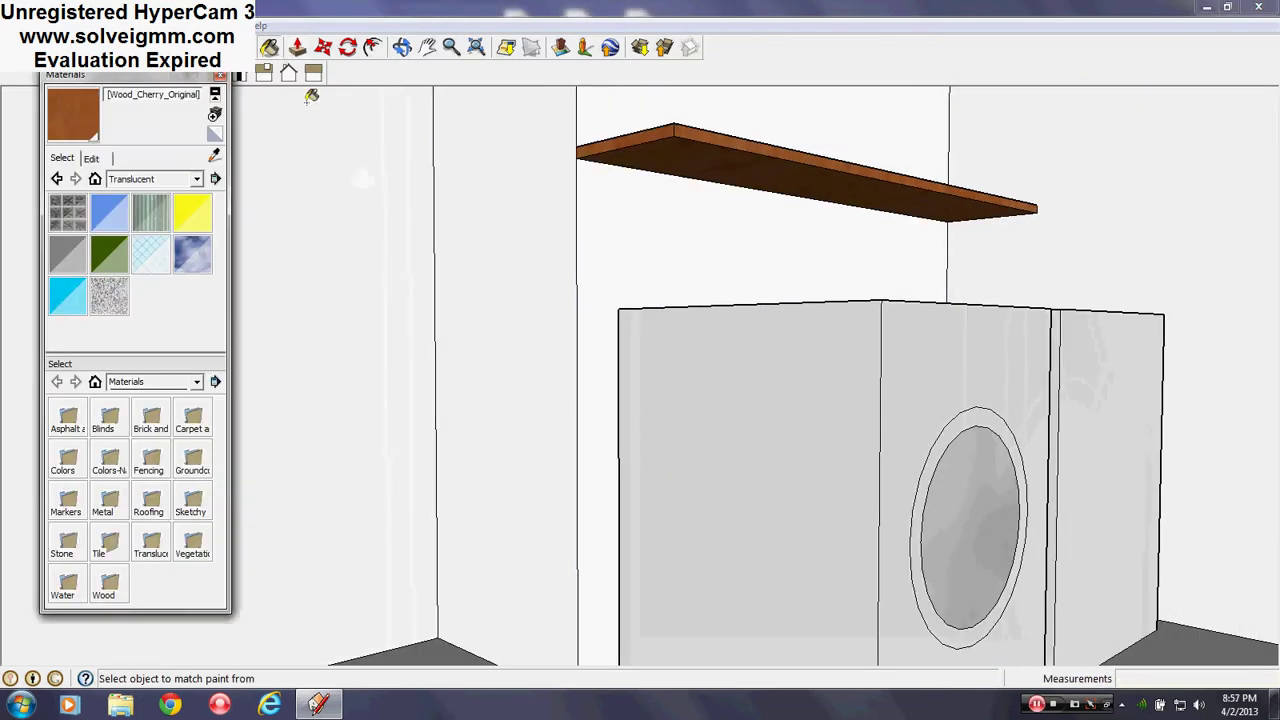
- Paint the underside of the cherry shelf with Wood_Board_Cork from the Wood materials and close the materials window
click(198, 179)
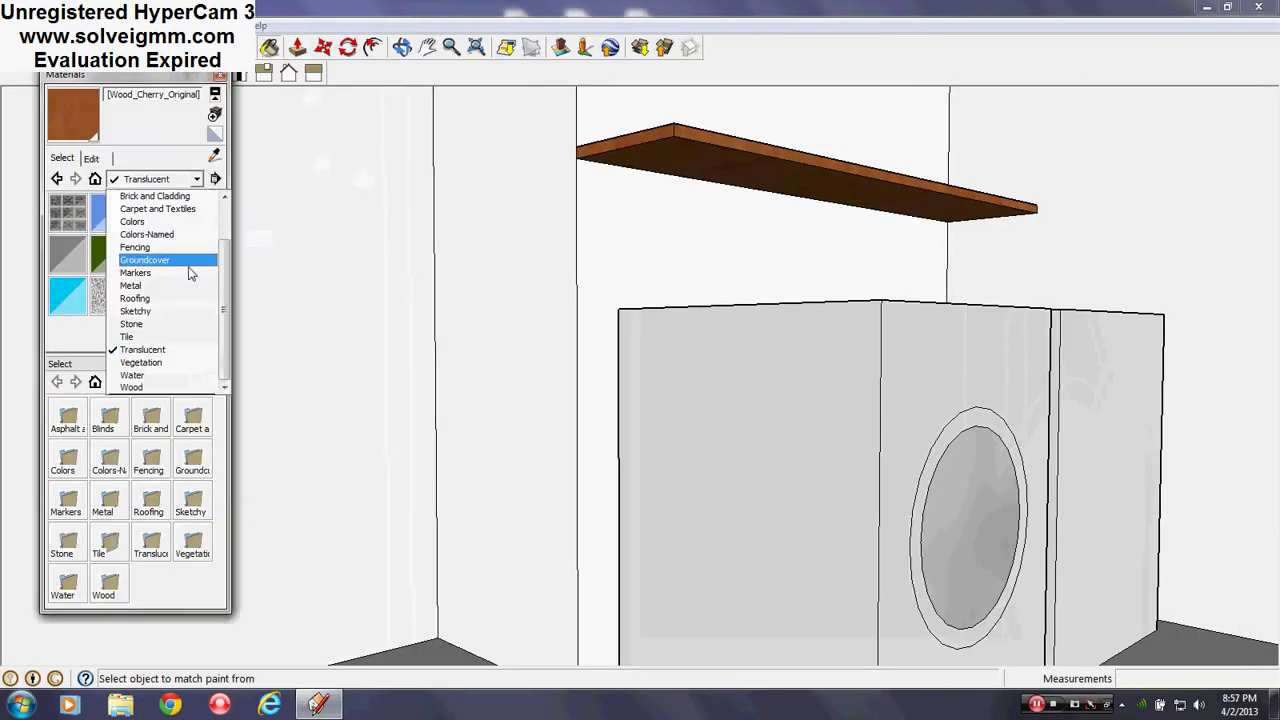
click(168, 395)
click(150, 212)
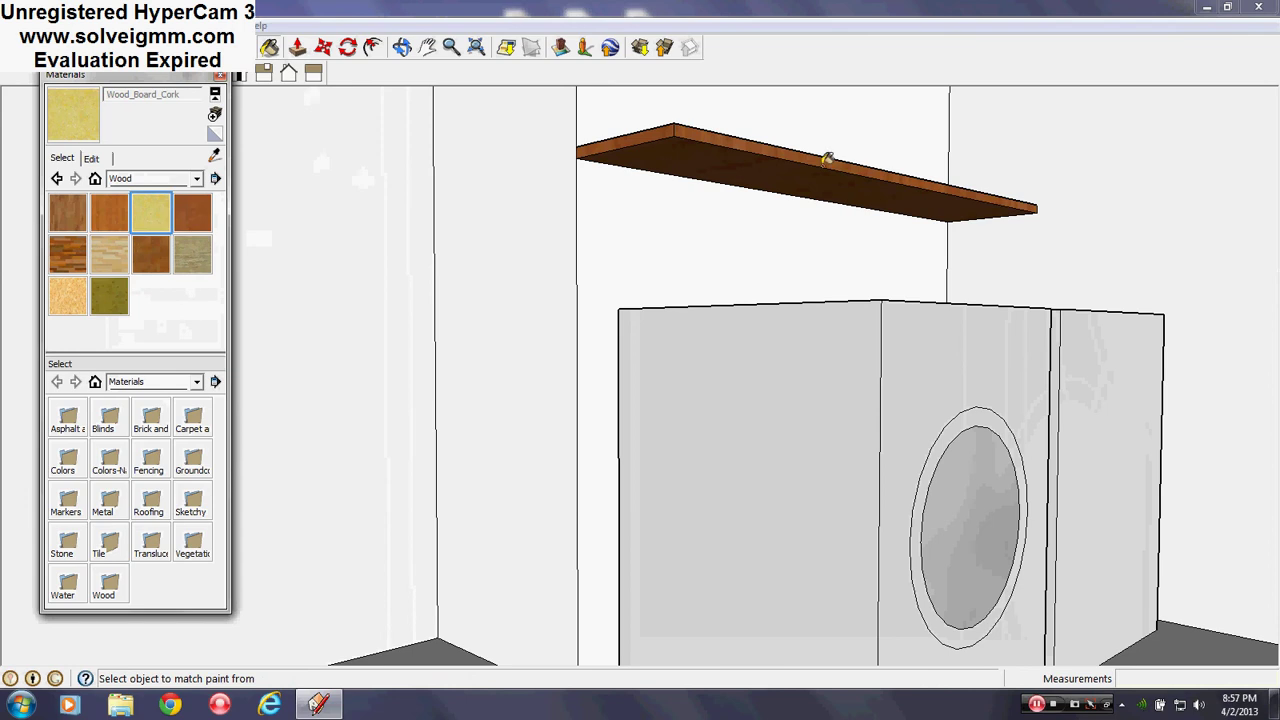
click(812, 177)
mouse_move(677, 129)
middle_down()
mouse_move(754, 106)
mouse_move(497, 369)
middle_up()
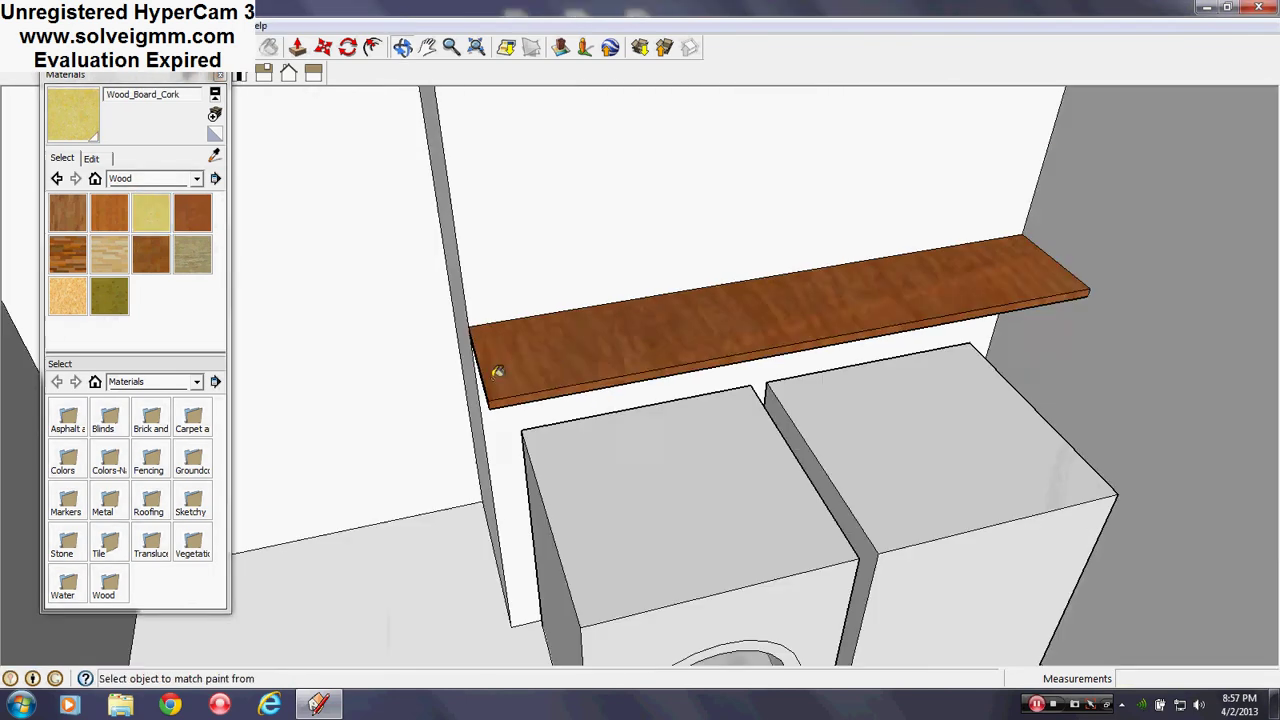
scroll(680, 300, down, 3)
scroll(649, 311, down, 7)
middle_drag(720, 282, 765, 303)
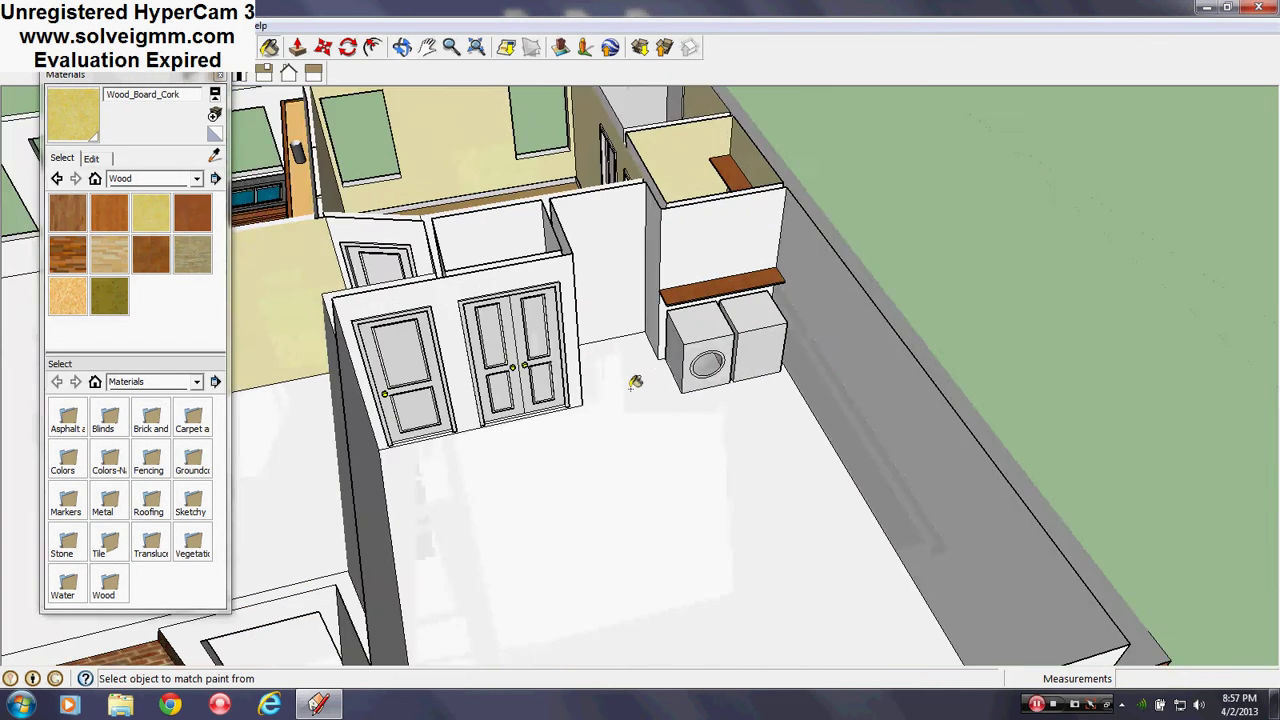
scroll(634, 383, down, 1)
click(219, 77)
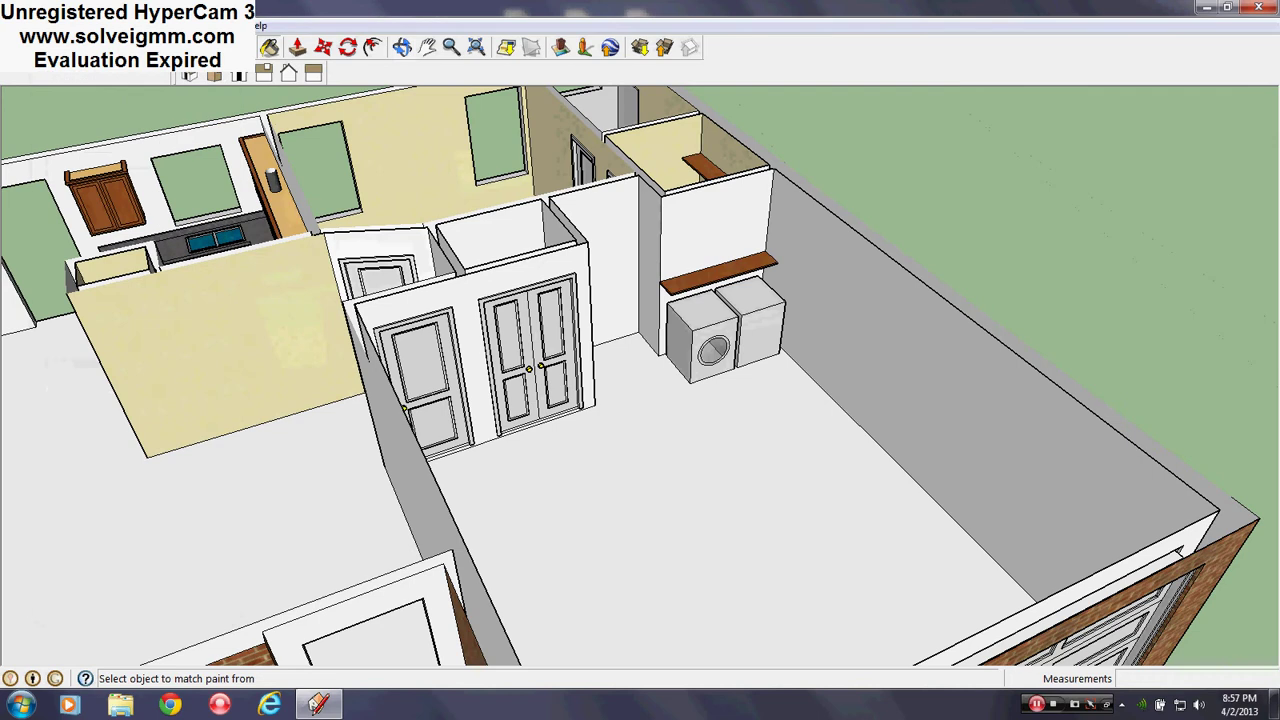
- Paint the garage floor with the gray Color_003 from the Colors materials
key(l)
mouse_move(600, 430)
middle_down()
mouse_move(624, 444)
mouse_move(480, 430)
middle_up()
scroll(900, 420, down, 3)
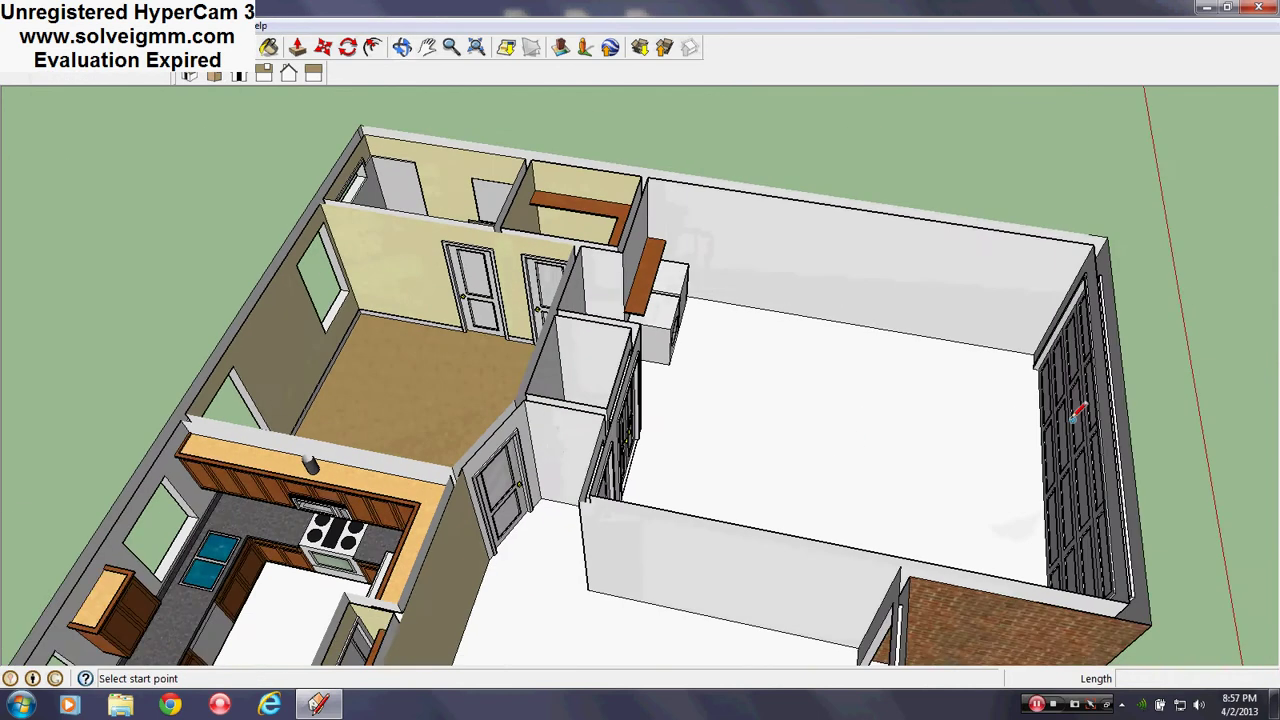
scroll(1070, 406, up, 4)
middle_drag(736, 318, 762, 341)
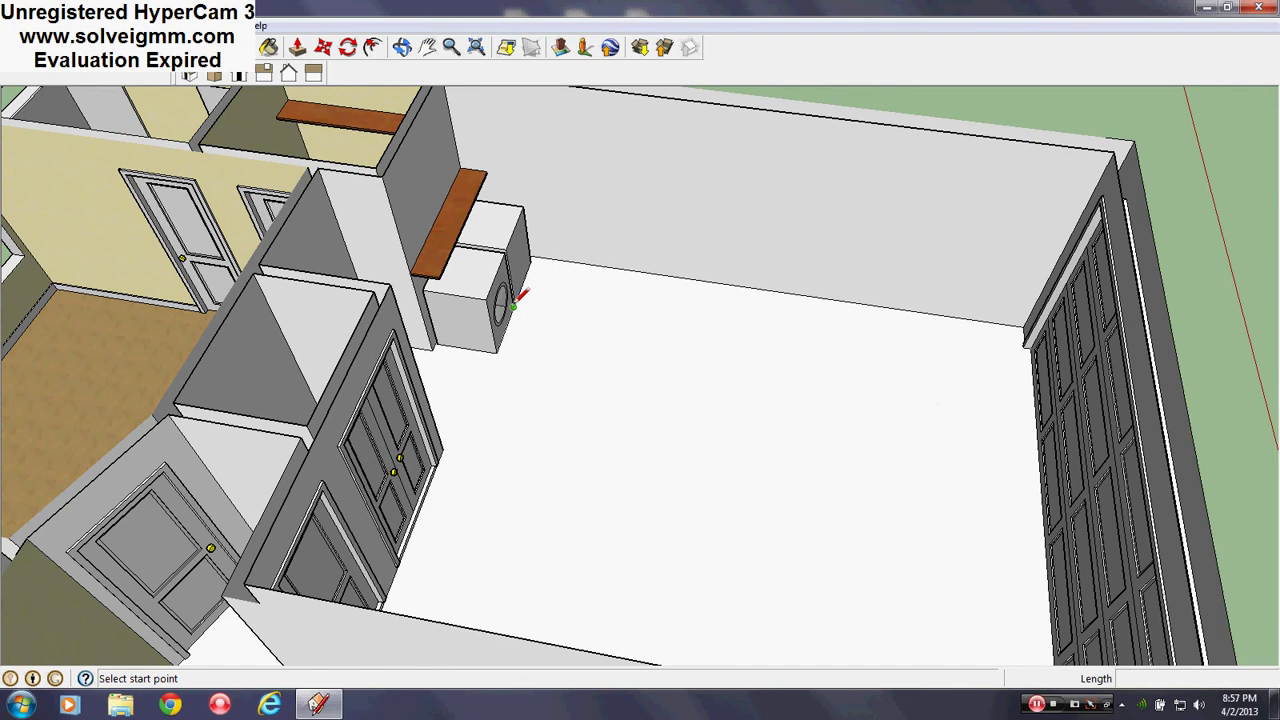
mouse_move(780, 354)
middle_down()
mouse_move(440, 420)
mouse_move(433, 433)
mouse_move(528, 407)
middle_up()
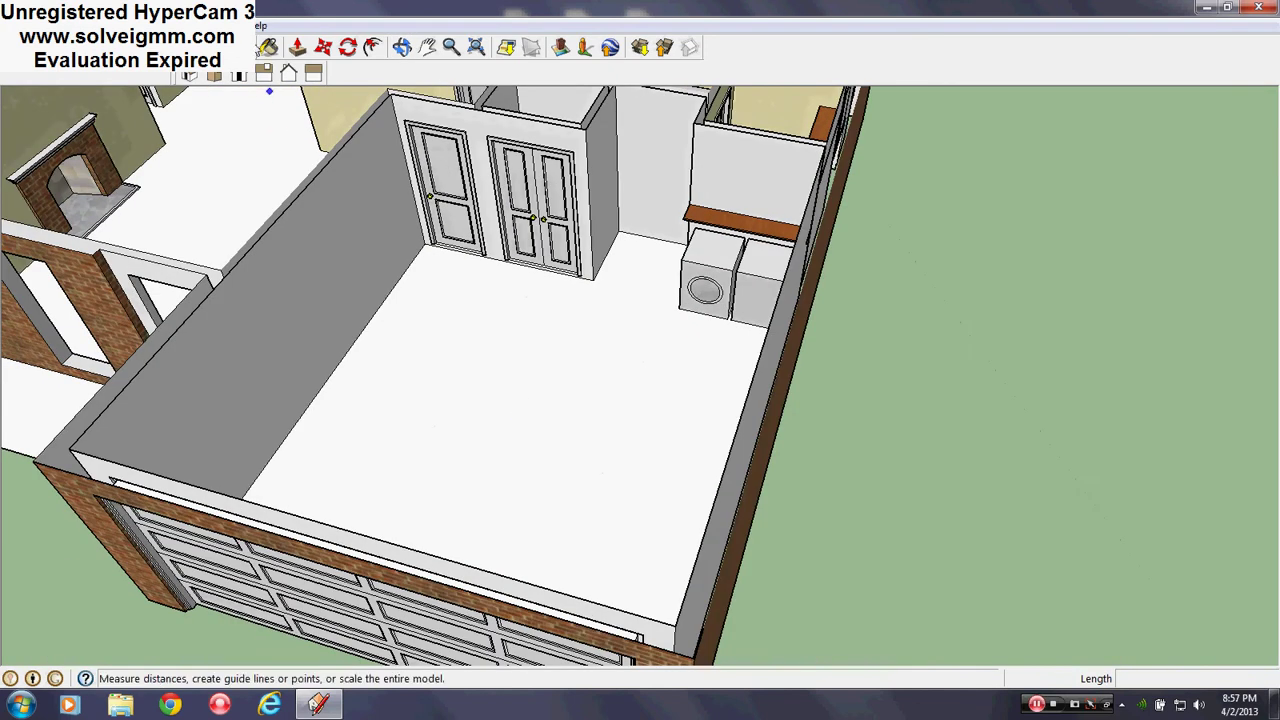
click(268, 47)
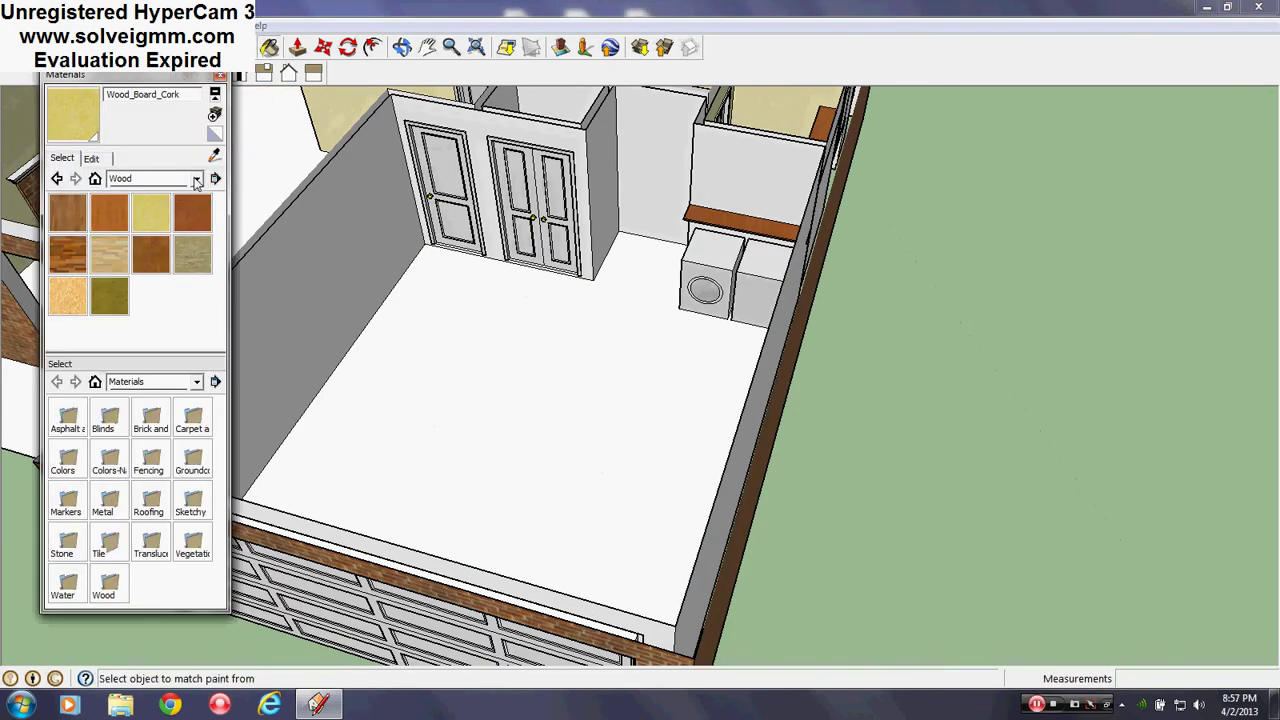
click(197, 179)
click(150, 237)
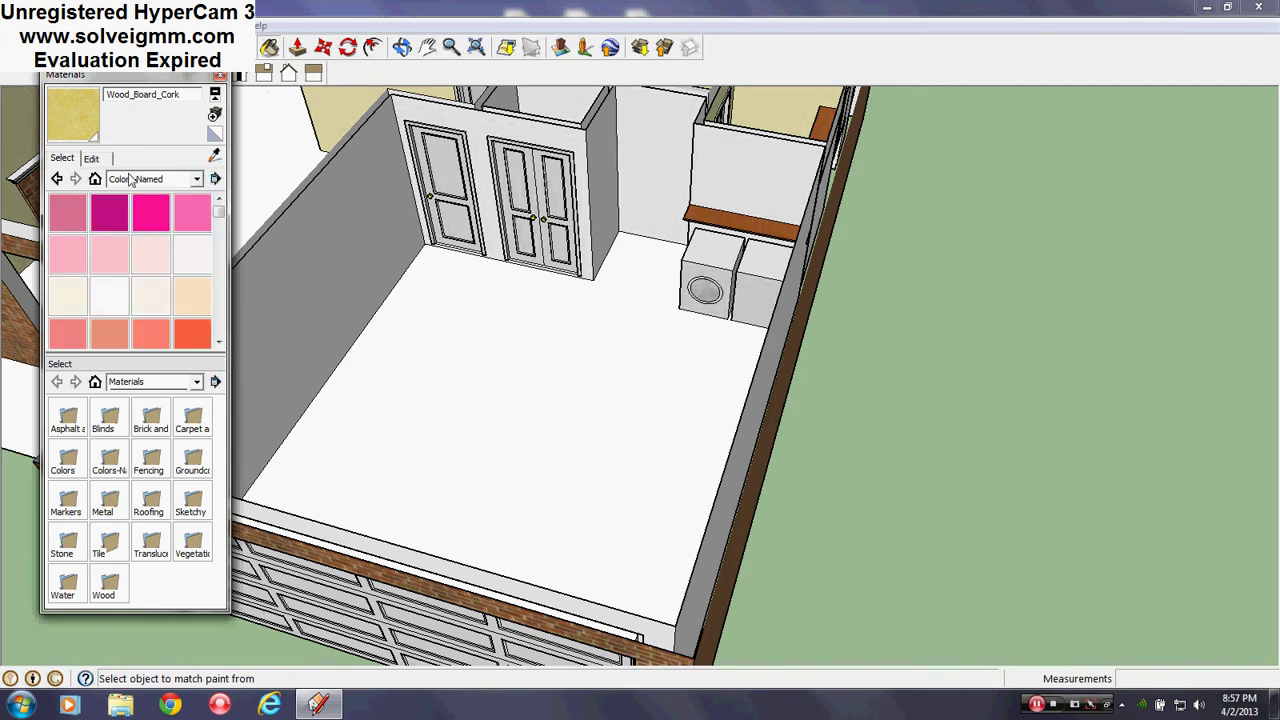
click(197, 180)
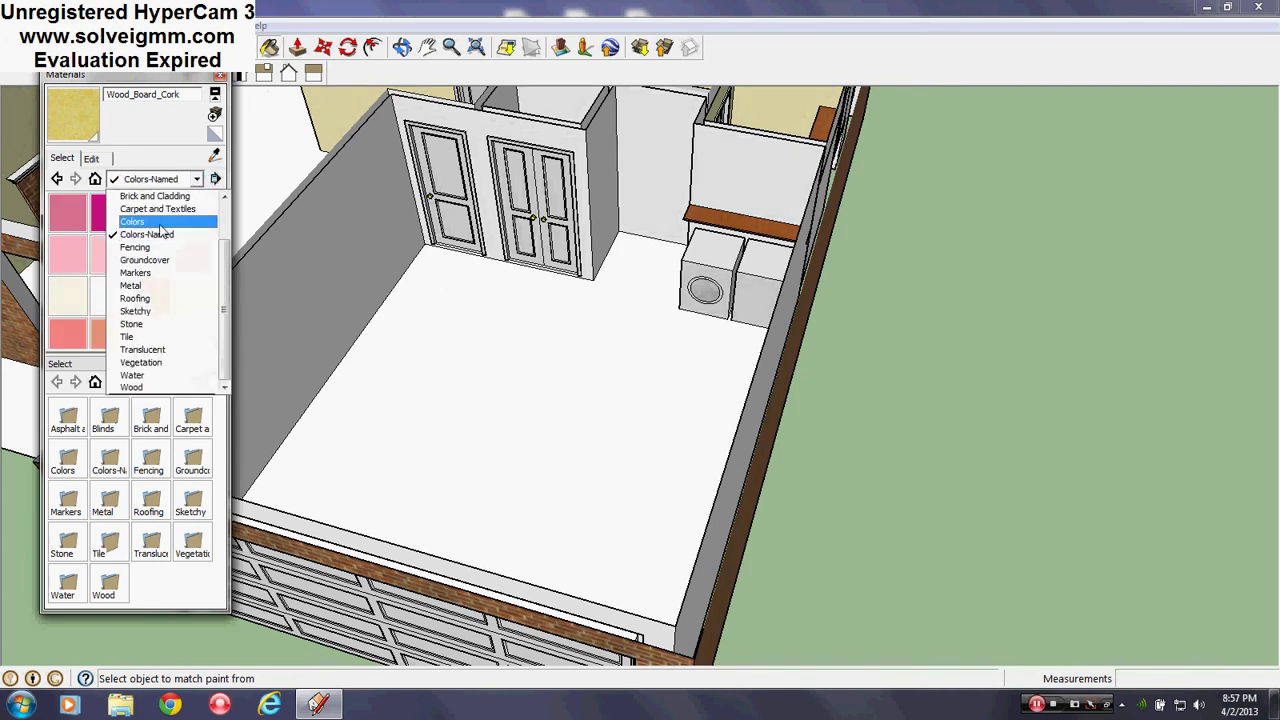
click(172, 220)
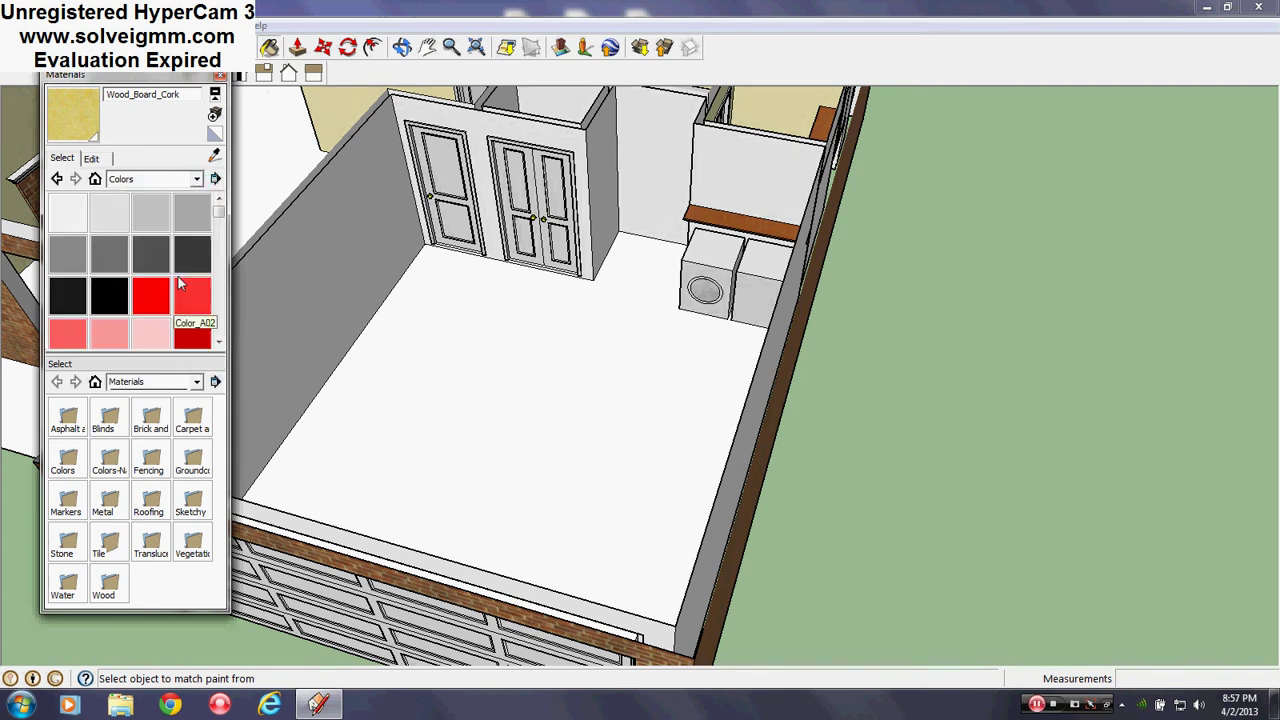
click(192, 216)
click(591, 386)
scroll(591, 386, down, 3)
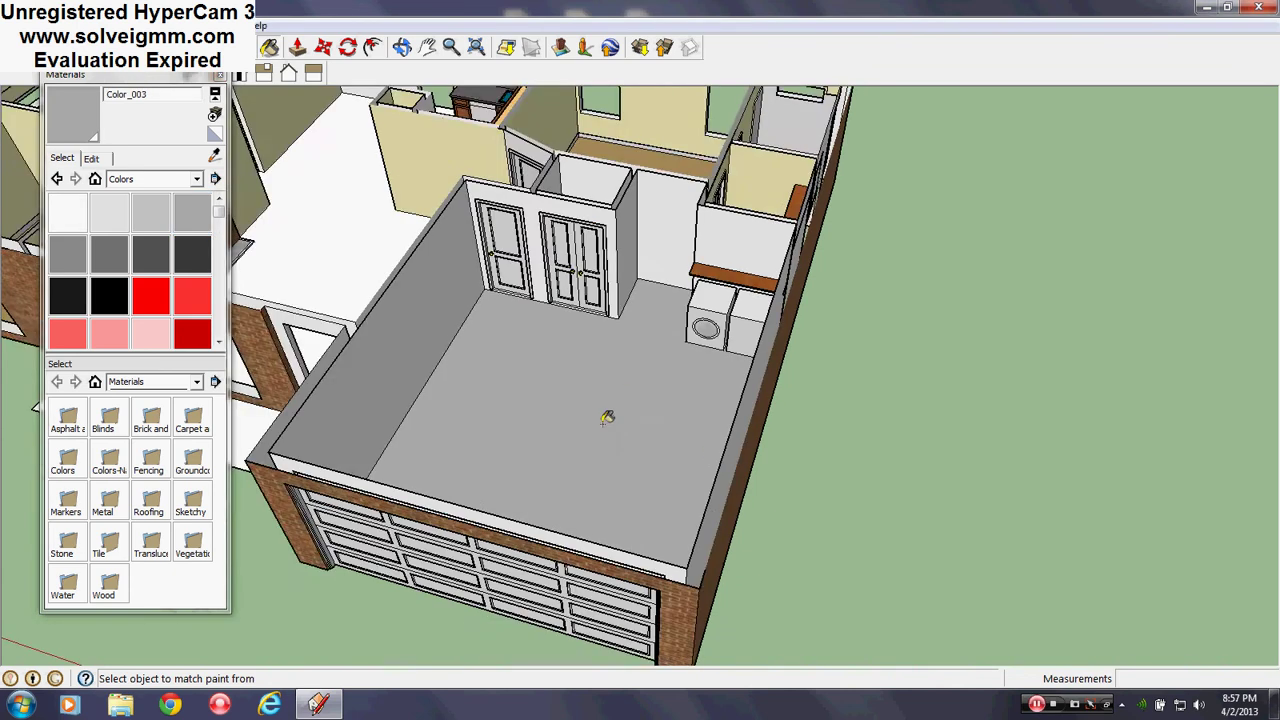
- Paint the garage side wall, the wall with the doors, the closet's outer side and the recessed back wall with Cladding_Stucco_White
middle_drag(609, 414, 536, 326)
scroll(533, 328, up, 4)
scroll(685, 238, up, 4)
middle_drag(685, 238, 707, 260)
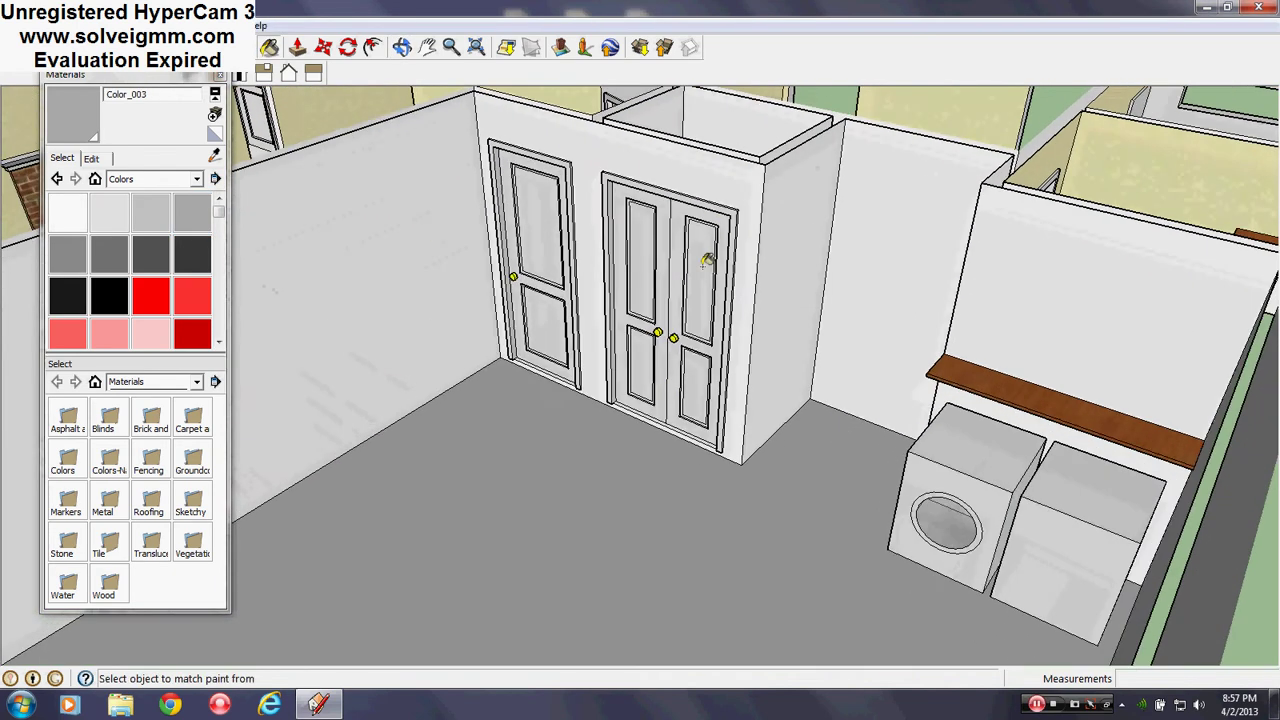
scroll(708, 316, down, 2)
middle_drag(709, 316, 690, 300)
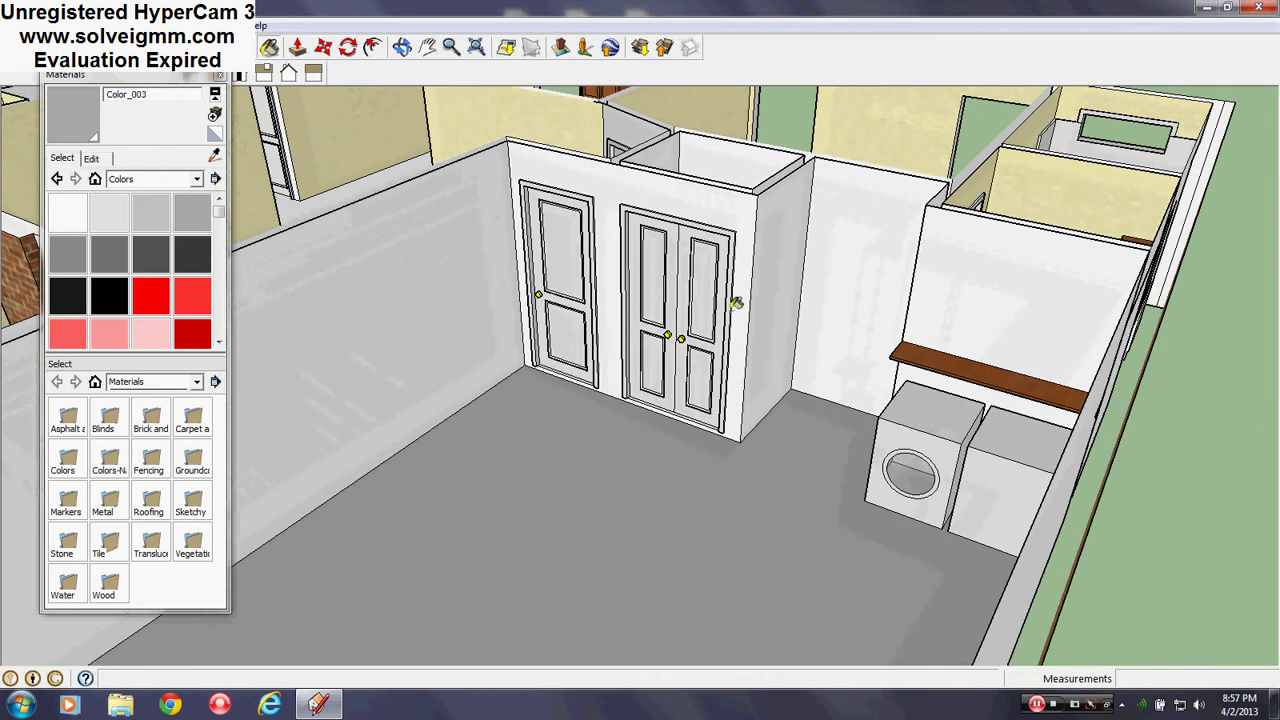
click(197, 179)
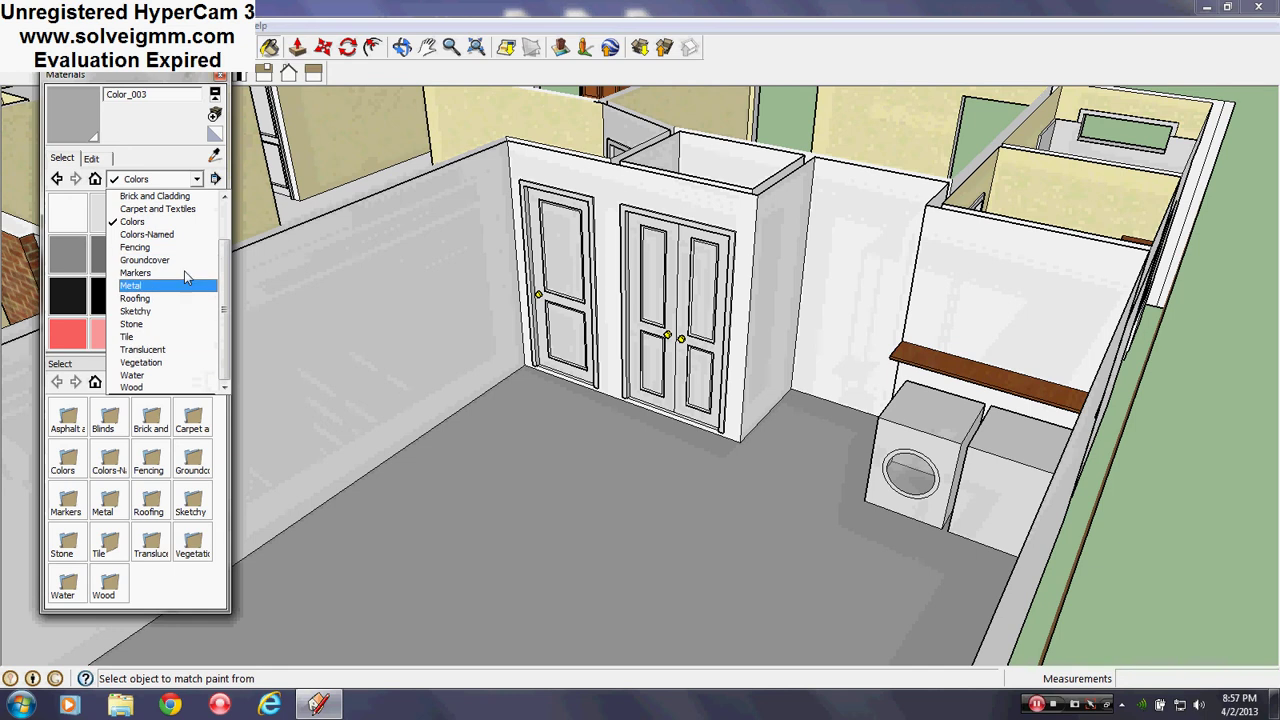
click(155, 196)
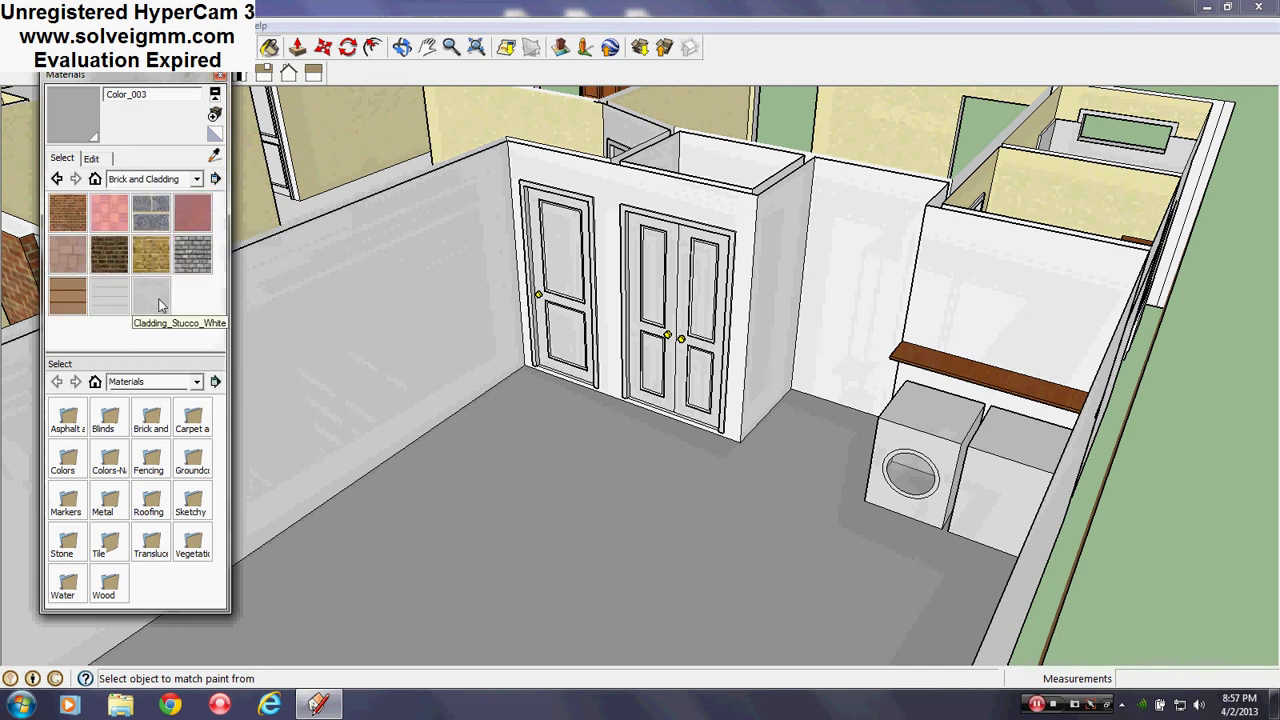
click(158, 305)
click(420, 251)
click(752, 207)
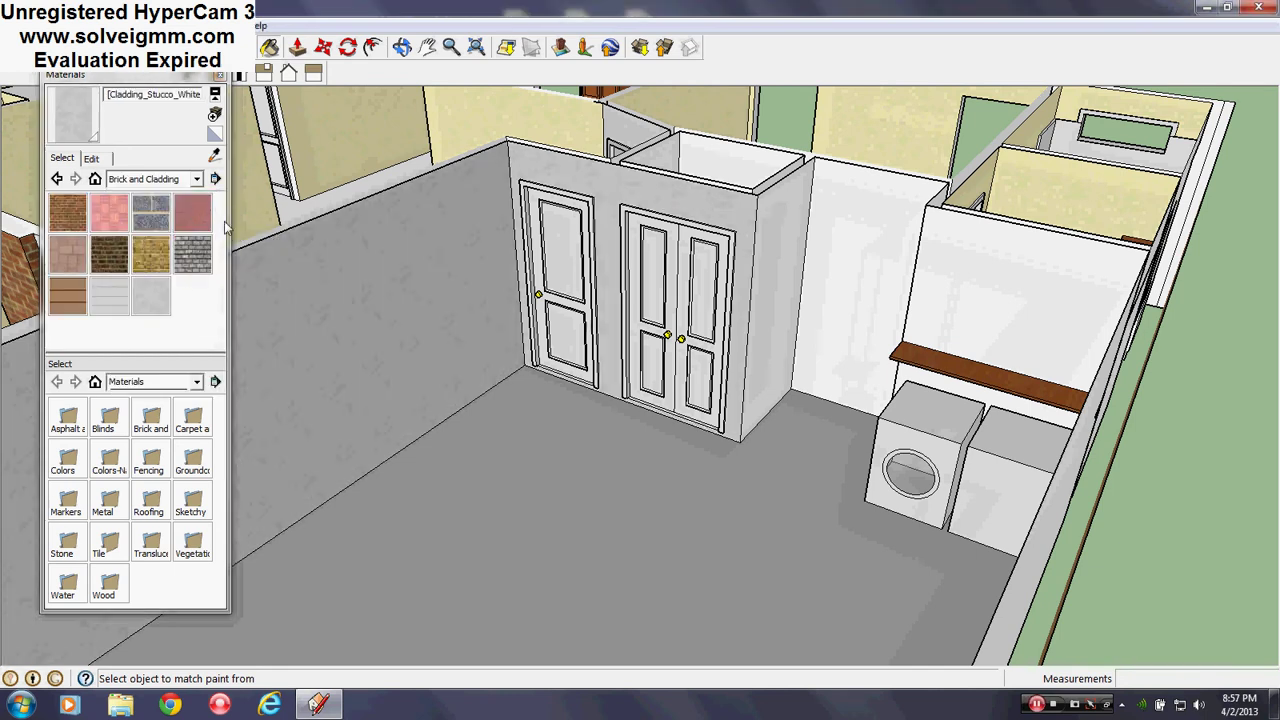
click(760, 246)
click(822, 236)
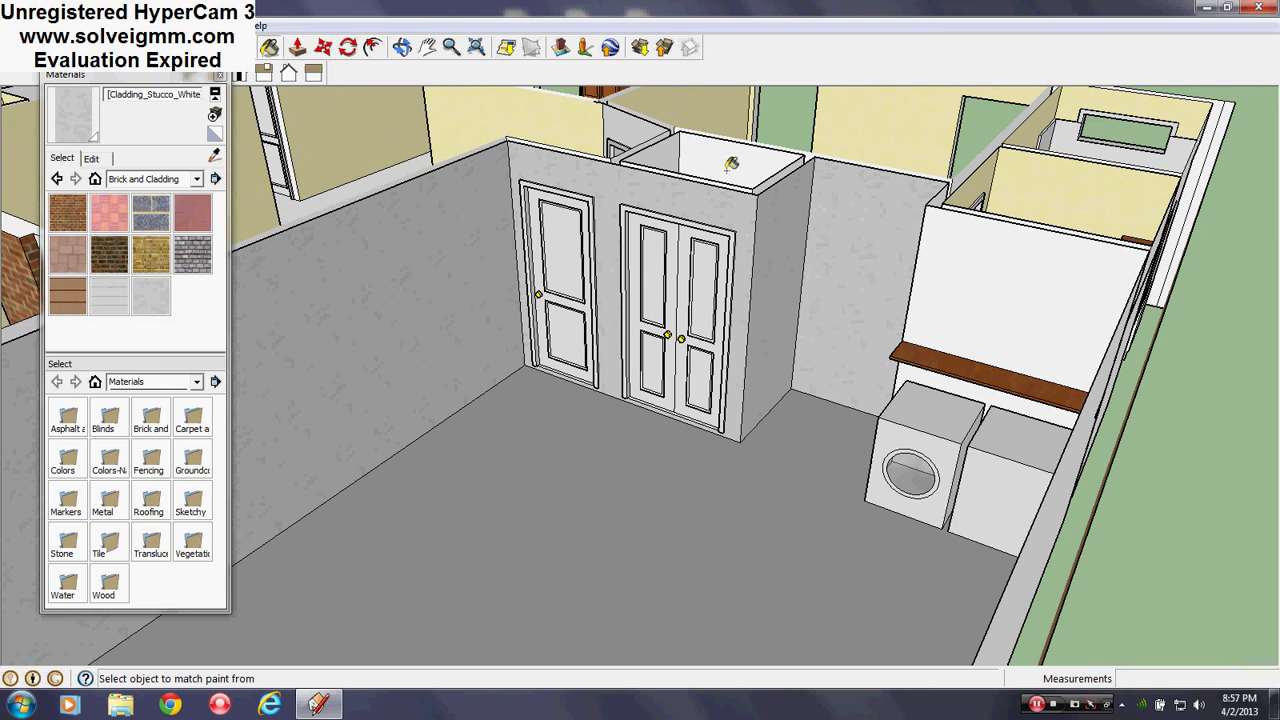
- Paint the inner walls of the double-door closet with Cladding_Stucco_White and close the materials window
click(736, 170)
click(666, 156)
click(220, 76)
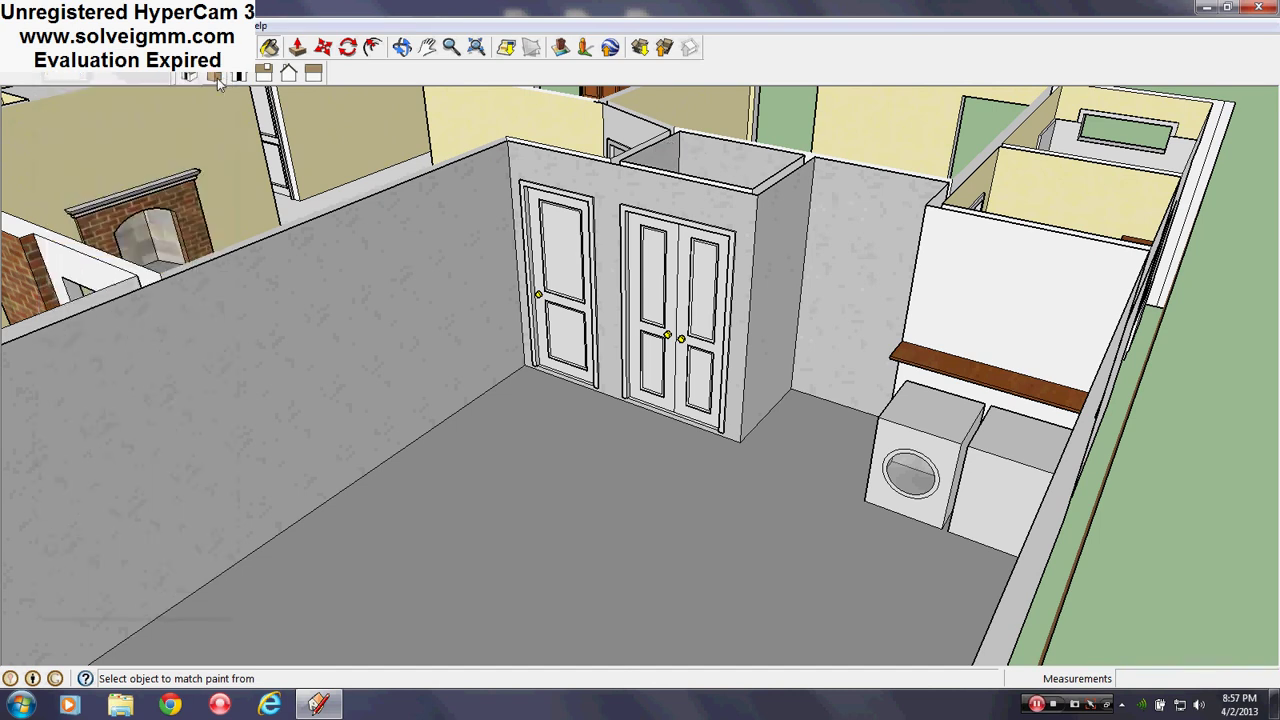
- Paint the long garage wall beside the appliances and the wall above and below the shelf with Cladding_Stucco_White
middle_drag(176, 226, 6, 463)
scroll(654, 340, up, 3)
middle_drag(654, 340, 214, 257)
scroll(6, 451, down, 3)
scroll(897, 274, up, 4)
click(918, 277)
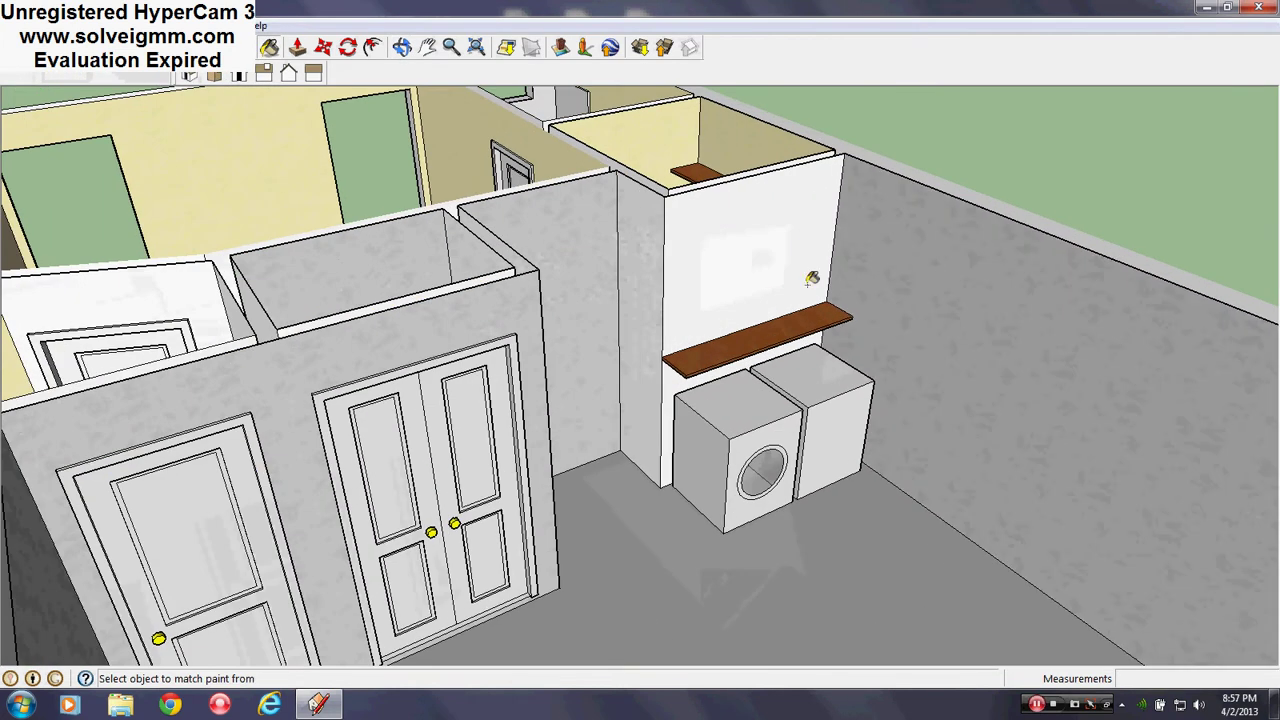
click(812, 279)
scroll(725, 375, up, 3)
click(640, 383)
click(597, 360)
scroll(117, 287, down, 4)
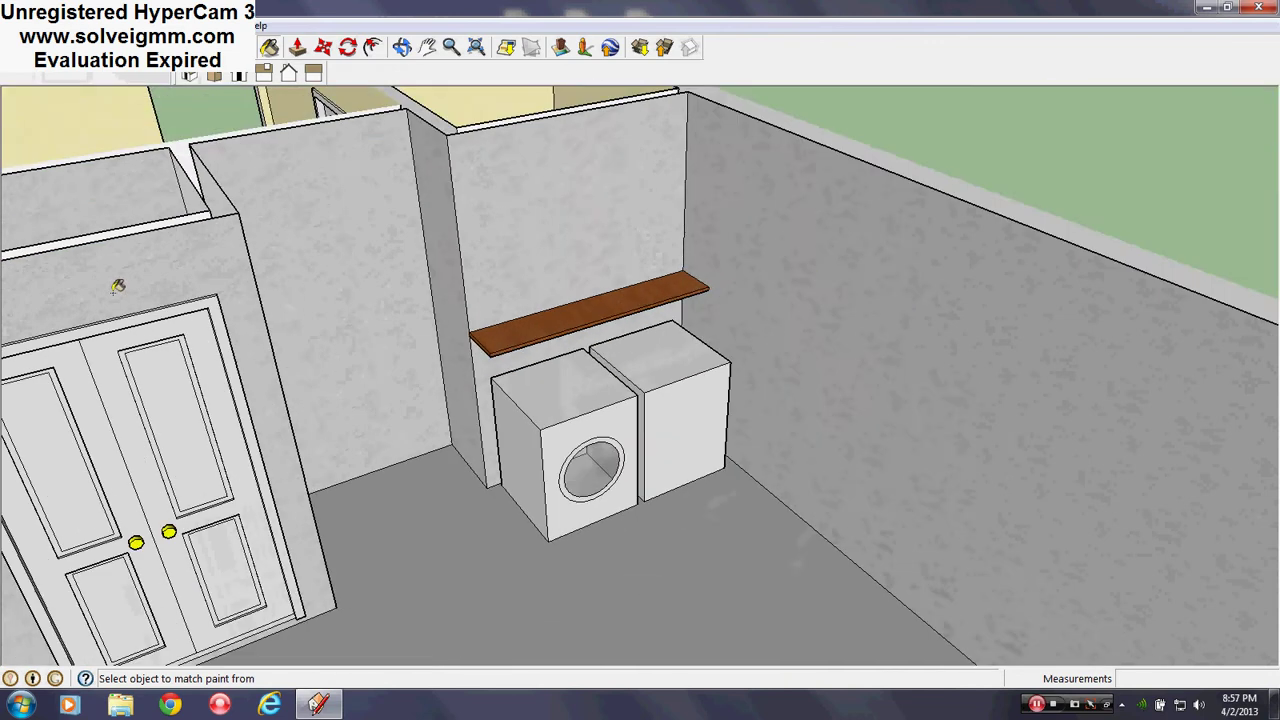
- Paint the inner wall face above the garage door with Cladding_Stucco_White
mouse_move(117, 287)
middle_down()
mouse_move(277, 334)
mouse_move(750, 330)
middle_up()
scroll(389, 372, down, 4)
scroll(1096, 210, up, 3)
scroll(1100, 205, down, 3)
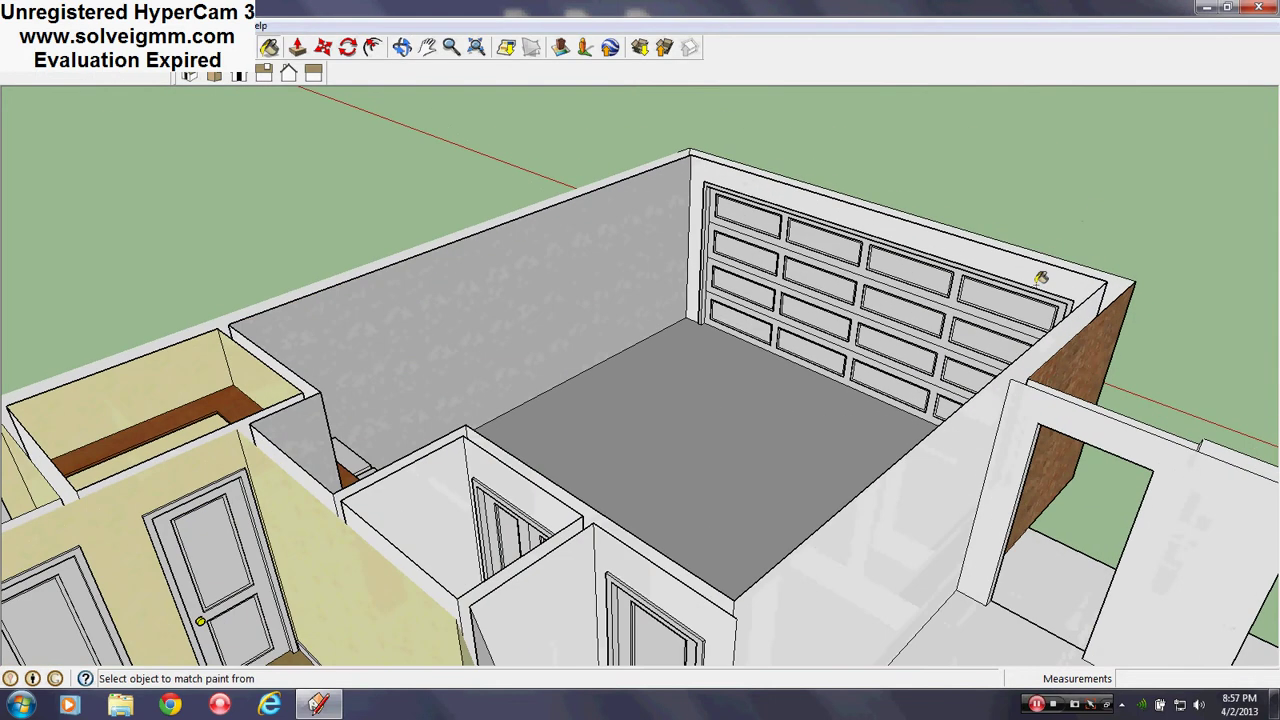
click(1040, 277)
- Sample Color_003 from the garage floor and paint the floor inside the double-door closet with it
middle_drag(371, 366, 978, 333)
middle_drag(908, 267, 857, 297)
scroll(857, 297, down, 3)
scroll(857, 297, up, 6)
scroll(1046, 360, up, 3)
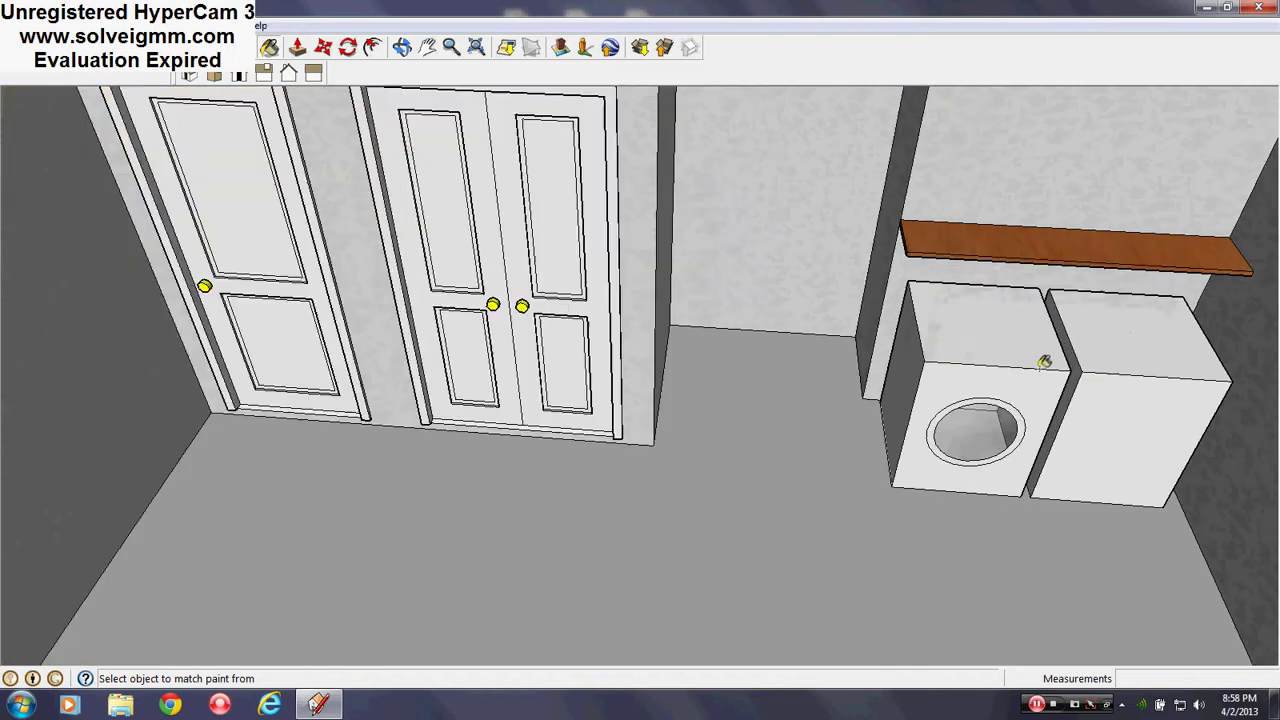
mouse_move(1046, 360)
middle_down()
mouse_move(1054, 406)
mouse_move(871, 474)
mouse_move(328, 250)
mouse_move(20, 351)
middle_up()
scroll(328, 250, up, 3)
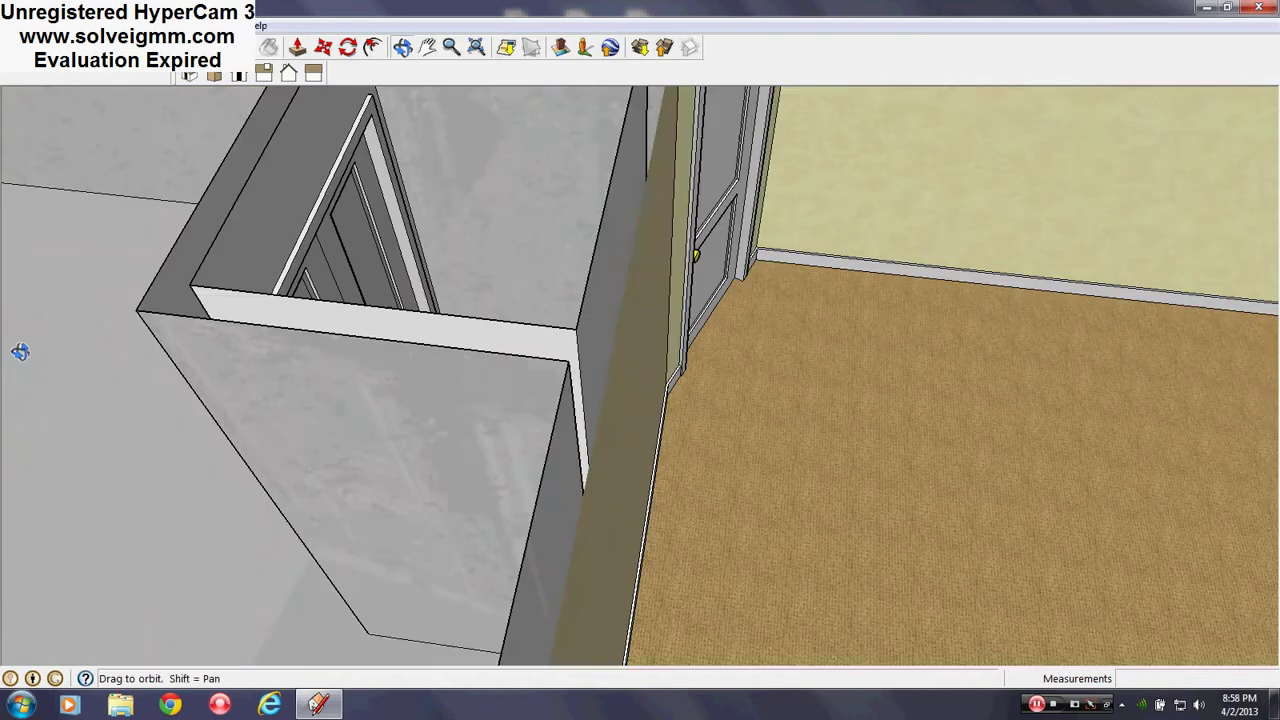
scroll(786, 486, down, 5)
middle_drag(786, 486, 500, 430)
scroll(505, 160, up, 6)
mouse_move(527, 209)
middle_down()
mouse_move(426, 271)
mouse_move(631, 503)
mouse_move(786, 380)
mouse_move(546, 362)
middle_up()
key(alt)
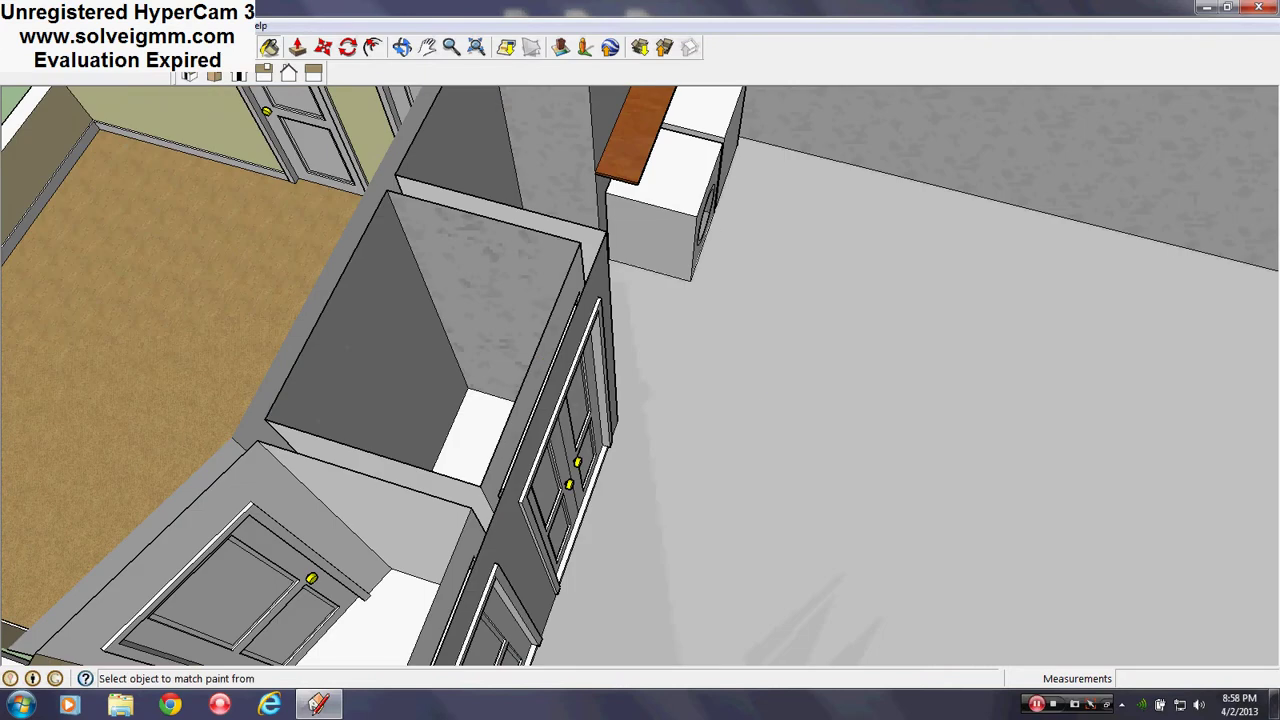
click(288, 70)
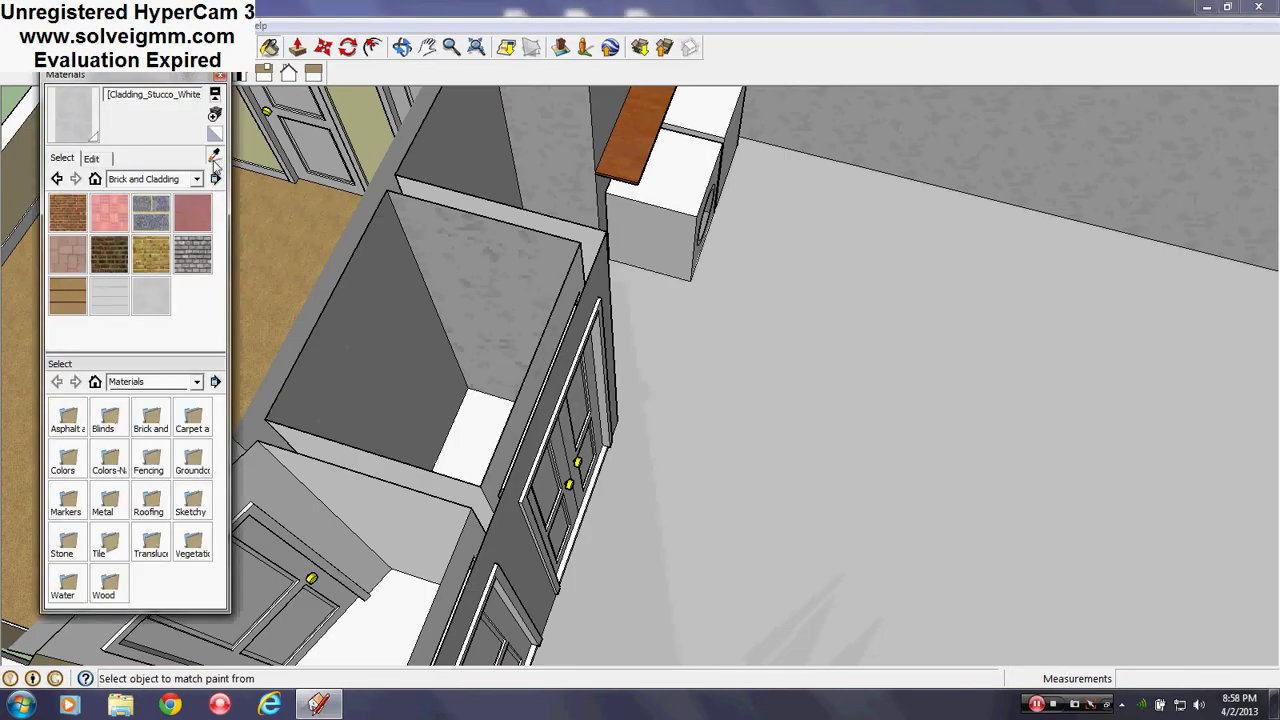
click(637, 435)
mouse_move(484, 398)
middle_down()
mouse_move(543, 423)
mouse_move(371, 451)
middle_up()
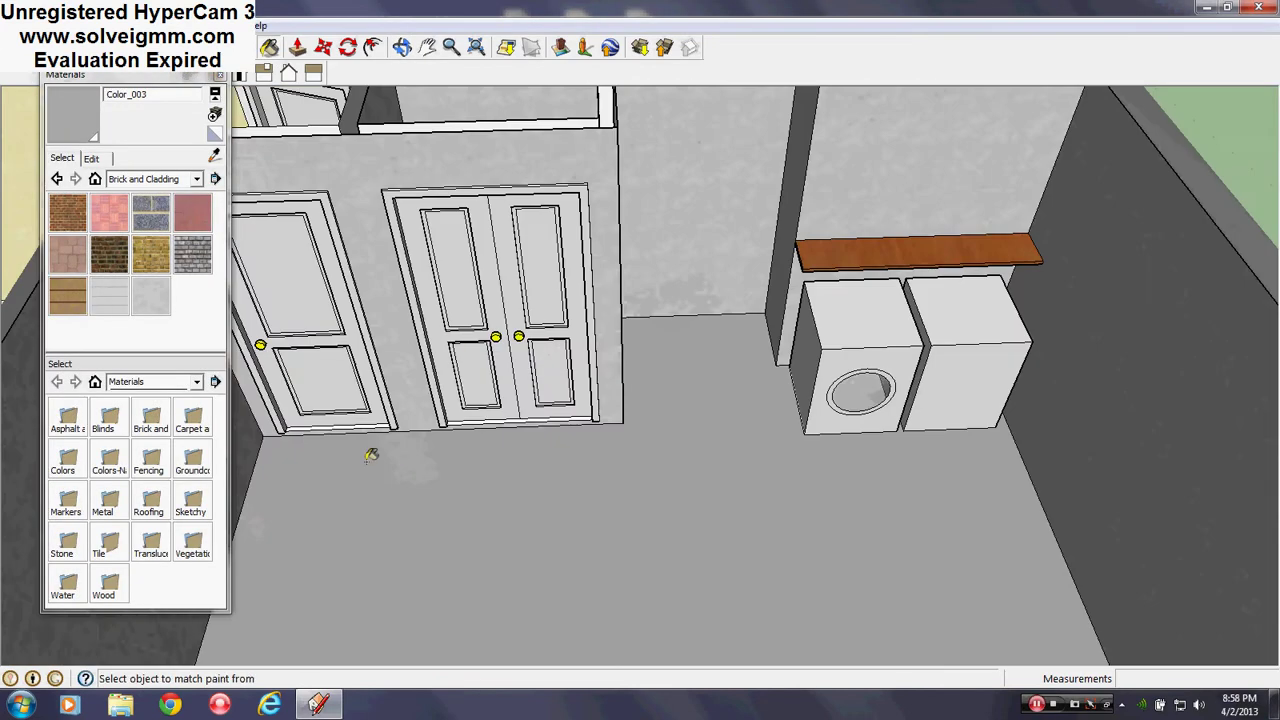
- Sample Cladding_Stucco_White, close the materials window and paint the white strips under the single door and the double door
scroll(371, 451, up, 3)
click(335, 130)
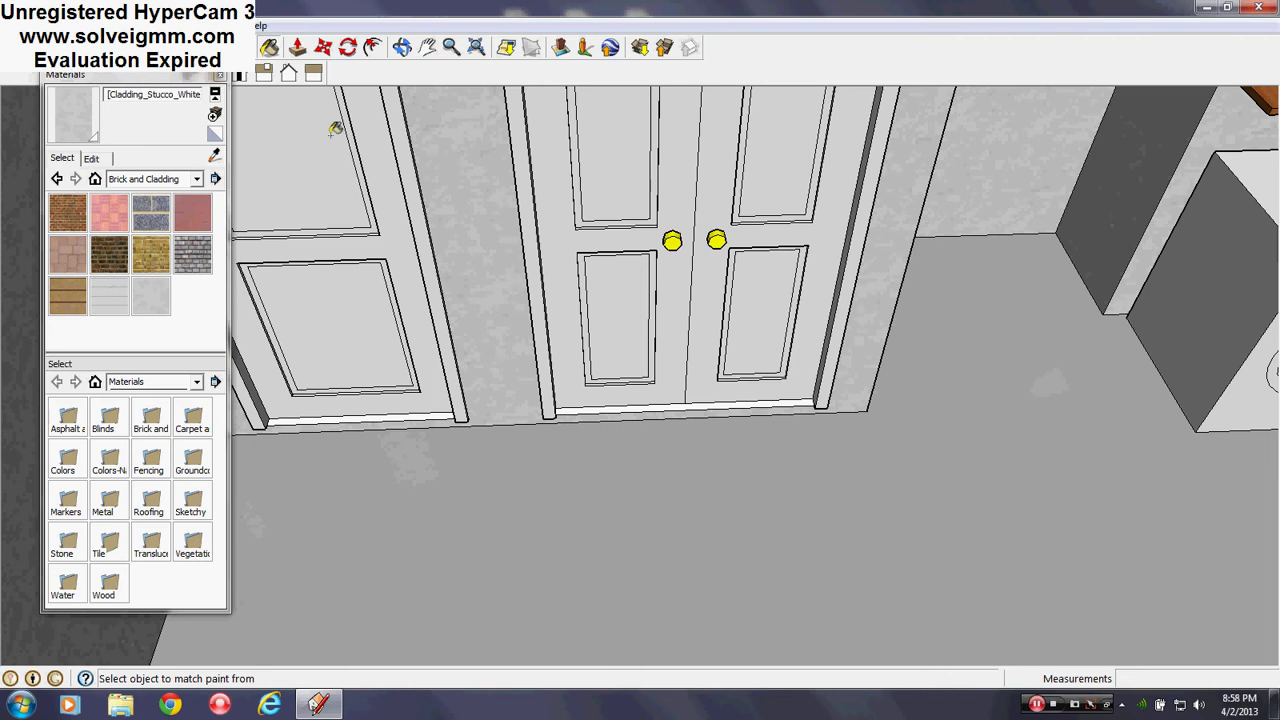
click(220, 77)
scroll(445, 410, up, 5)
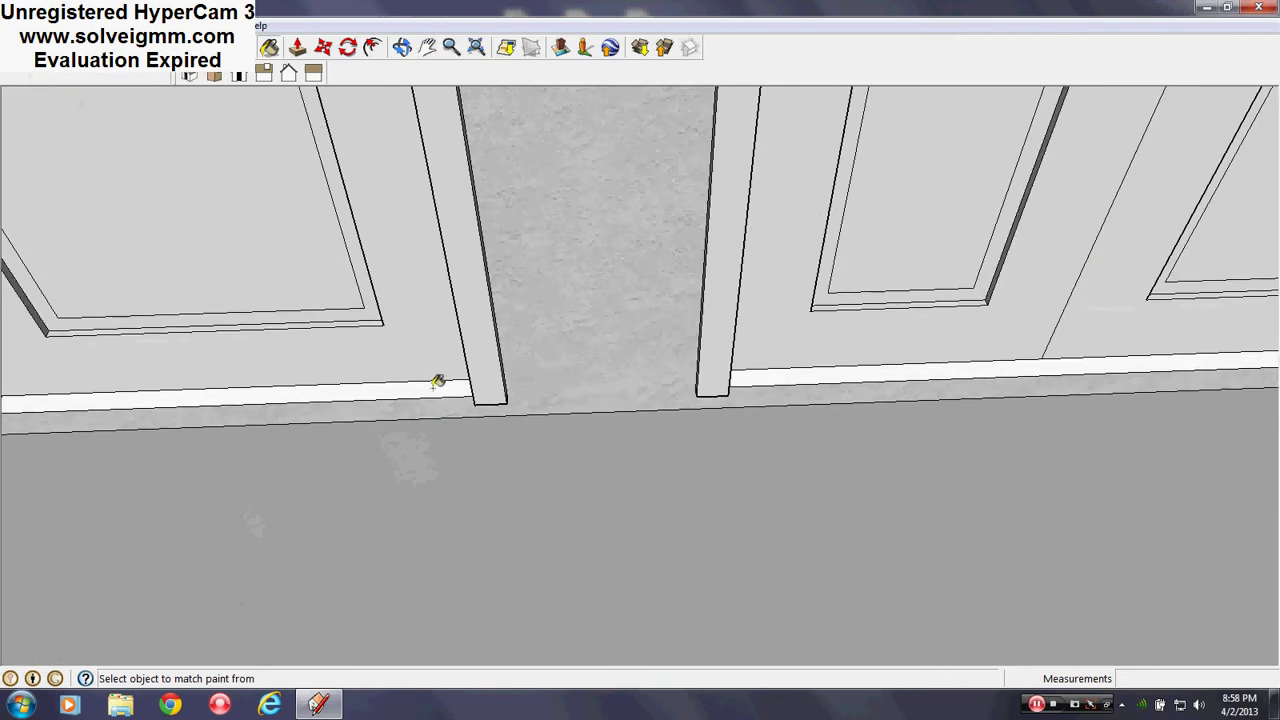
click(434, 385)
click(759, 379)
mouse_move(759, 379)
middle_down()
mouse_move(566, 407)
mouse_move(633, 528)
mouse_move(674, 360)
mouse_move(866, 446)
middle_up()
scroll(566, 407, down, 5)
scroll(674, 360, down, 4)
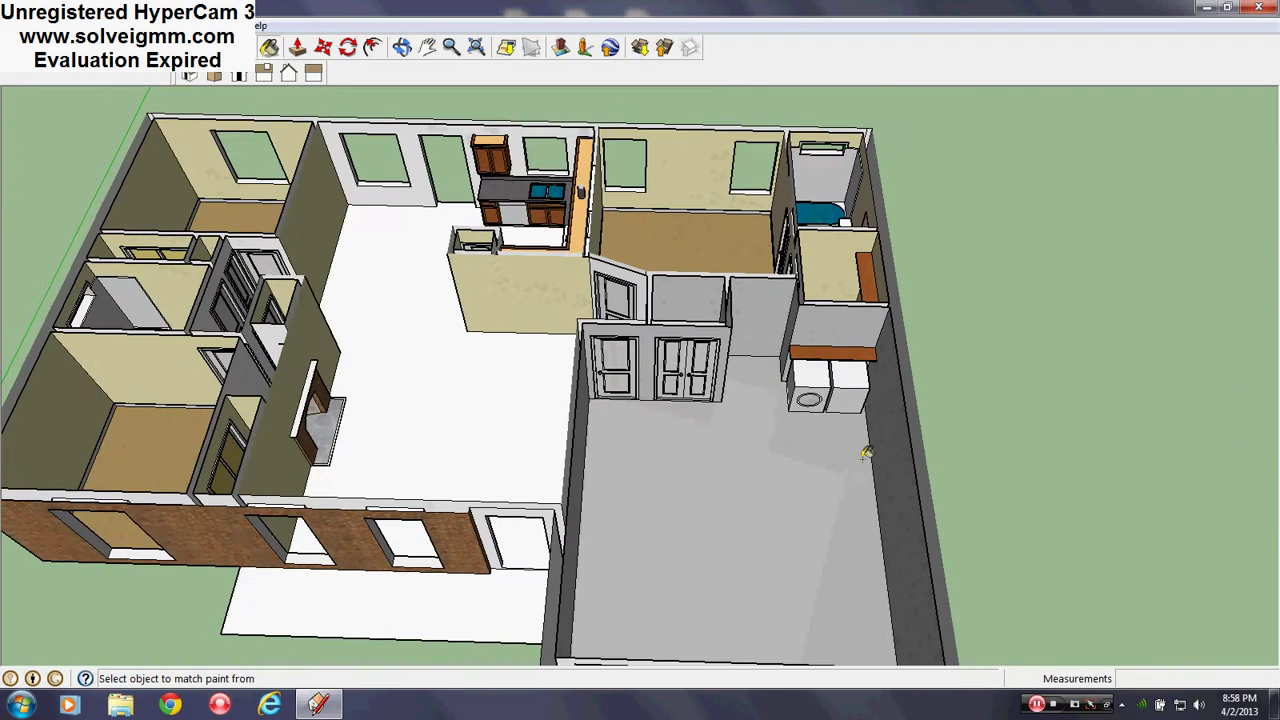
- Draw a circle on the floor of the double-door closet, close to its side wall facing the appliances
scroll(862, 446, up, 3)
key(l)
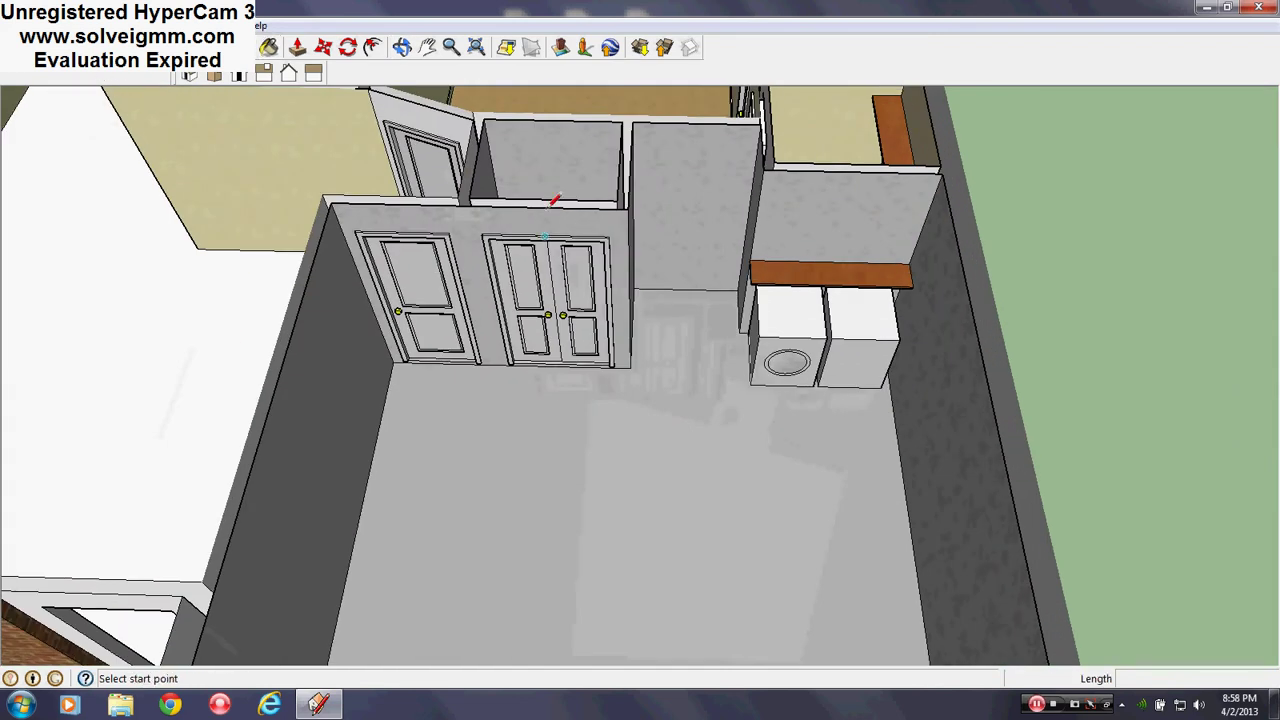
scroll(557, 200, up, 3)
middle_drag(531, 240, 557, 400)
scroll(575, 478, up, 2)
scroll(573, 478, up, 2)
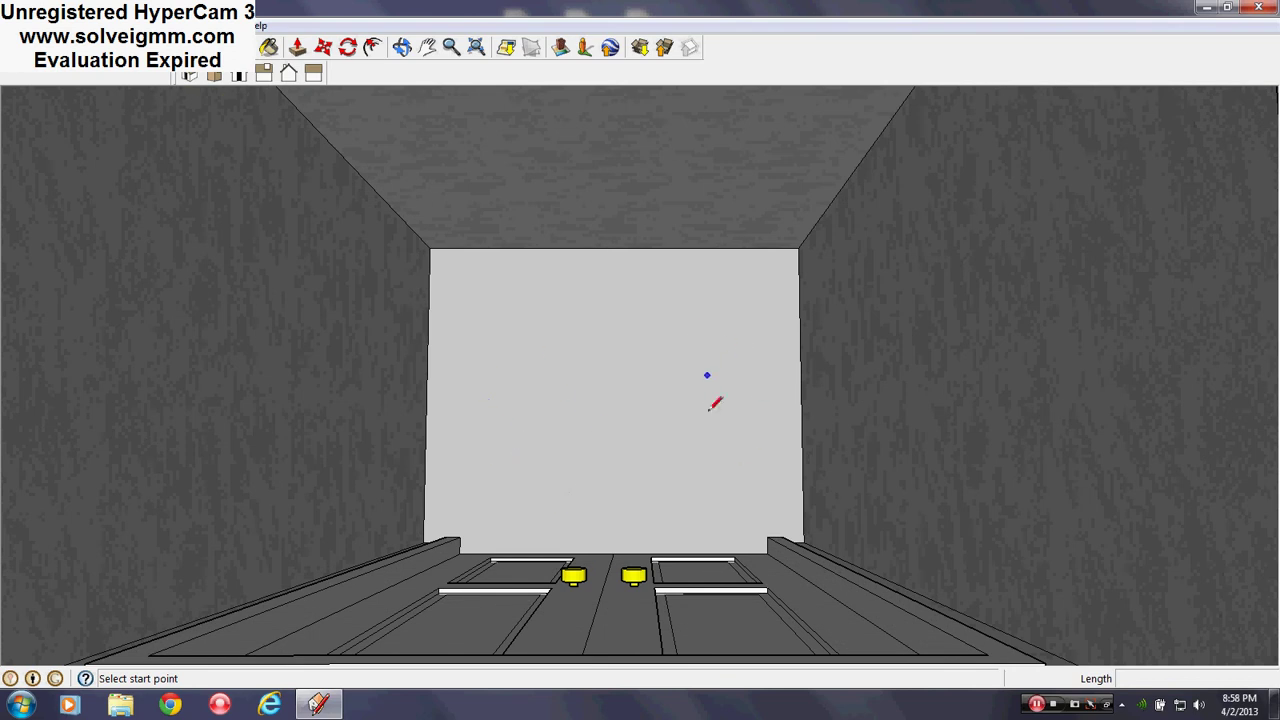
key(c)
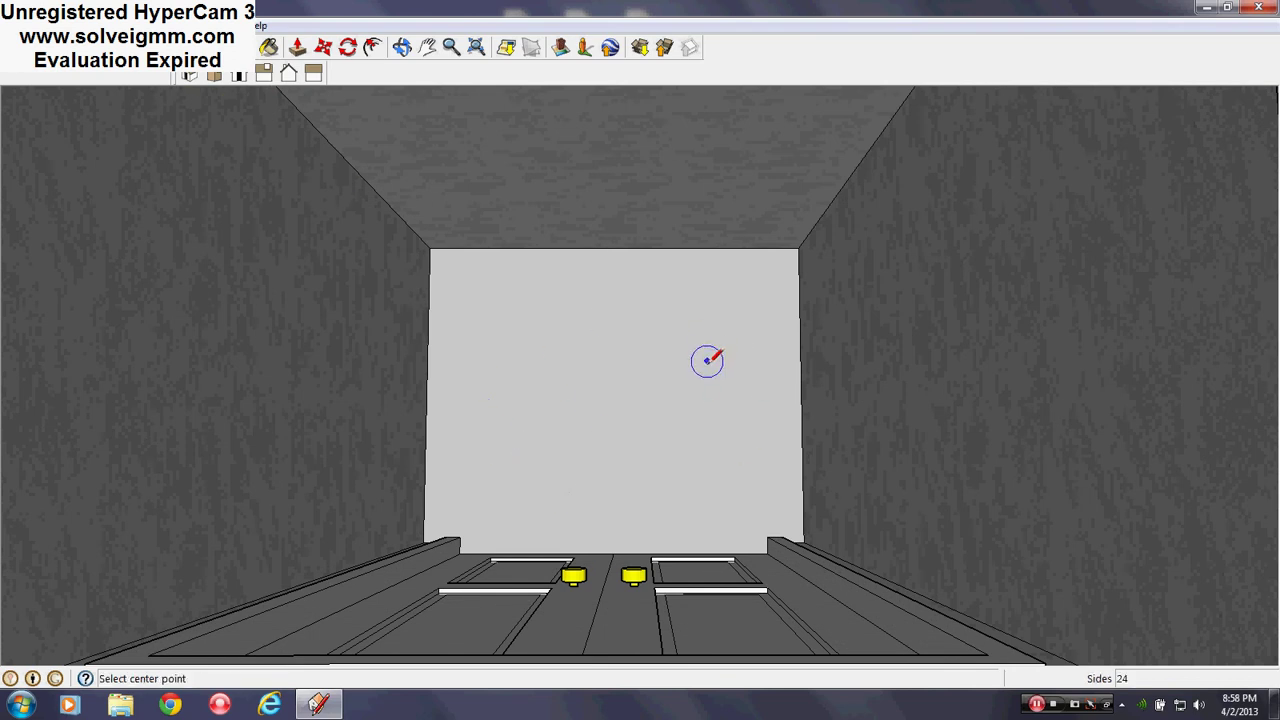
click(738, 384)
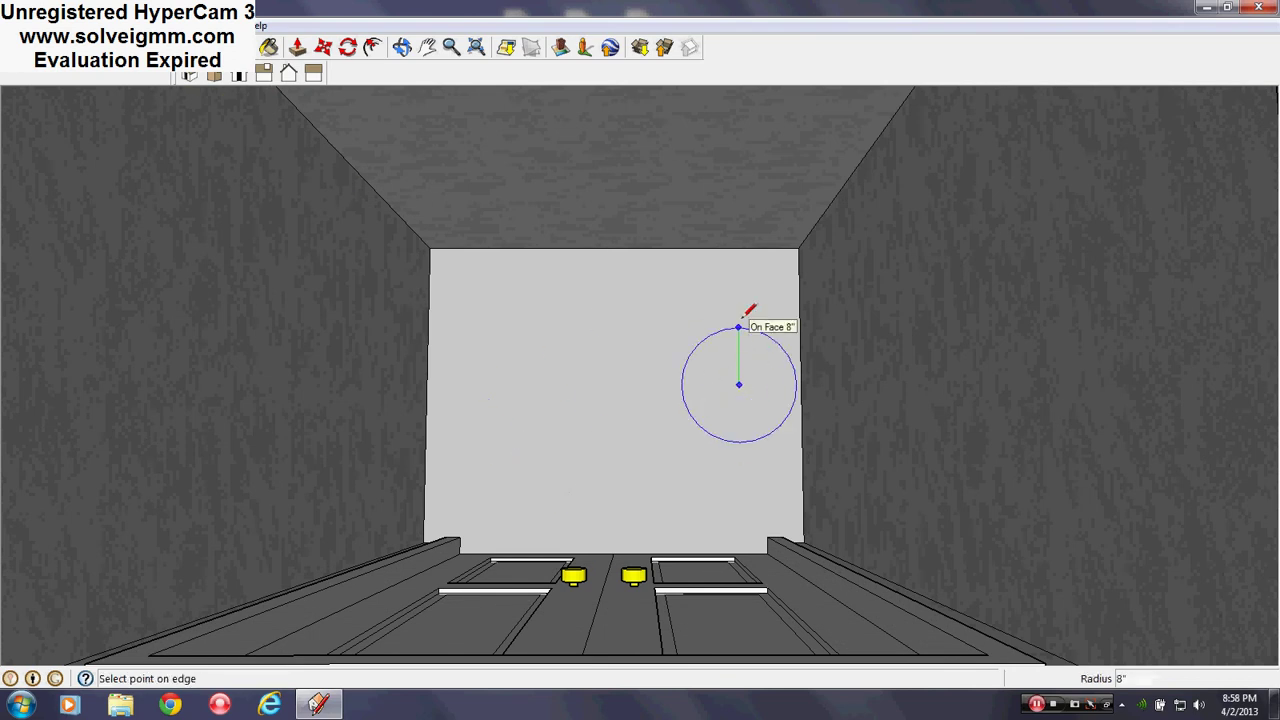
scroll(738, 384, up, 3)
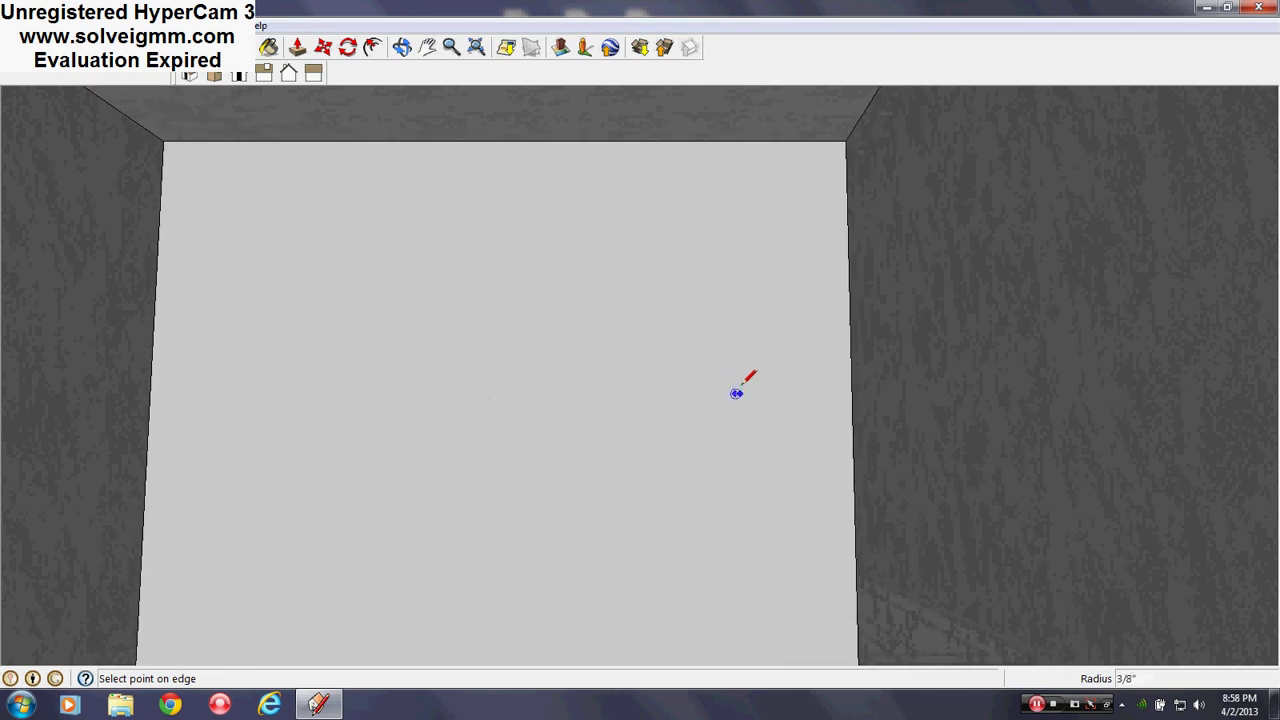
key(Escape)
click(725, 390)
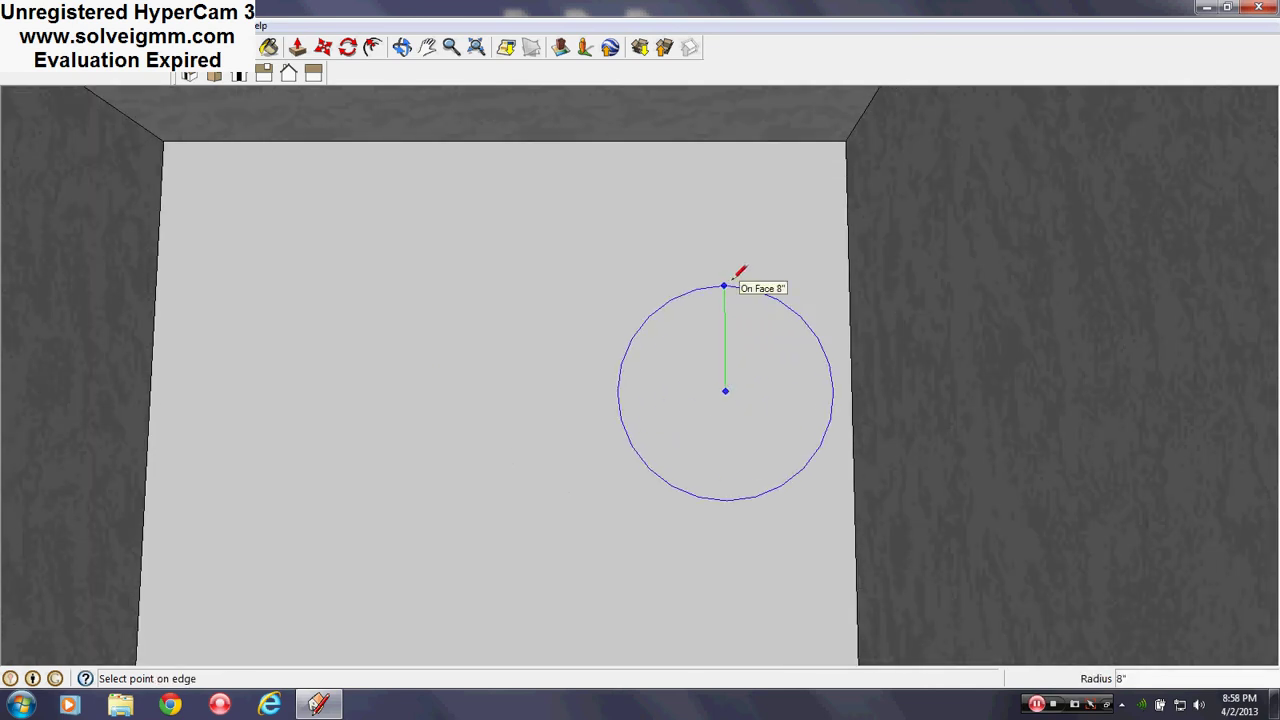
key(Return)
scroll(770, 335, down, 6)
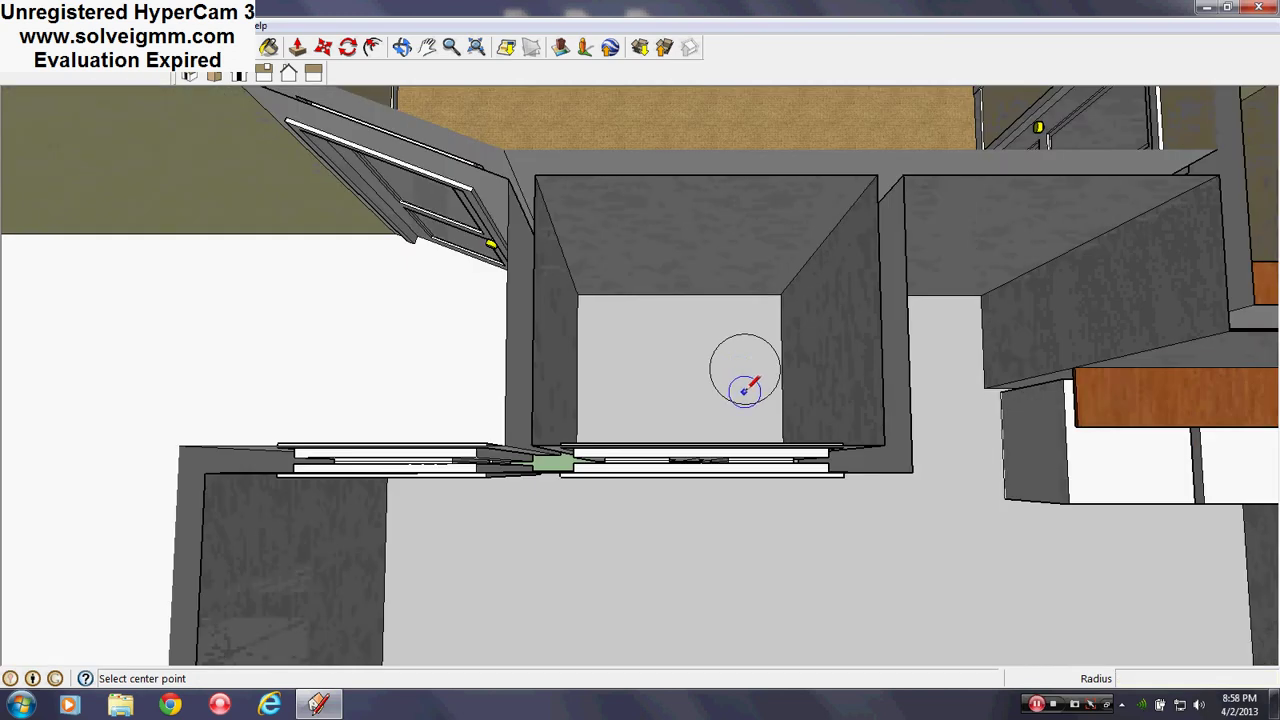
click(288, 70)
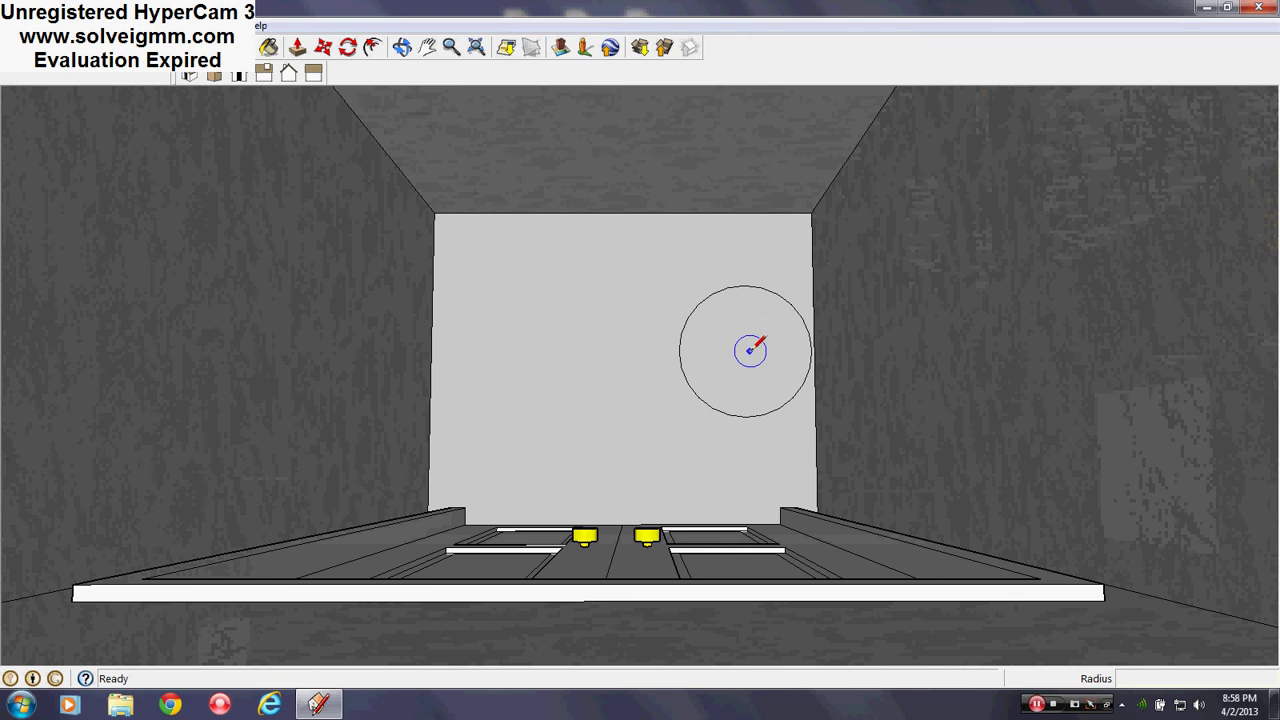
- Paint the circle on the closet floor with Color_006 from the Colors library and close the materials window
scroll(747, 333, up, 3)
click(268, 47)
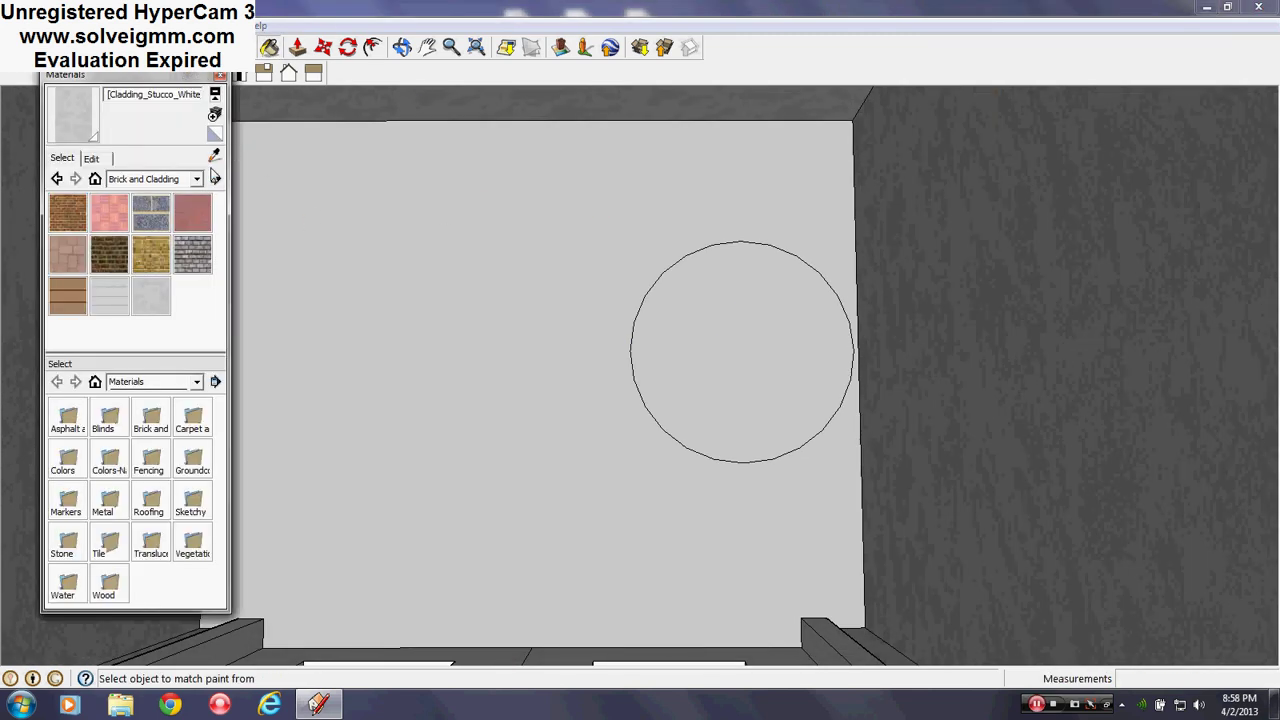
click(197, 178)
click(150, 212)
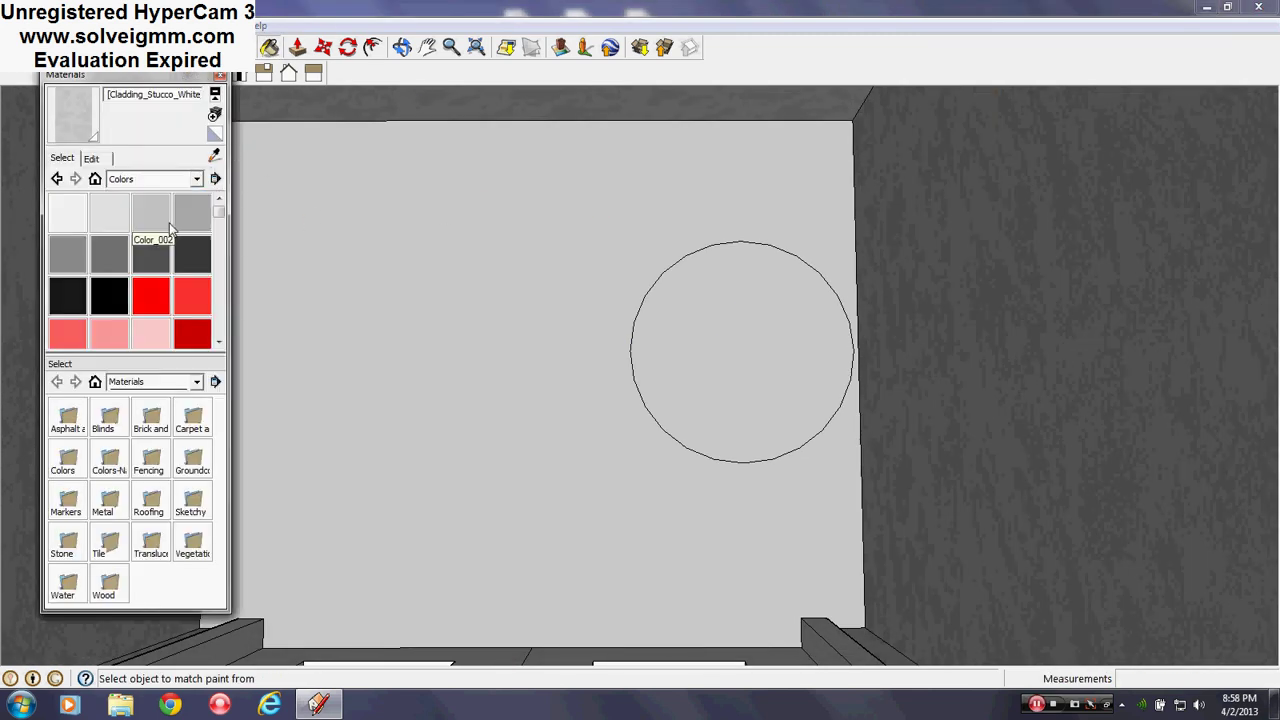
click(158, 255)
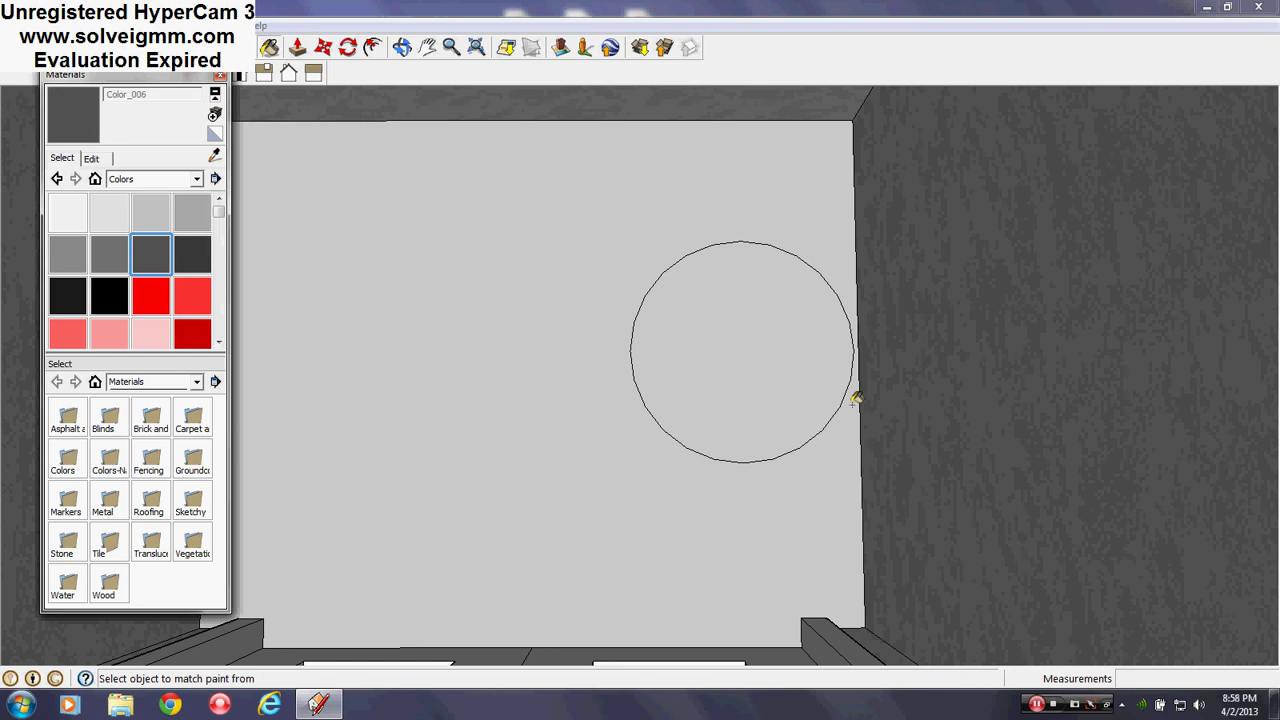
click(767, 367)
scroll(712, 390, down, 5)
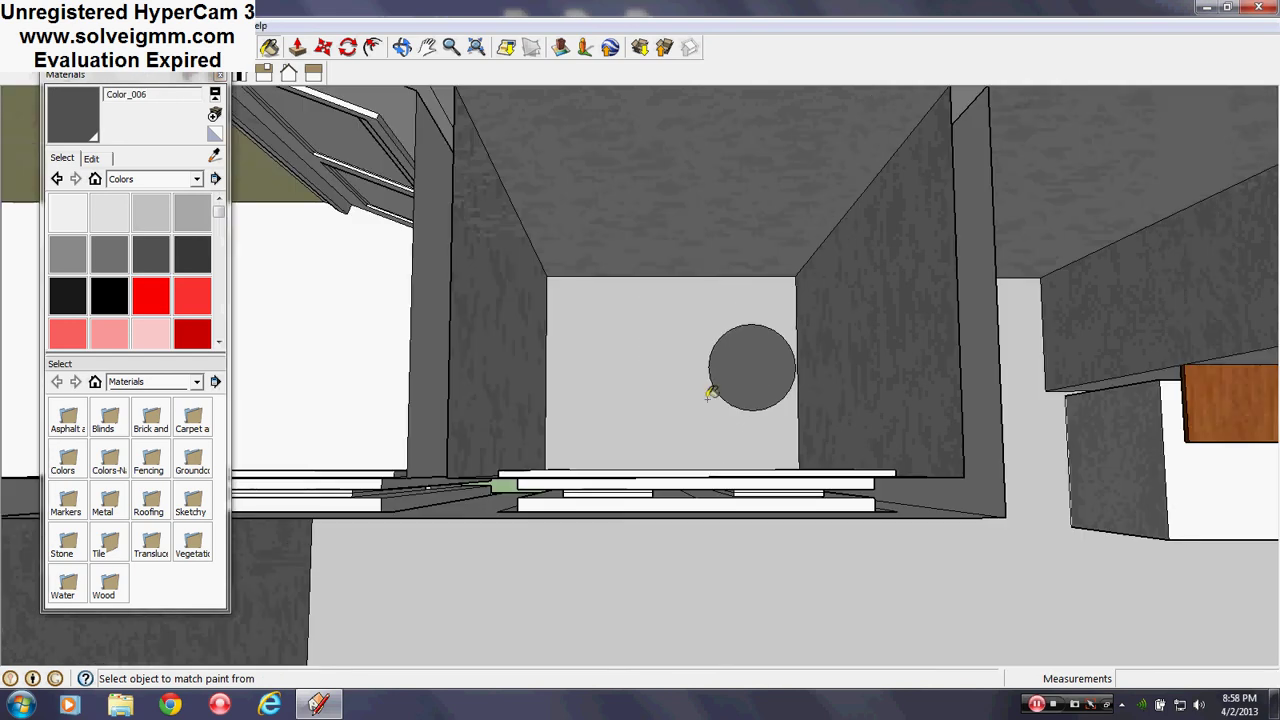
click(221, 78)
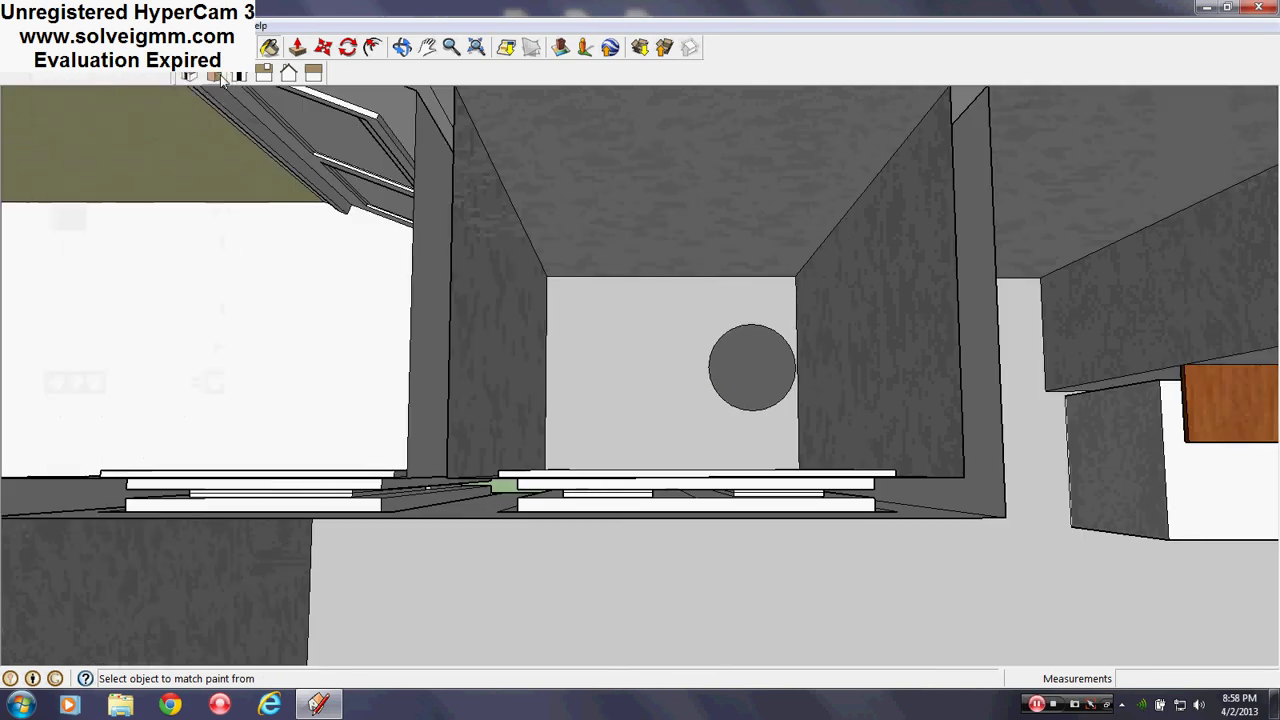
- Pull the dark circle up 5' from the closet floor to form a cylinder
click(297, 48)
click(772, 375)
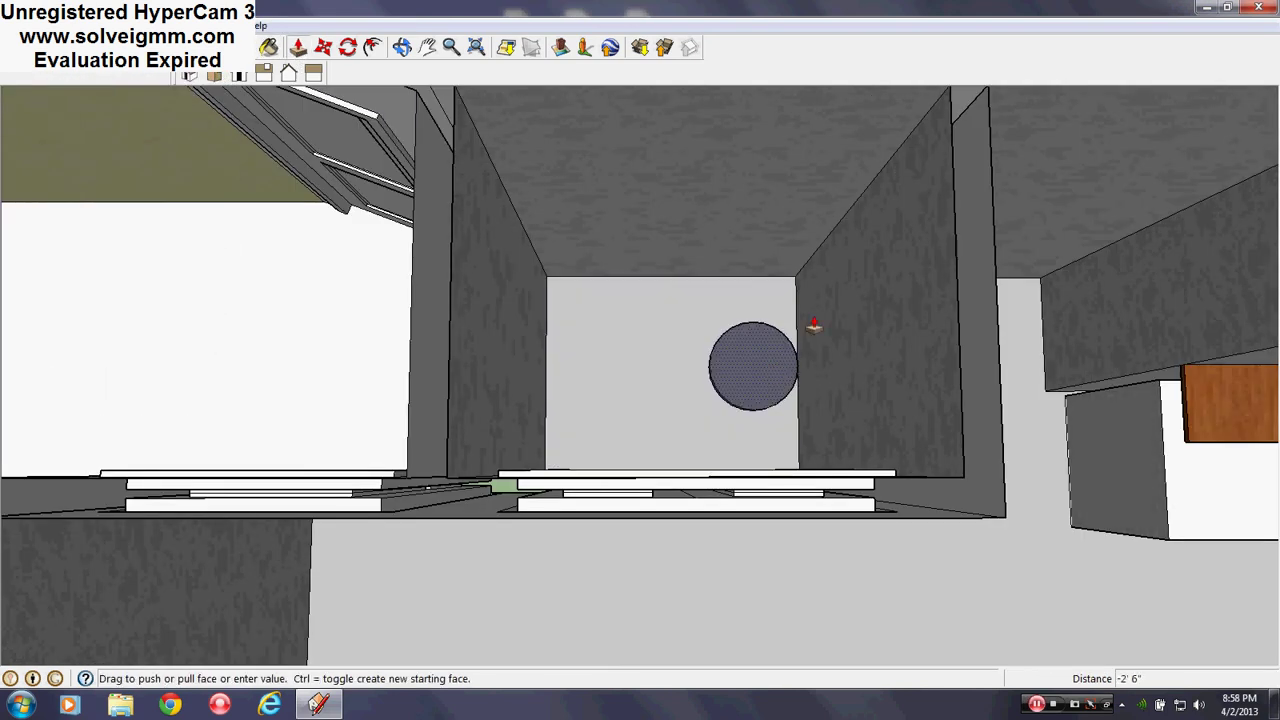
click(552, 398)
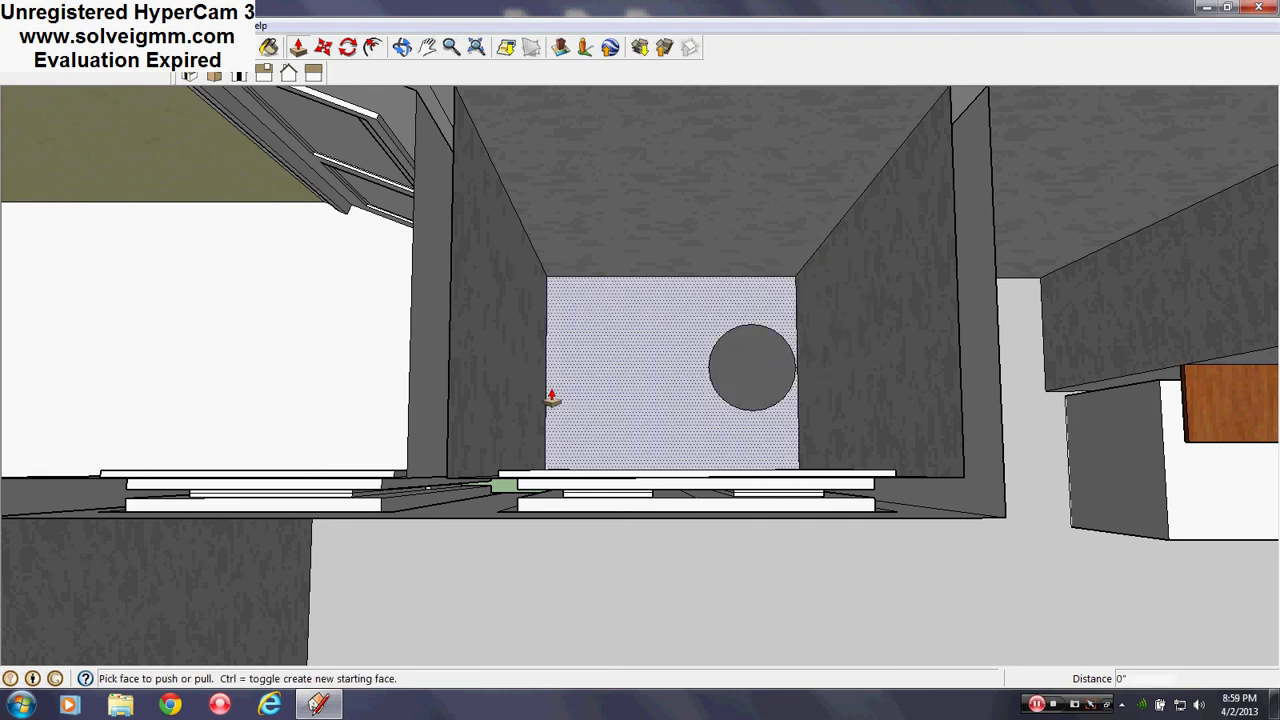
middle_drag(552, 398, 1086, 402)
scroll(780, 450, down, 3)
scroll(699, 325, up, 3)
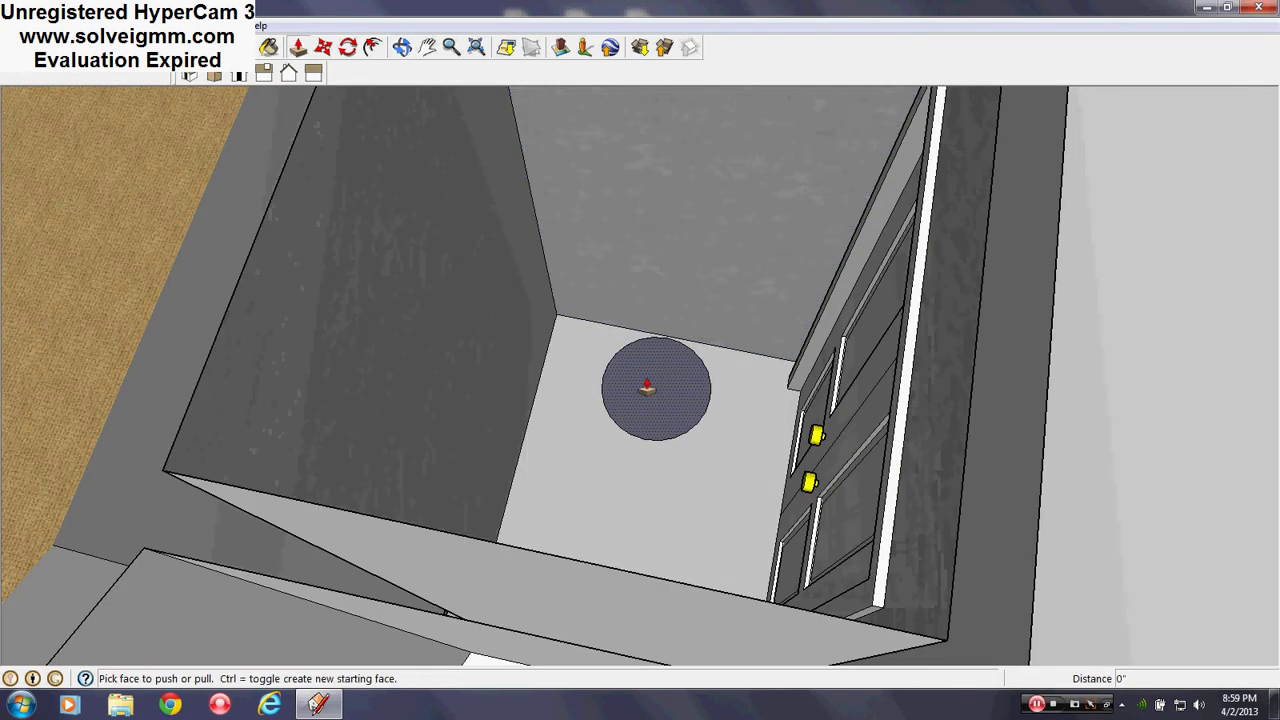
click(643, 380)
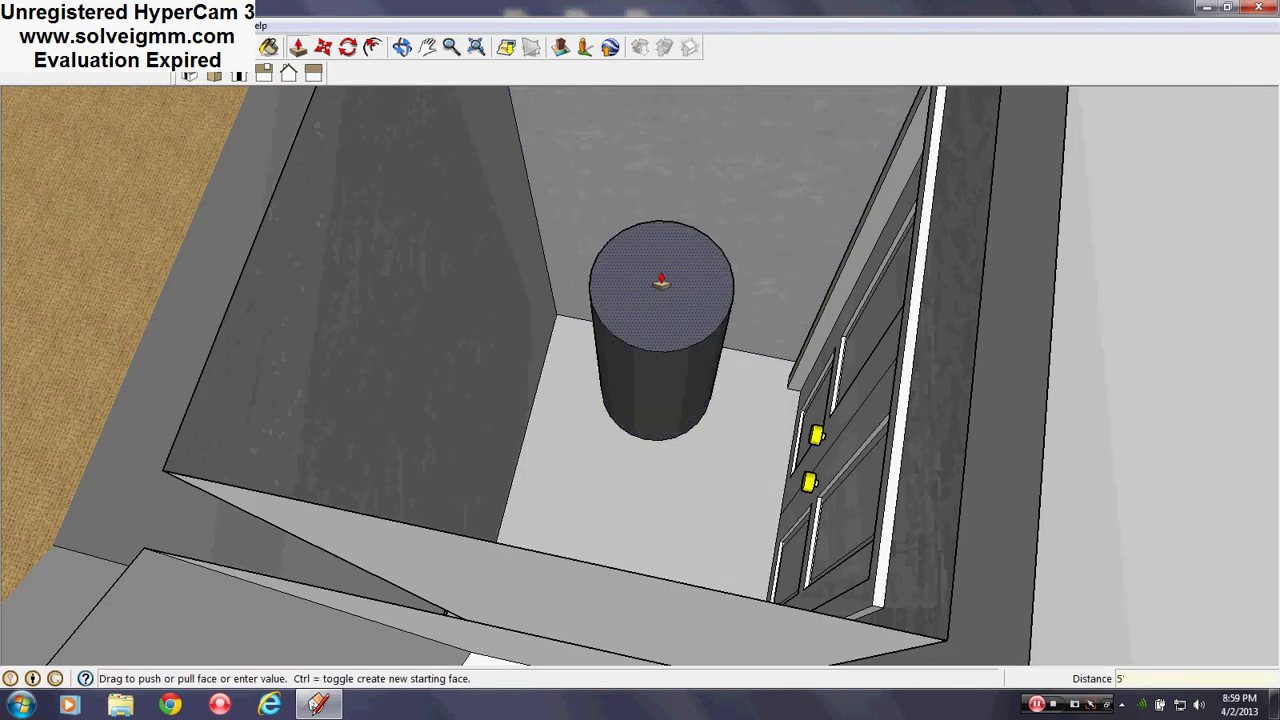
key(Return)
middle_drag(829, 343, 329, 457)
scroll(590, 462, down, 4)
middle_drag(630, 471, 680, 350)
scroll(605, 390, down, 3)
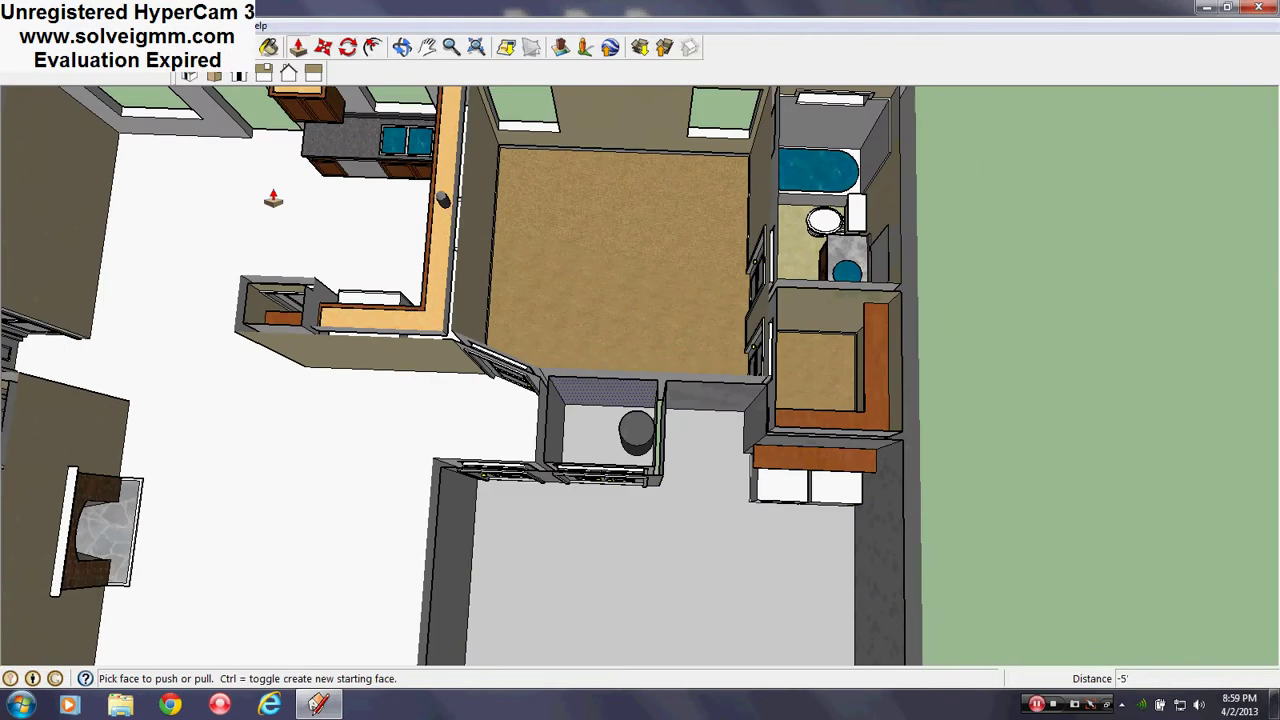
- Outline a rectangle on the closet floor beside the cylinder with a 1'6" edge and a perpendicular edge, and complete it with the Rectangle tool
key(l)
scroll(574, 456, up, 5)
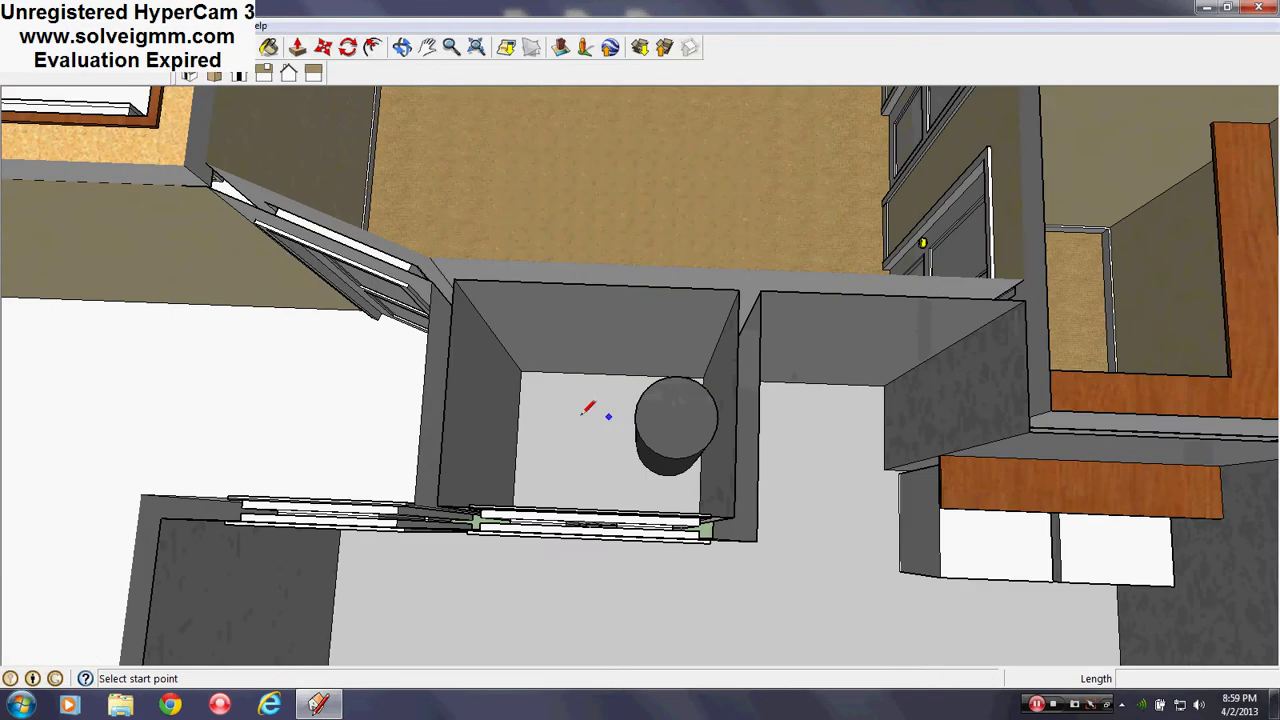
scroll(478, 450, up, 2)
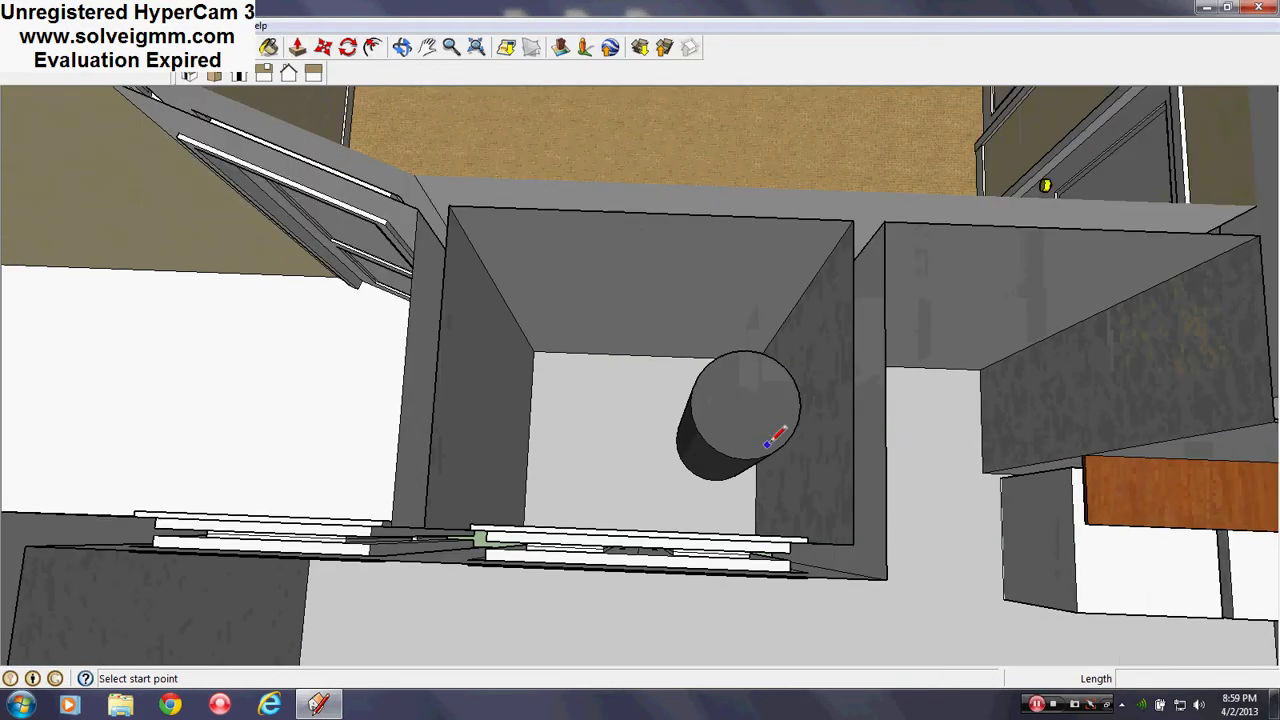
scroll(580, 410, up, 4)
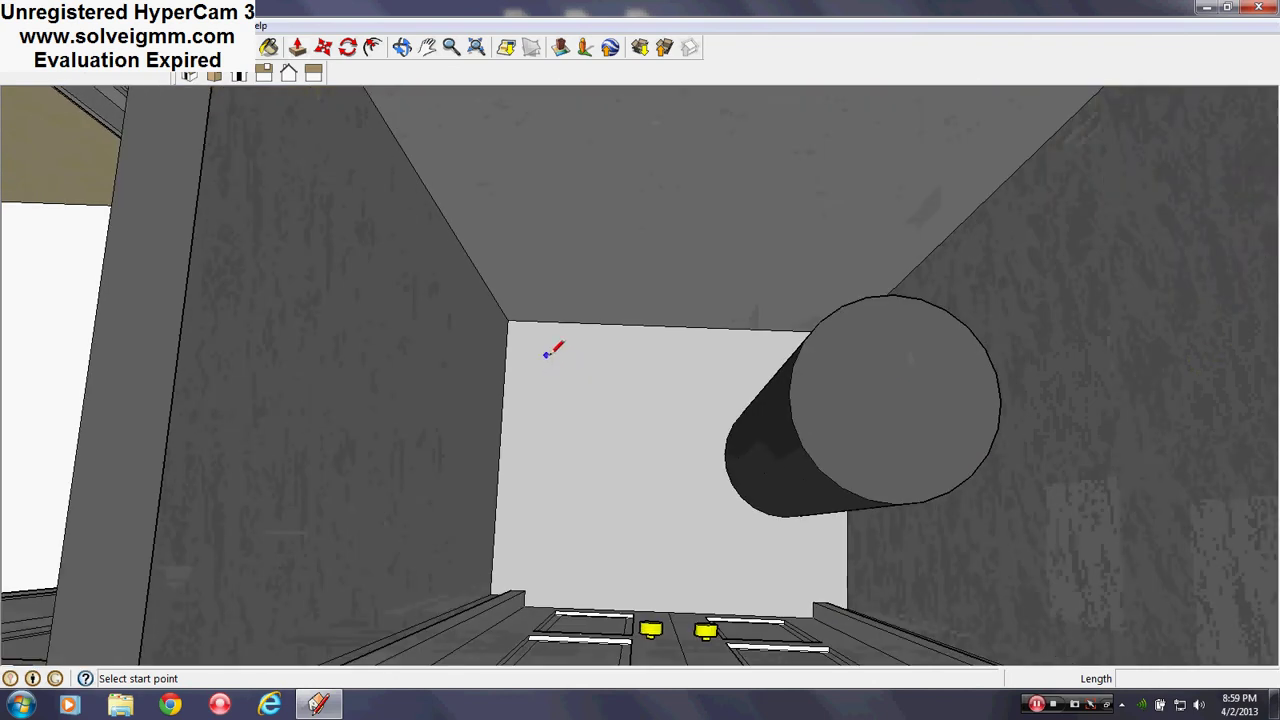
click(547, 352)
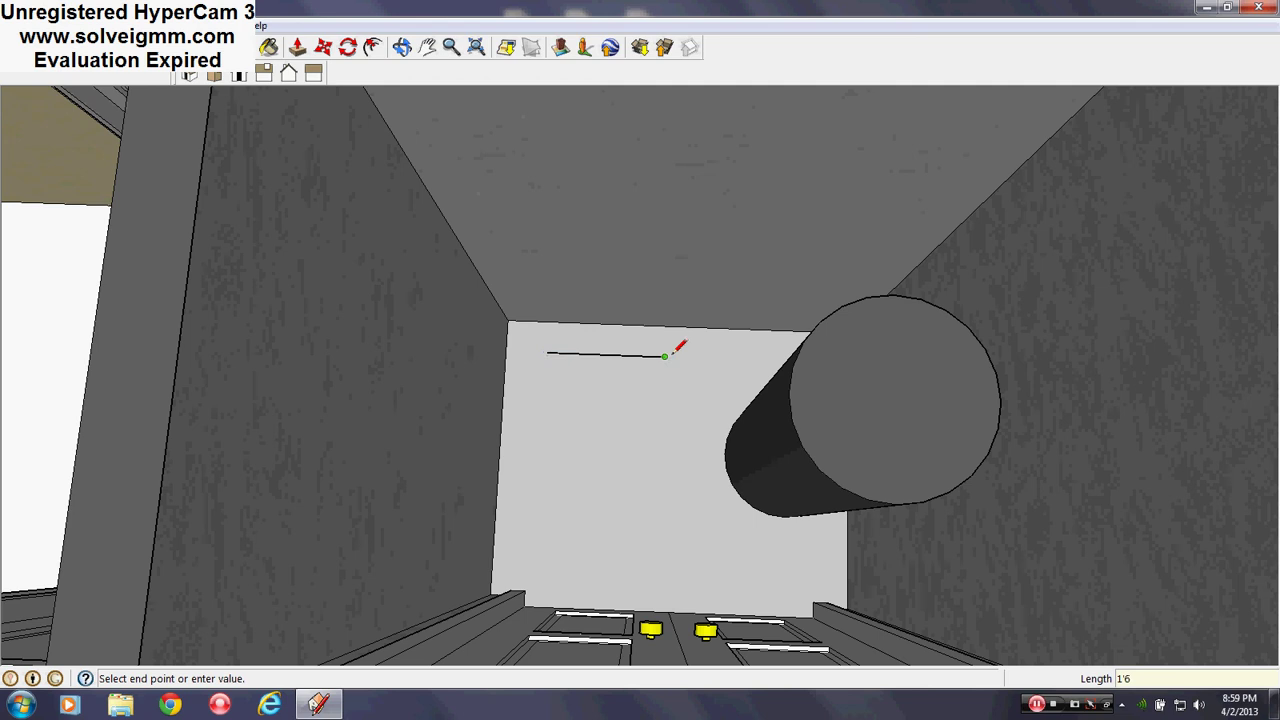
click(659, 551)
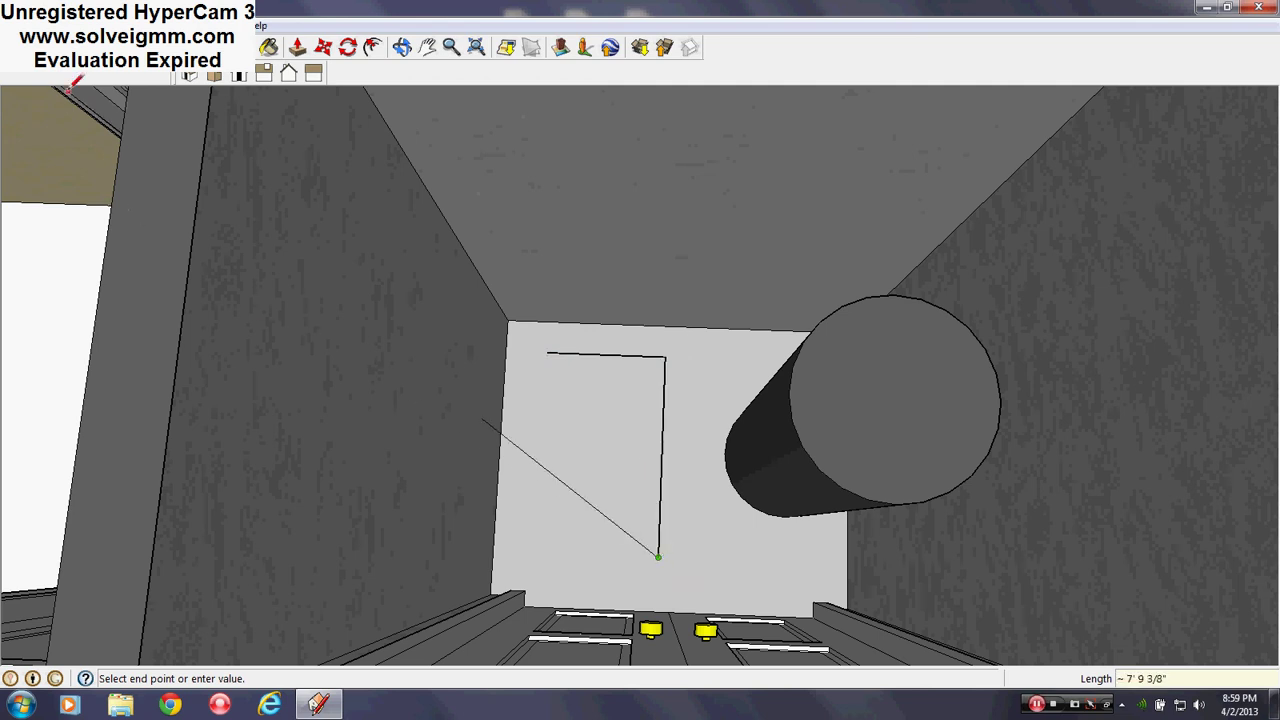
key(r)
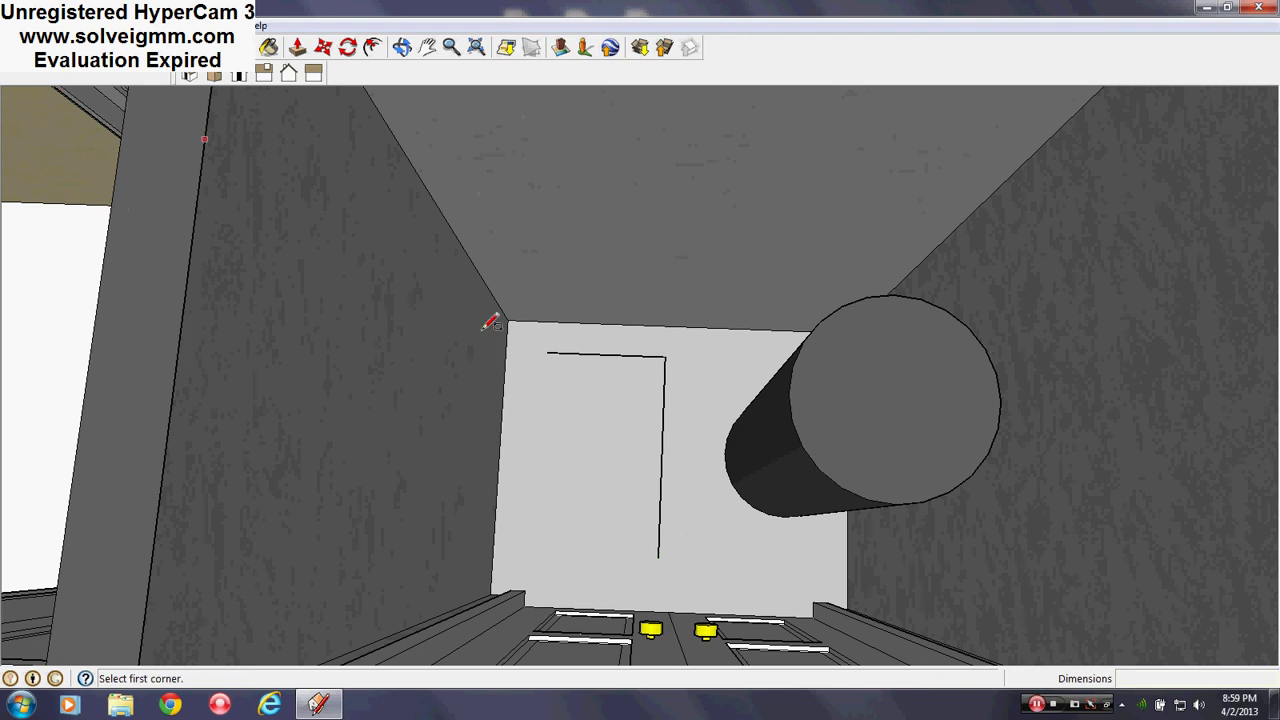
click(551, 352)
click(662, 549)
- Paint the rectangle on the closet floor with Color_002 and close the materials window
scroll(654, 429, down, 5)
mouse_move(654, 429)
middle_down()
mouse_move(625, 447)
mouse_move(560, 360)
middle_up()
click(297, 48)
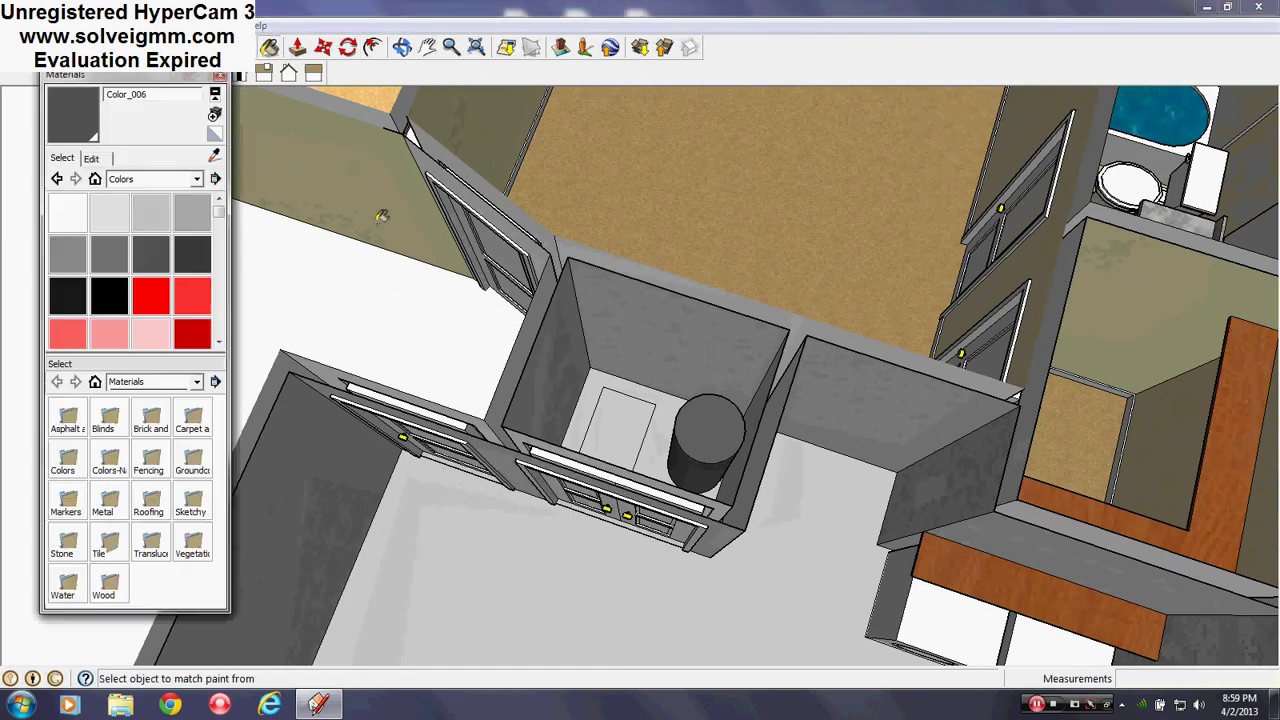
click(150, 212)
middle_drag(432, 405, 640, 395)
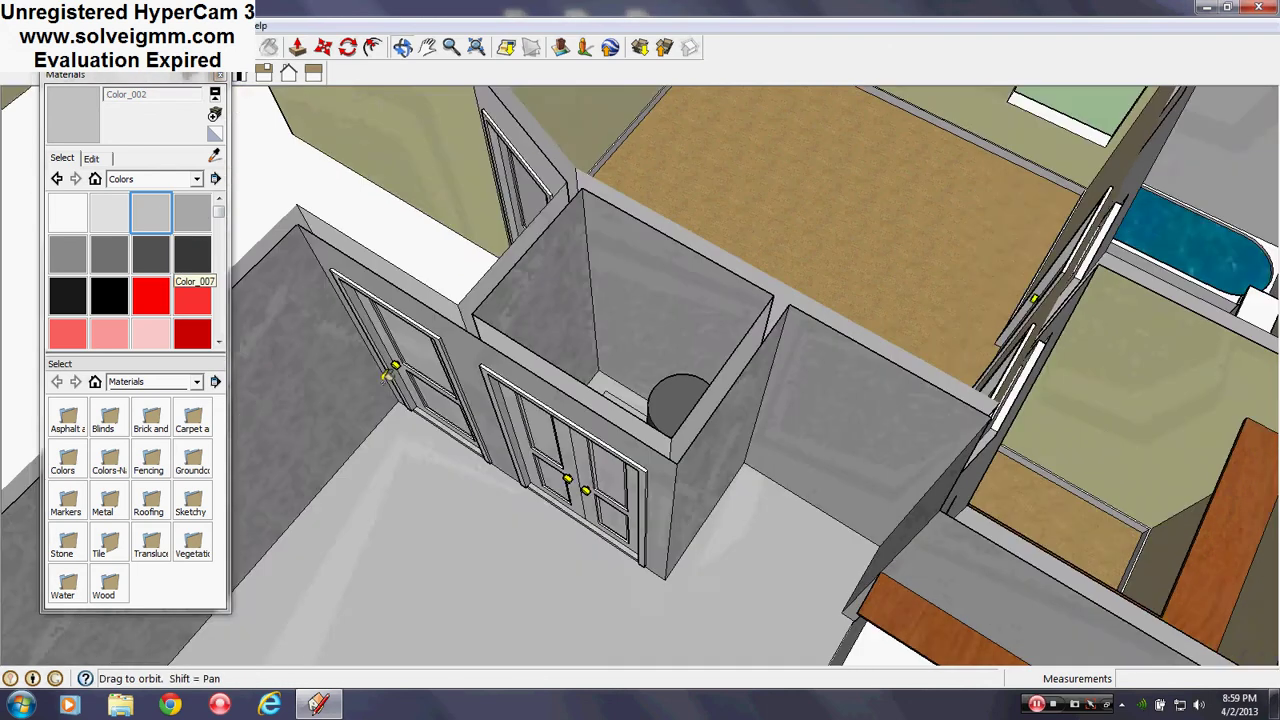
scroll(679, 388, up, 6)
click(606, 491)
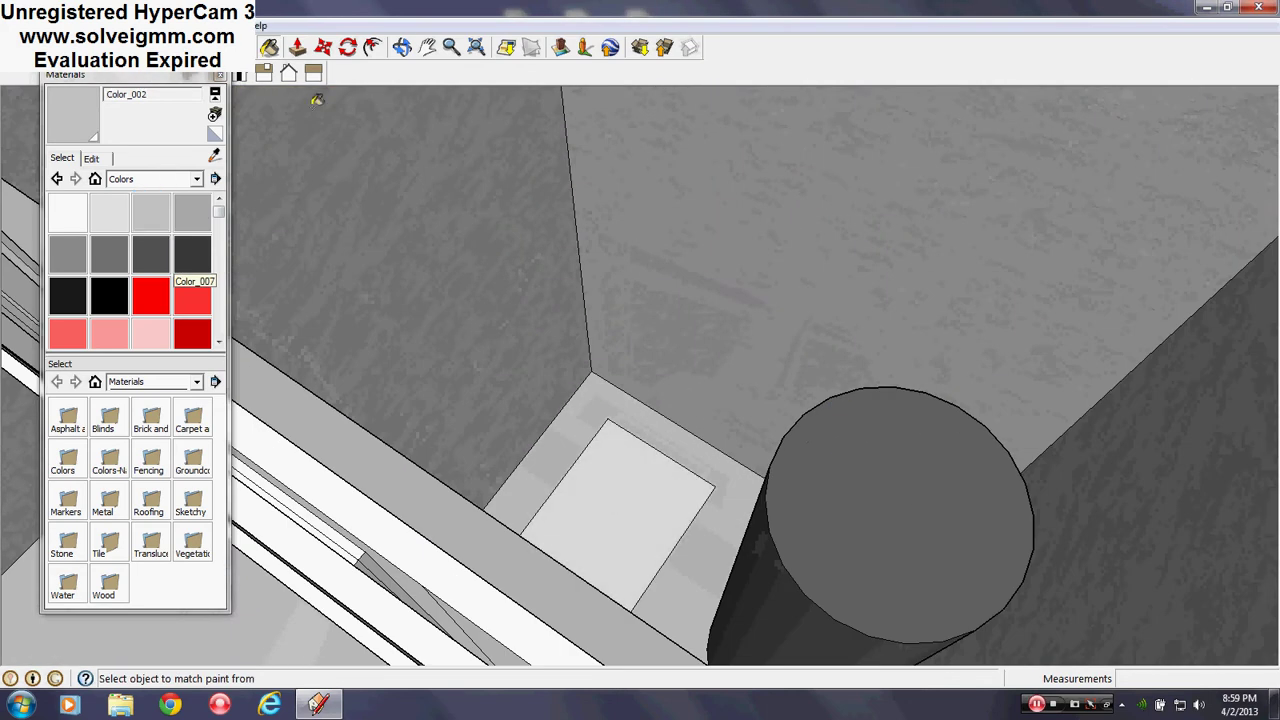
click(218, 77)
- Pull the light rectangle up 6' to form a box beside the cylinder
click(297, 47)
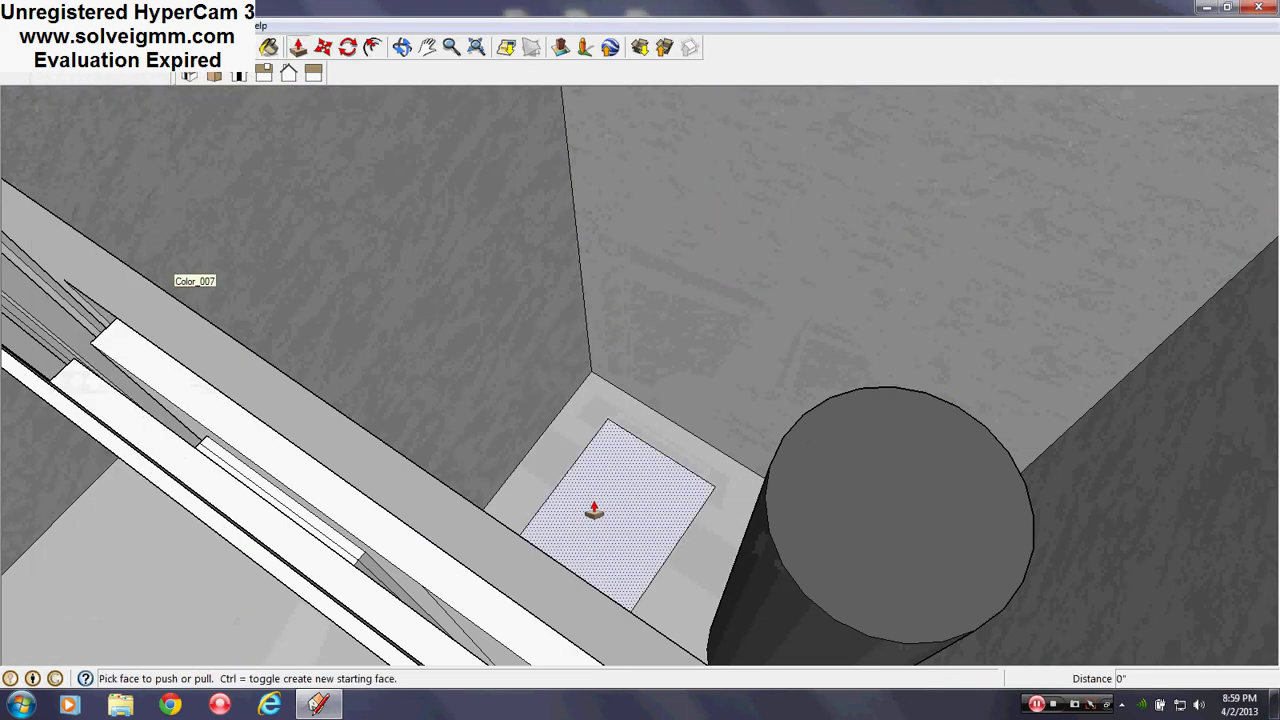
click(600, 520)
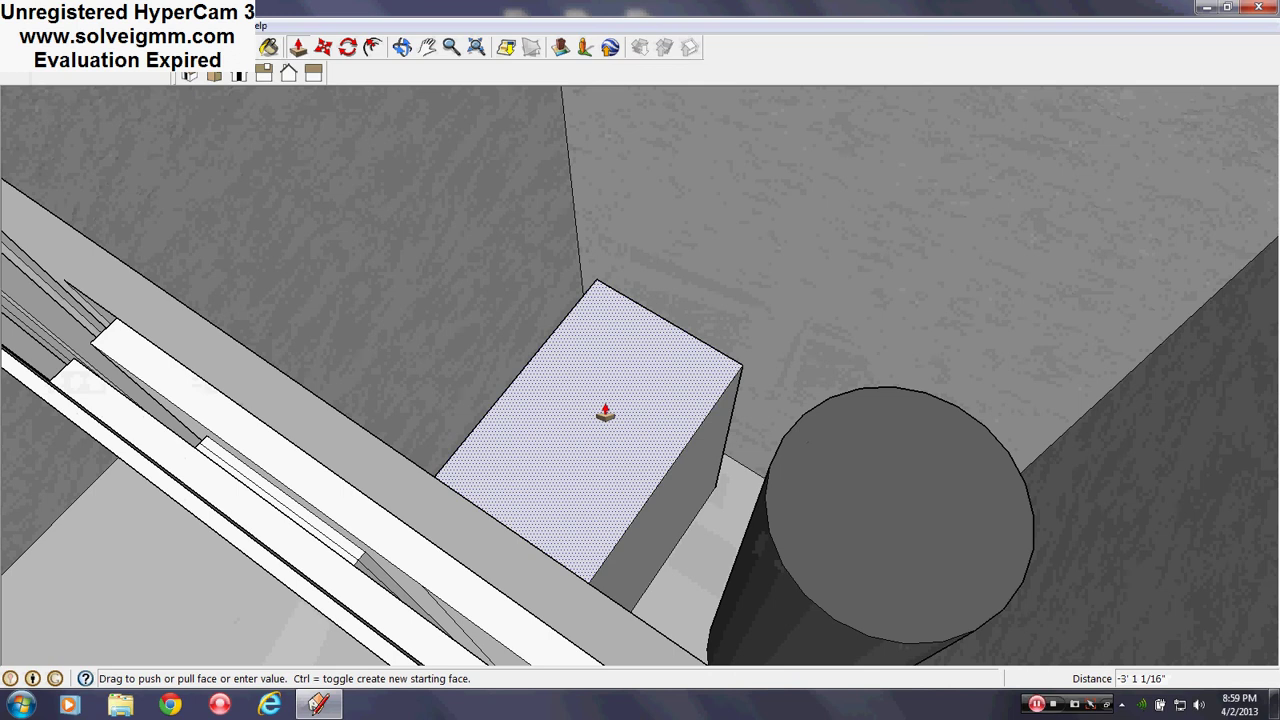
text(6')
key(Return)
middle_drag(605, 412, 557, 549)
scroll(557, 549, down, 5)
- Draw two crossing diagonal lines between opposite corners on the box's top face
key(l)
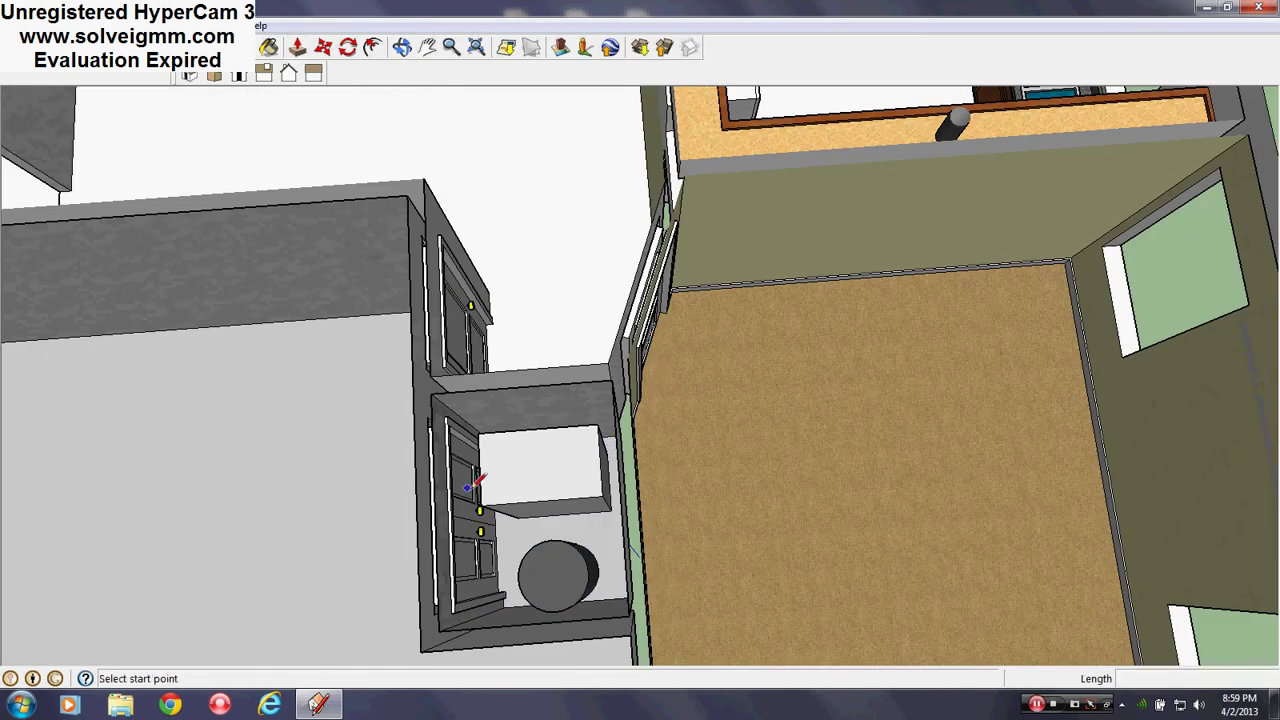
scroll(523, 420, up, 5)
click(484, 350)
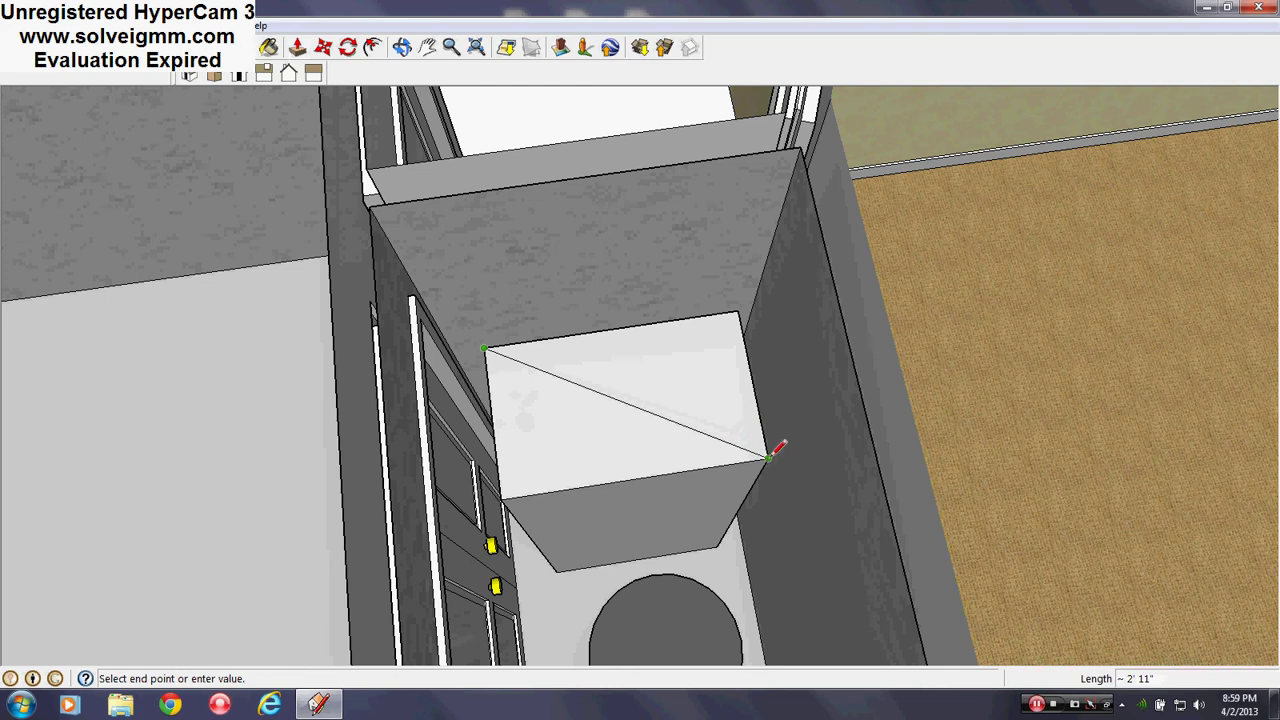
click(766, 459)
click(500, 493)
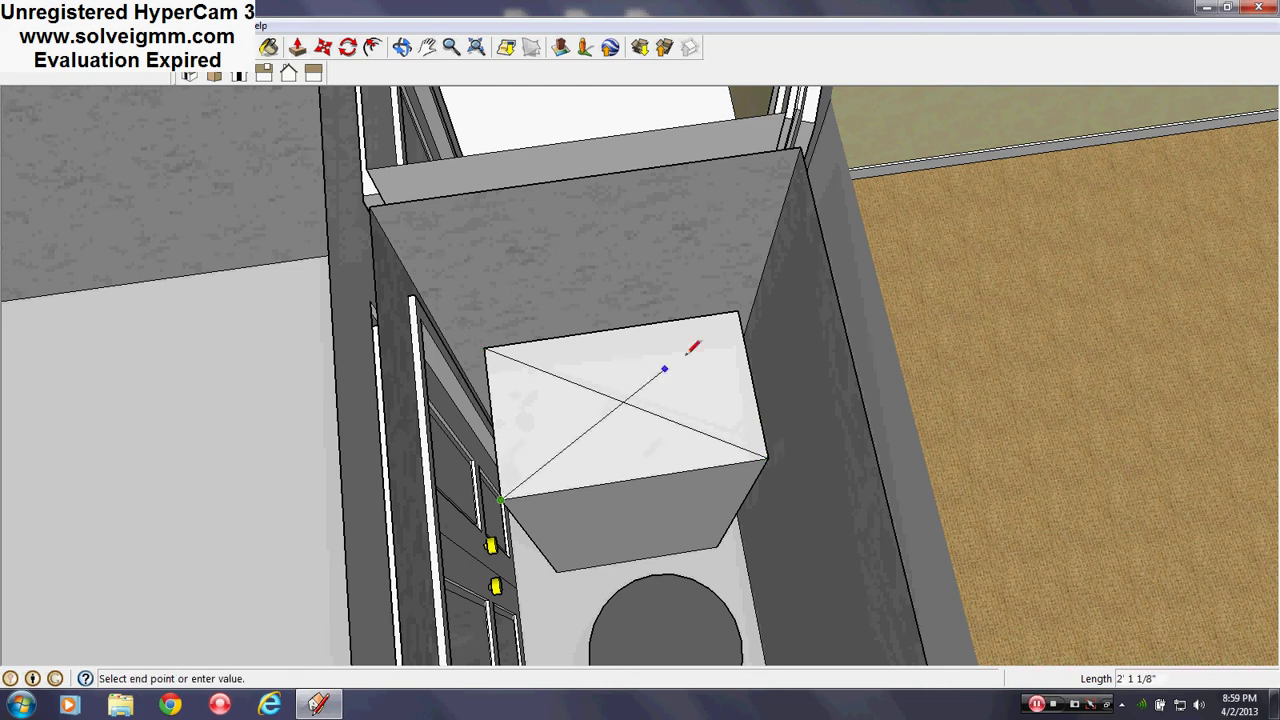
click(739, 311)
mouse_move(360, 329)
middle_down()
mouse_move(592, 378)
mouse_move(553, 417)
middle_up()
scroll(590, 380, down, 8)
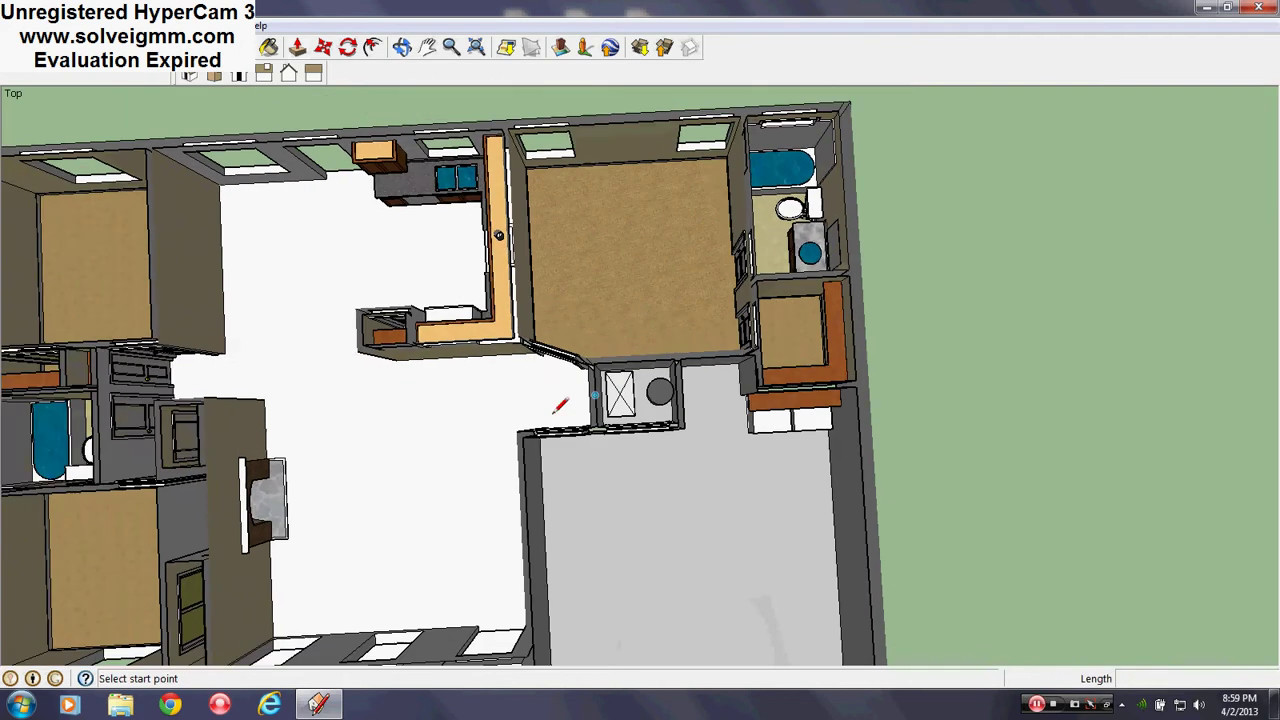
scroll(553, 417, down, 4)
scroll(586, 517, up, 1)
scroll(608, 320, up, 7)
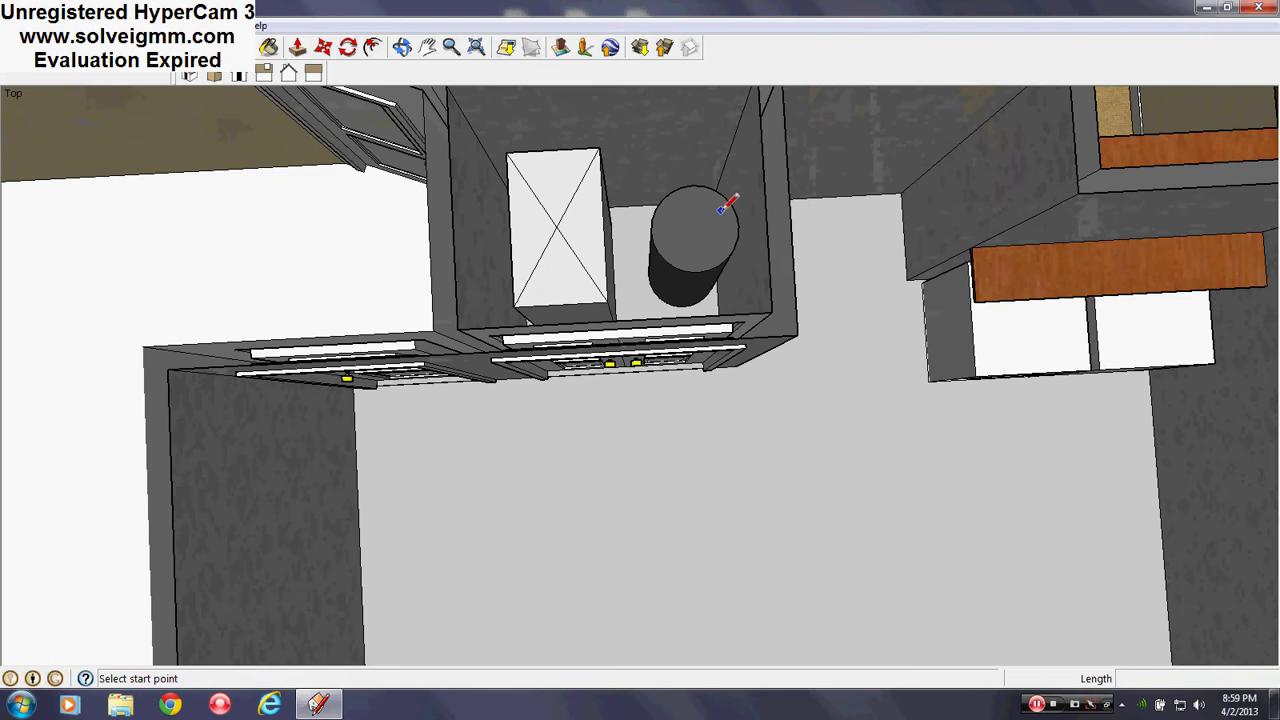
scroll(700, 232, down, 3)
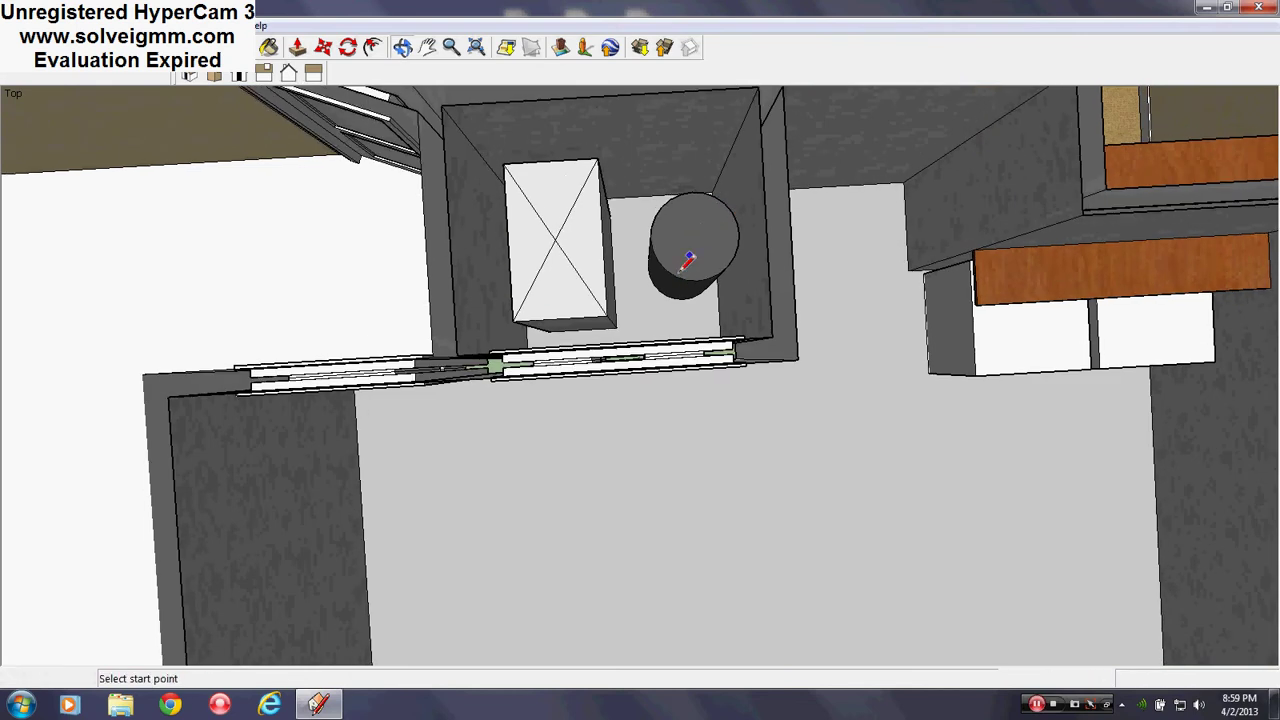
- Show the house from the top in parallel projection, with the double-door closet in view
click(214, 75)
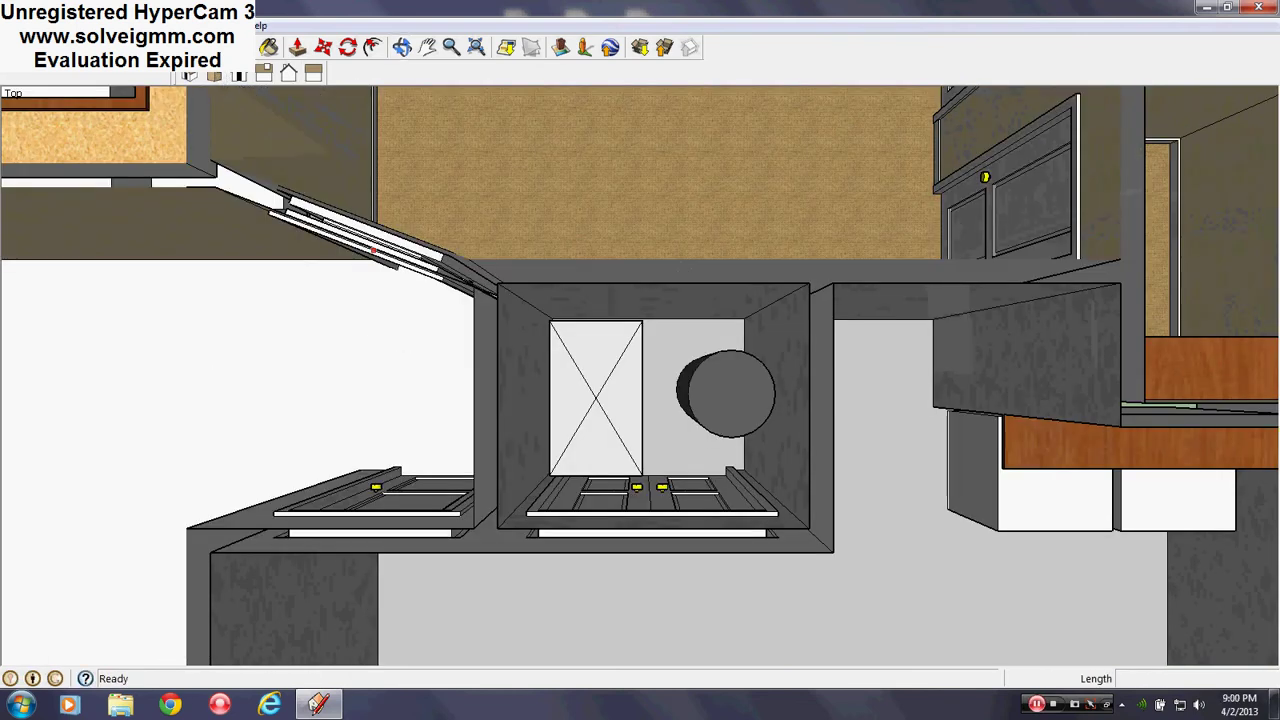
click(105, 25)
click(172, 97)
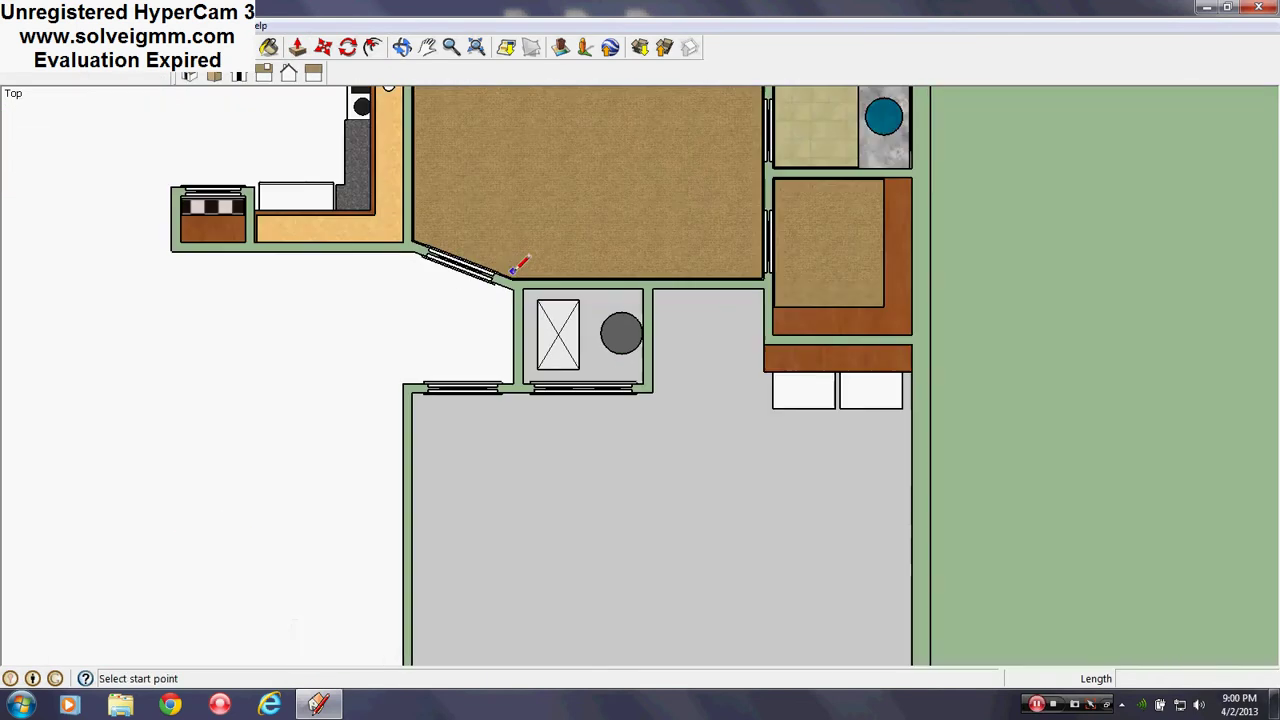
scroll(680, 331, down, 4)
scroll(608, 331, up, 6)
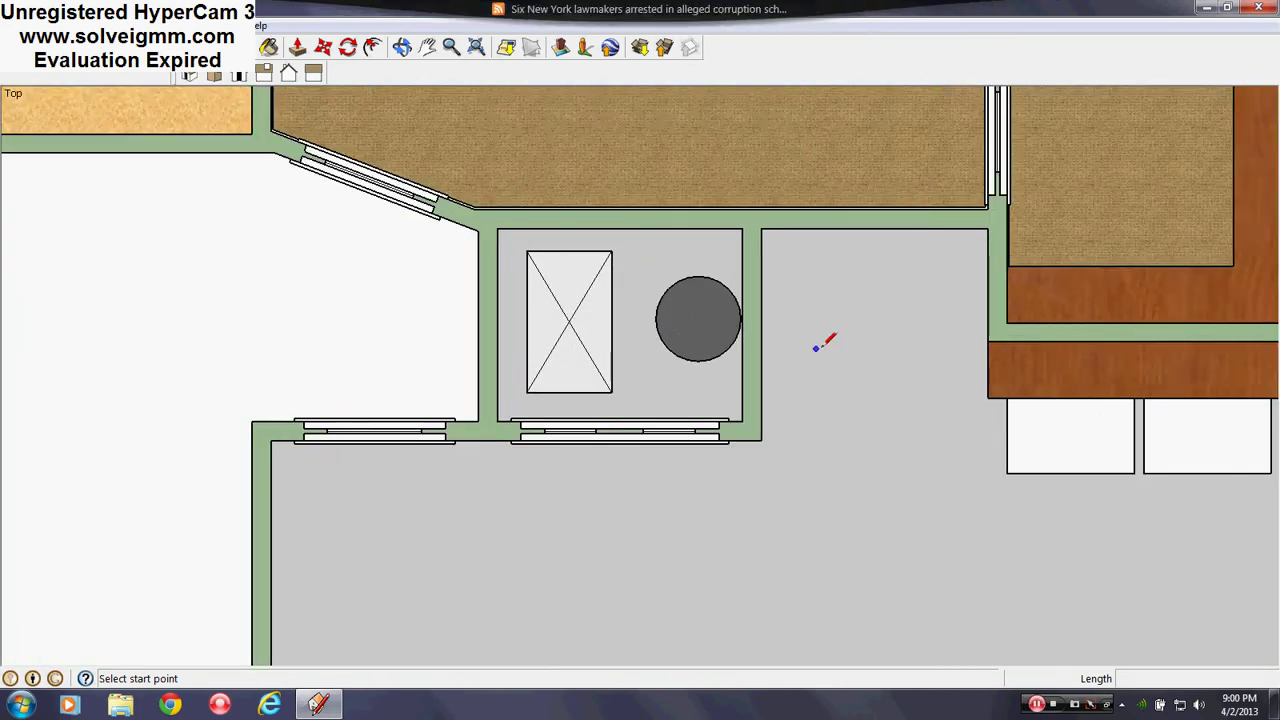
scroll(818, 345, up, 4)
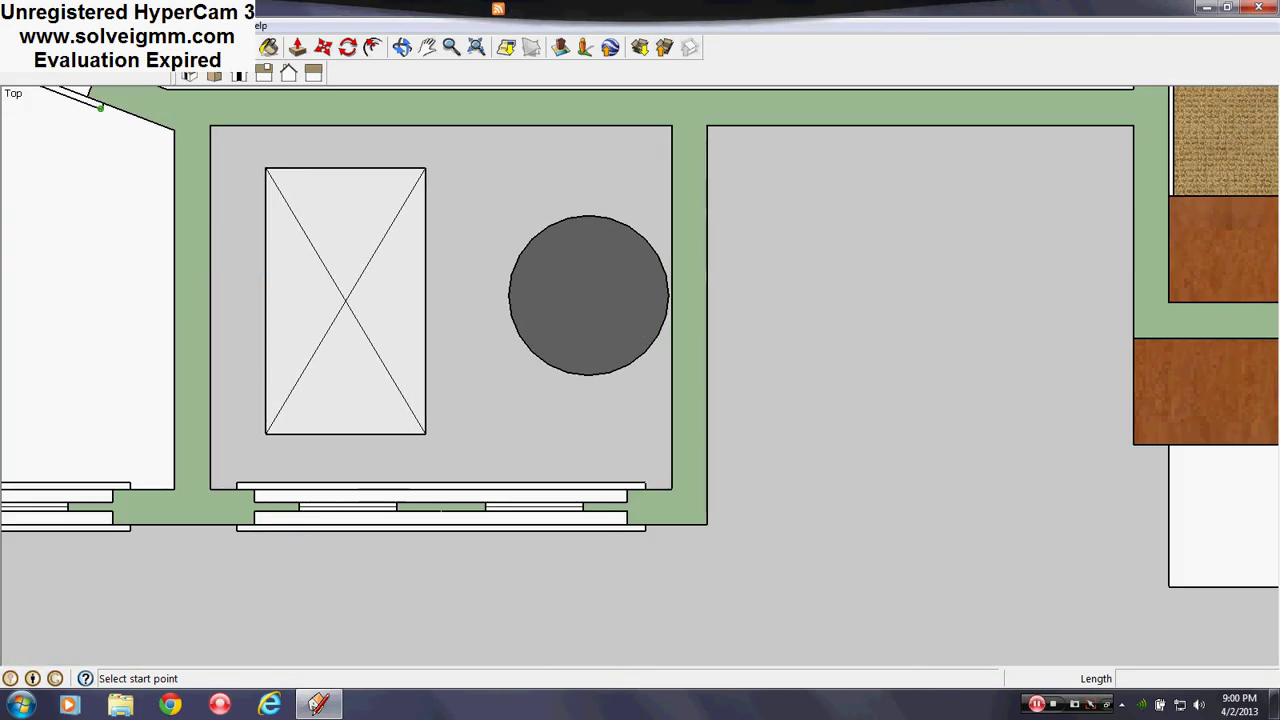
- Move the whole cylinder slightly away from the closet's side wall toward the box
key(space)
drag(478, 403, 672, 206)
scroll(644, 310, up, 2)
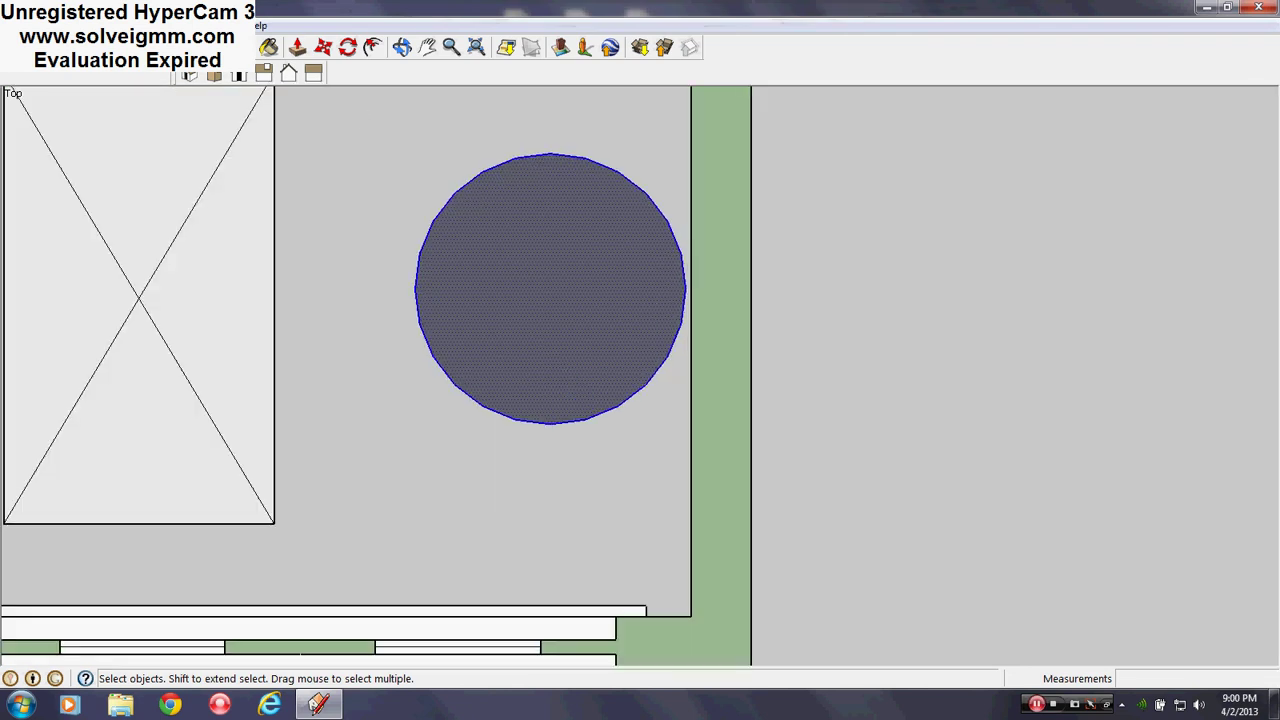
click(321, 48)
click(621, 289)
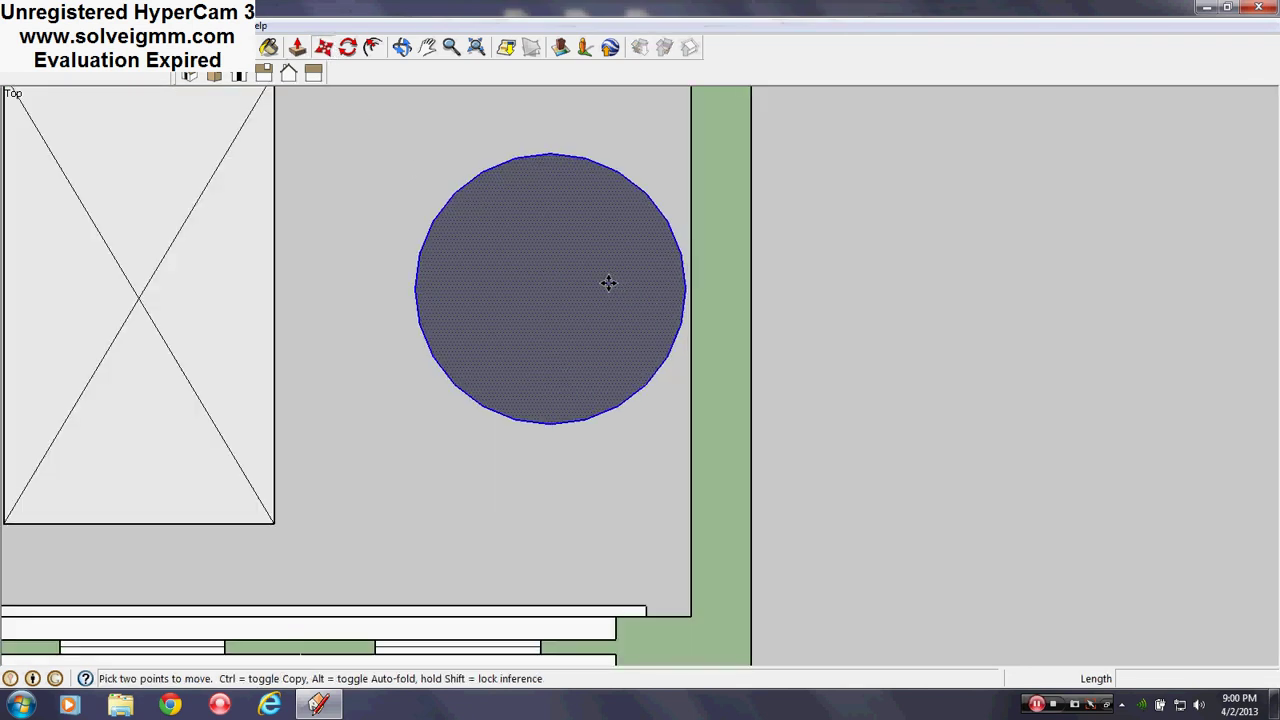
click(557, 281)
scroll(574, 334, down, 4)
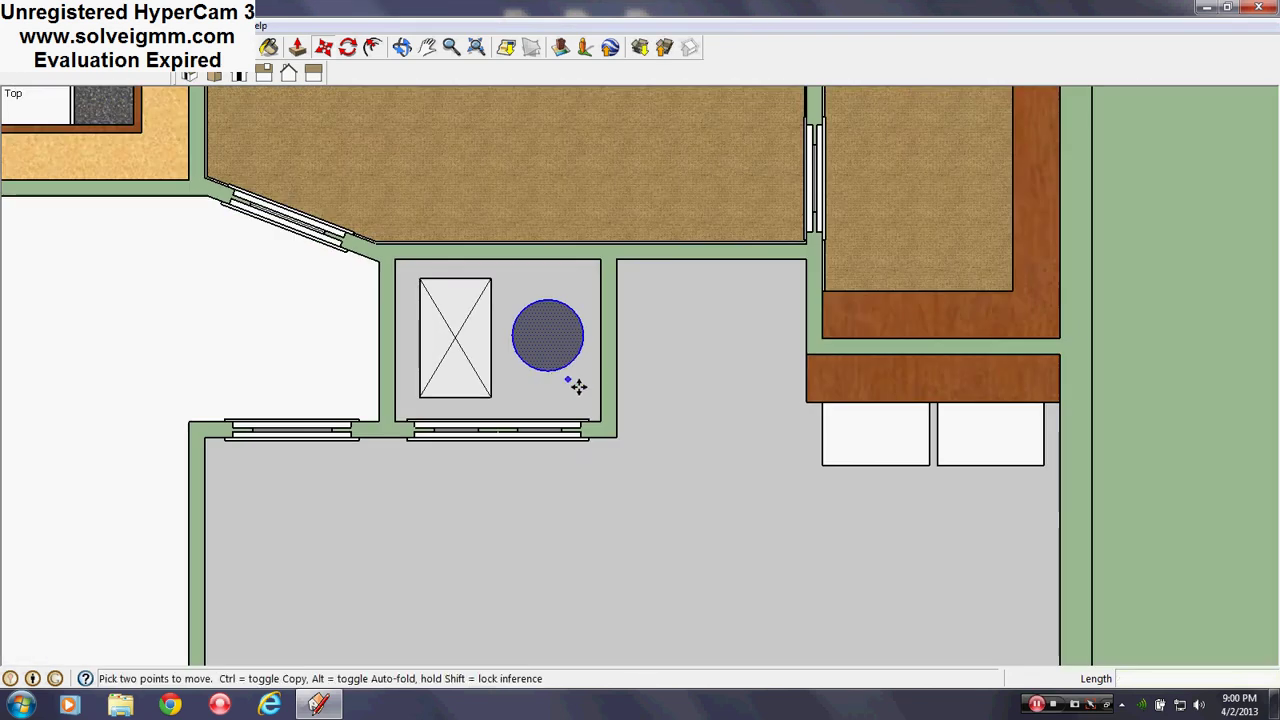
scroll(574, 380, up, 1)
scroll(600, 500, up, 1)
scroll(625, 600, down, 5)
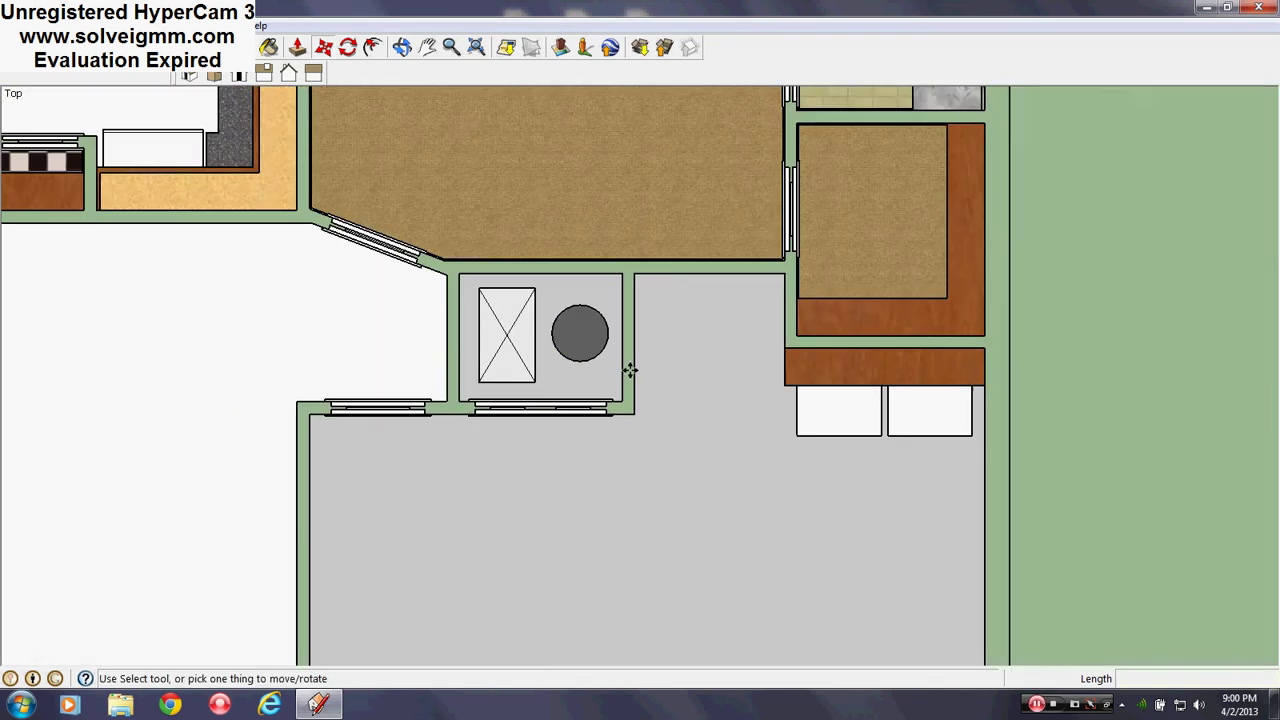
scroll(643, 337, down, 2)
scroll(586, 466, up, 2)
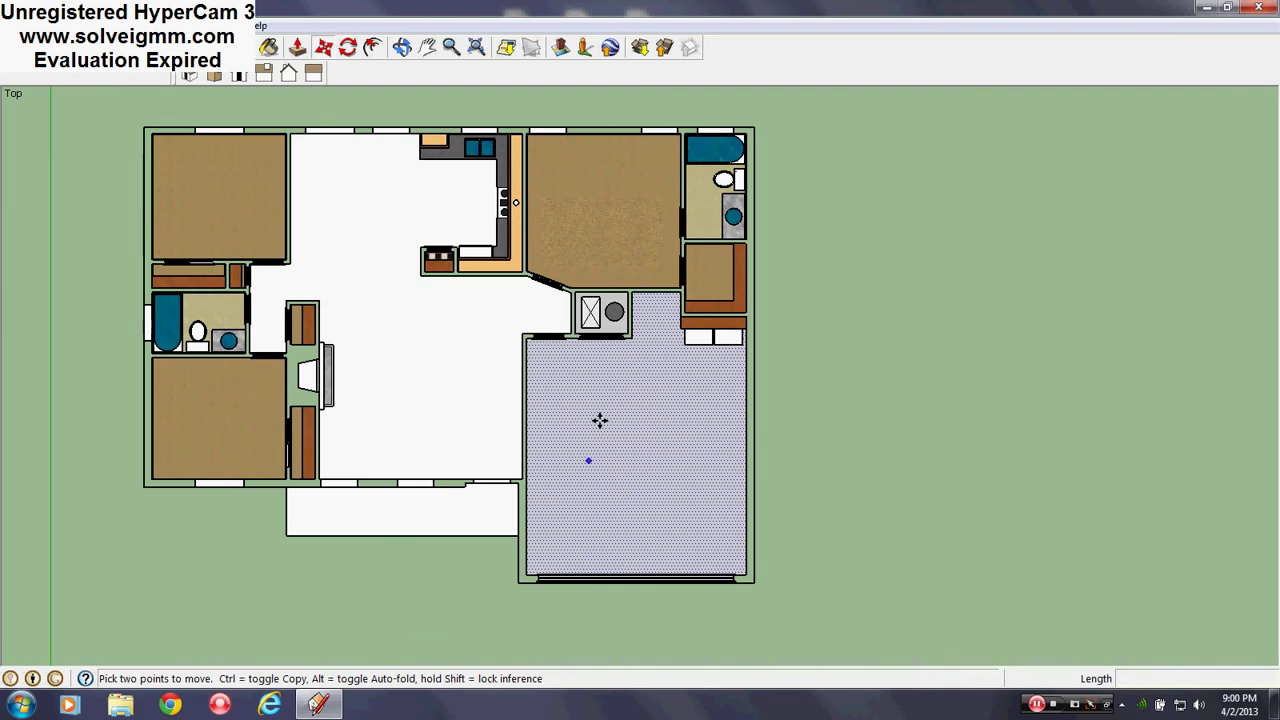
- Return the model to perspective projection, with the box's side facing the cylinder in view
key(l)
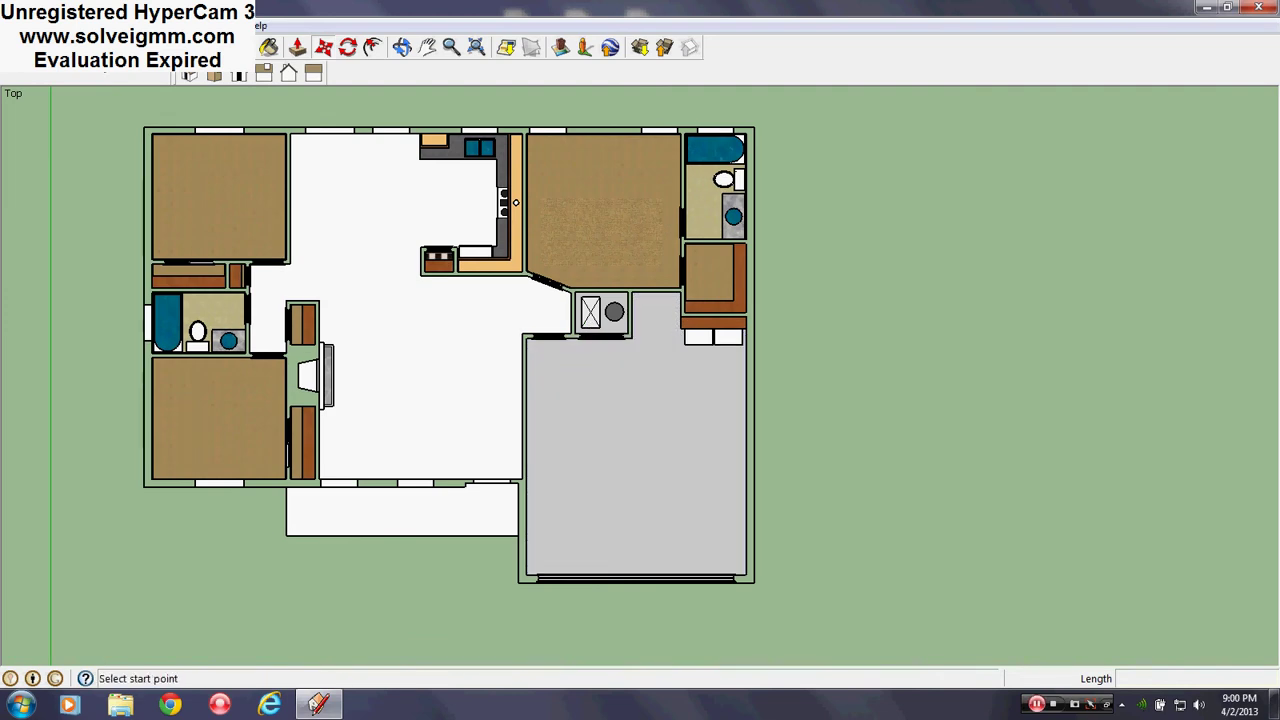
scroll(625, 328, up, 6)
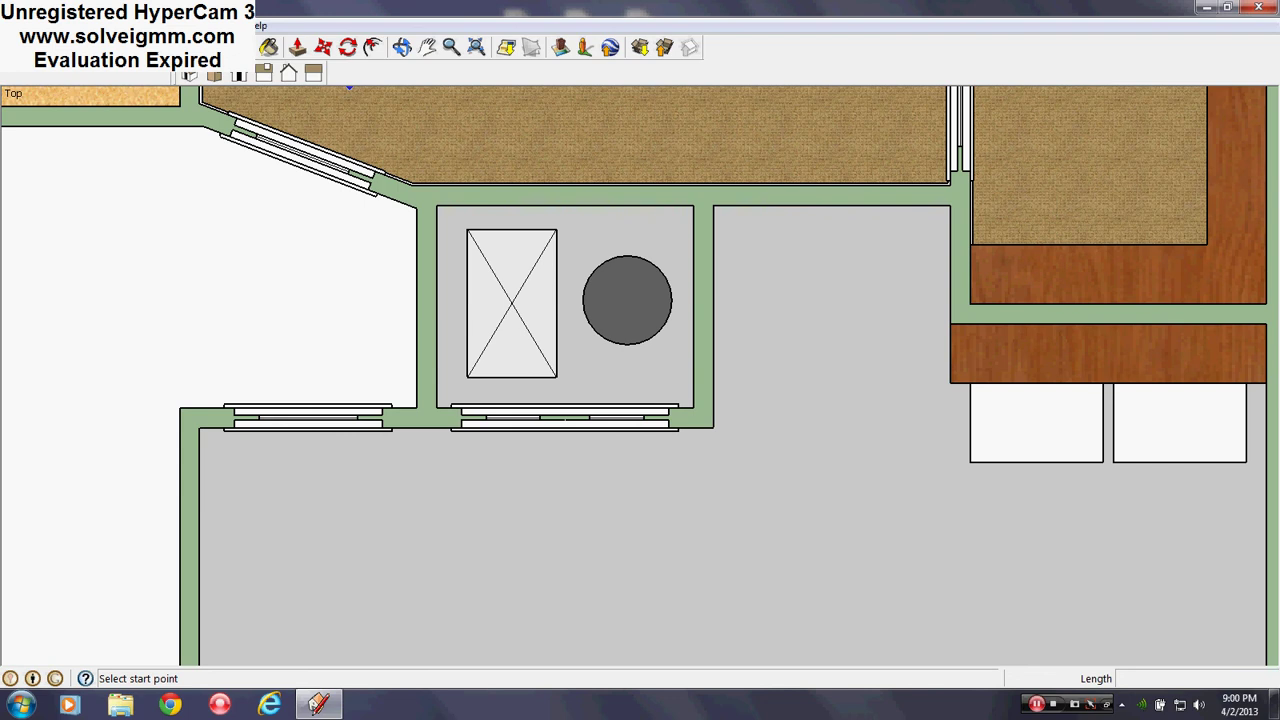
click(108, 26)
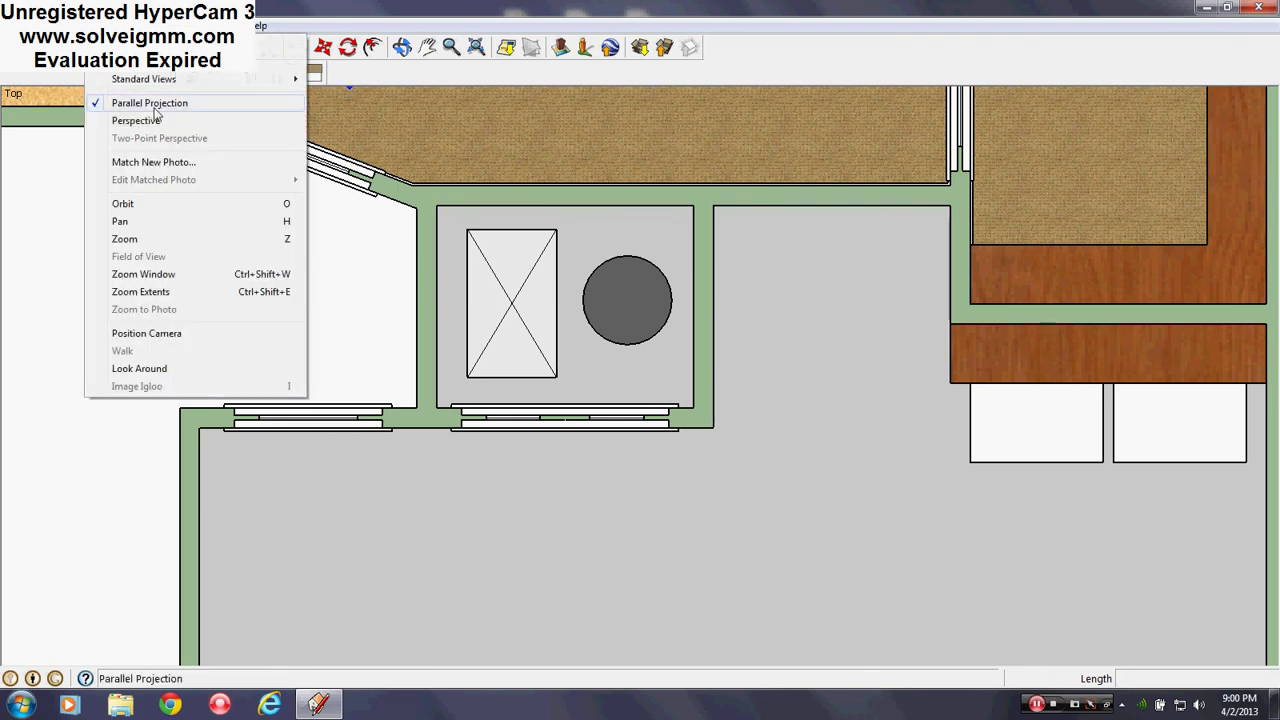
click(150, 120)
middle_drag(644, 377, 170, 430)
scroll(457, 291, down, 3)
scroll(771, 248, up, 4)
mouse_move(771, 248)
middle_down()
mouse_move(905, 302)
mouse_move(885, 320)
middle_up()
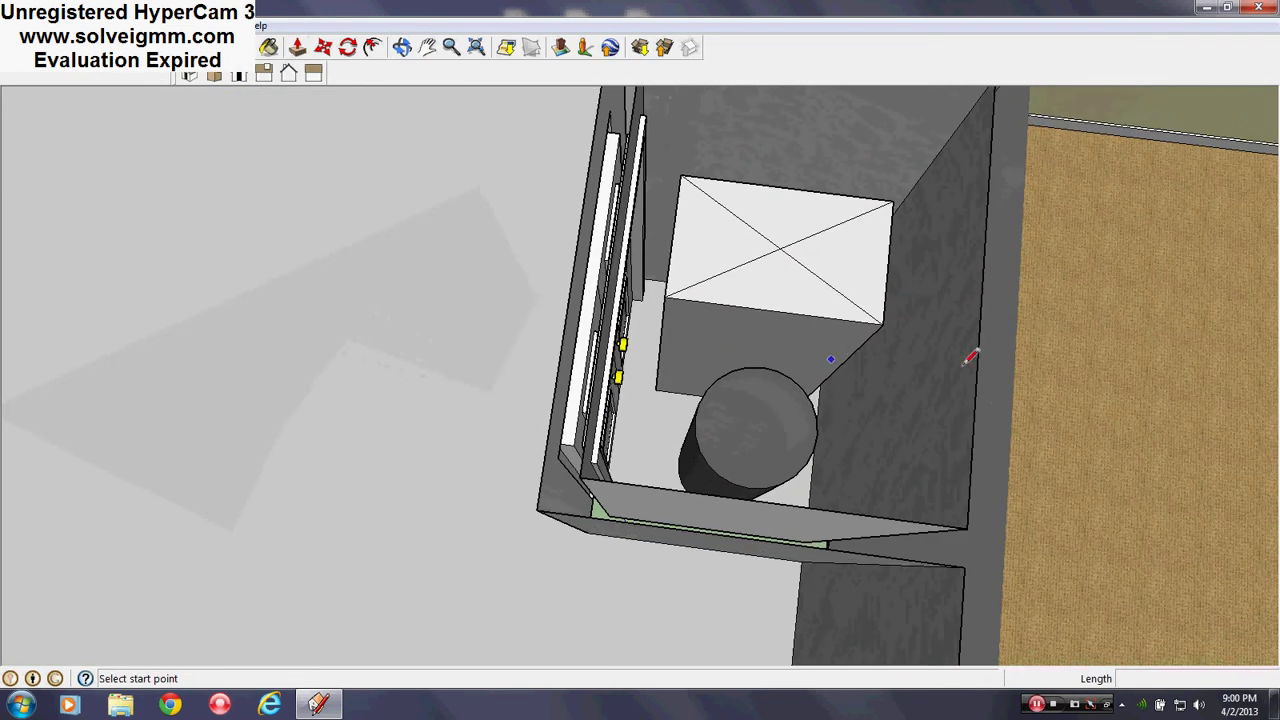
middle_drag(968, 358, 618, 330)
- Divide the box's vertical edge into three equal segments and draw two horizontal lines across the side facing the cylinder
right_click(601, 373)
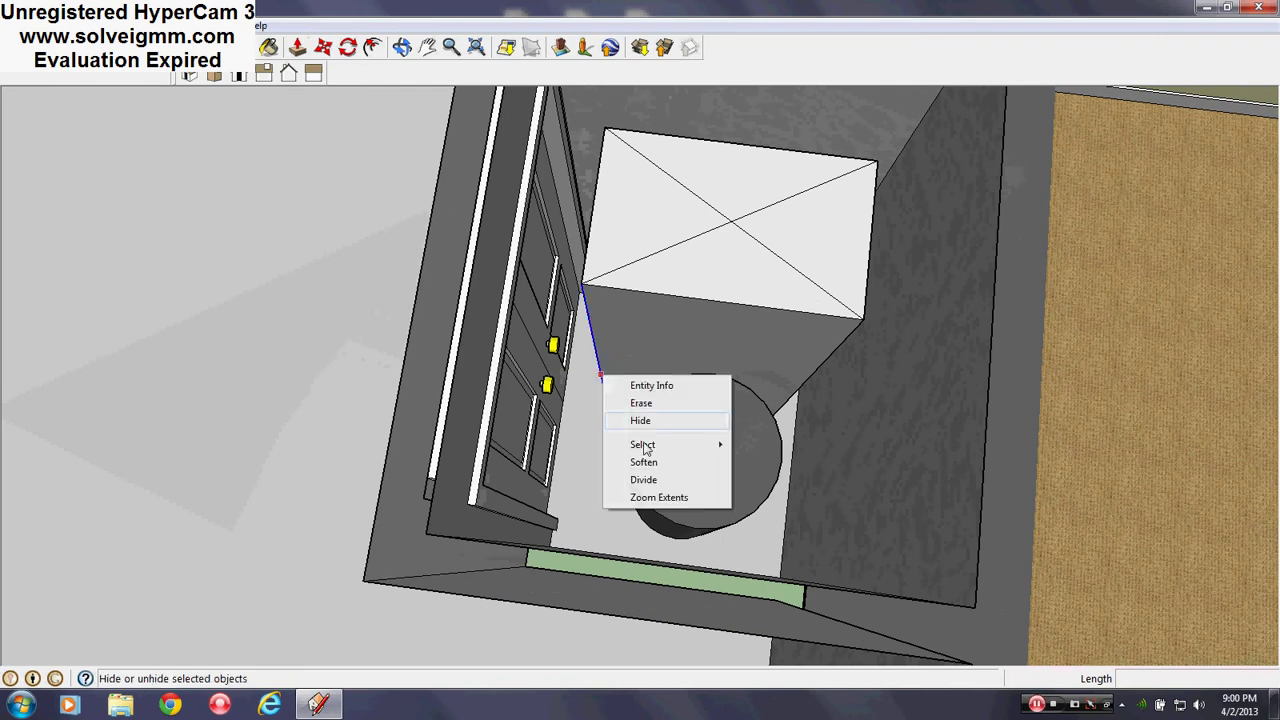
click(635, 480)
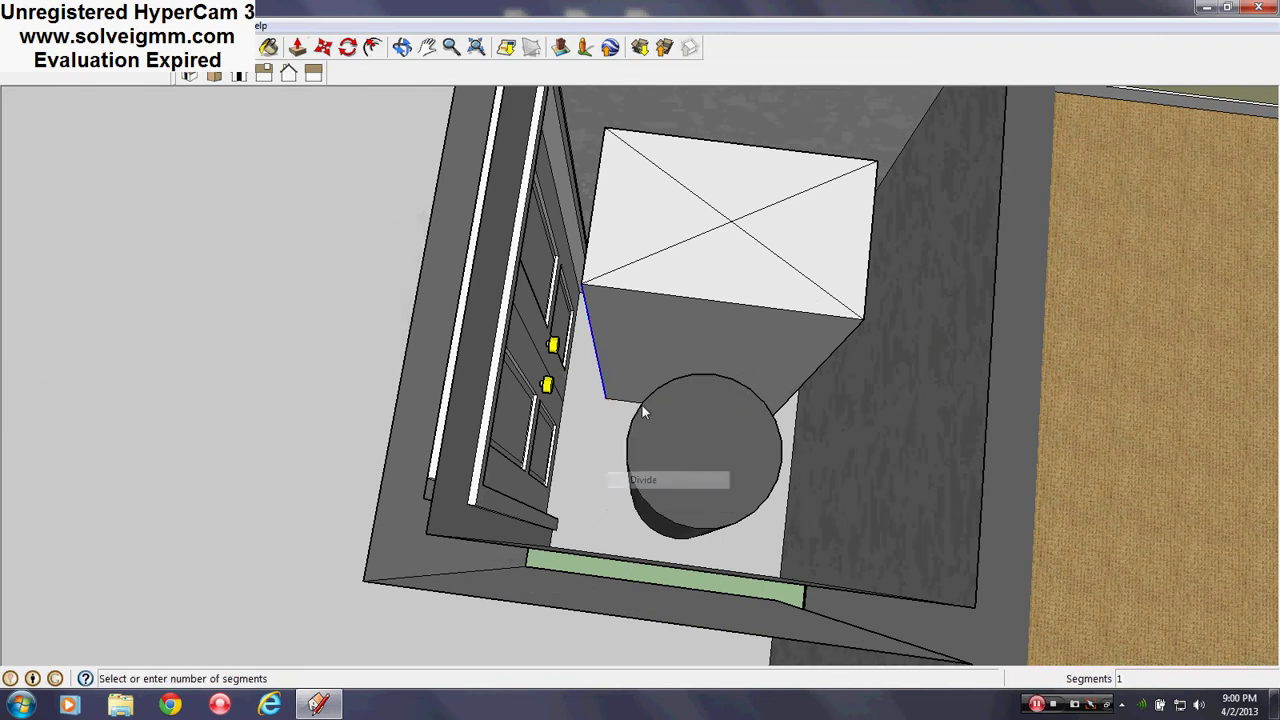
click(600, 372)
click(600, 372)
middle_drag(758, 408, 709, 423)
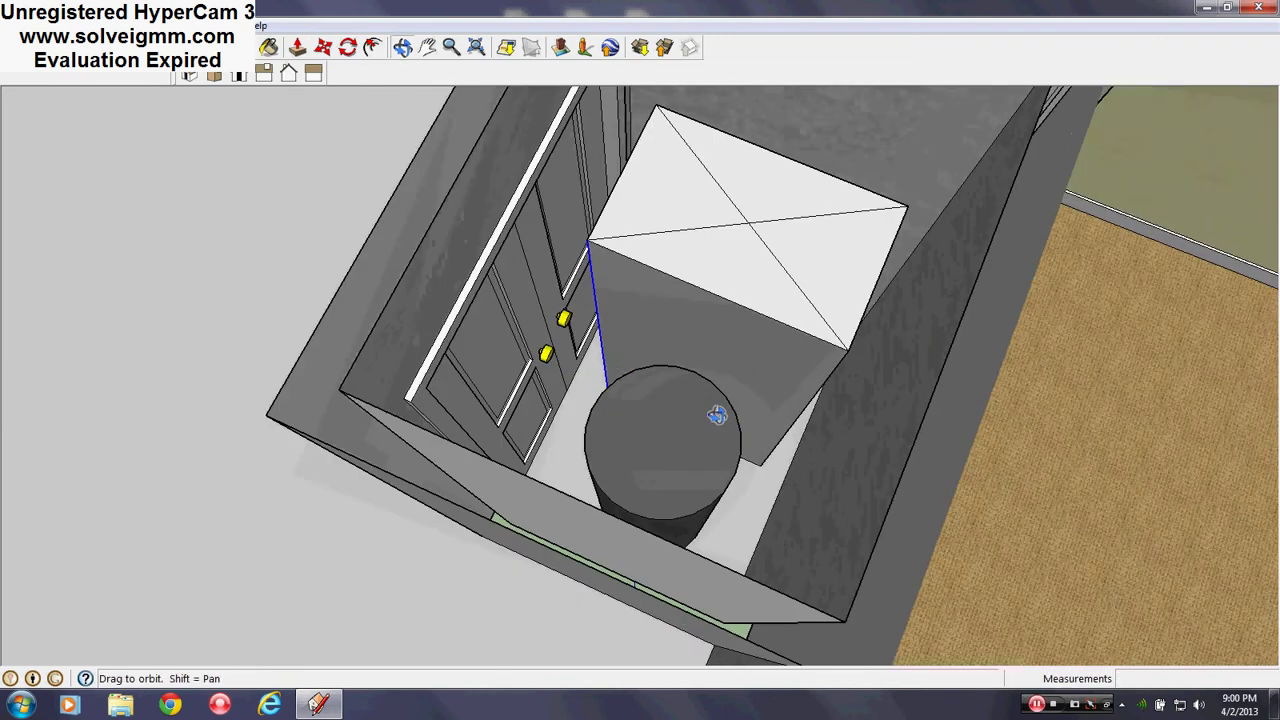
key(Escape)
click(808, 403)
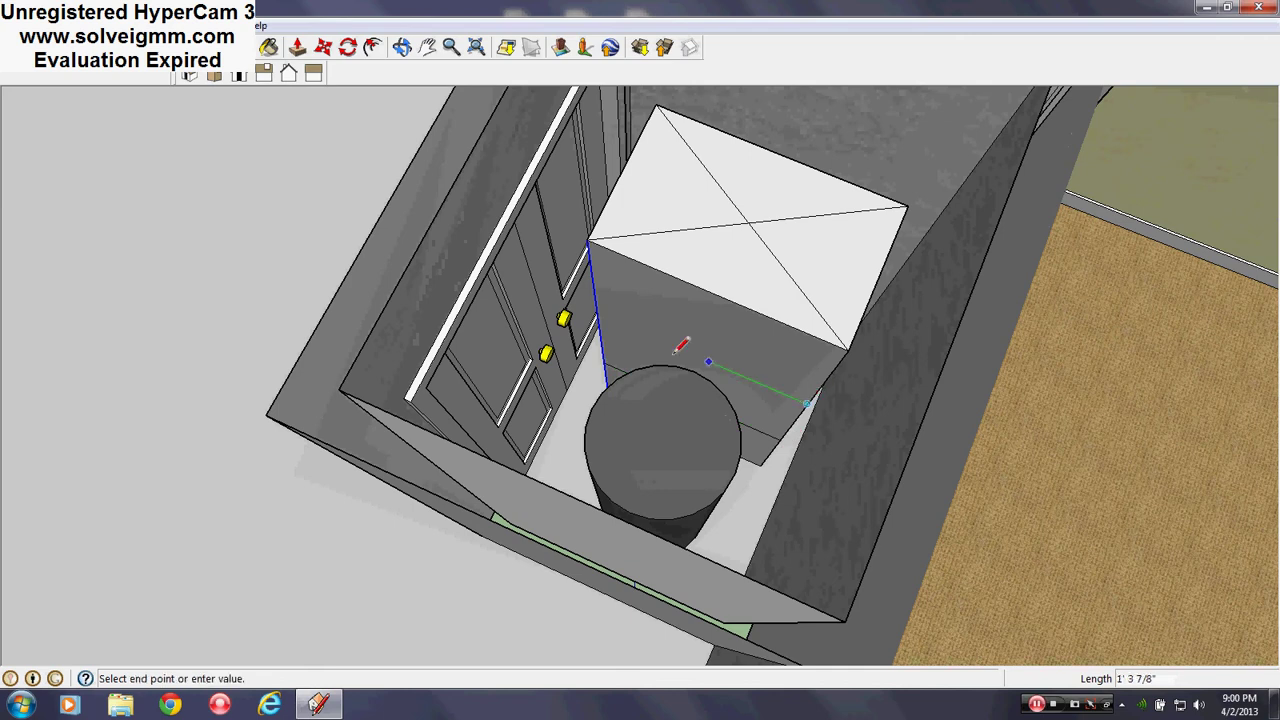
click(598, 313)
- Draw two crossing diagonal lines between opposite corners of the middle section on the box's side
scroll(669, 331, up, 2)
mouse_move(669, 331)
middle_down()
mouse_move(742, 357)
mouse_move(701, 379)
middle_up()
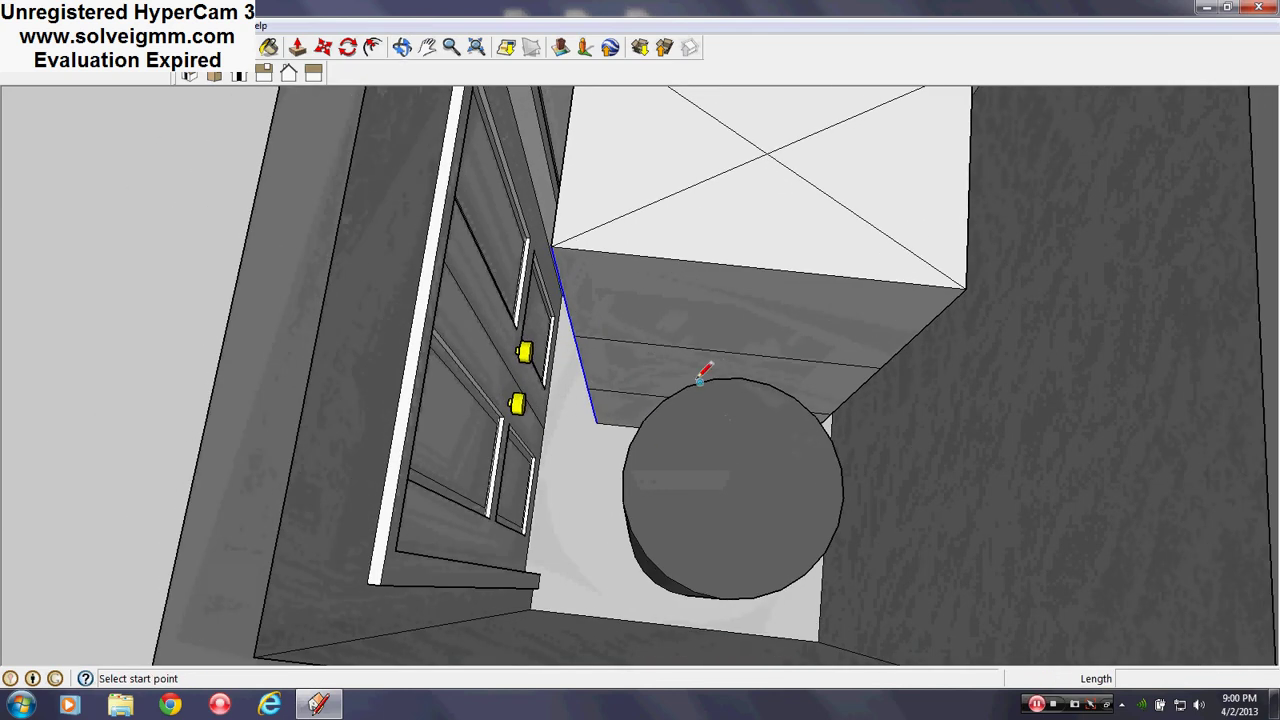
click(588, 388)
click(885, 364)
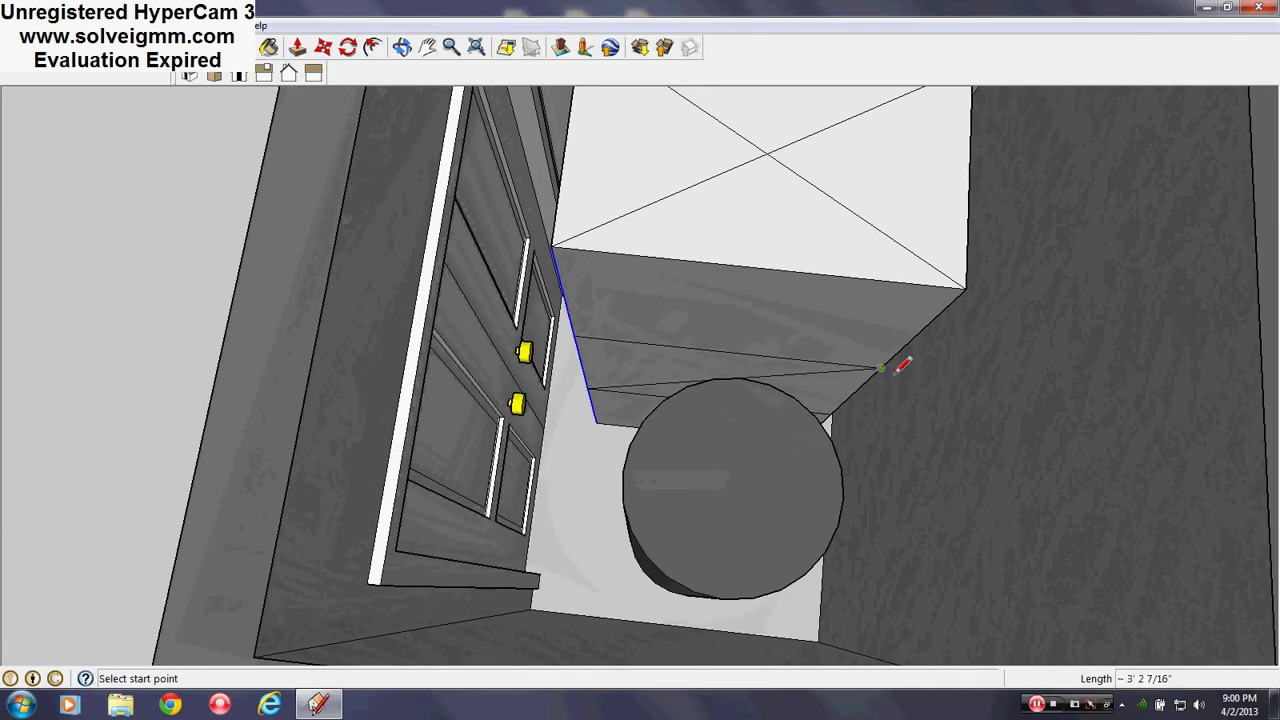
middle_drag(903, 363, 840, 400)
click(827, 416)
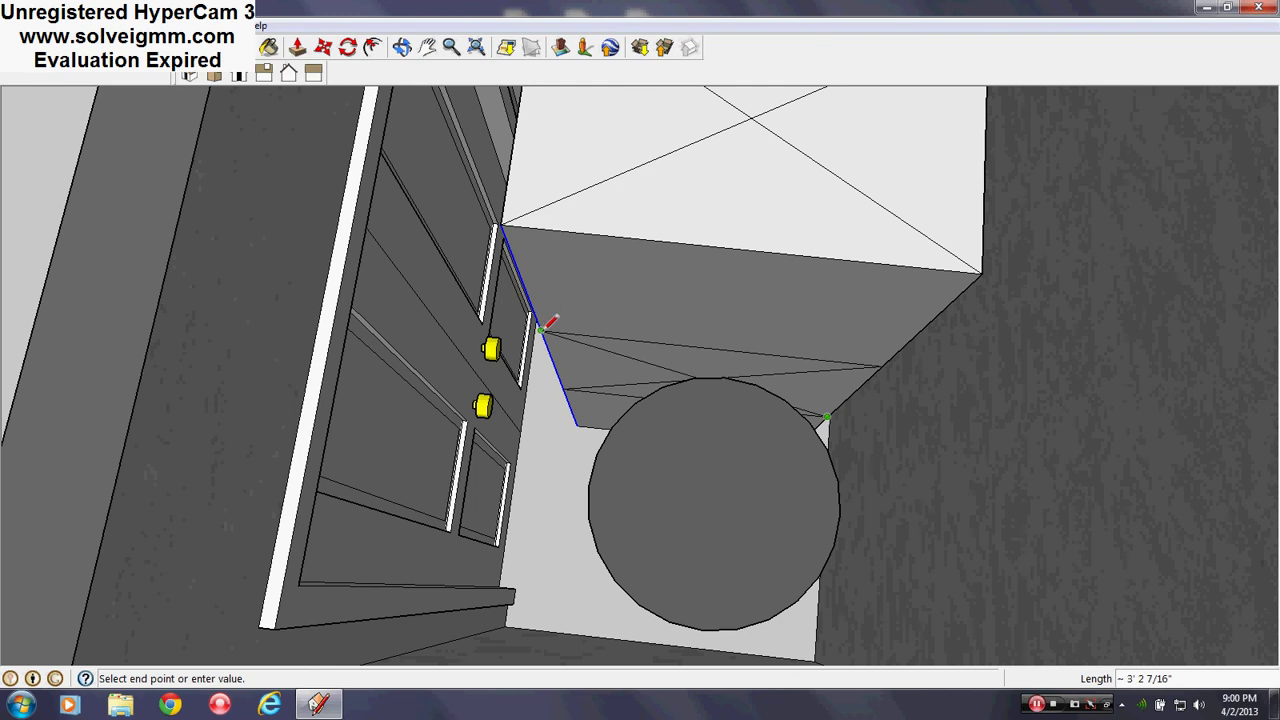
click(540, 331)
- Draw two crossing diagonal lines between opposite corners of the upper section on the box's side
click(540, 331)
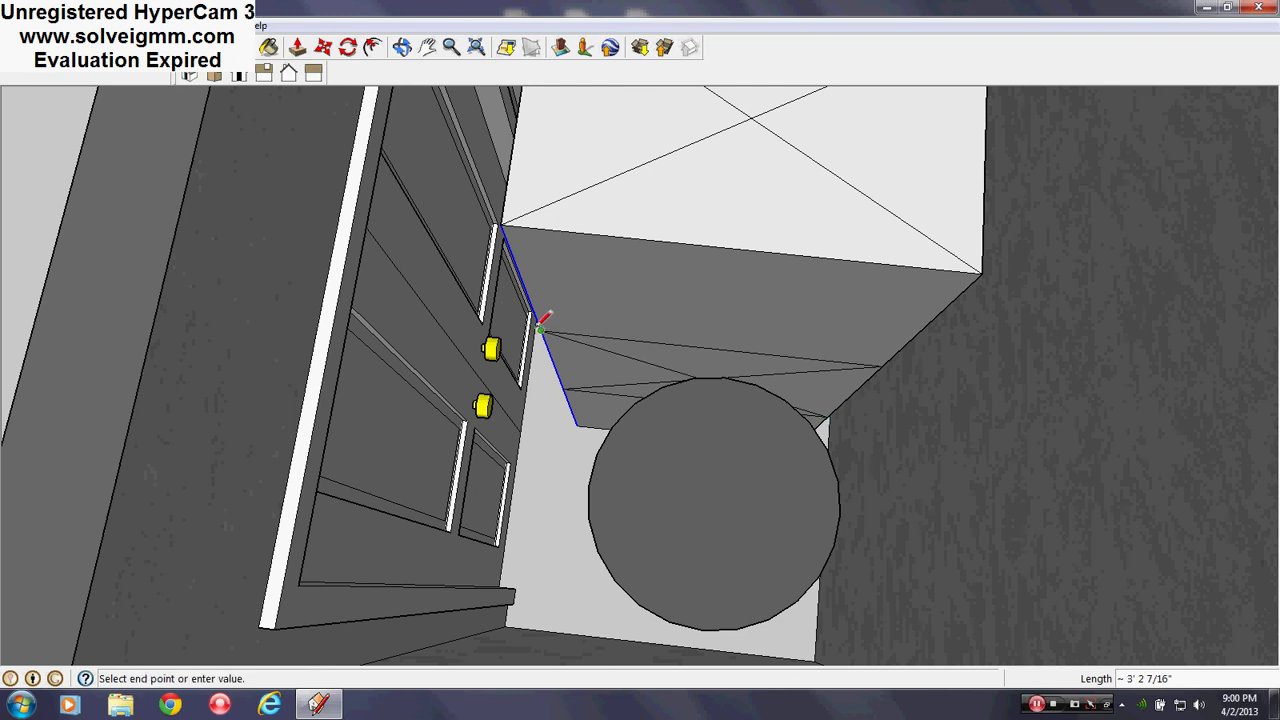
click(980, 272)
click(883, 364)
click(502, 226)
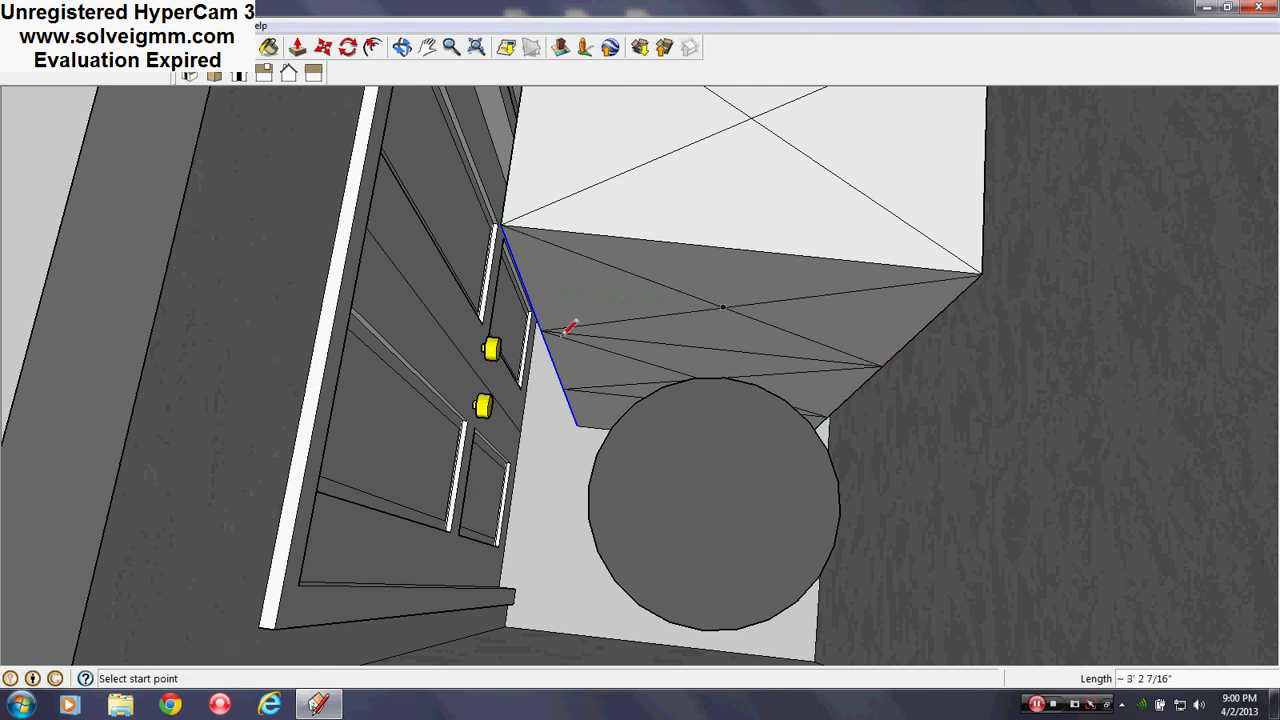
- Draw two crossing diagonal lines between opposite corners of the lowest section on the box's side
click(568, 383)
scroll(1045, 520, up, 3)
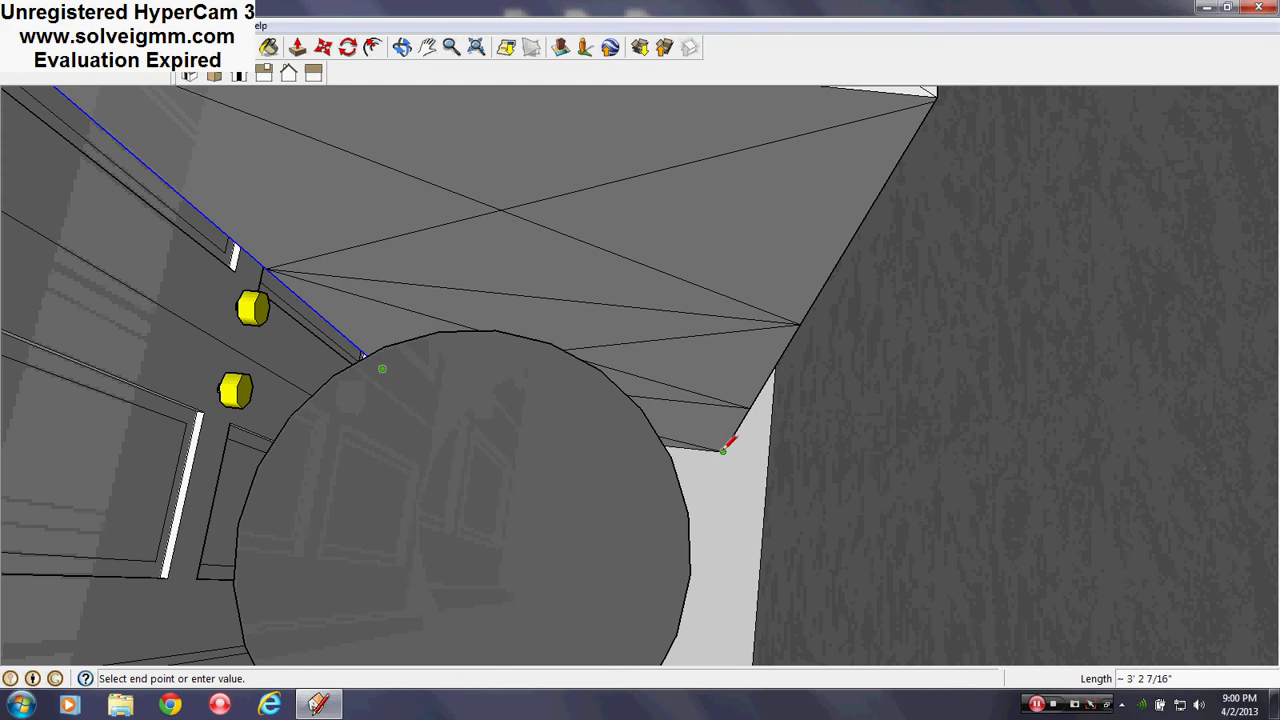
click(738, 404)
click(748, 406)
middle_drag(770, 400, 606, 430)
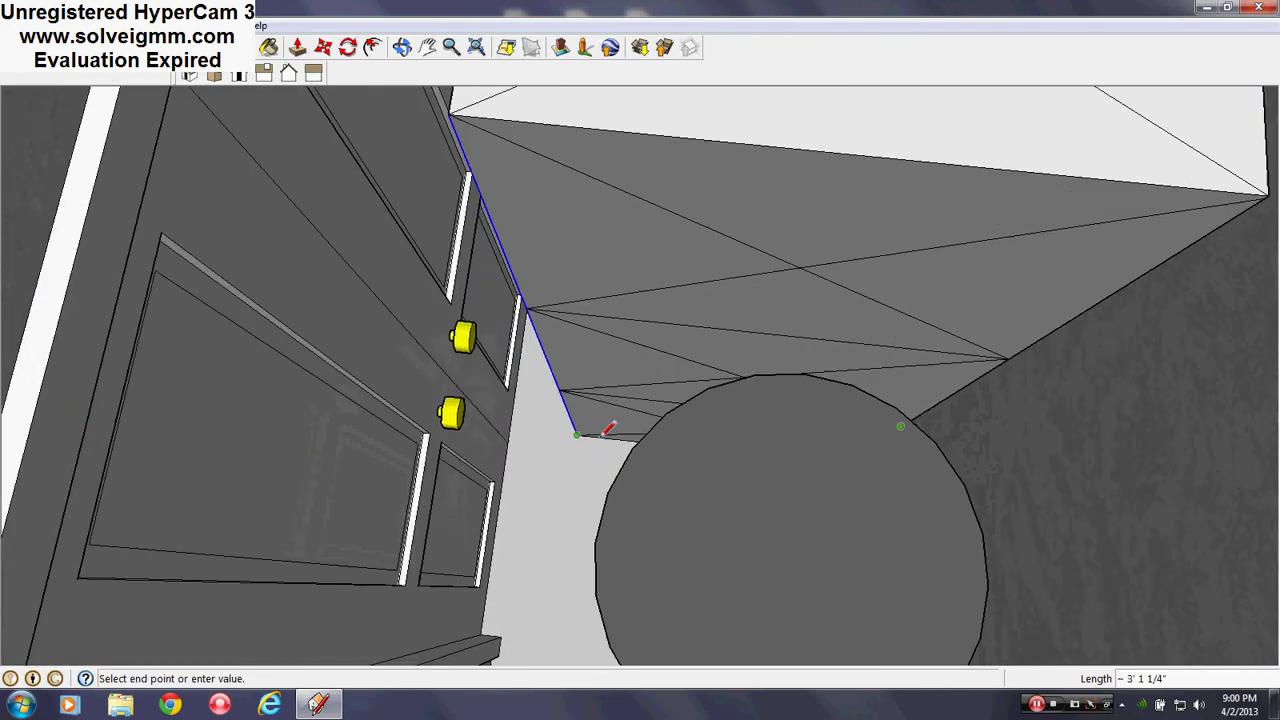
click(587, 433)
- Examine the finished garage from several angles, including the closet, its doors, the appliances and the shelf
scroll(629, 425, down, 8)
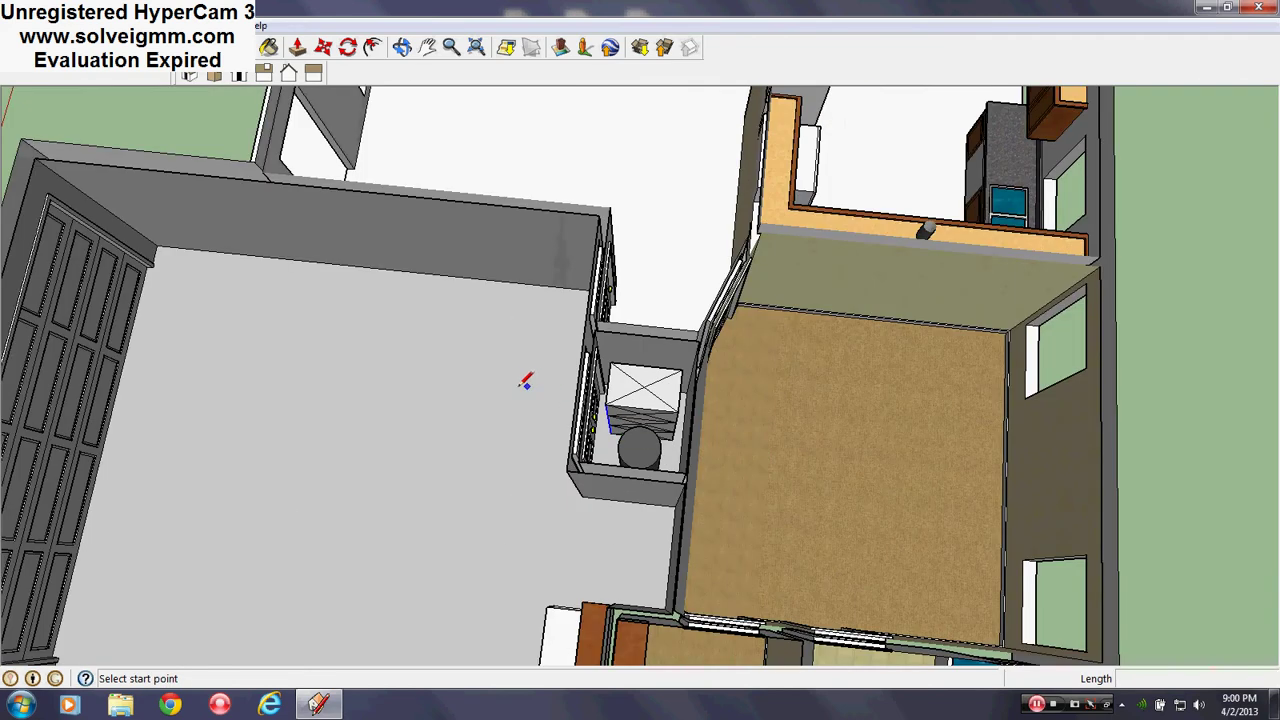
middle_drag(523, 374, 328, 278)
middle_drag(478, 386, 903, 446)
scroll(903, 446, up, 4)
scroll(749, 397, up, 3)
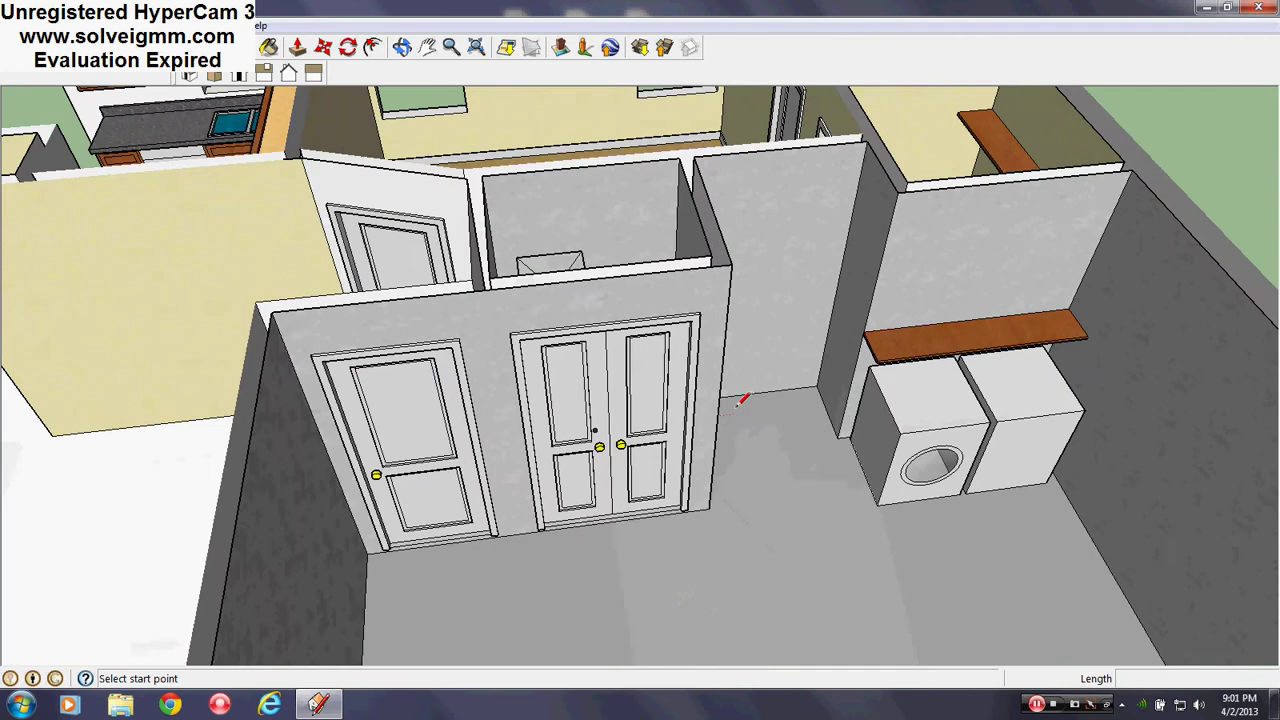
mouse_move(749, 397)
middle_down()
mouse_move(780, 583)
mouse_move(699, 440)
mouse_move(971, 423)
mouse_move(1063, 391)
middle_up()
scroll(699, 440, down, 5)
scroll(903, 325, up, 4)
mouse_move(903, 325)
middle_down()
mouse_move(143, 271)
mouse_move(507, 220)
middle_up()
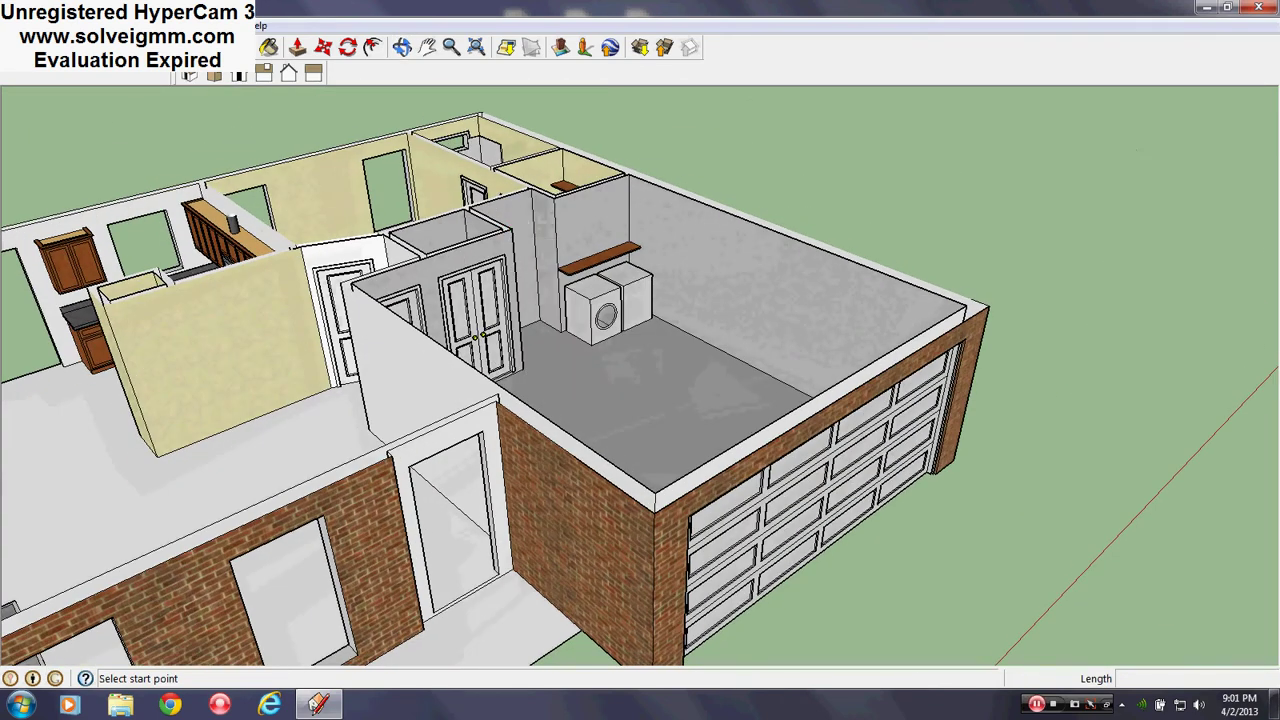
- Make the Roof layer visible and close the Layers window
click(215, 25)
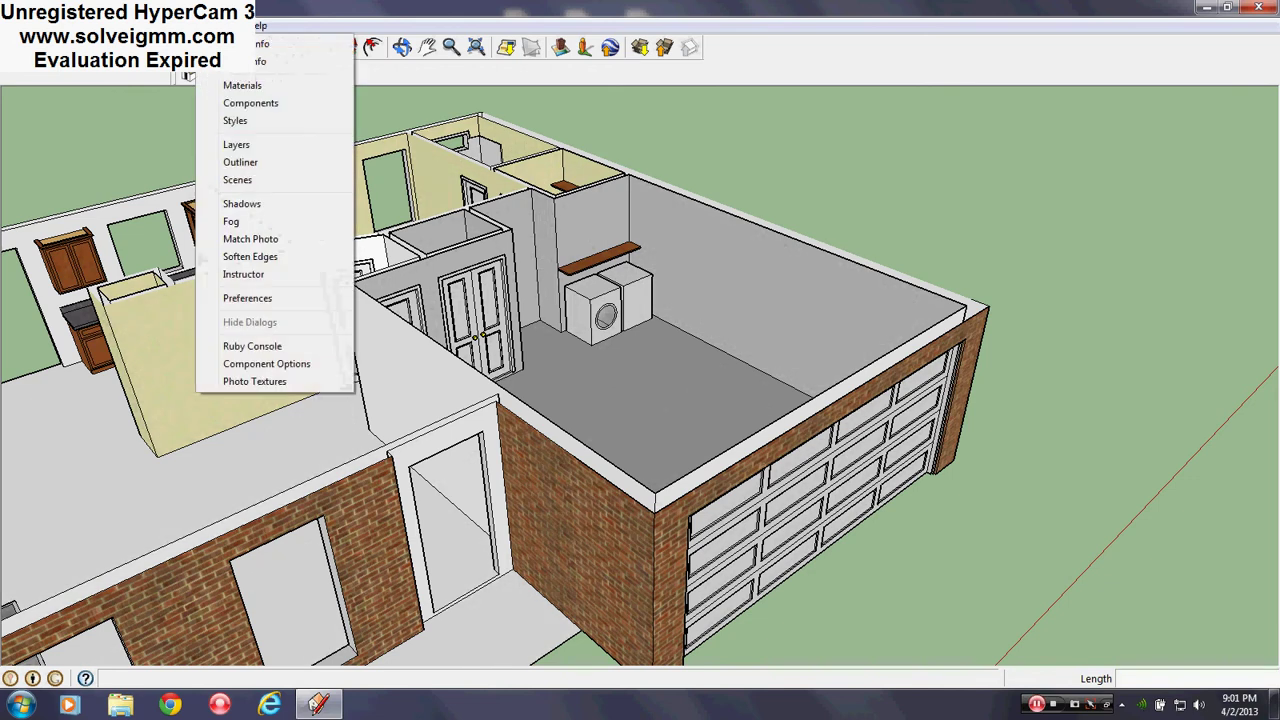
click(236, 145)
middle_drag(520, 400, 313, 400)
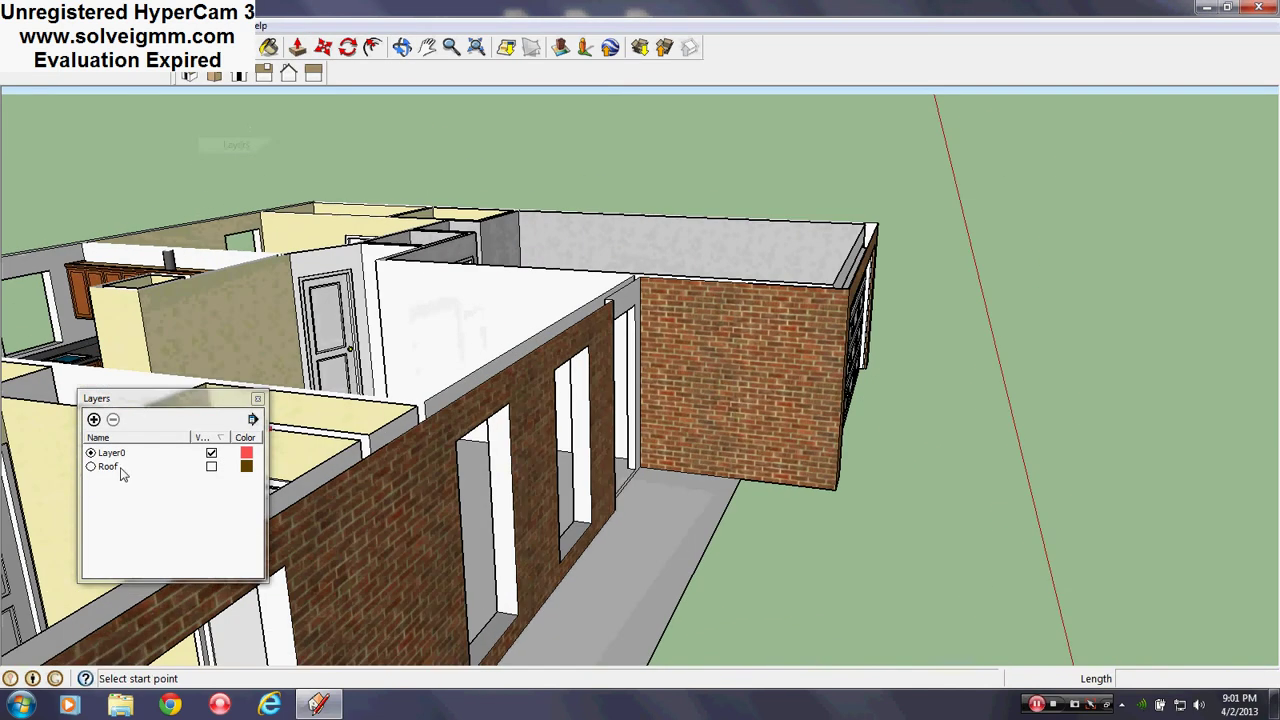
click(211, 467)
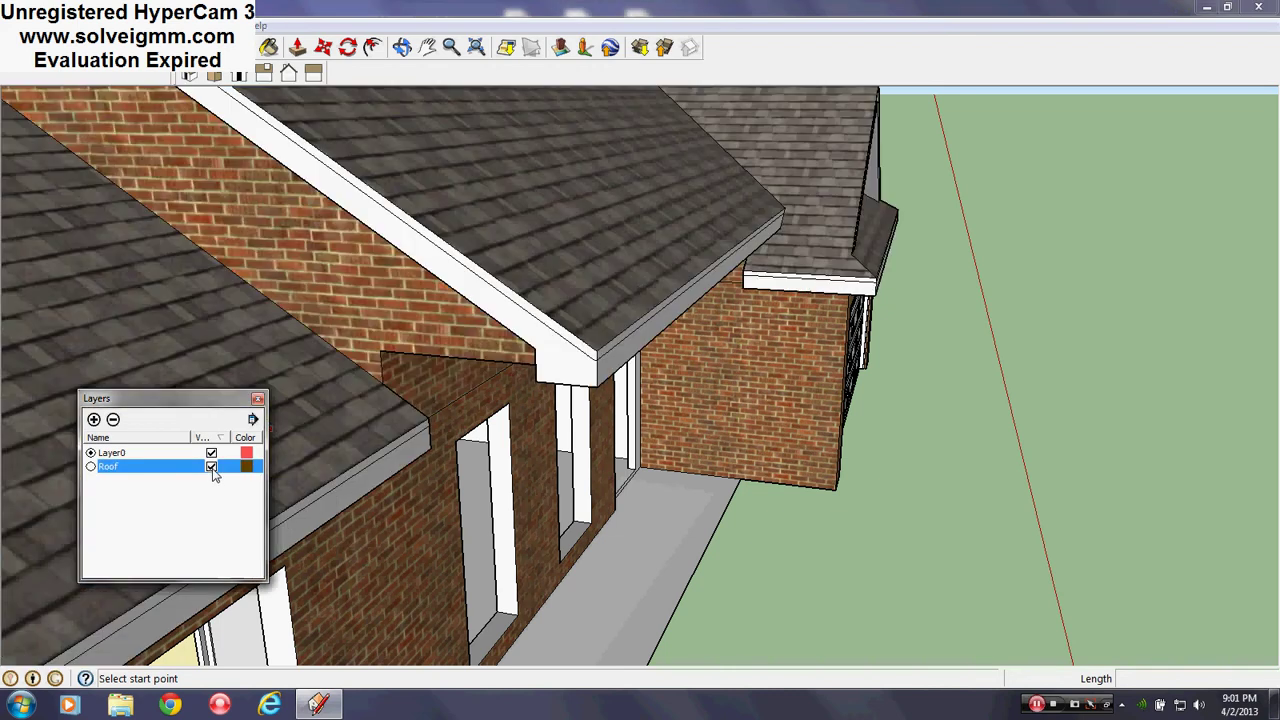
click(258, 400)
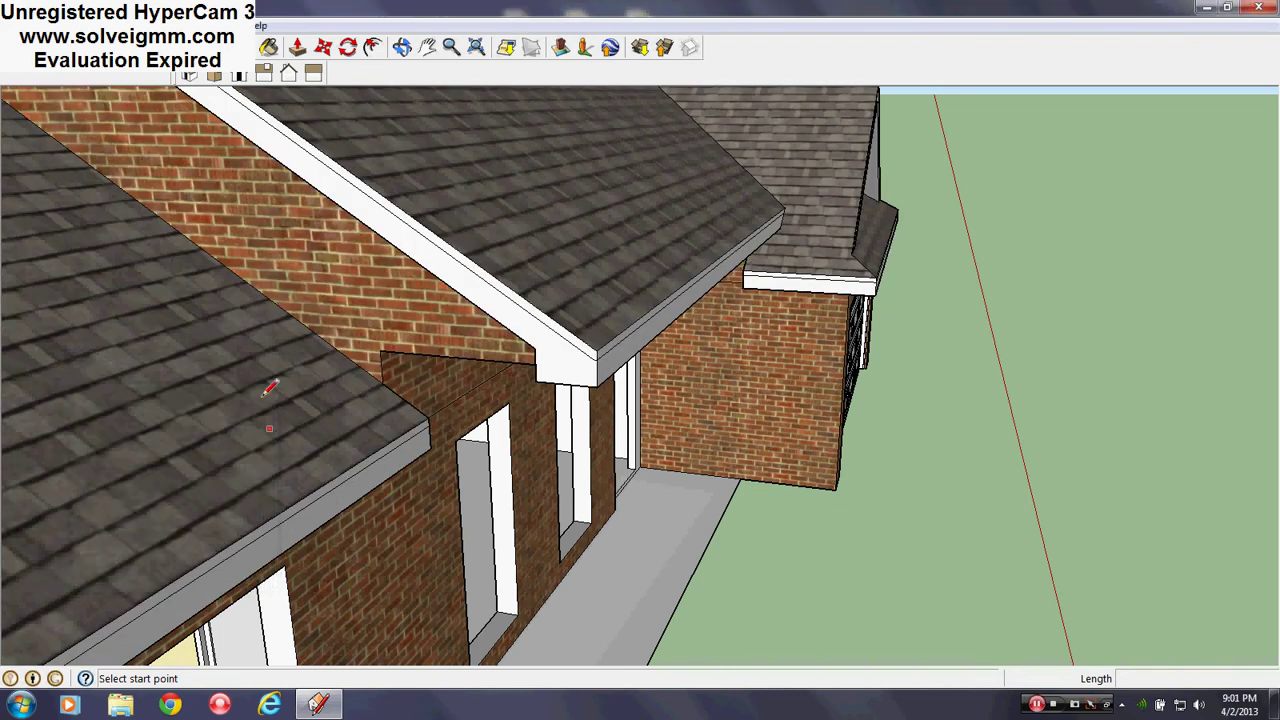
- Show the complete house as a left-side elevation in parallel projection
middle_drag(400, 400, 490, 280)
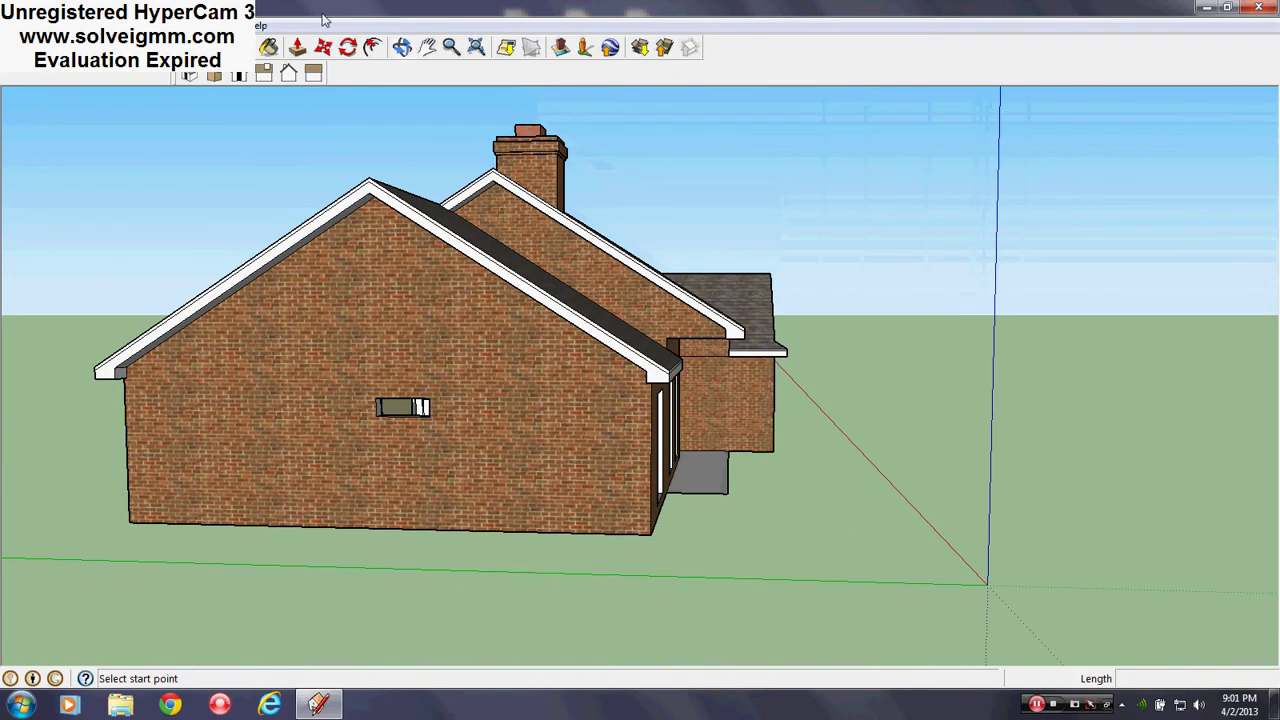
click(105, 25)
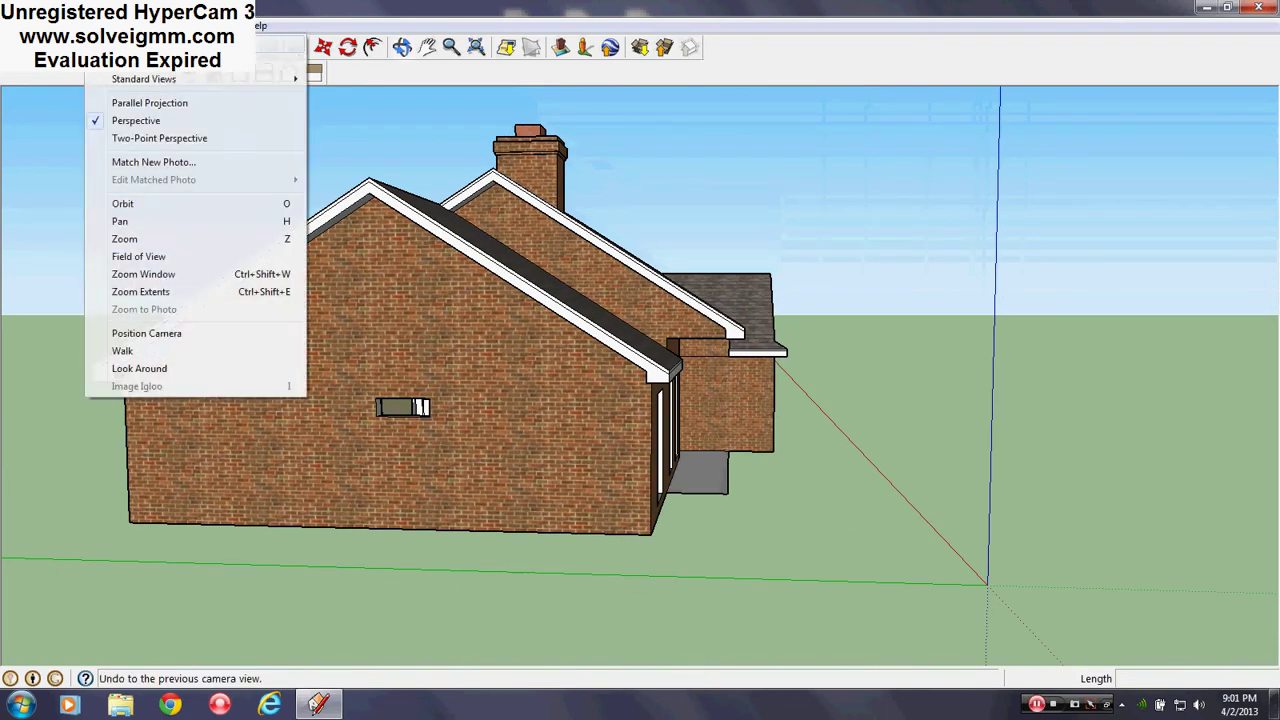
click(157, 103)
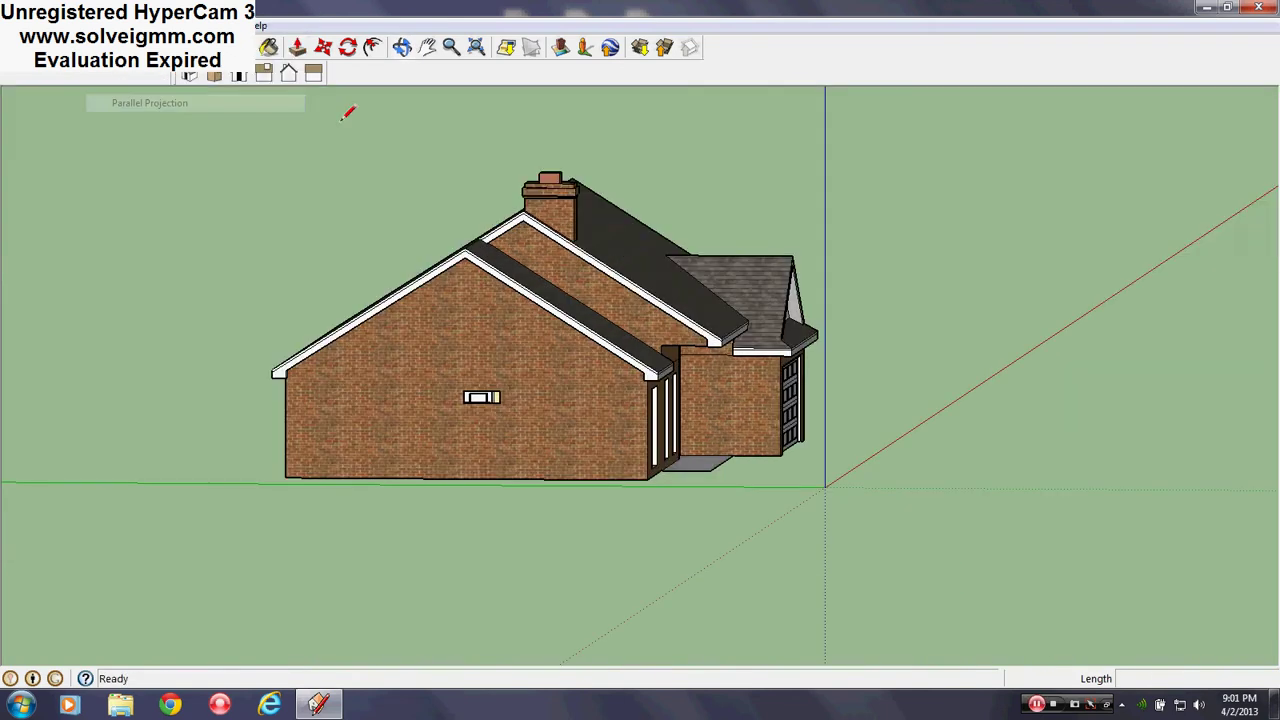
click(287, 77)
click(315, 76)
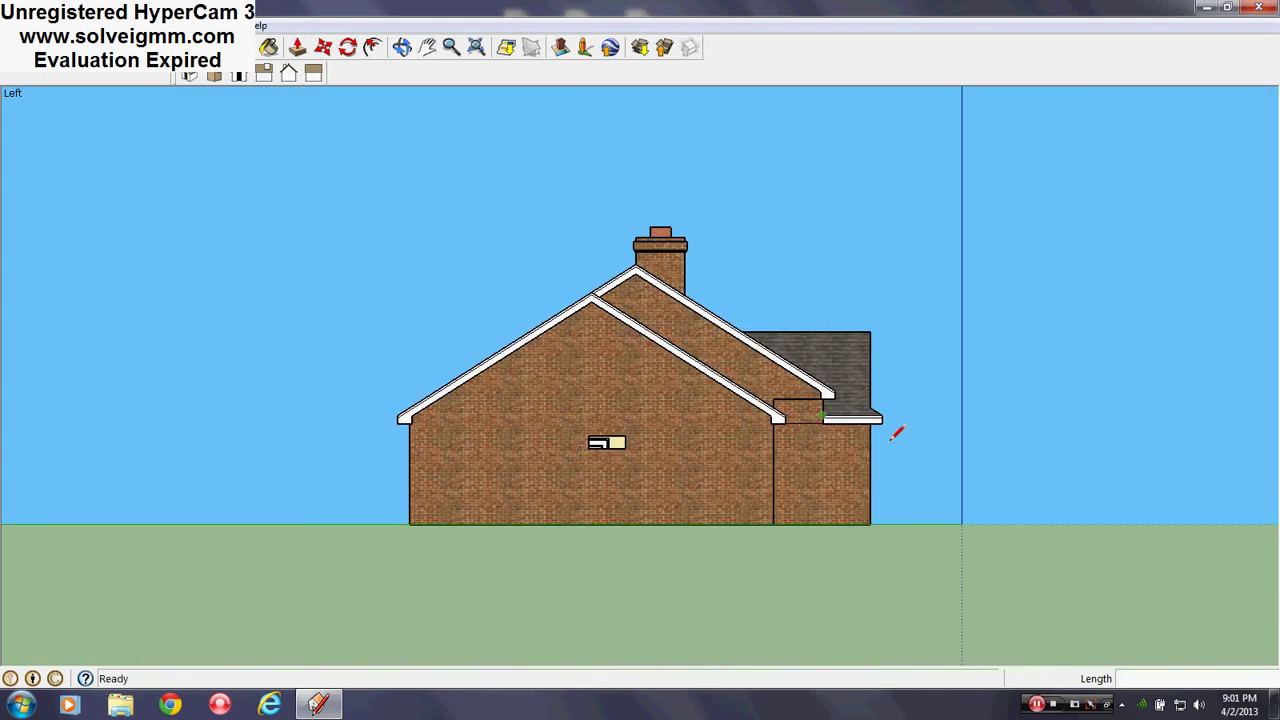
- Try removing the shingled side face of the garage's front roof, and undo the removal
scroll(896, 432, up, 3)
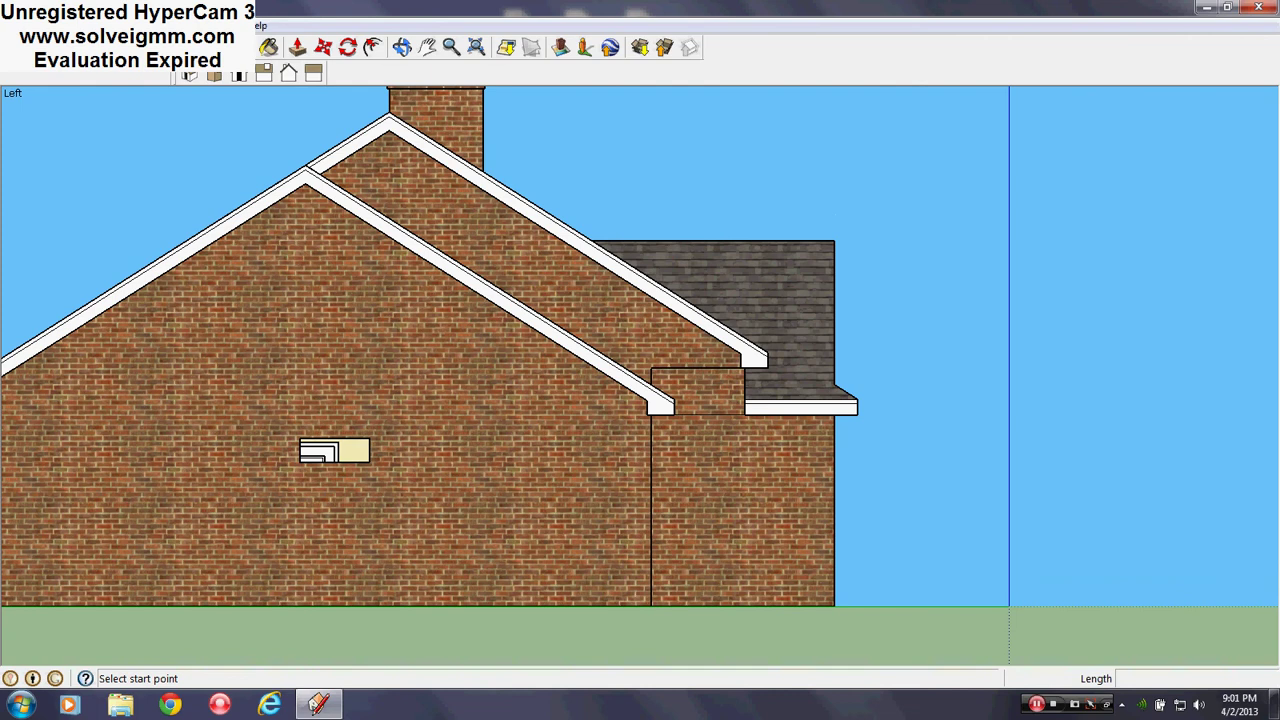
key(space)
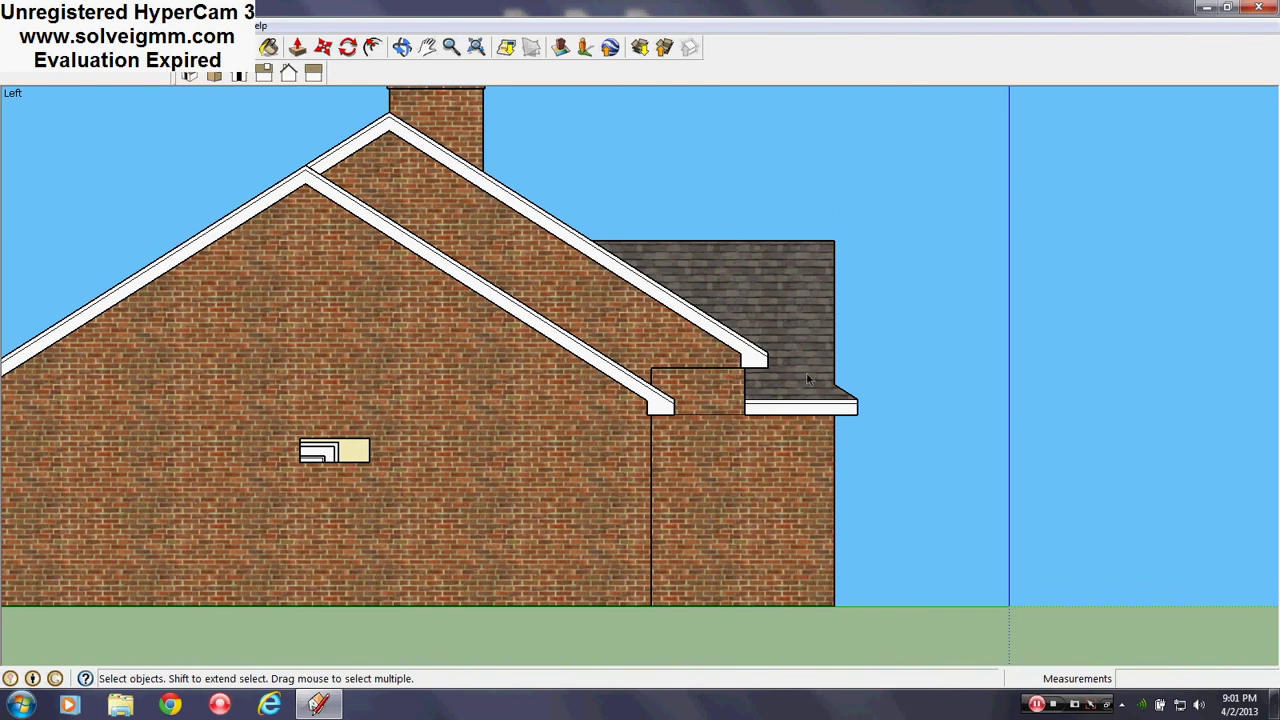
right_click(809, 334)
click(840, 362)
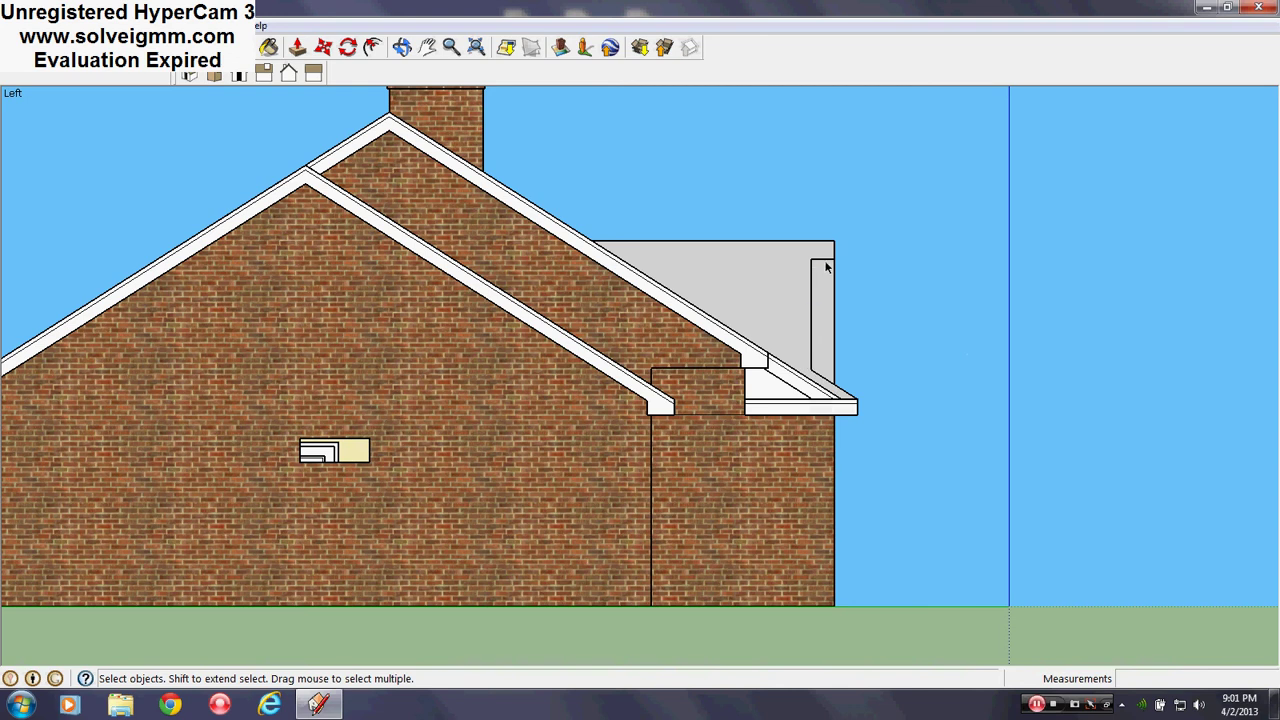
key(ctrl+z)
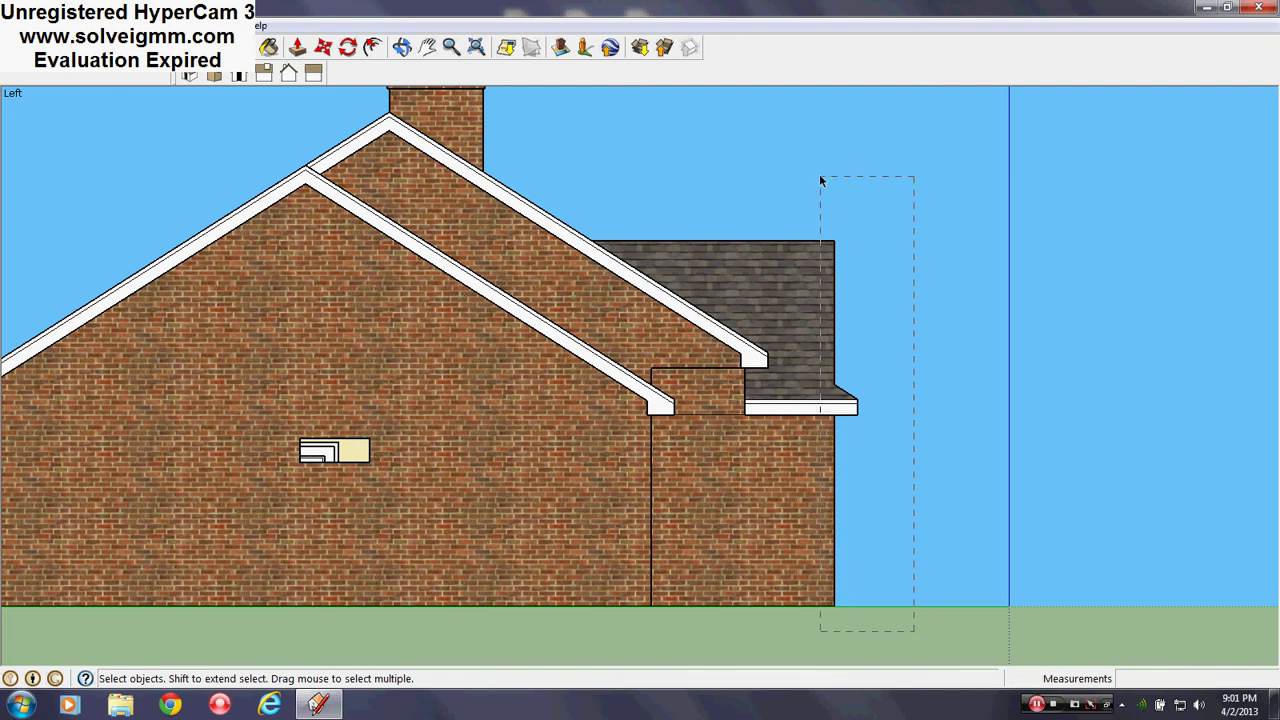
- Try to stretch the garage's front end, with its wall and roof edges, outward along the green axis in the left-side elevation
drag(822, 188, 926, 390)
drag(833, 619, 905, 173)
click(324, 56)
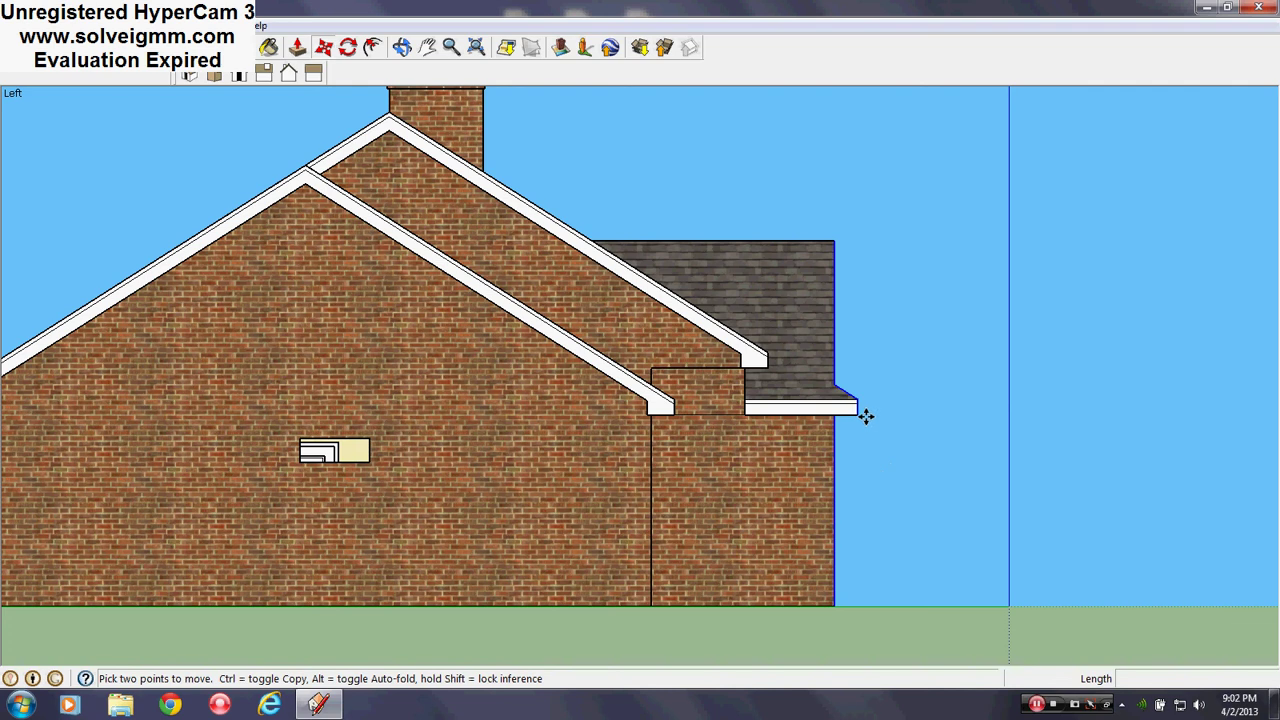
click(856, 415)
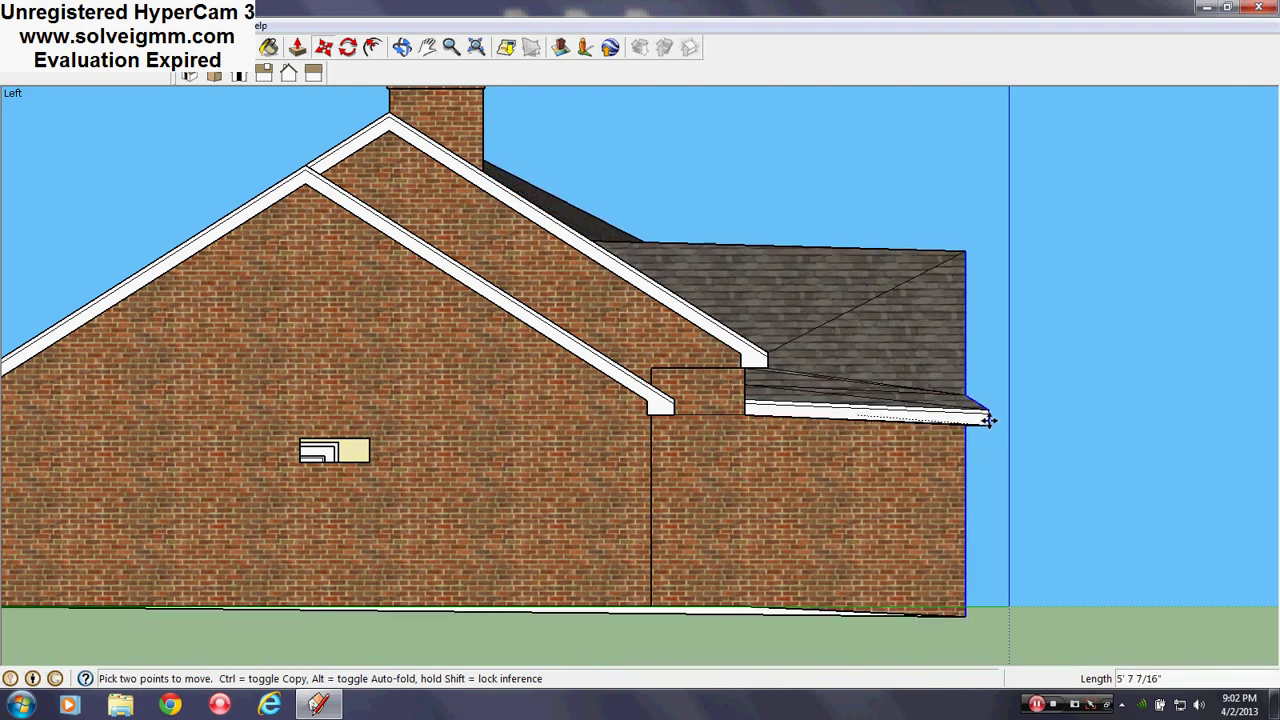
key(Escape)
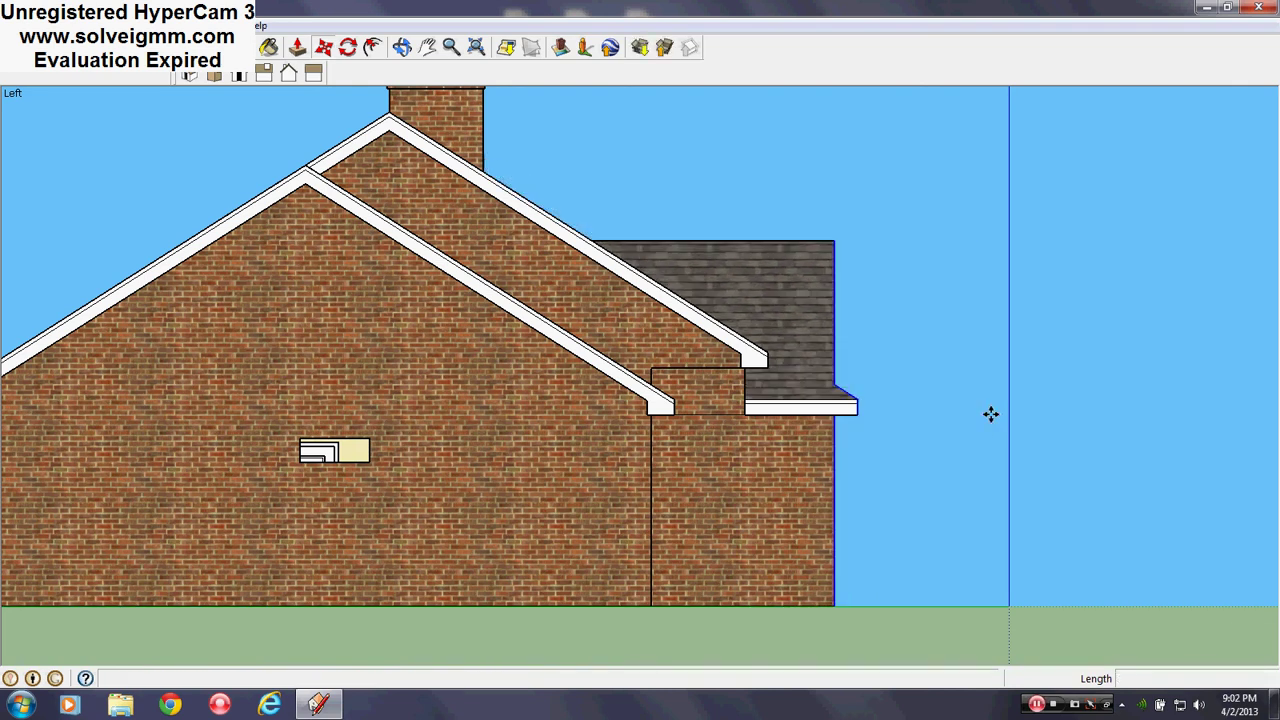
click(856, 415)
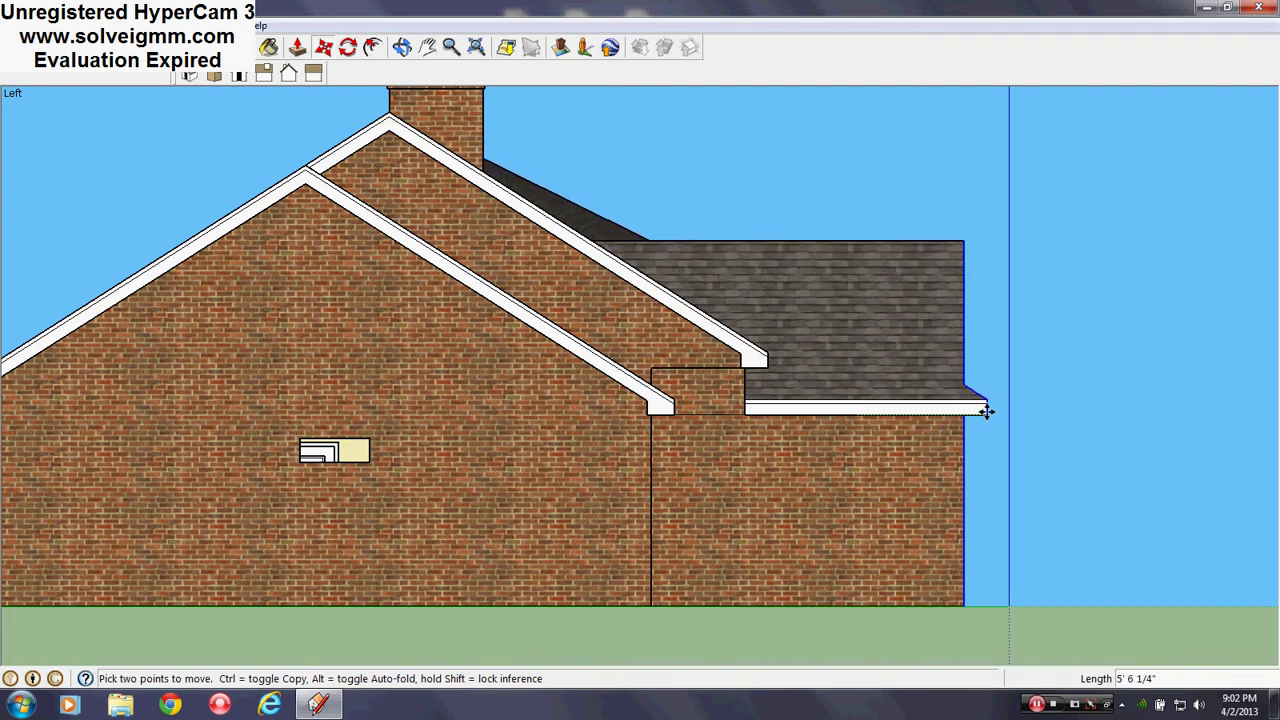
key(Escape)
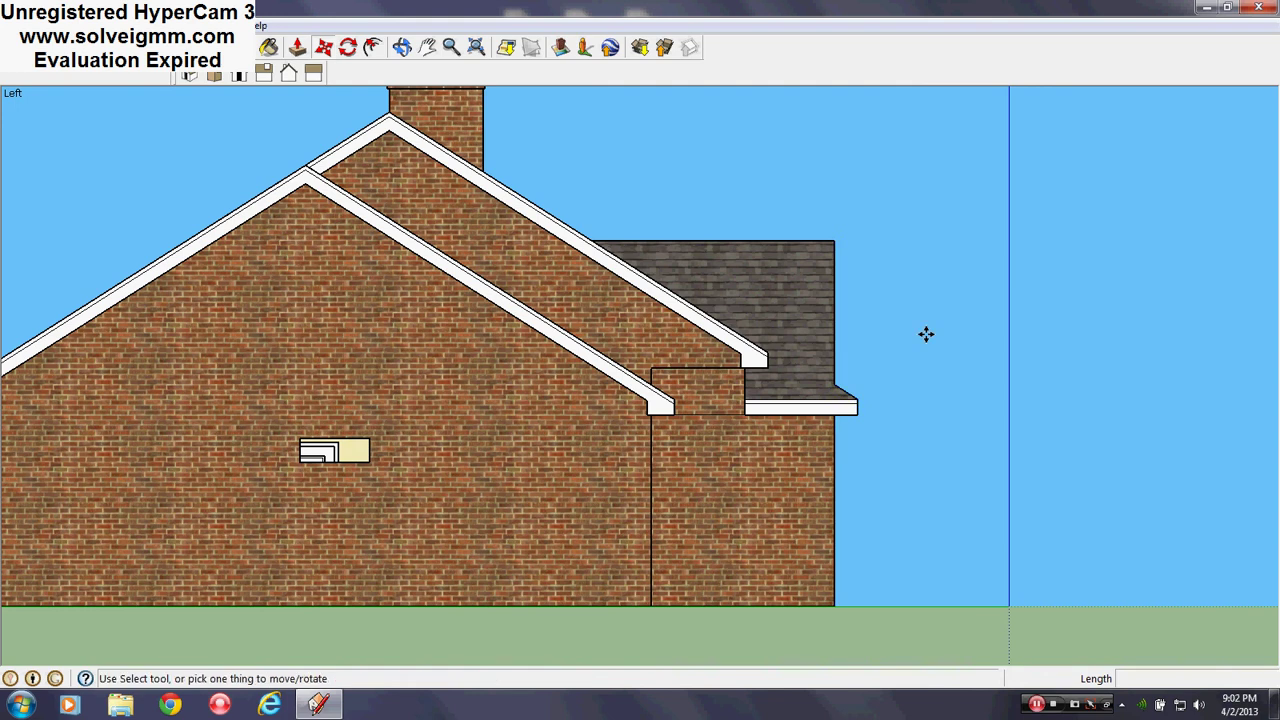
- View the house in the back, left, front, top and right standard views, ending on the right-side elevation
click(313, 74)
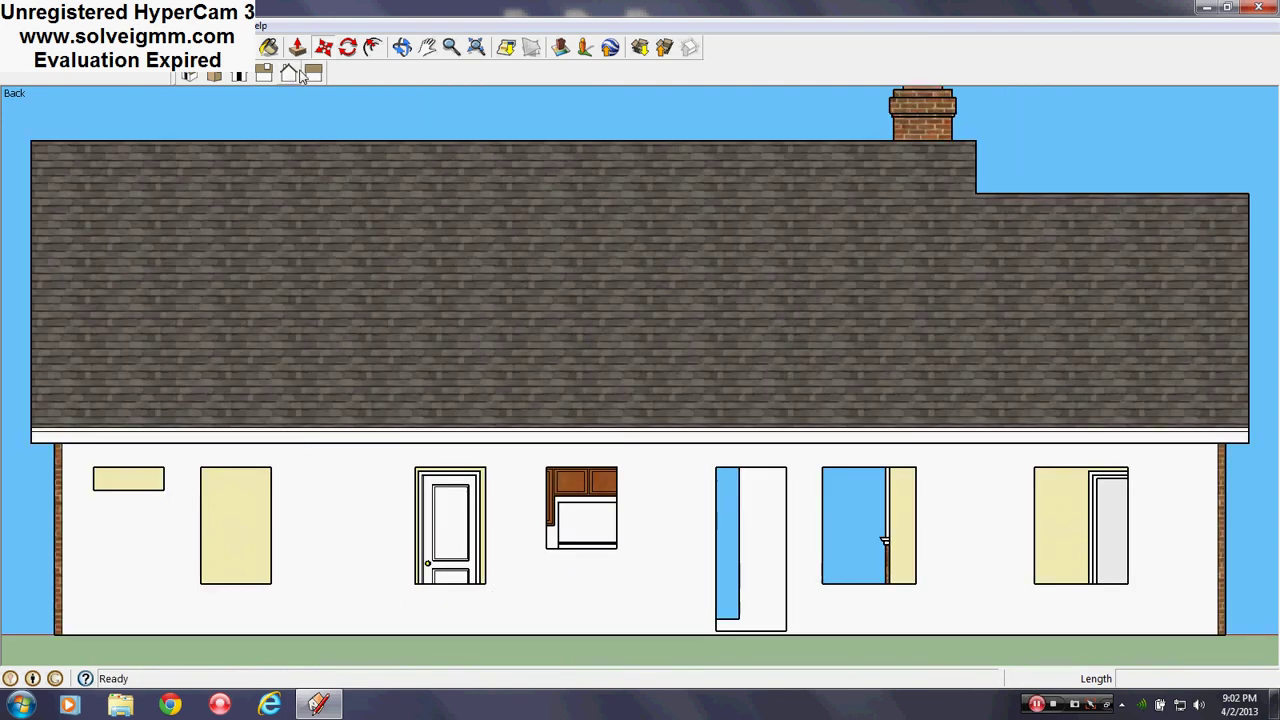
click(313, 74)
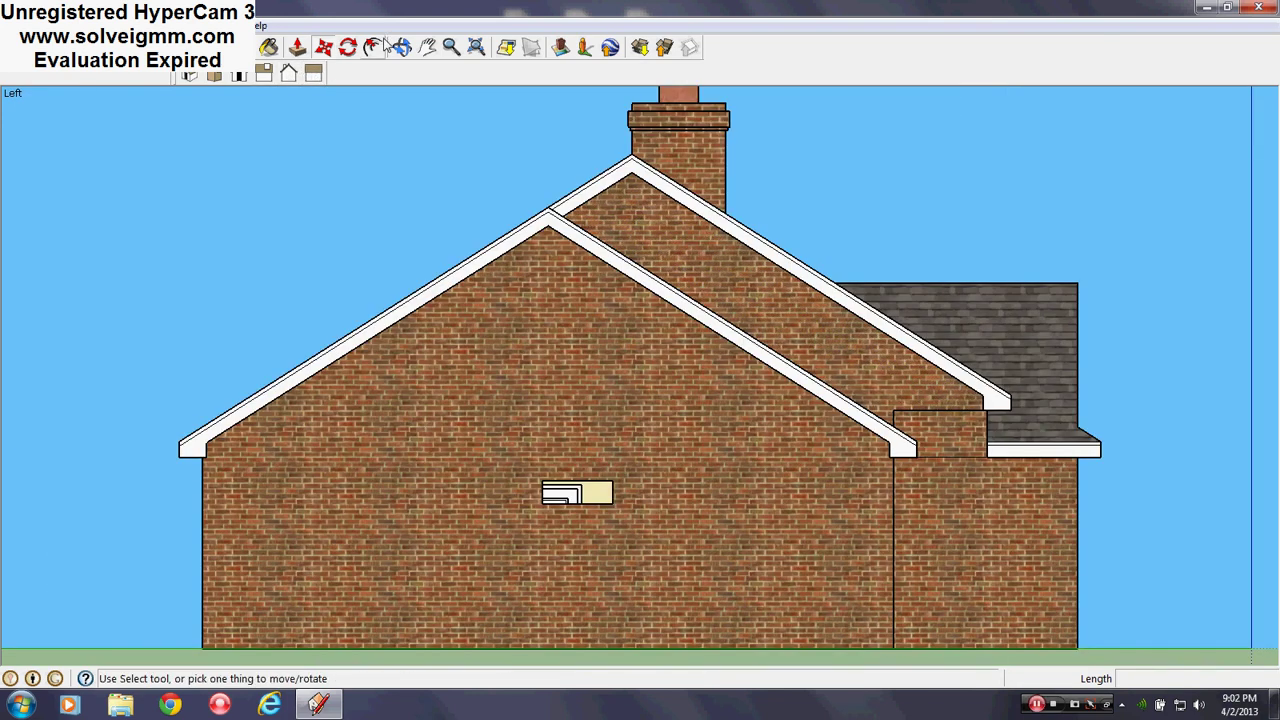
click(239, 76)
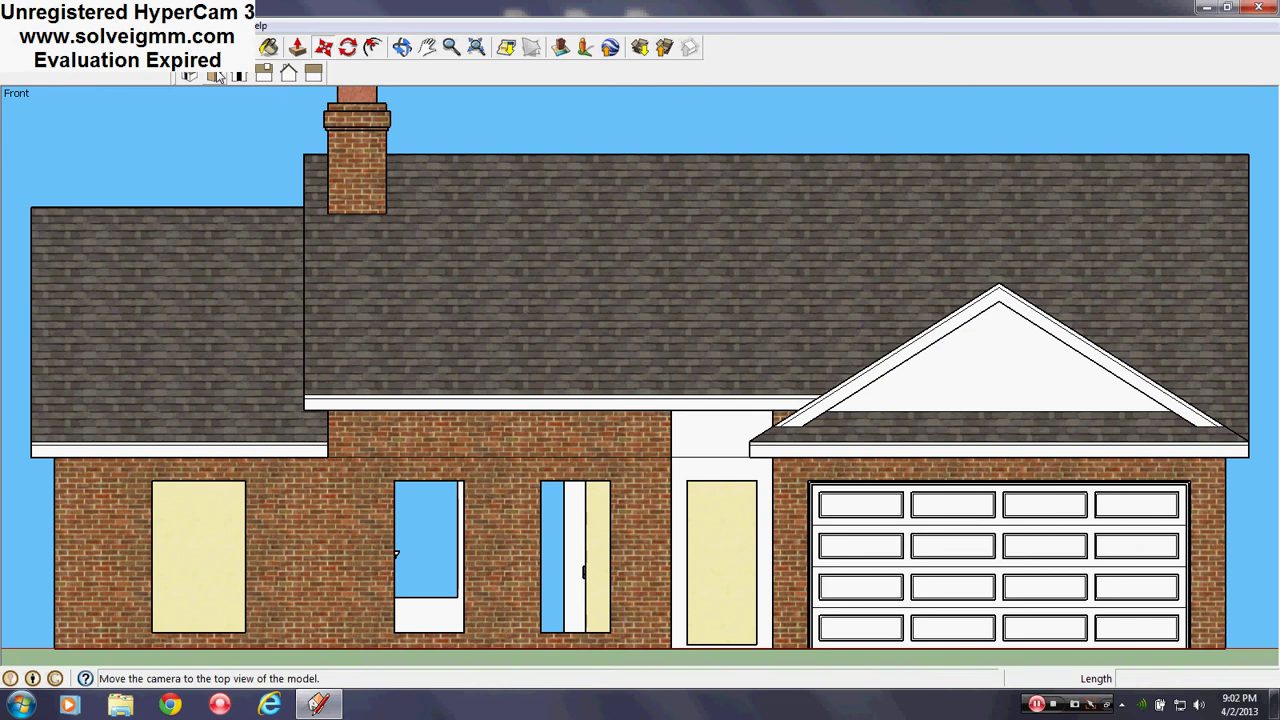
click(215, 77)
key(m)
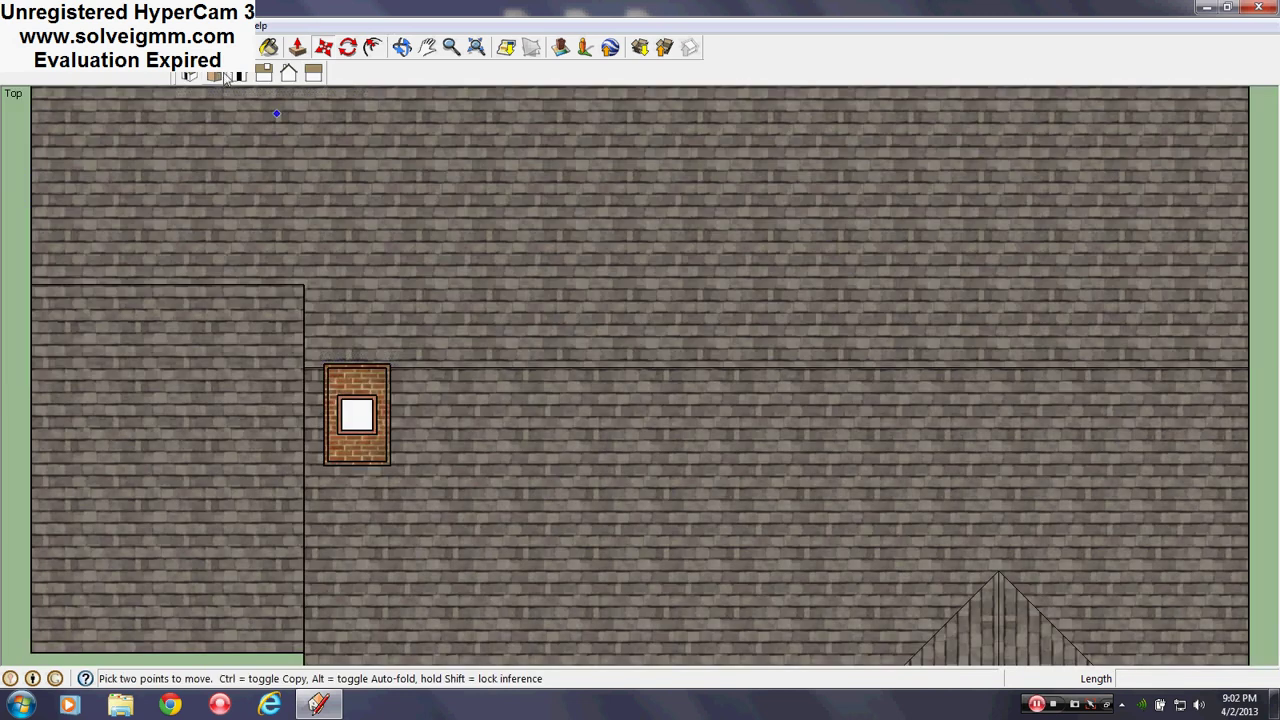
click(239, 76)
click(264, 74)
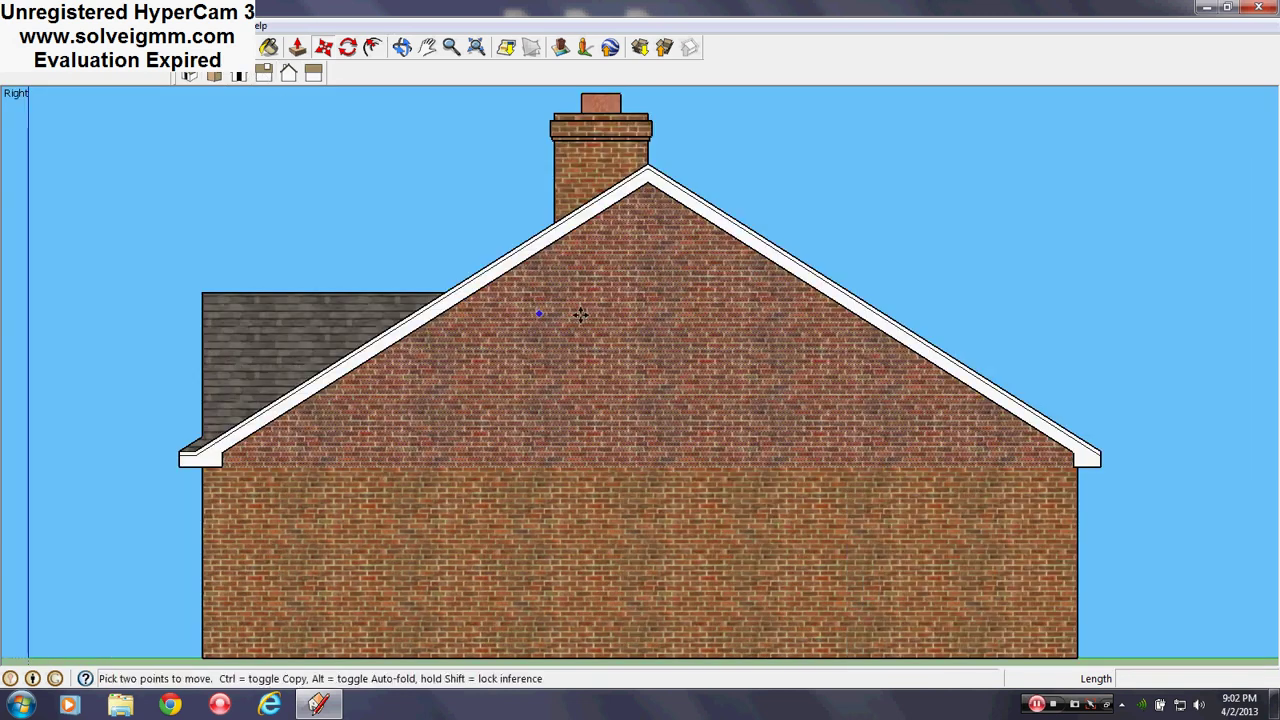
scroll(581, 315, down, 1)
scroll(277, 412, up, 2)
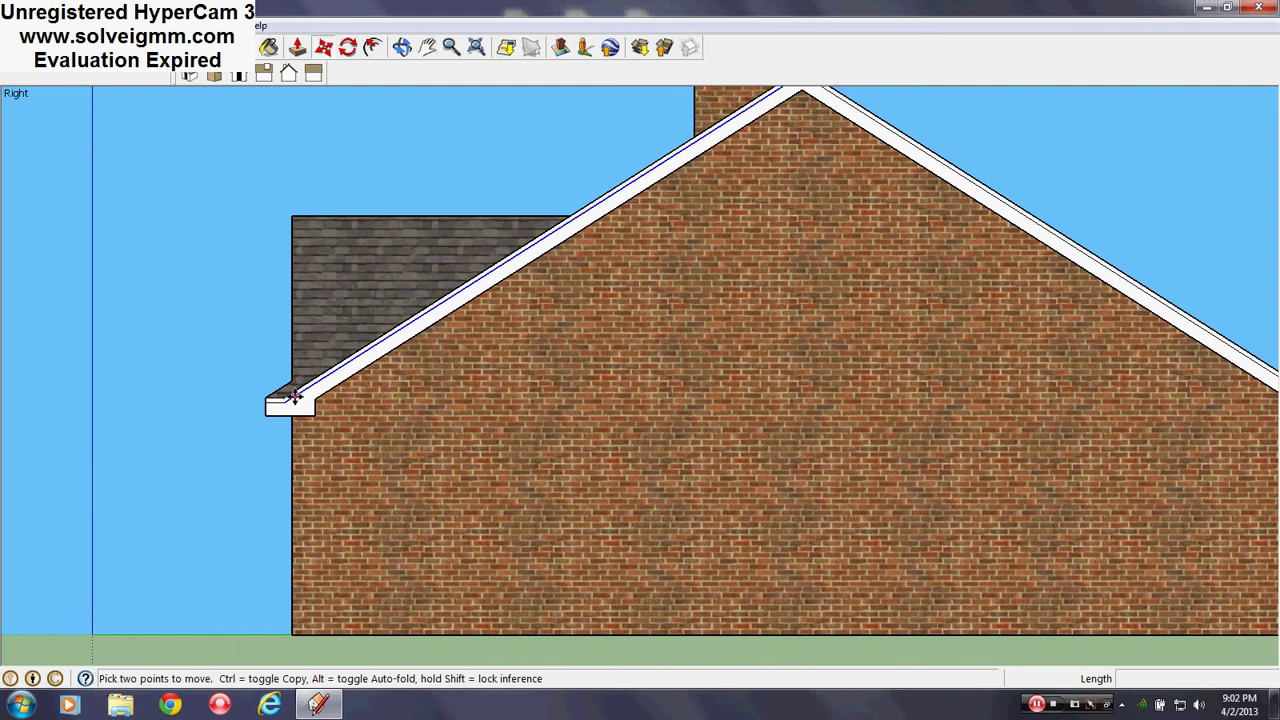
scroll(390, 429, down, 1)
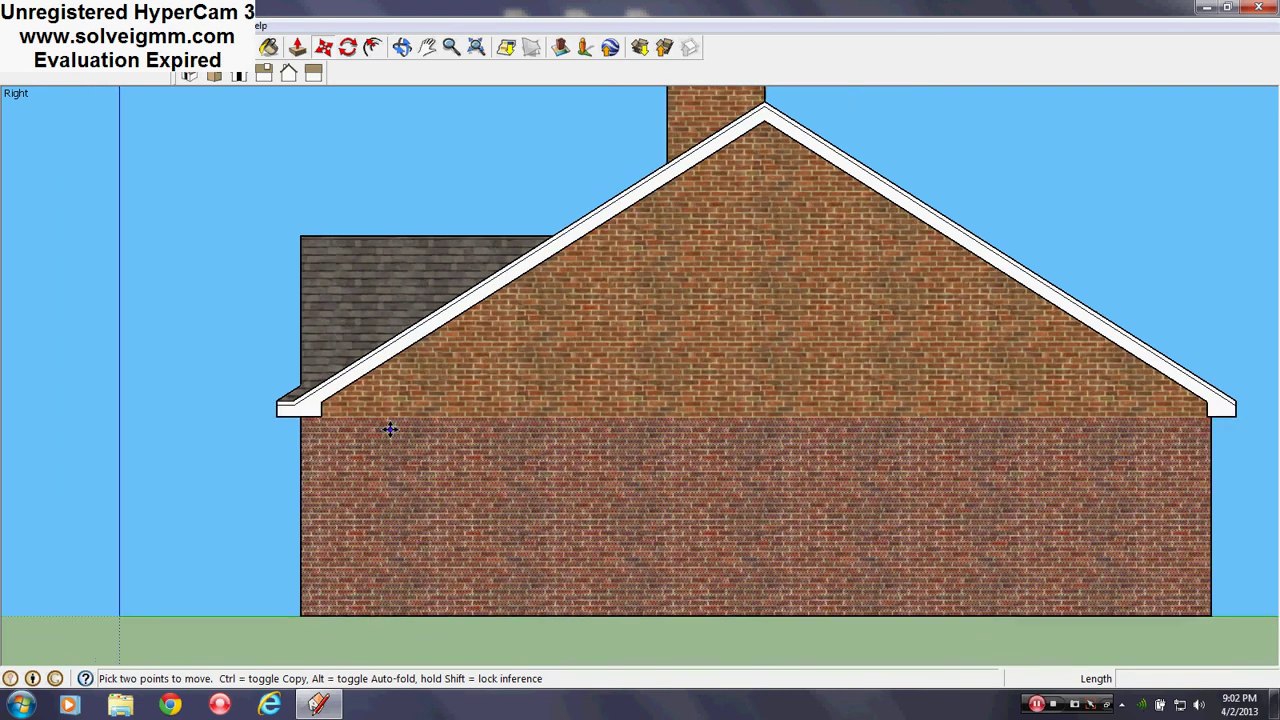
scroll(390, 429, down, 1)
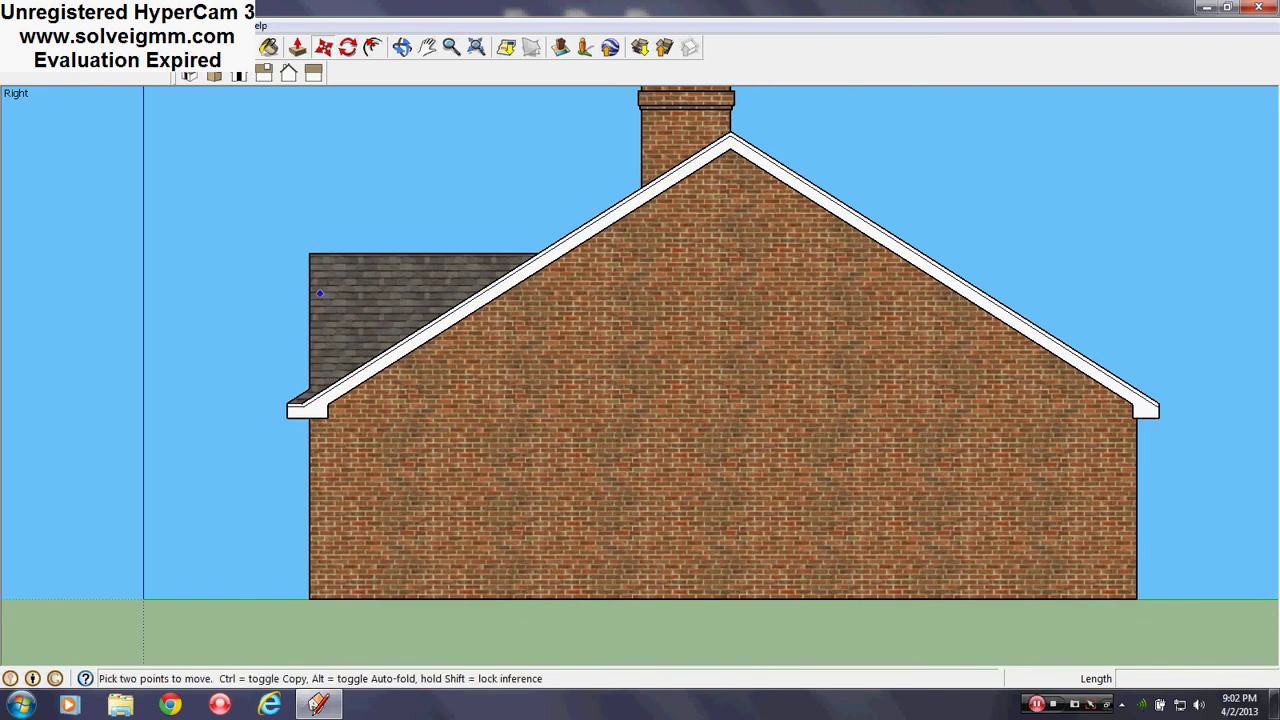
- Try to stretch the front end of the walls and roof outward along the green axis in the right-side elevation
key(space)
drag(233, 623, 332, 188)
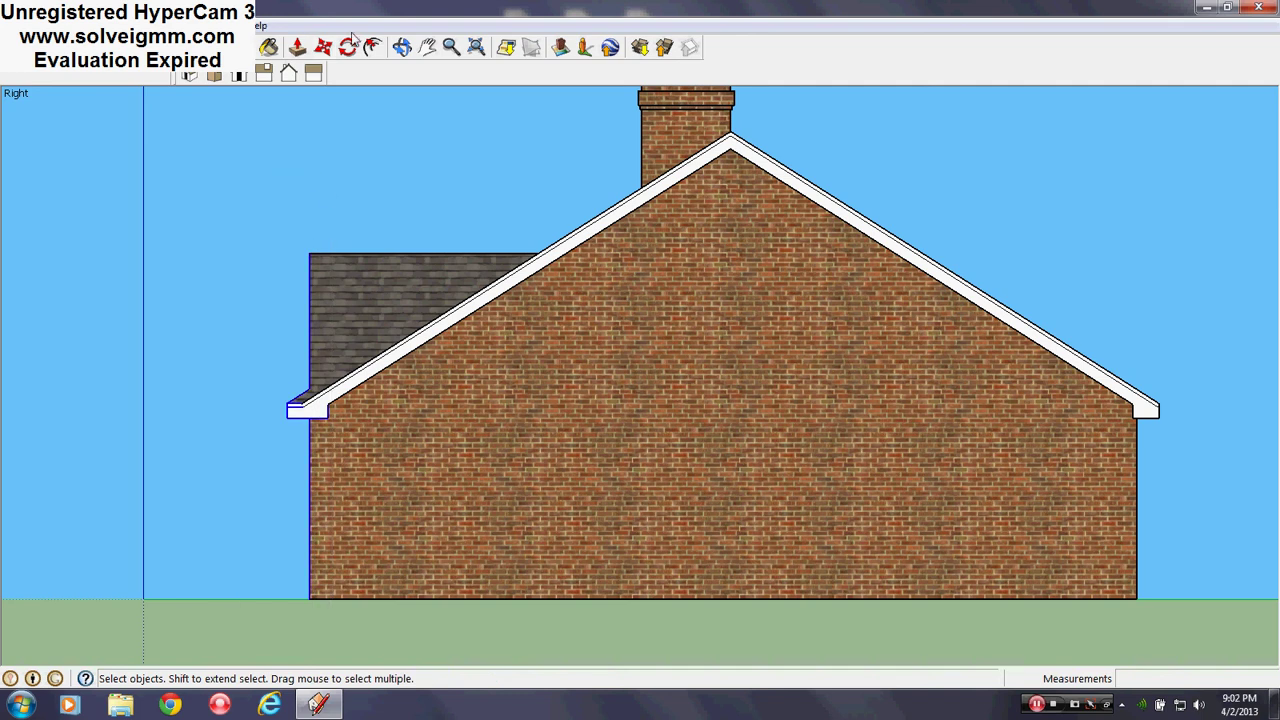
click(323, 47)
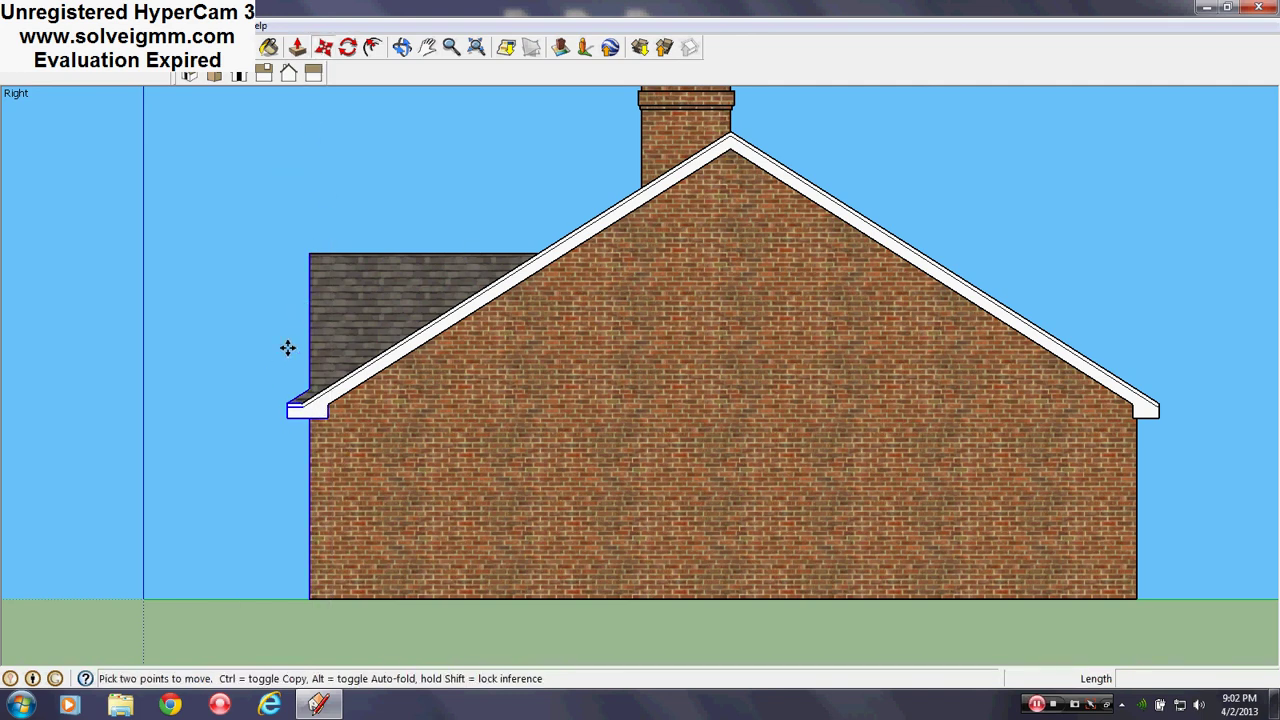
click(309, 322)
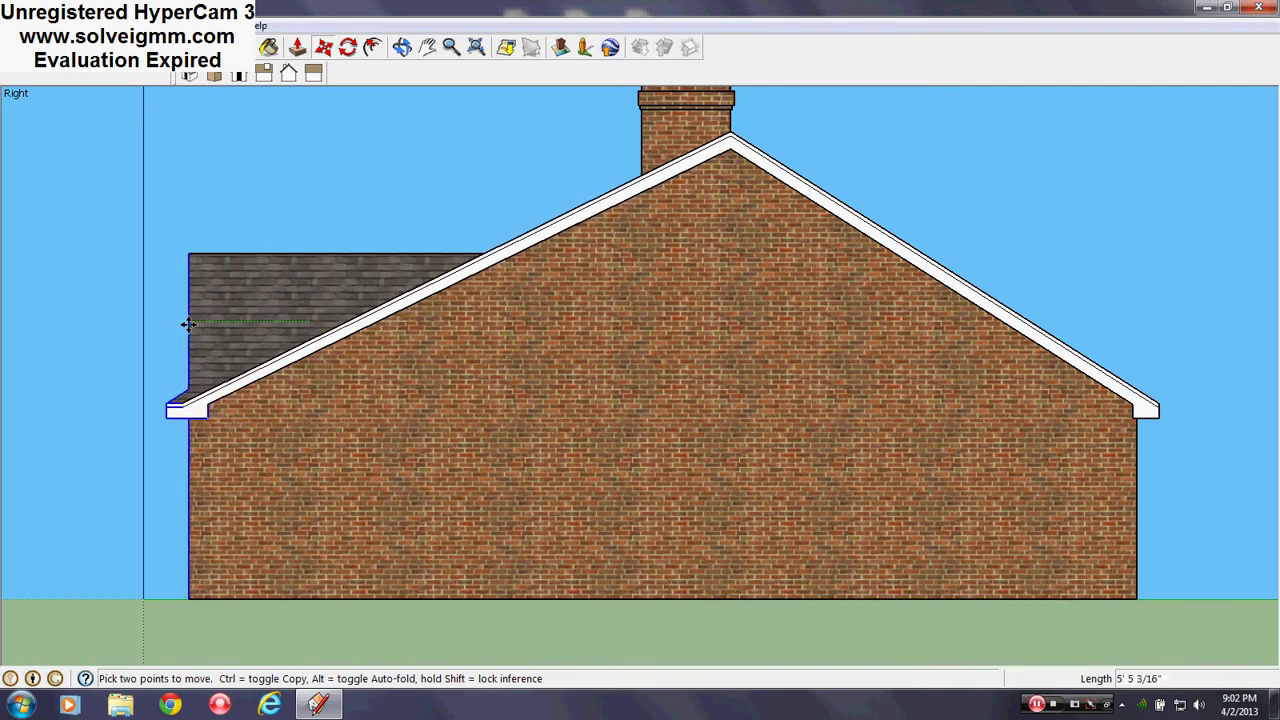
key(Escape)
key(Escape)
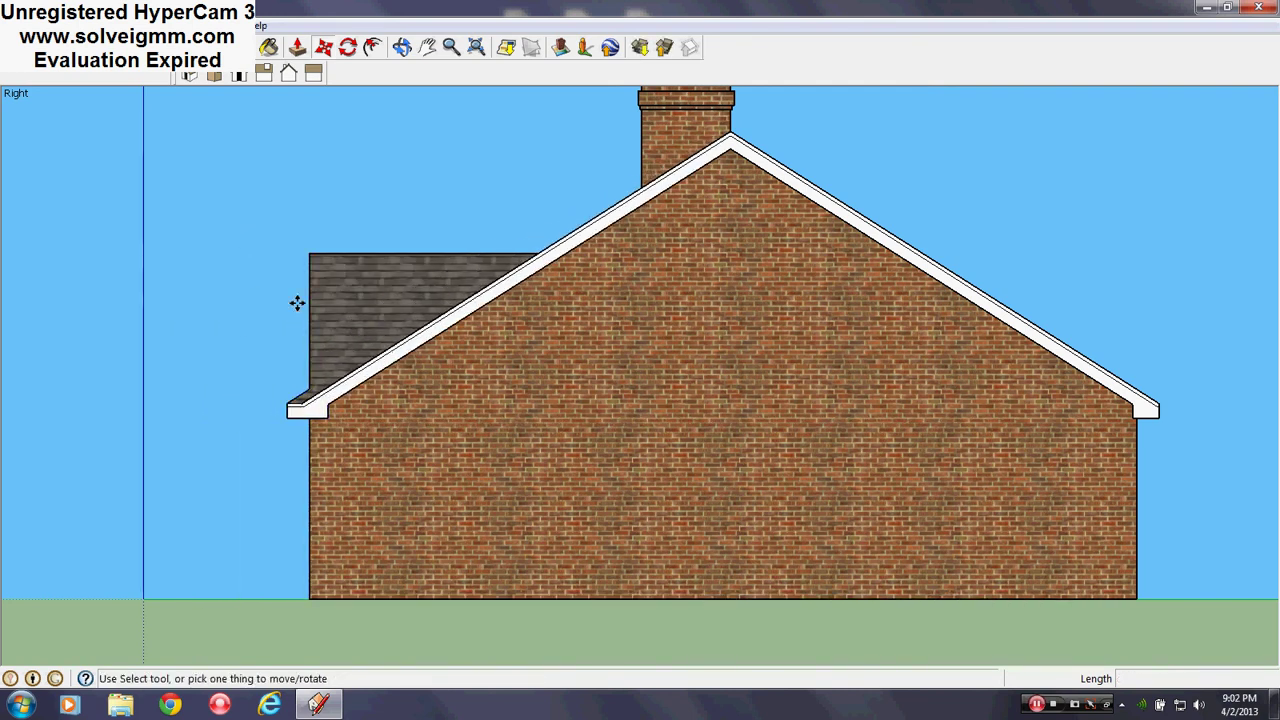
- In the front elevation, move the left end of the house's wall and roof outward 2' along the red axis
click(239, 75)
scroll(363, 530, down, 2)
scroll(363, 530, up, 4)
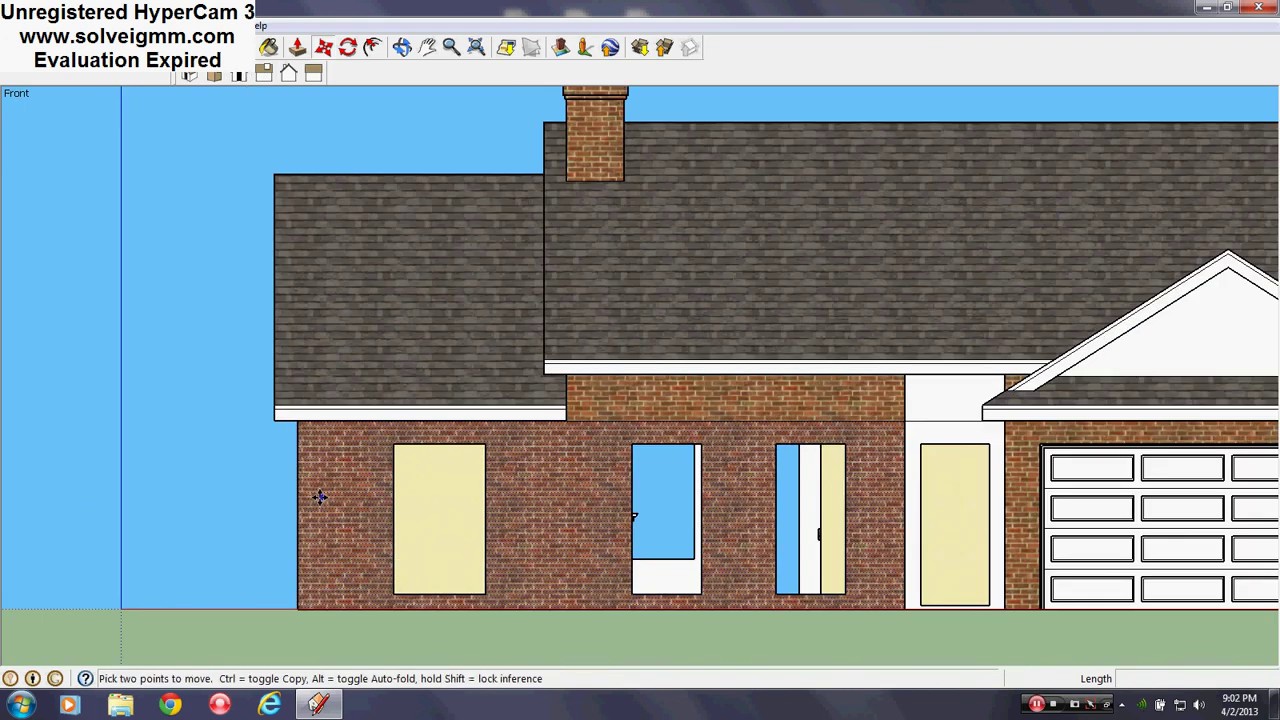
scroll(320, 492, down, 2)
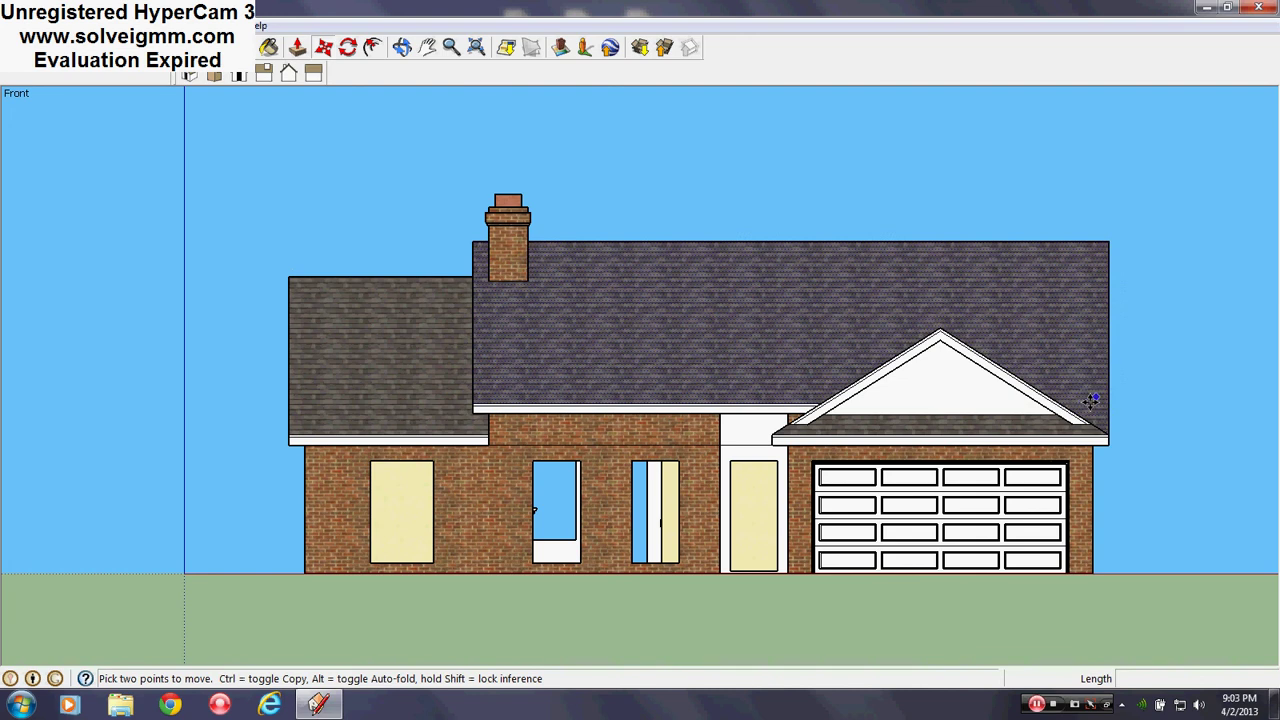
scroll(300, 535, up, 3)
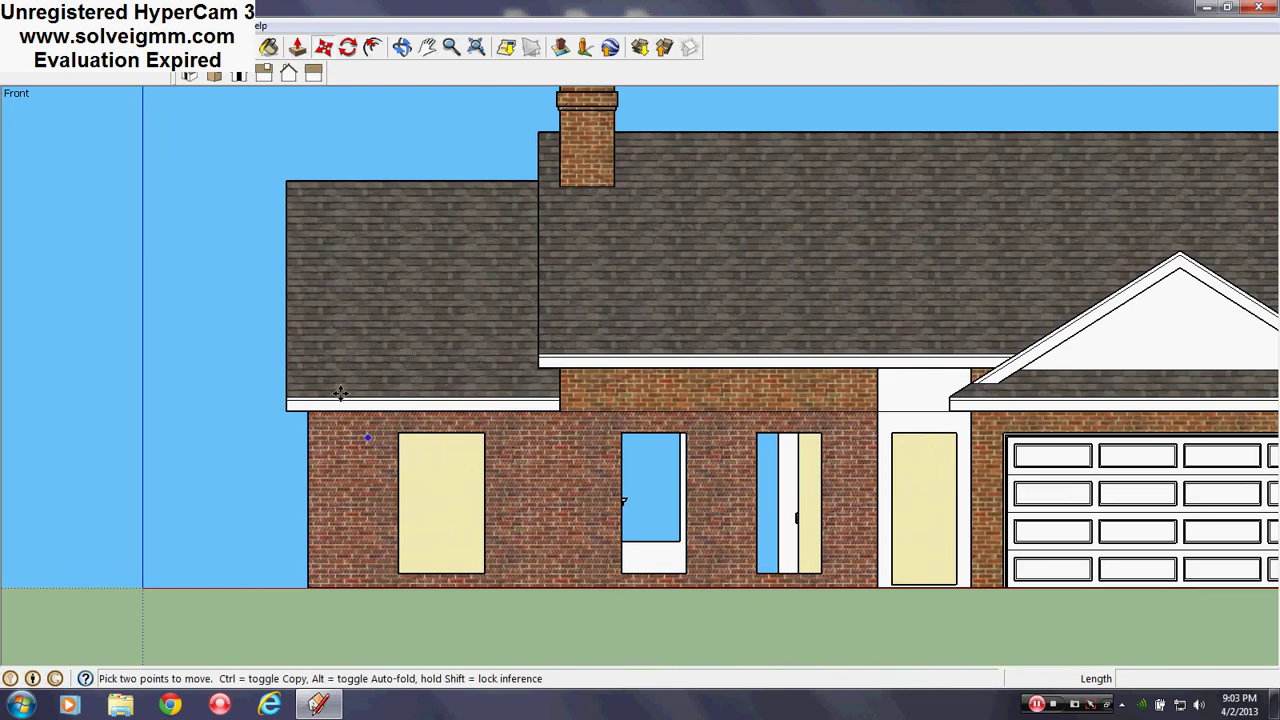
key(space)
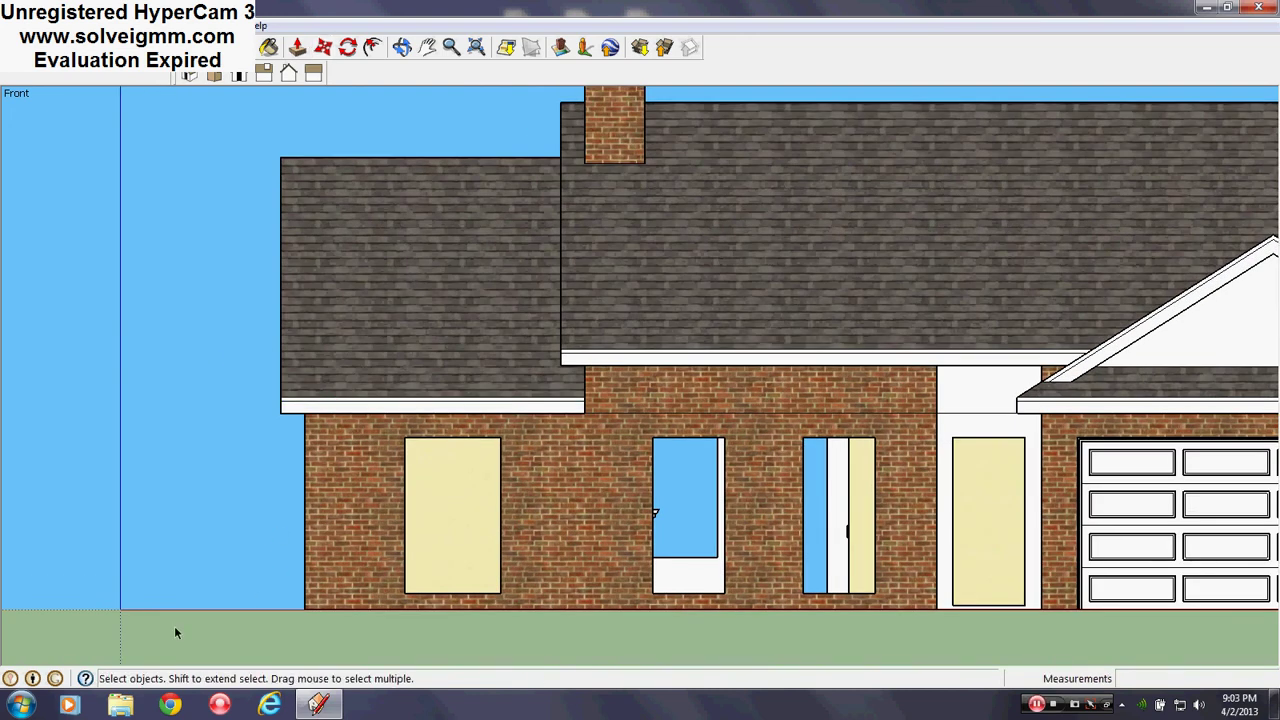
drag(178, 628, 311, 110)
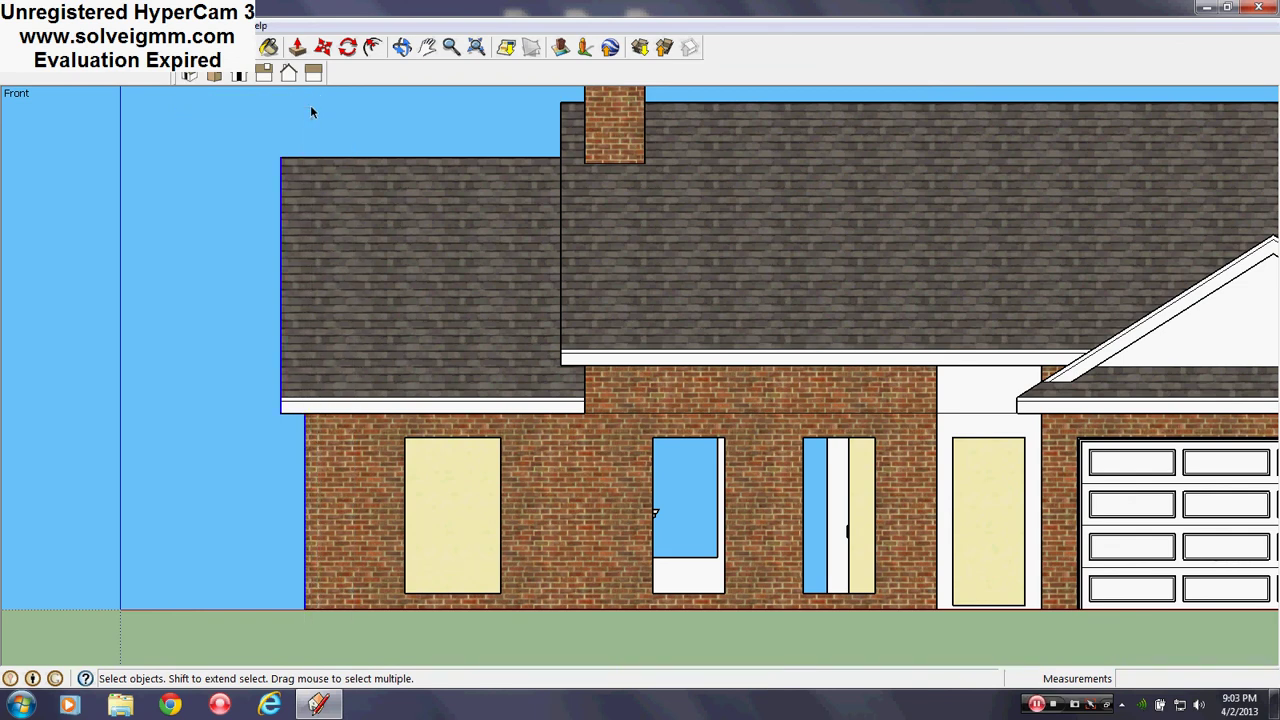
click(323, 47)
click(280, 301)
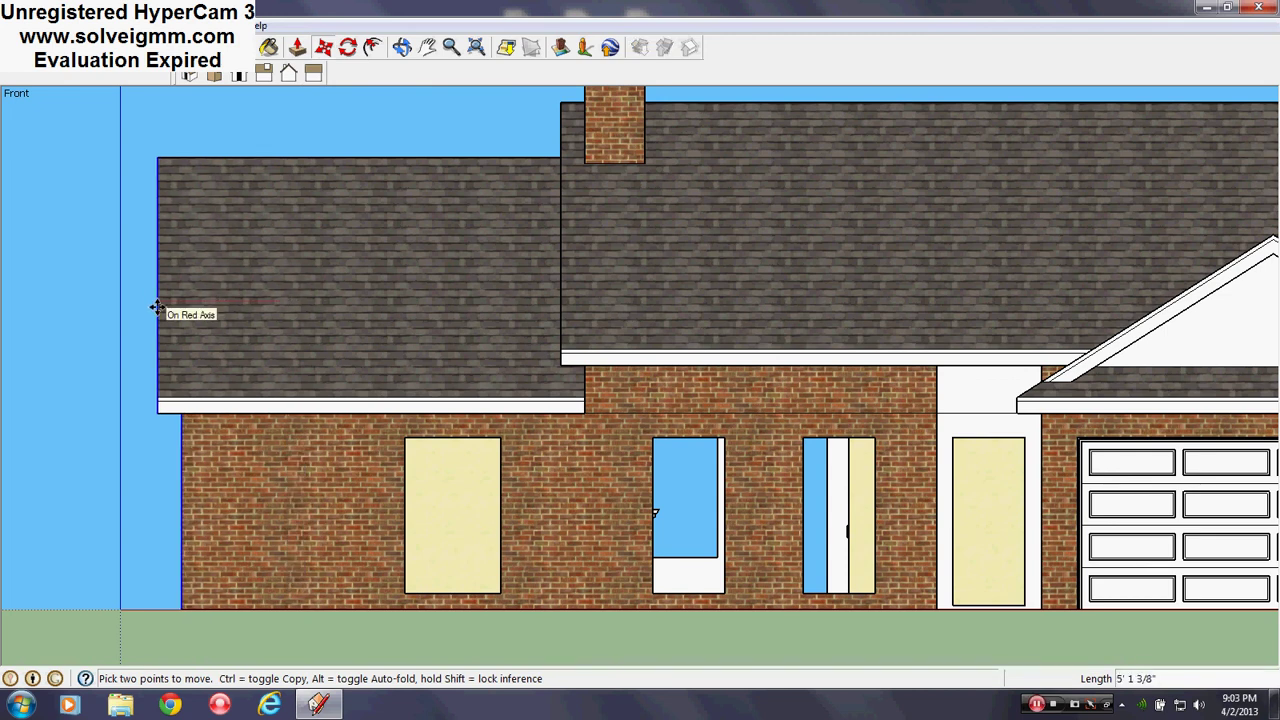
key(Escape)
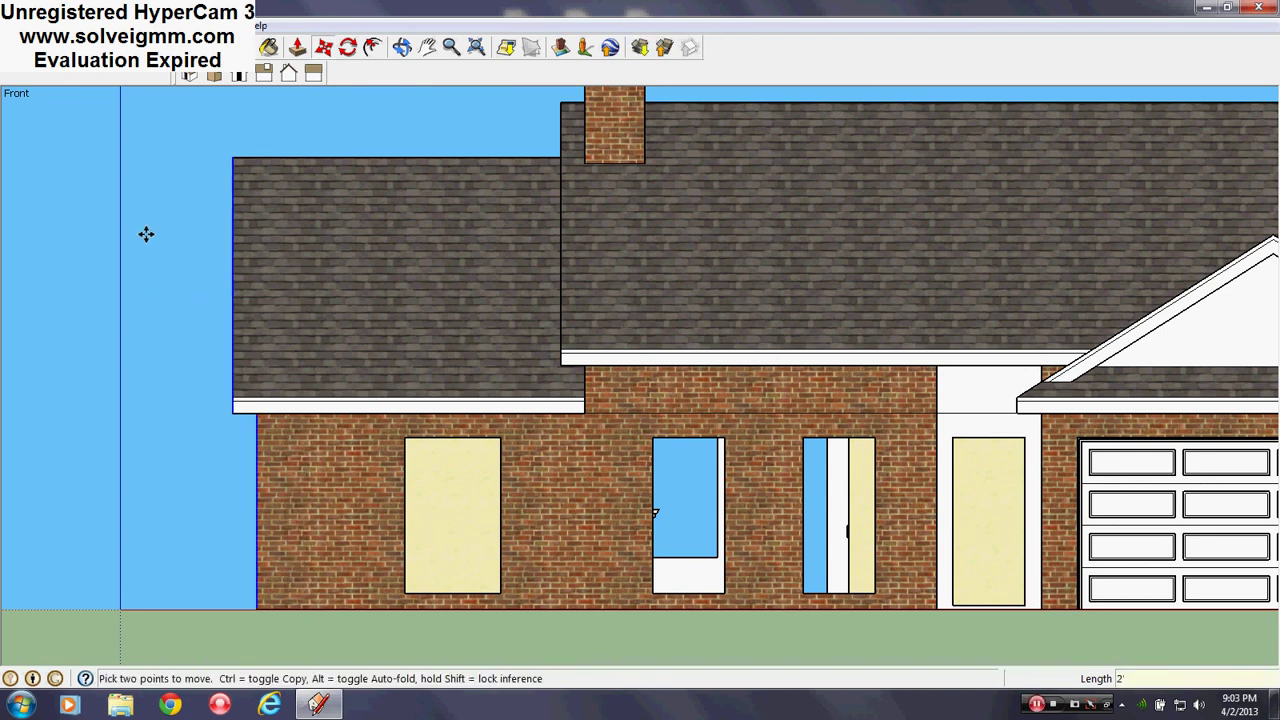
- Examine the front elevation from the extended left wing across to the garage gable and back
scroll(147, 265, down, 4)
scroll(726, 450, up, 4)
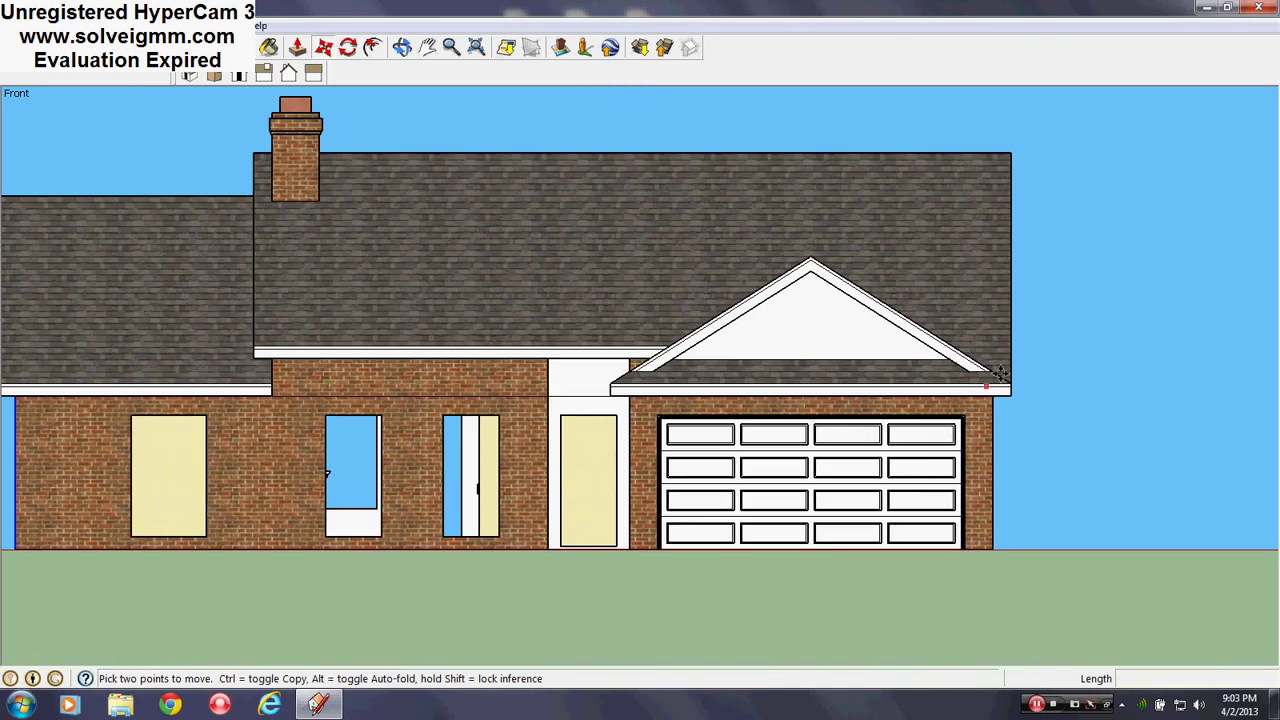
scroll(934, 497, down, 3)
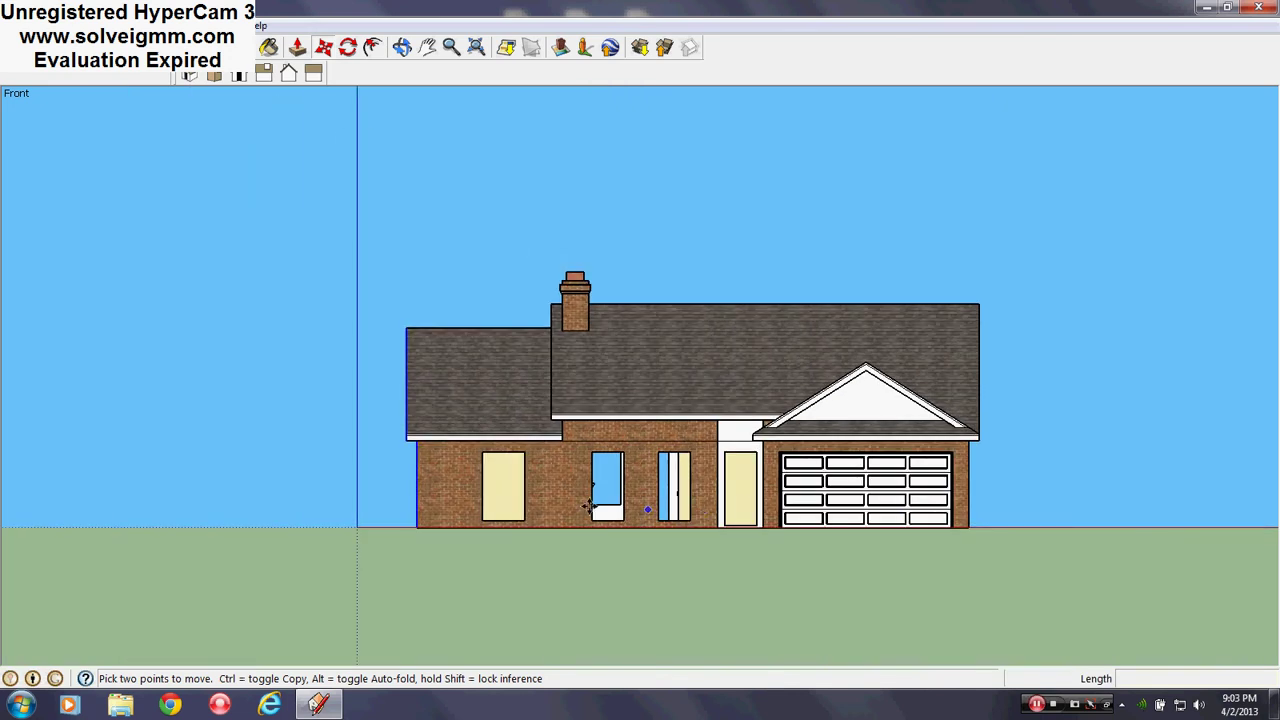
scroll(893, 458, up, 1)
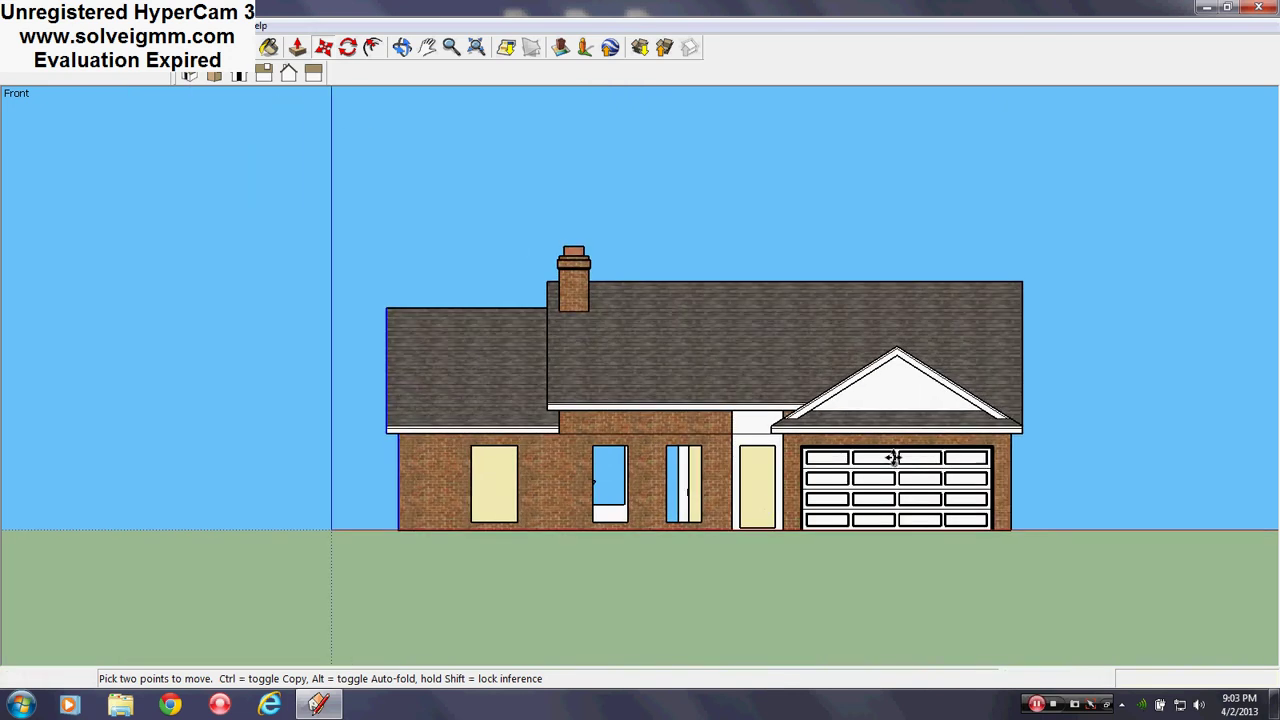
scroll(893, 458, up, 3)
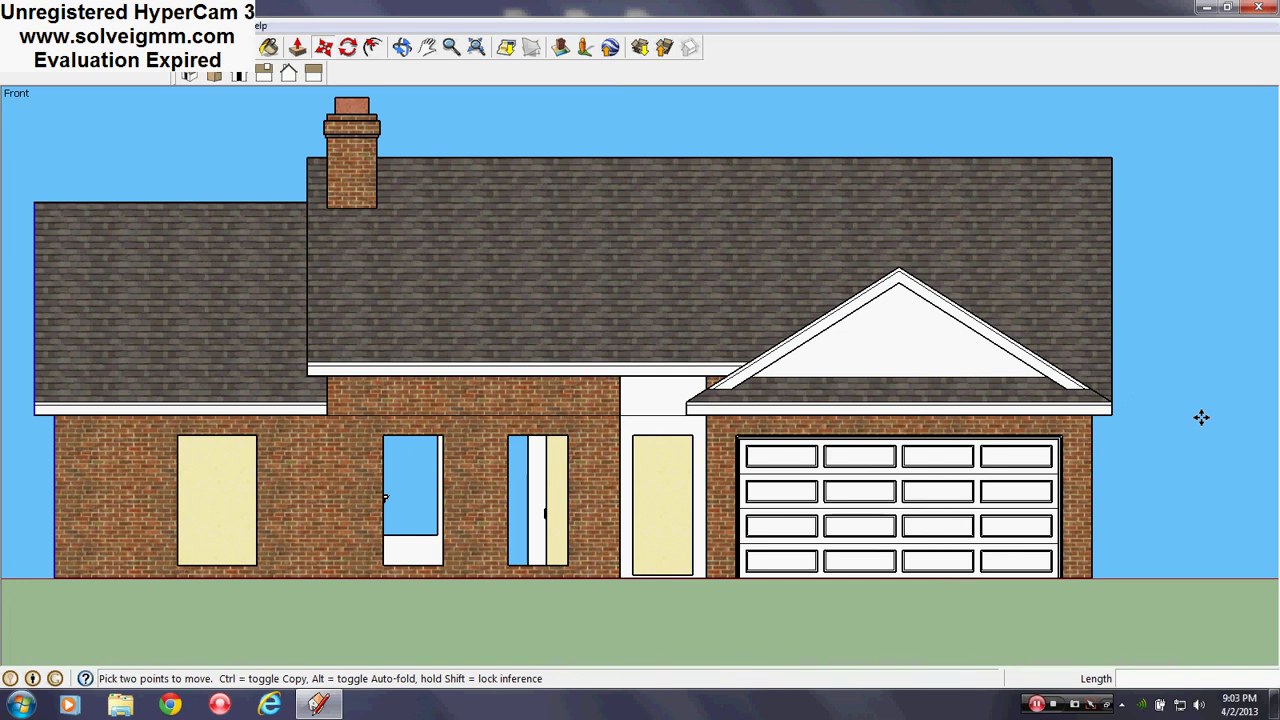
scroll(1229, 343, down, 3)
scroll(373, 386, up, 2)
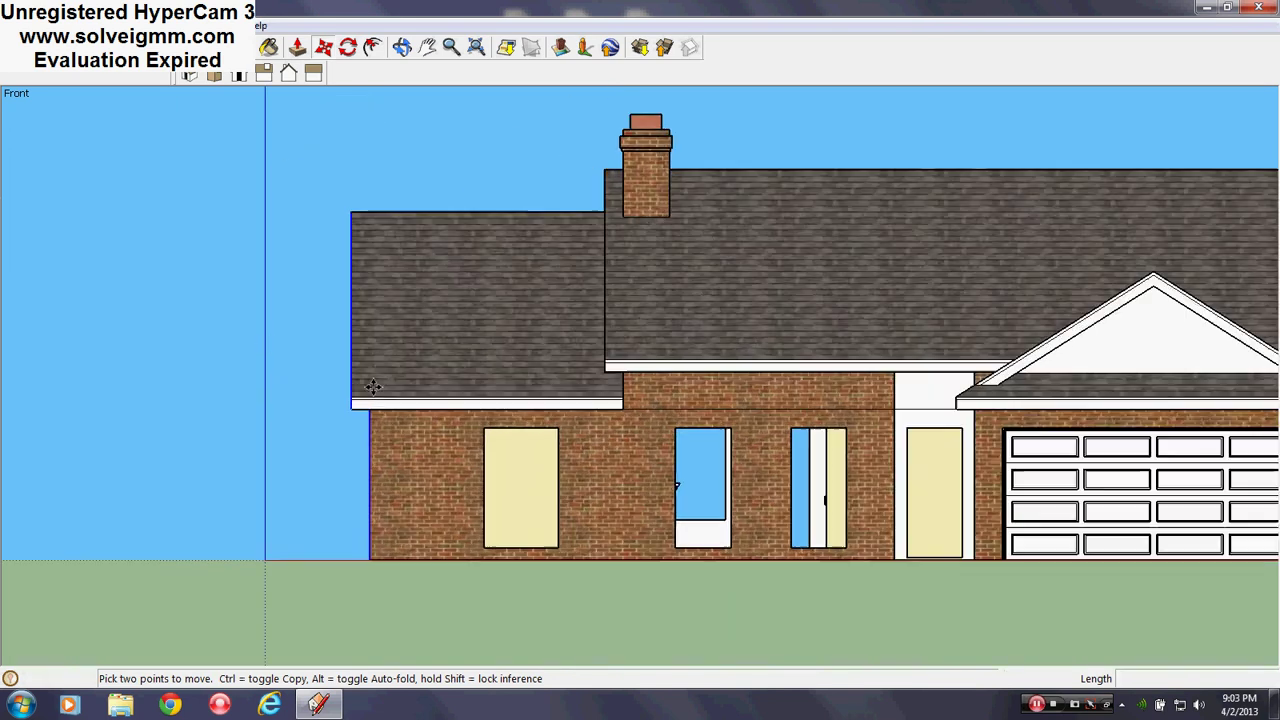
scroll(373, 386, up, 1)
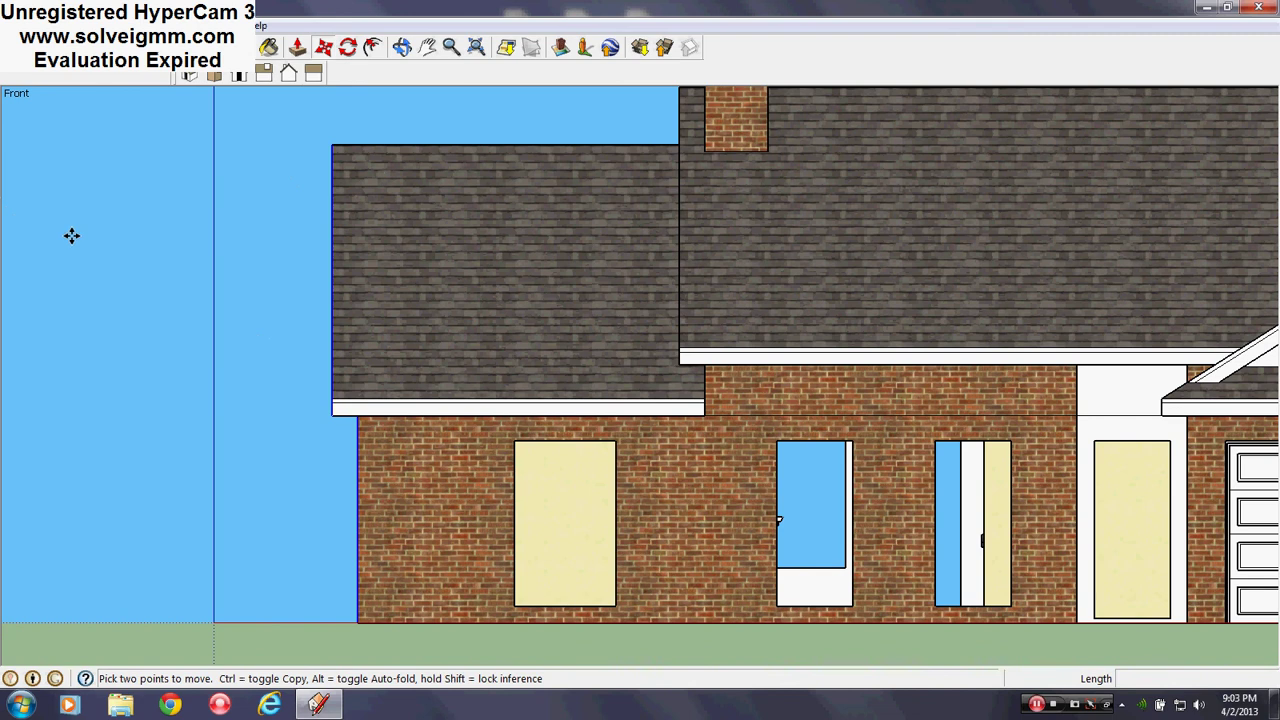
key(l)
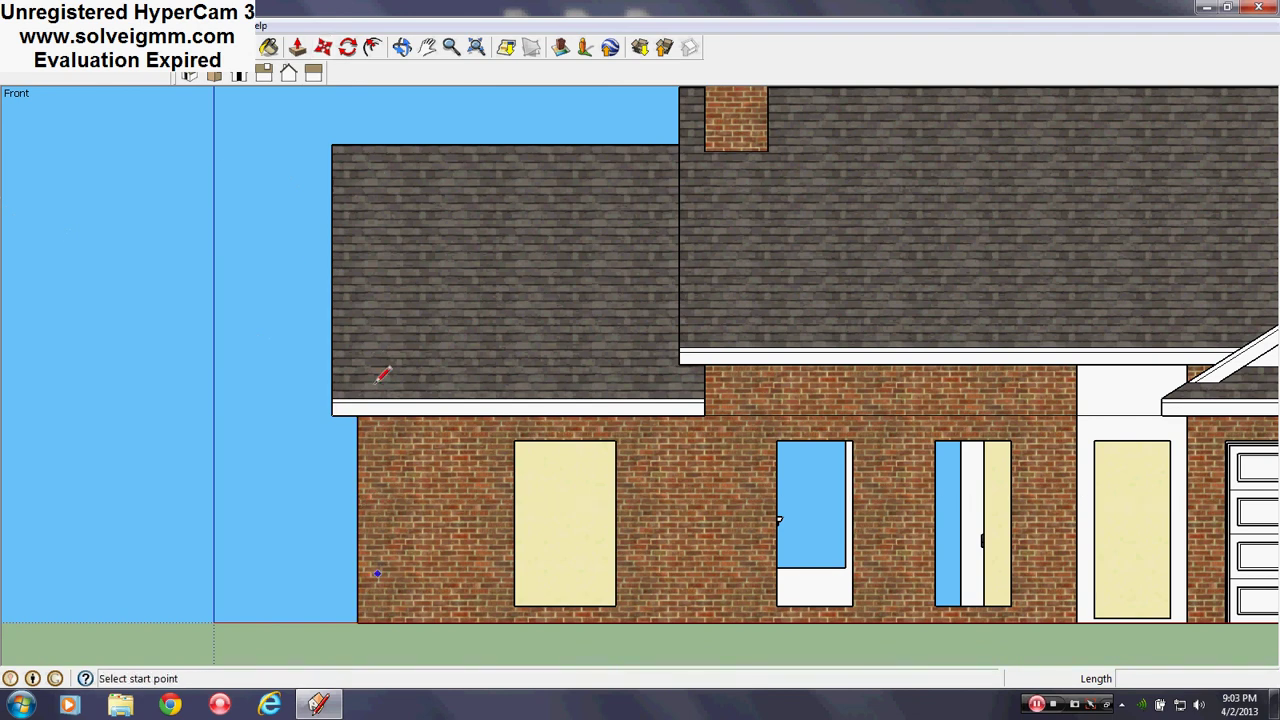
- Switch the camera from parallel projection to perspective and view the extended left wing at an angle from its front corner
scroll(292, 360, down, 2)
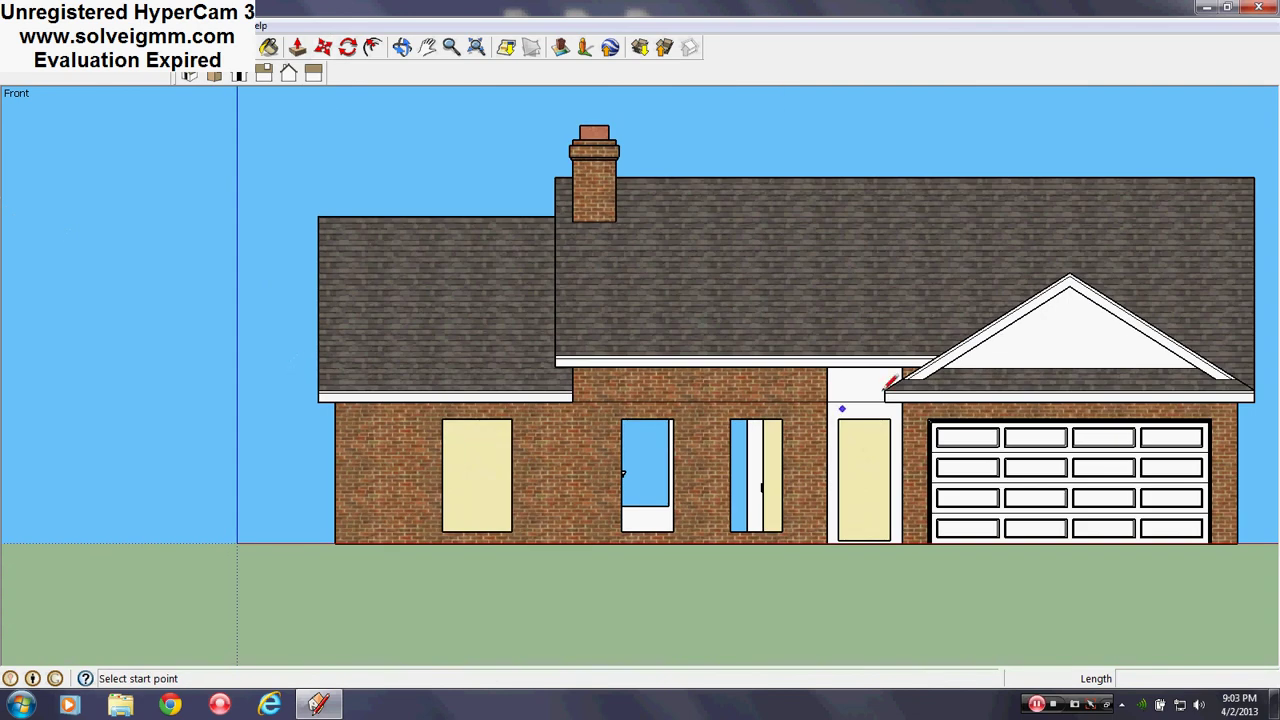
scroll(362, 292, up, 2)
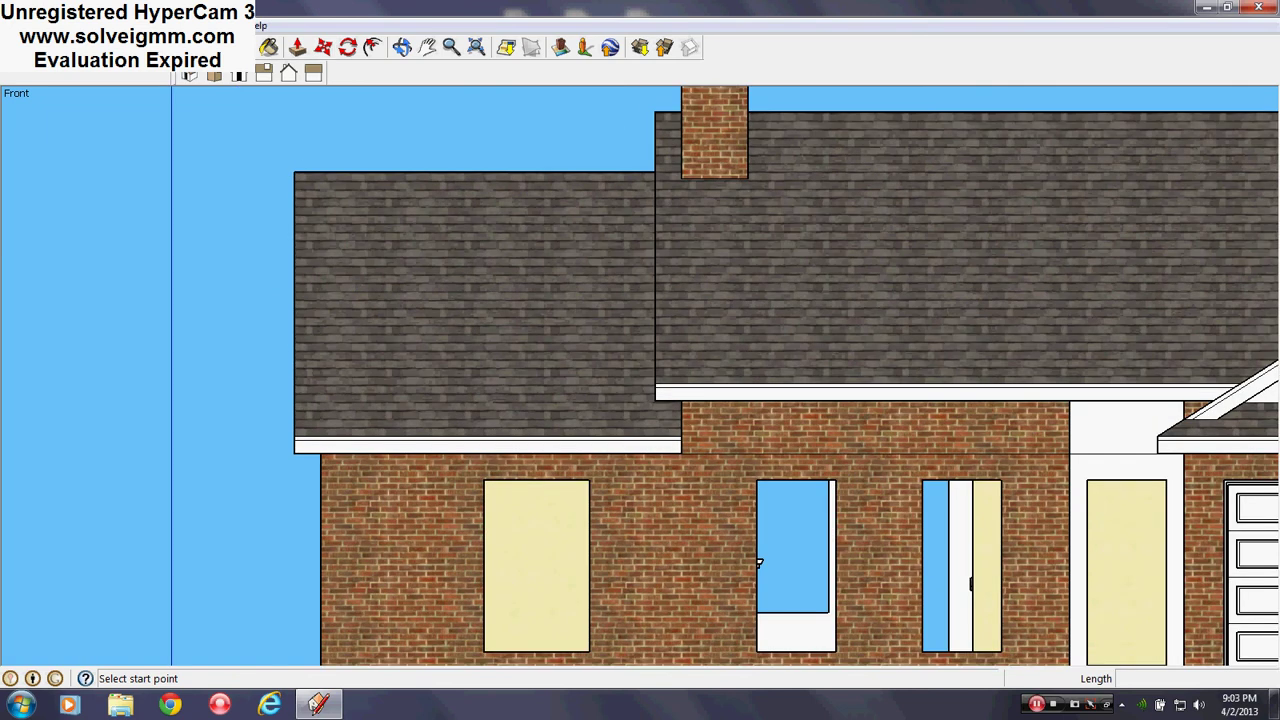
click(105, 25)
click(185, 117)
mouse_move(594, 443)
middle_down()
mouse_move(1018, 624)
mouse_move(1122, 616)
middle_up()
scroll(691, 543, up, 2)
middle_drag(691, 543, 508, 540)
- Hide the Roof layer to expose the rooms inside the house
click(217, 26)
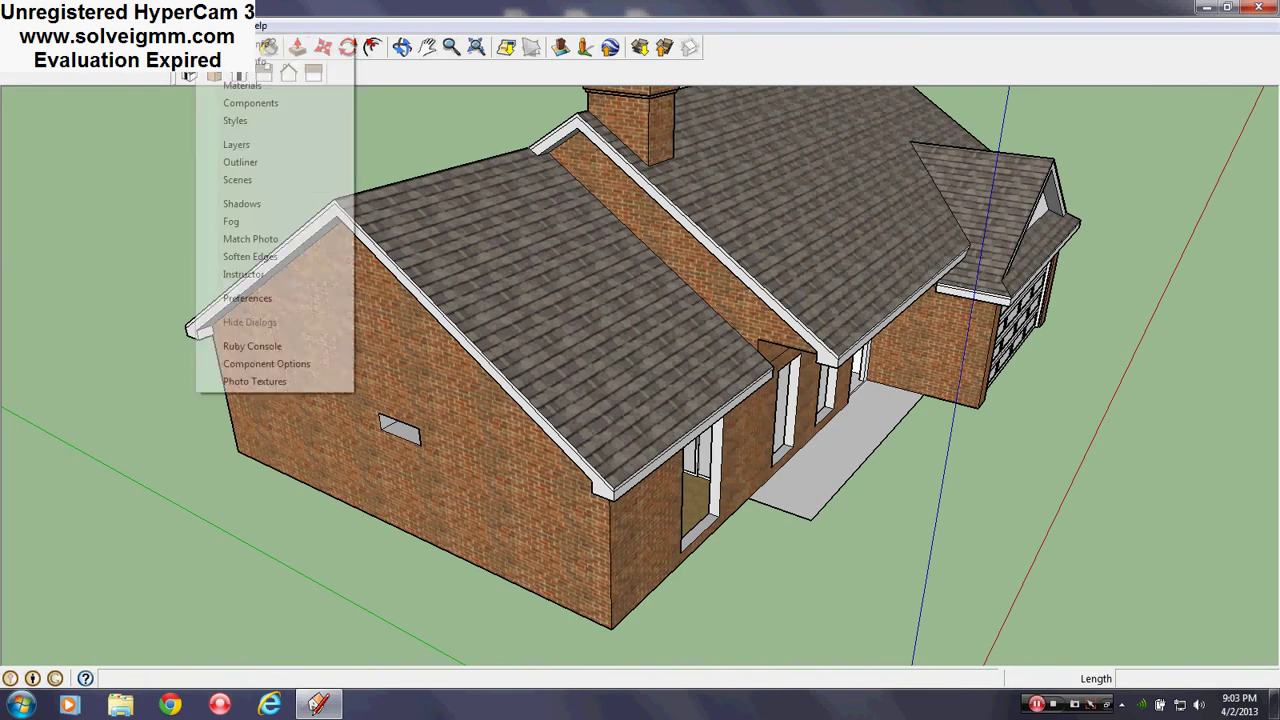
click(240, 145)
click(211, 467)
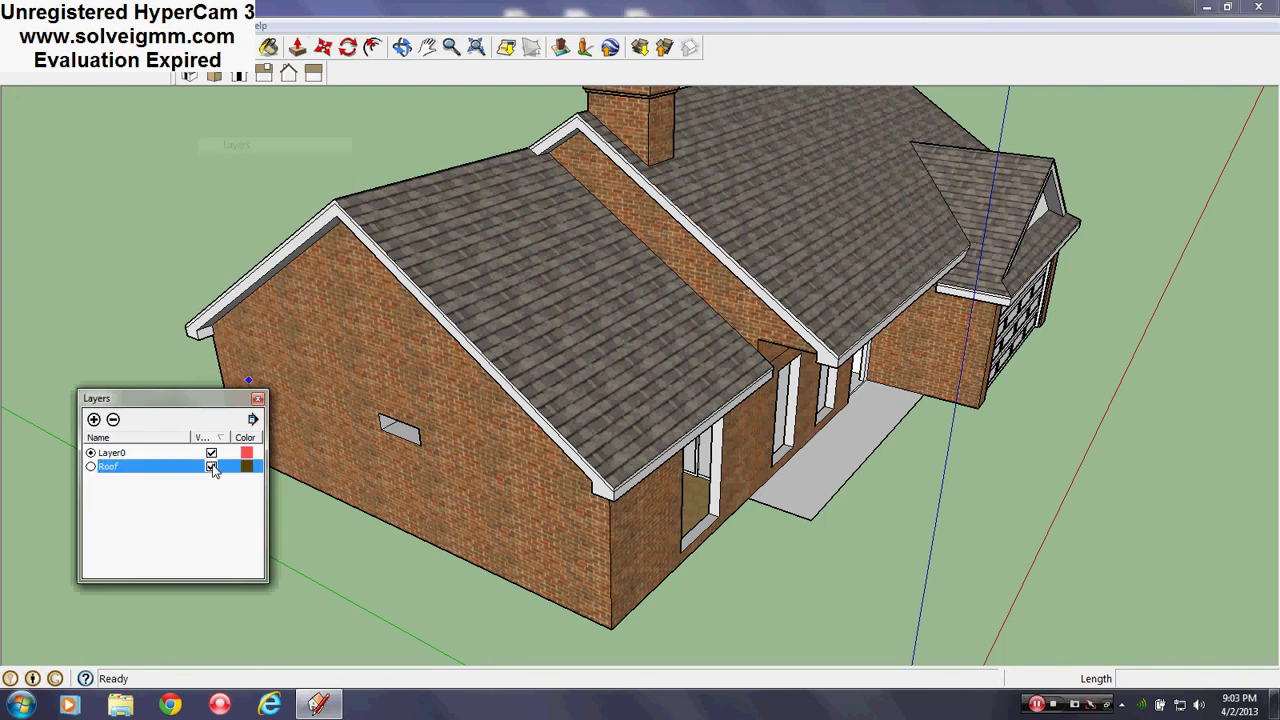
click(257, 399)
- Examine the bedrooms, bathroom and closets beside the moved outer wall of the left wing from above
middle_drag(736, 454, 472, 490)
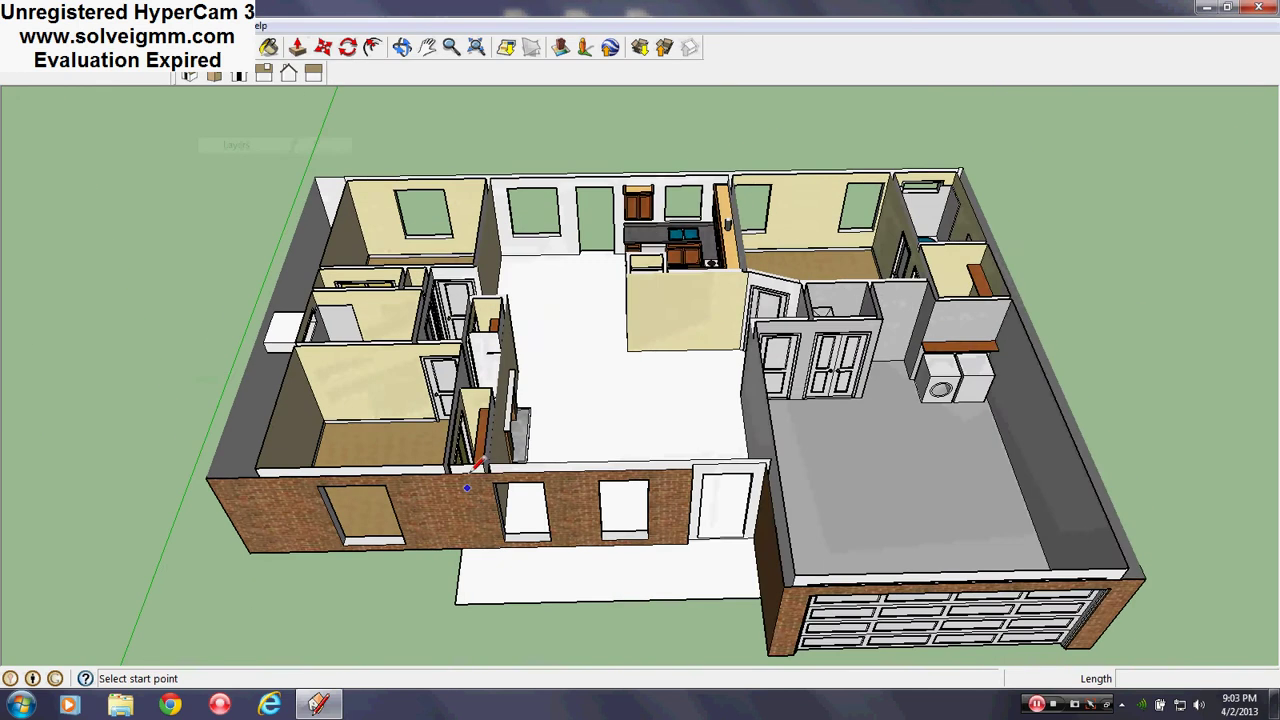
scroll(365, 422, up, 3)
scroll(362, 158, up, 3)
mouse_move(728, 428)
middle_down()
mouse_move(735, 448)
mouse_move(520, 530)
middle_up()
scroll(1026, 438, down, 3)
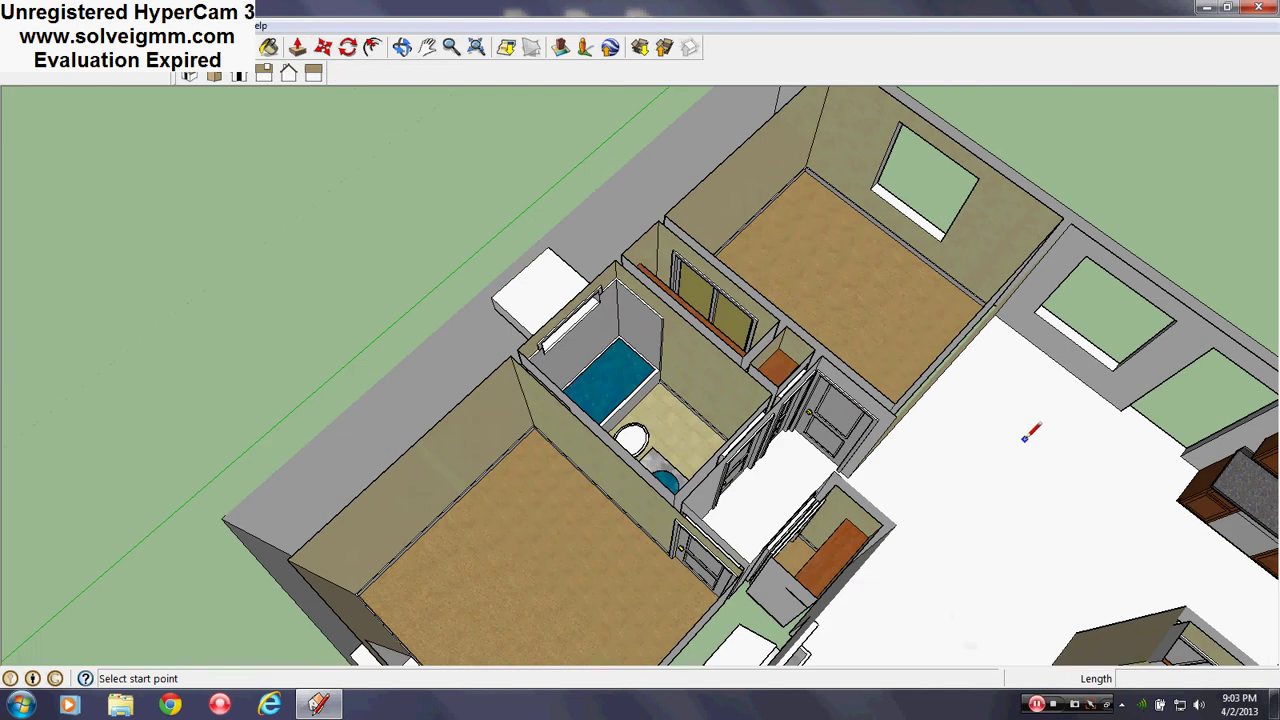
middle_drag(1026, 438, 662, 430)
scroll(535, 364, up, 2)
middle_drag(530, 365, 562, 318)
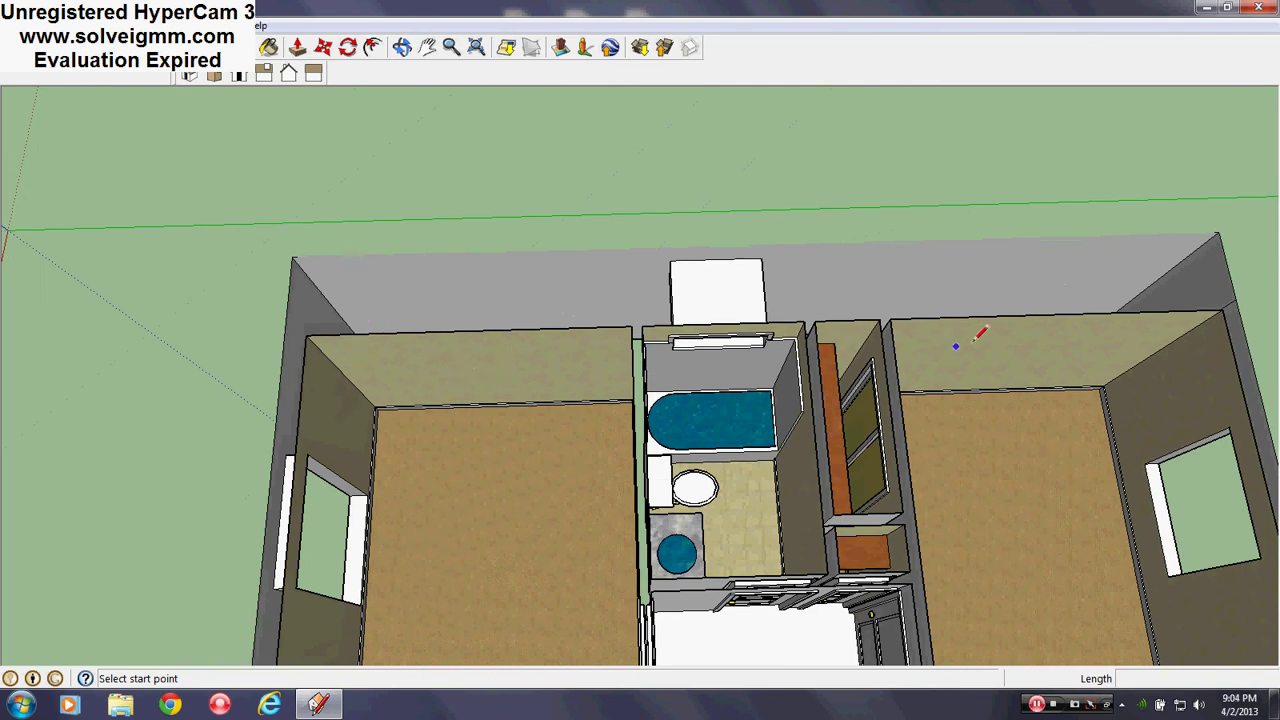
- Undo the hiding of the Roof layer and the outward move of the left wing
middle_drag(390, 442, 988, 380)
scroll(988, 380, down, 2)
mouse_move(700, 500)
middle_down()
mouse_move(748, 380)
mouse_move(858, 354)
middle_up()
key(ctrl+z)
mouse_move(686, 380)
middle_down()
mouse_move(714, 400)
mouse_move(689, 386)
middle_up()
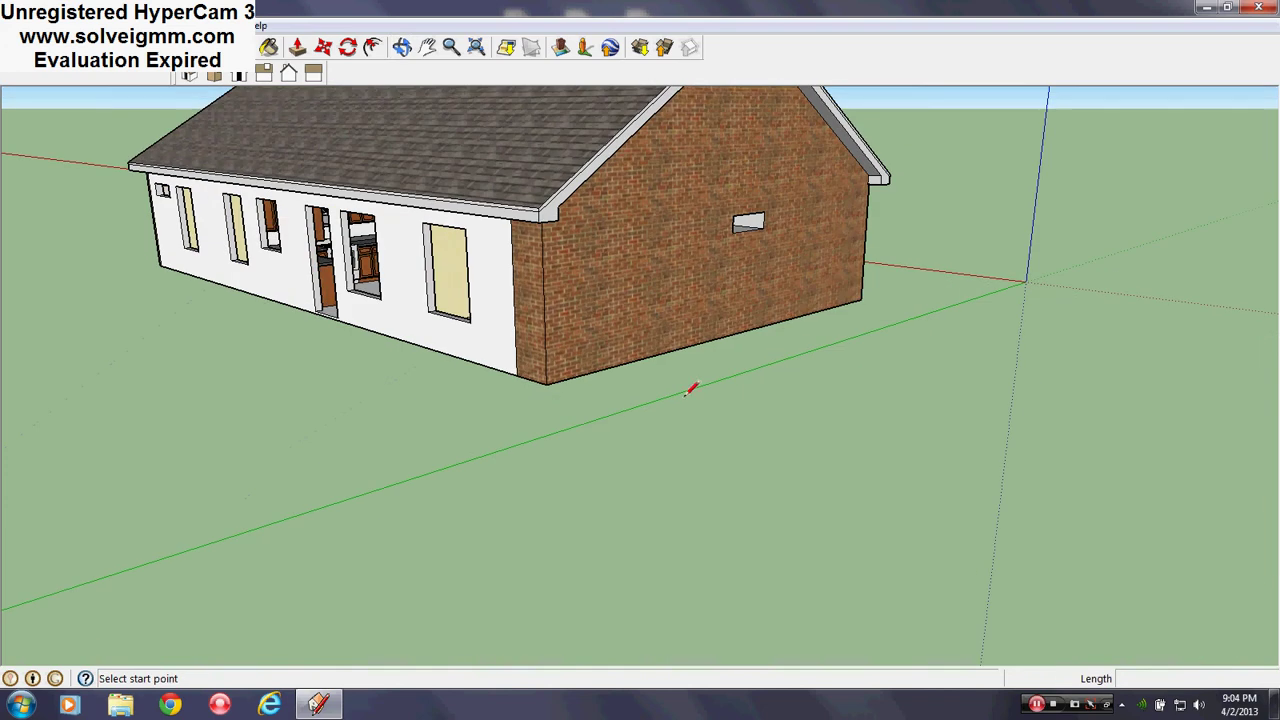
- Examine the house exterior from the rear corner around the left gable wall to the front and the garage side
scroll(689, 386, up, 3)
scroll(775, 400, down, 5)
middle_drag(766, 337, 80, 357)
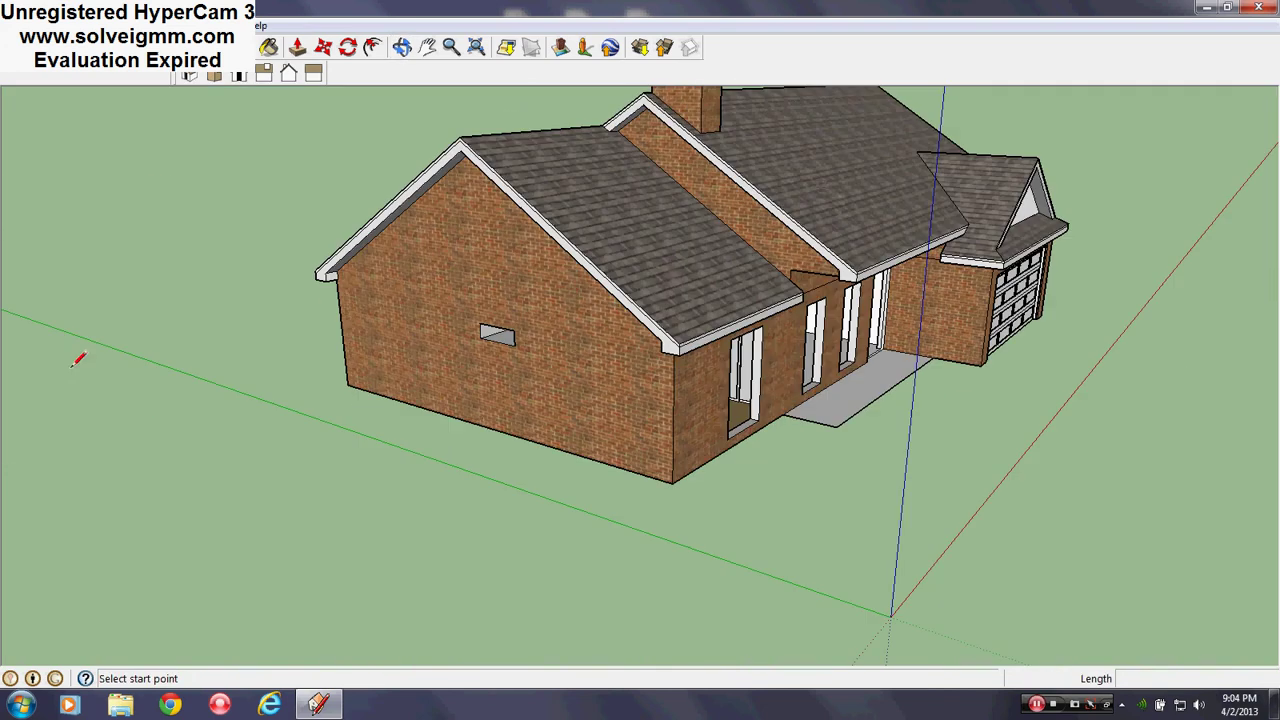
middle_drag(712, 336, 270, 332)
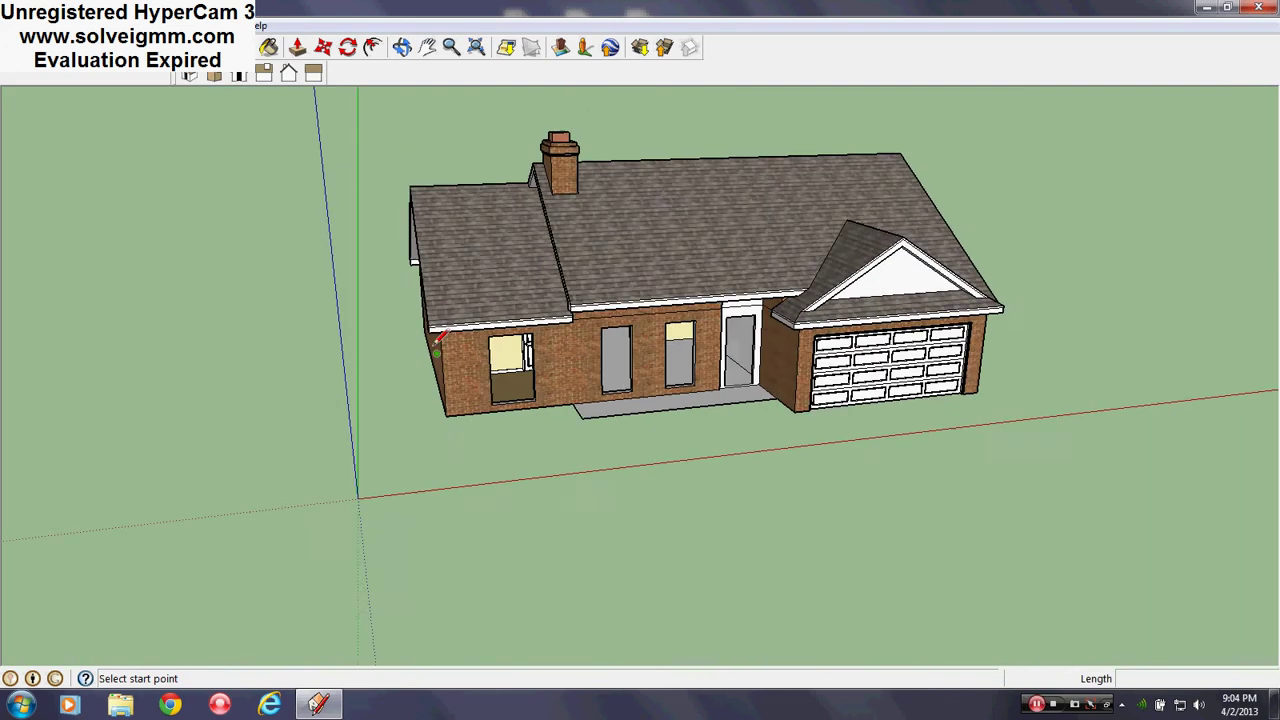
scroll(871, 320, up, 4)
middle_drag(871, 320, 657, 303)
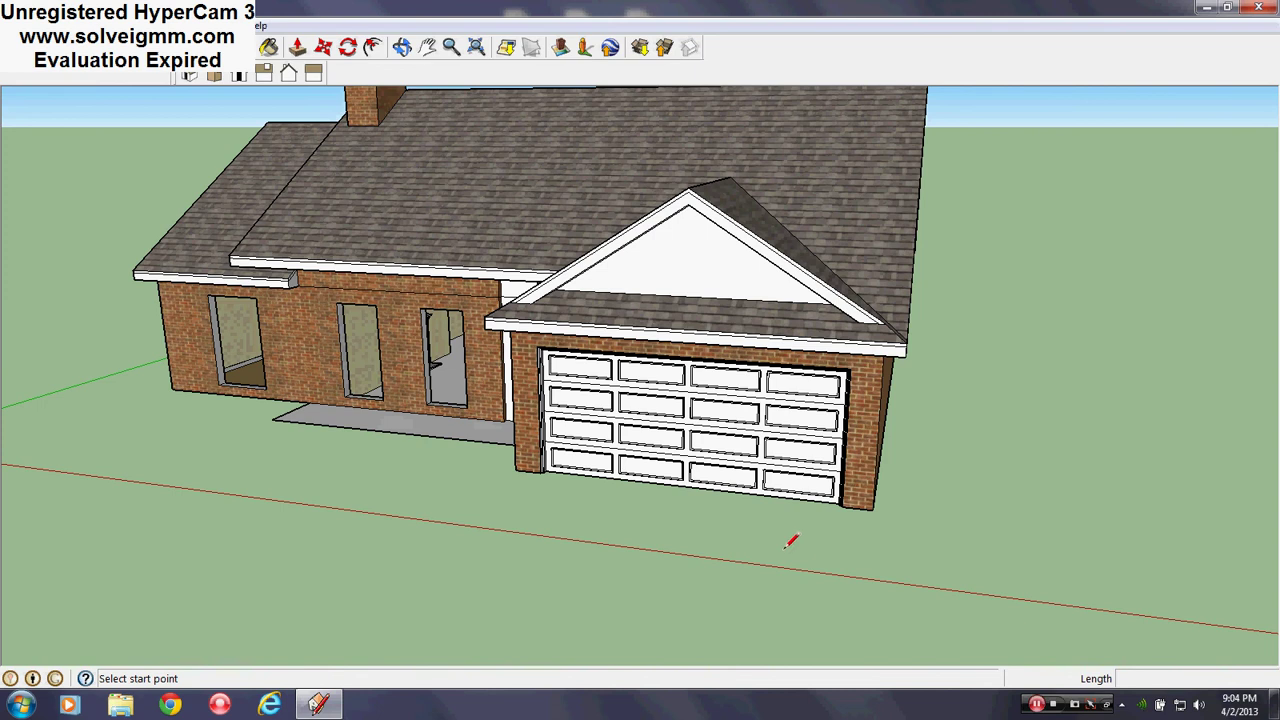
scroll(785, 548, down, 2)
scroll(720, 342, up, 1)
middle_drag(720, 342, 636, 340)
scroll(636, 346, up, 1)
scroll(640, 350, down, 1)
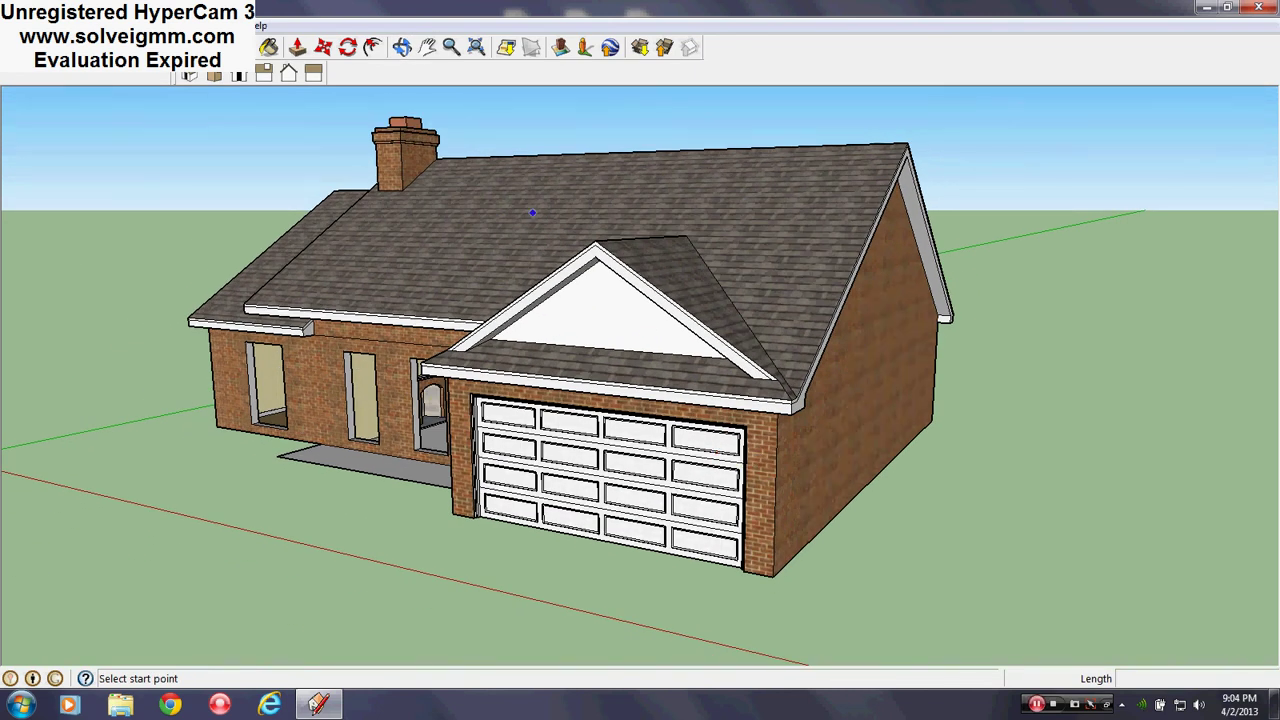
- Hide the Roof layer and view the whole open floor plan from above the front of the house
click(222, 25)
click(215, 145)
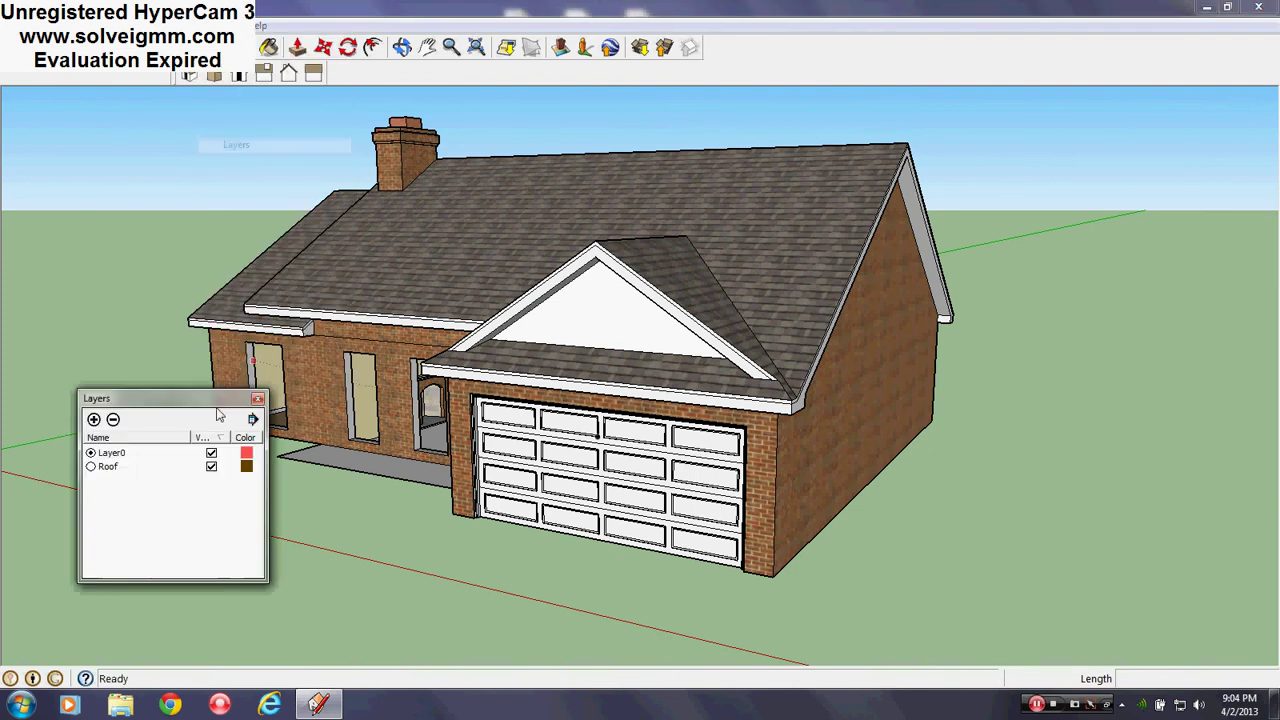
click(217, 472)
click(212, 467)
click(258, 399)
middle_drag(478, 408, 697, 655)
scroll(570, 357, down, 4)
scroll(595, 449, up, 5)
middle_drag(700, 515, 700, 337)
scroll(797, 464, up, 1)
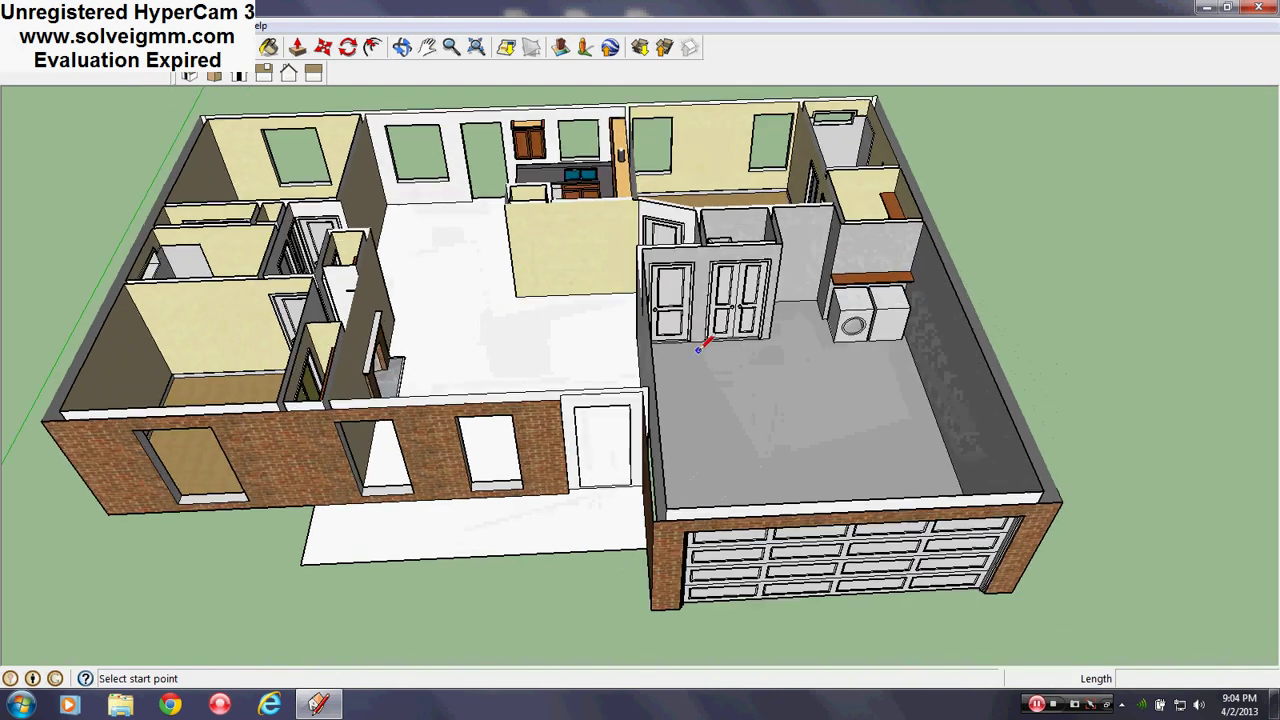